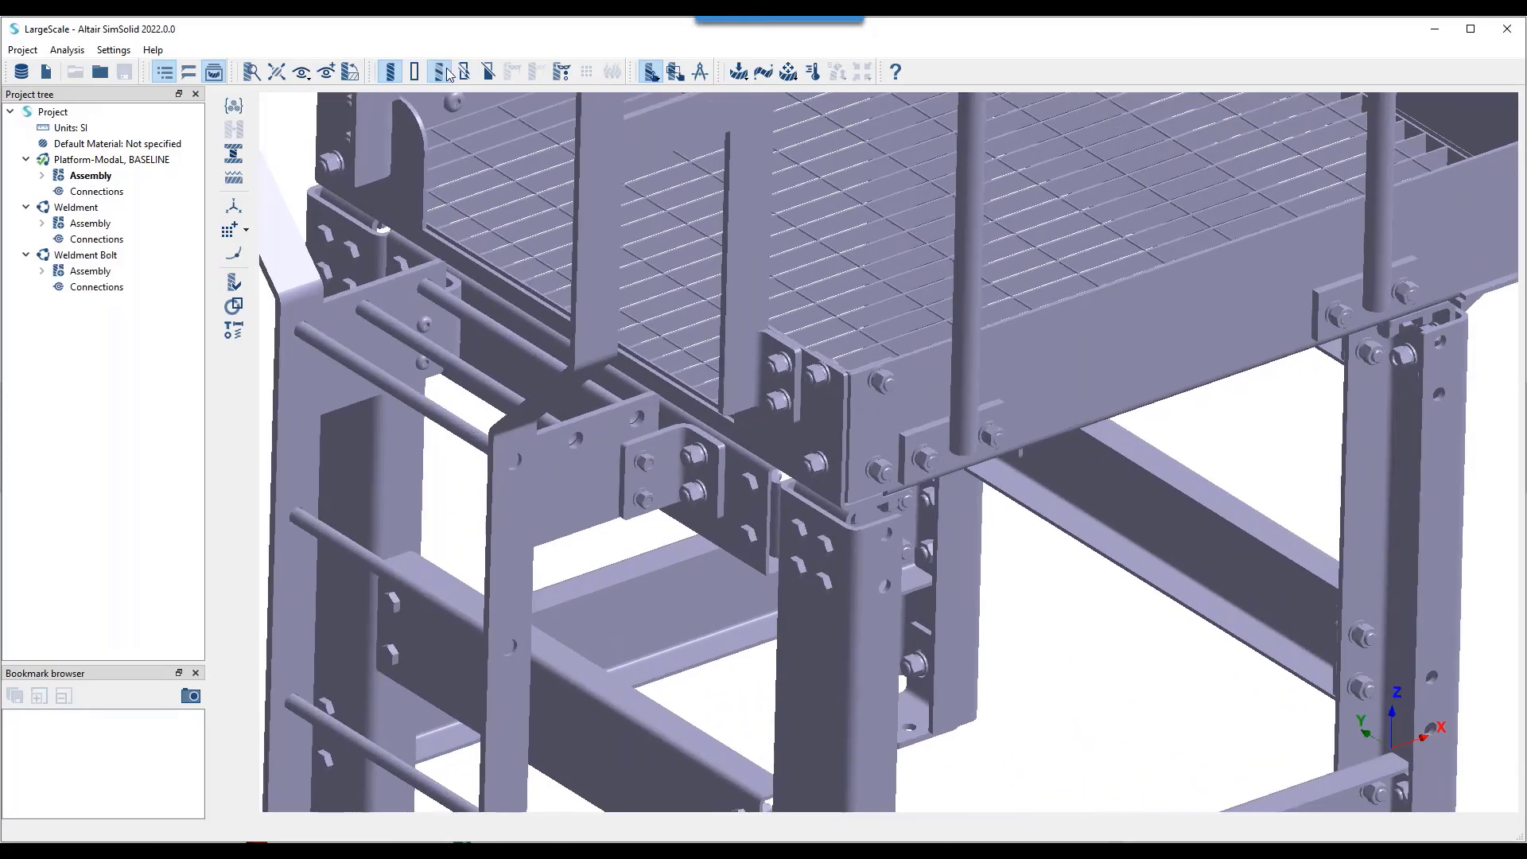
- Display the platform's parts in individual colours and inspect the bolted corner joint and the surrounding frame
click(438, 72)
scroll(801, 368, up, 5)
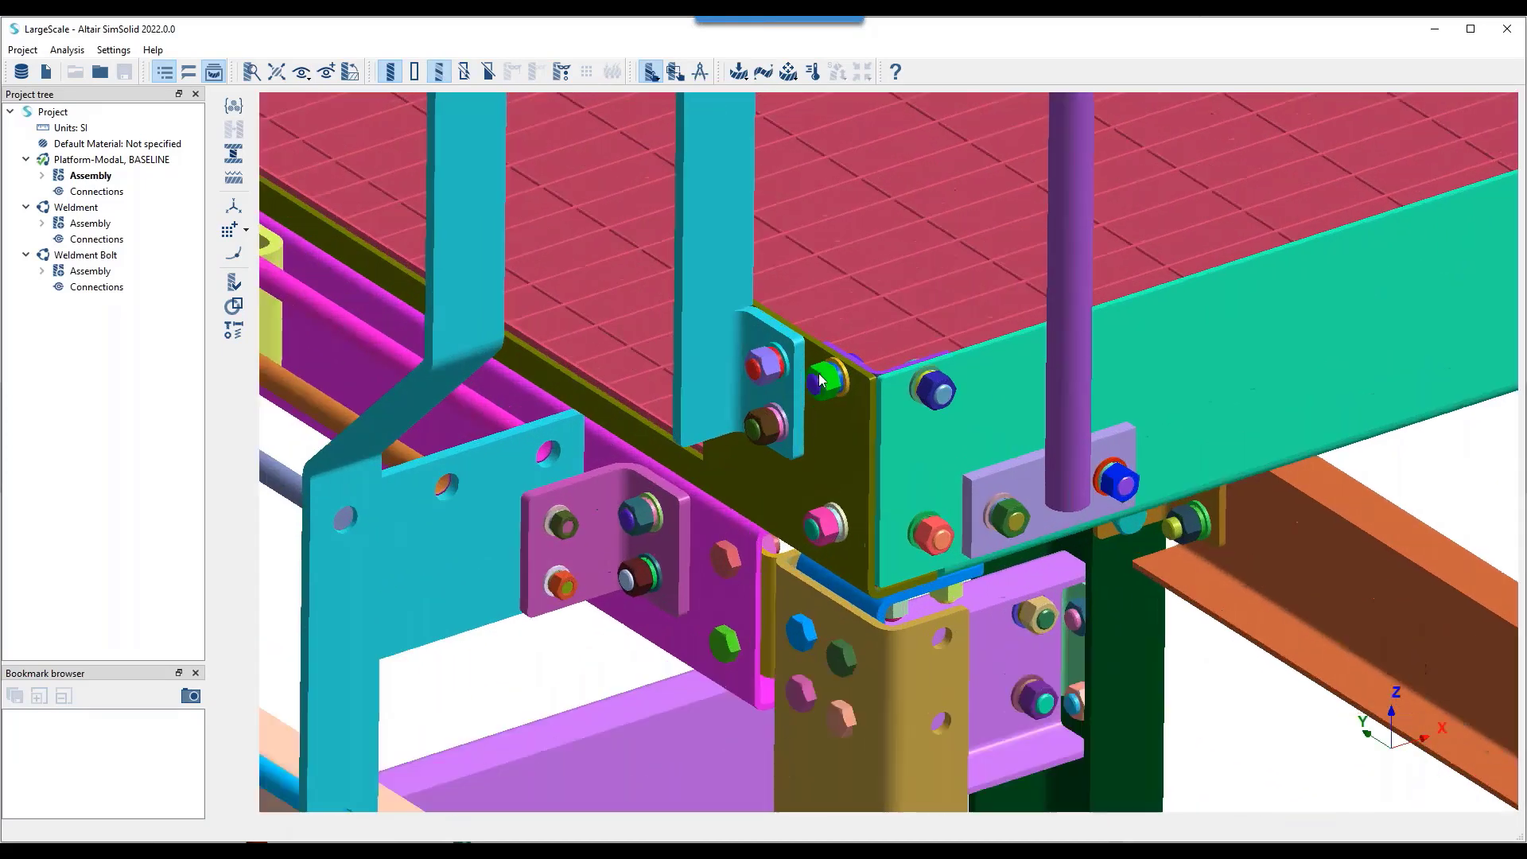
scroll(1004, 464, down, 10)
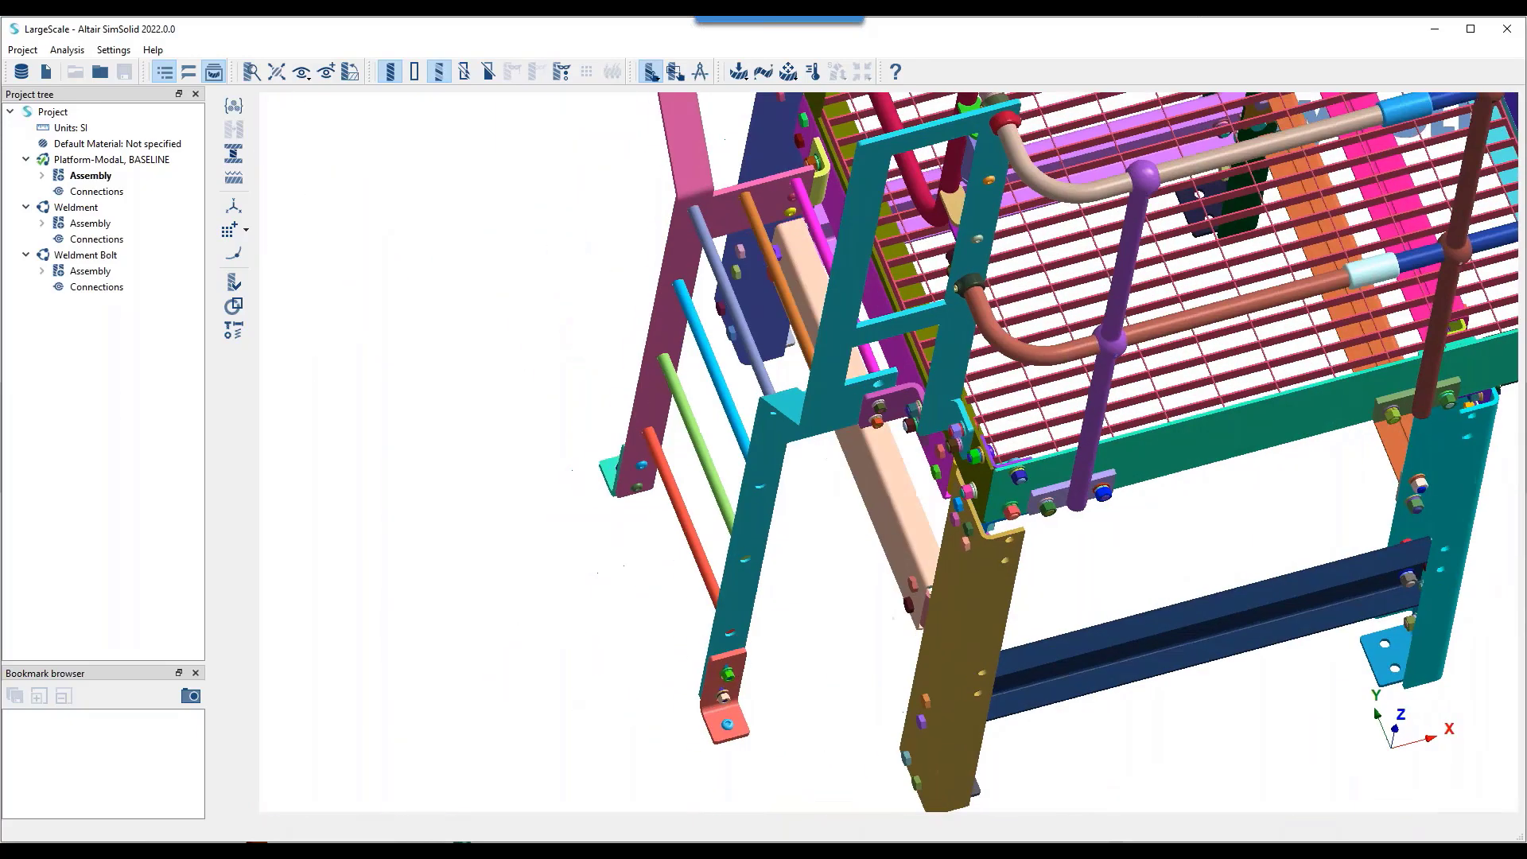
drag(1004, 464, 1069, 418)
right_drag(1069, 417, 1113, 402)
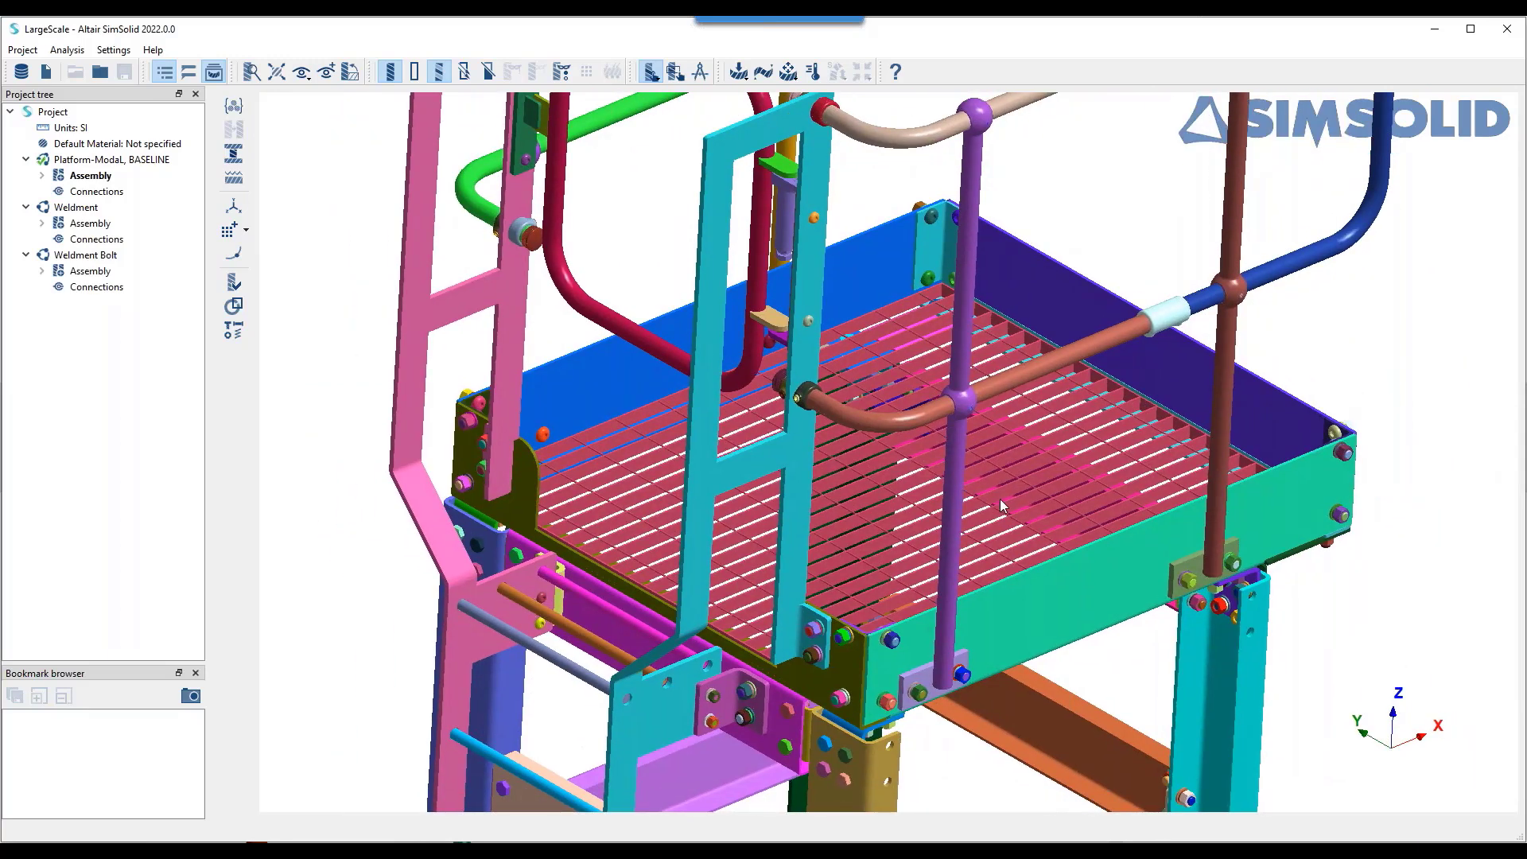
scroll(981, 465, up, 2)
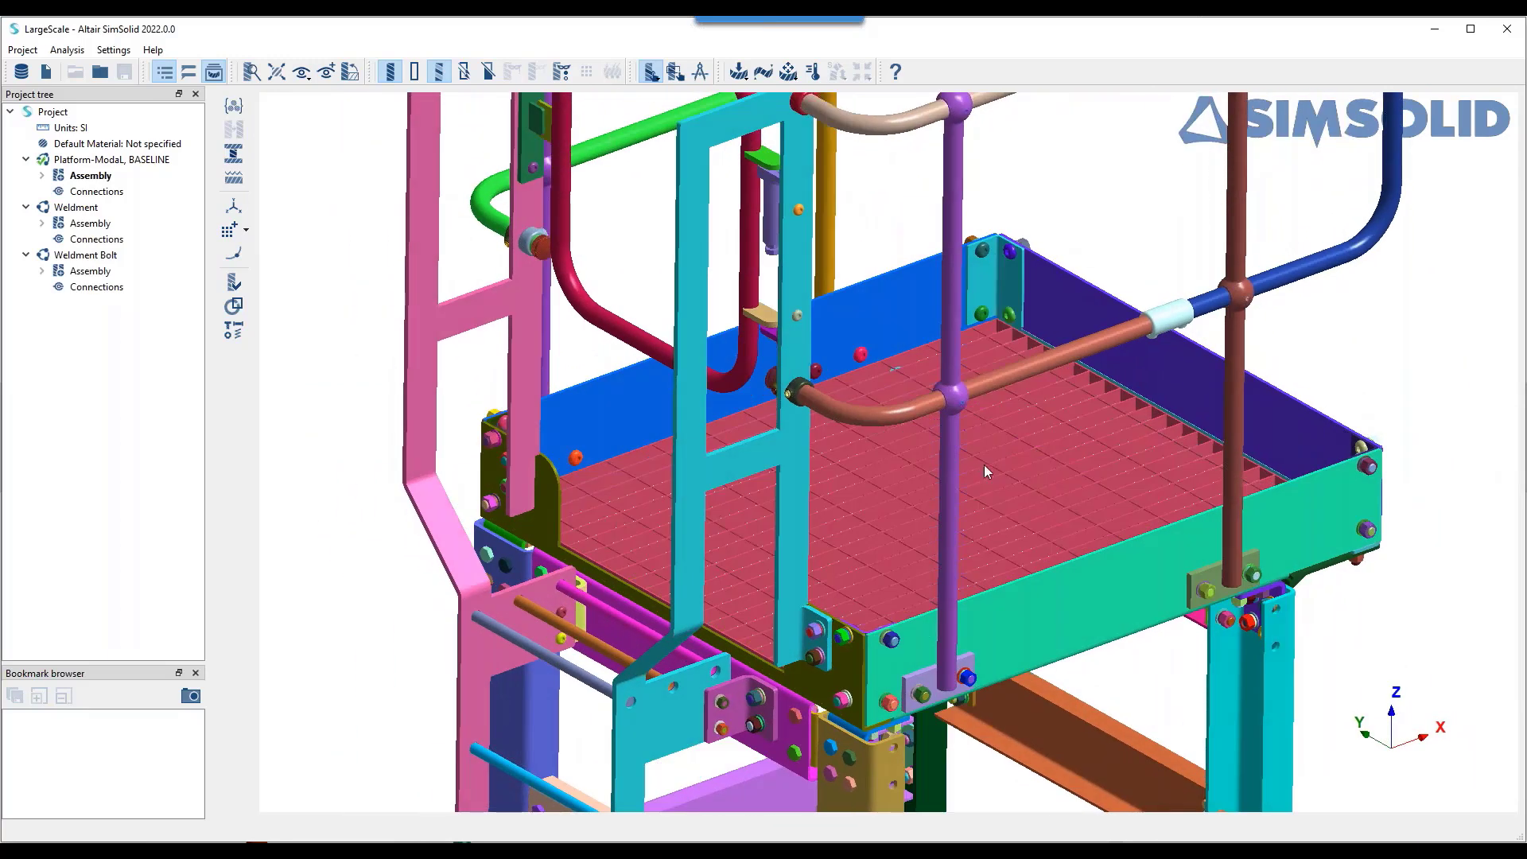
- Review the assembly information of the Platform-Modal design study, including its part and fastener statistics
click(91, 177)
right_click(91, 177)
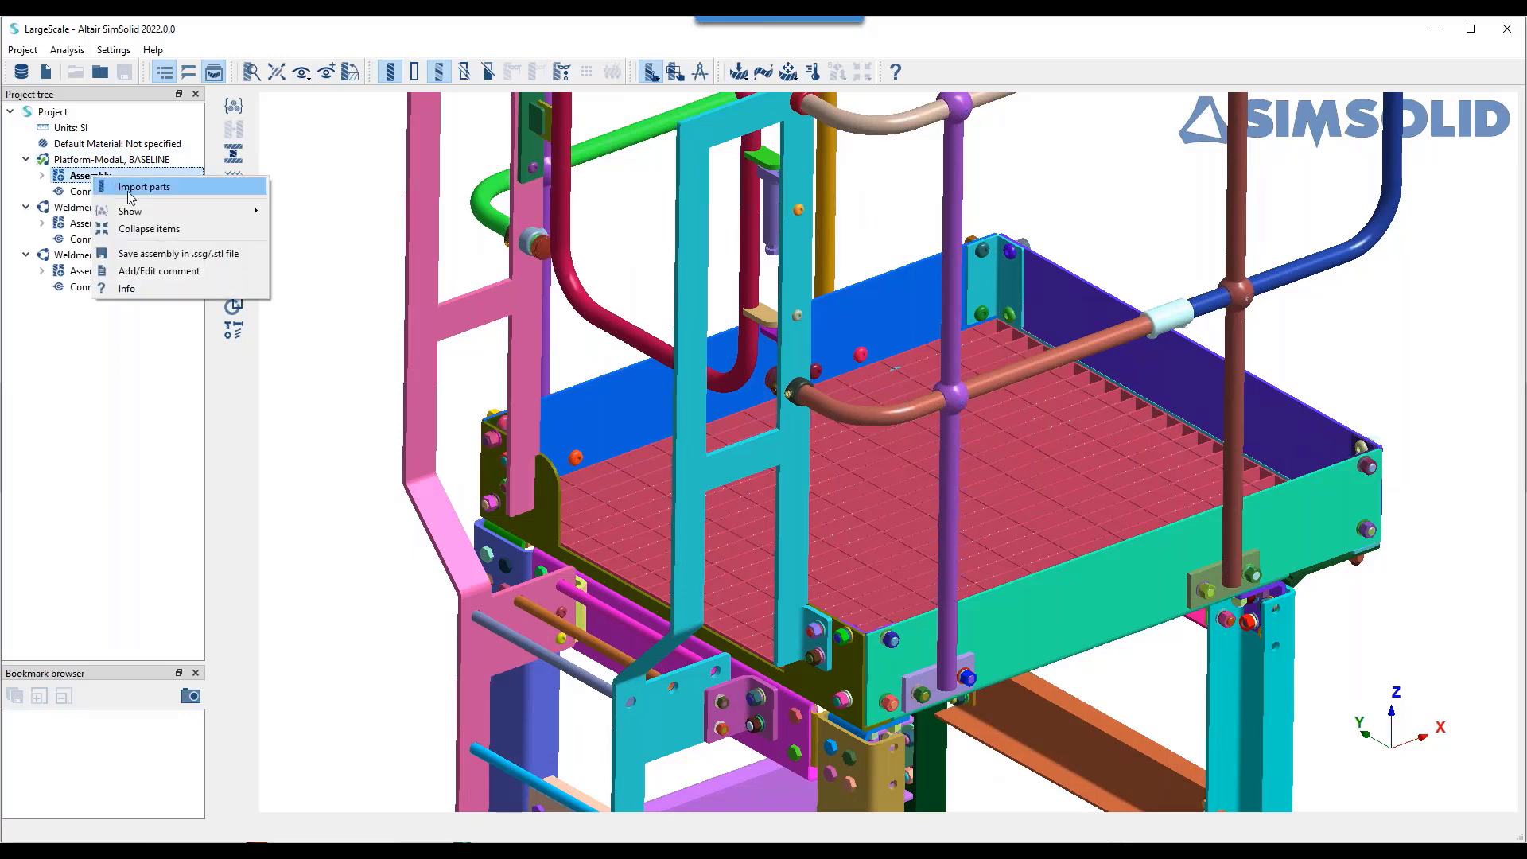
click(141, 293)
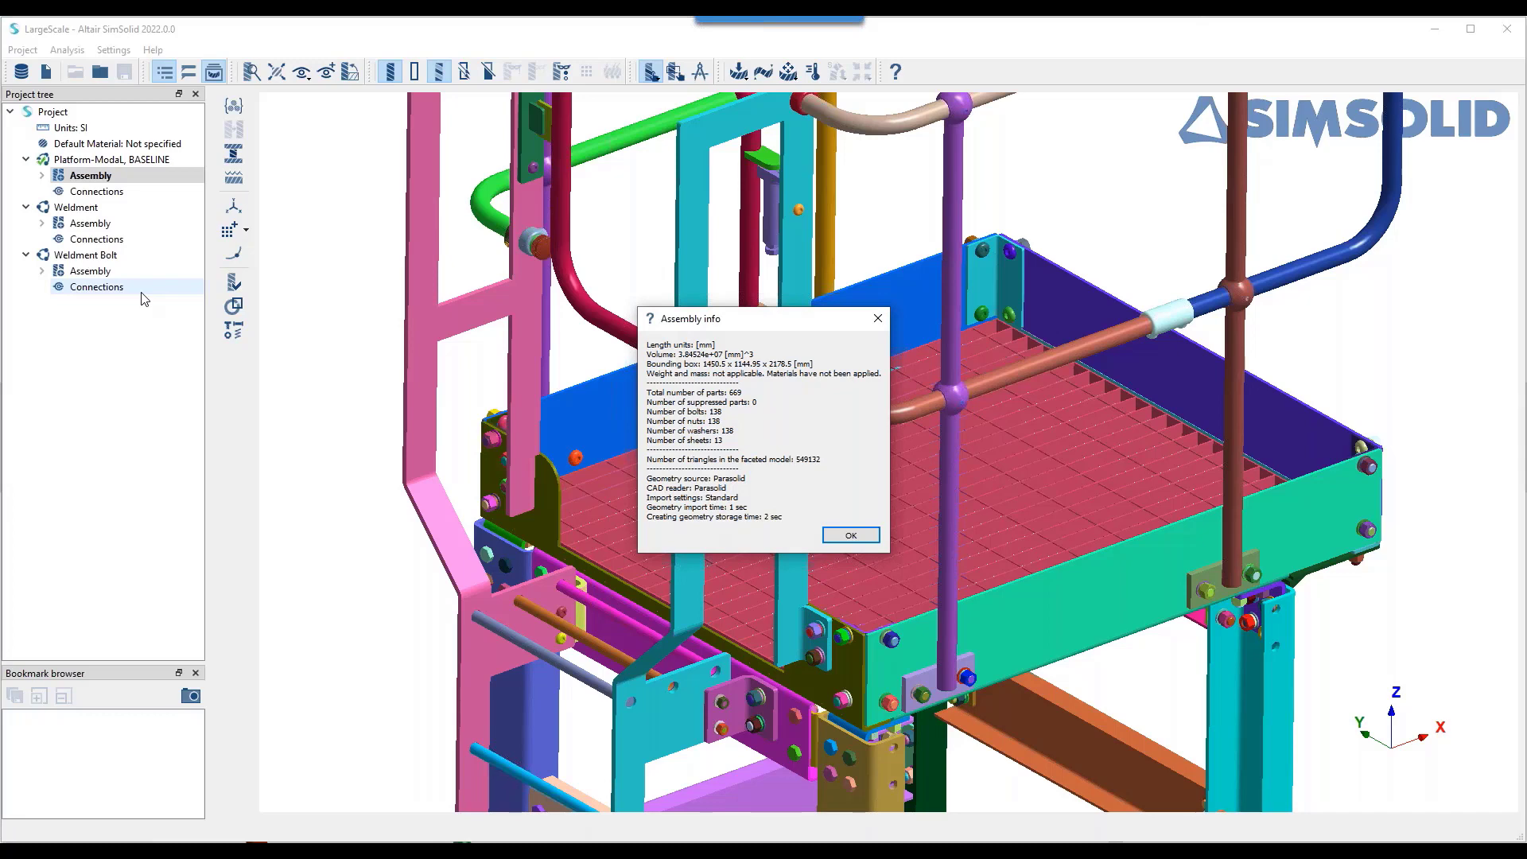
click(839, 535)
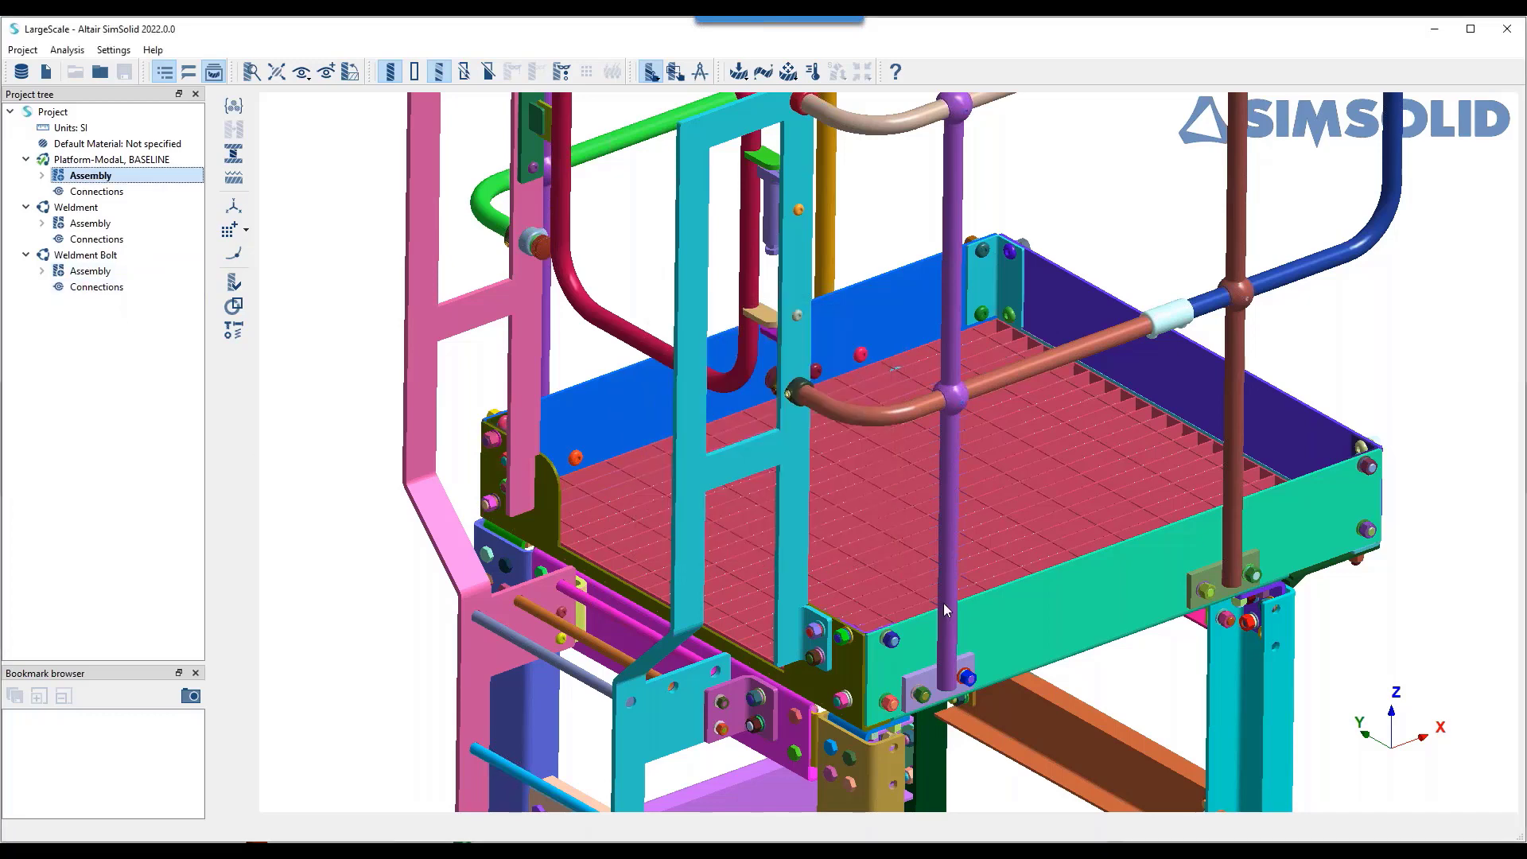
- Apply the generic material Steel to all parts of the platform assembly
scroll(1214, 675, down, 2)
right_drag(1220, 673, 1058, 579)
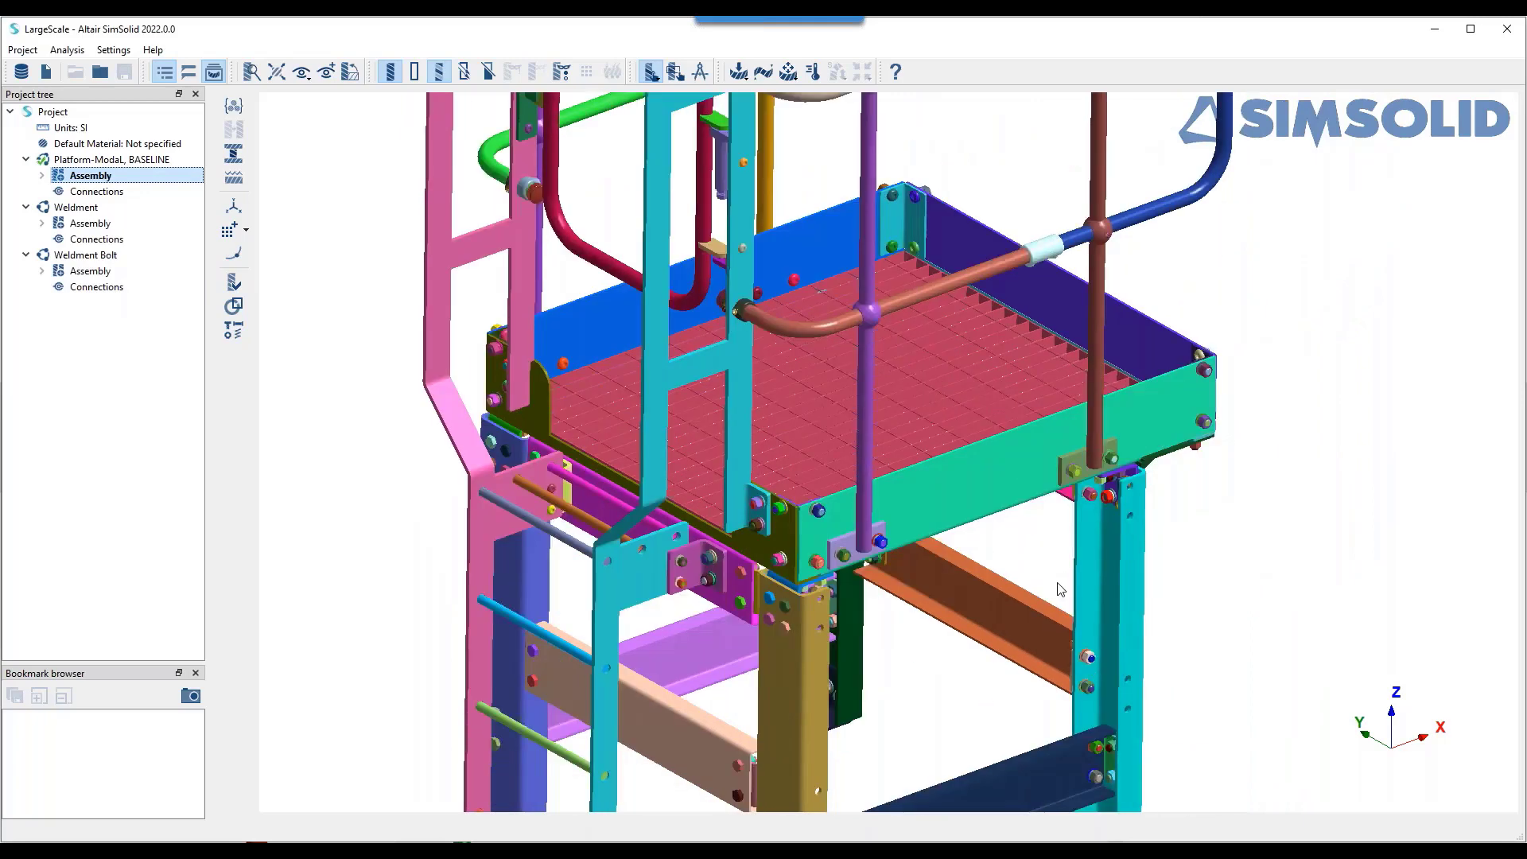
scroll(1054, 576, down, 2)
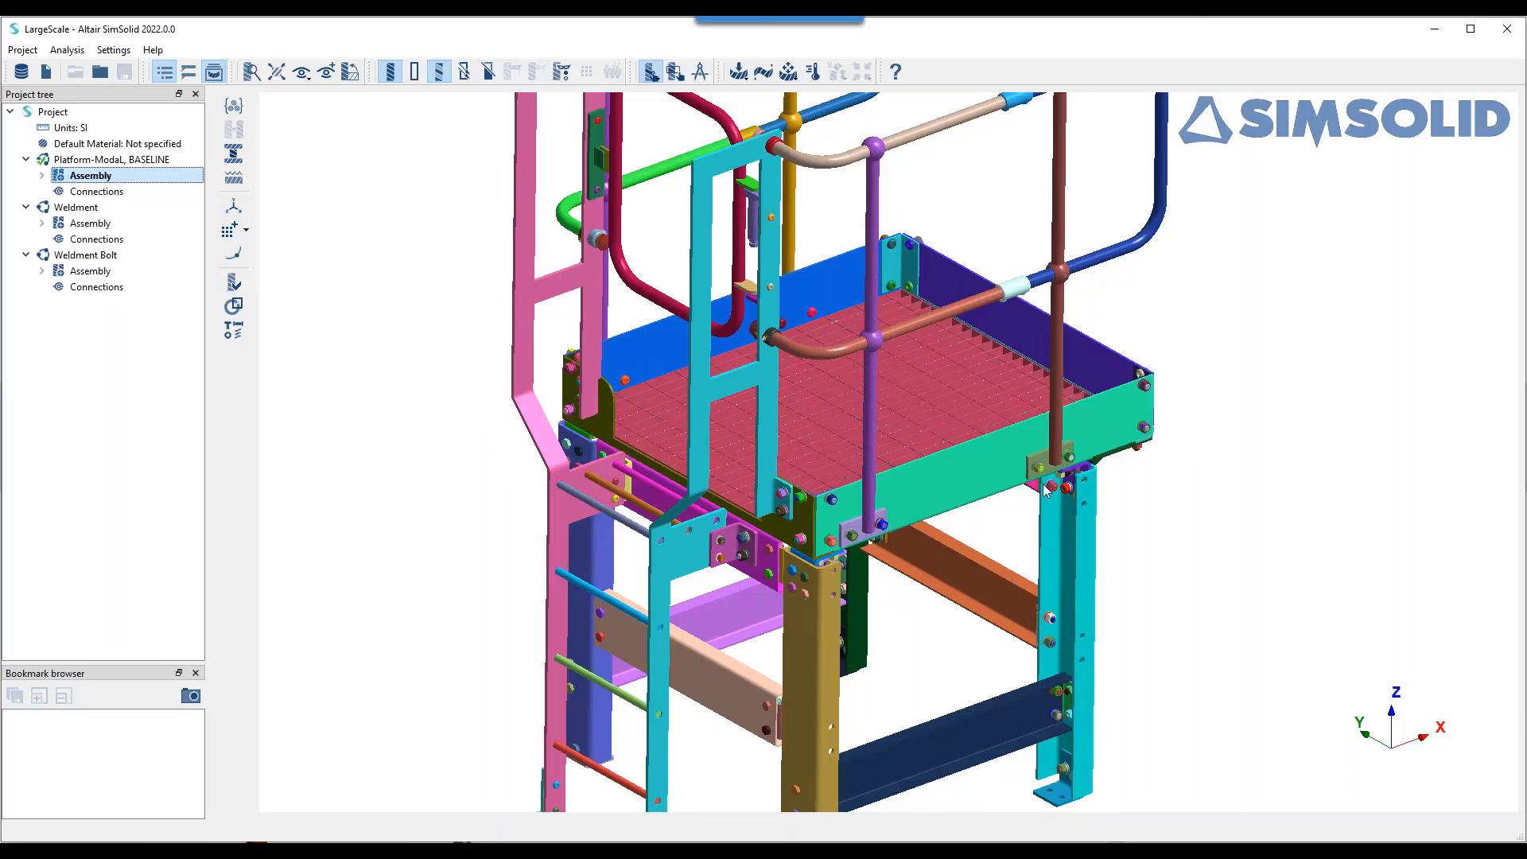
drag(1046, 491, 1028, 538)
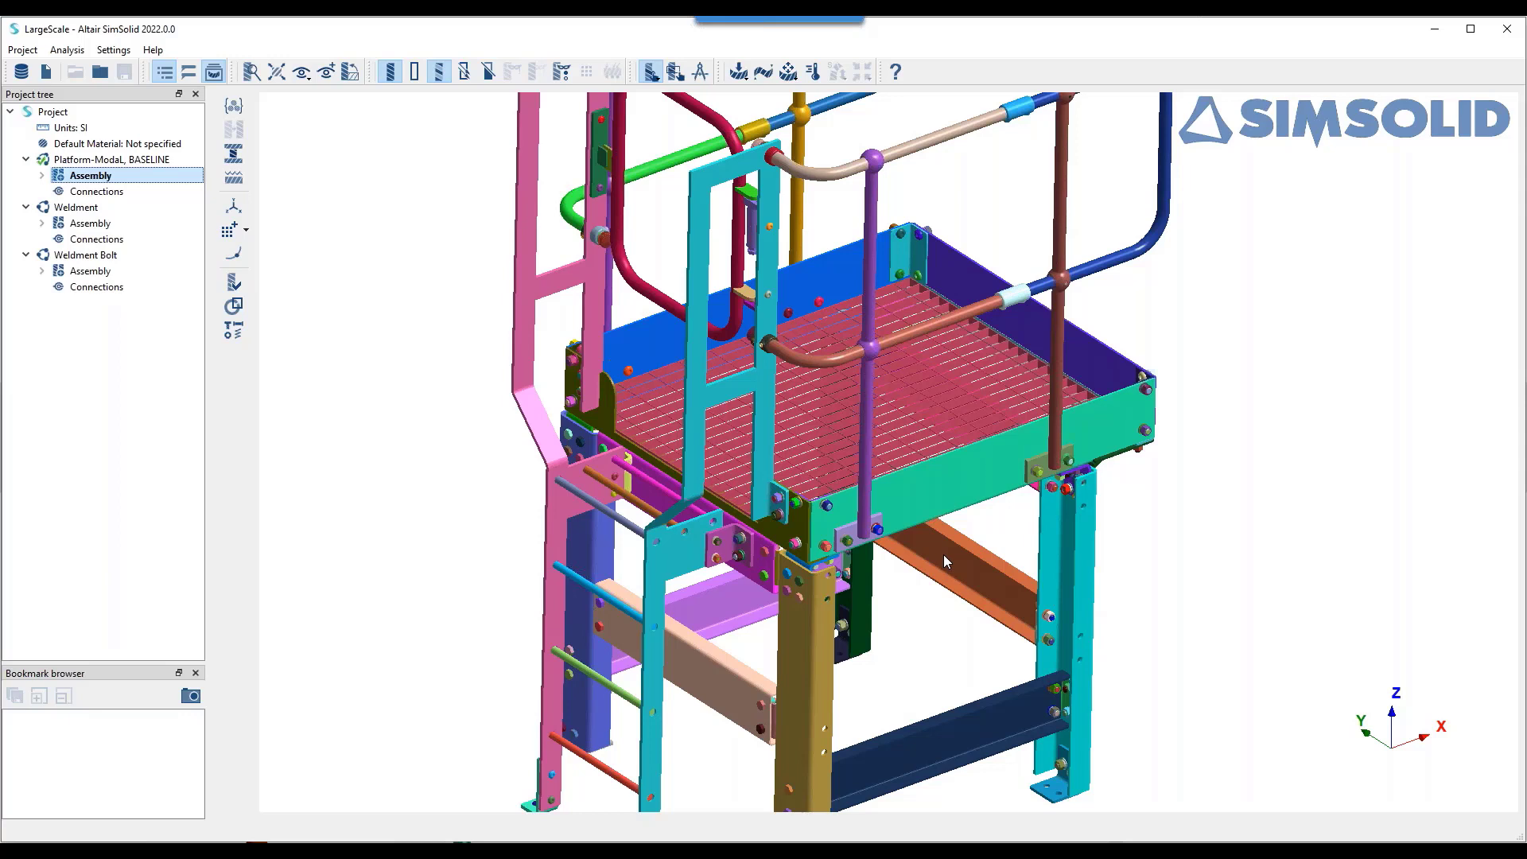
scroll(936, 494, down, 2)
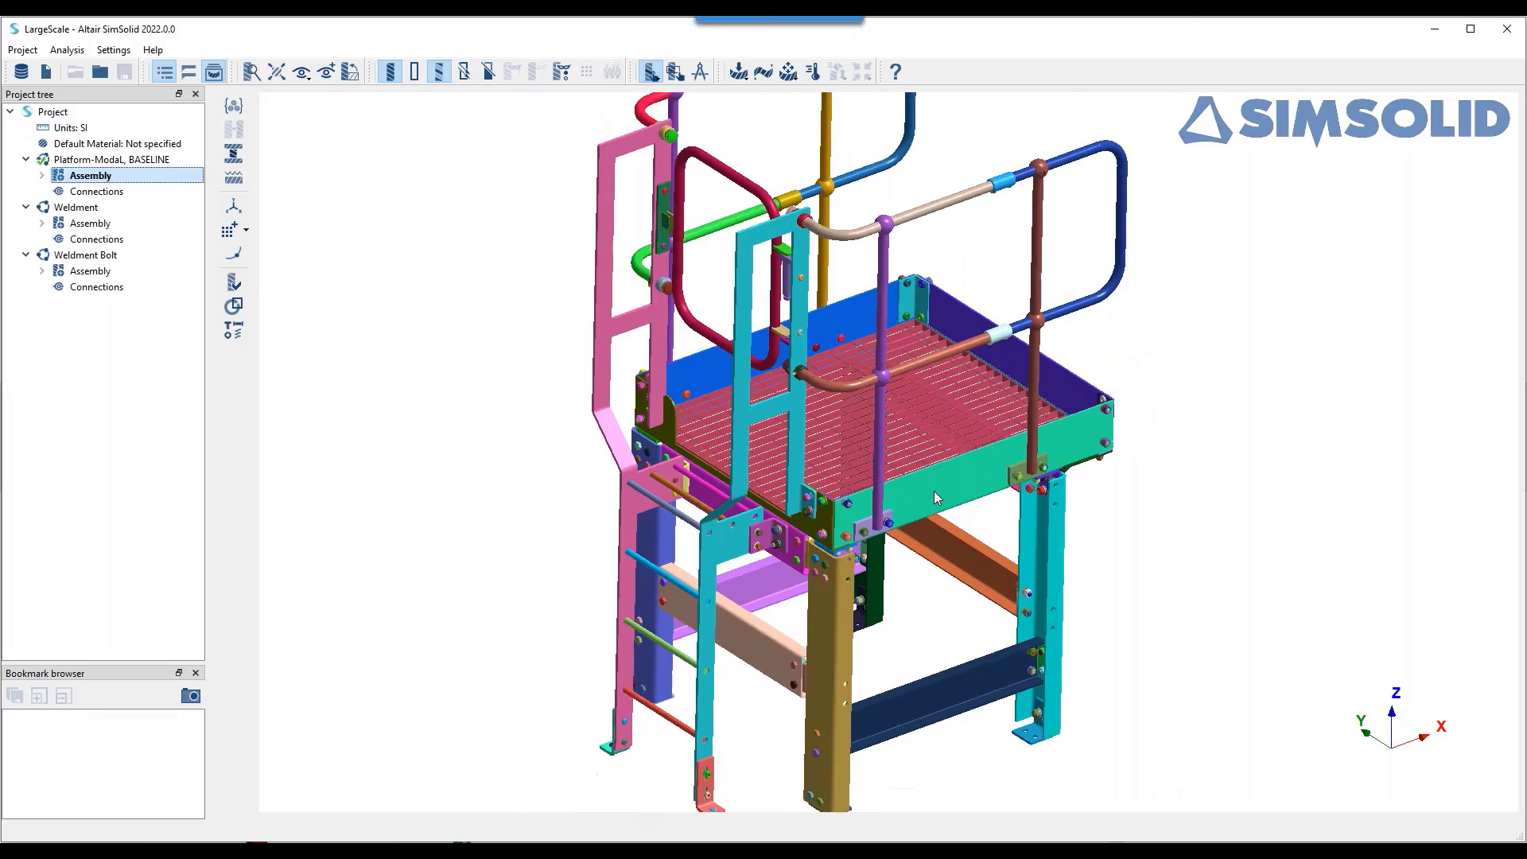
scroll(934, 490, down, 1)
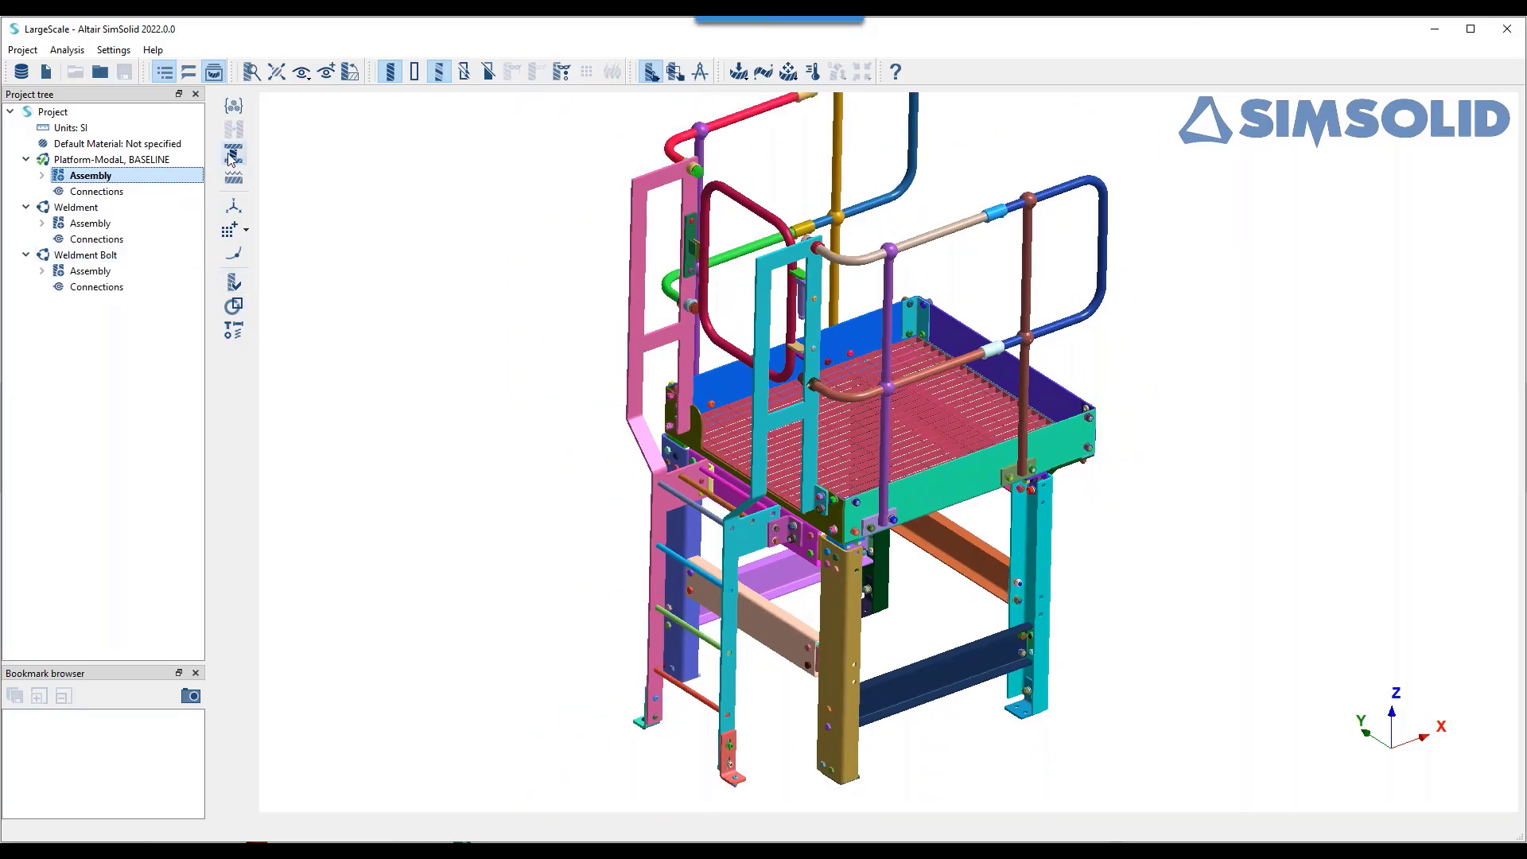
click(234, 105)
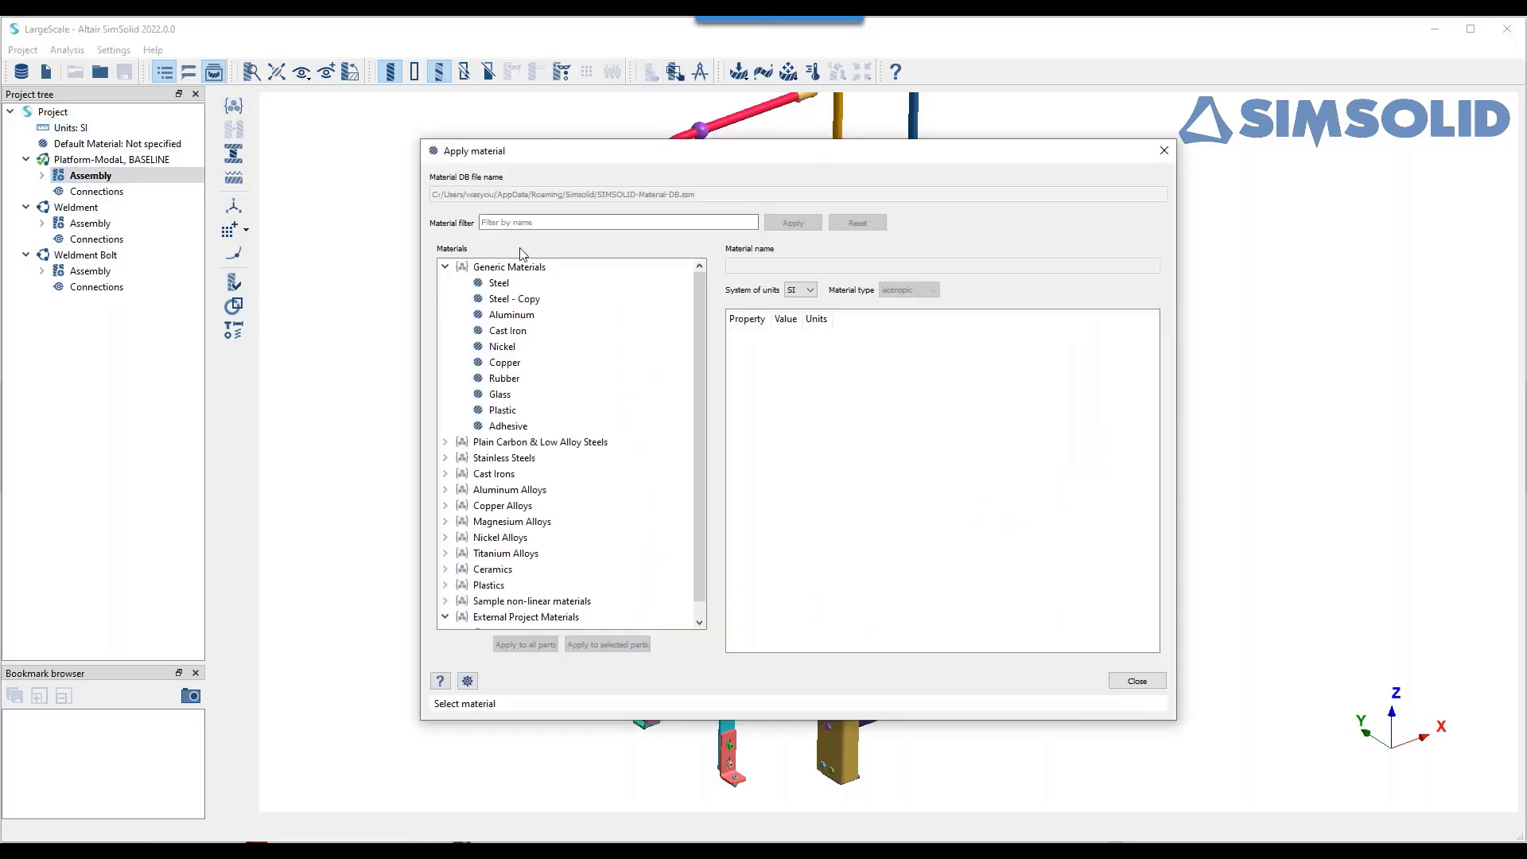
click(504, 288)
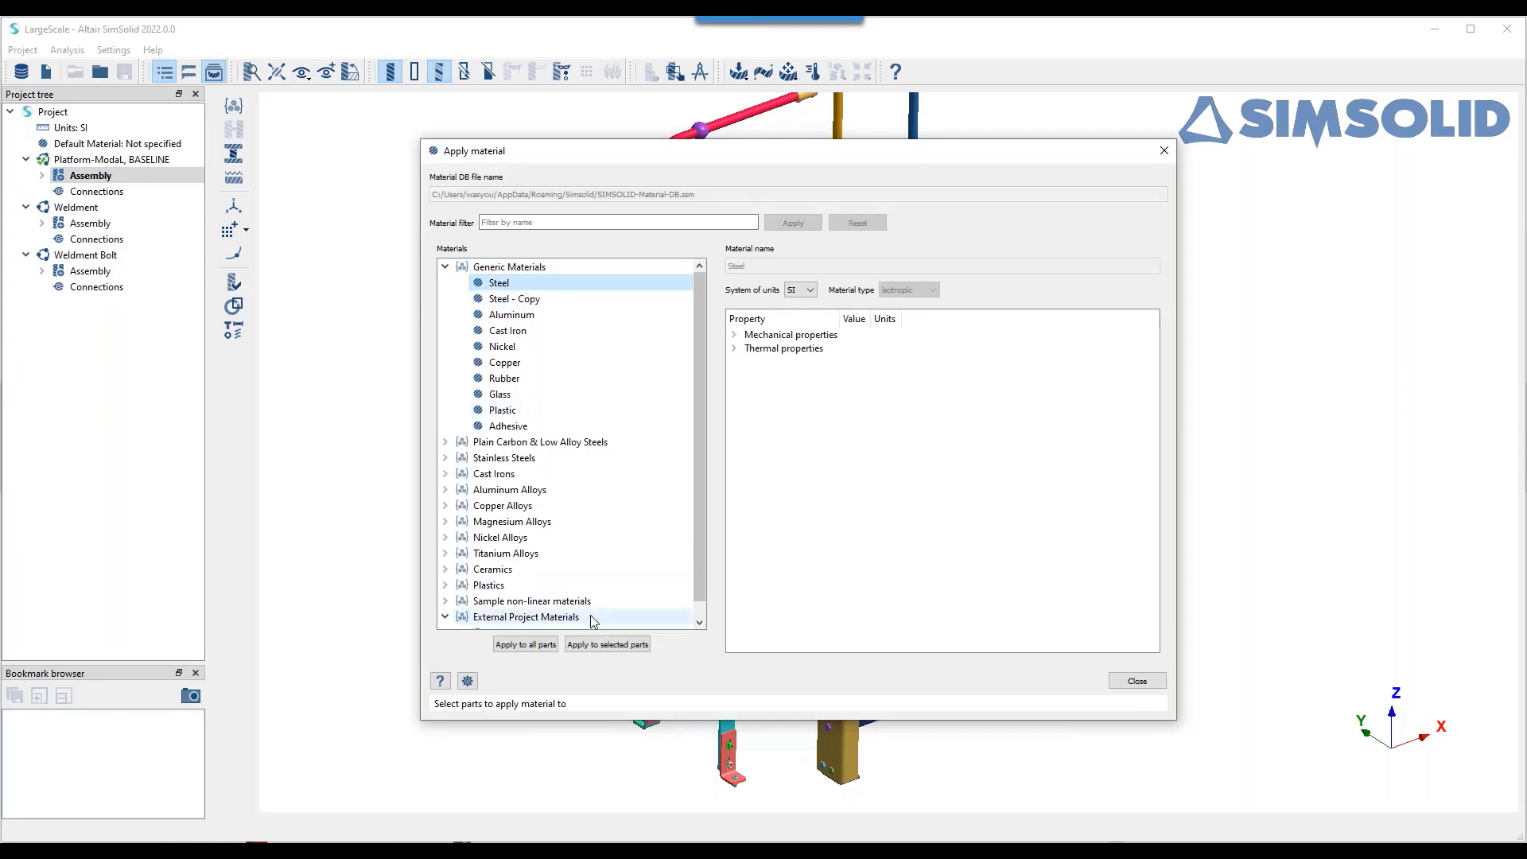
click(534, 646)
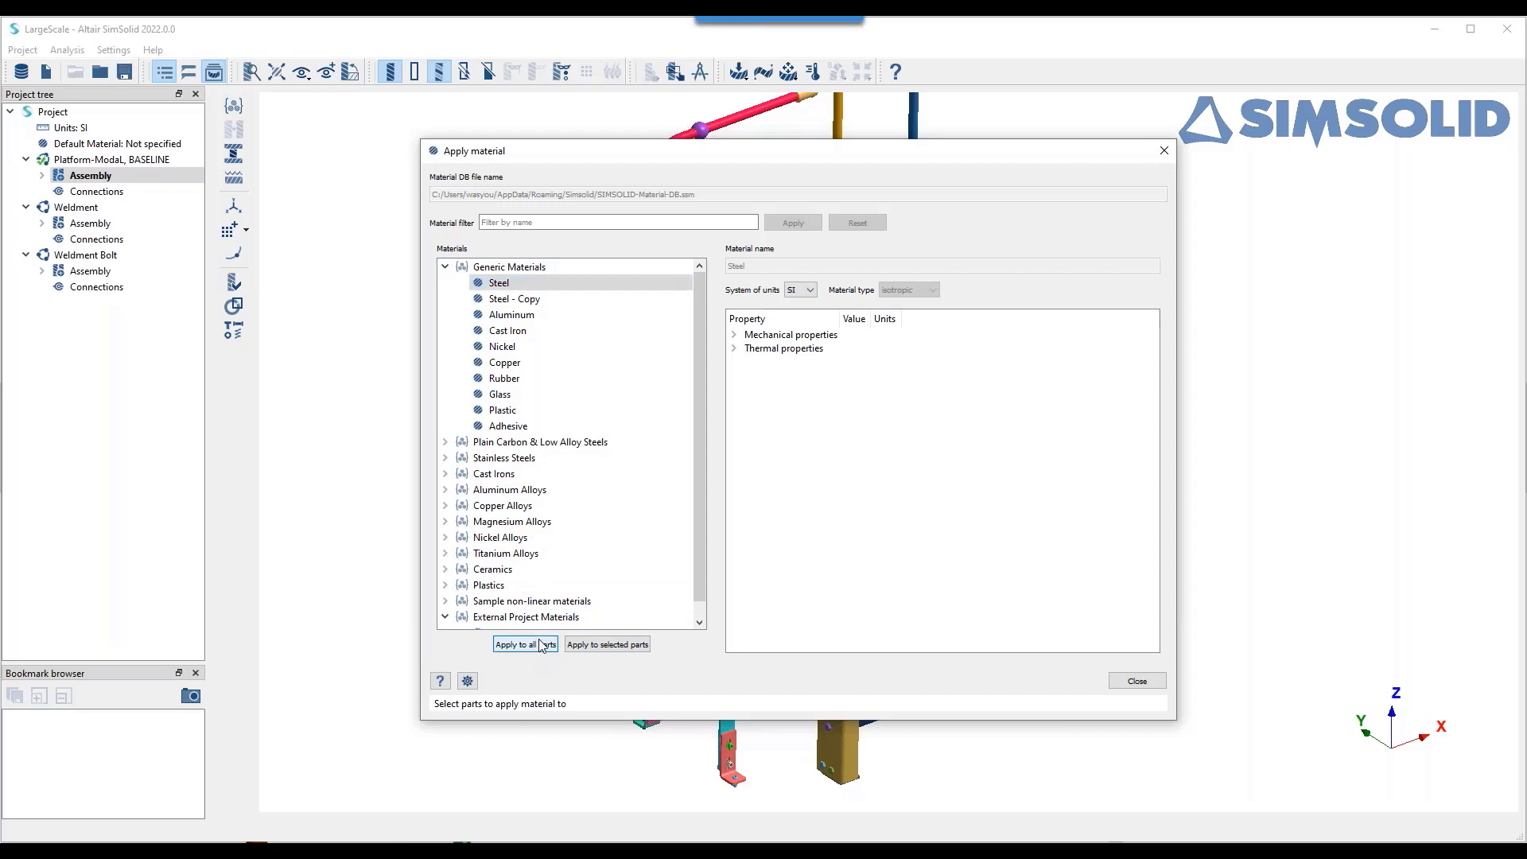
click(1137, 682)
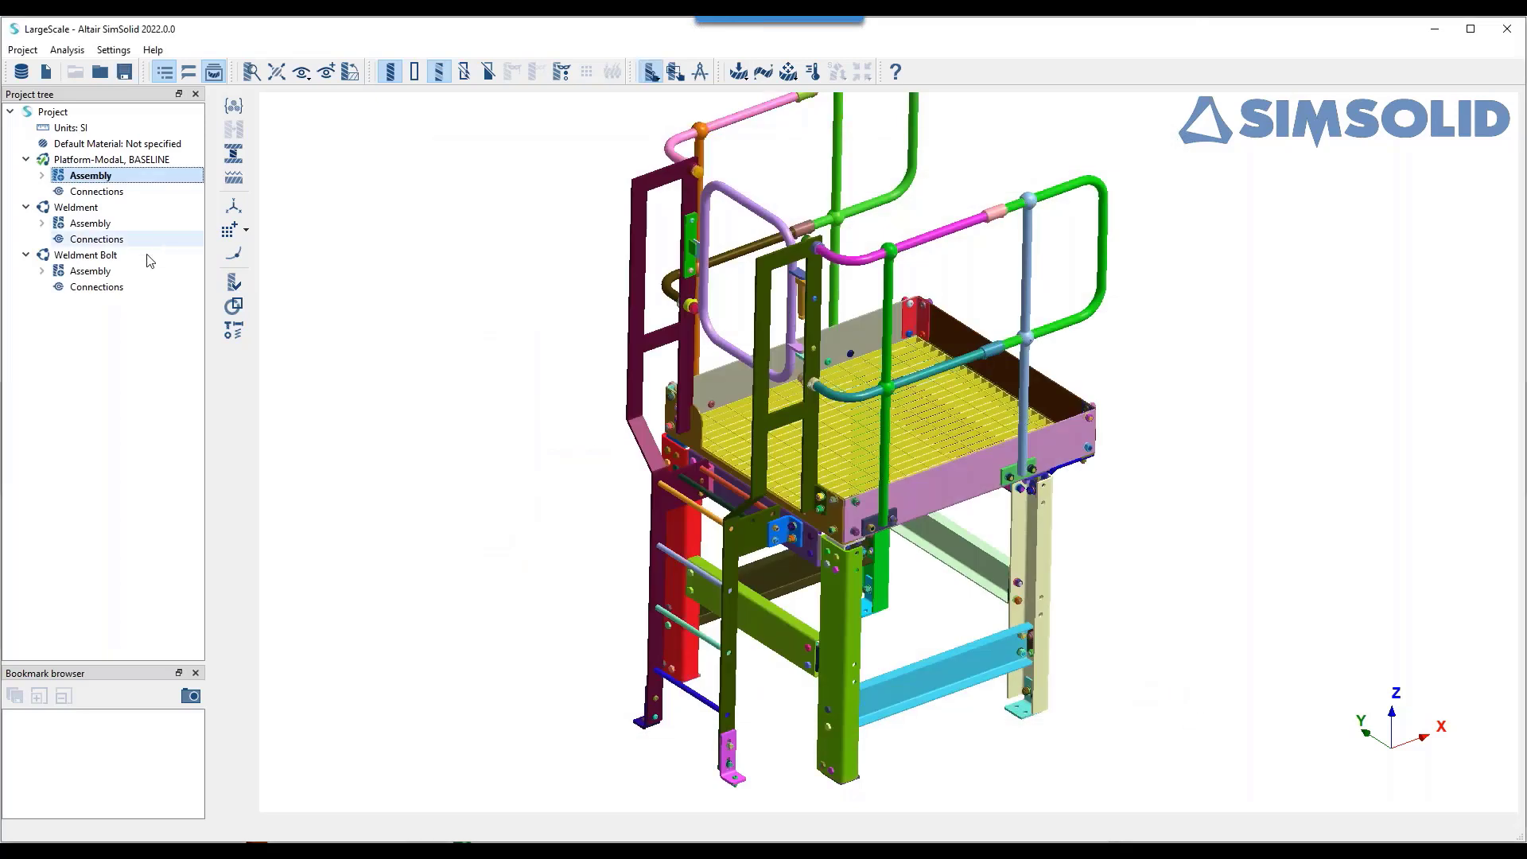
- Check the assigned material in the platform assembly's part list, widening the project tree to read the full entries
key(Right)
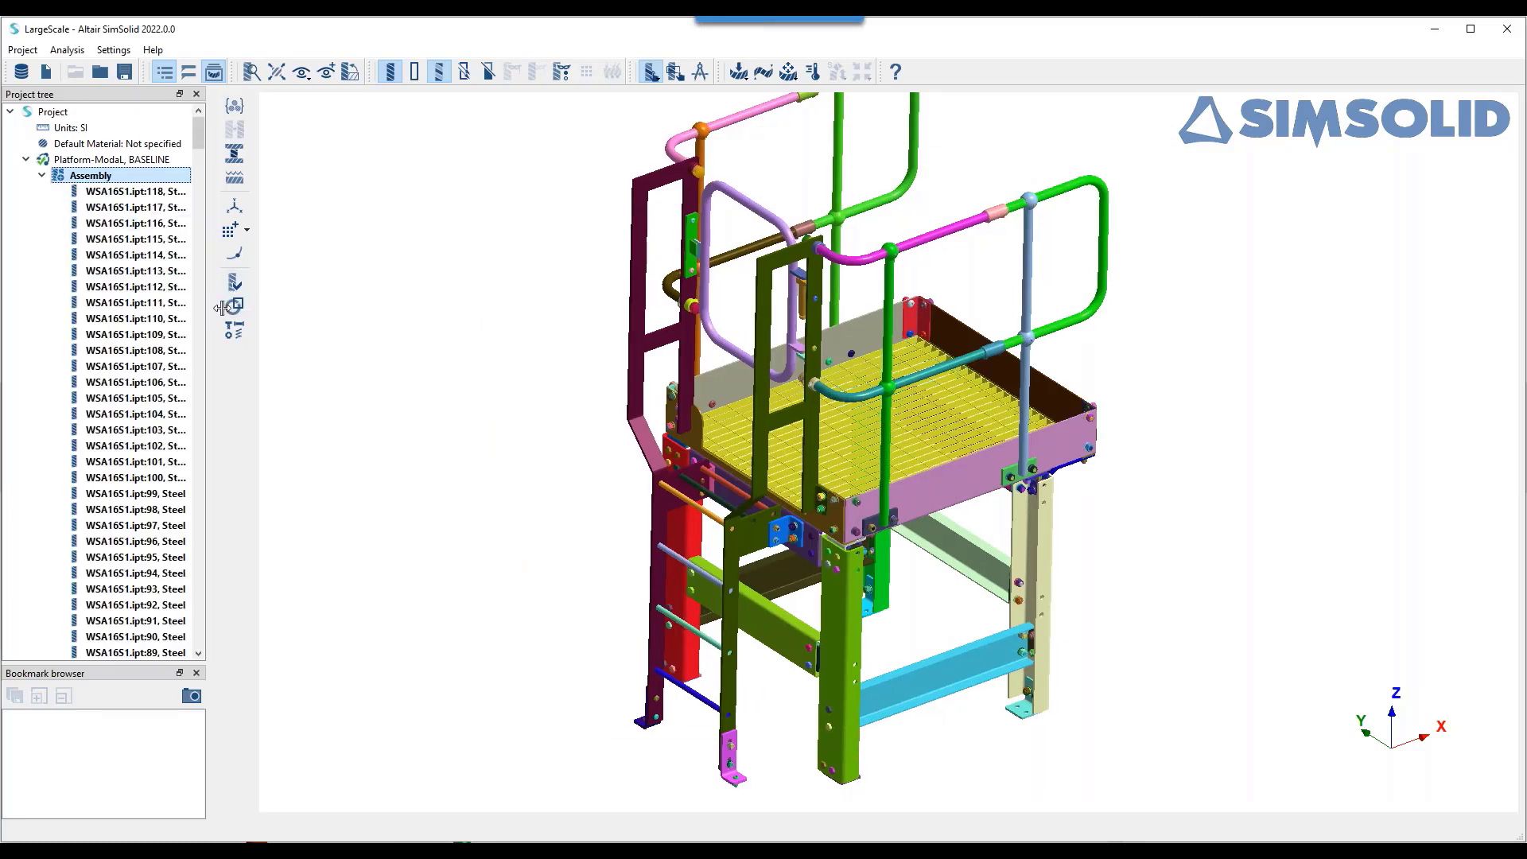
drag(221, 308, 433, 310)
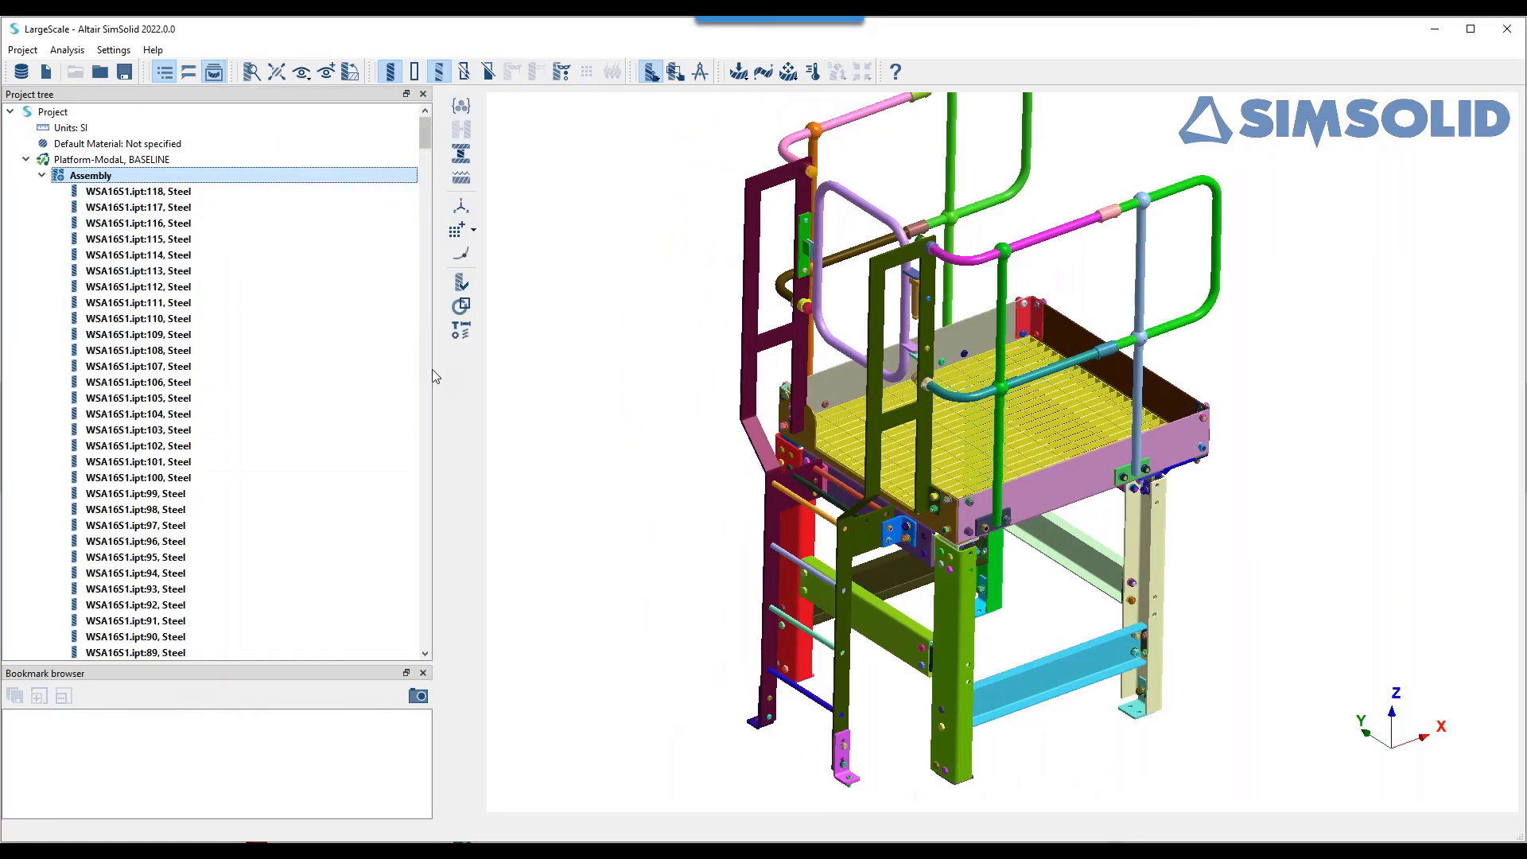
drag(432, 369, 236, 369)
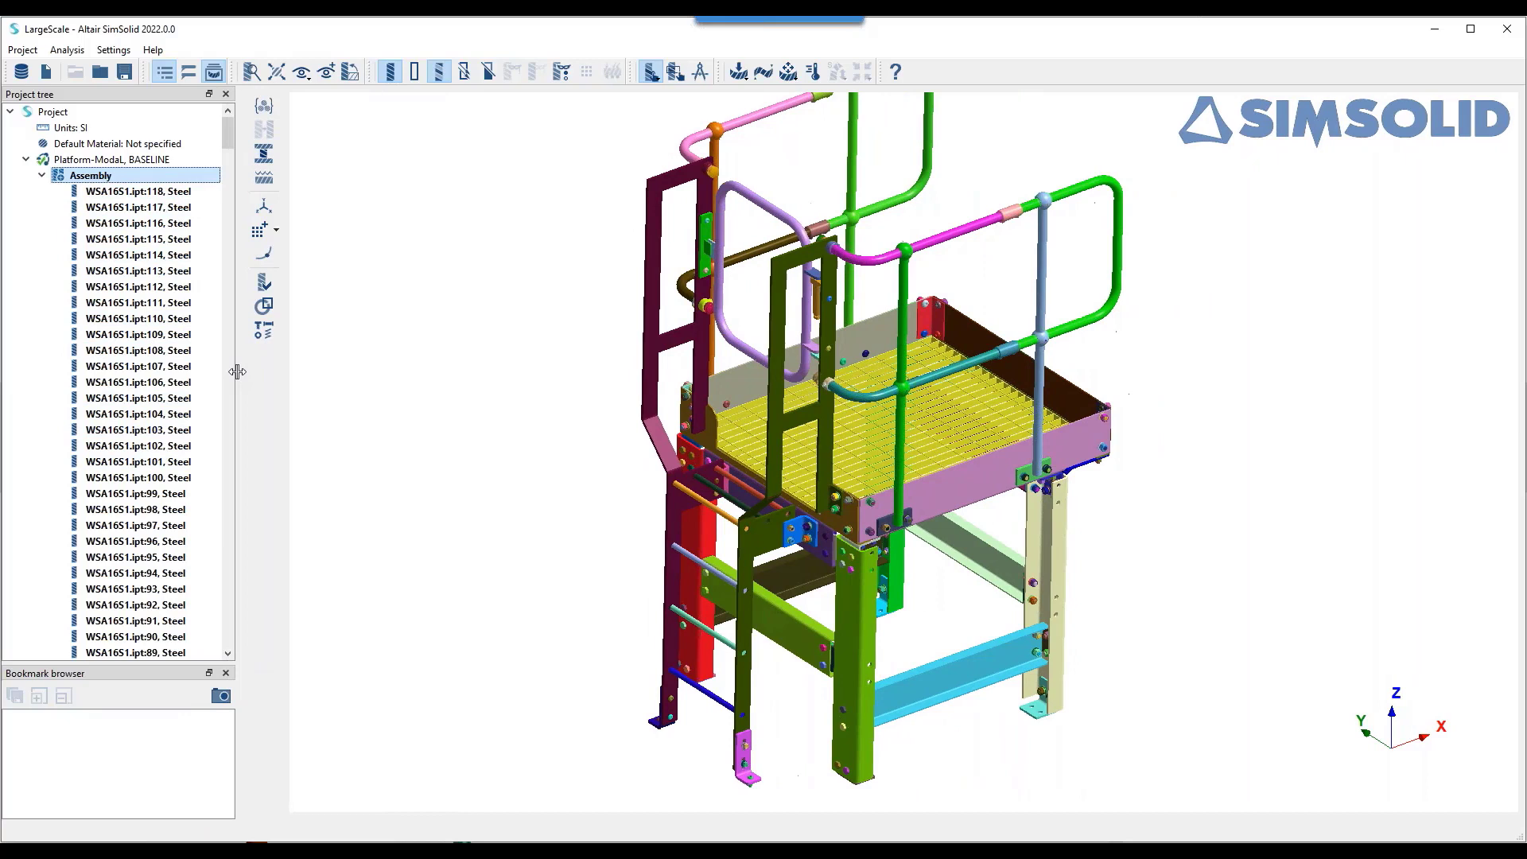
click(44, 176)
- Create automatic connections for the platform assembly with 1 mm gap and penetration tolerances and Normal resolution
click(88, 192)
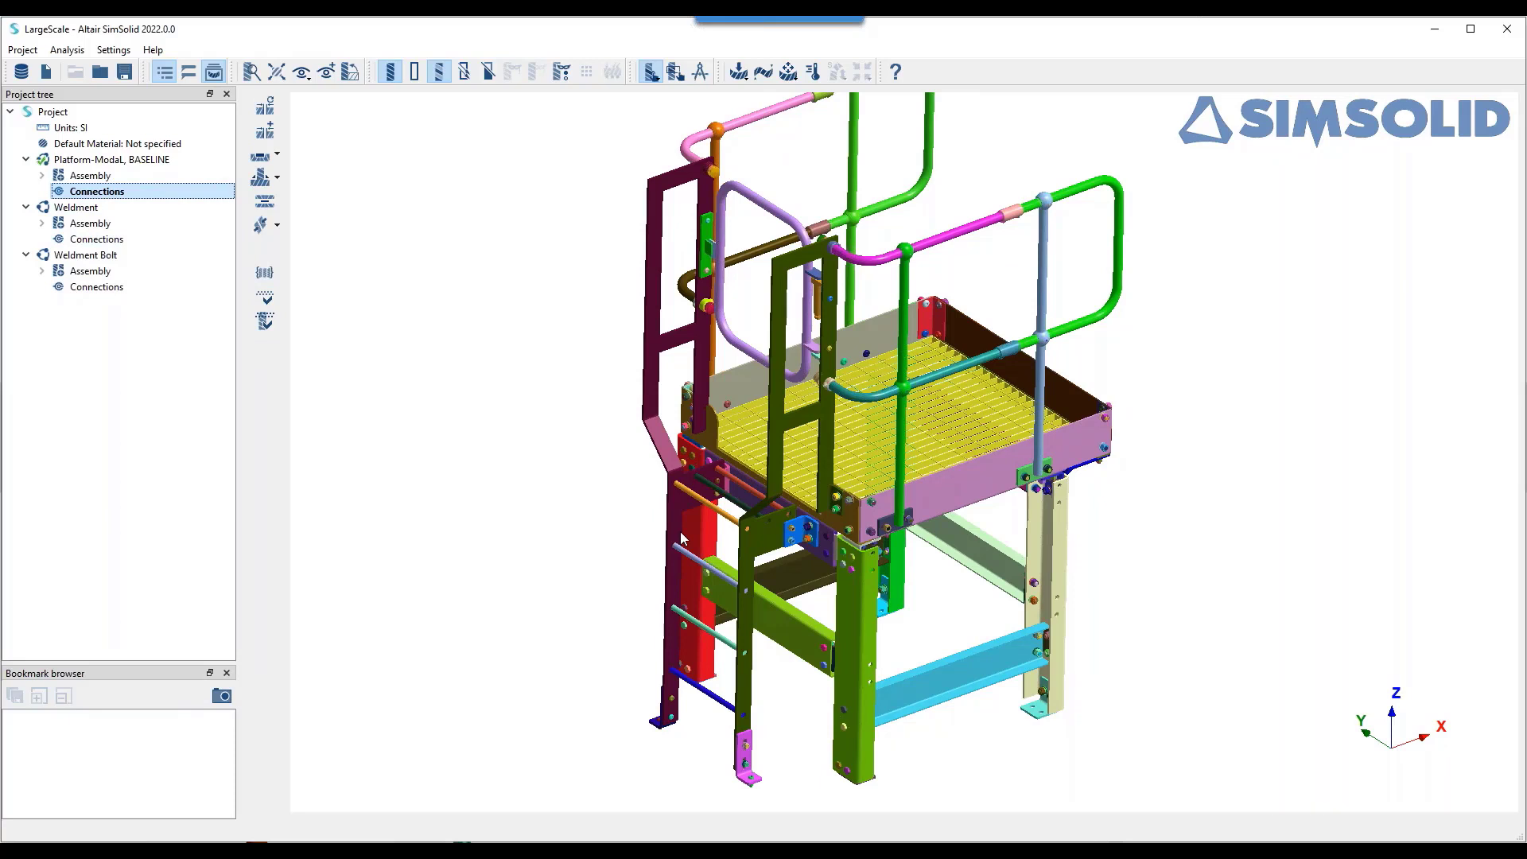
click(265, 105)
drag(398, 349, 470, 220)
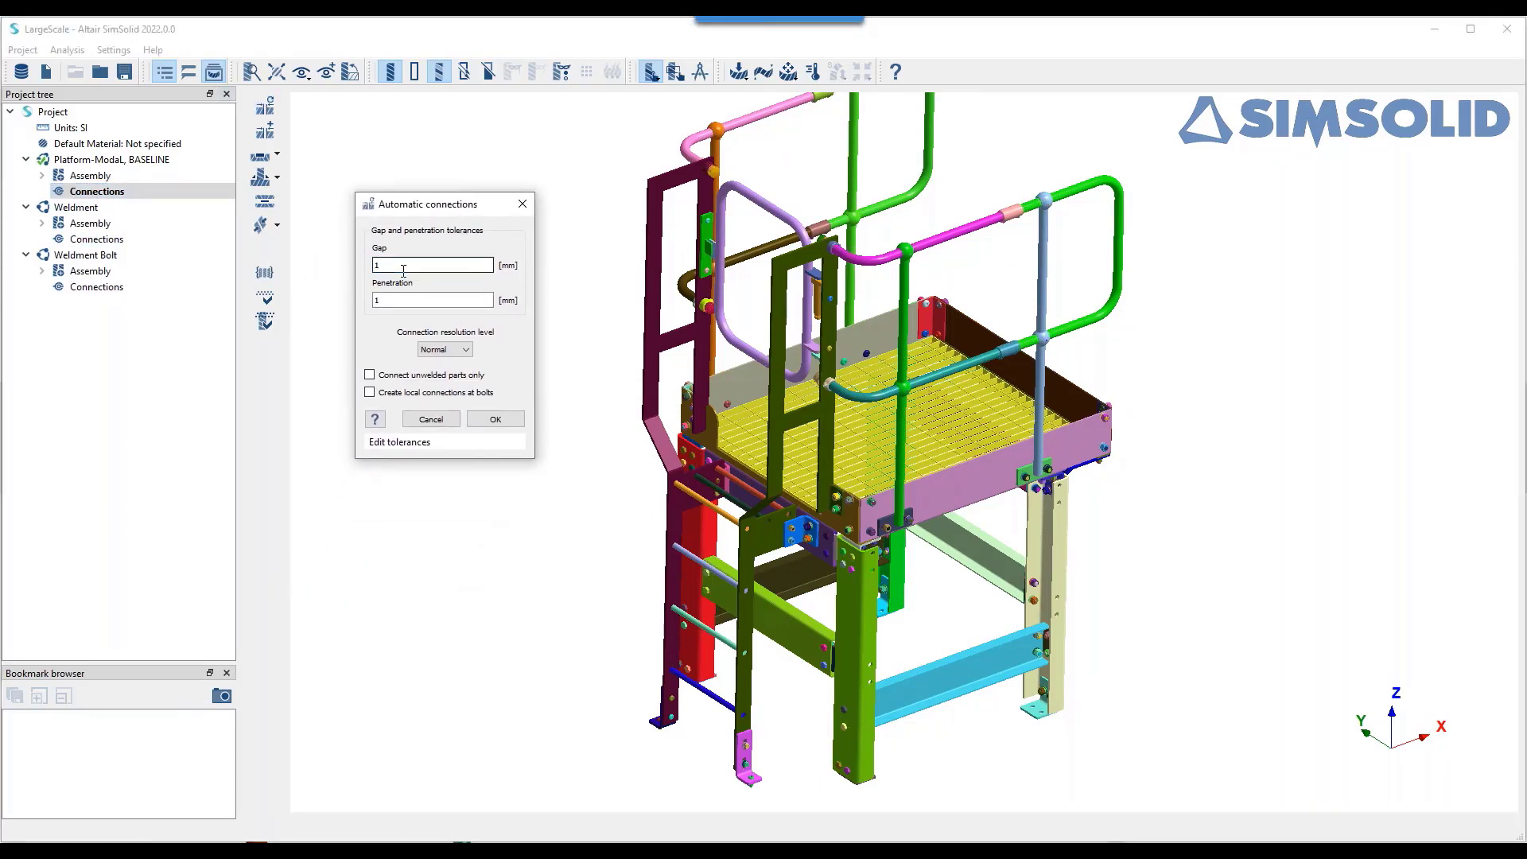
click(374, 265)
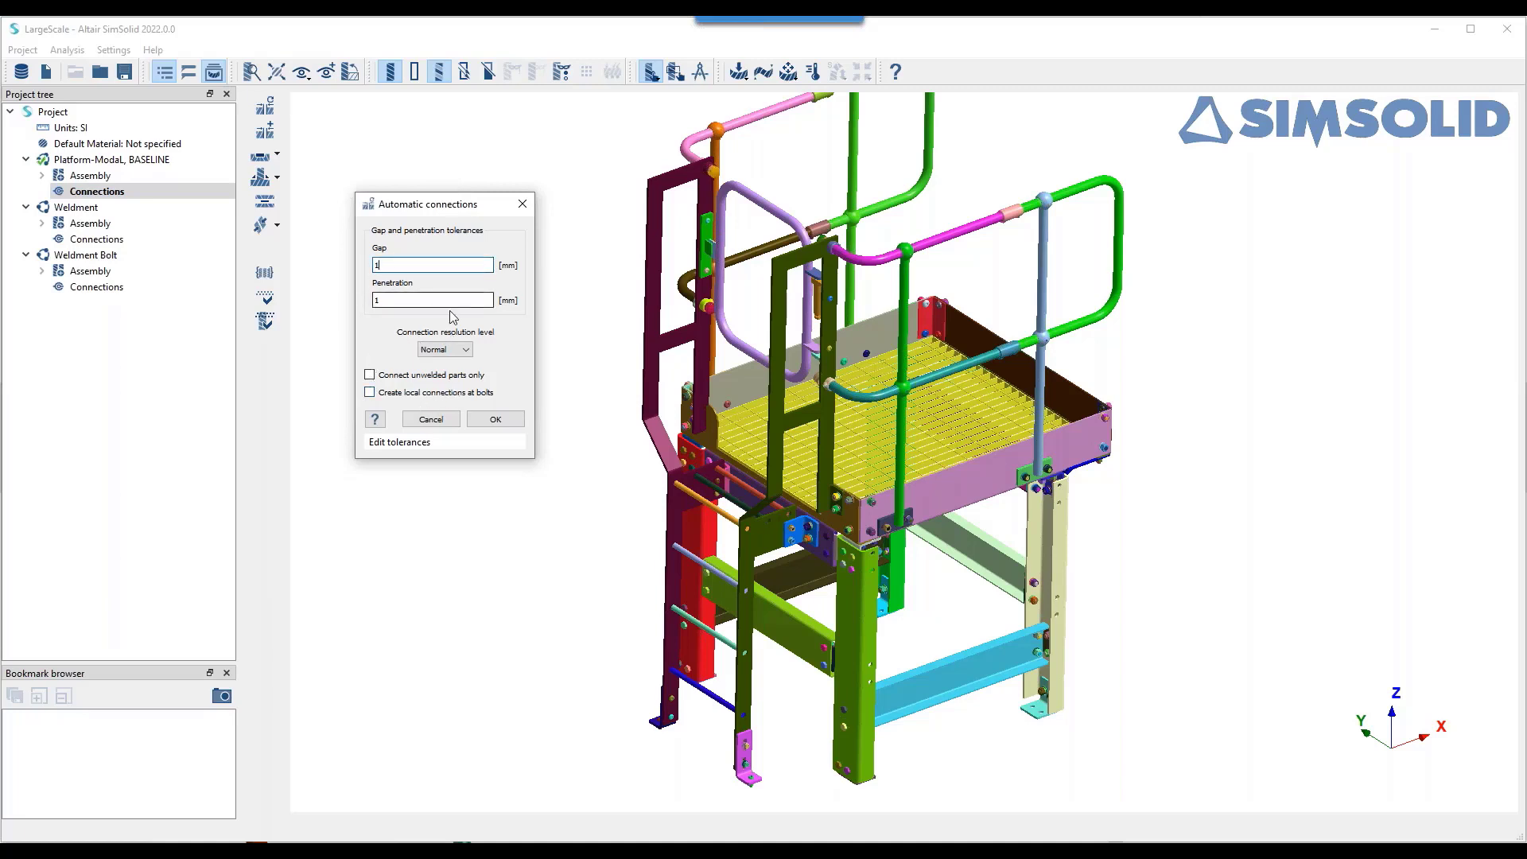
click(497, 420)
click(496, 420)
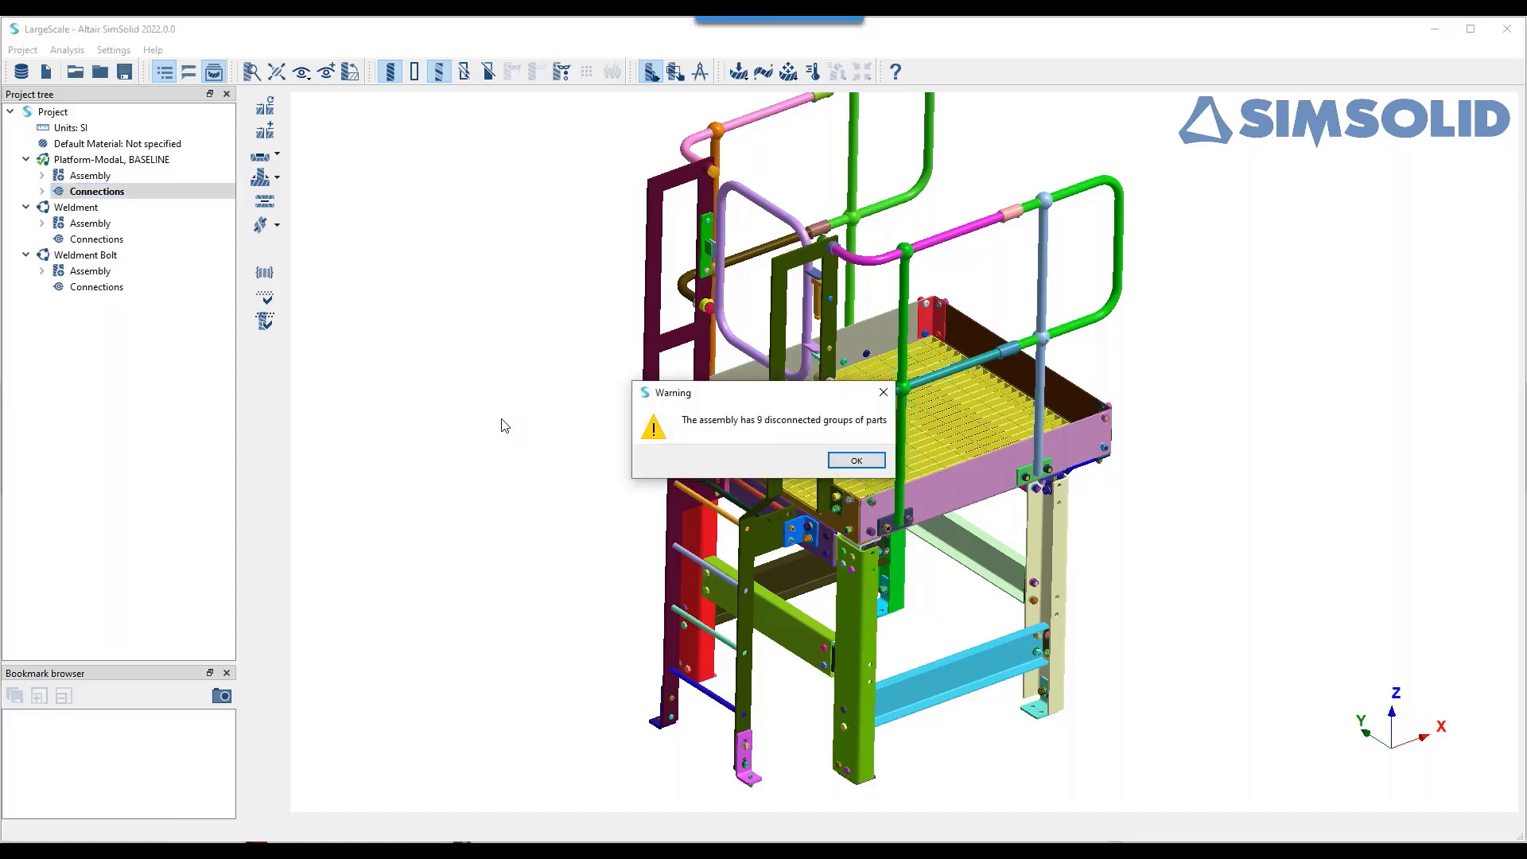
click(857, 461)
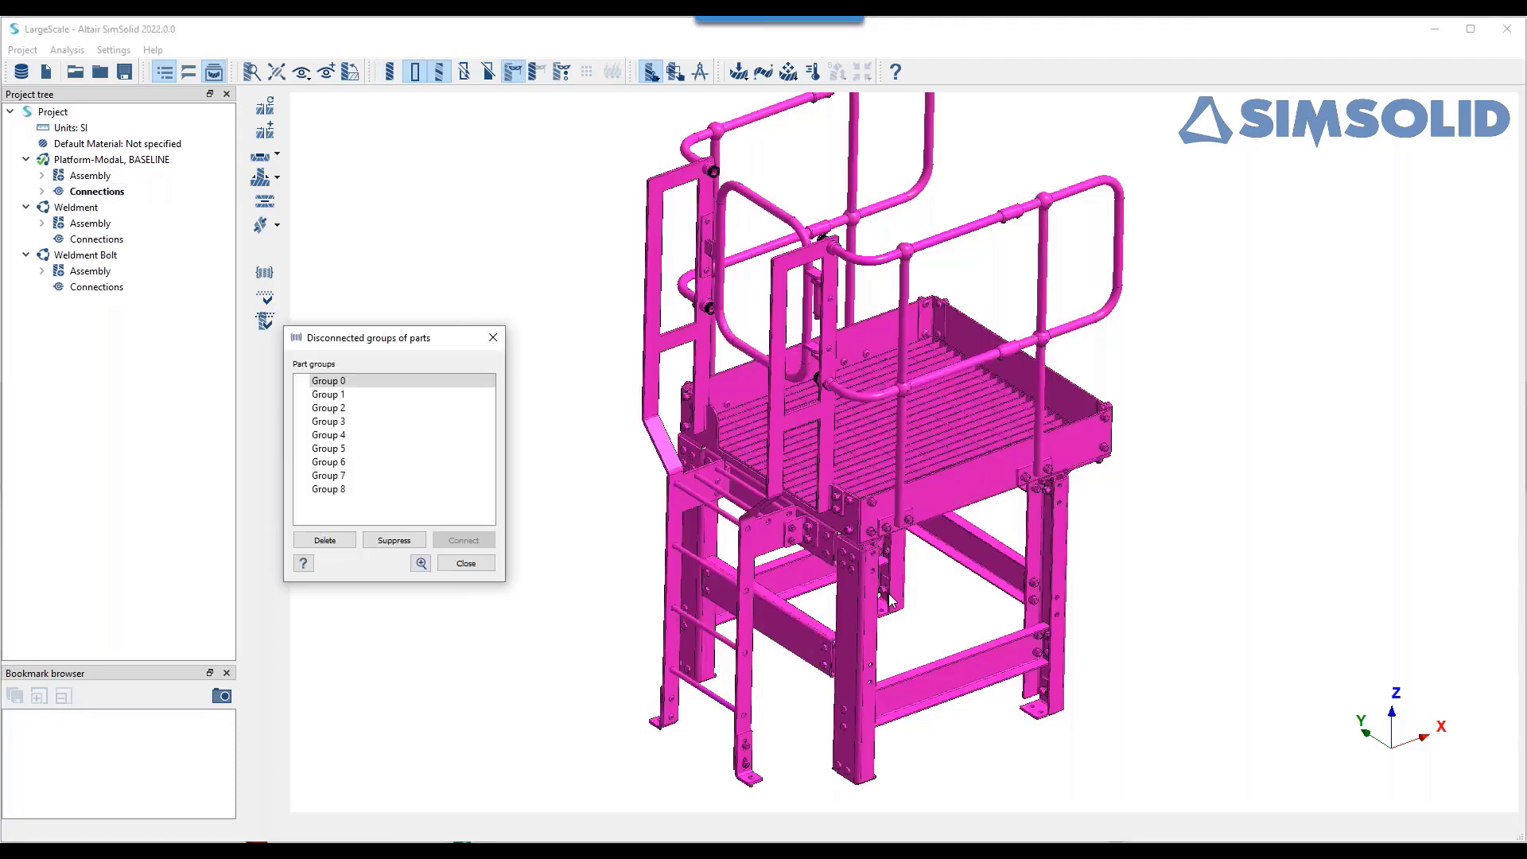
- Examine the disconnected part groups 1 to 5 one by one, zoomed to each selected group
click(336, 396)
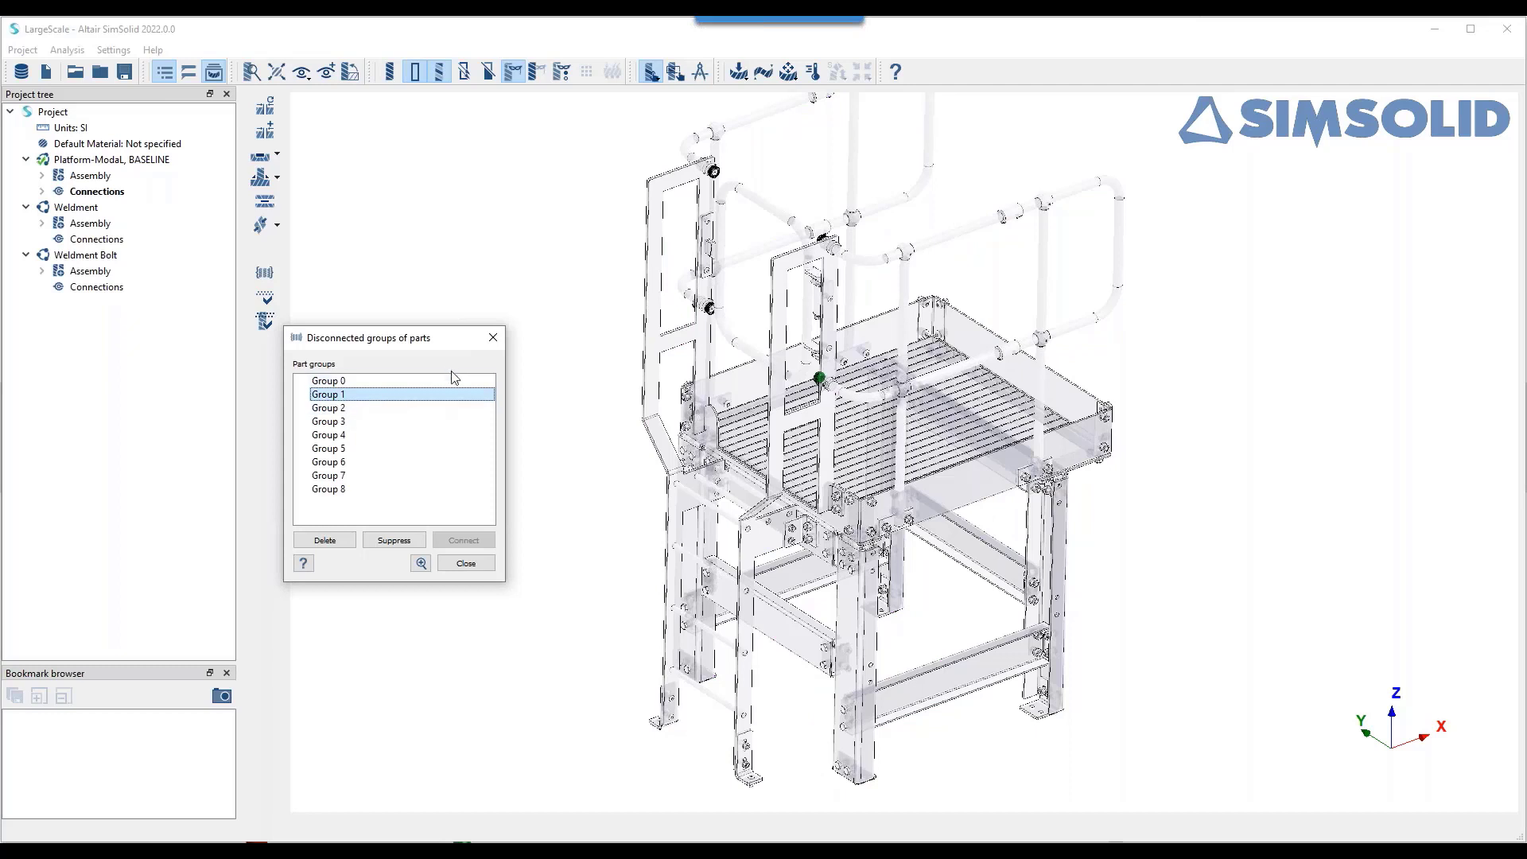
click(421, 563)
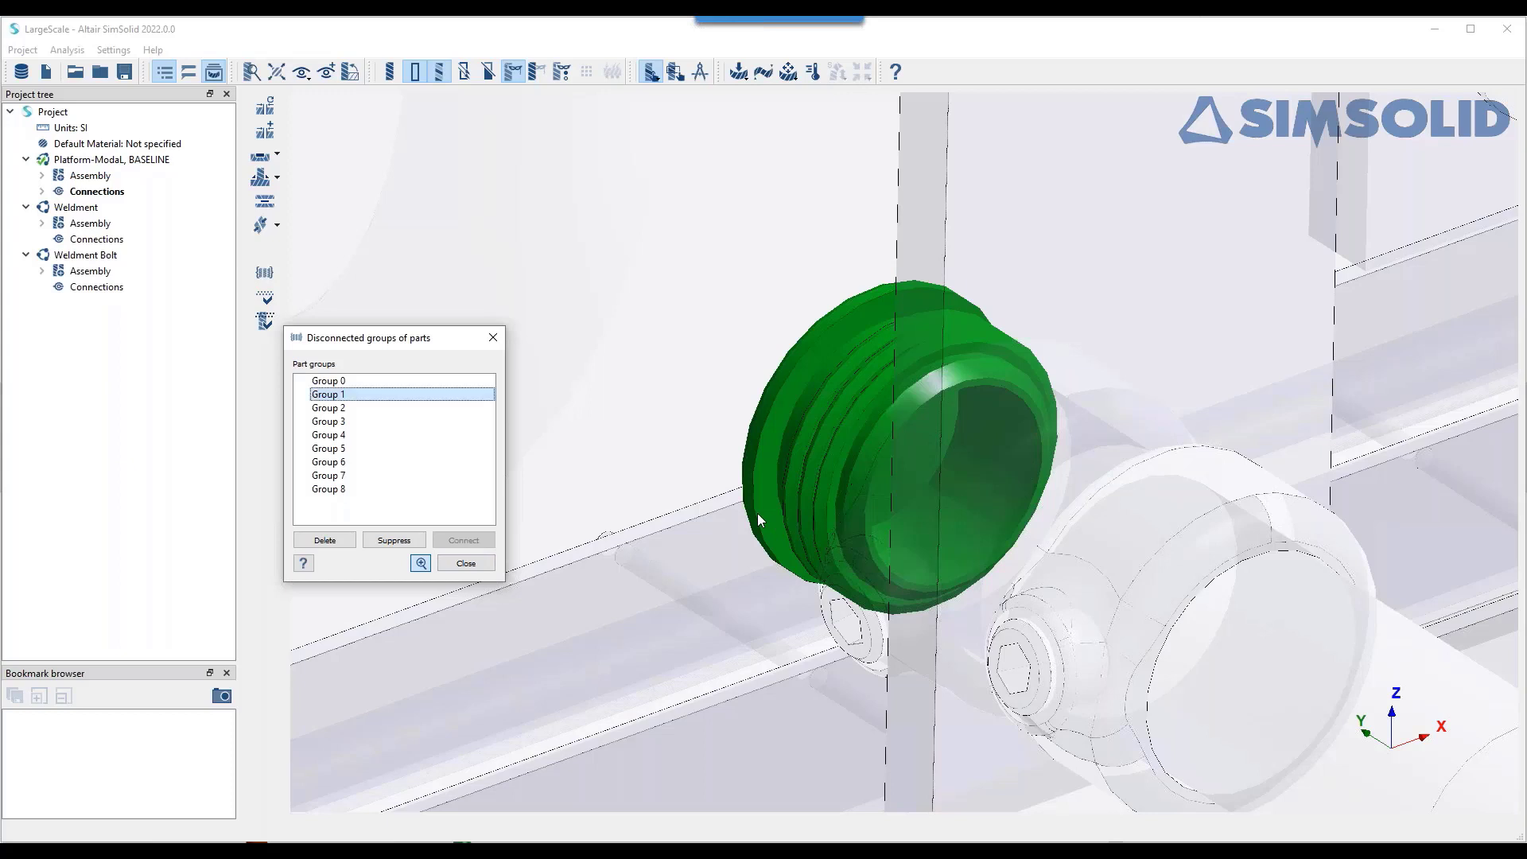
click(333, 408)
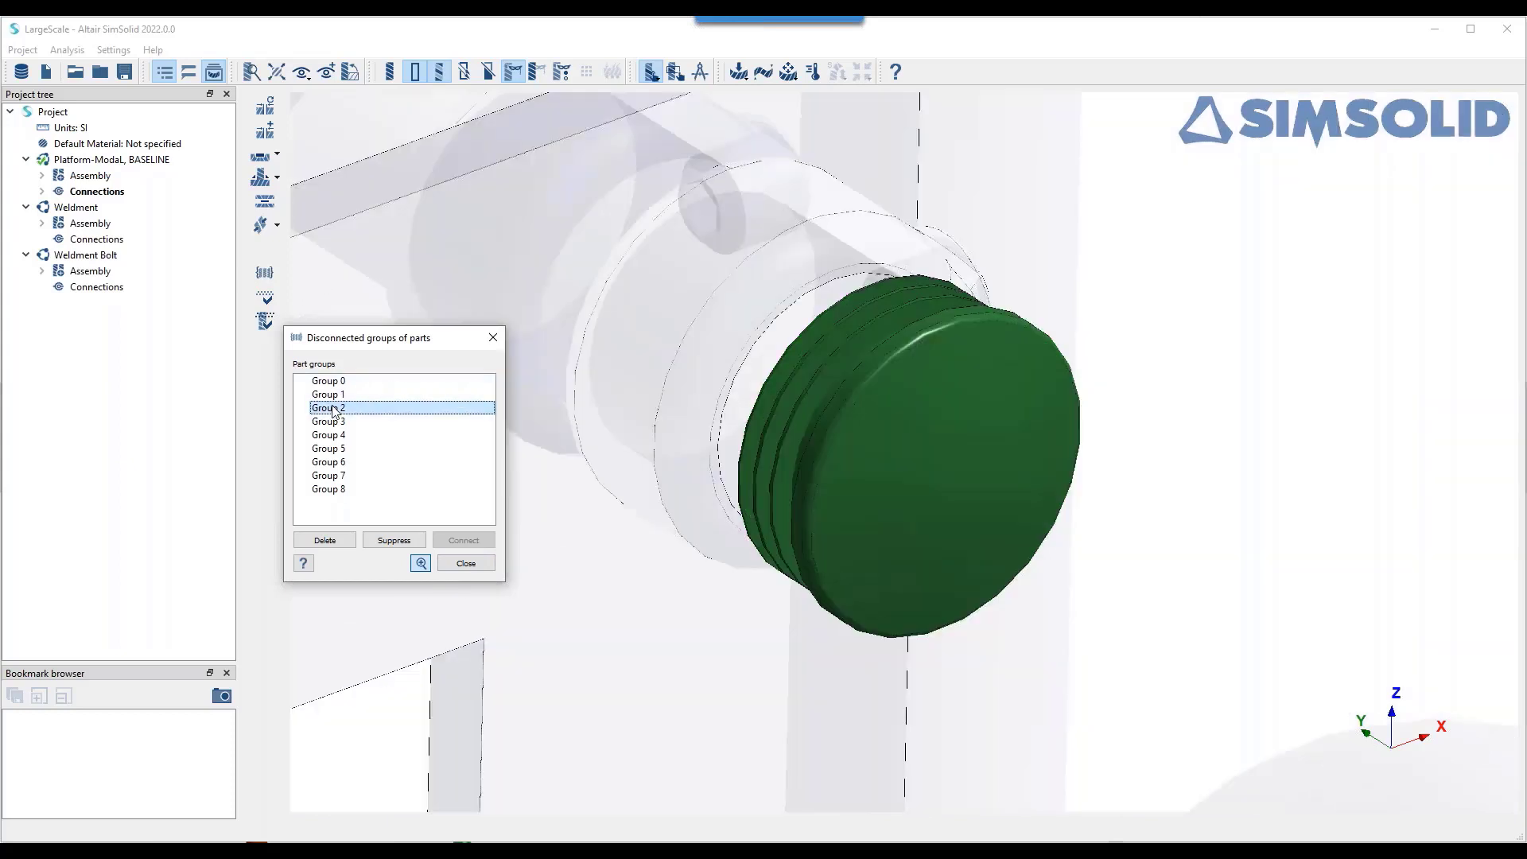
key(Down)
key(Down)
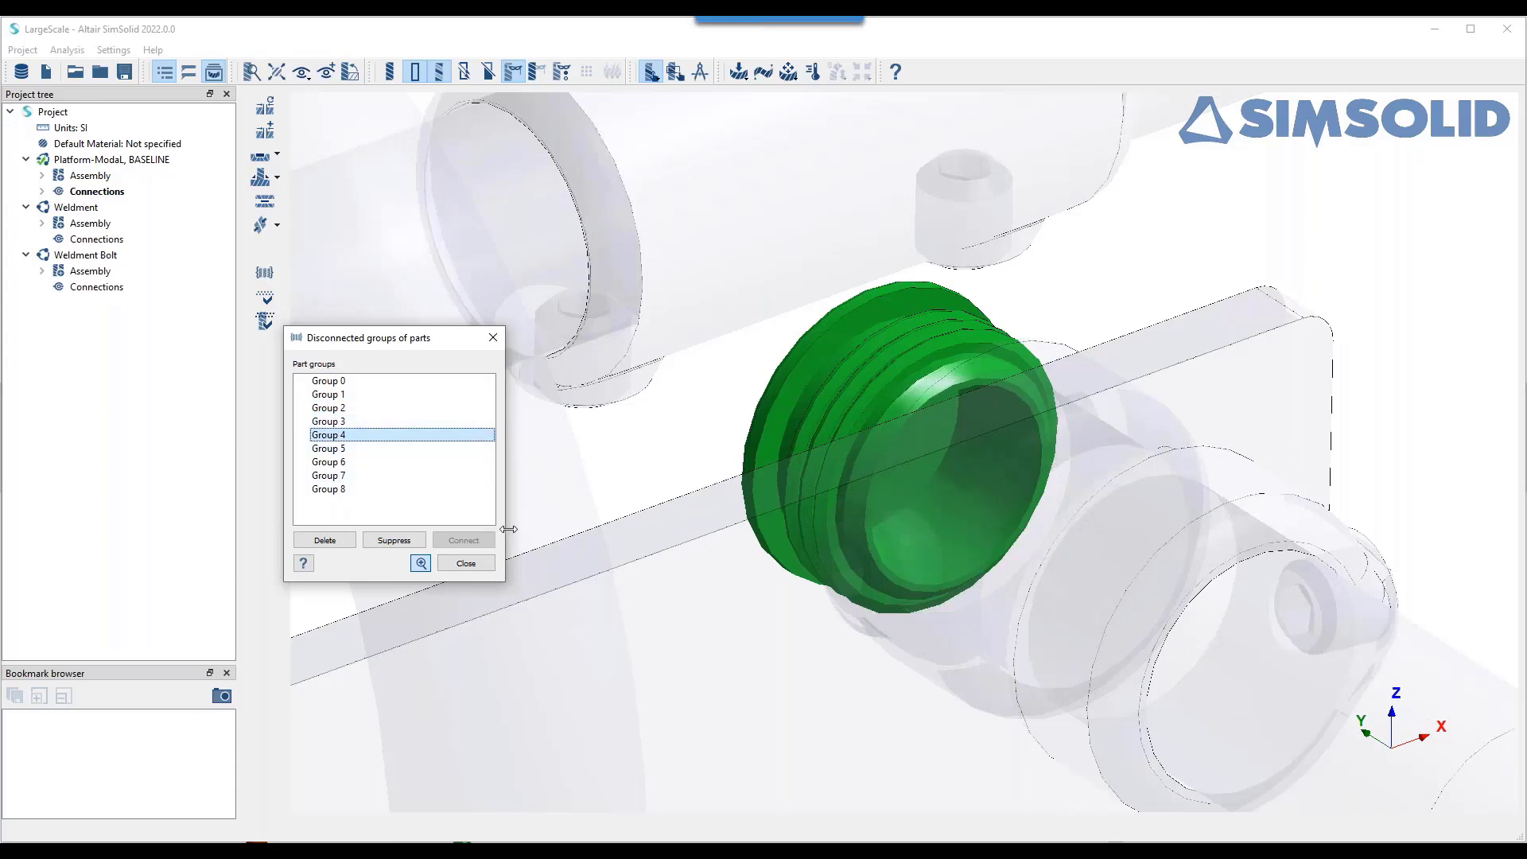
key(Down)
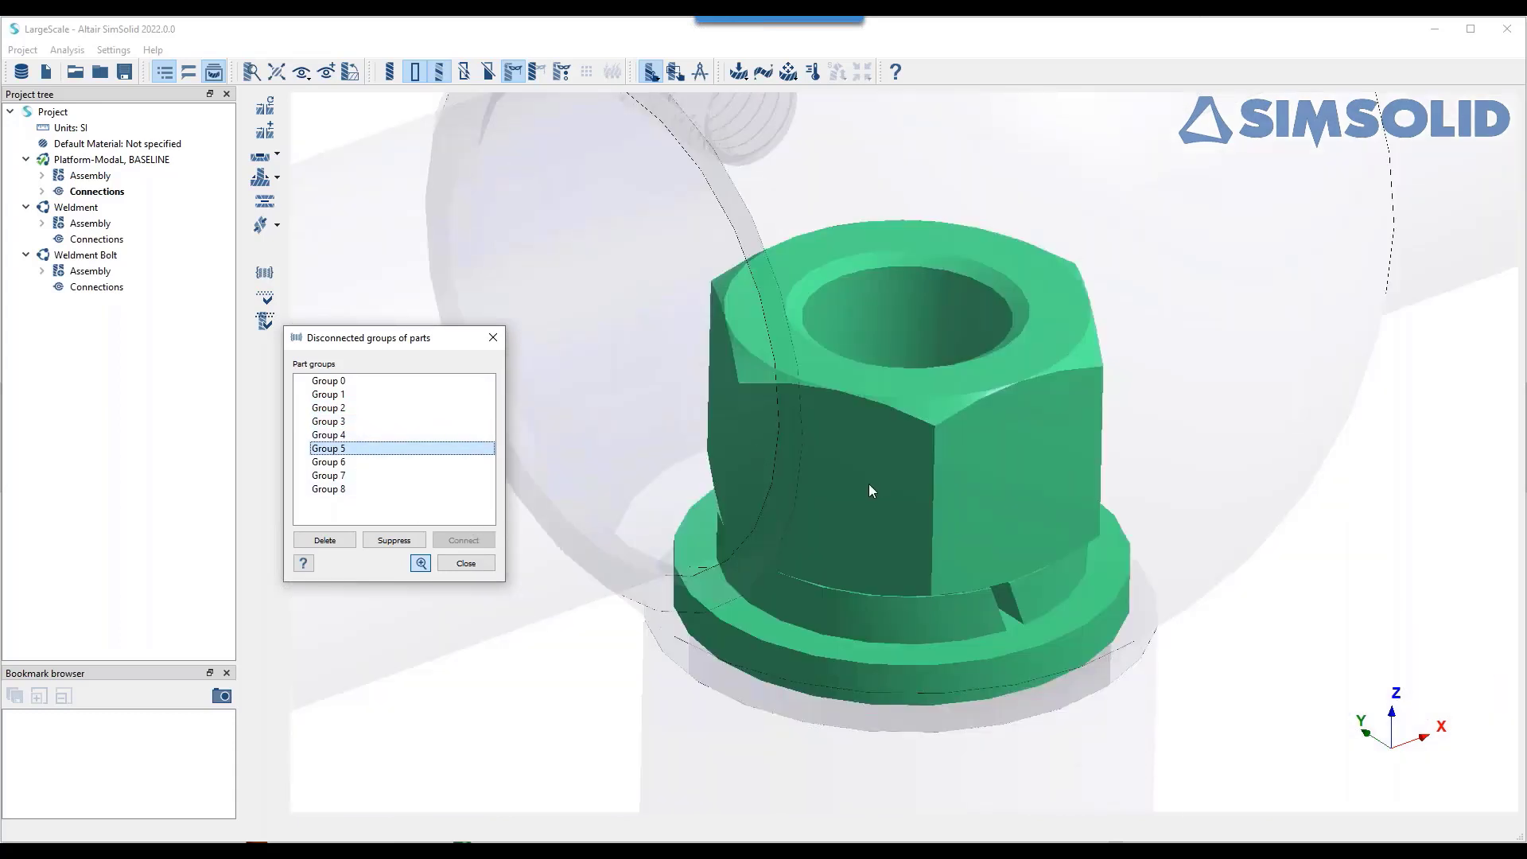
scroll(907, 478, down, 3)
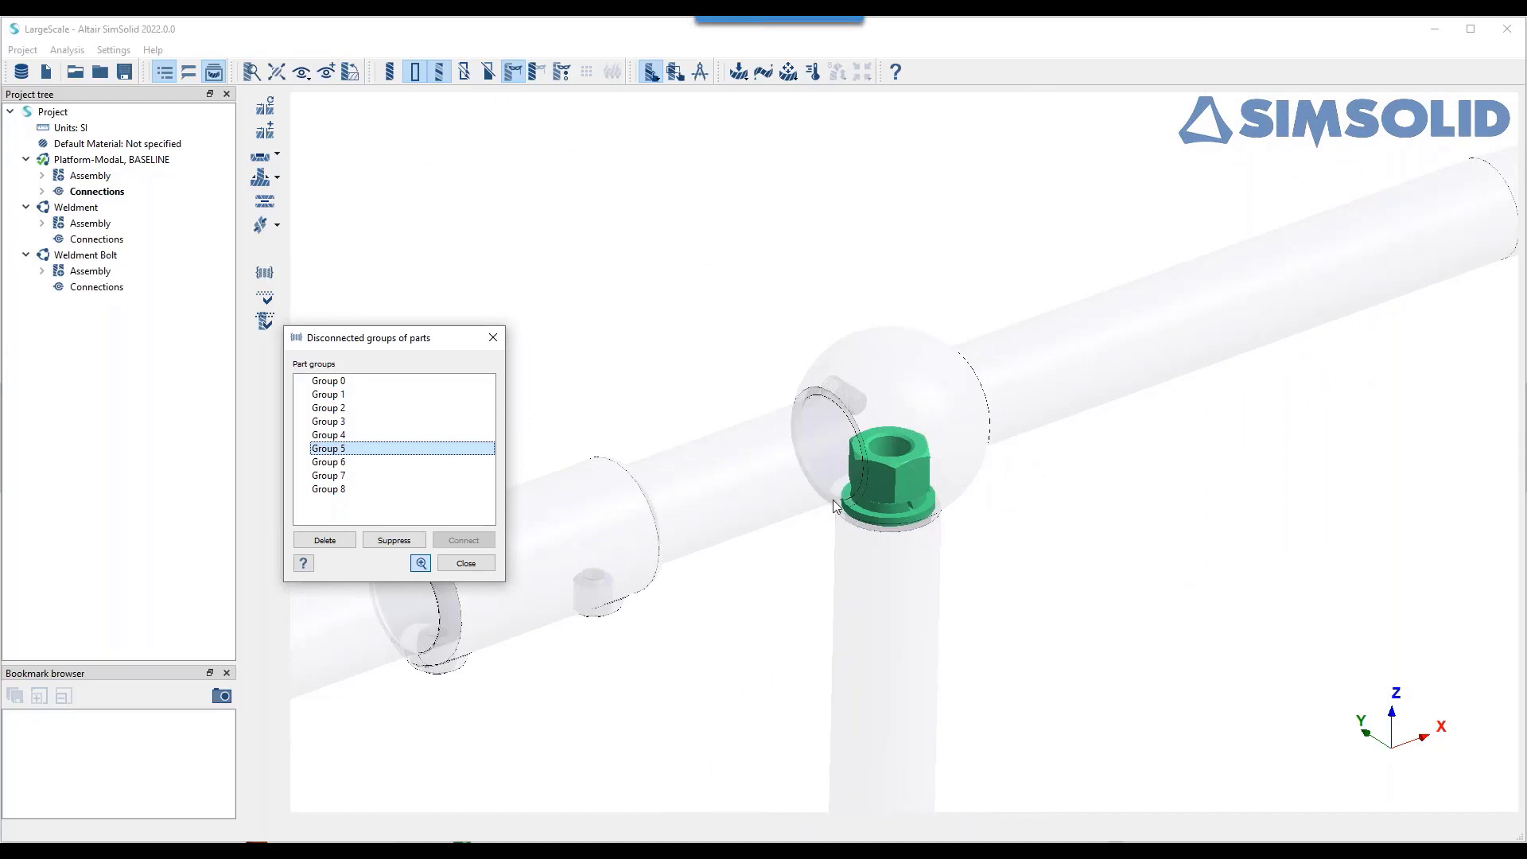
- Suppress the disconnected part groups 1 to 8 and finish reviewing the disconnected groups
click(343, 490)
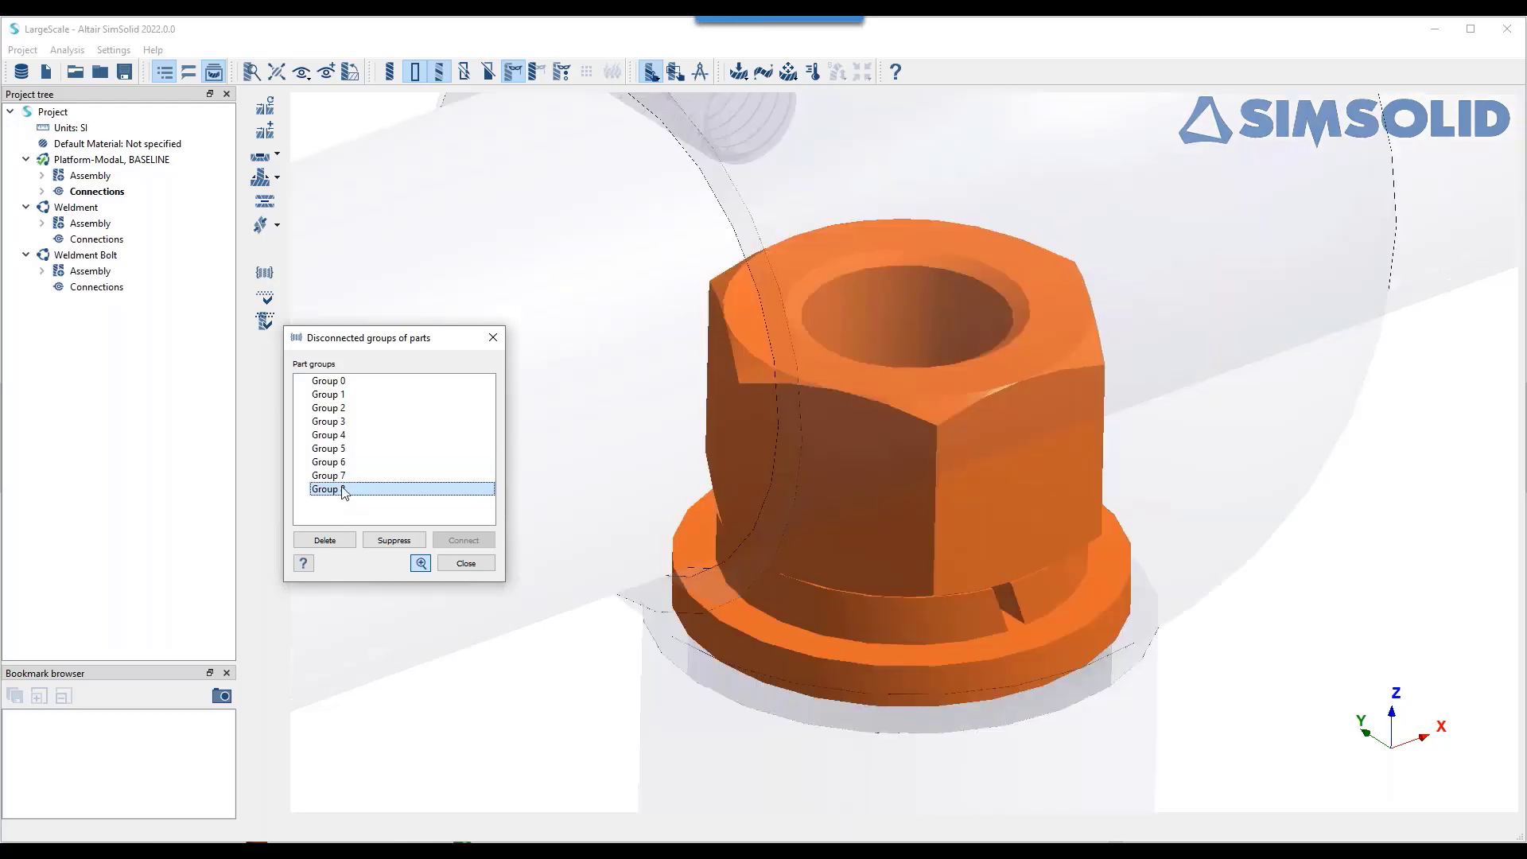
shift+click(338, 396)
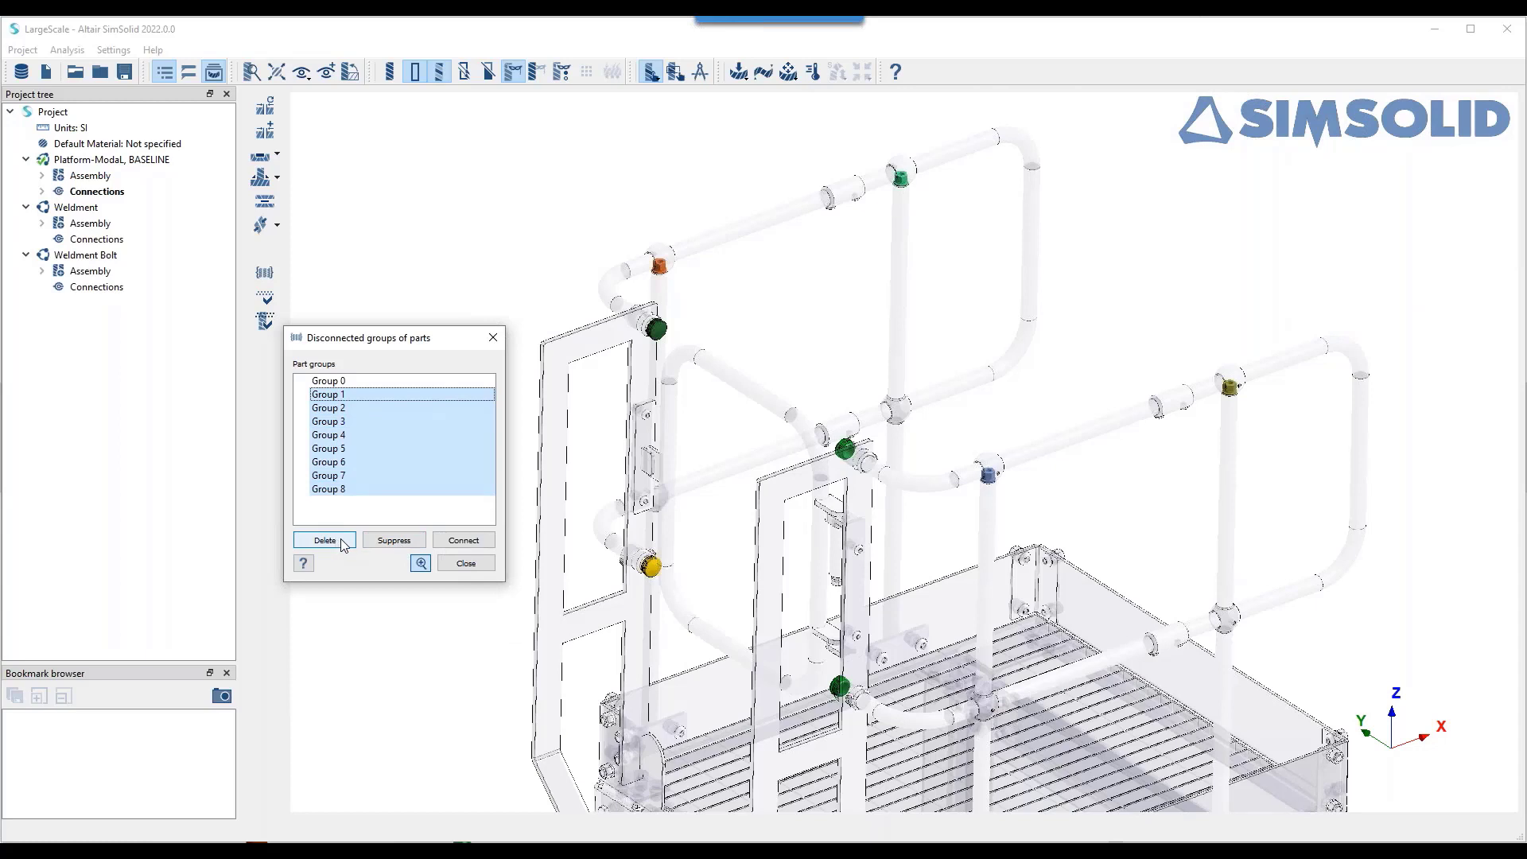
click(372, 544)
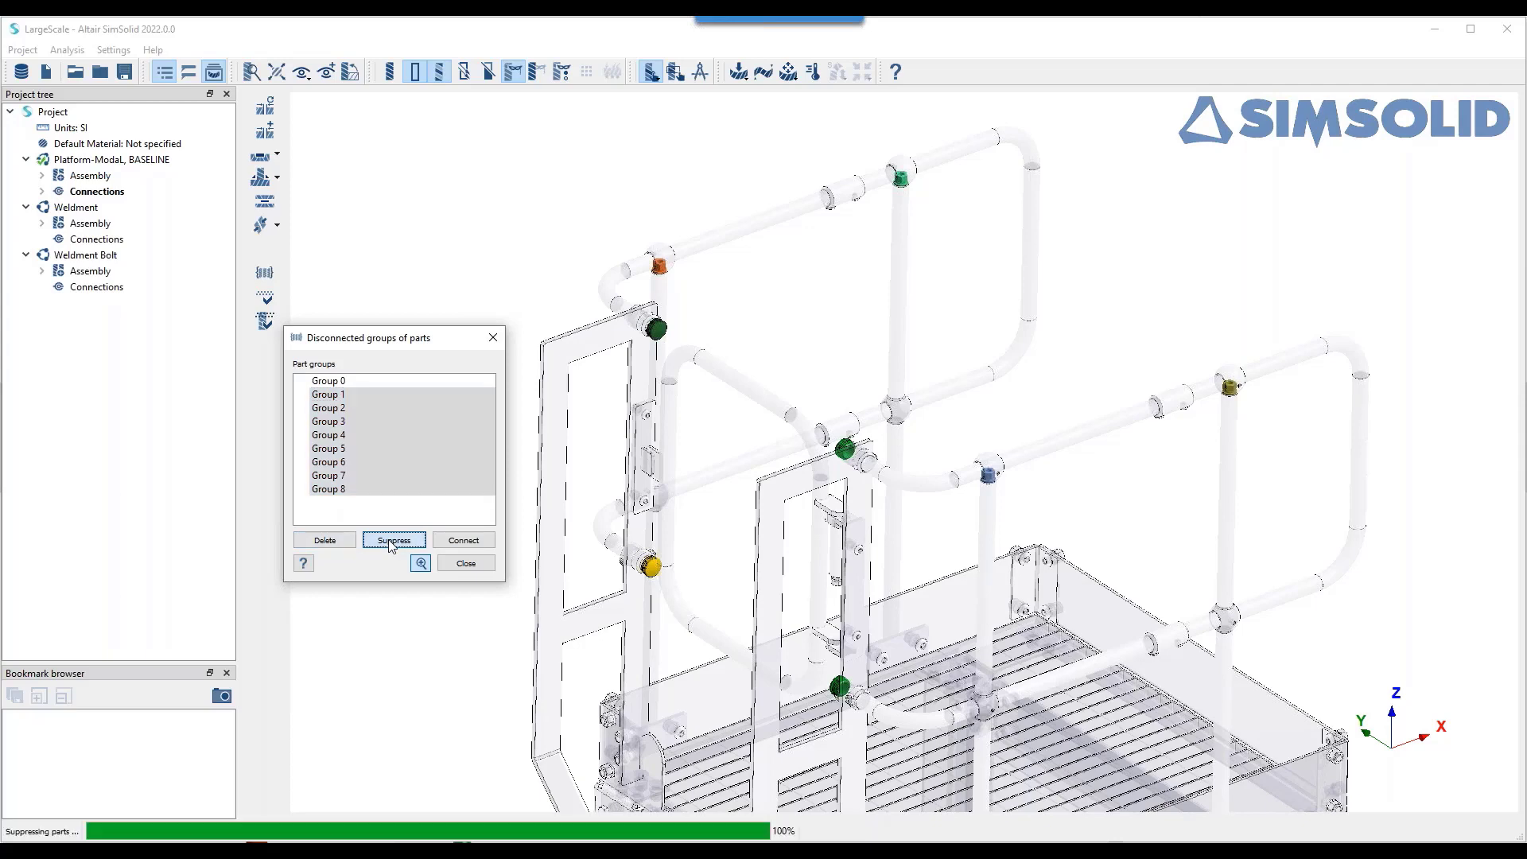
click(466, 563)
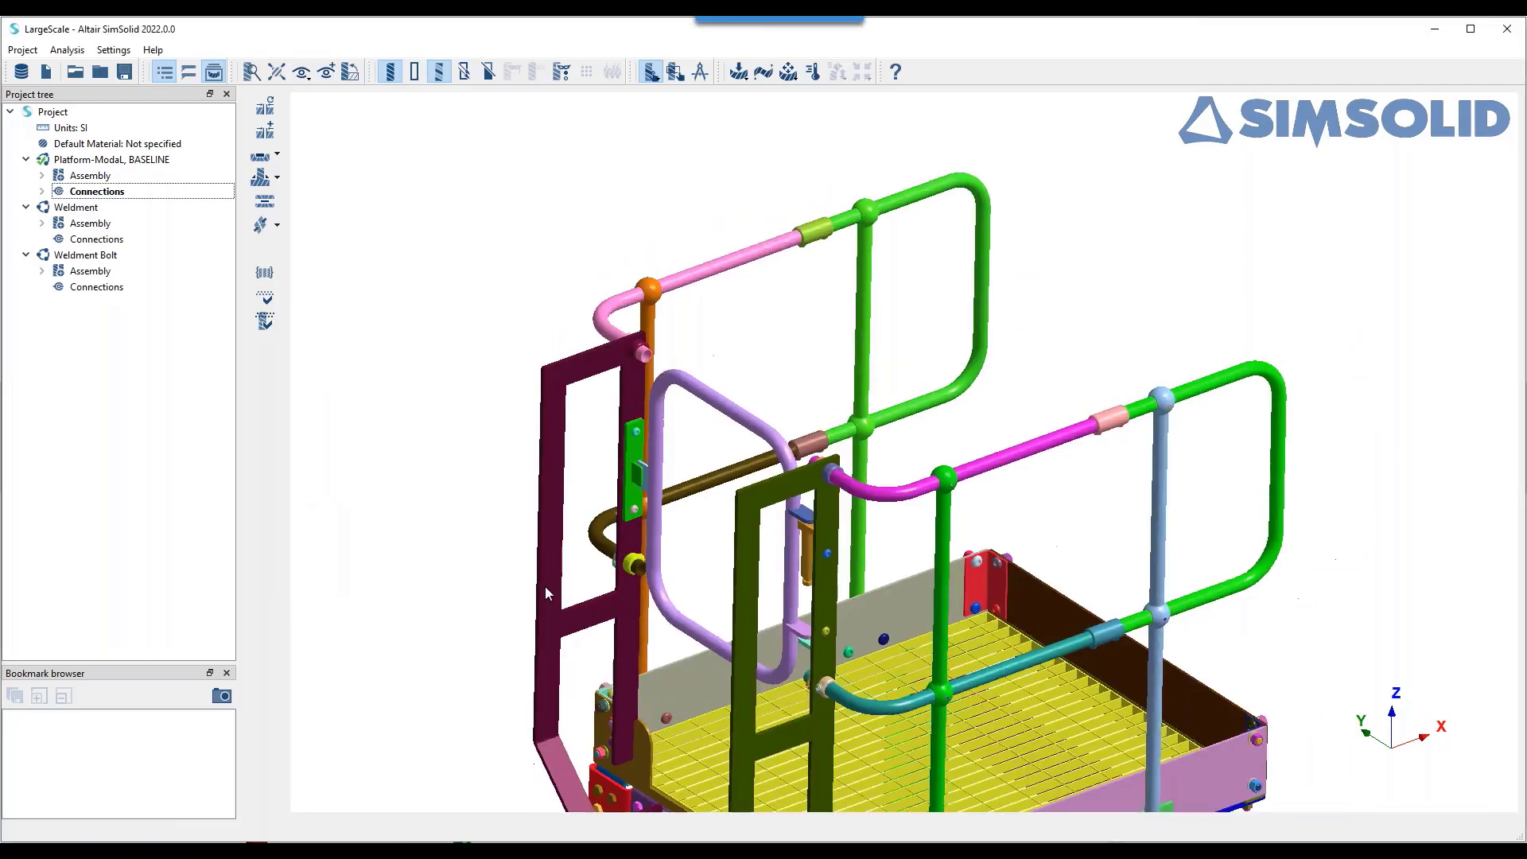
right_drag(581, 584, 746, 467)
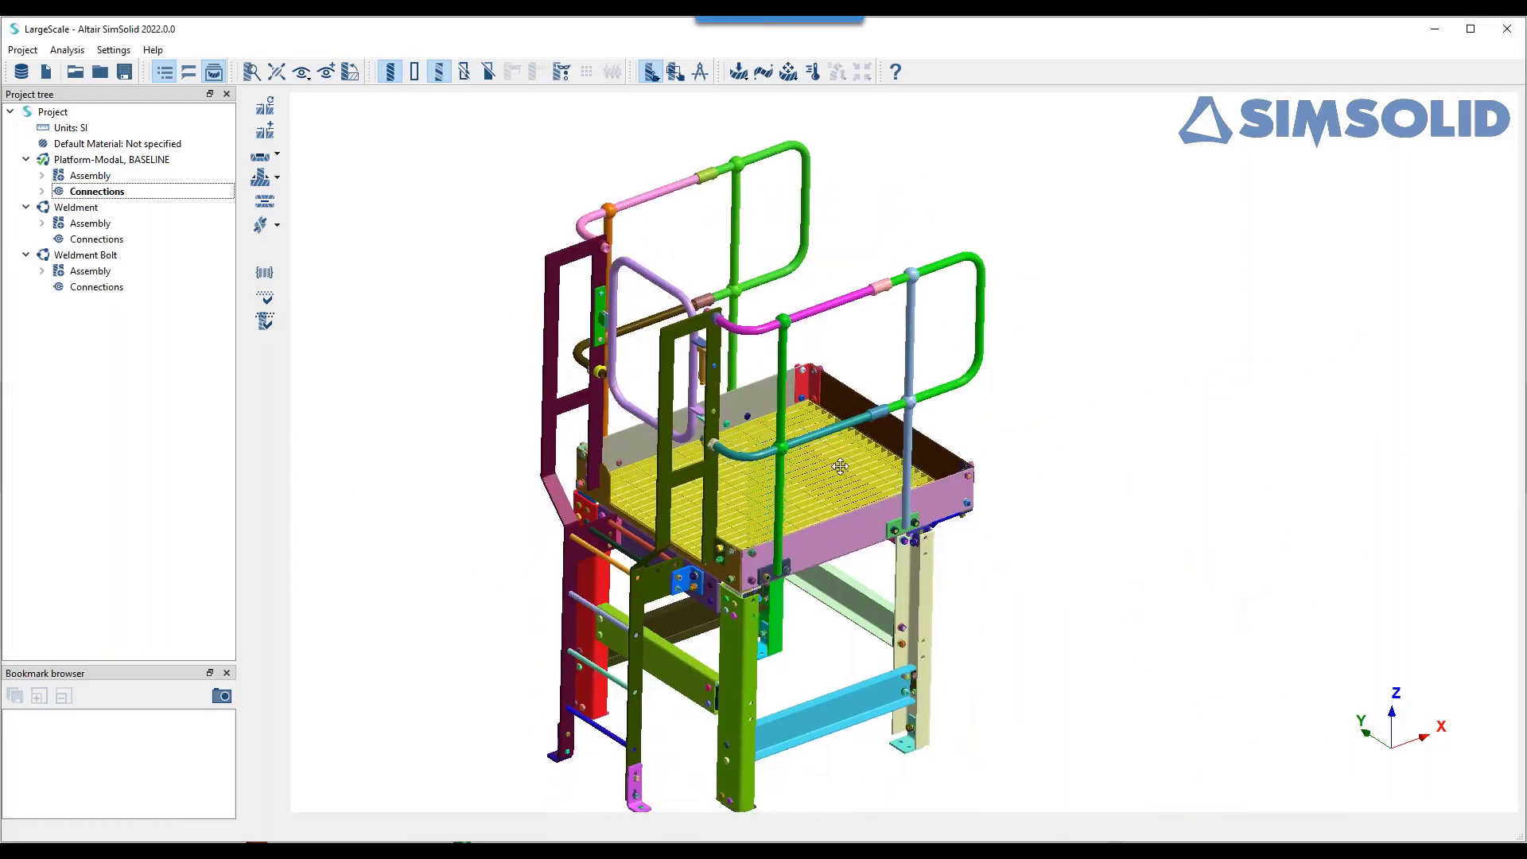
- Check the platform assembly again for disconnected groups of parts and dismiss the result
click(273, 278)
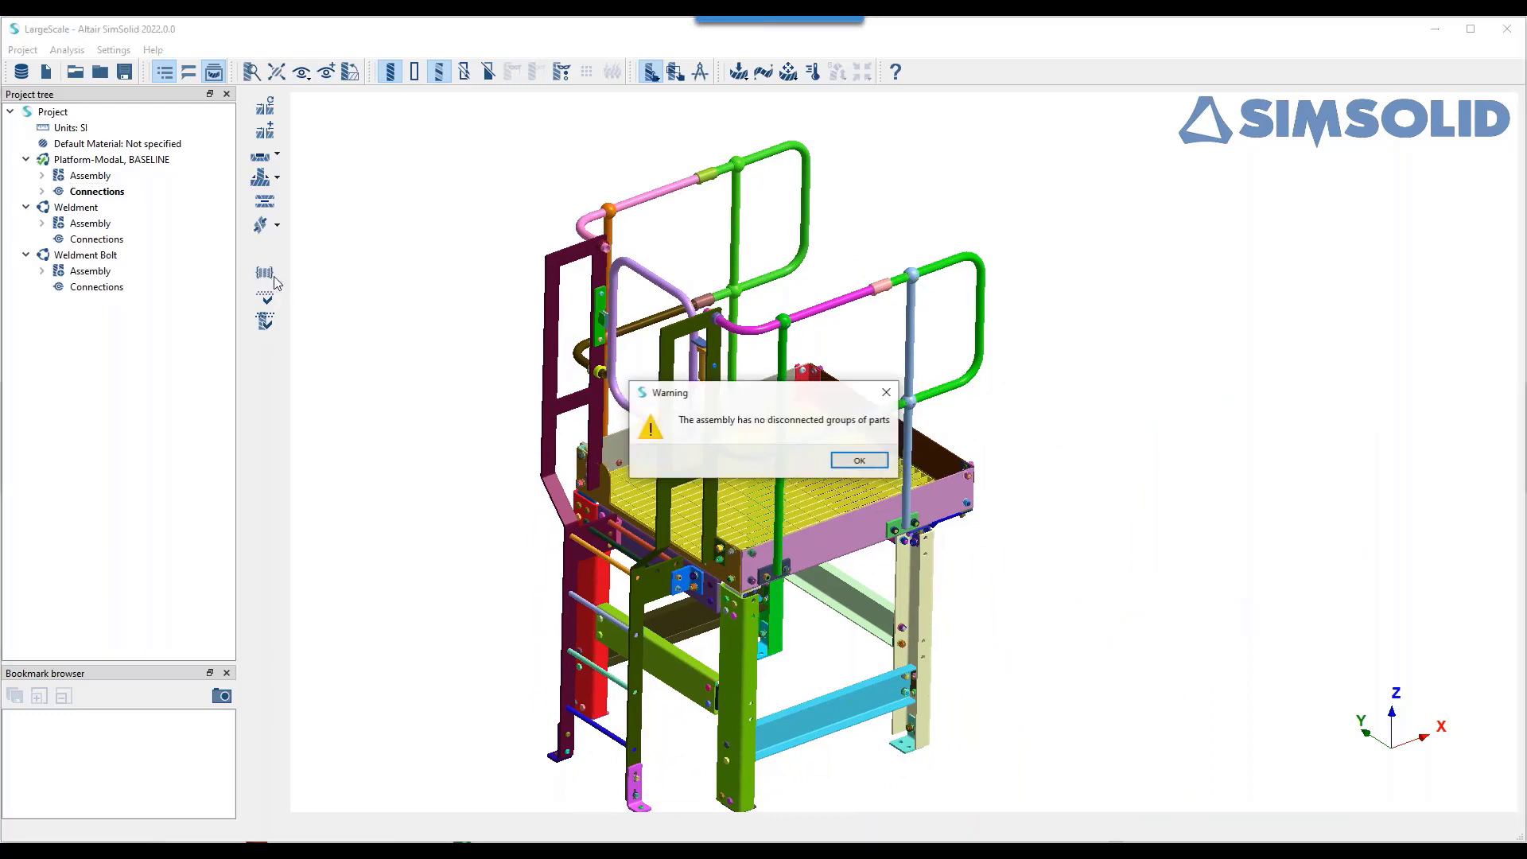
click(860, 462)
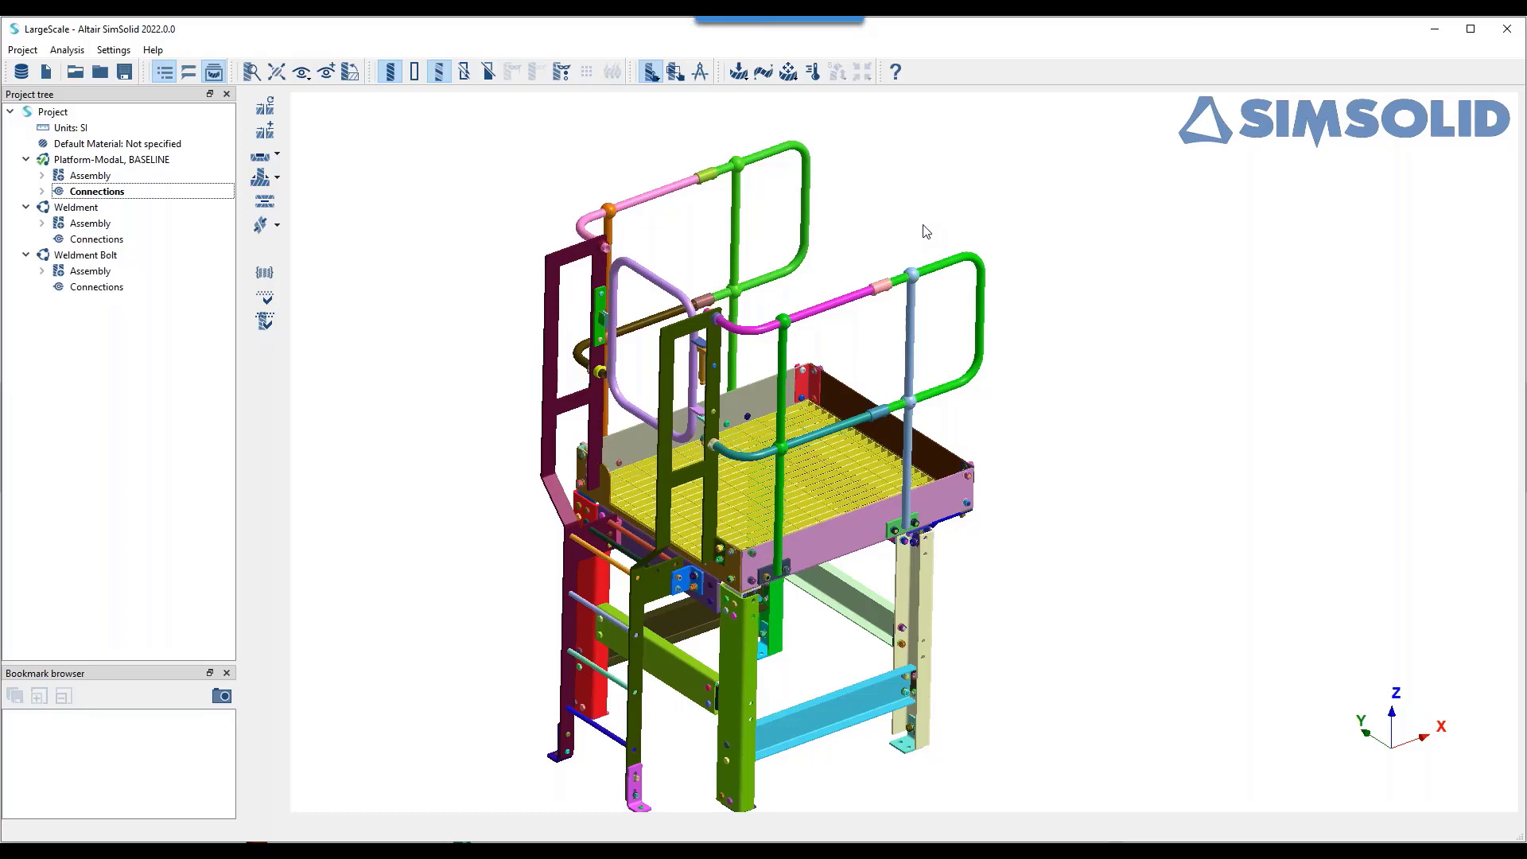
scroll(574, 569, up, 5)
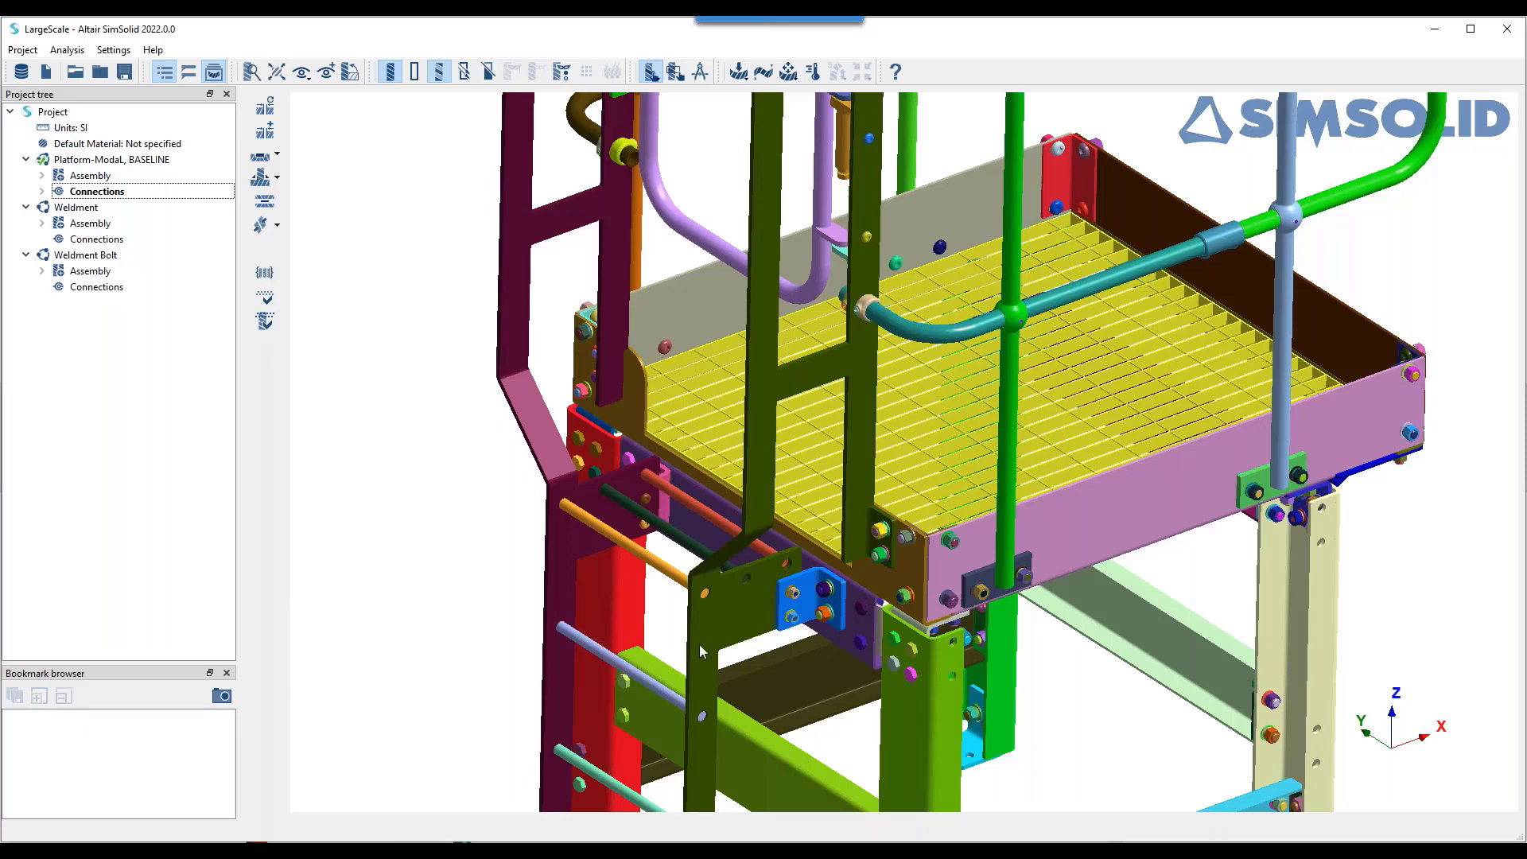
- Review the fastener and regular connections created for the platform assembly in the project tree
click(41, 191)
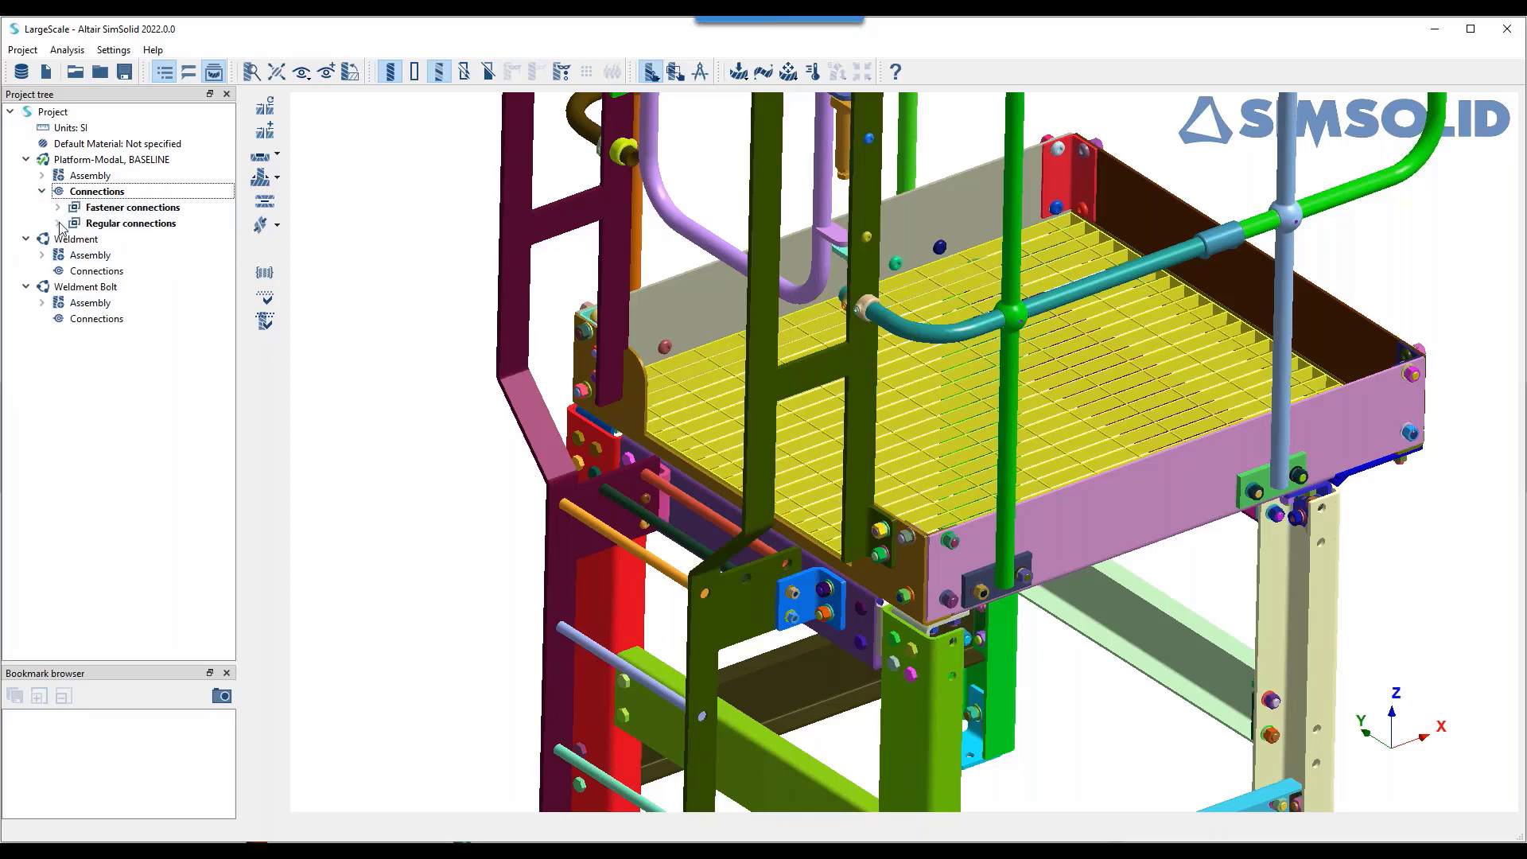
click(58, 223)
click(59, 207)
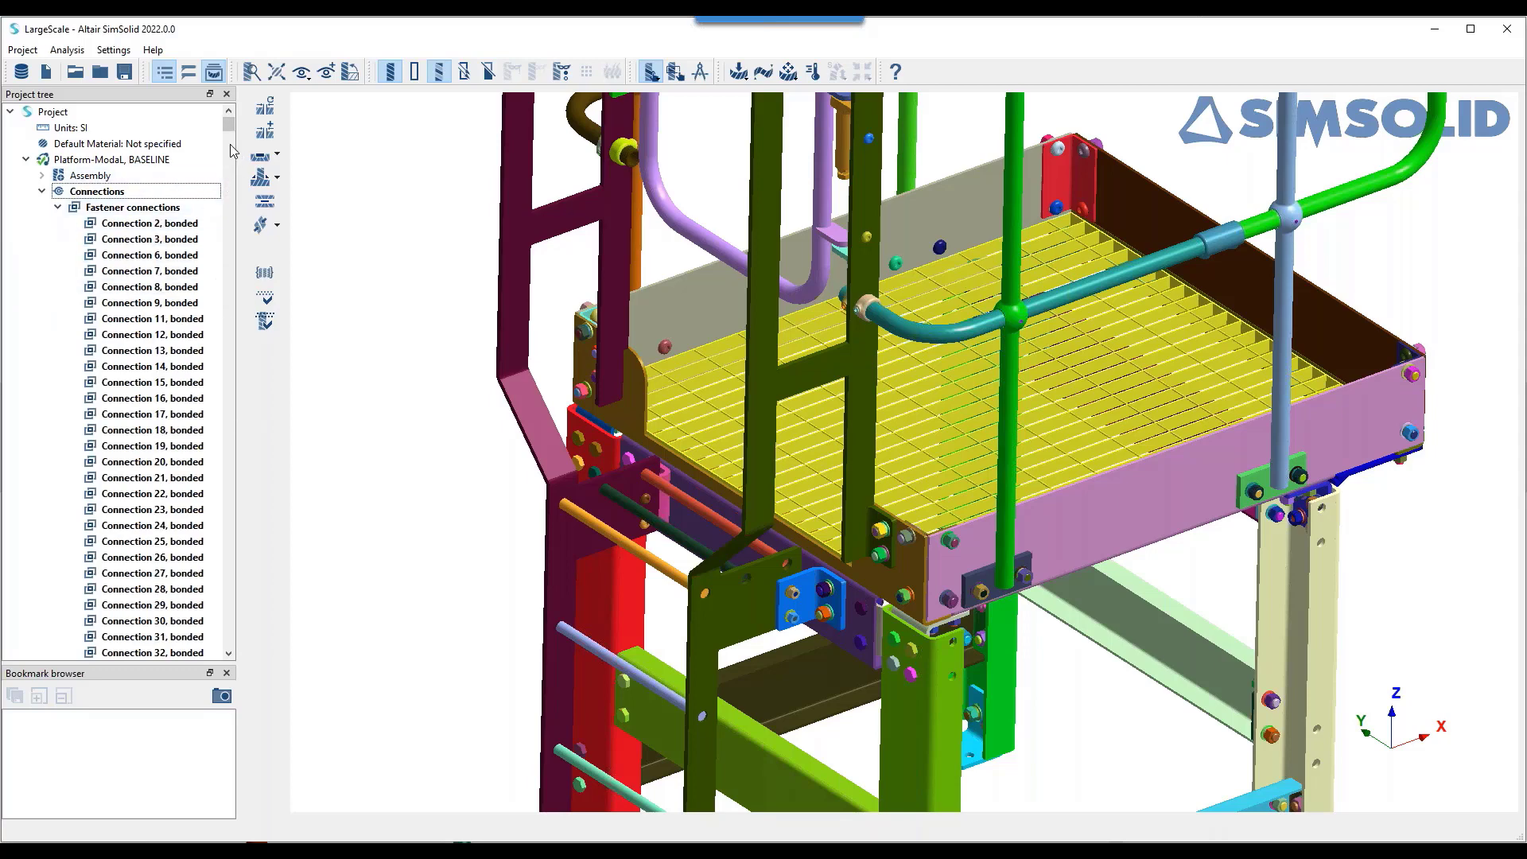
mouse_move(232, 127)
mouse_down()
mouse_move(213, 291)
mouse_move(224, 646)
mouse_move(206, 541)
mouse_move(212, 110)
mouse_up()
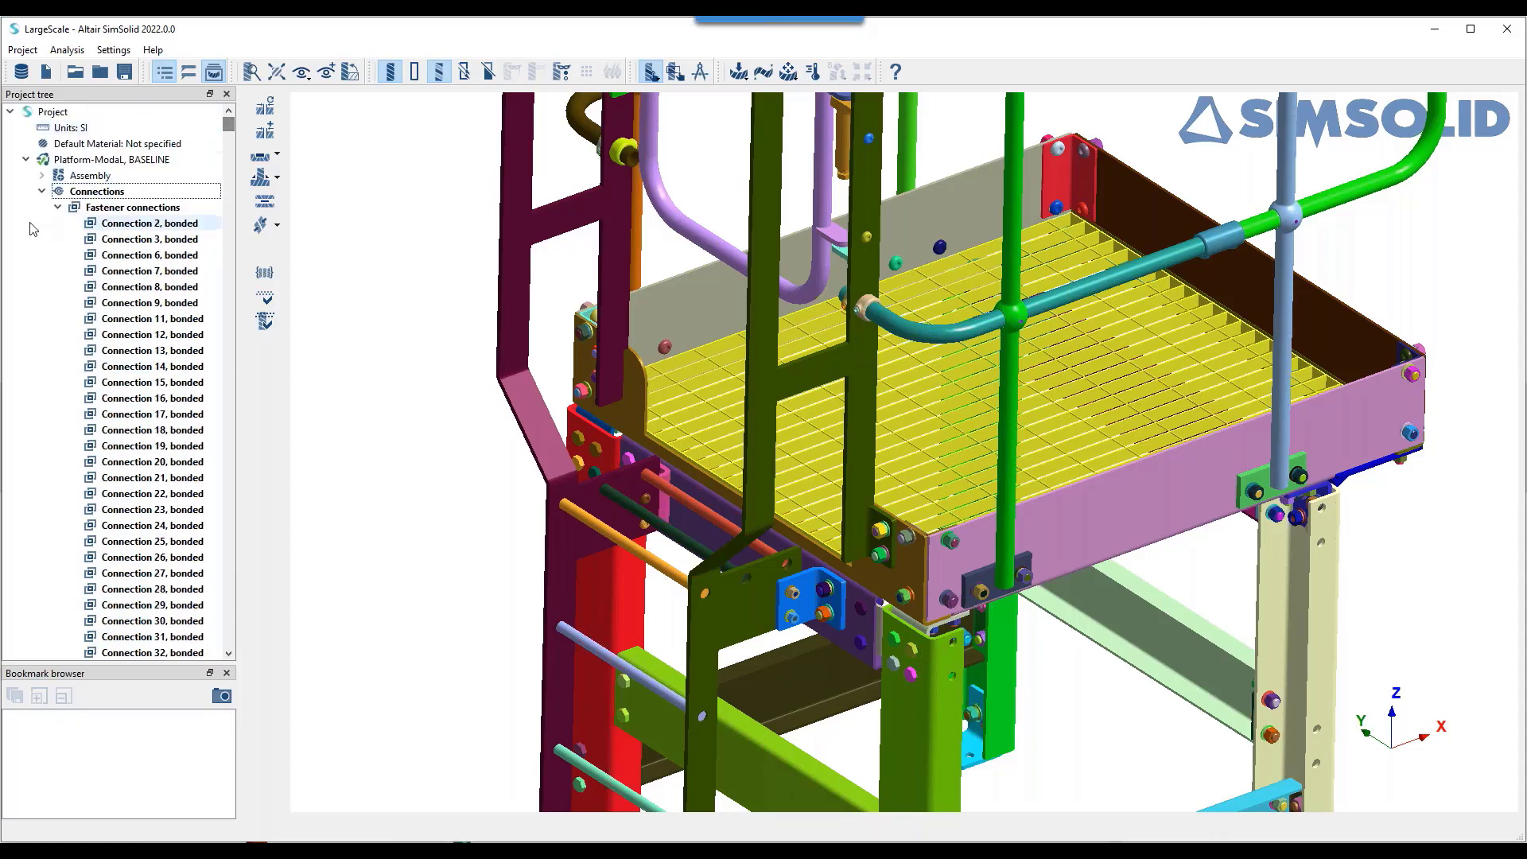
click(57, 208)
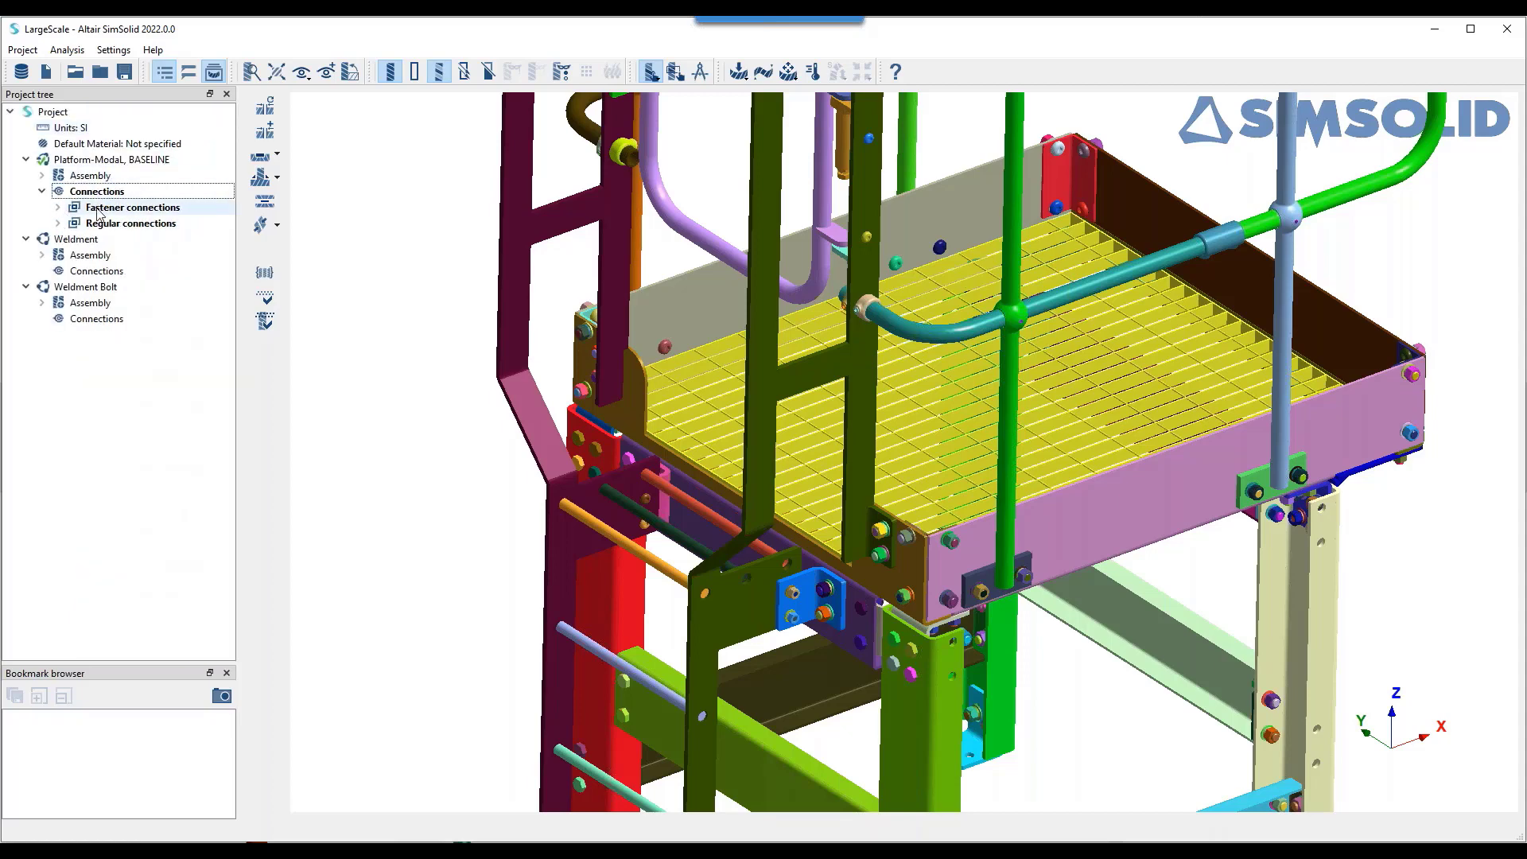
- Create a modal analysis for the platform assembly with 20 modes to find
click(765, 74)
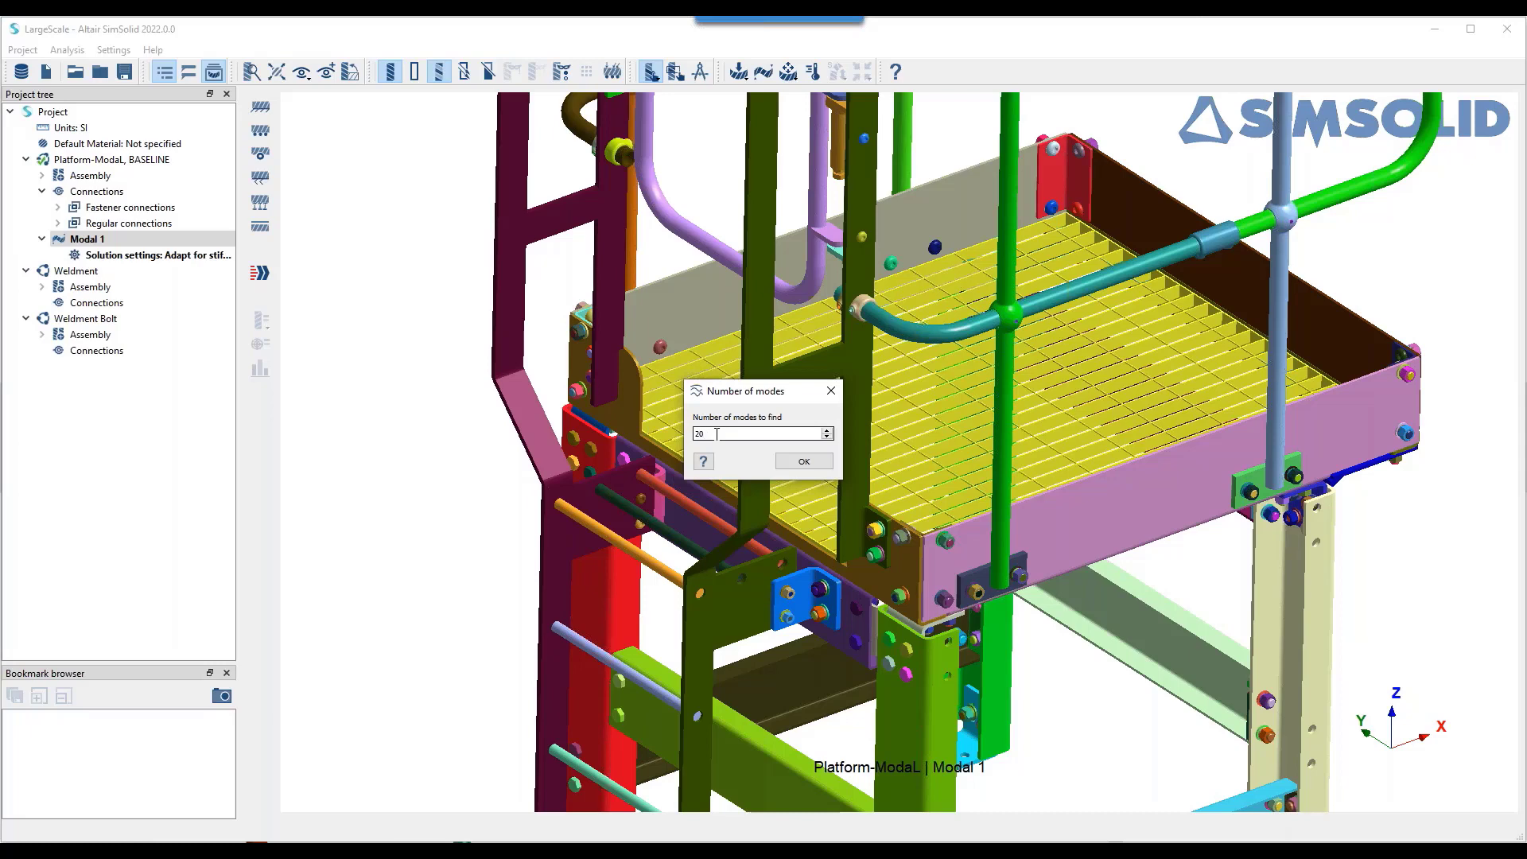
click(804, 462)
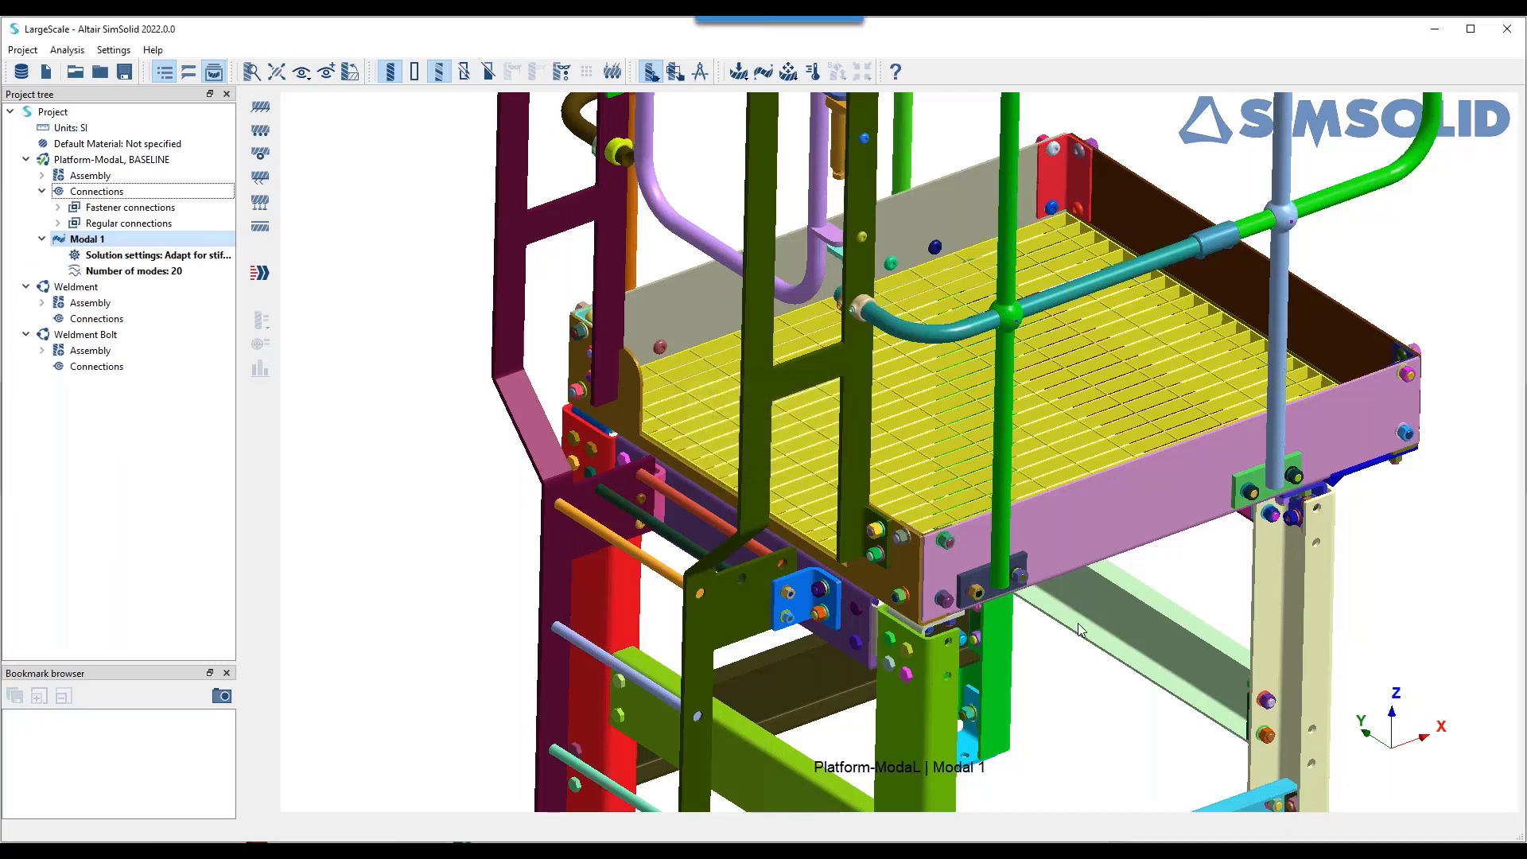
- Start an Immovable constraint on faces and select the underside faces of the four platform leg base plates
scroll(1057, 620, down, 3)
right_drag(1063, 654, 928, 549)
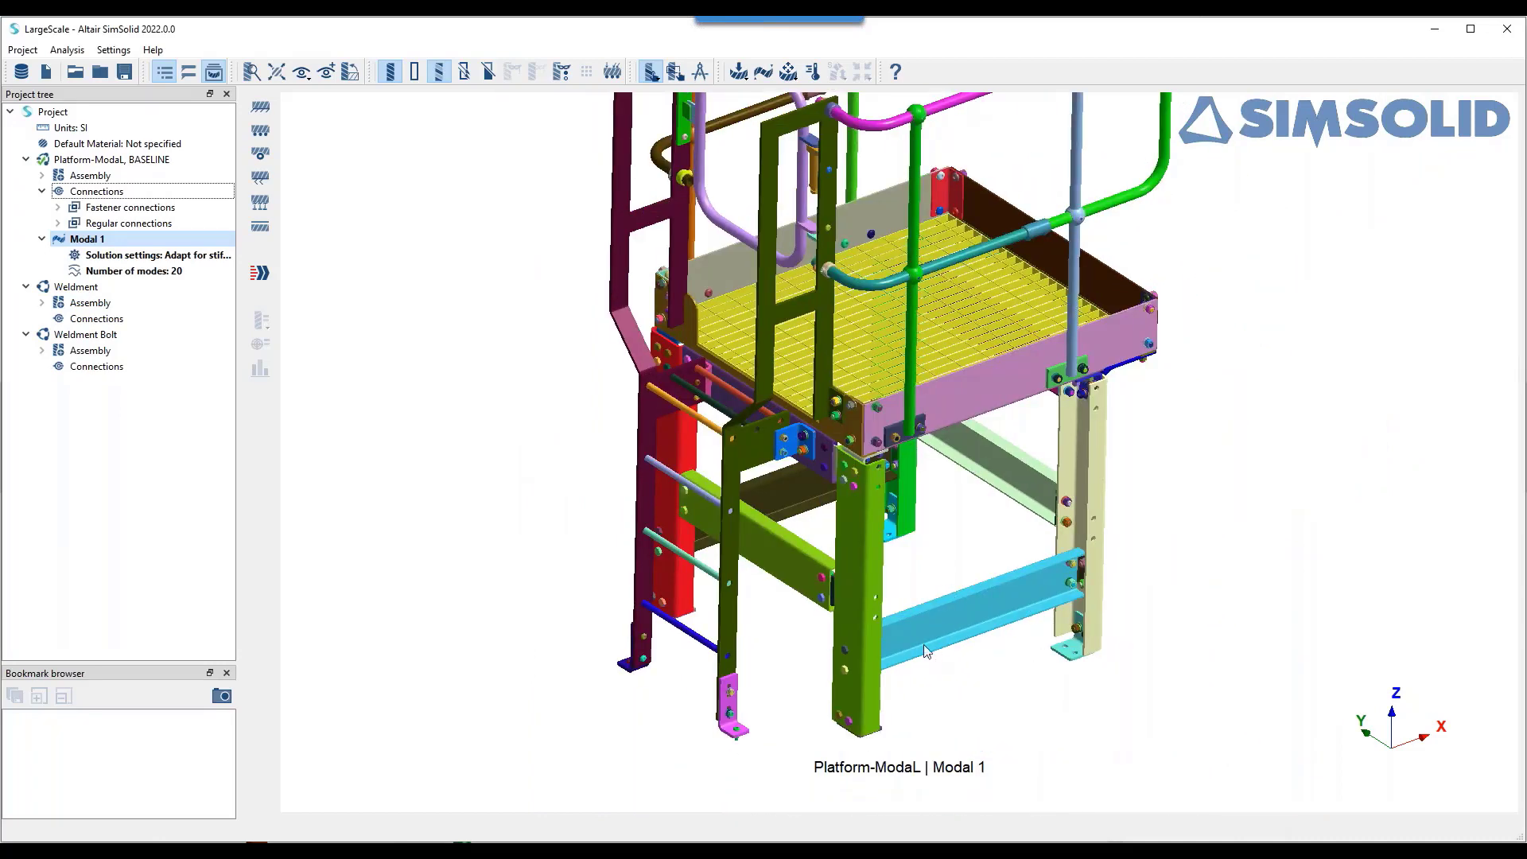
drag(904, 638, 726, 426)
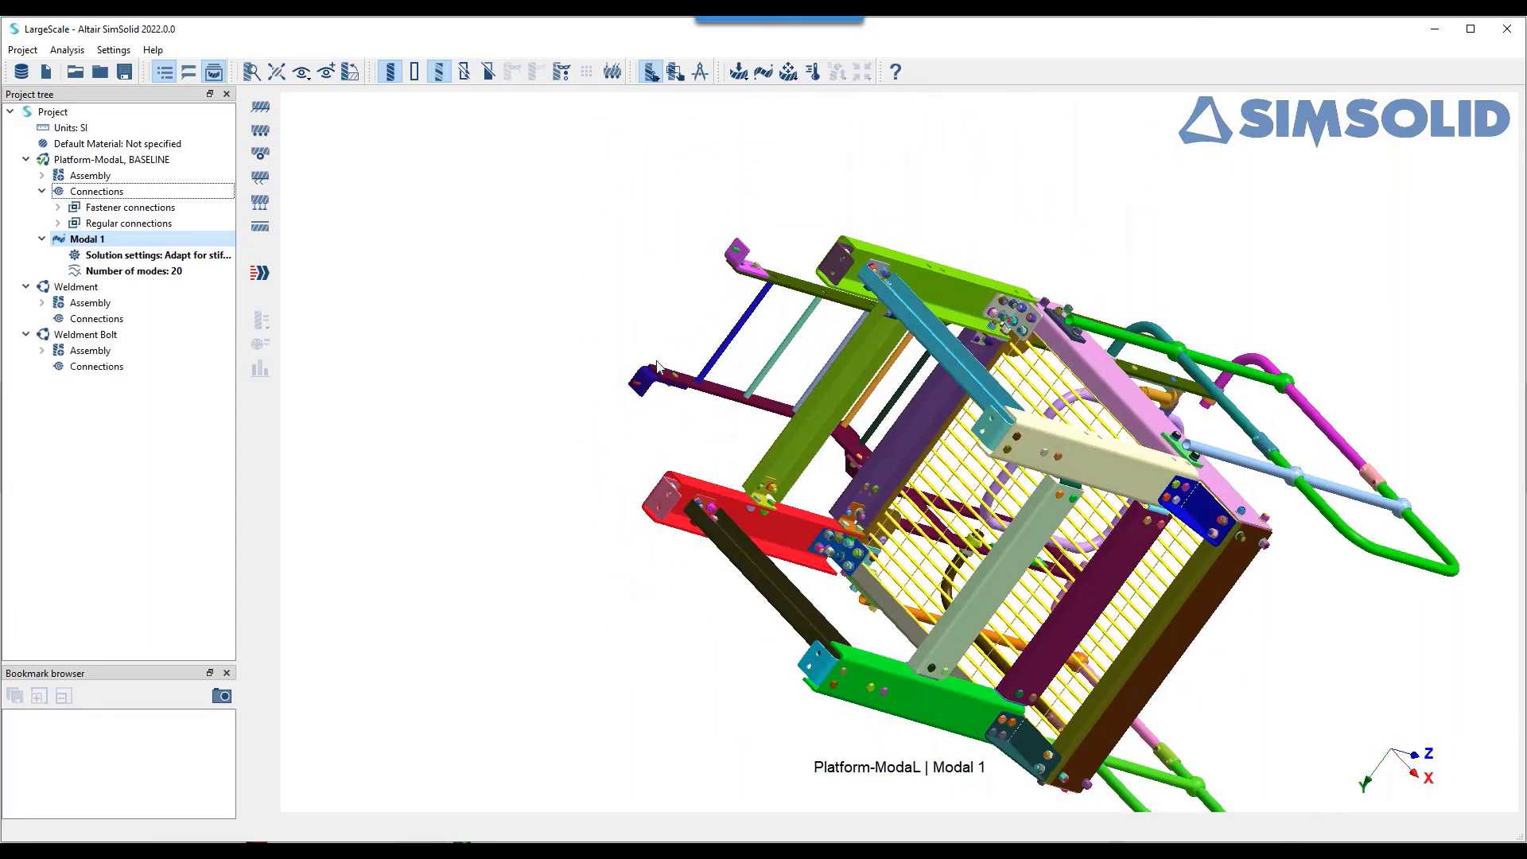
click(262, 108)
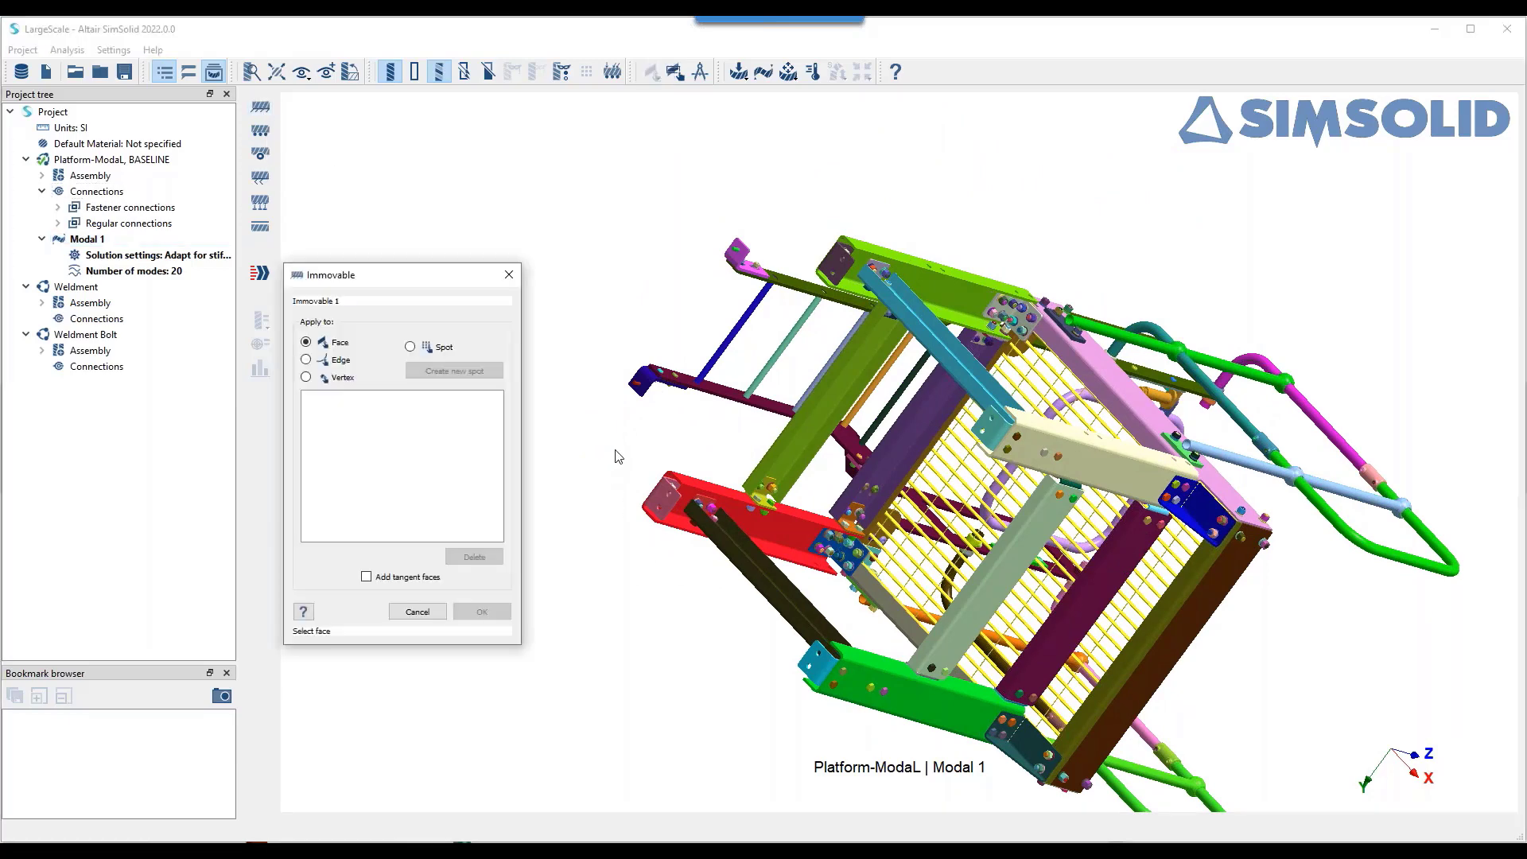
scroll(619, 457, up, 2)
click(608, 507)
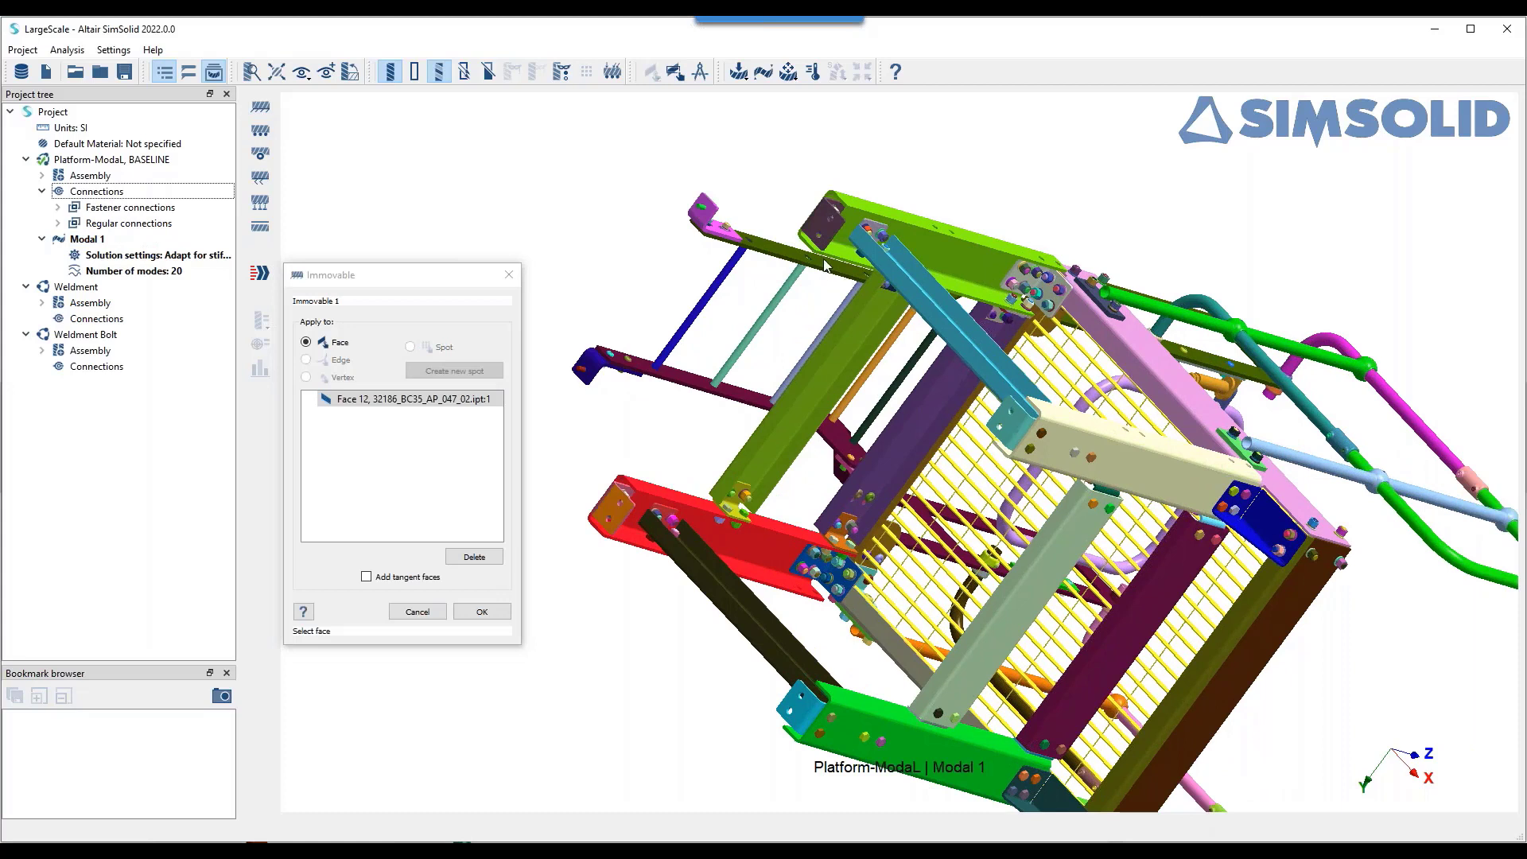
click(823, 231)
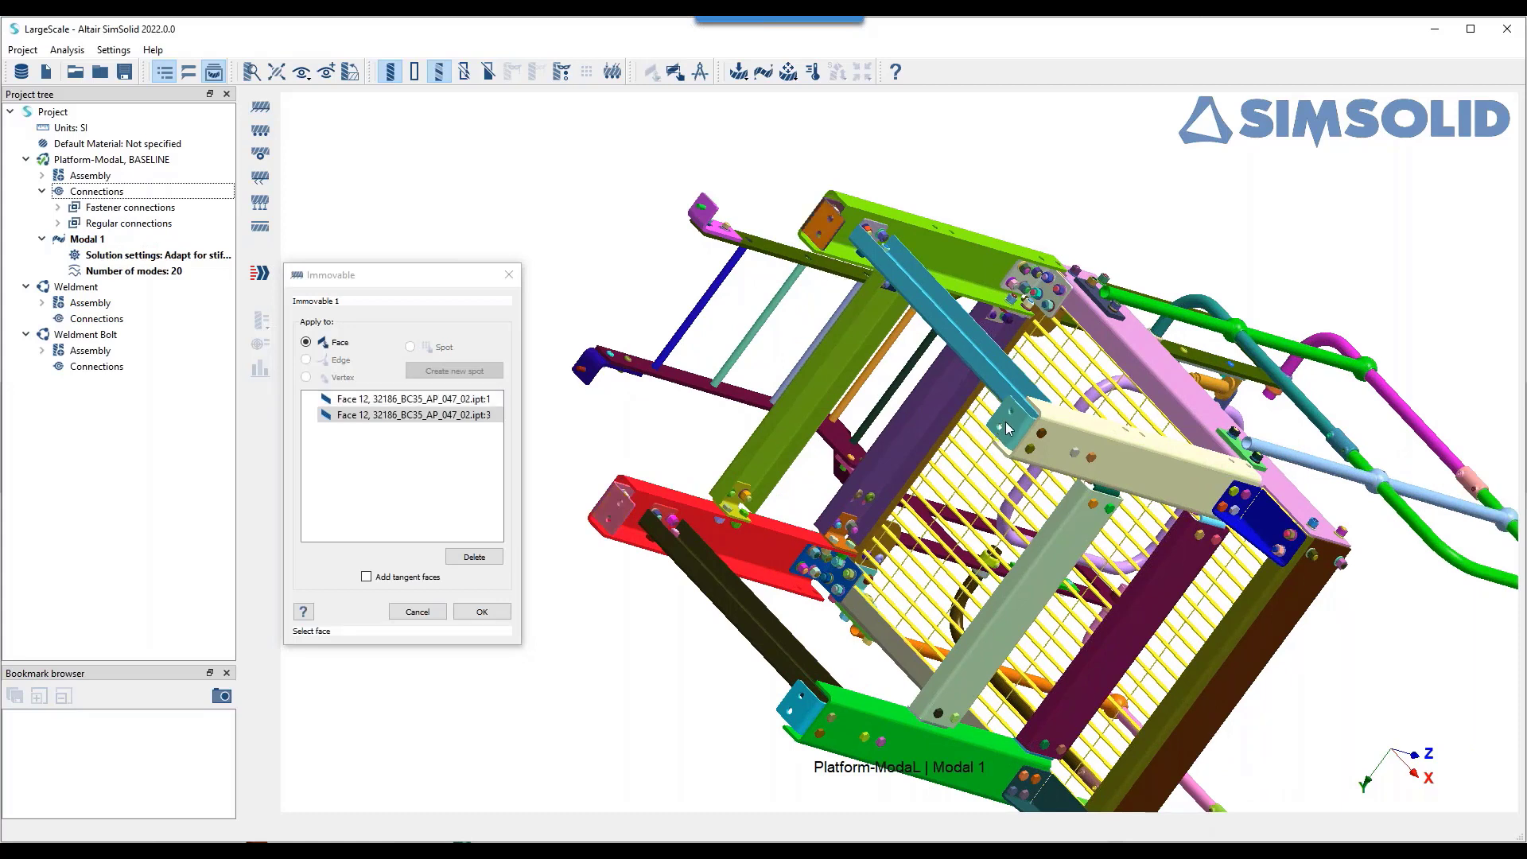
click(1006, 429)
click(794, 693)
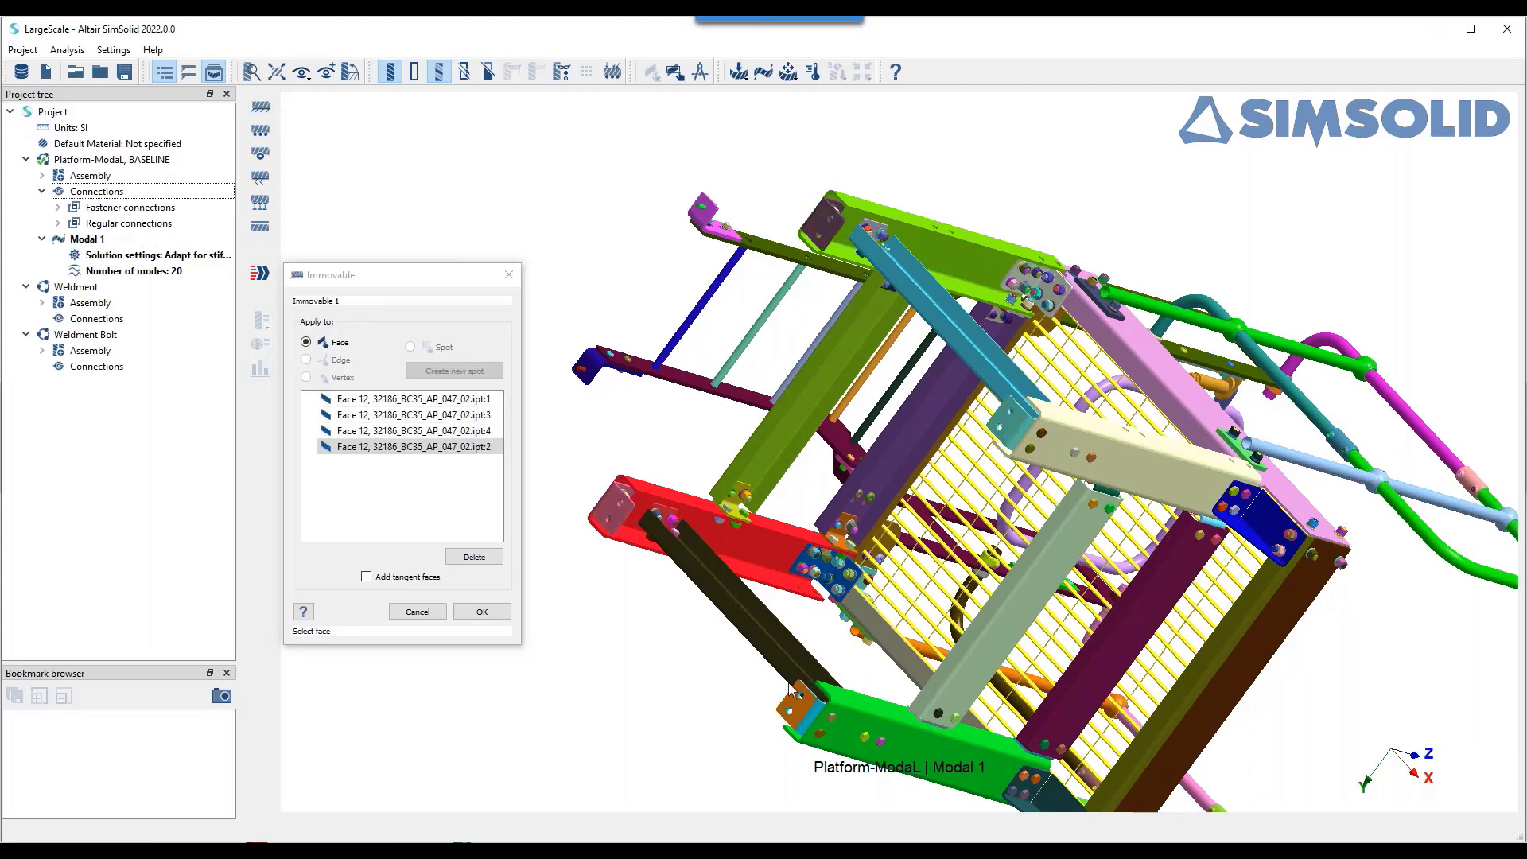
- Add the underside faces of the two ladder feet to the Immovable constraint and apply it
scroll(565, 370, up, 5)
click(547, 375)
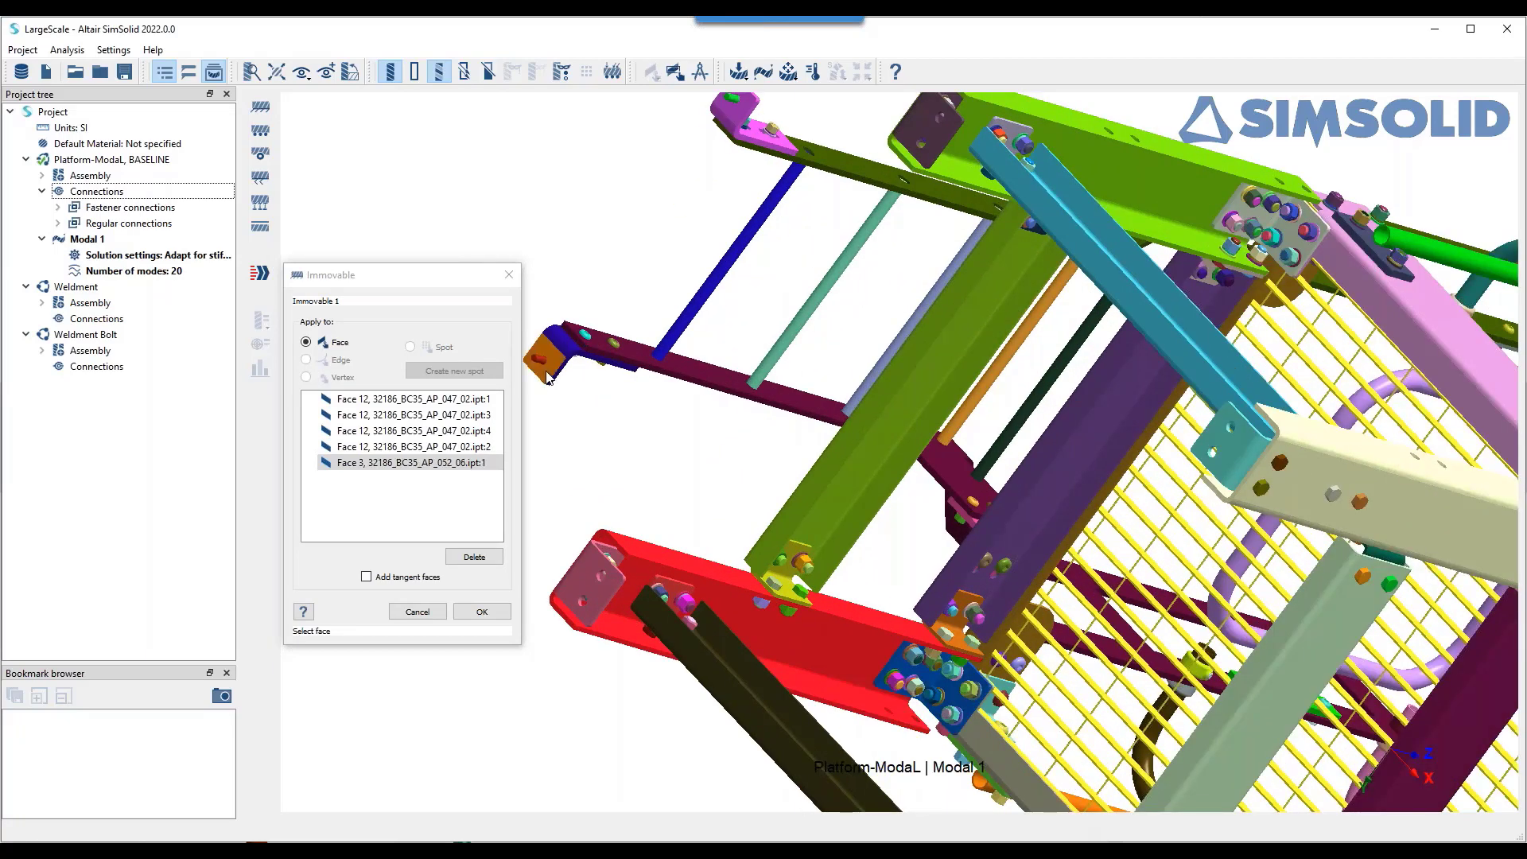
click(735, 114)
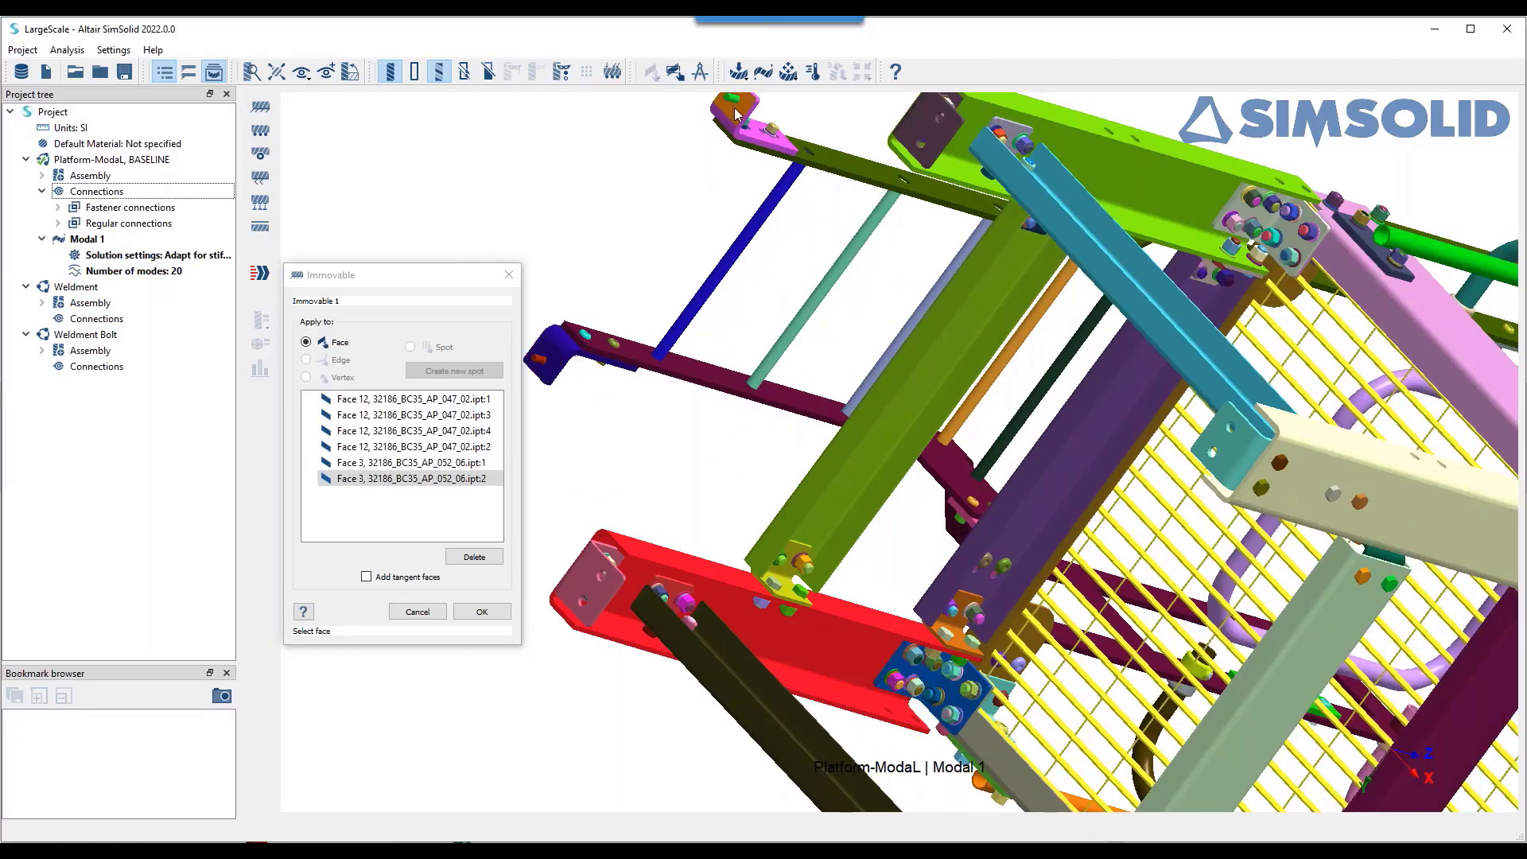
click(482, 611)
- Examine the Custom options behind the Adapt for stiffness objective in Modal 1's solution settings, returning to Adapt for stiffness
scroll(991, 545, down, 10)
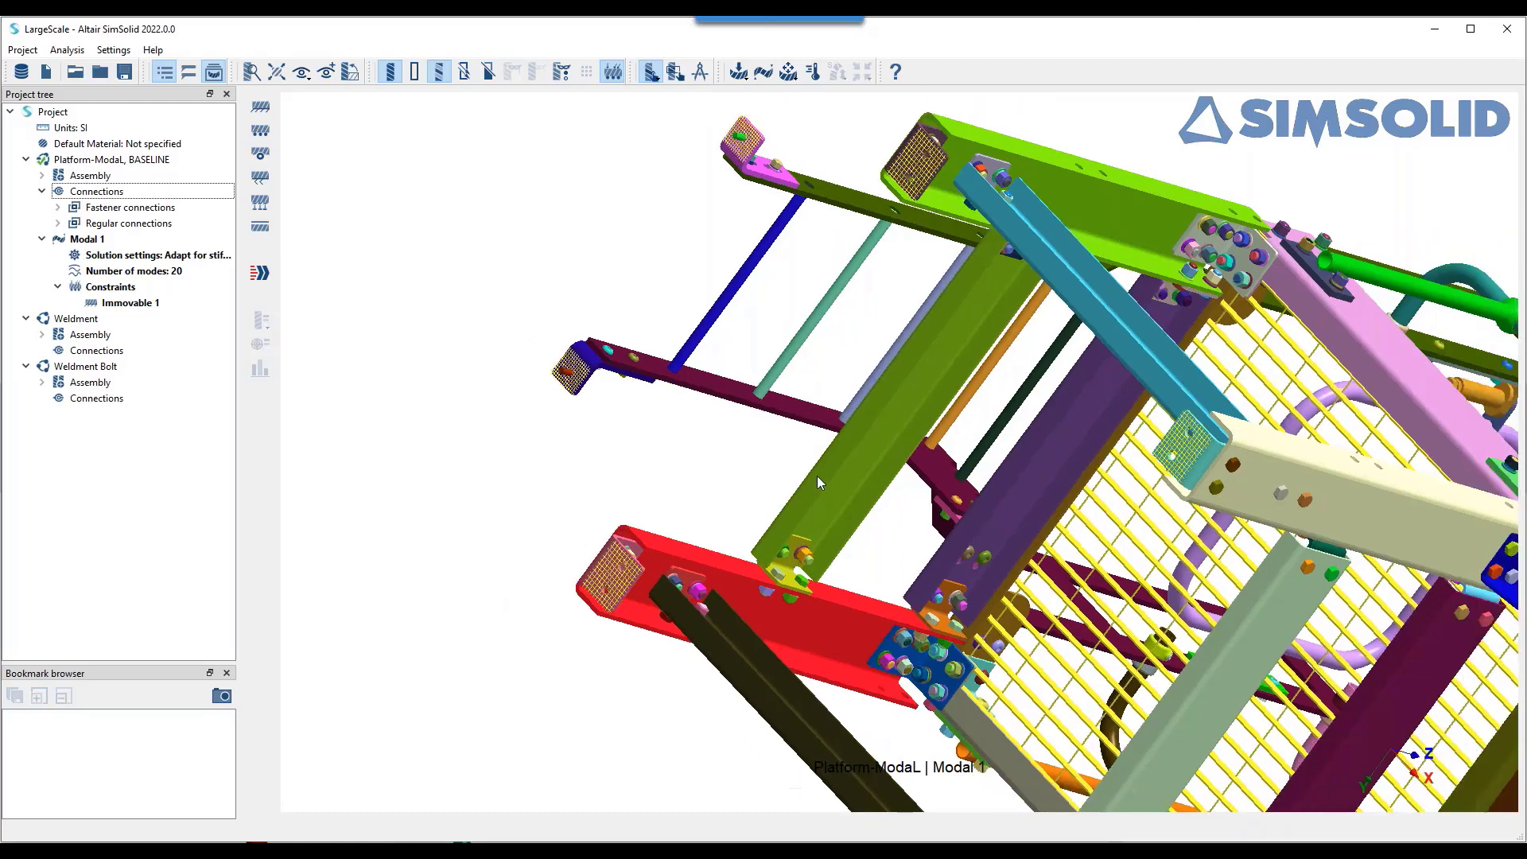
middle_drag(898, 309, 470, 489)
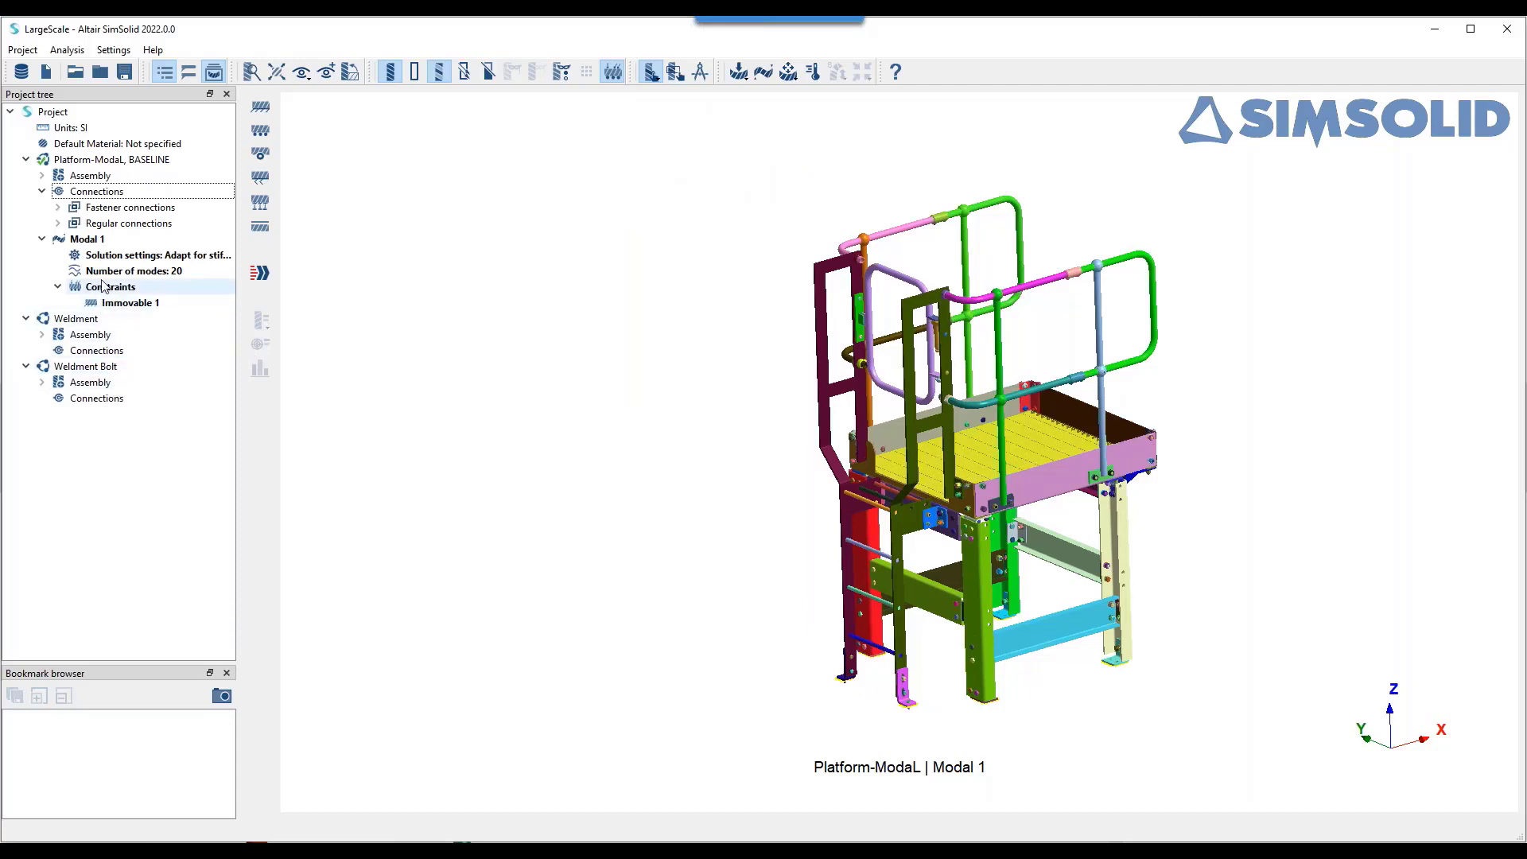
double_click(130, 255)
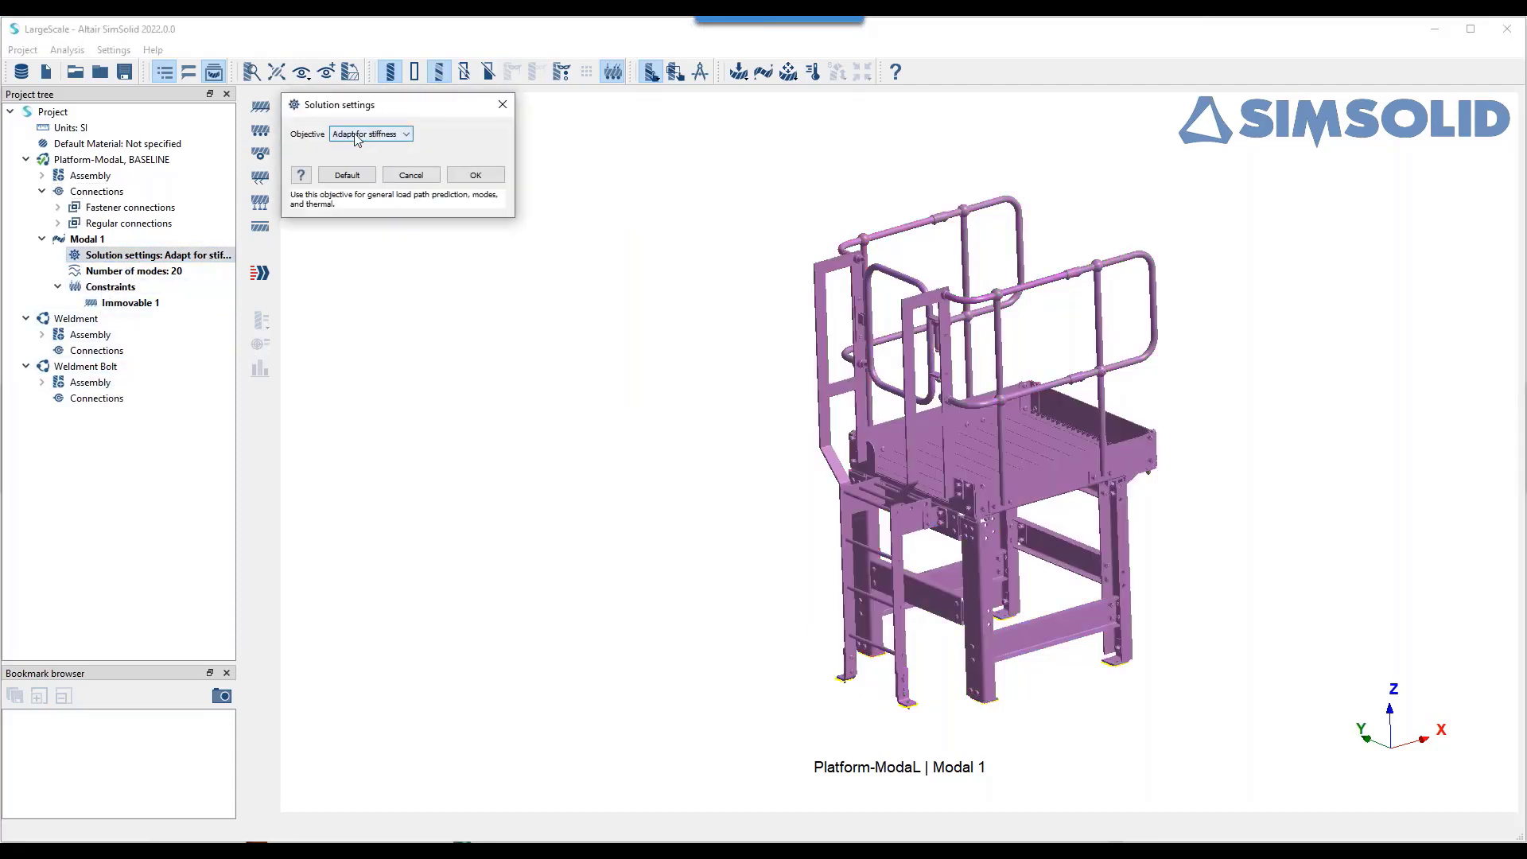
click(408, 135)
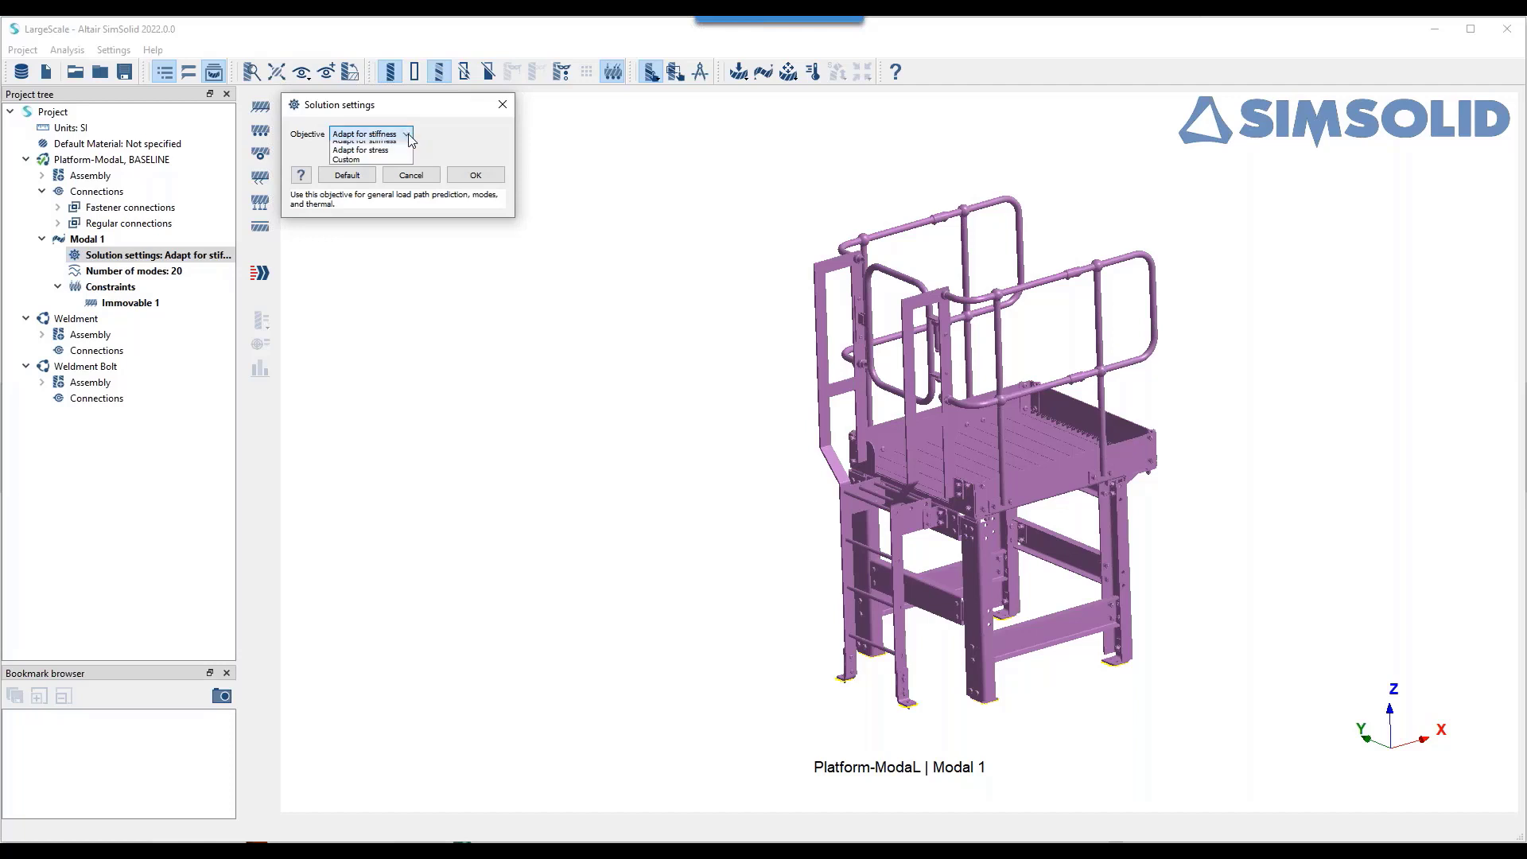
click(372, 165)
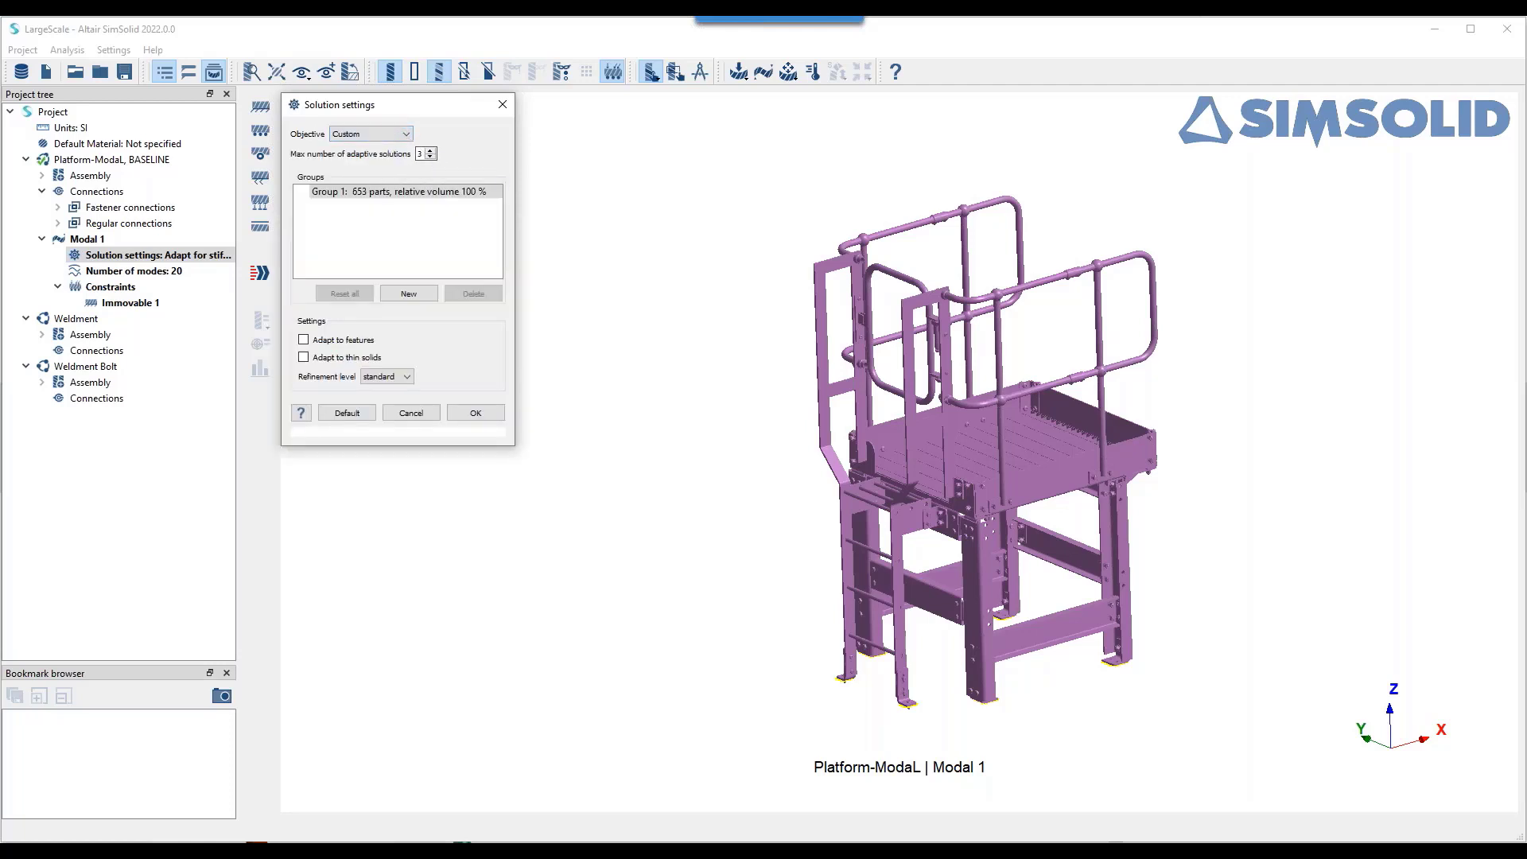
click(395, 133)
click(395, 146)
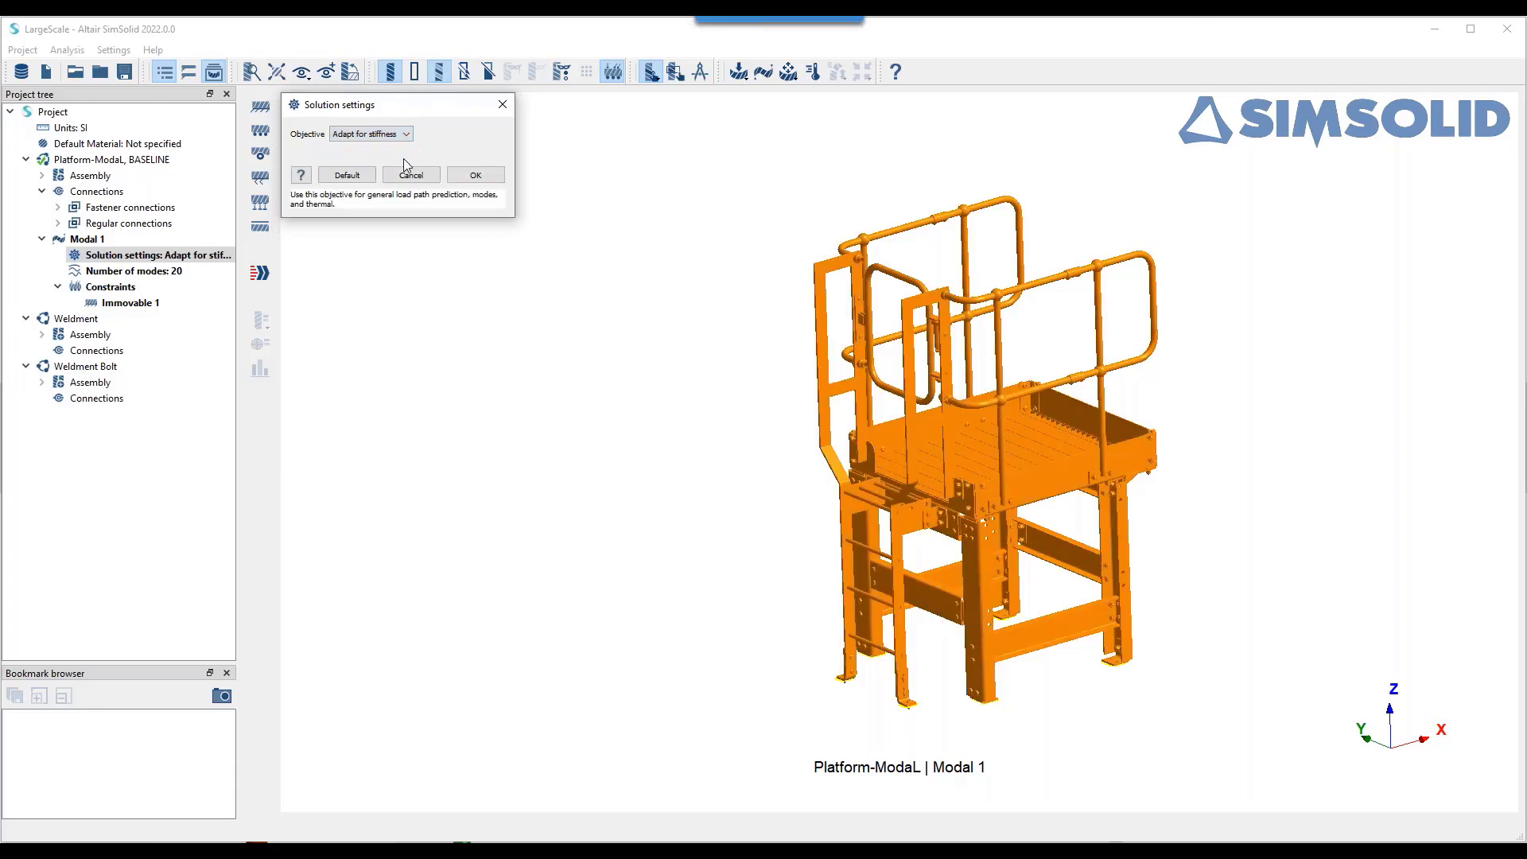
- Examine the Custom options behind the Adapt for stress objective, restore Adapt for stiffness and accept the solution settings
click(408, 135)
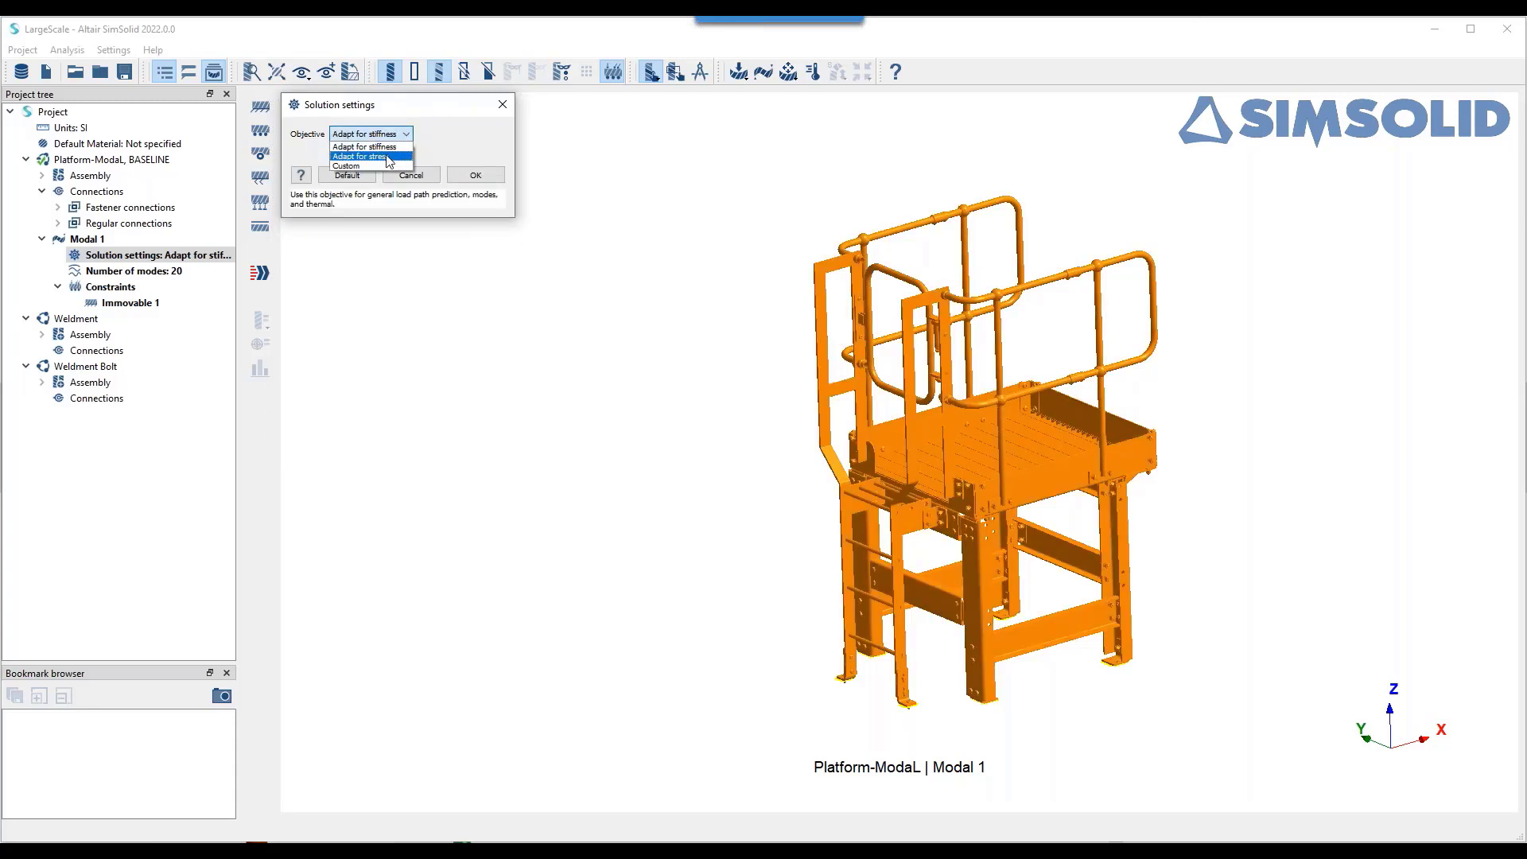
click(390, 157)
click(407, 134)
click(374, 166)
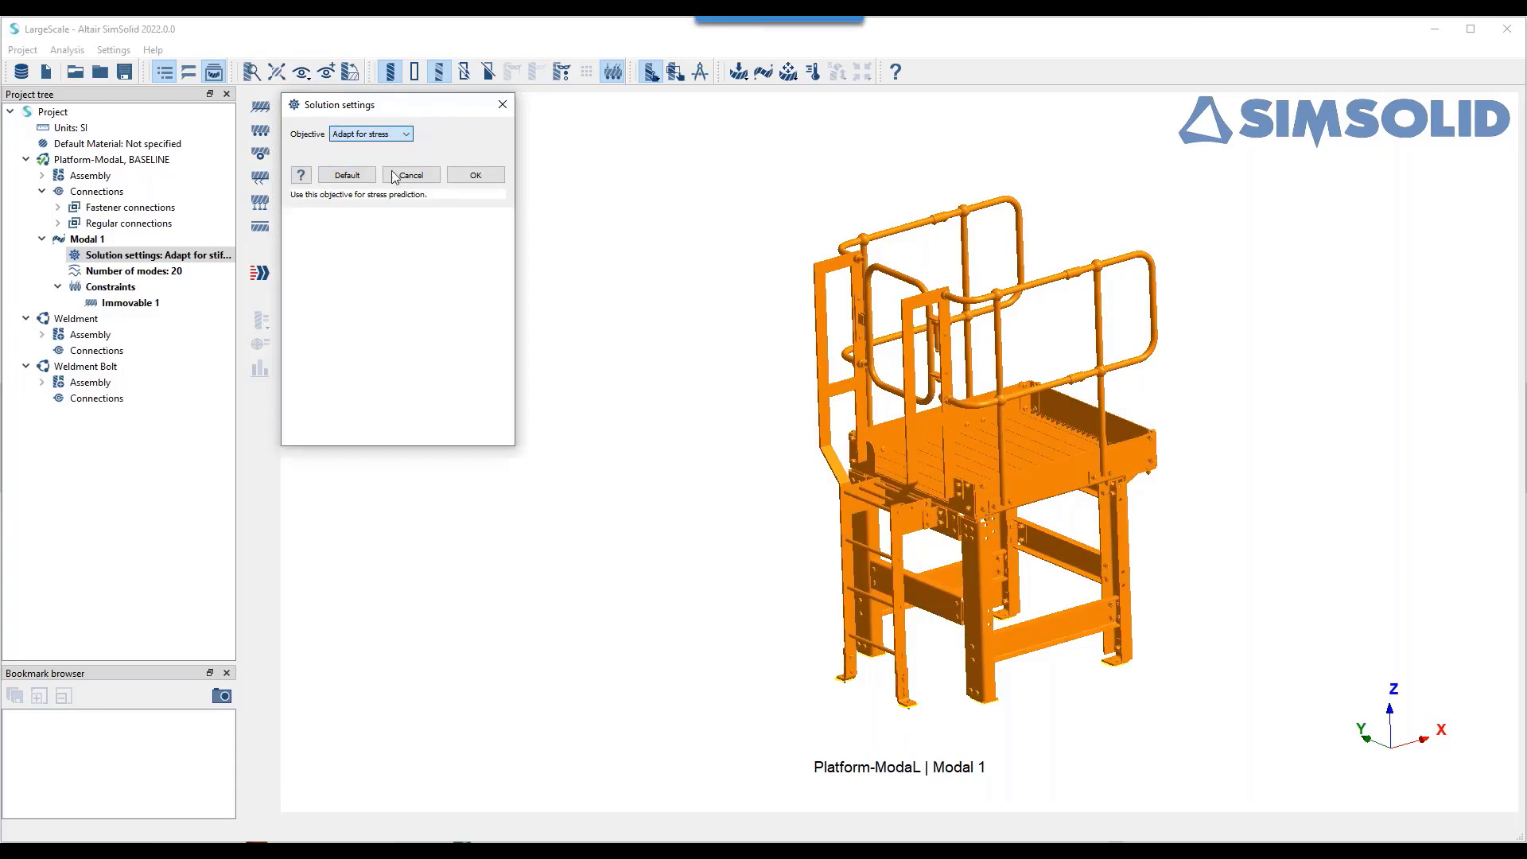
click(389, 134)
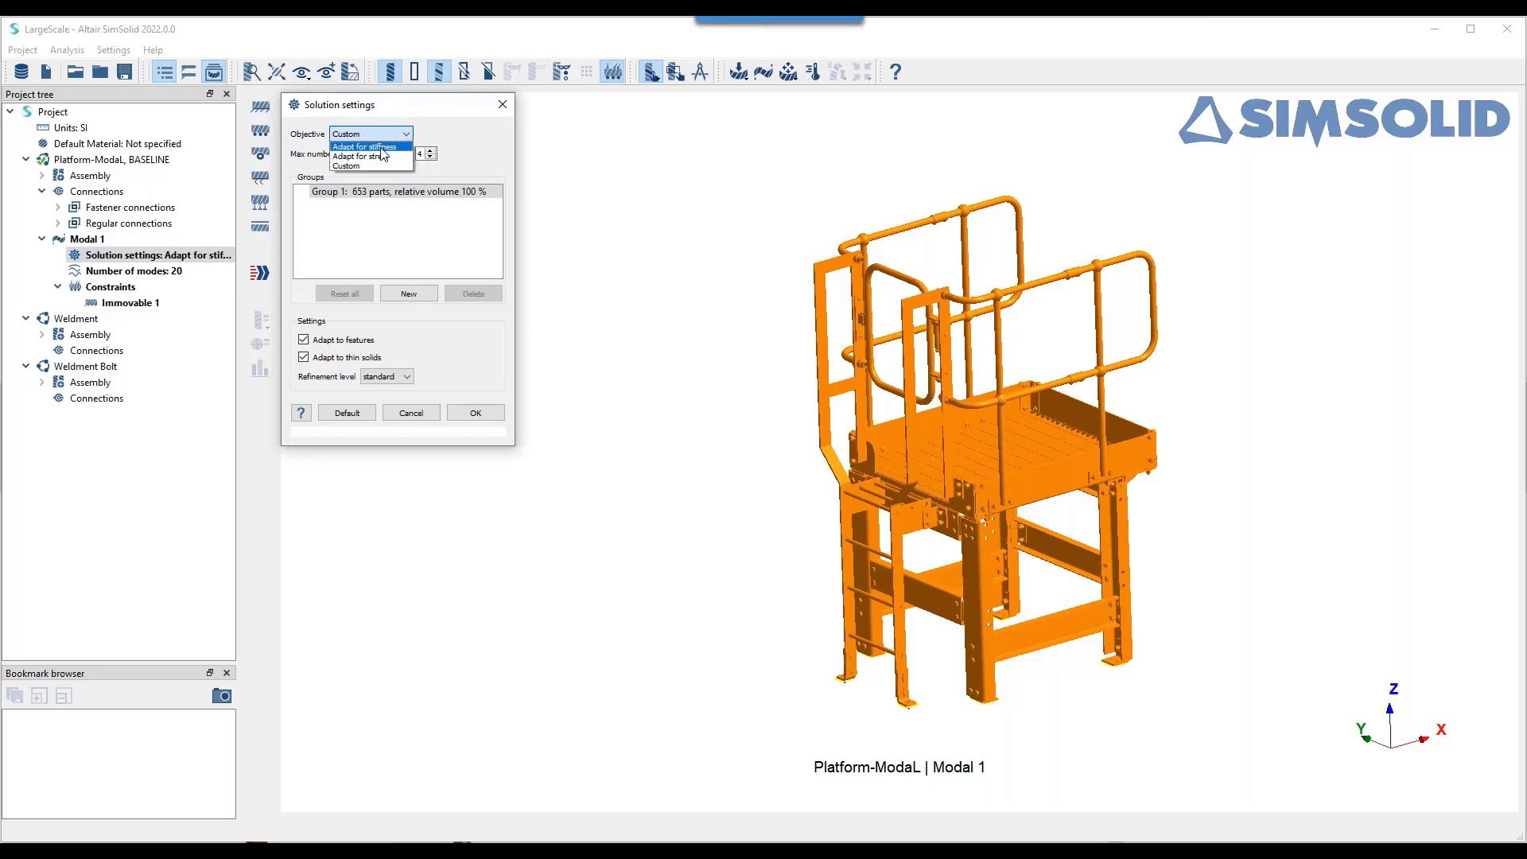
click(381, 148)
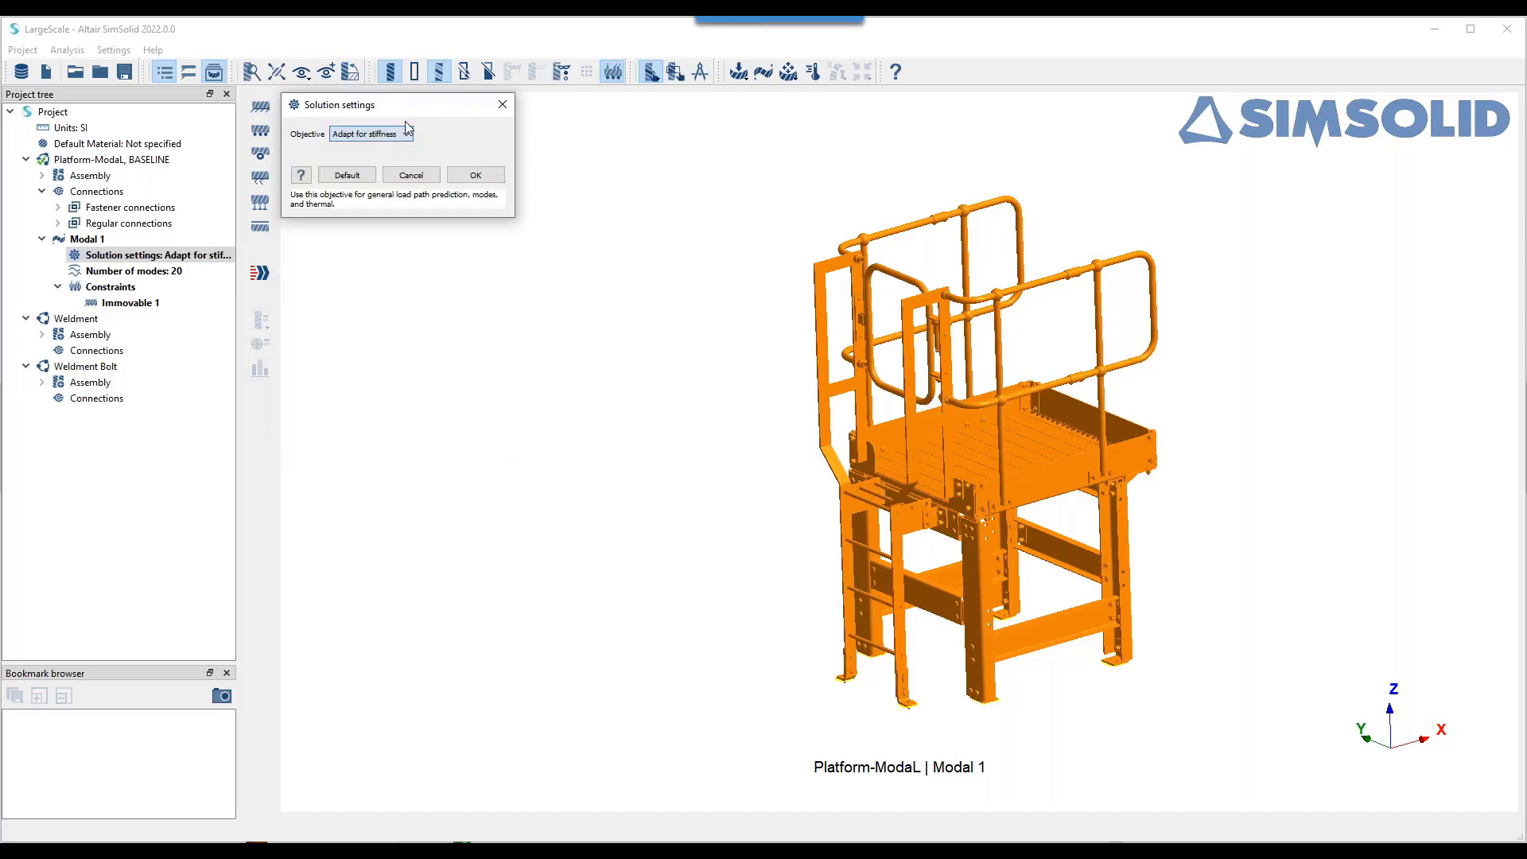
click(476, 175)
- Solve the Modal 1 analysis and check its solution info for runtime and equation details
right_drag(719, 385, 470, 330)
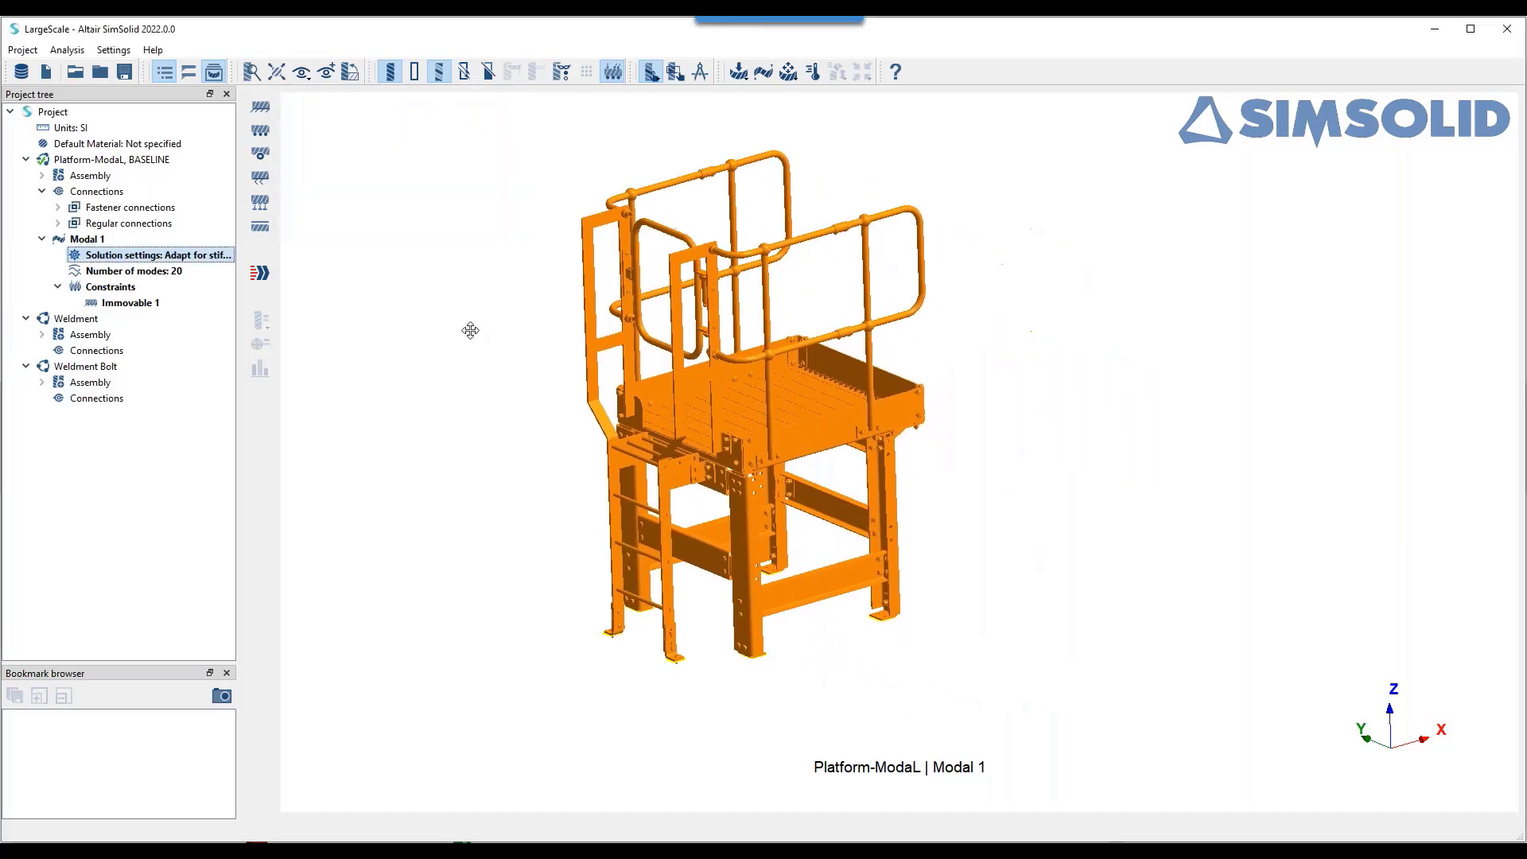
click(261, 271)
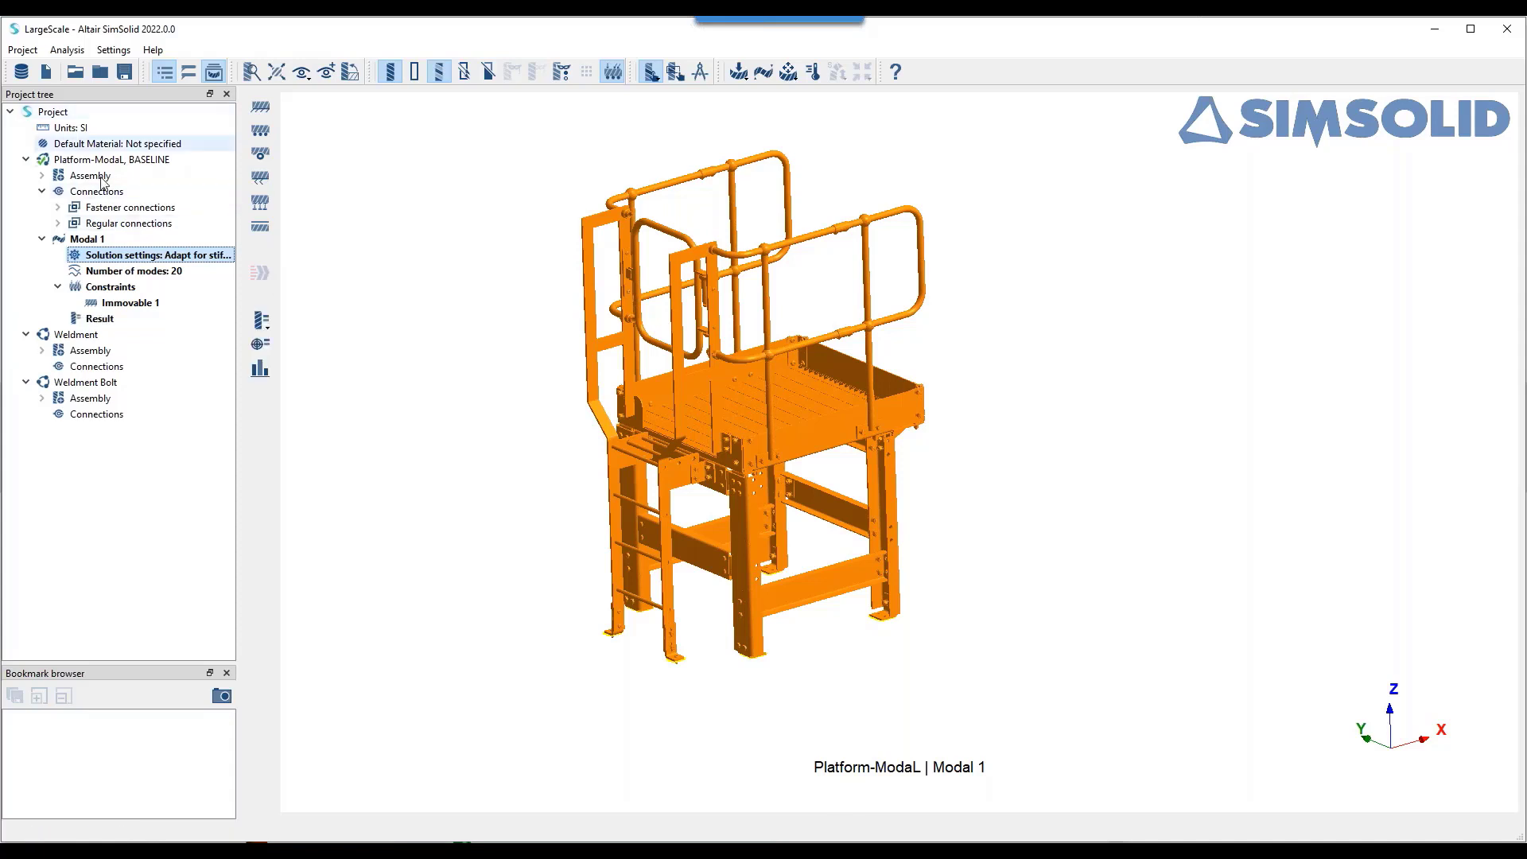
right_click(100, 320)
click(148, 369)
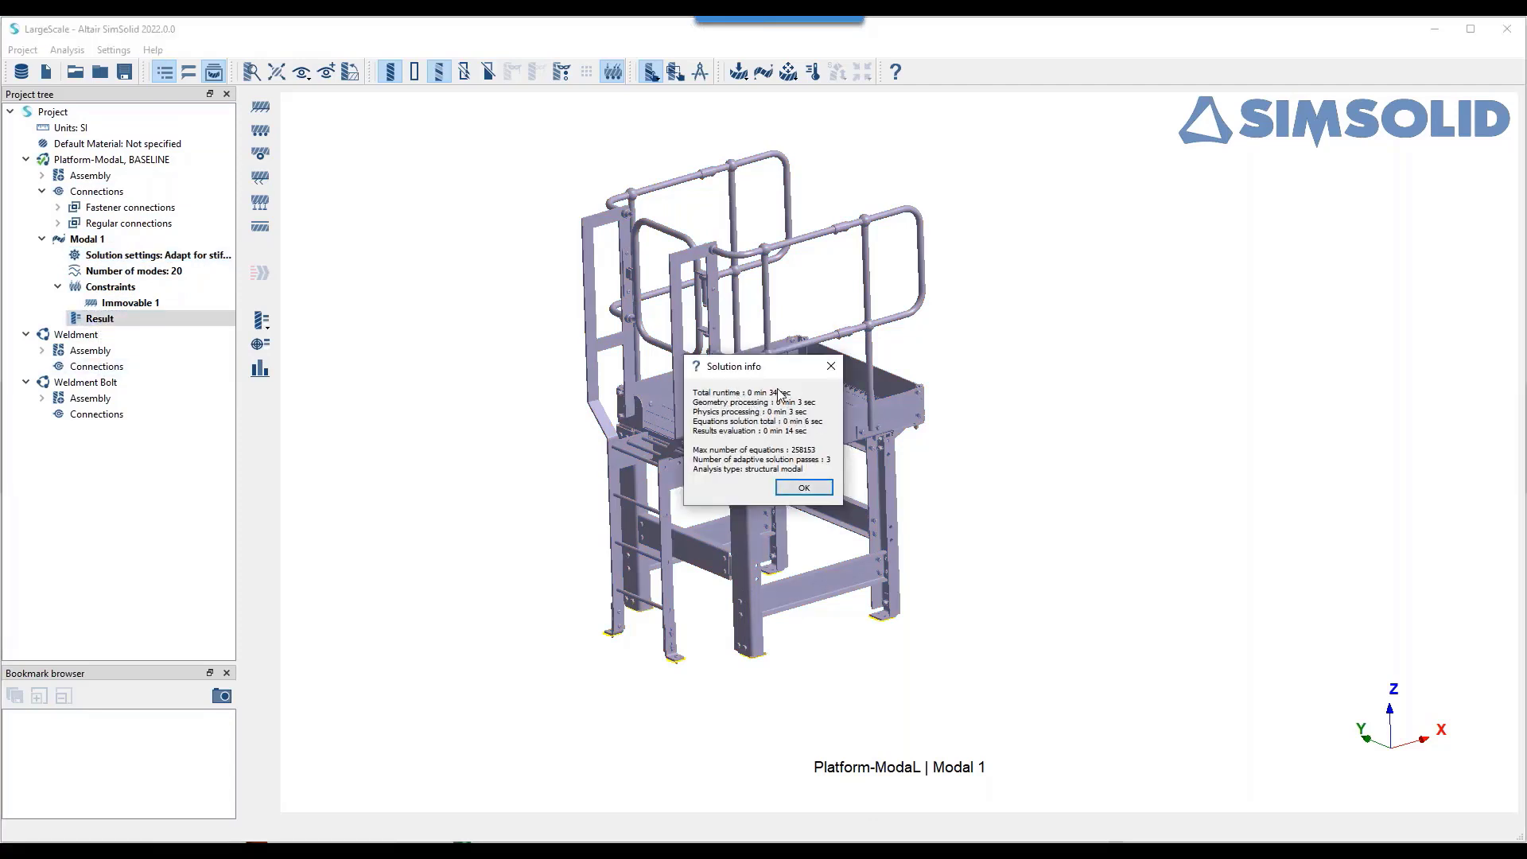
click(803, 487)
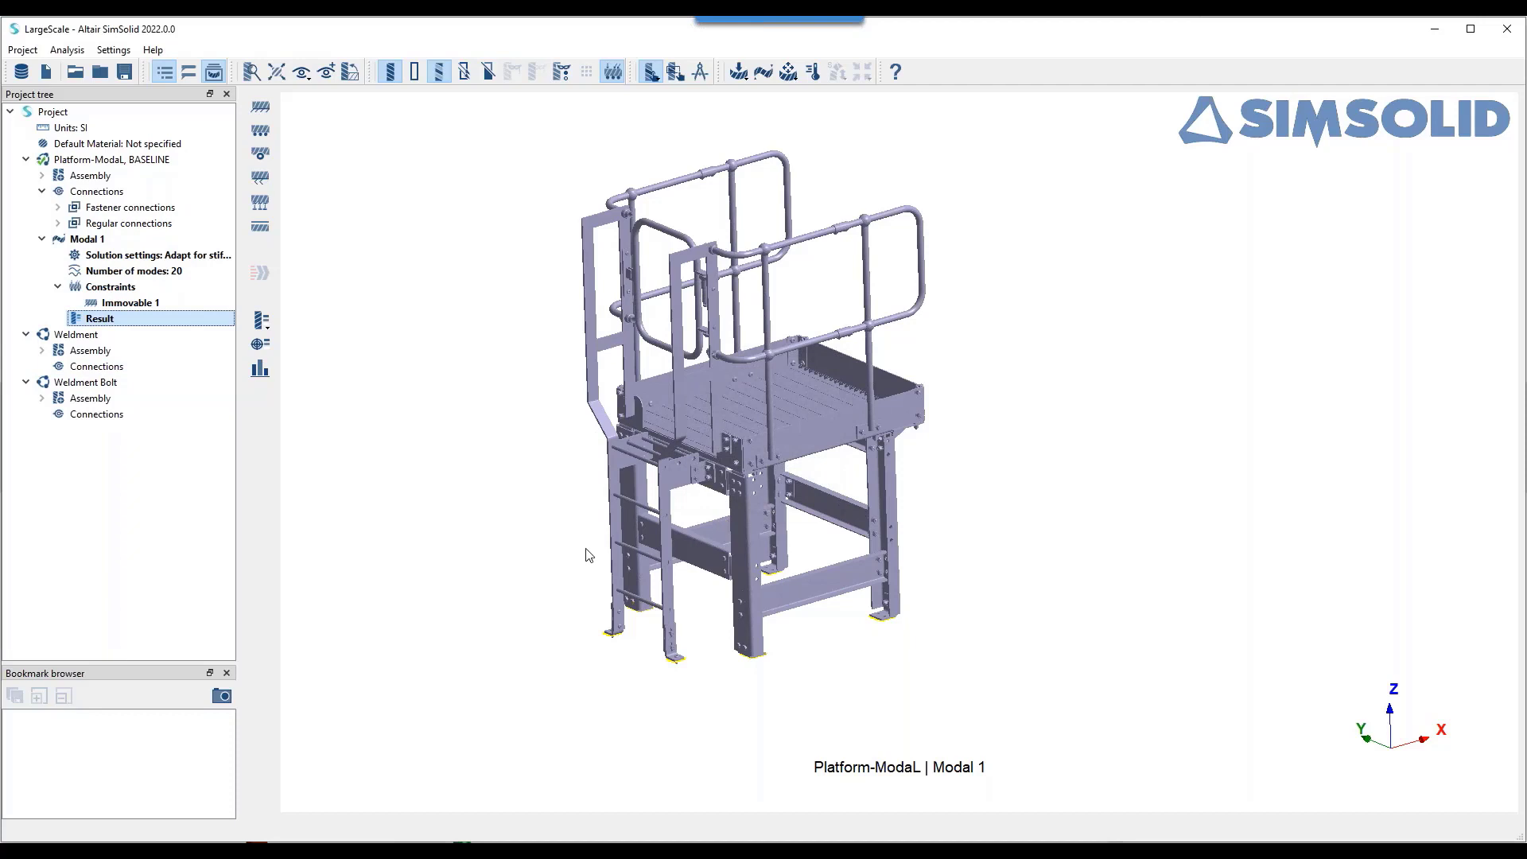
- Display Modal 1's displacement magnitude on the deformed shape with an increased deformation scale factor
click(262, 321)
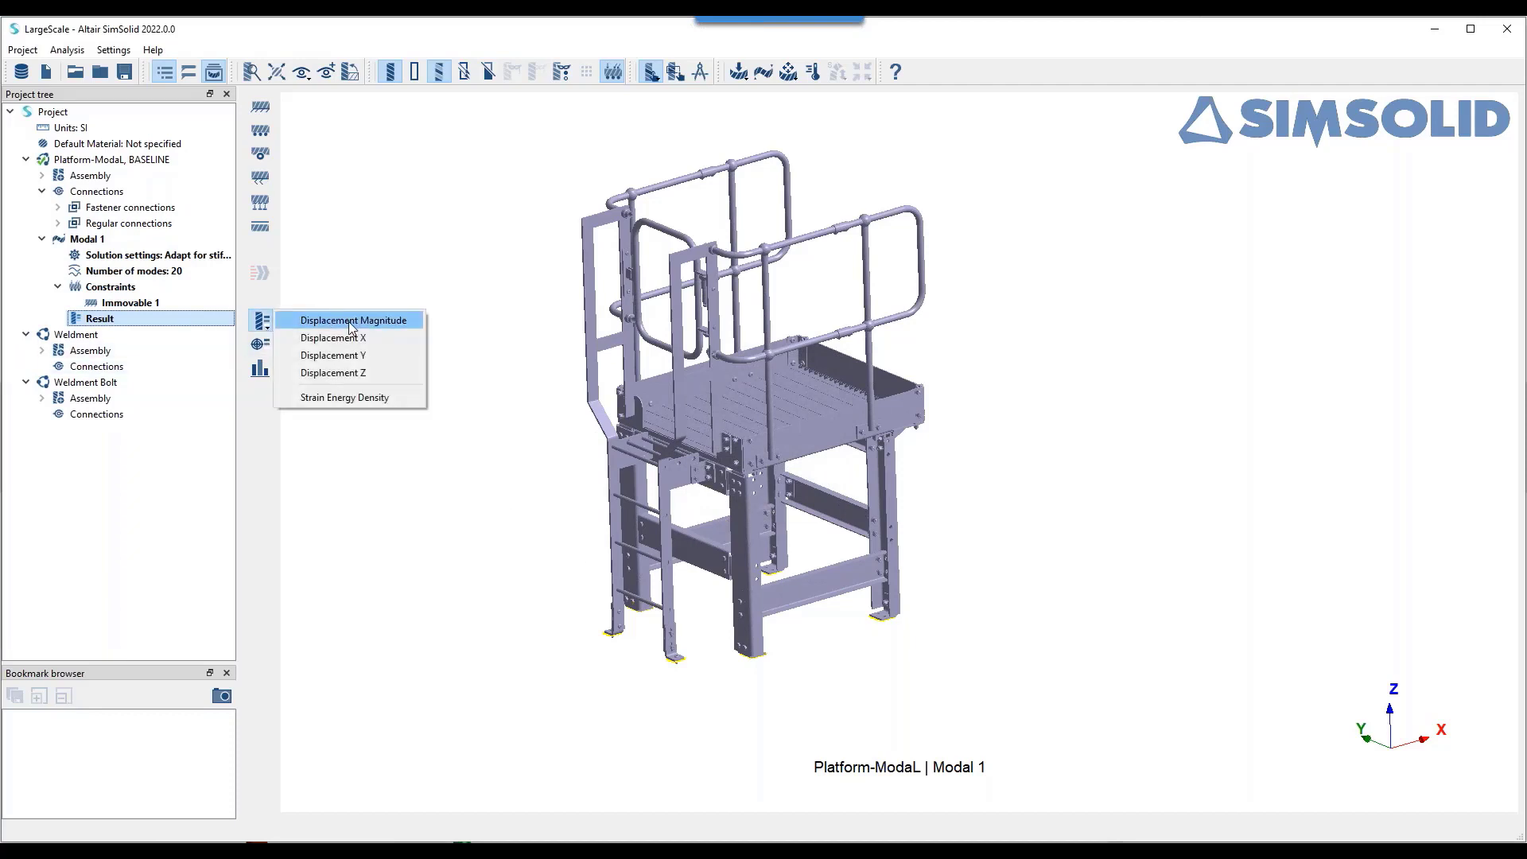
click(351, 321)
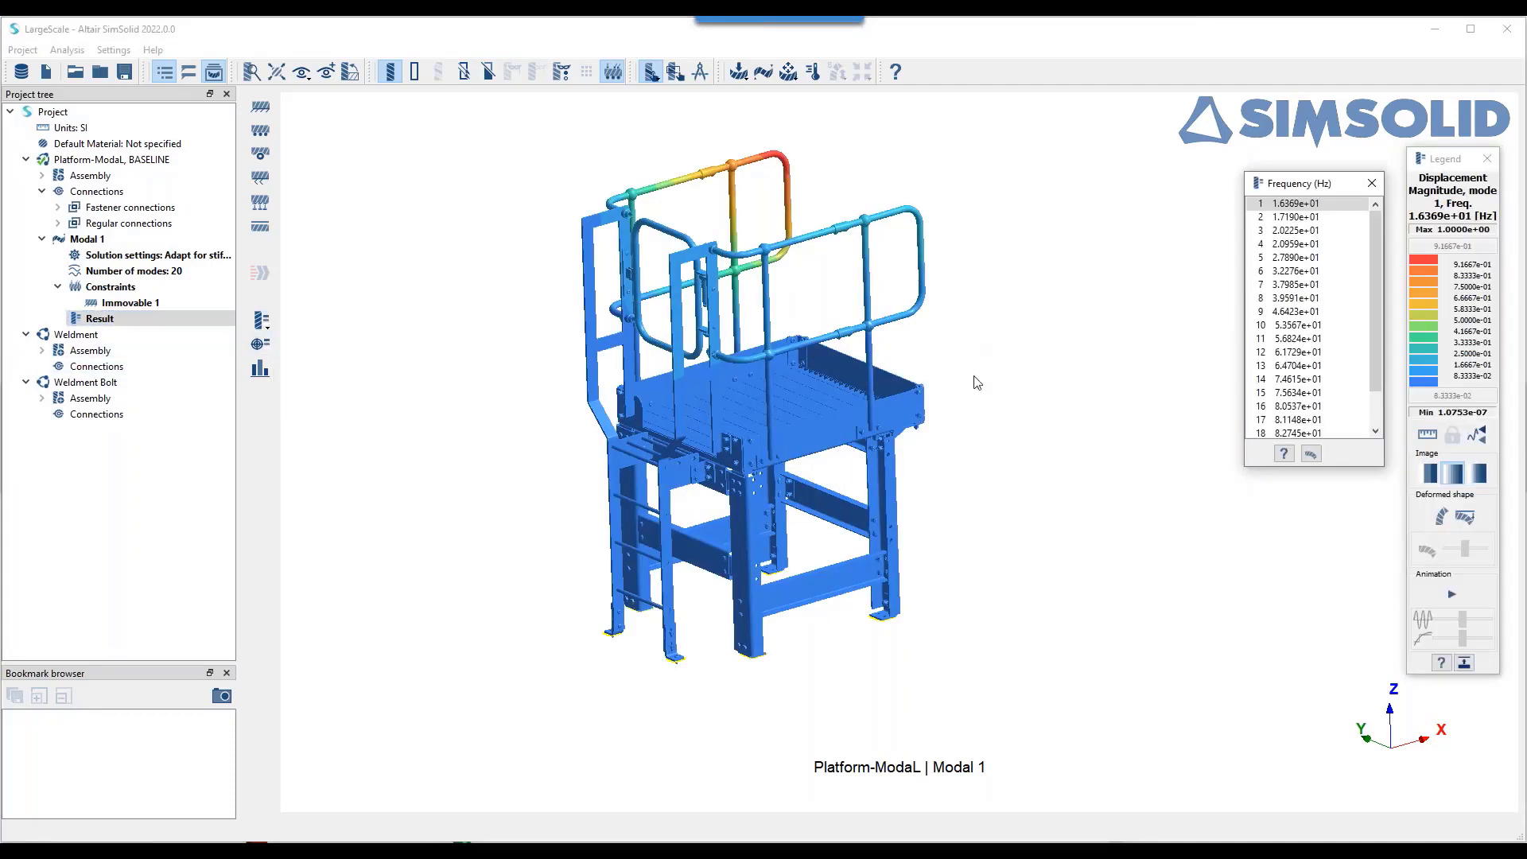
click(1442, 519)
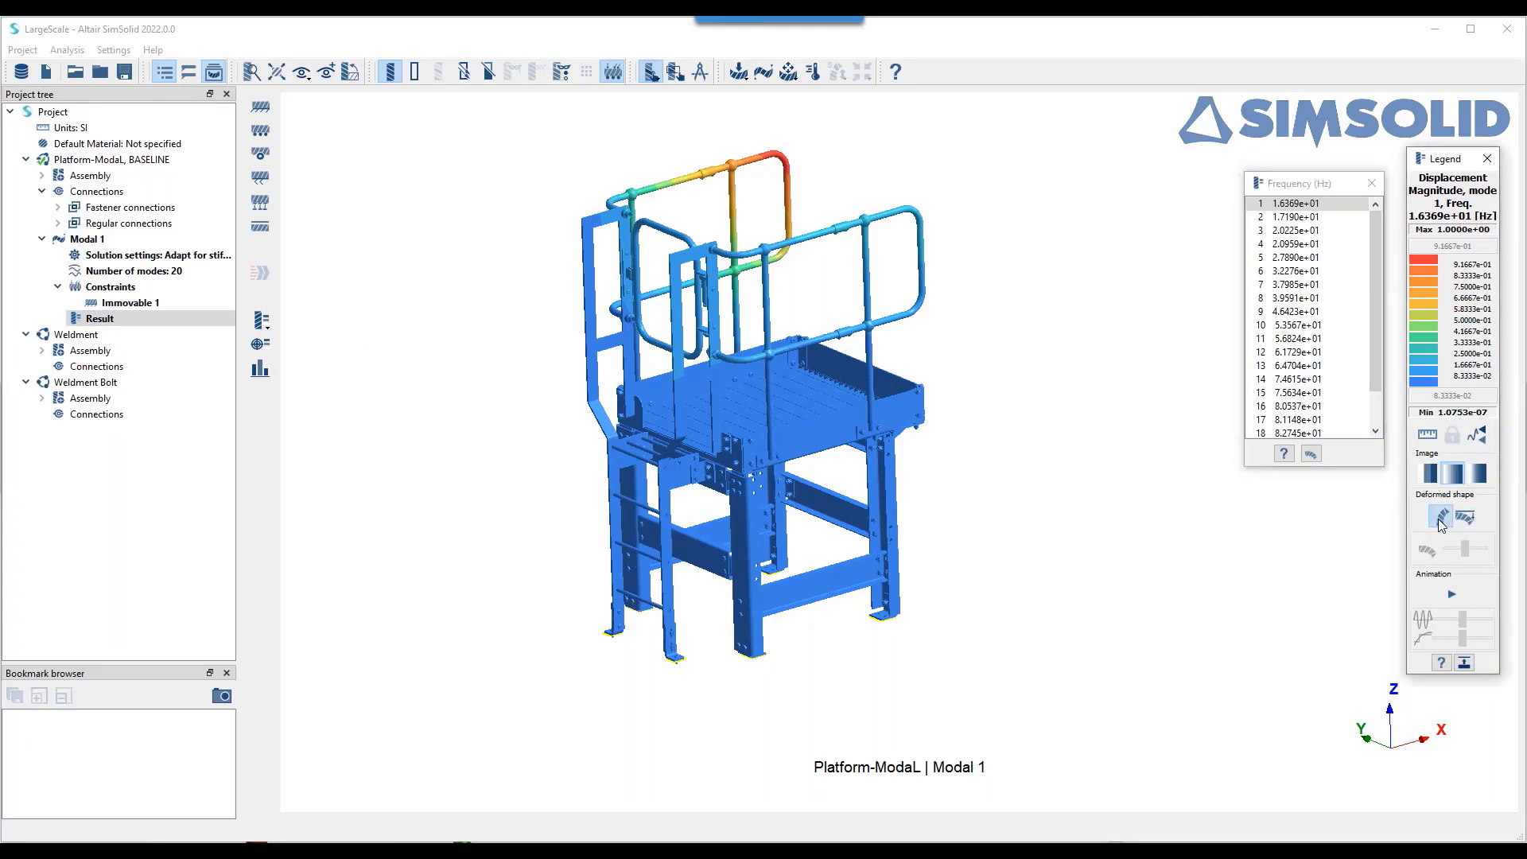
click(1466, 518)
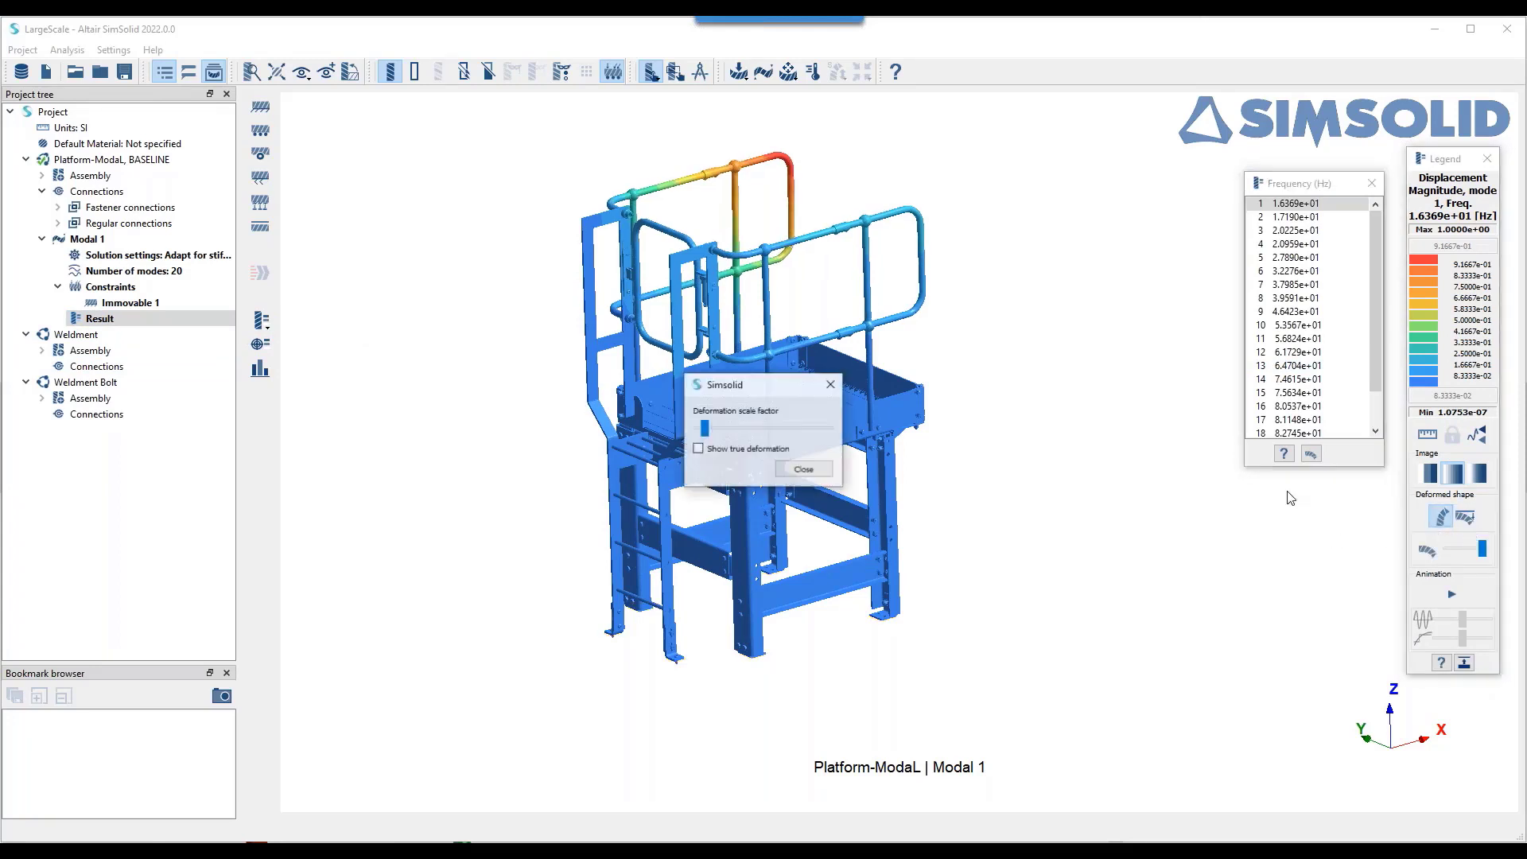
drag(706, 433, 734, 431)
click(804, 470)
drag(999, 665, 865, 595)
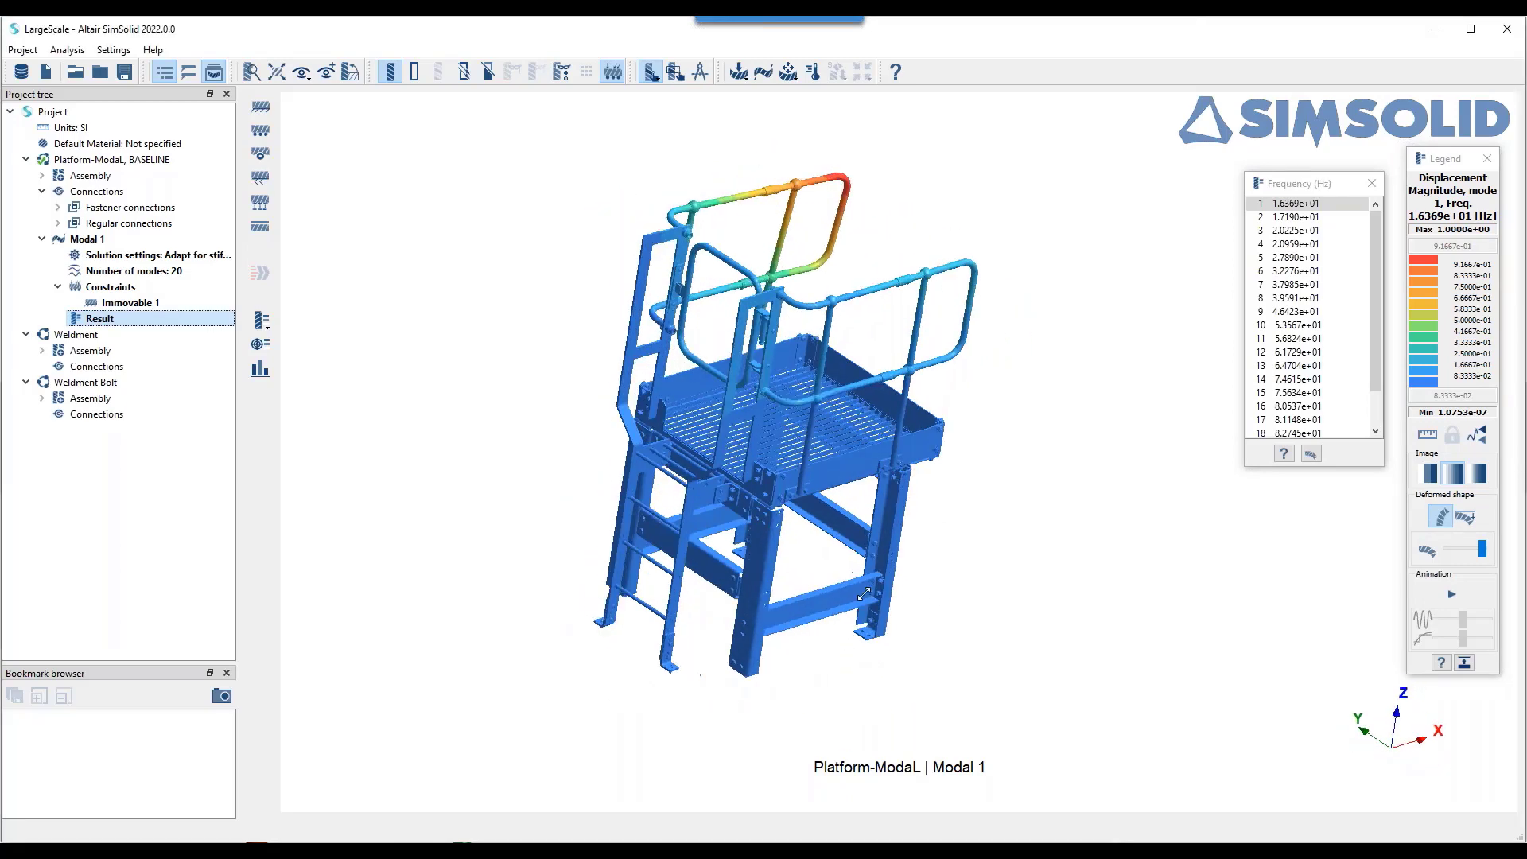
- Review the mode shapes of modes 2 to 6 and examine the toe plate's deformation in mode 6 up close
click(1299, 217)
key(Down)
key(Down)
key(Down)
key(Down)
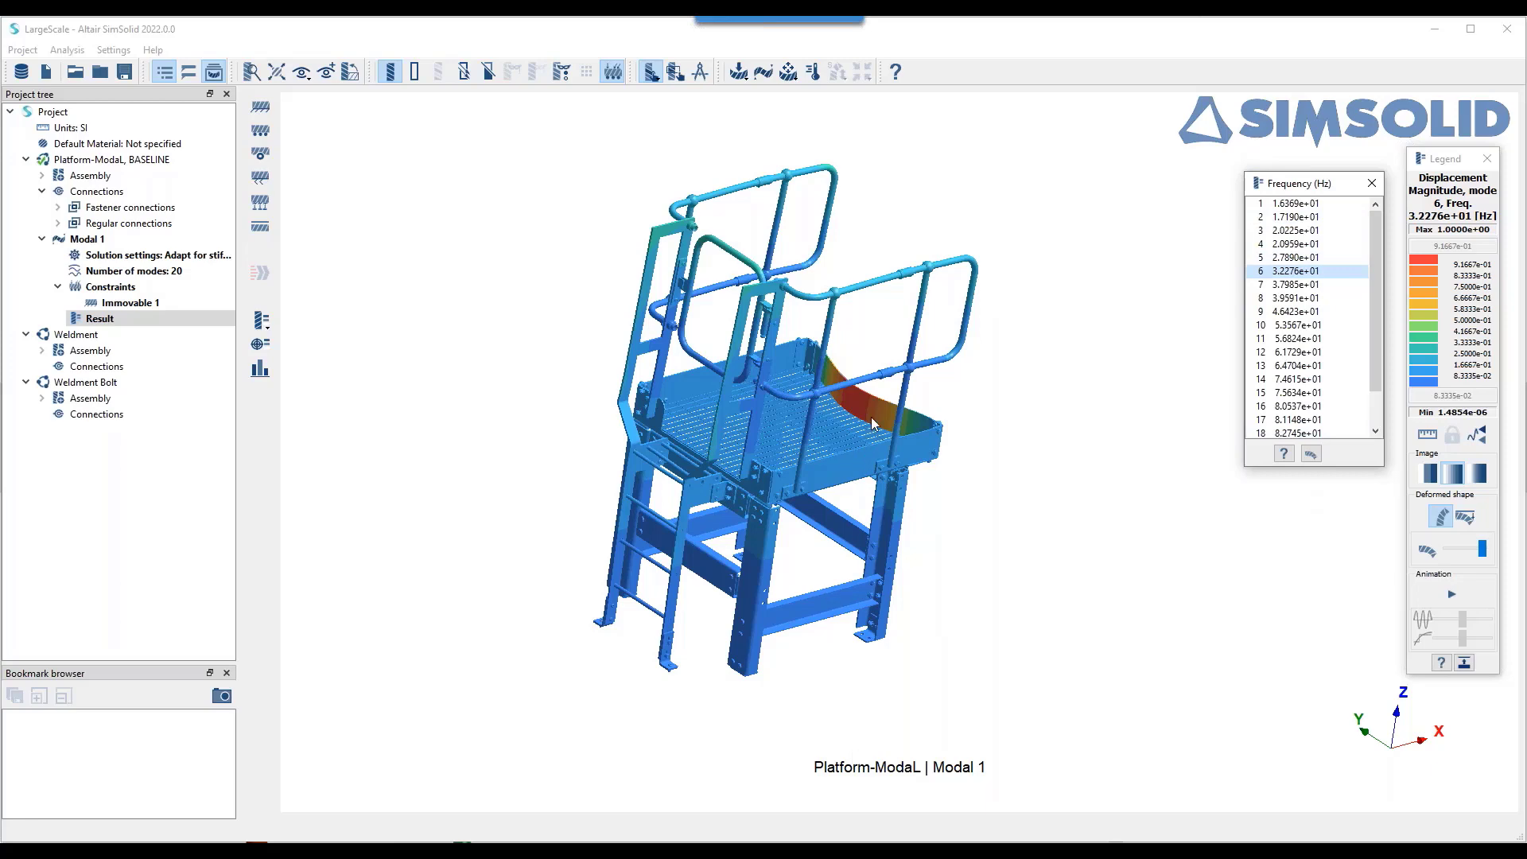
scroll(872, 423, up, 5)
drag(1090, 528, 922, 425)
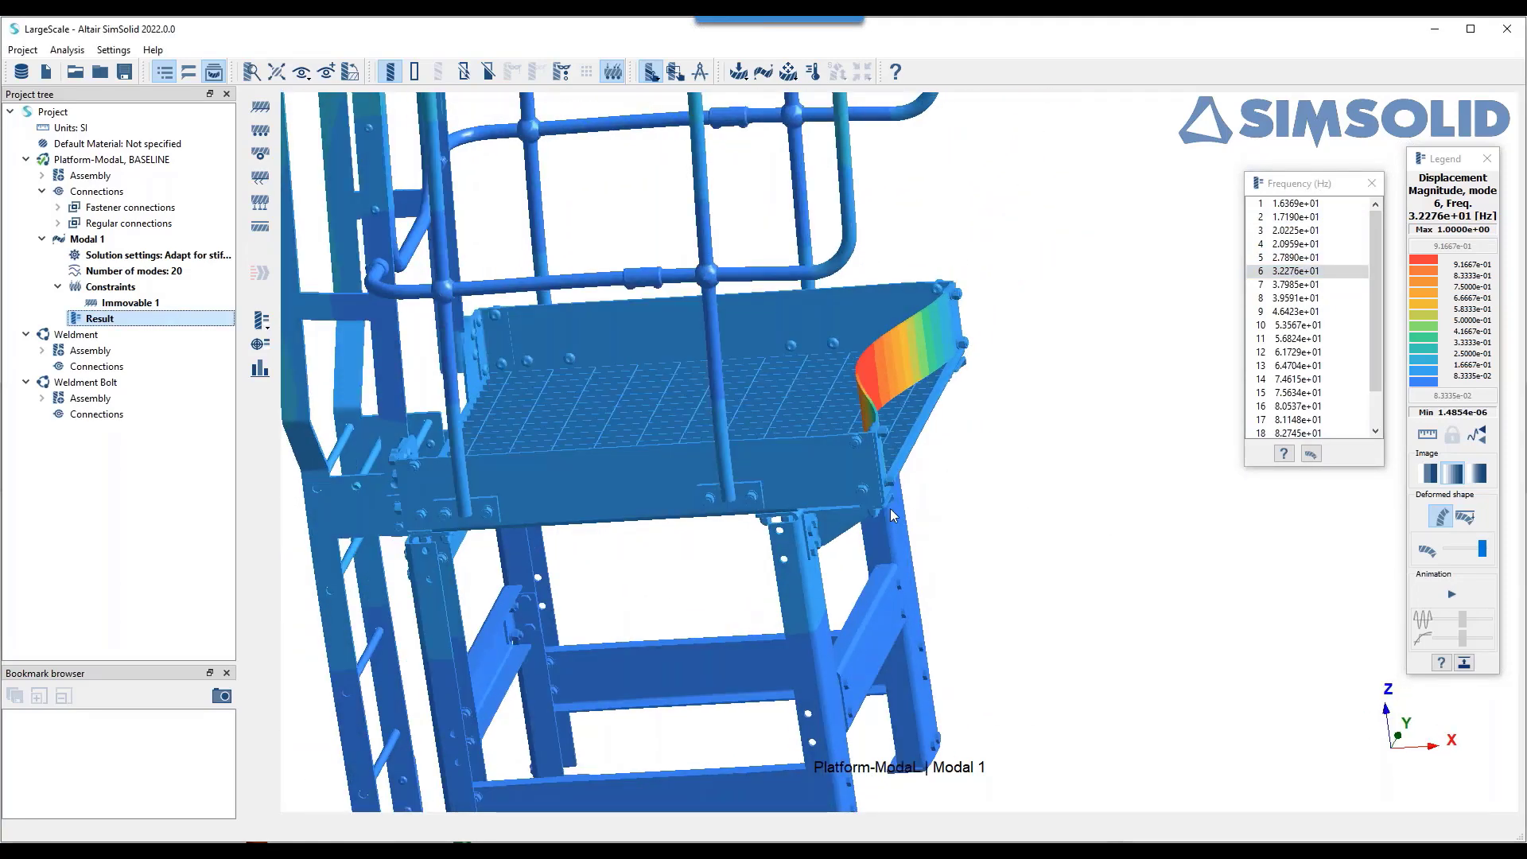
drag(891, 511, 991, 506)
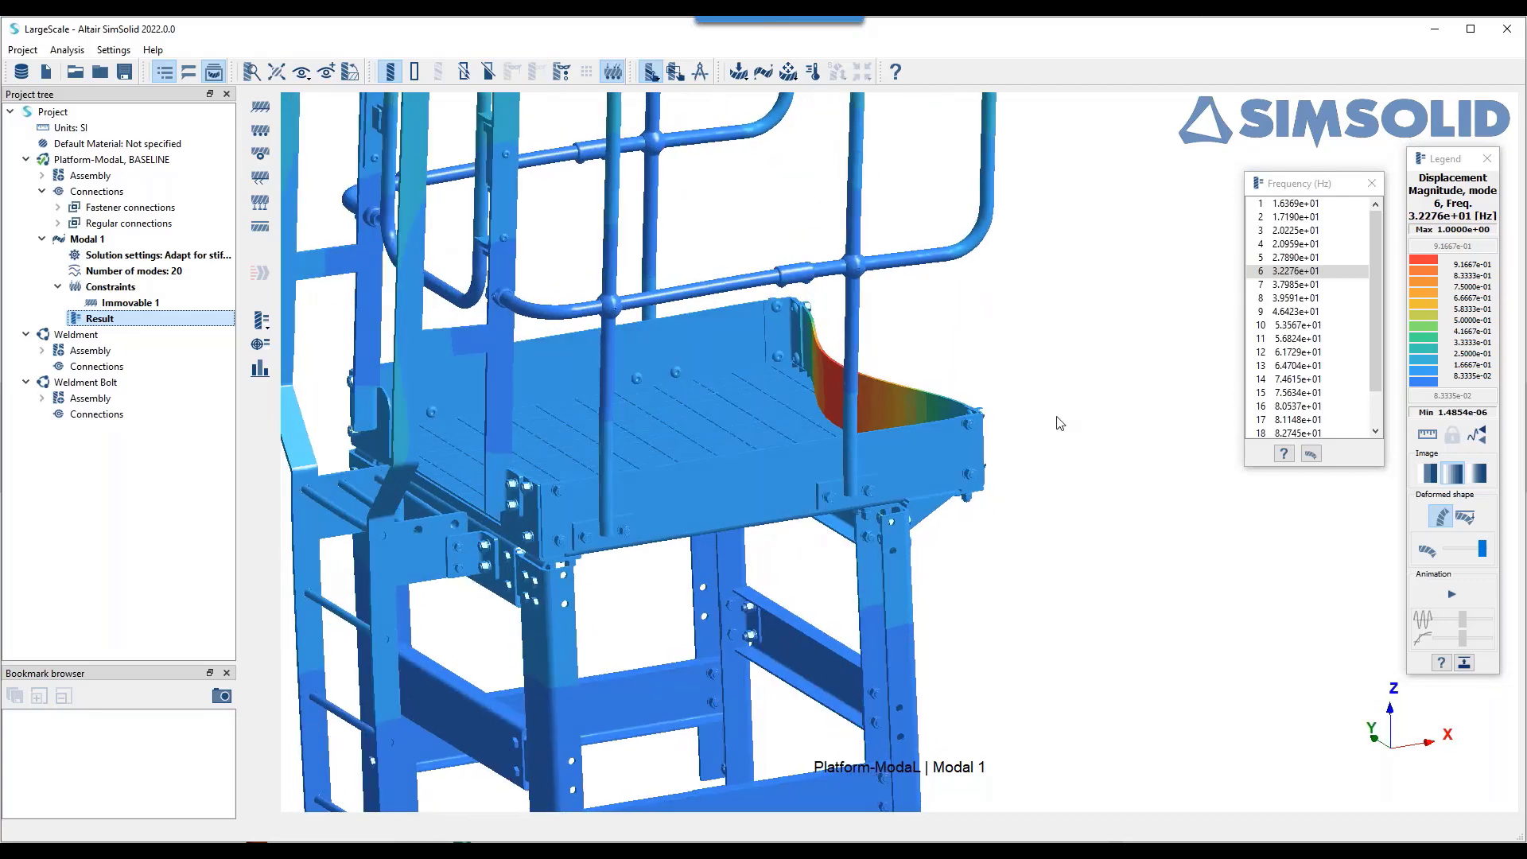
- Review mode shapes 7 to 10 and examine the ends of the upper ladder rungs closely in mode 10
click(1281, 284)
key(Down)
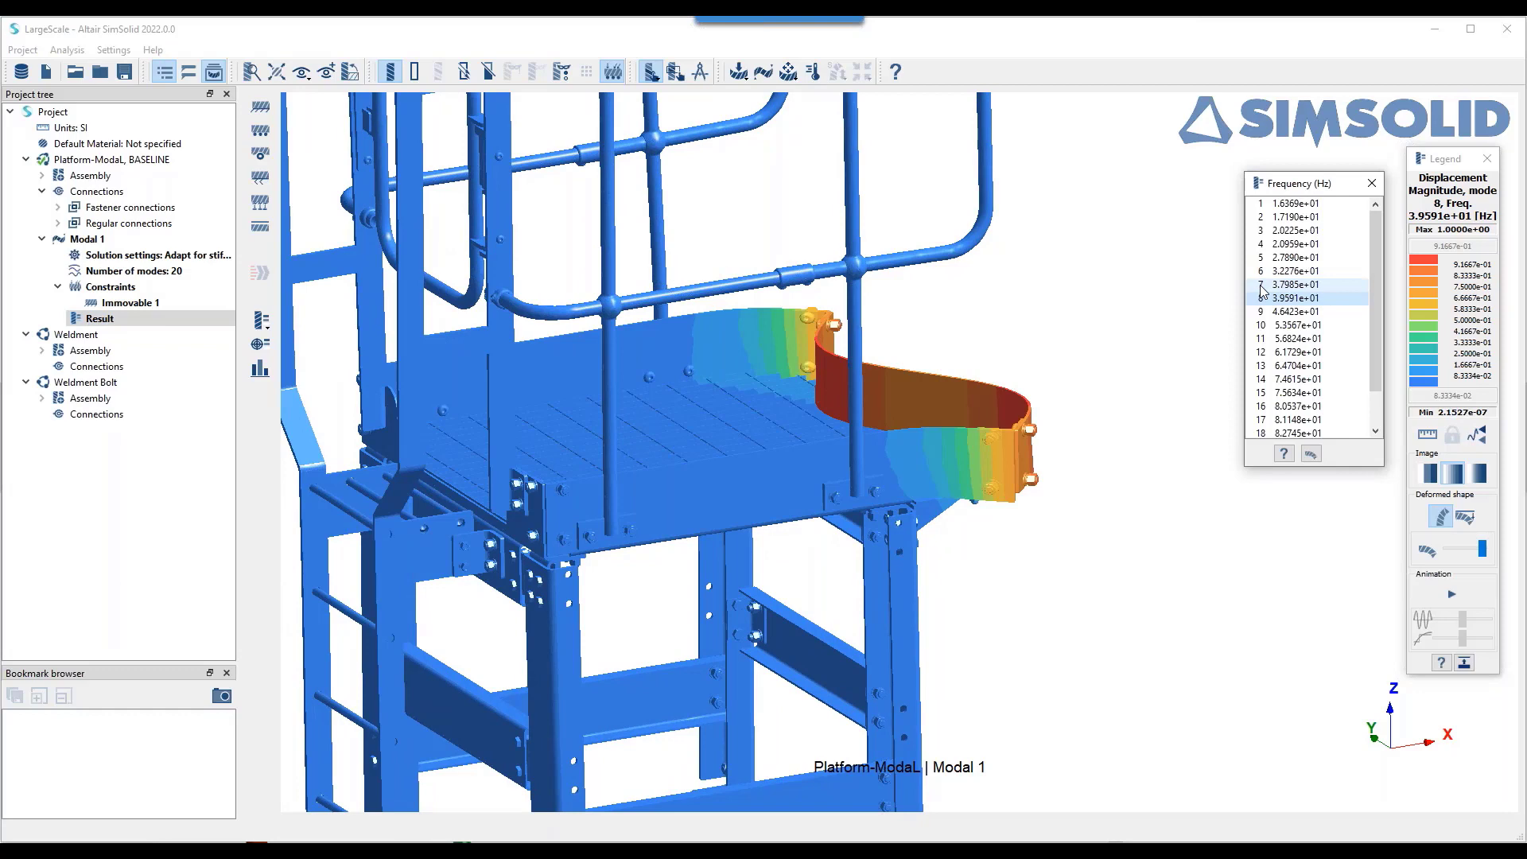
key(Down)
key(Down)
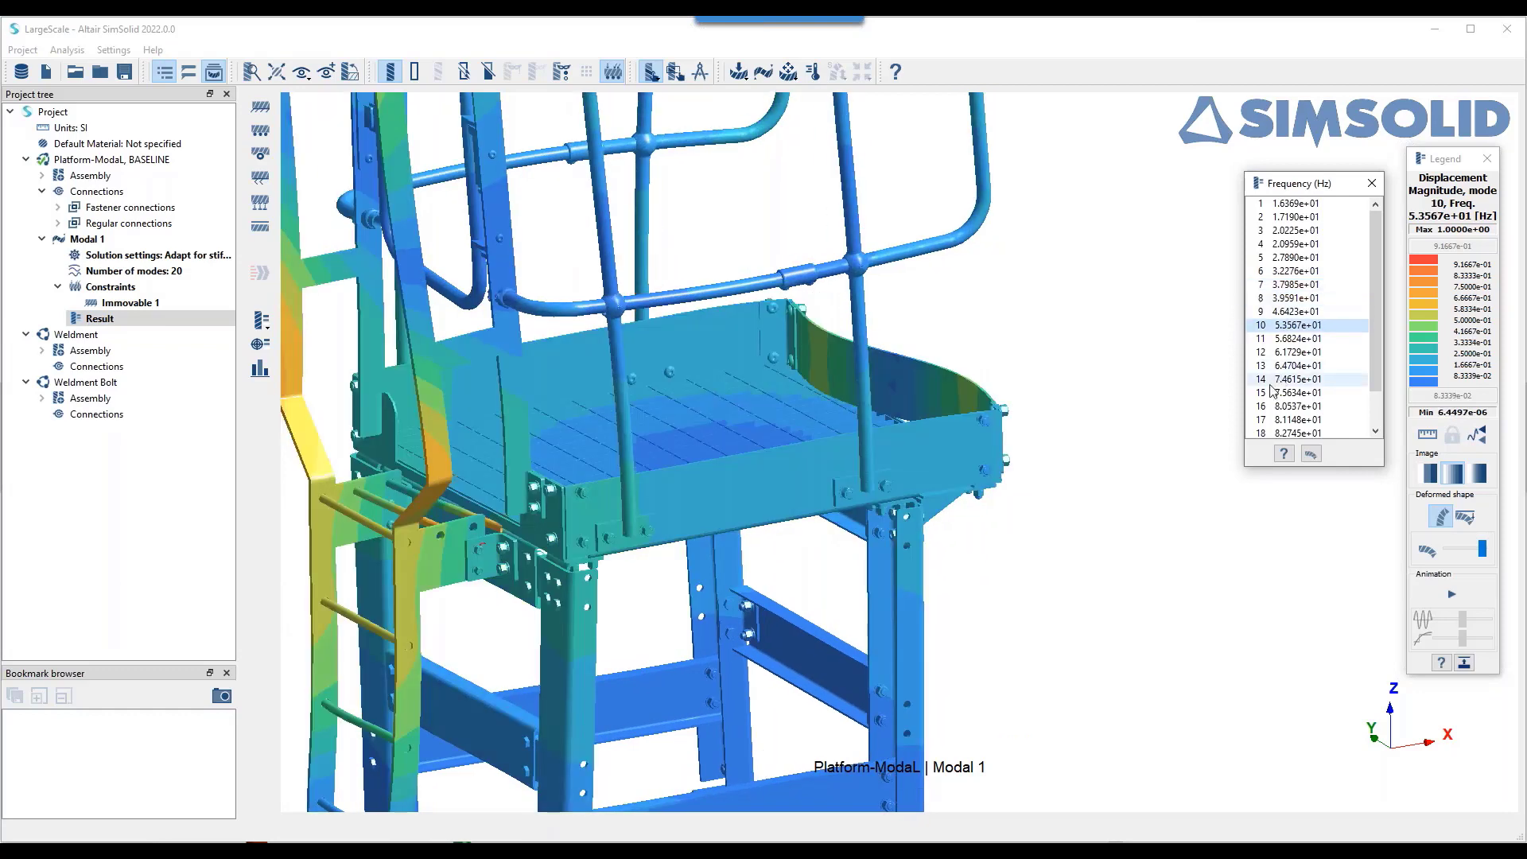
right_drag(888, 734, 964, 531)
drag(962, 531, 868, 430)
scroll(828, 490, up, 3)
scroll(817, 490, up, 3)
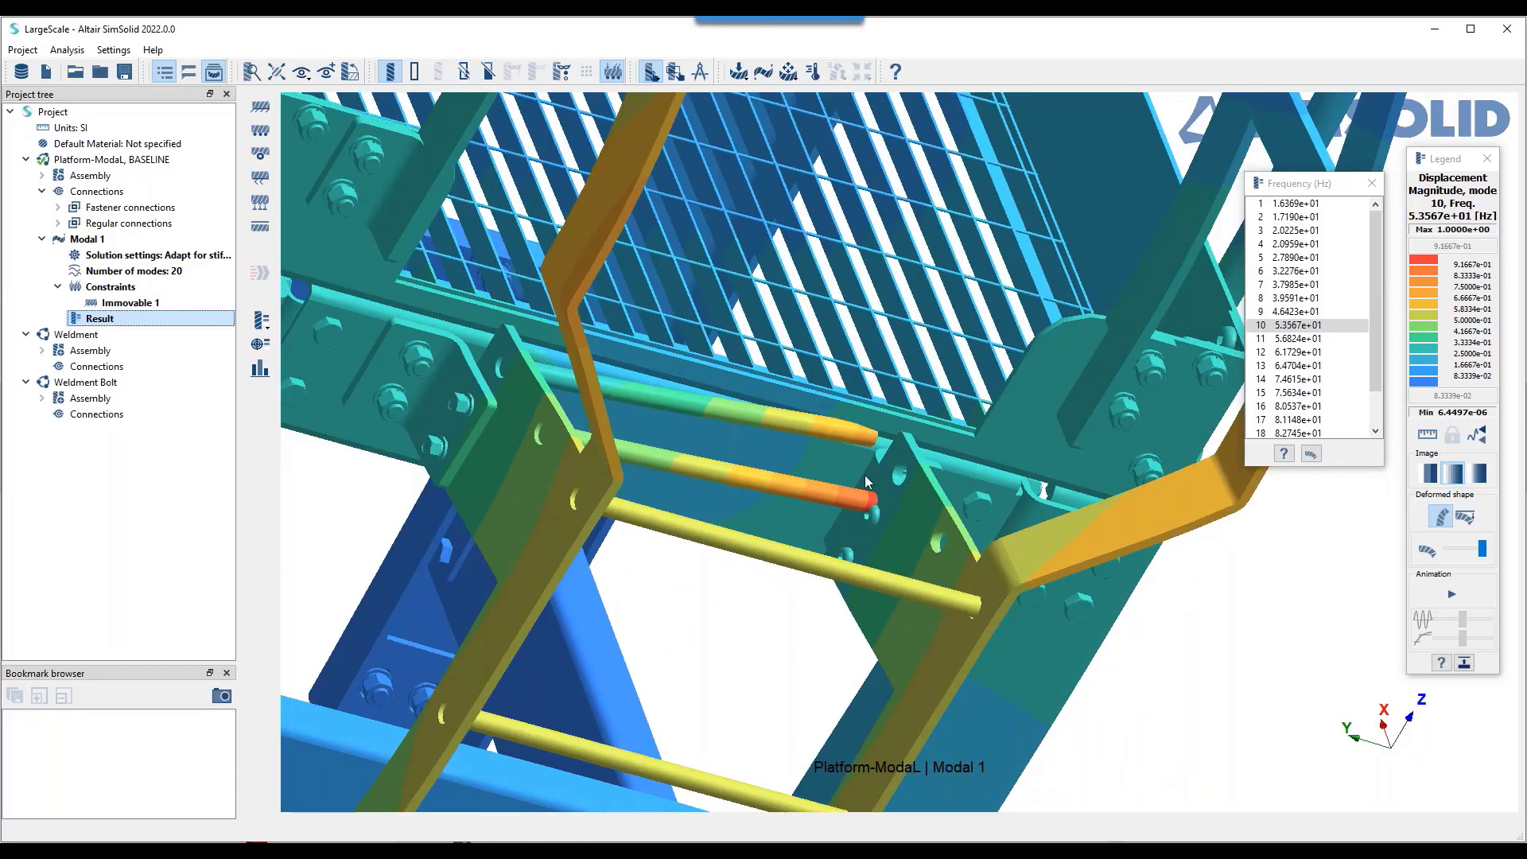
- Close the results and try an edge-to-surface connection on the loose end edge of the middle upper ladder rung with the default tolerances
click(1487, 158)
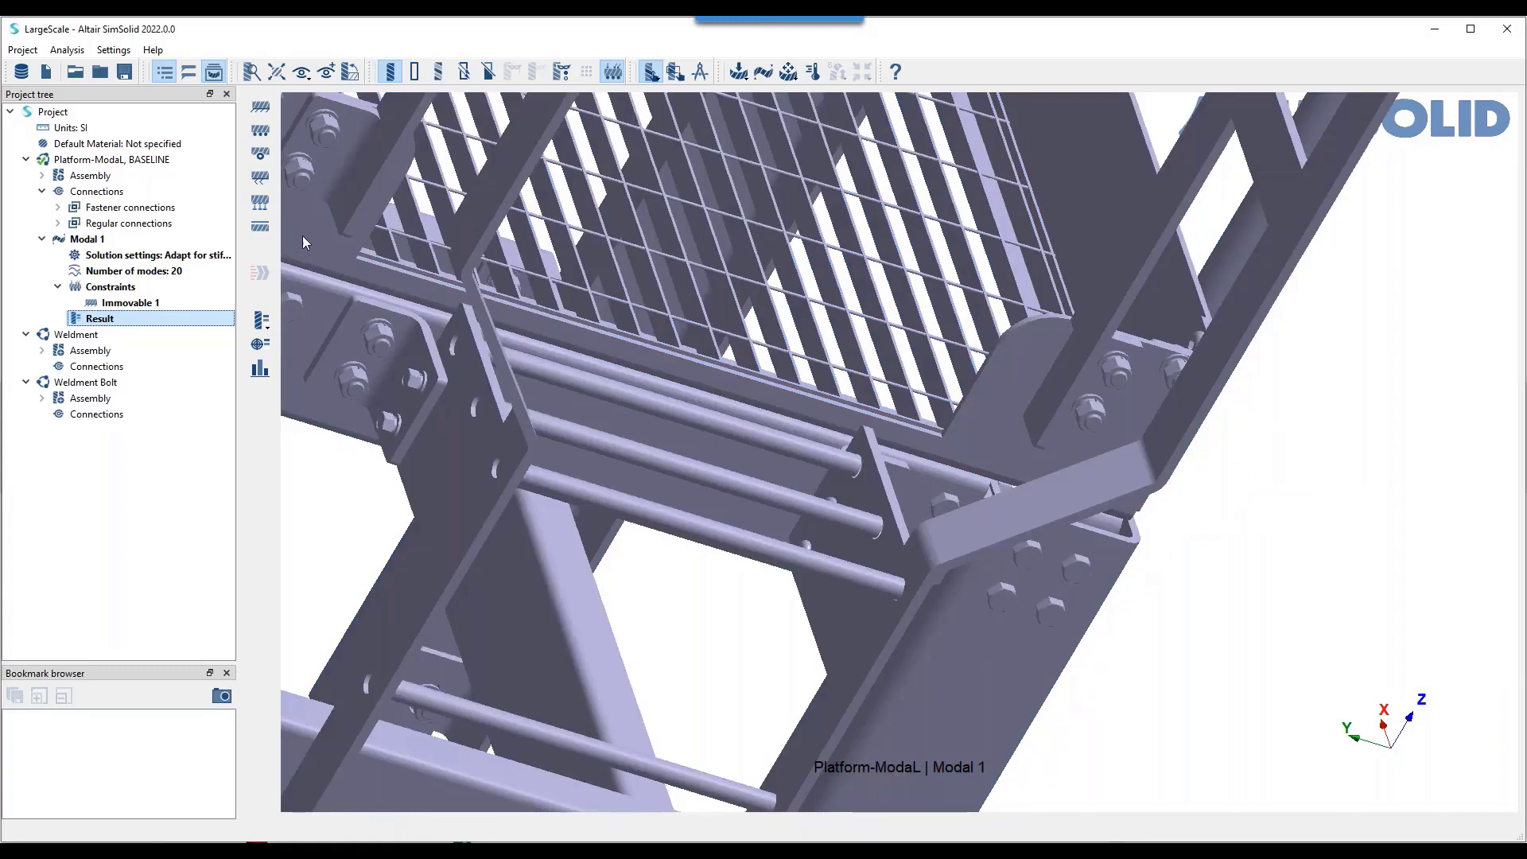
click(99, 193)
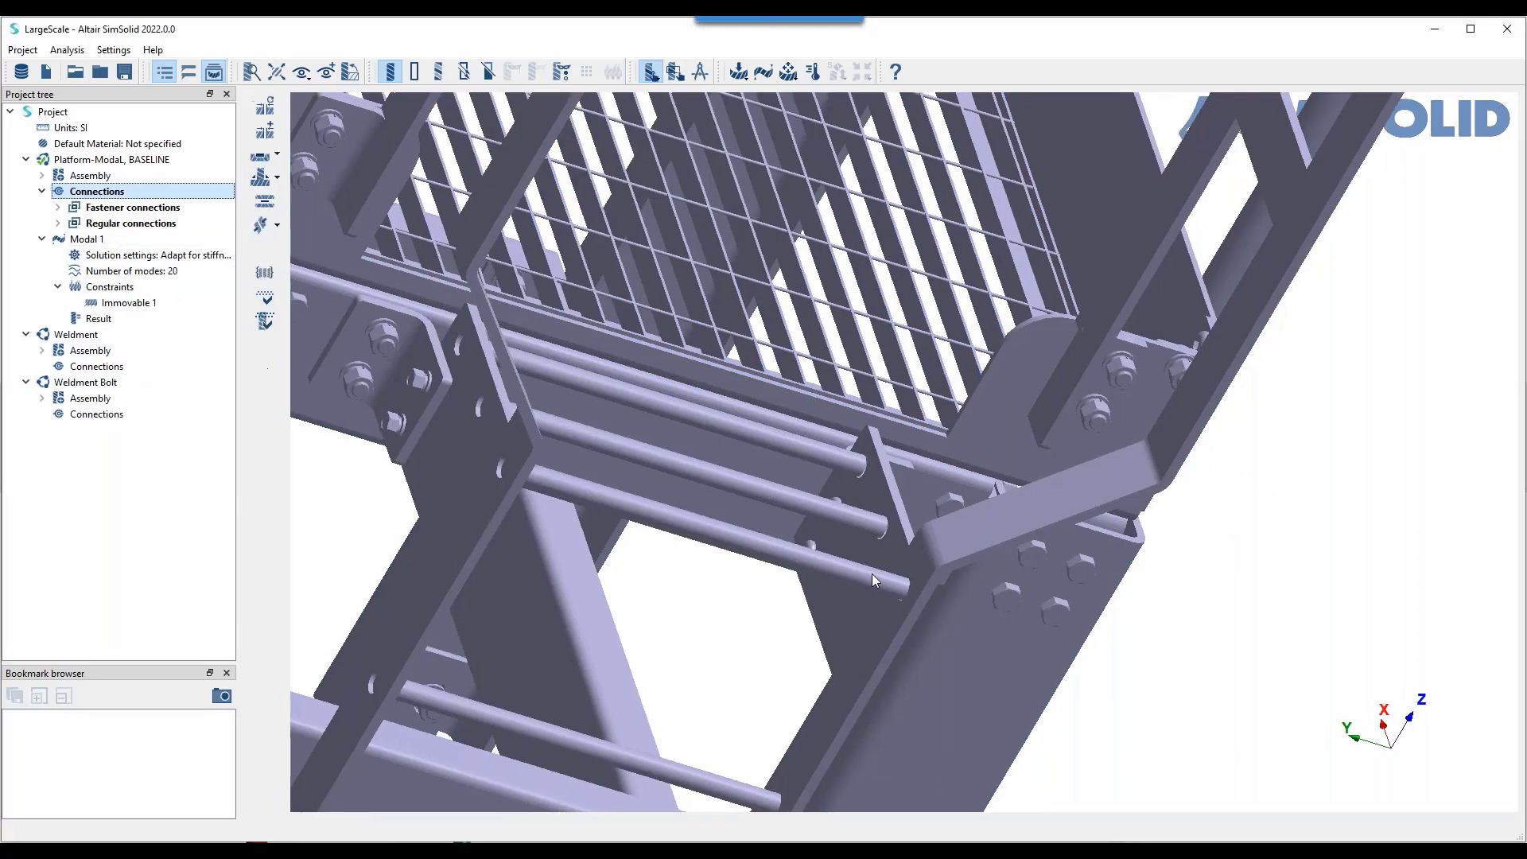
click(267, 131)
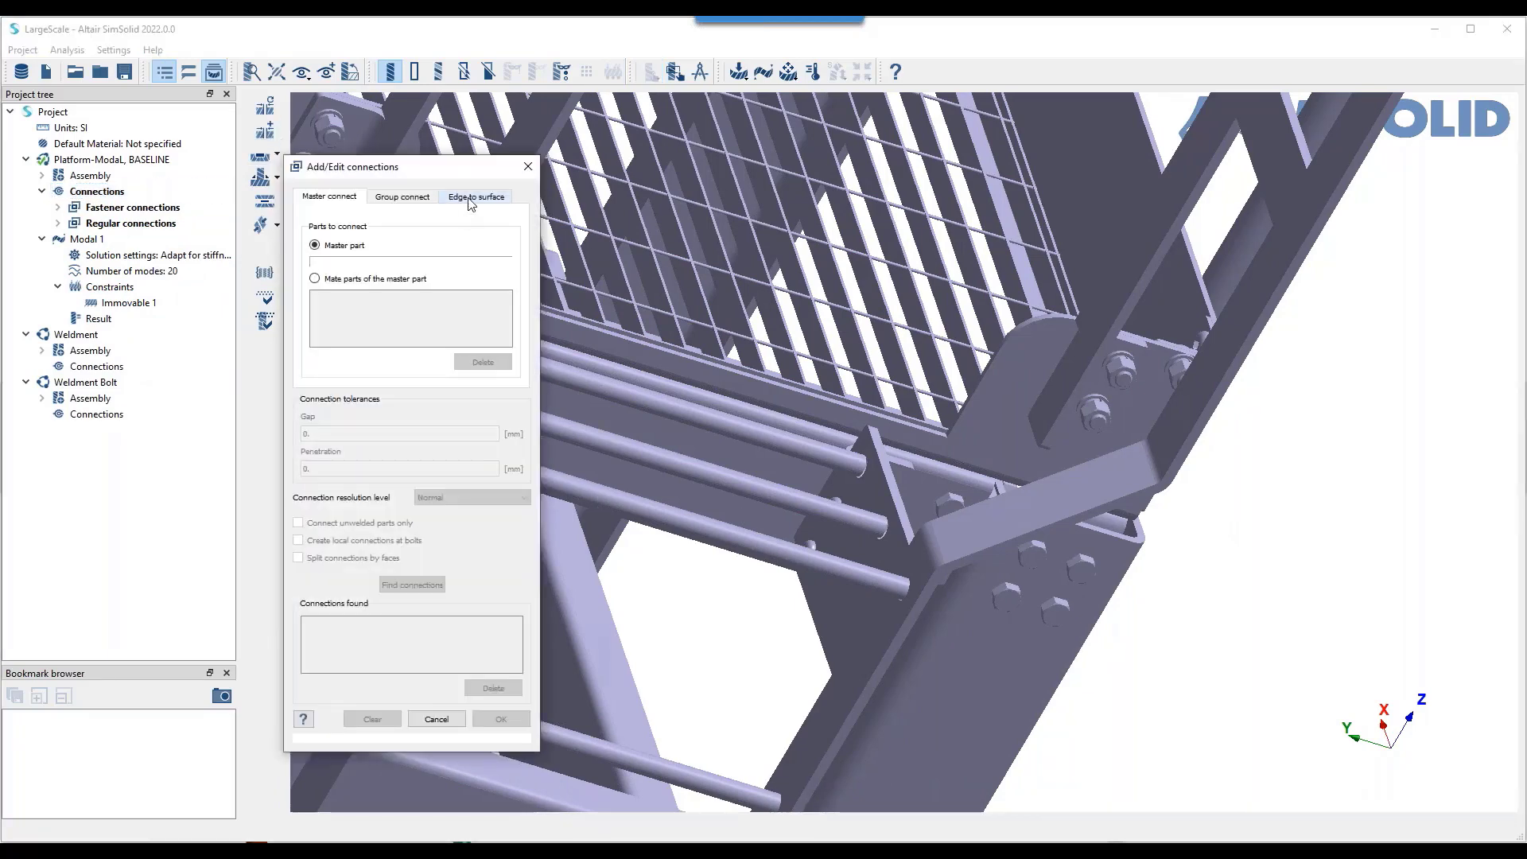
click(475, 197)
scroll(912, 543, up, 5)
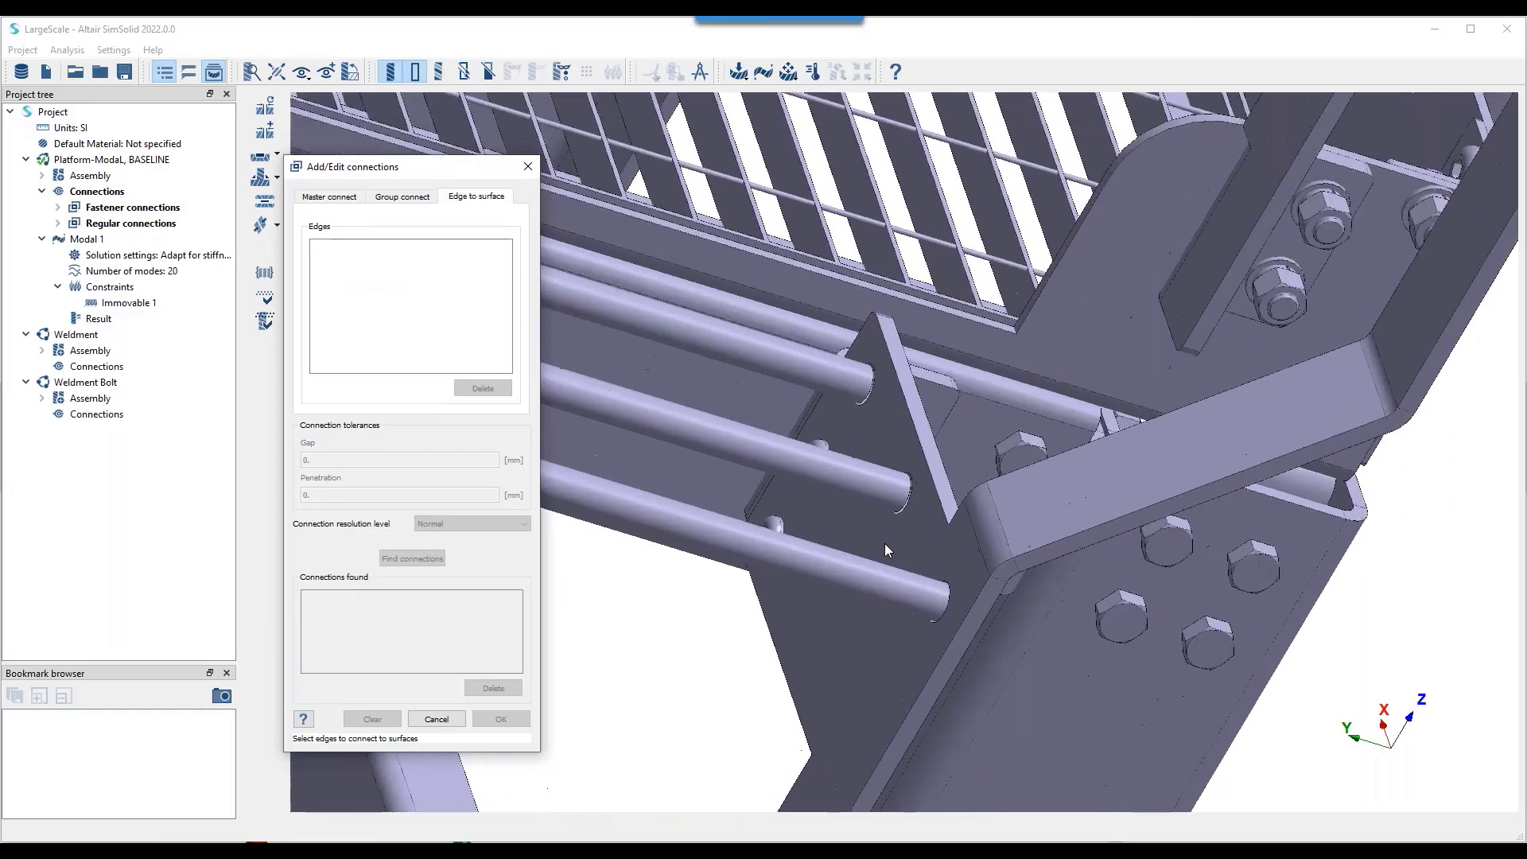
scroll(885, 542, up, 3)
click(944, 462)
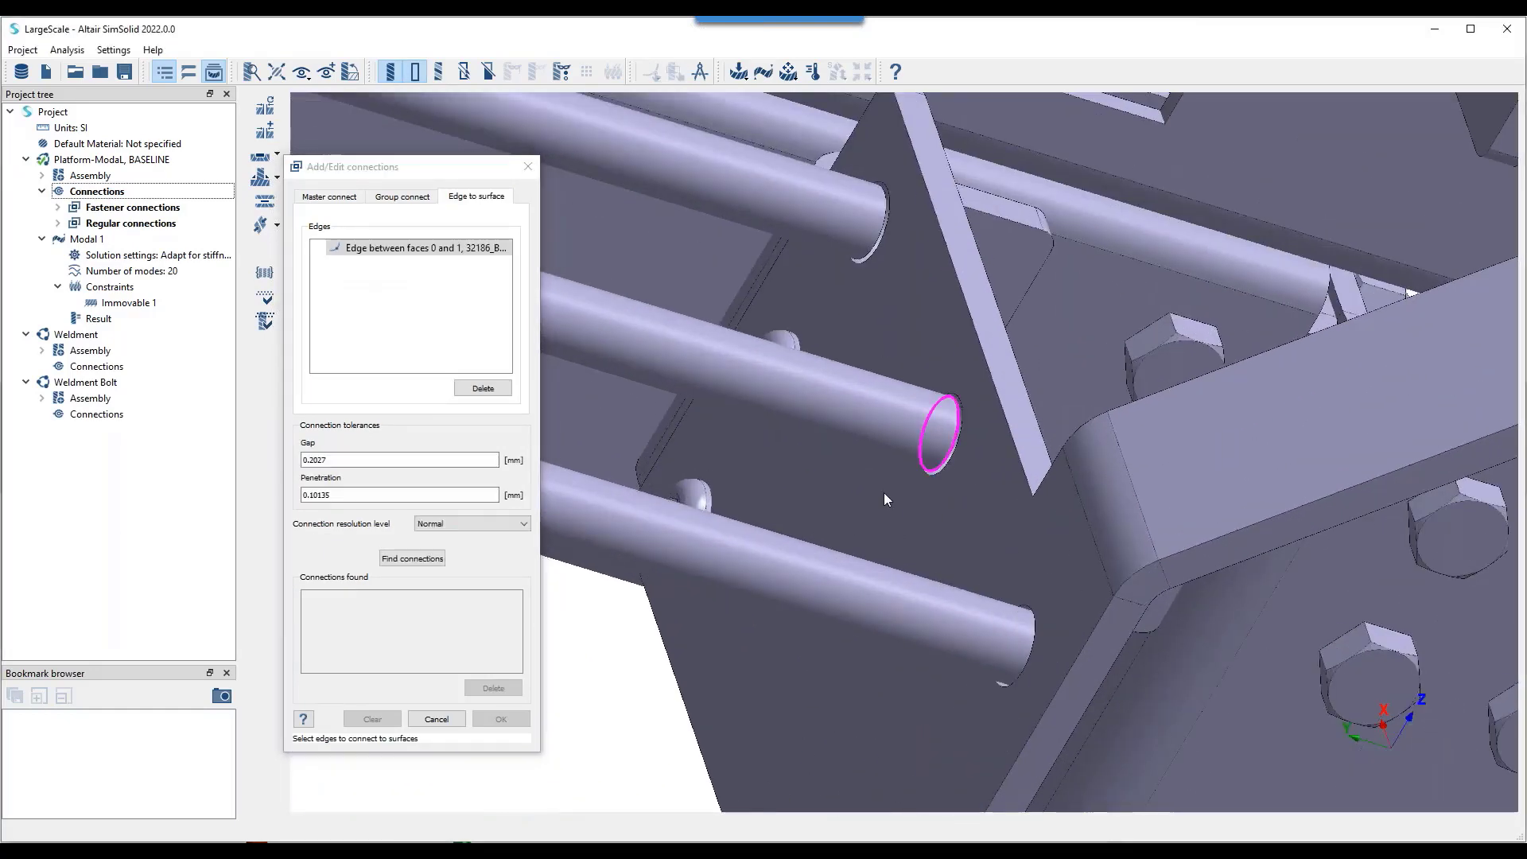
click(444, 557)
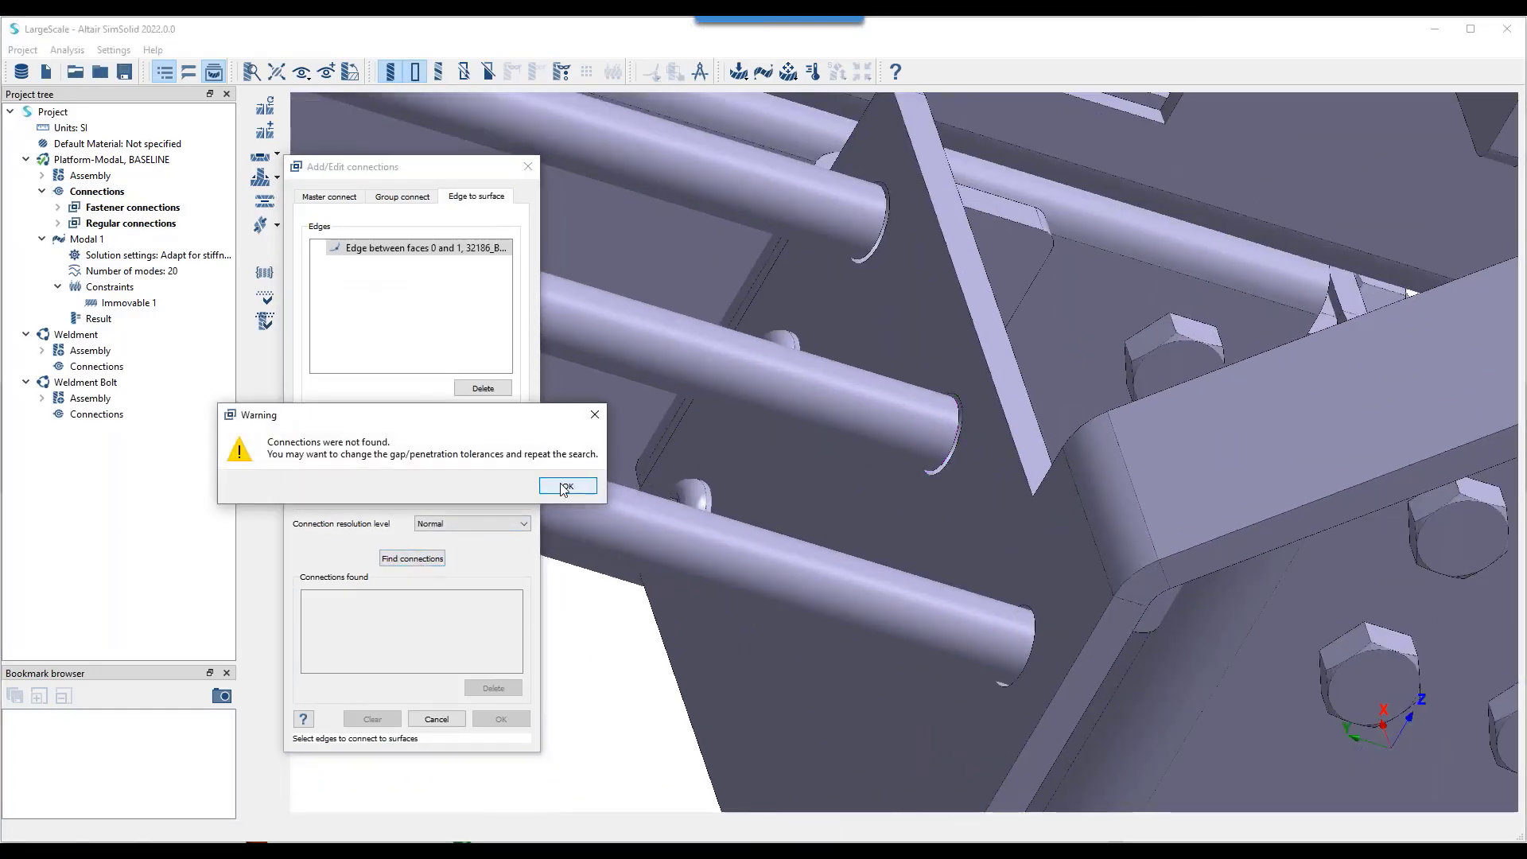
click(566, 486)
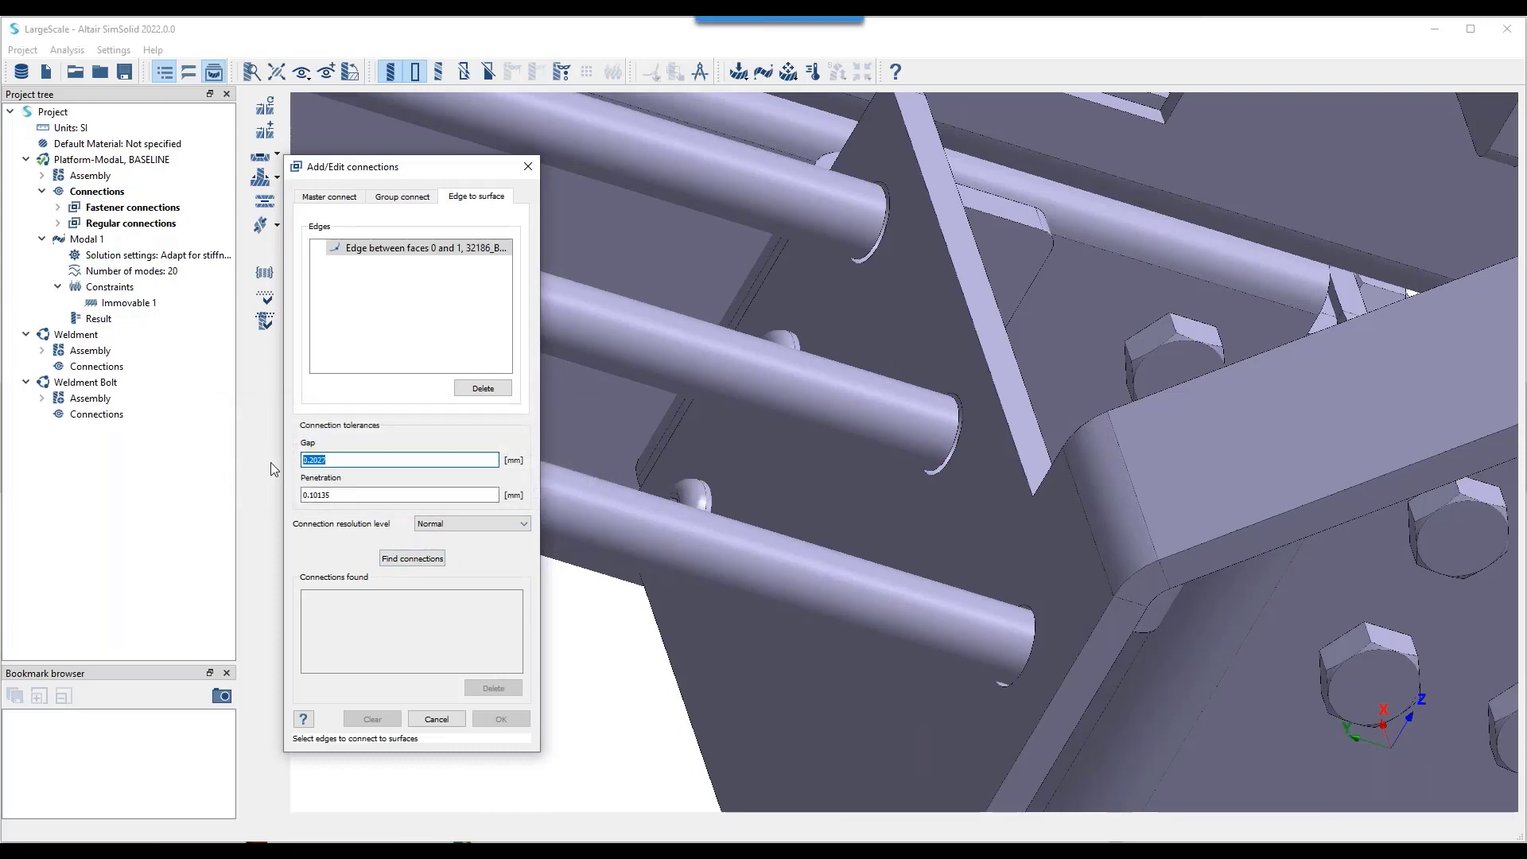
- Set the gap tolerance to 2 mm, find the rung's edge-to-surface connection again and accept it
text(2)
click(415, 560)
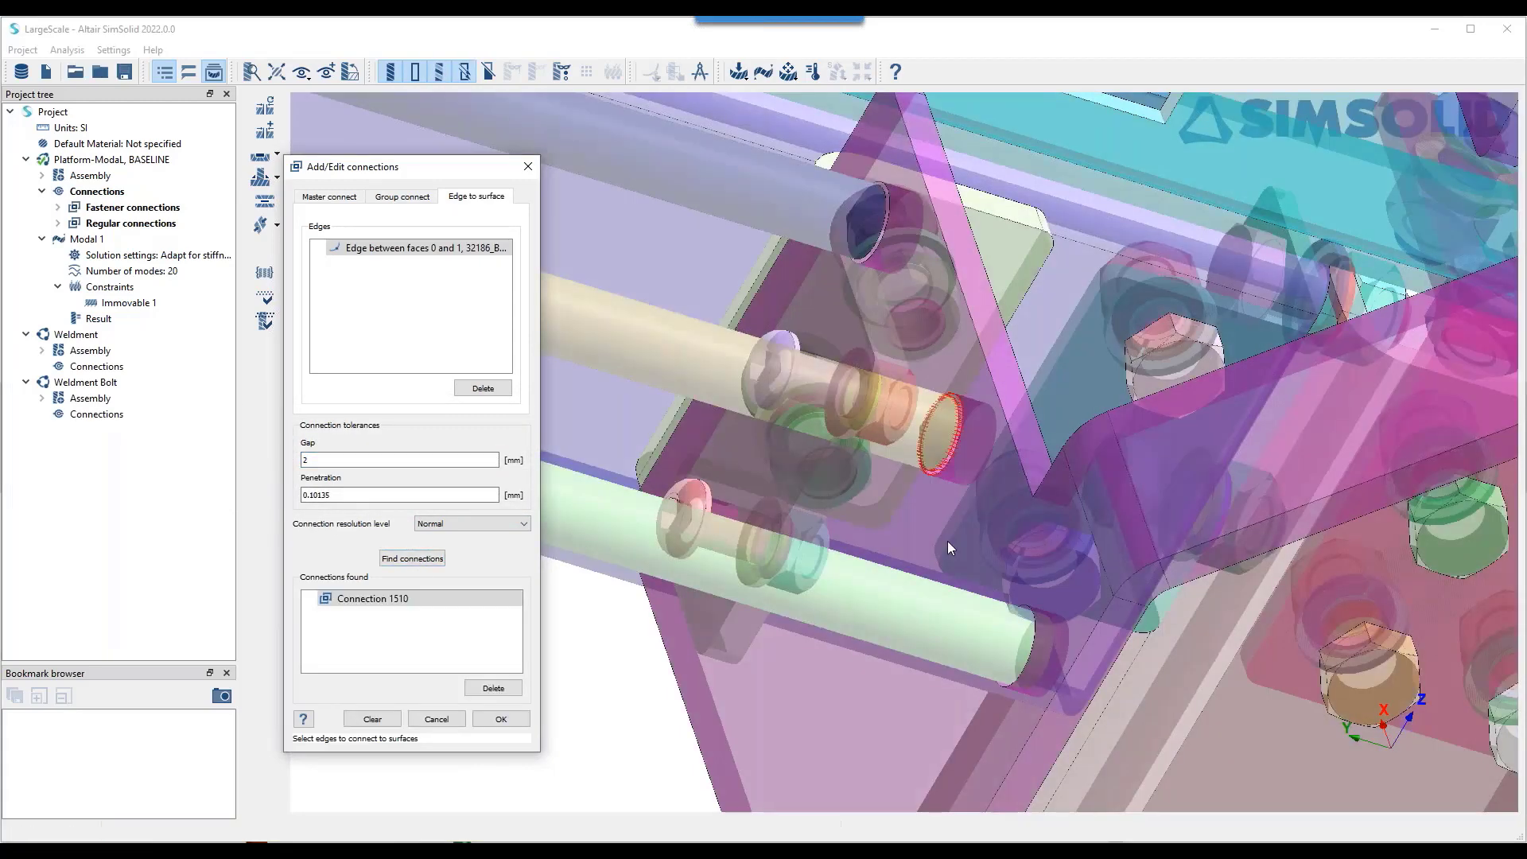
click(500, 720)
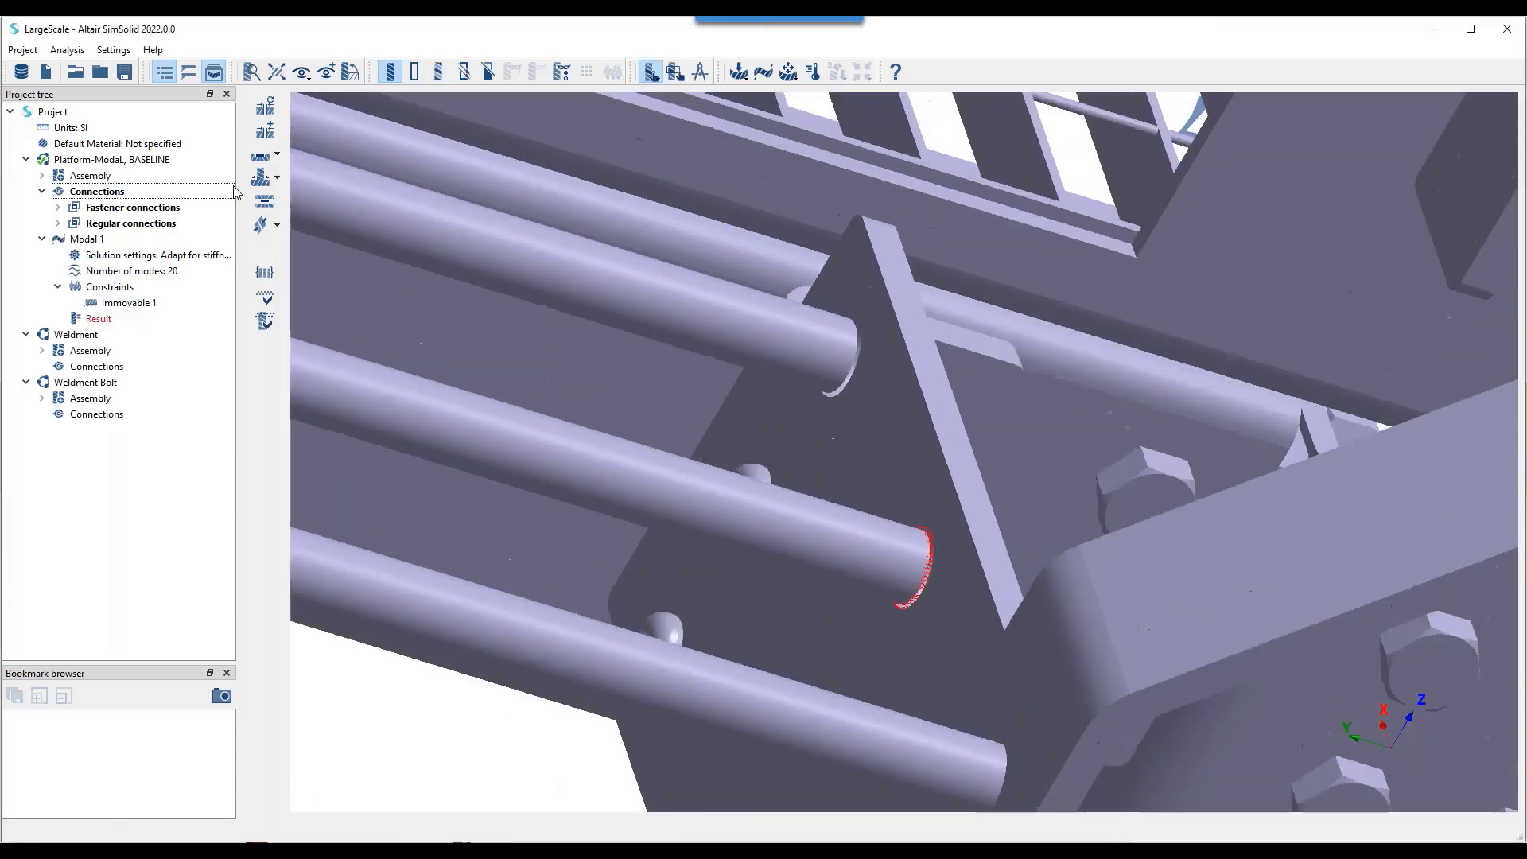
- Create an edge-to-surface connection for the end edge of the adjacent rung above, using a 2 mm gap tolerance
click(278, 177)
click(266, 129)
click(485, 198)
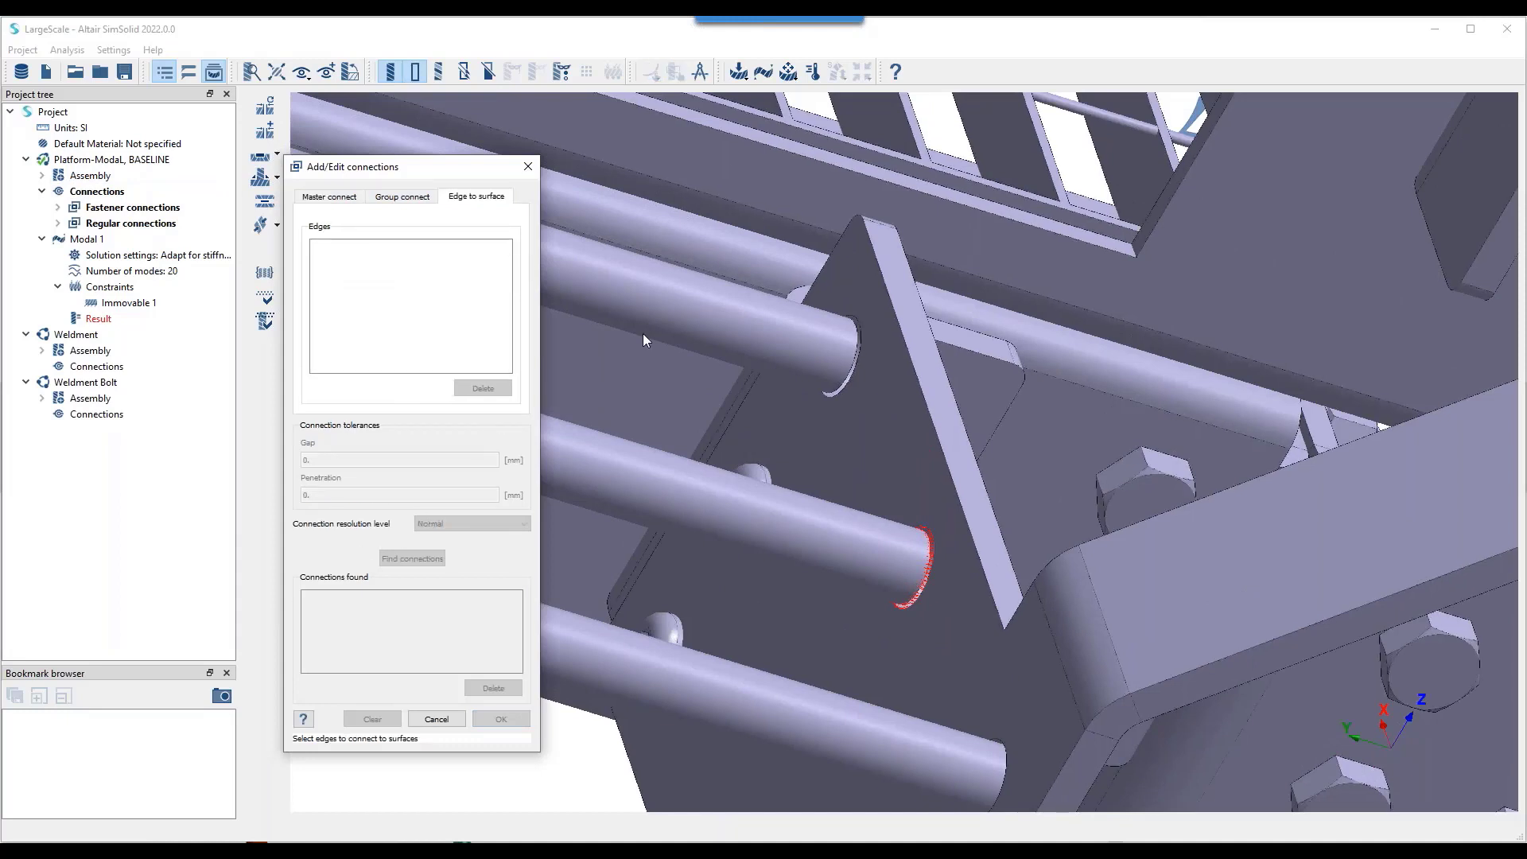
click(838, 393)
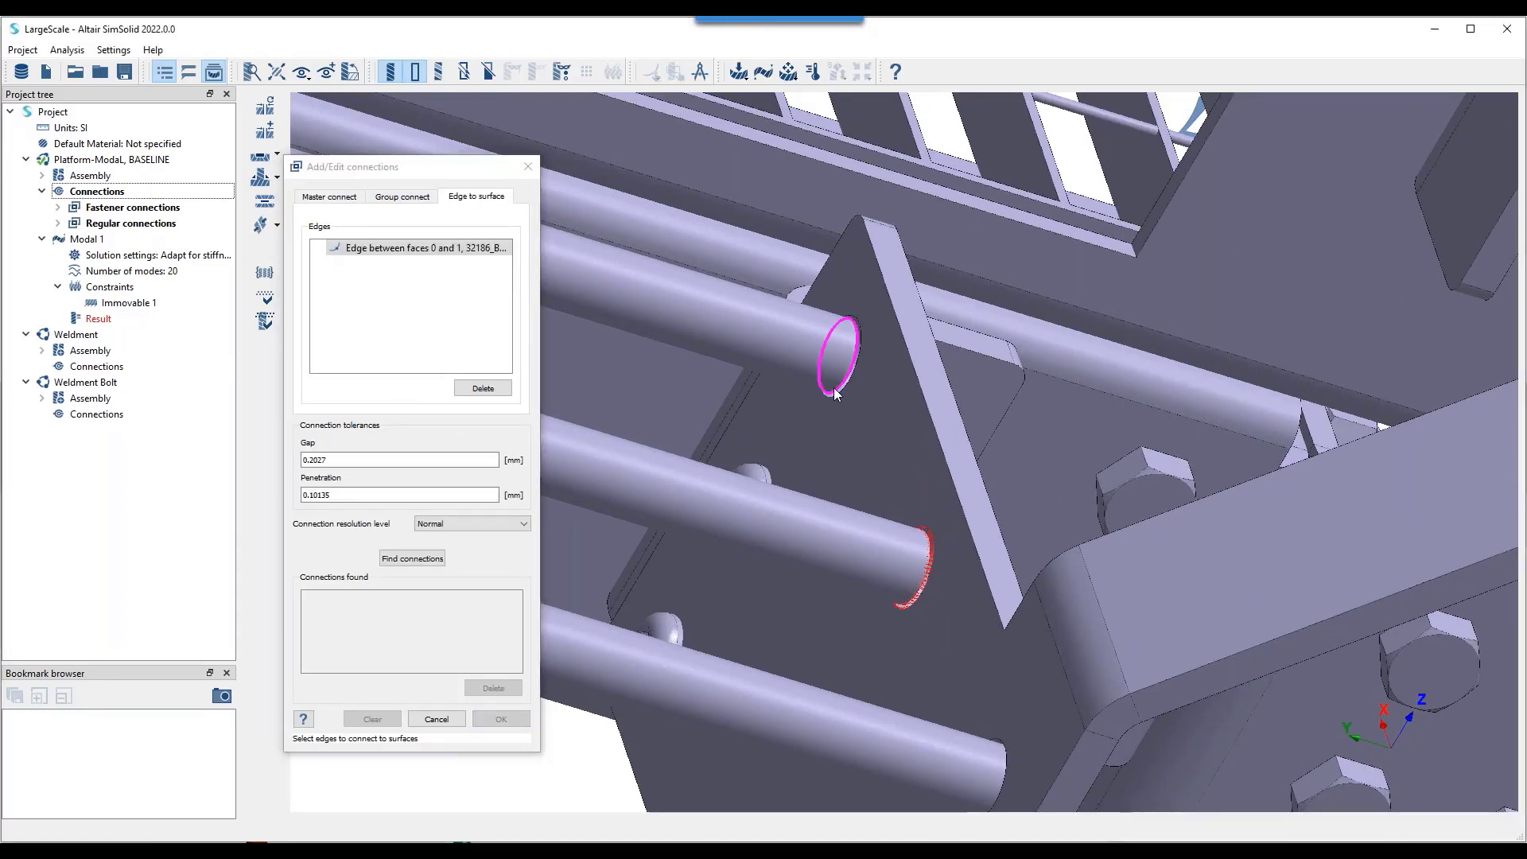
double_click(368, 461)
text(2)
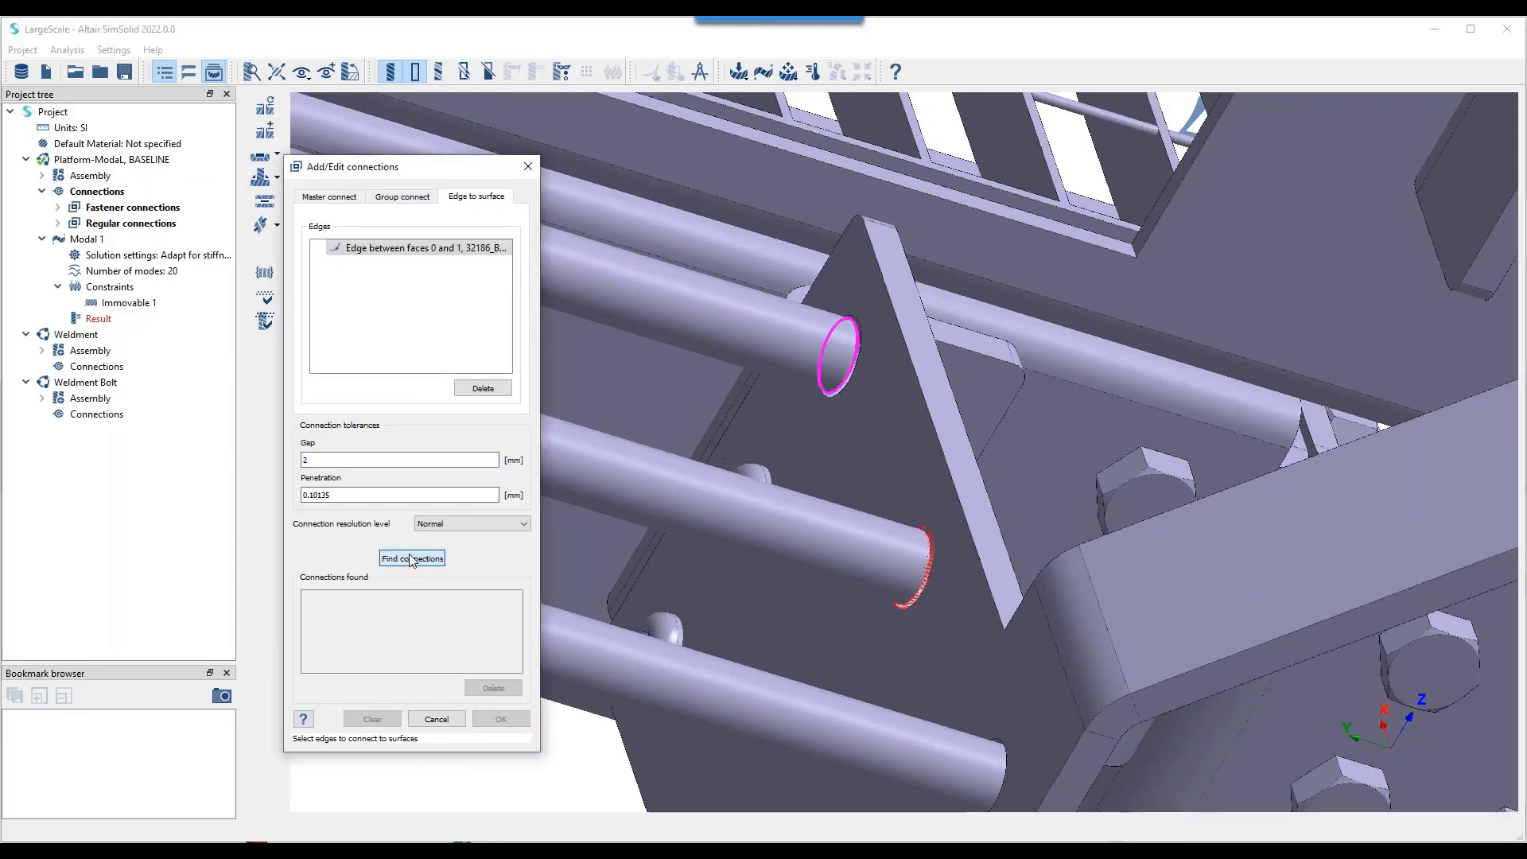
click(411, 559)
click(485, 716)
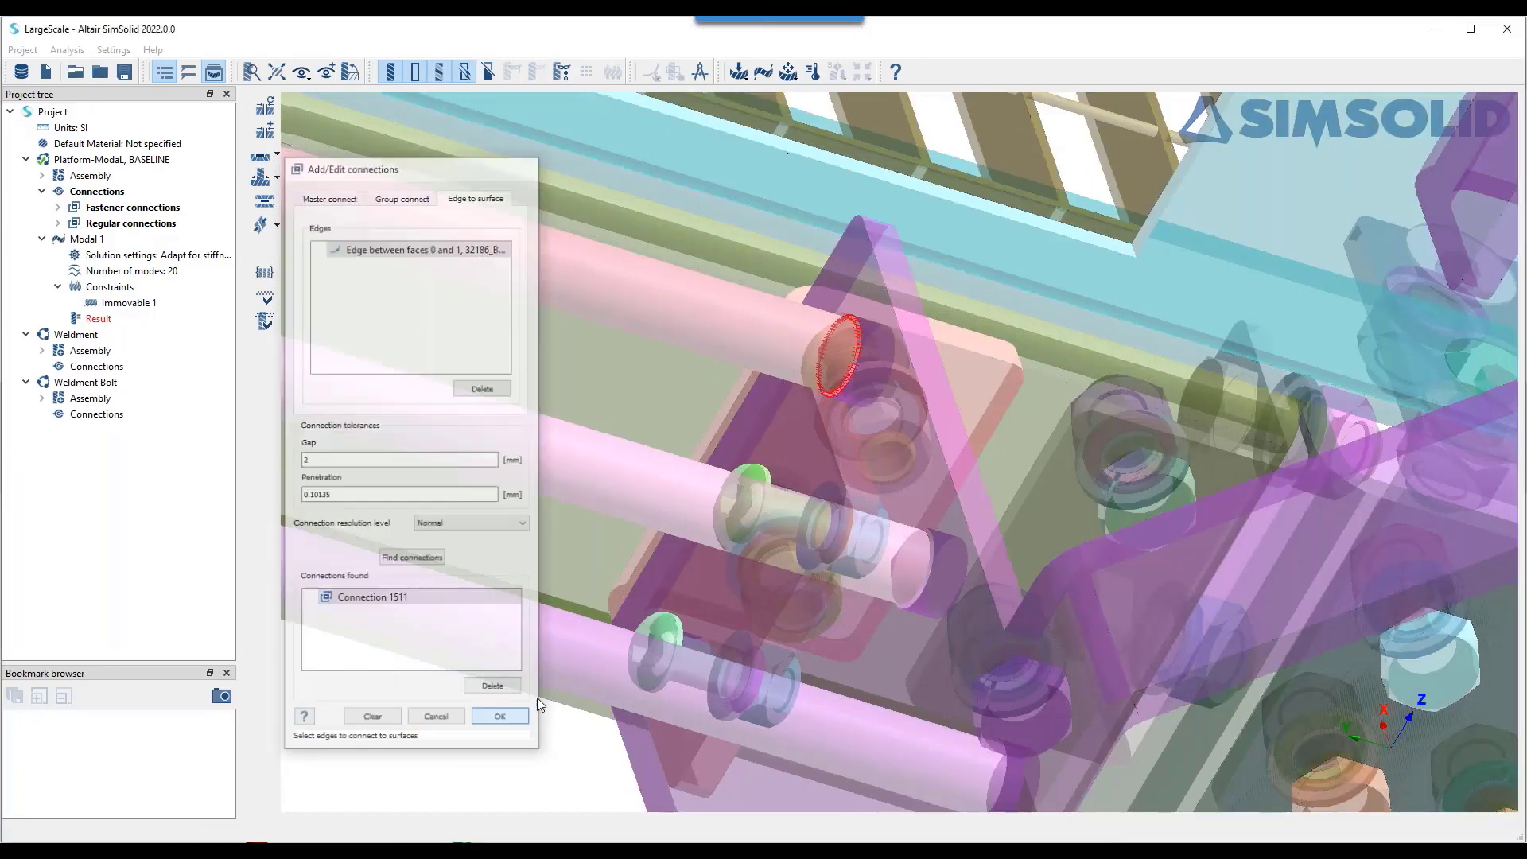
- Review the part contact conditions of the toe plate at the platform's end opposite the ladder
scroll(734, 646, down, 5)
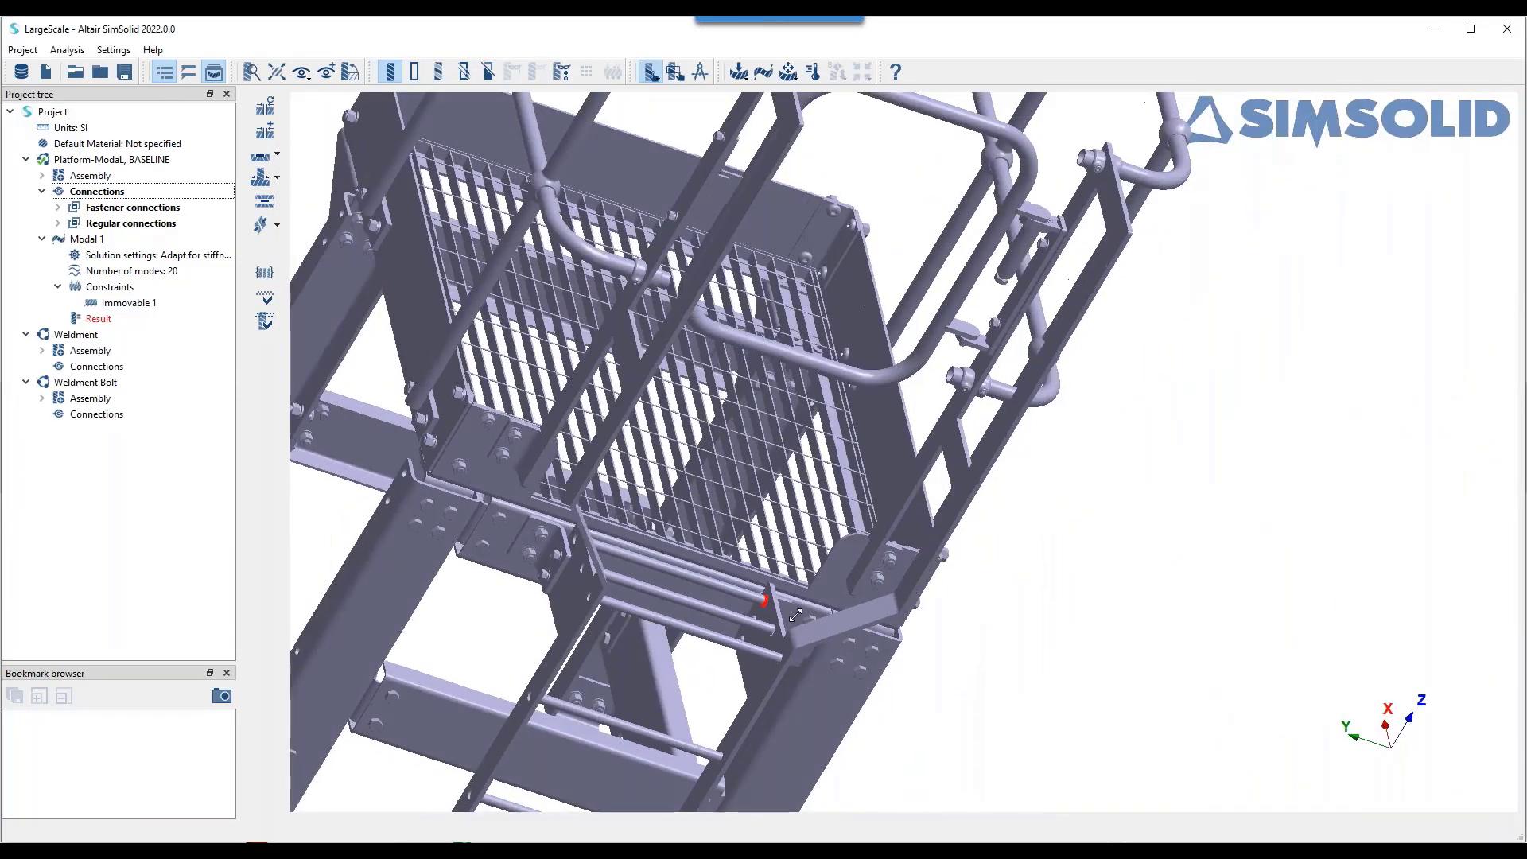
drag(832, 556, 1040, 607)
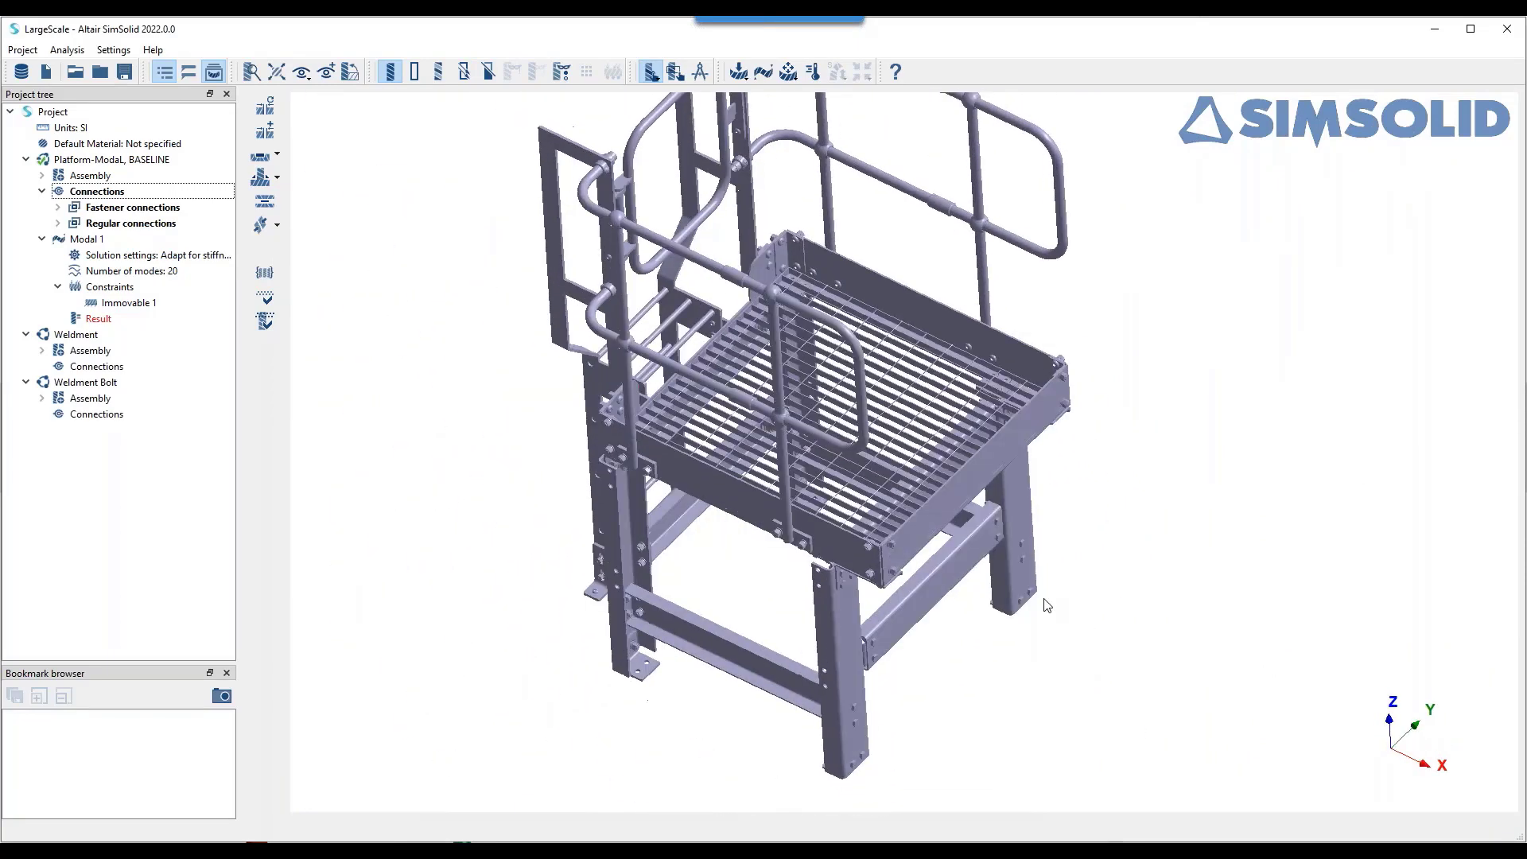
scroll(983, 479, up, 3)
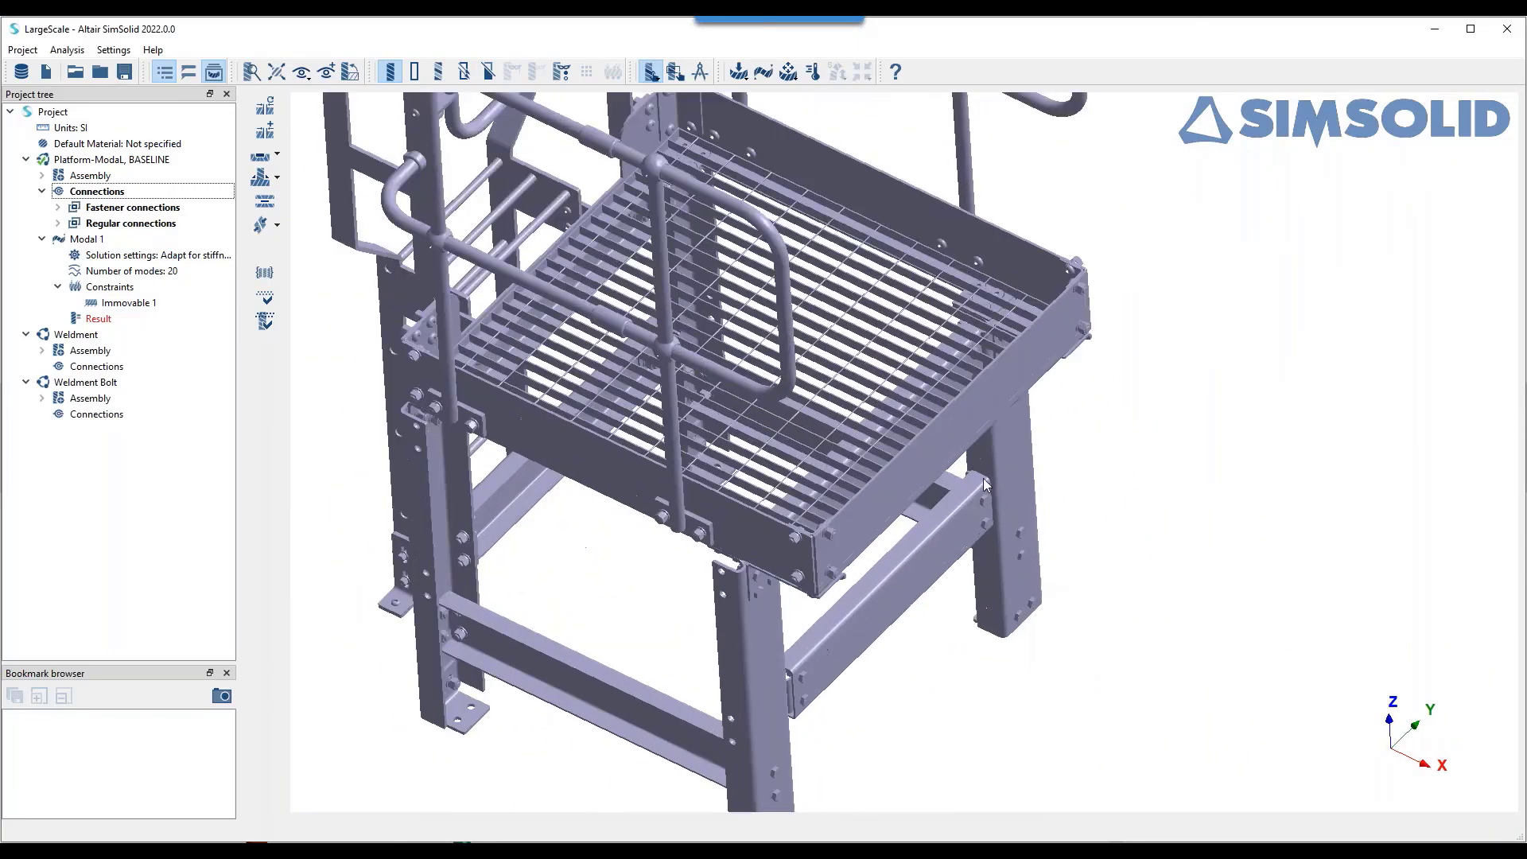
right_click(937, 440)
click(1035, 669)
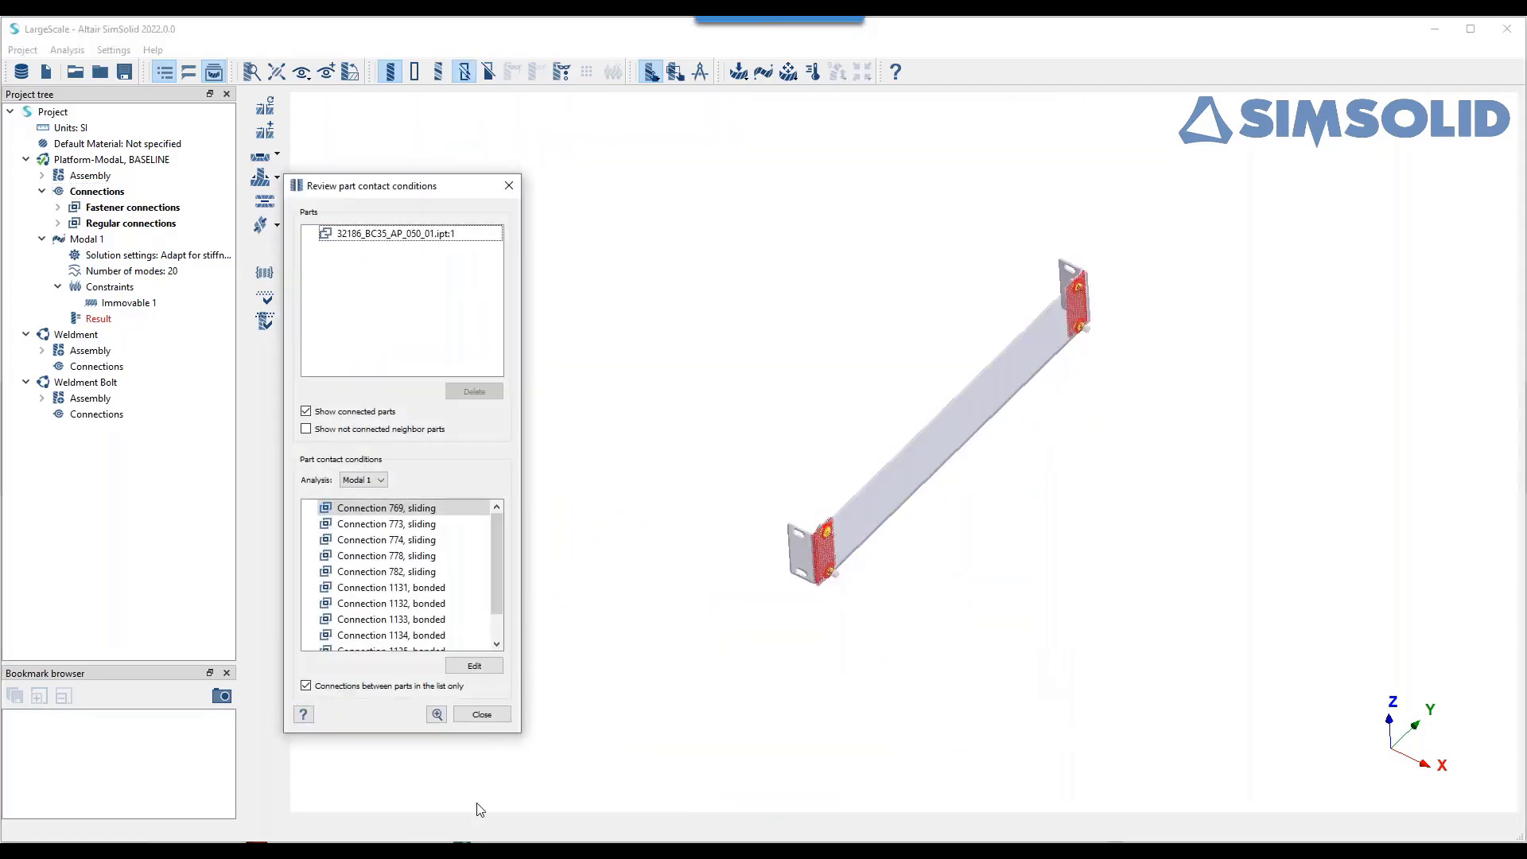
click(482, 714)
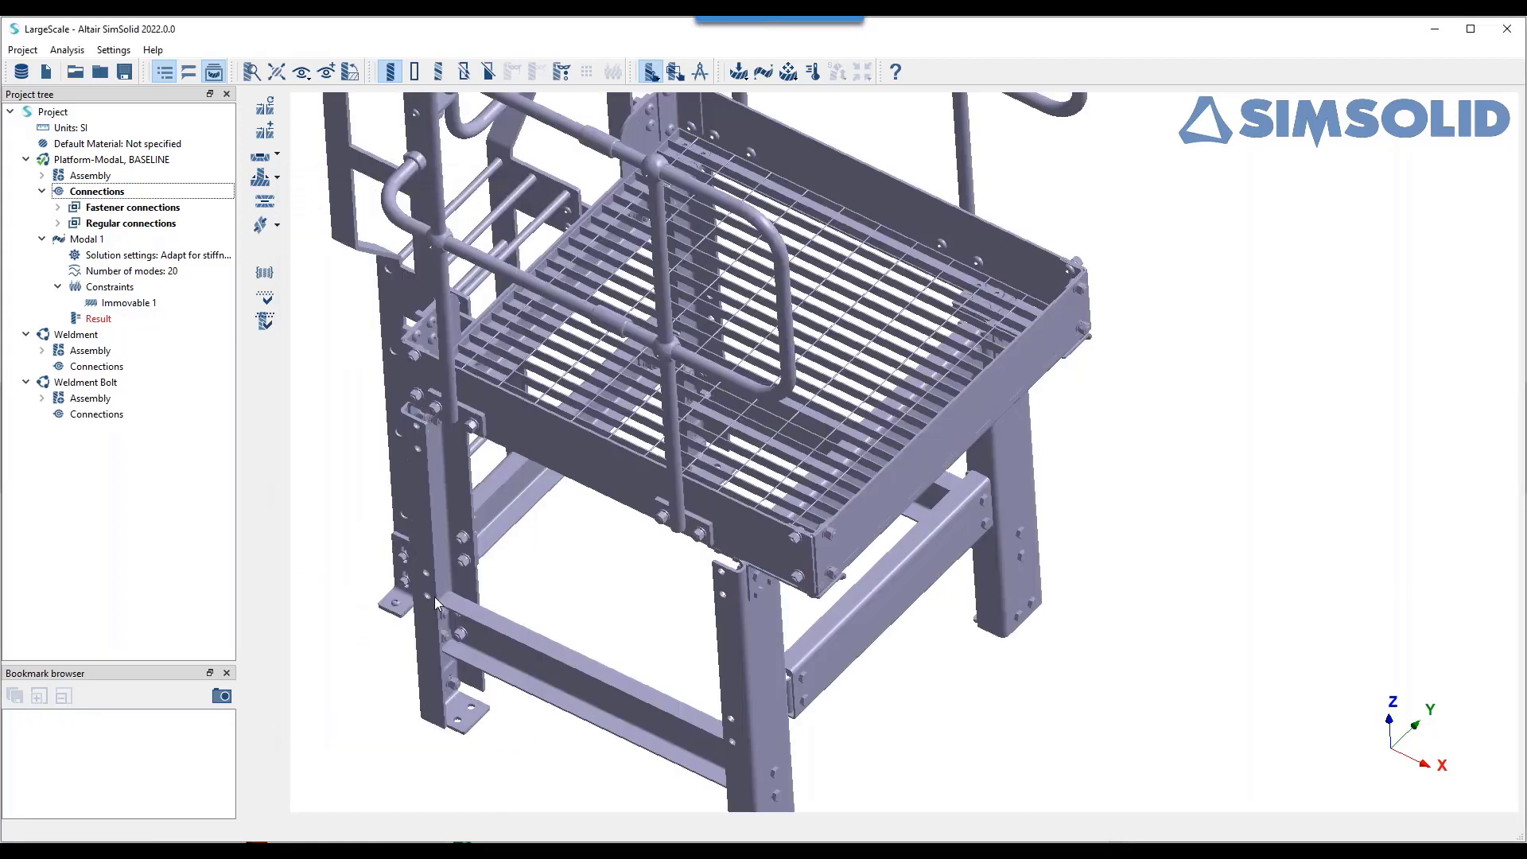
- Group the toe plate with the frame member beneath it and try to find connections using the default tolerances
click(274, 131)
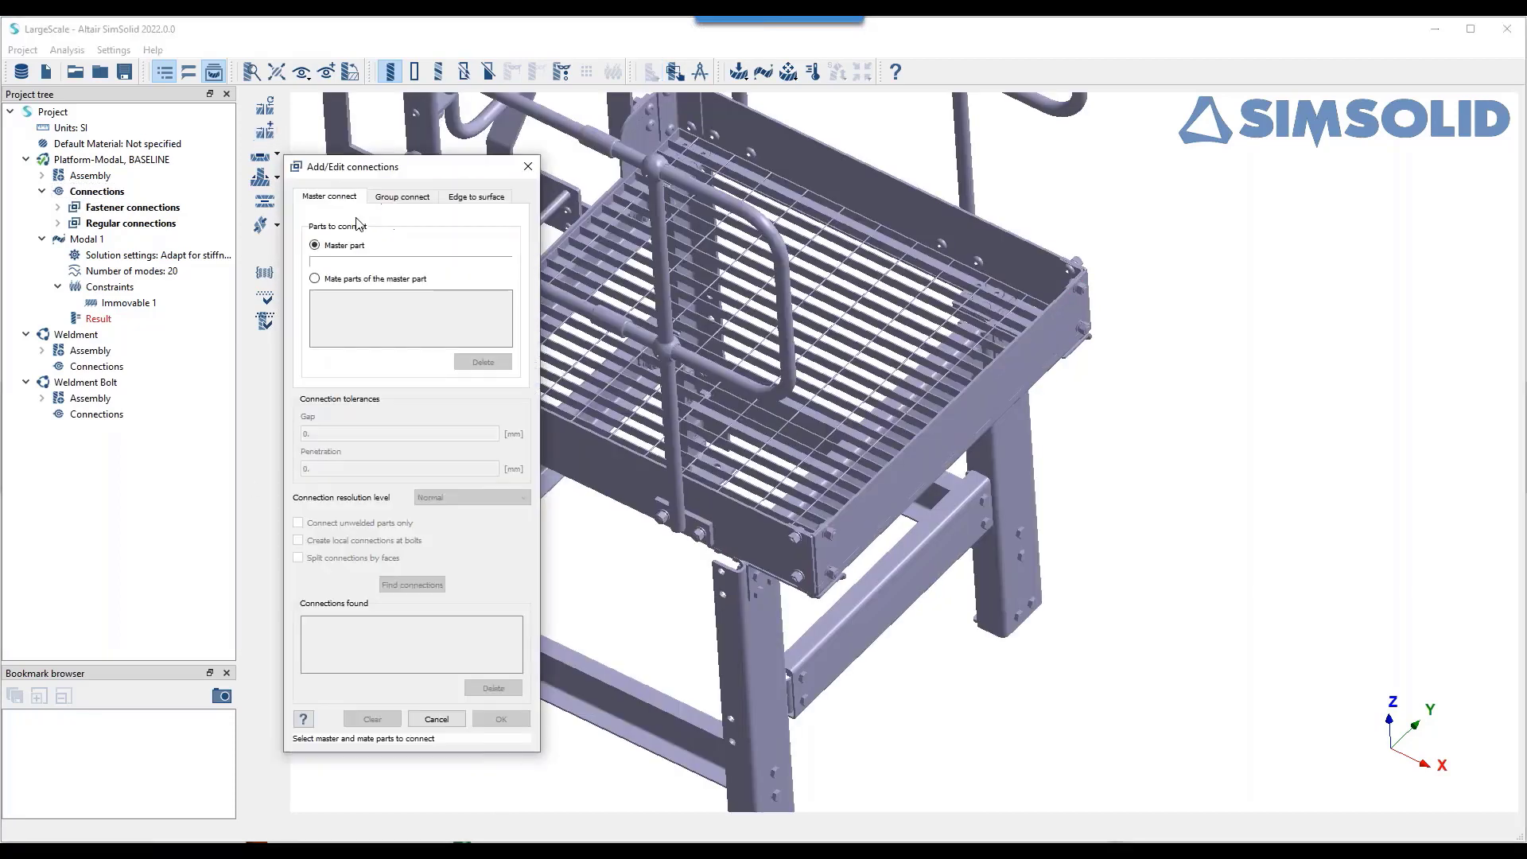
click(398, 198)
click(914, 459)
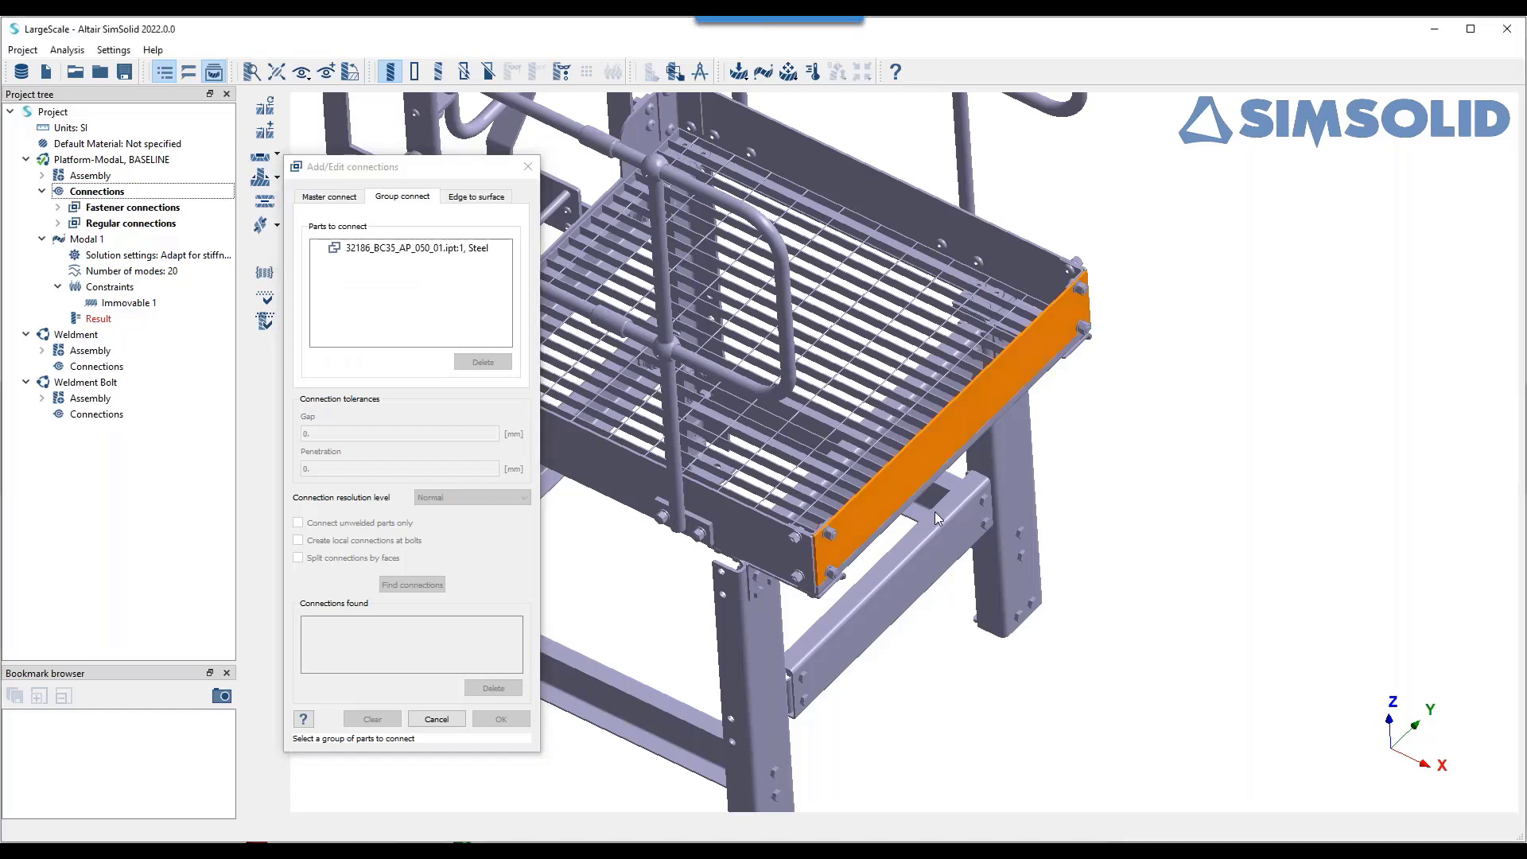
scroll(934, 512, up, 5)
click(931, 490)
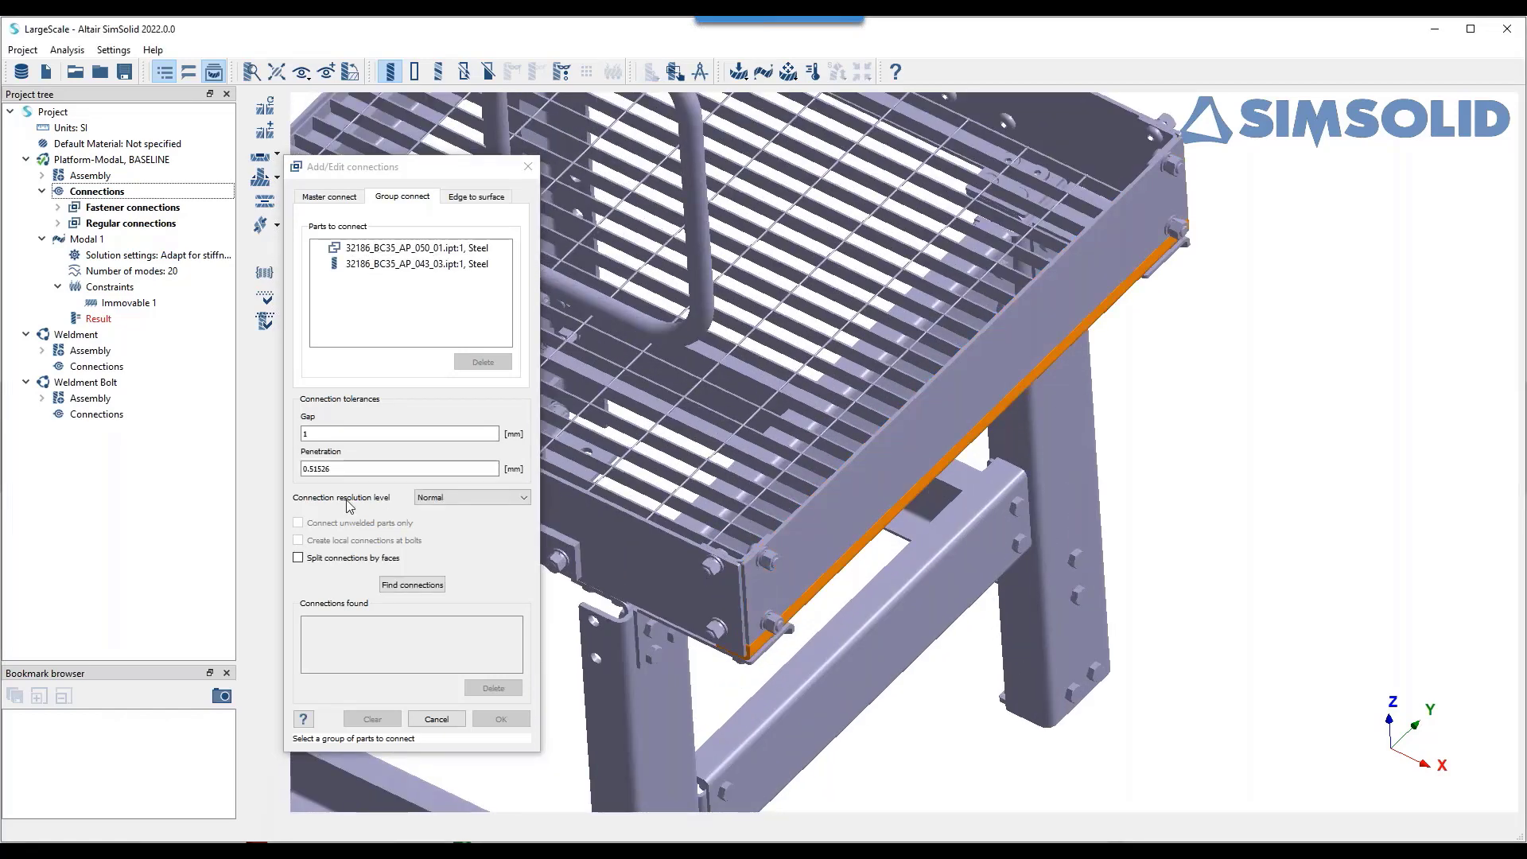
click(416, 587)
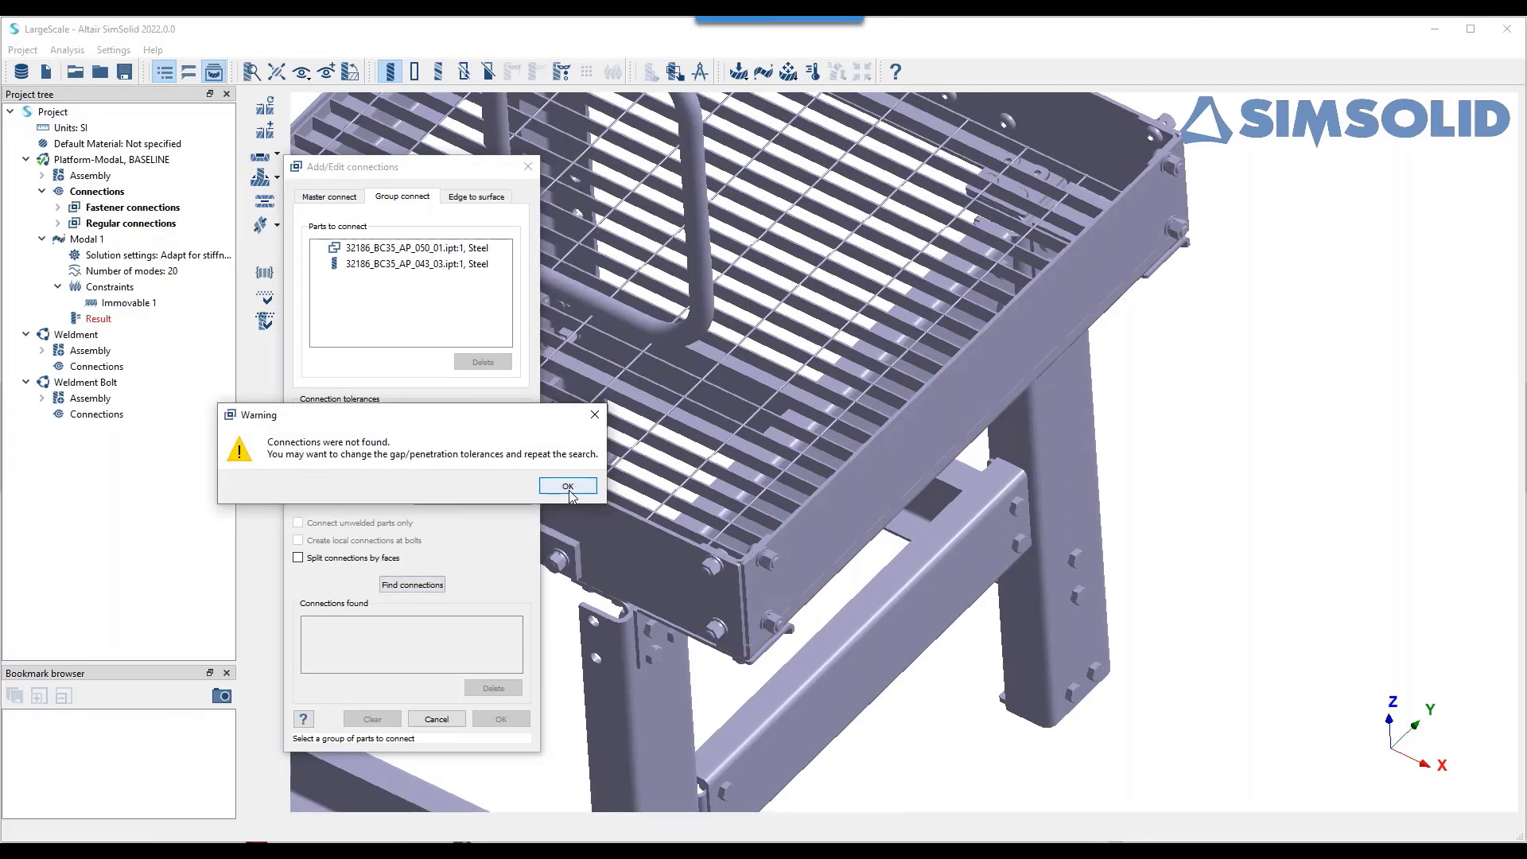
click(567, 488)
- Set the gap tolerance to 2 mm and find the connections between the toe plate and the frame member again
double_click(318, 434)
text(2)
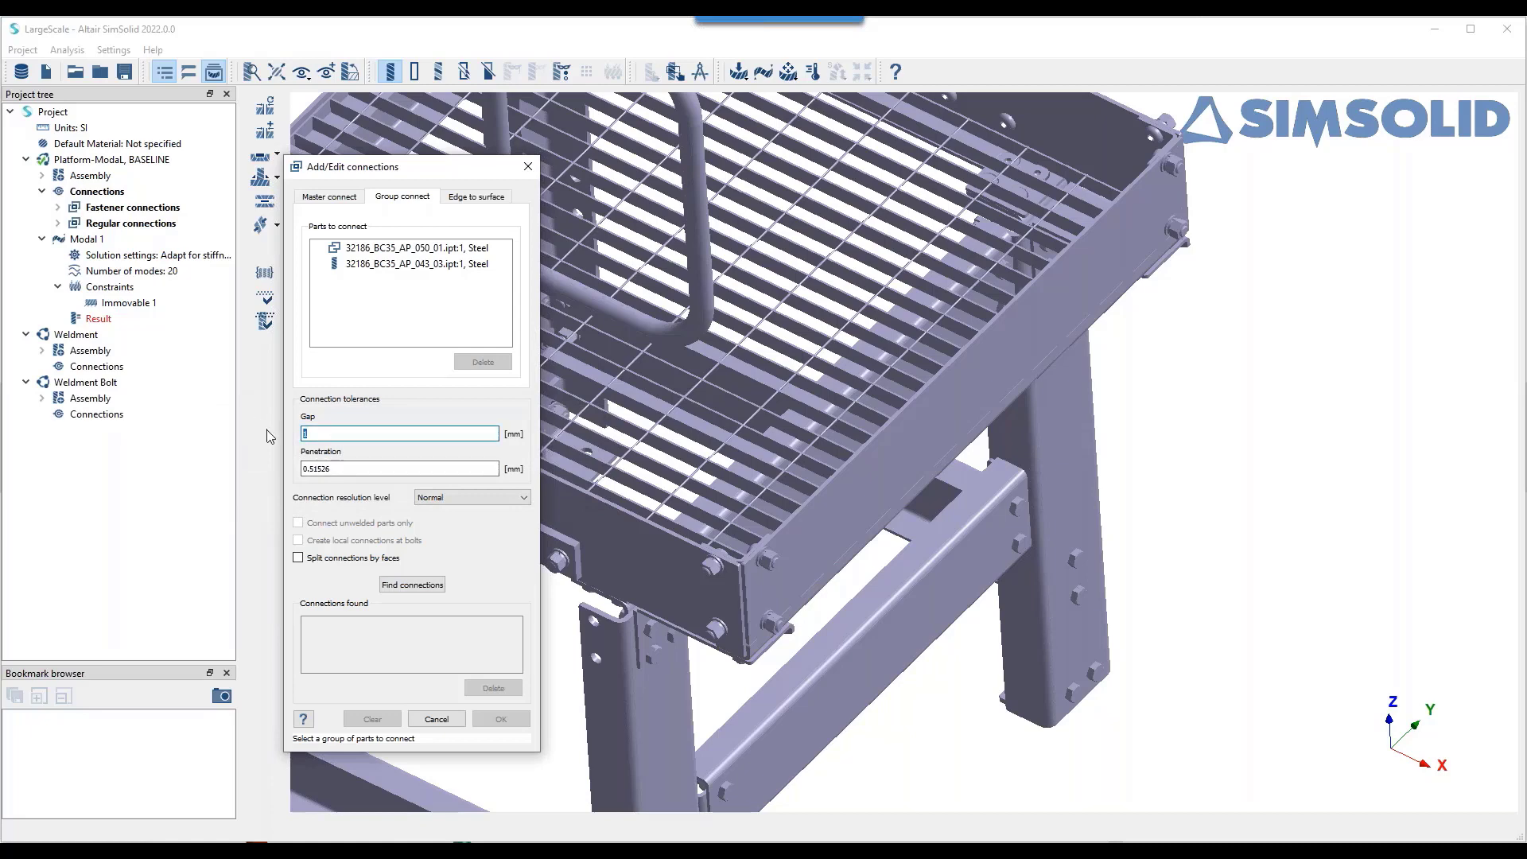
click(414, 586)
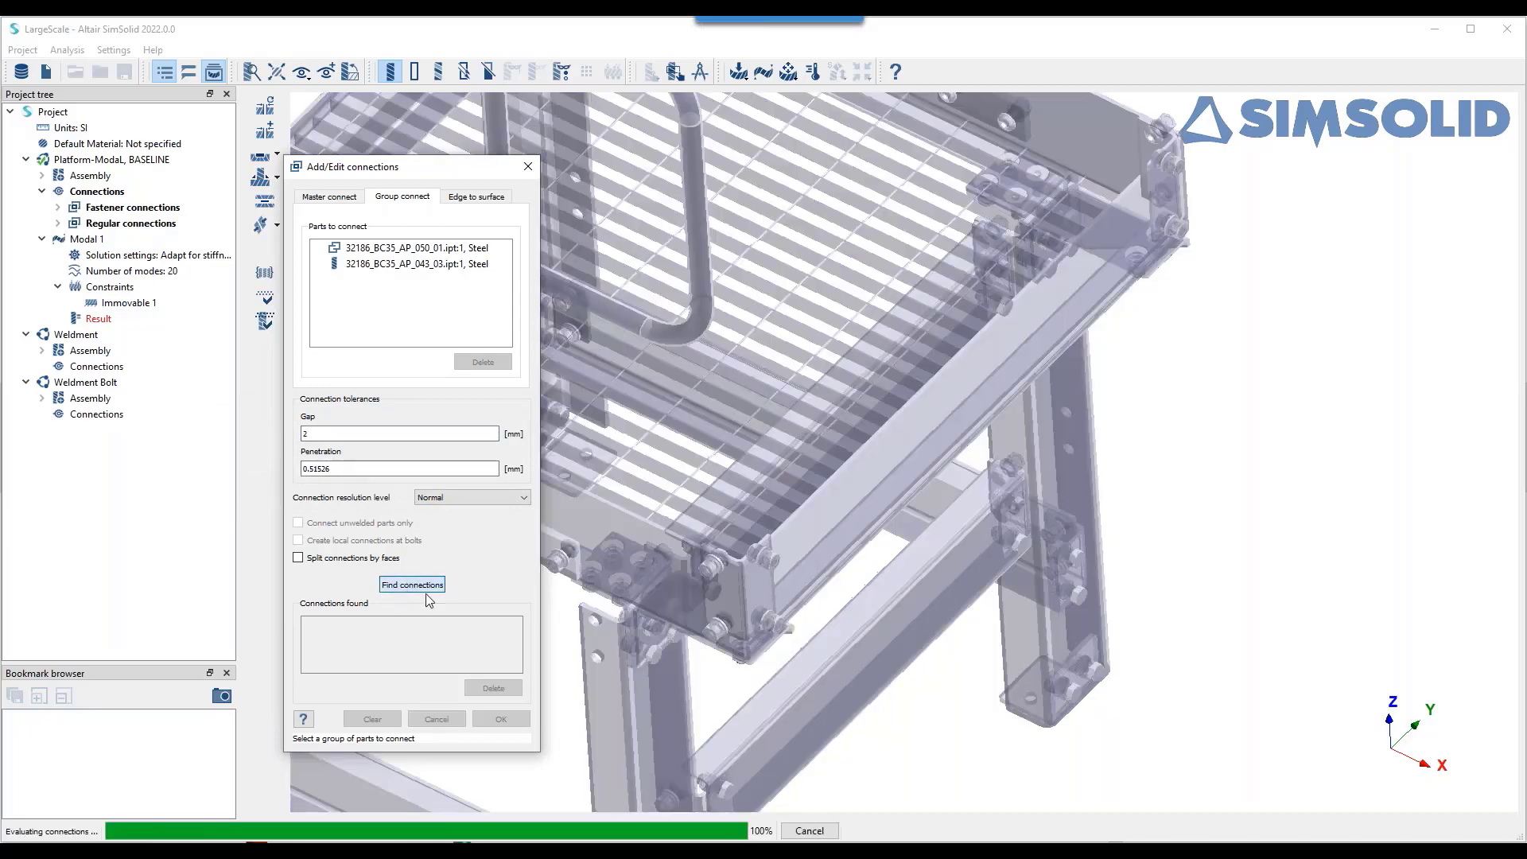
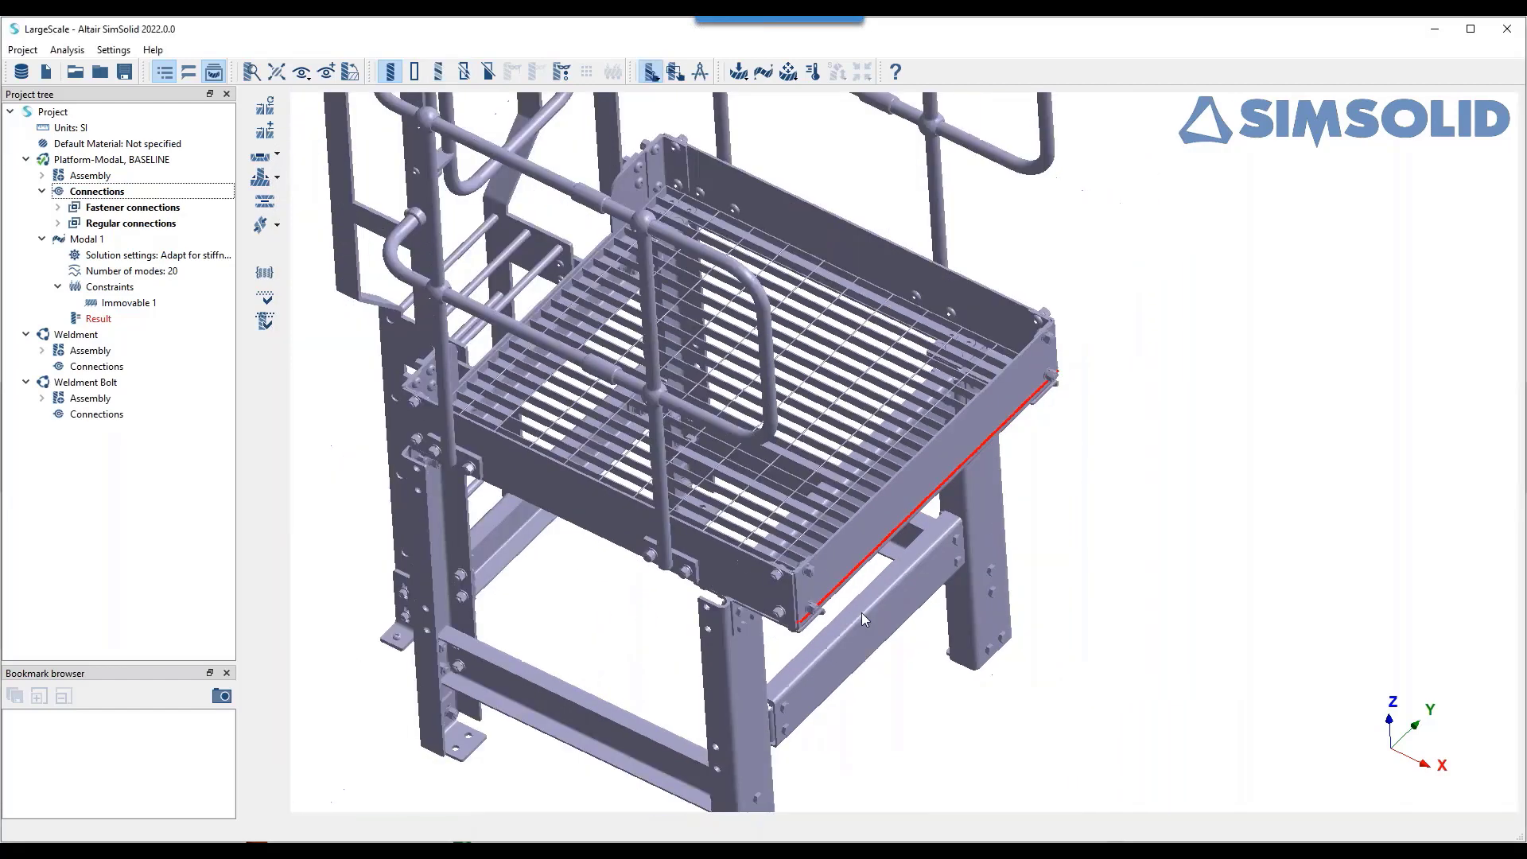
- Solve the platform's Modal 1 analysis again with the repaired connections
drag(808, 628, 1005, 580)
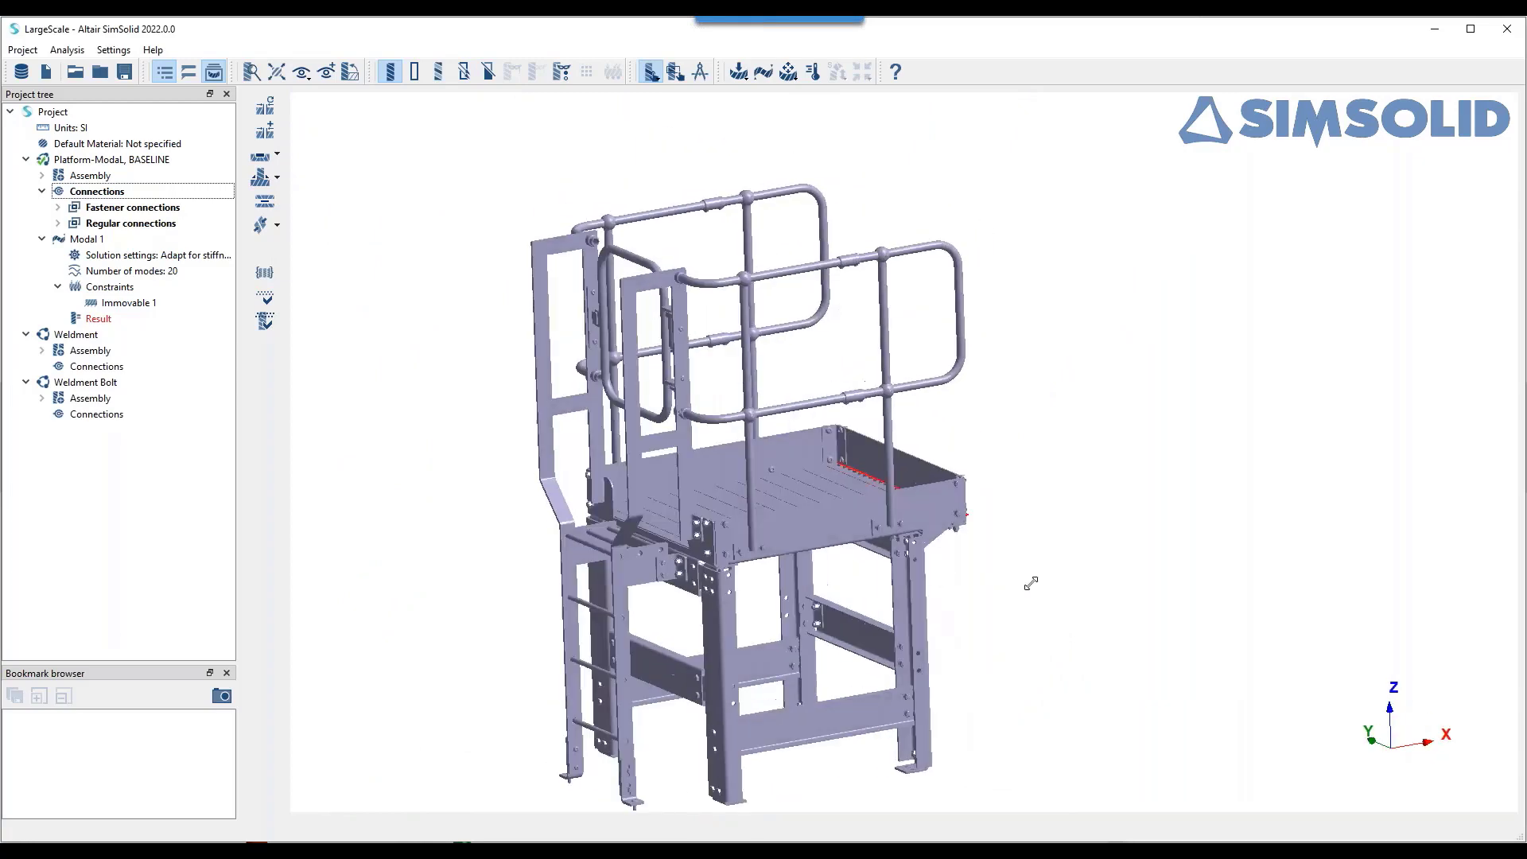
click(108, 319)
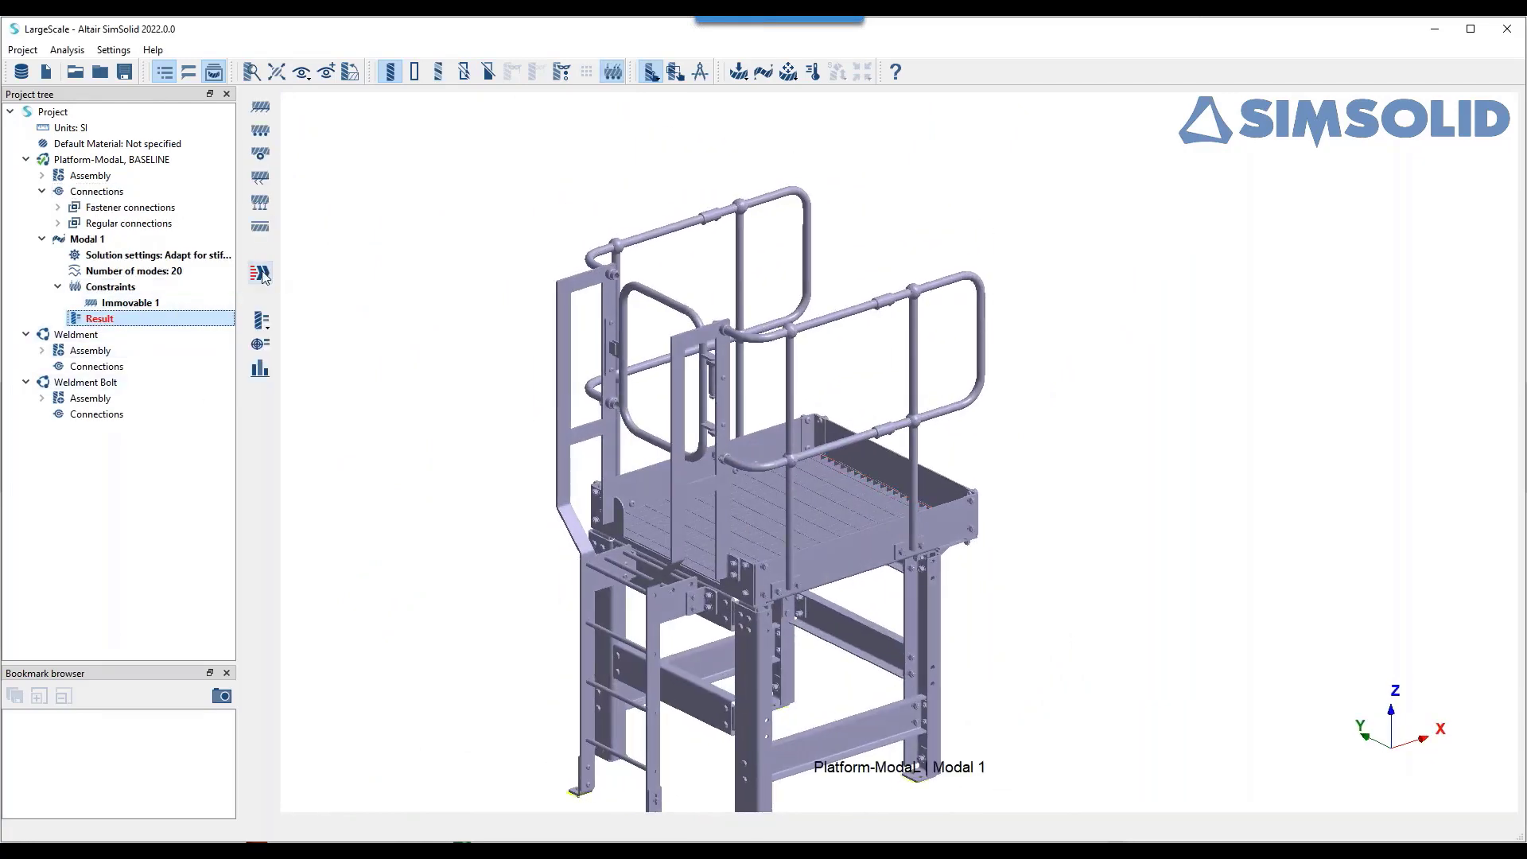
click(261, 274)
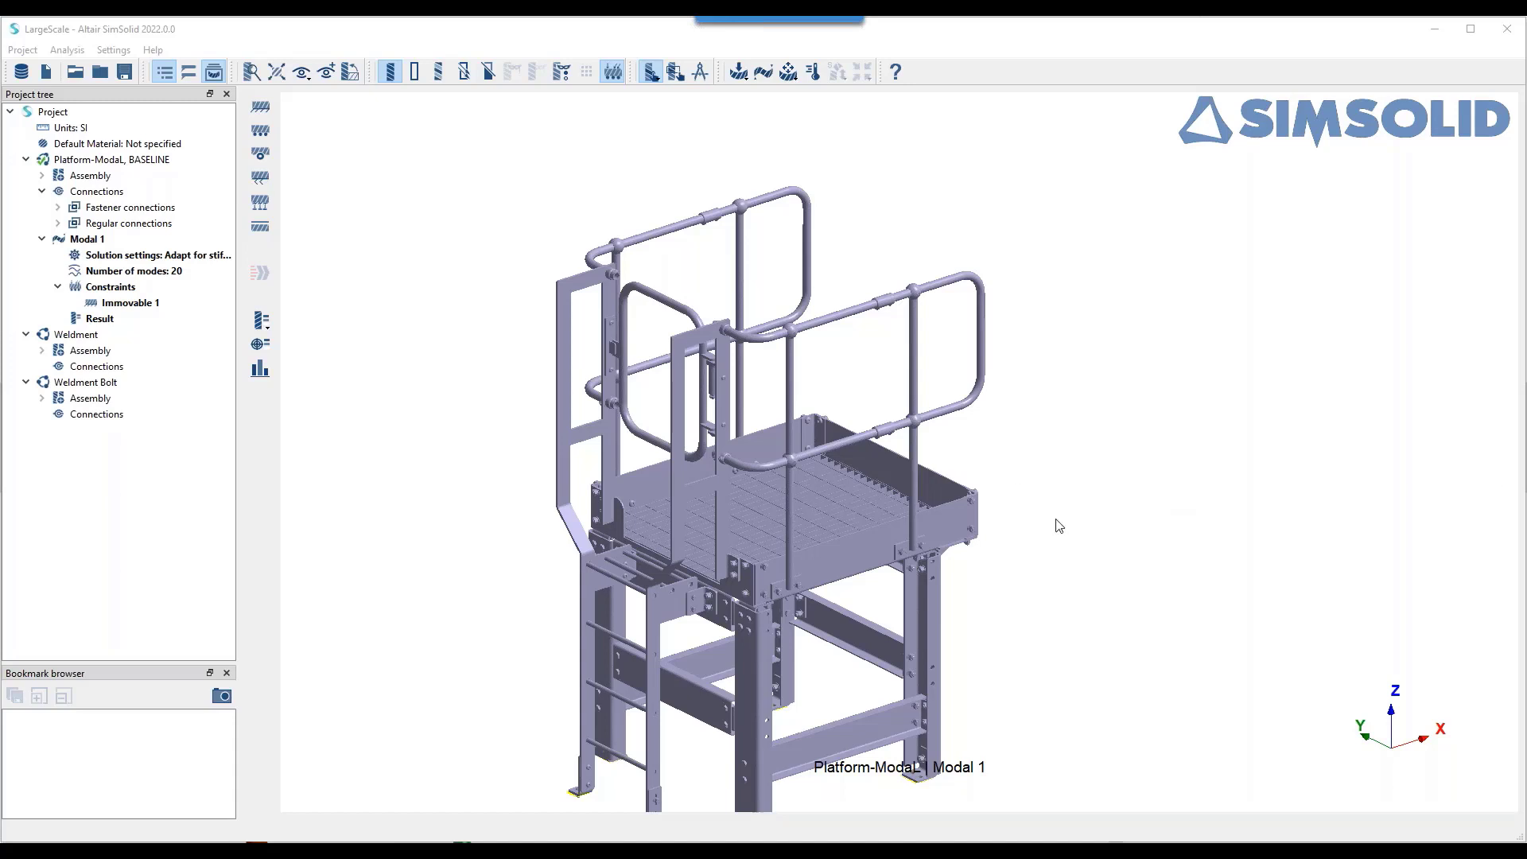
- Review the platform's displacement mode shapes from mode 1 through mode 17 and close the result display
right_drag(1070, 575, 962, 486)
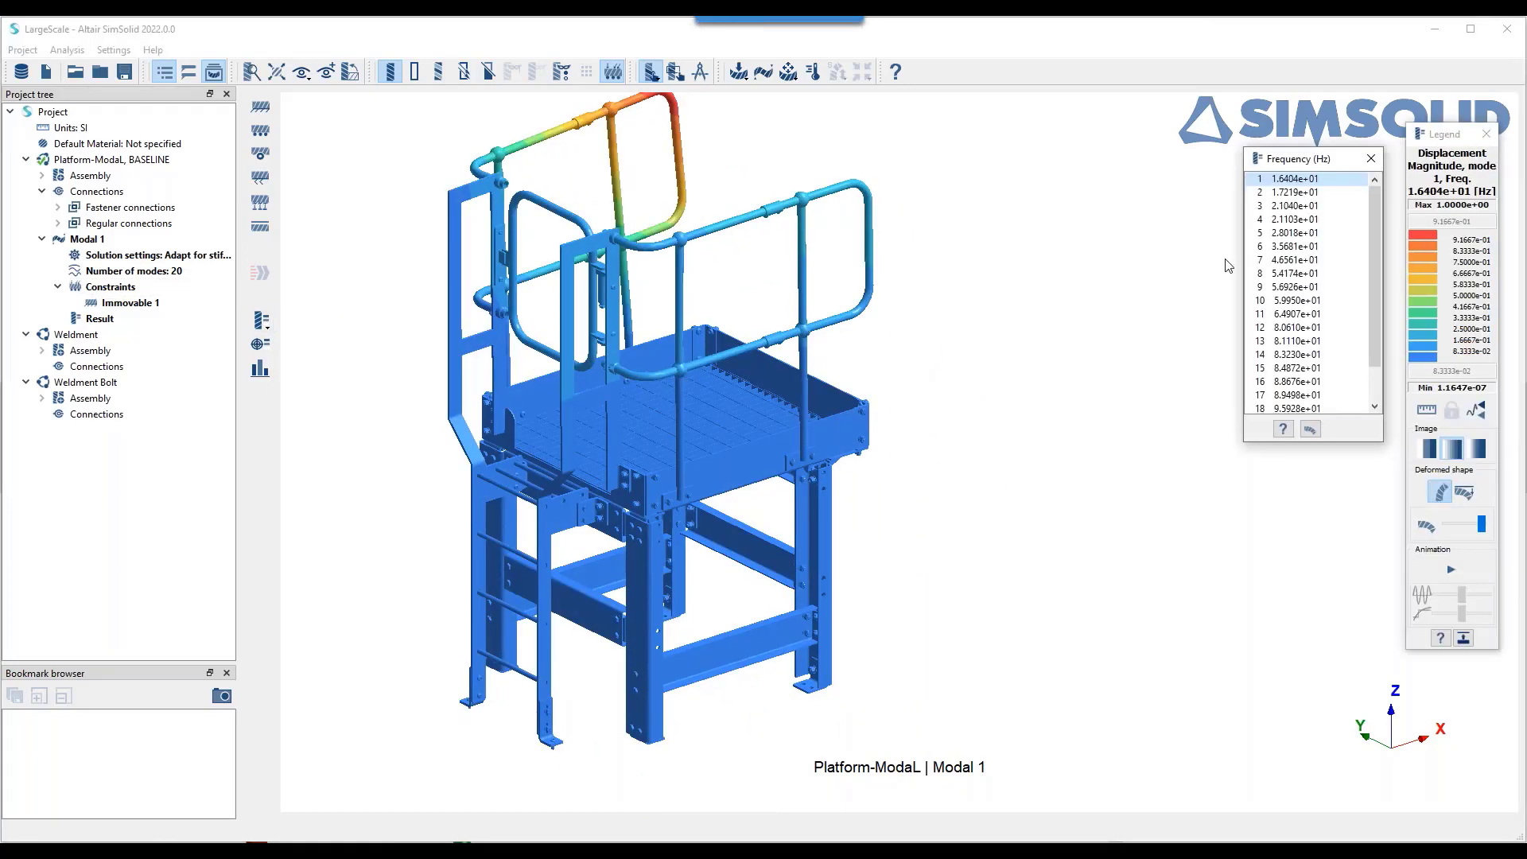
click(1301, 194)
key(Down)
key(Down)
key(Down)
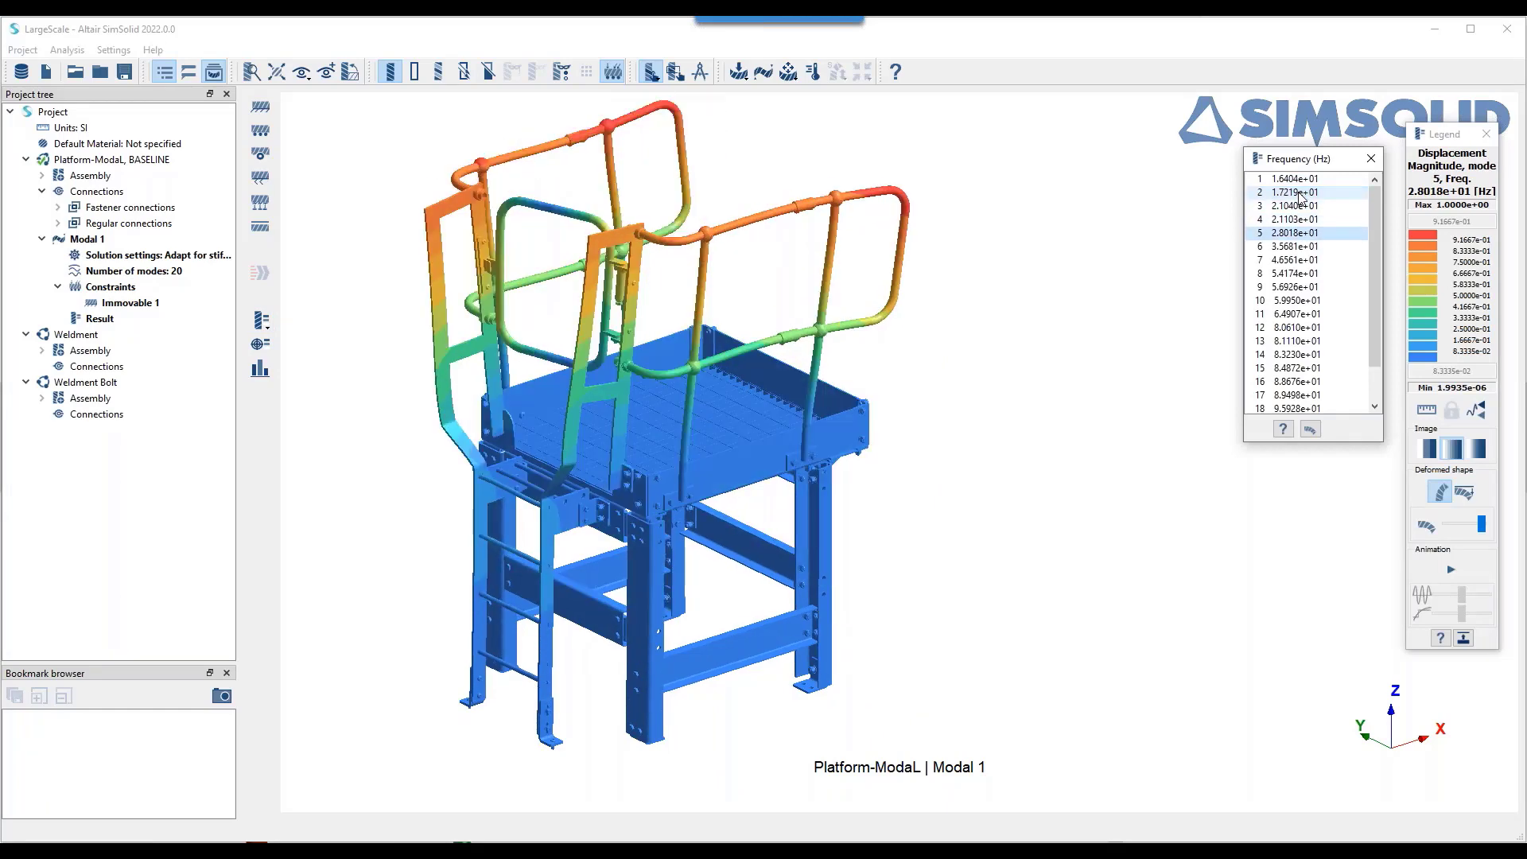
key(Down)
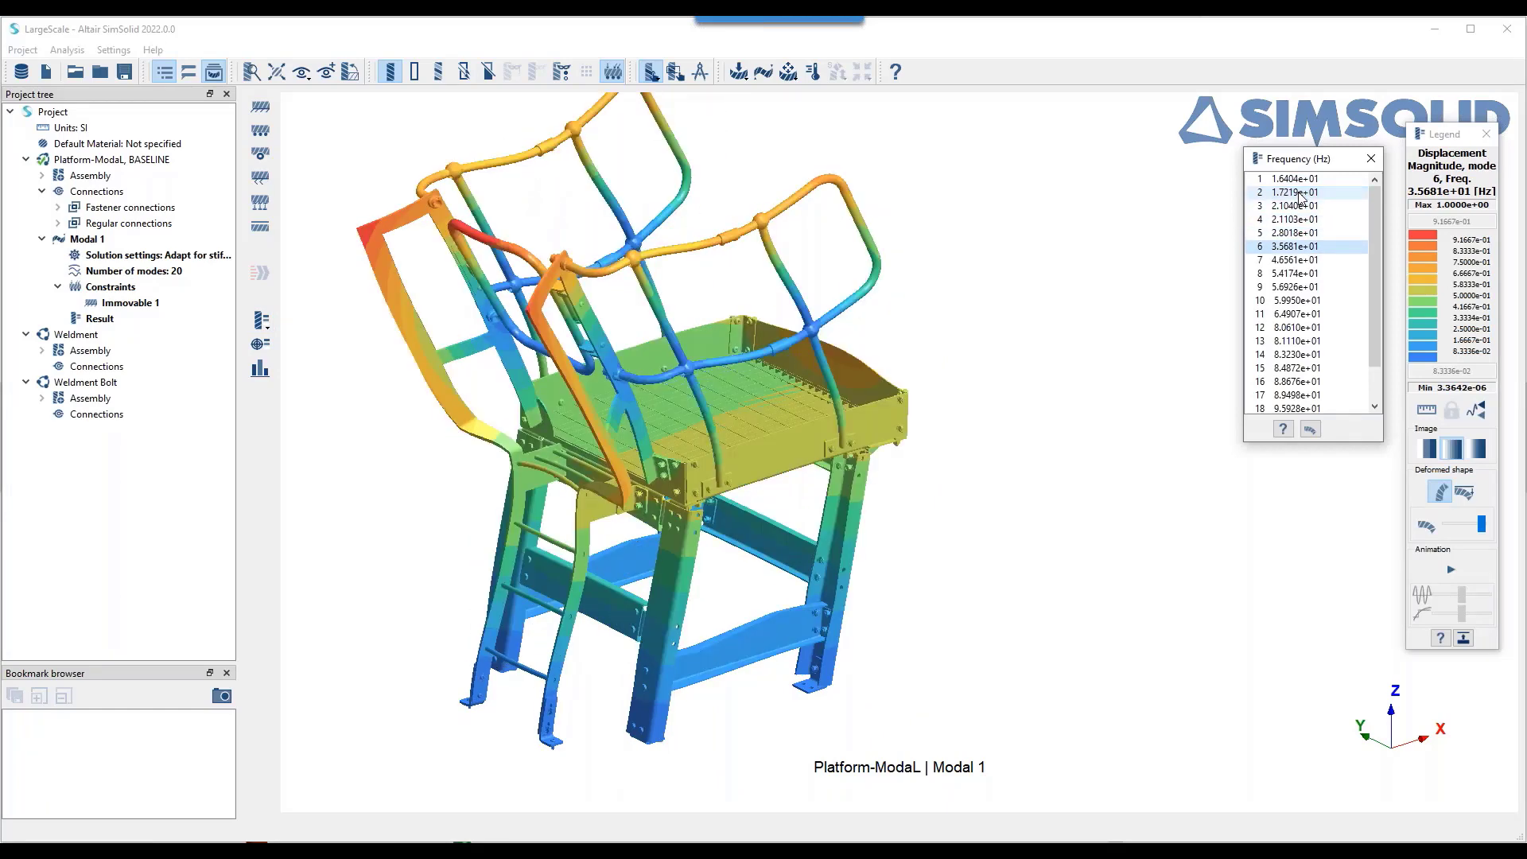
key(Down)
key(Down)
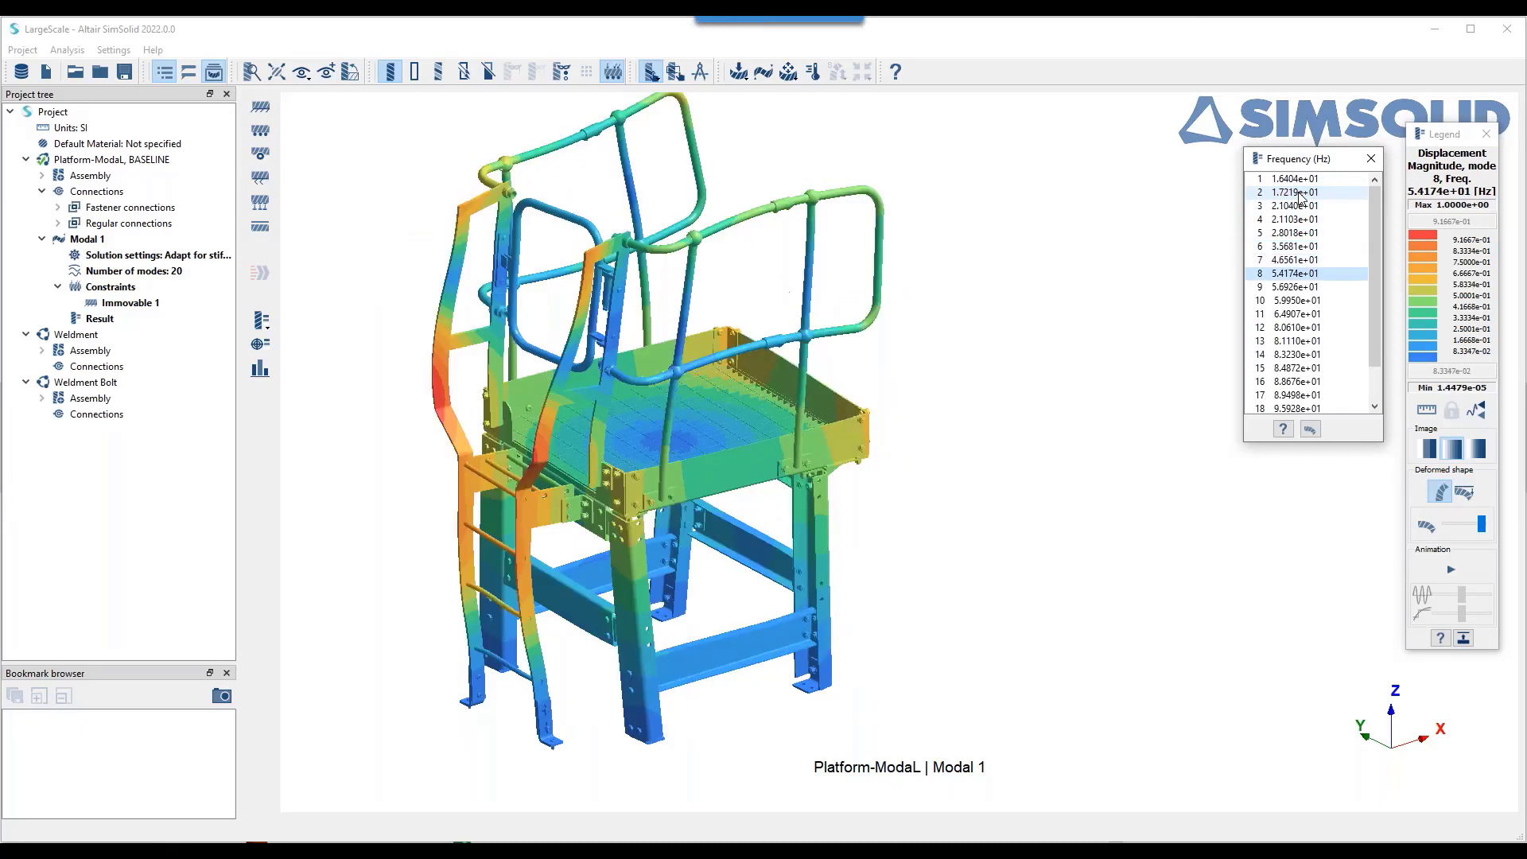
key(Down)
key(Down)
key(Down)
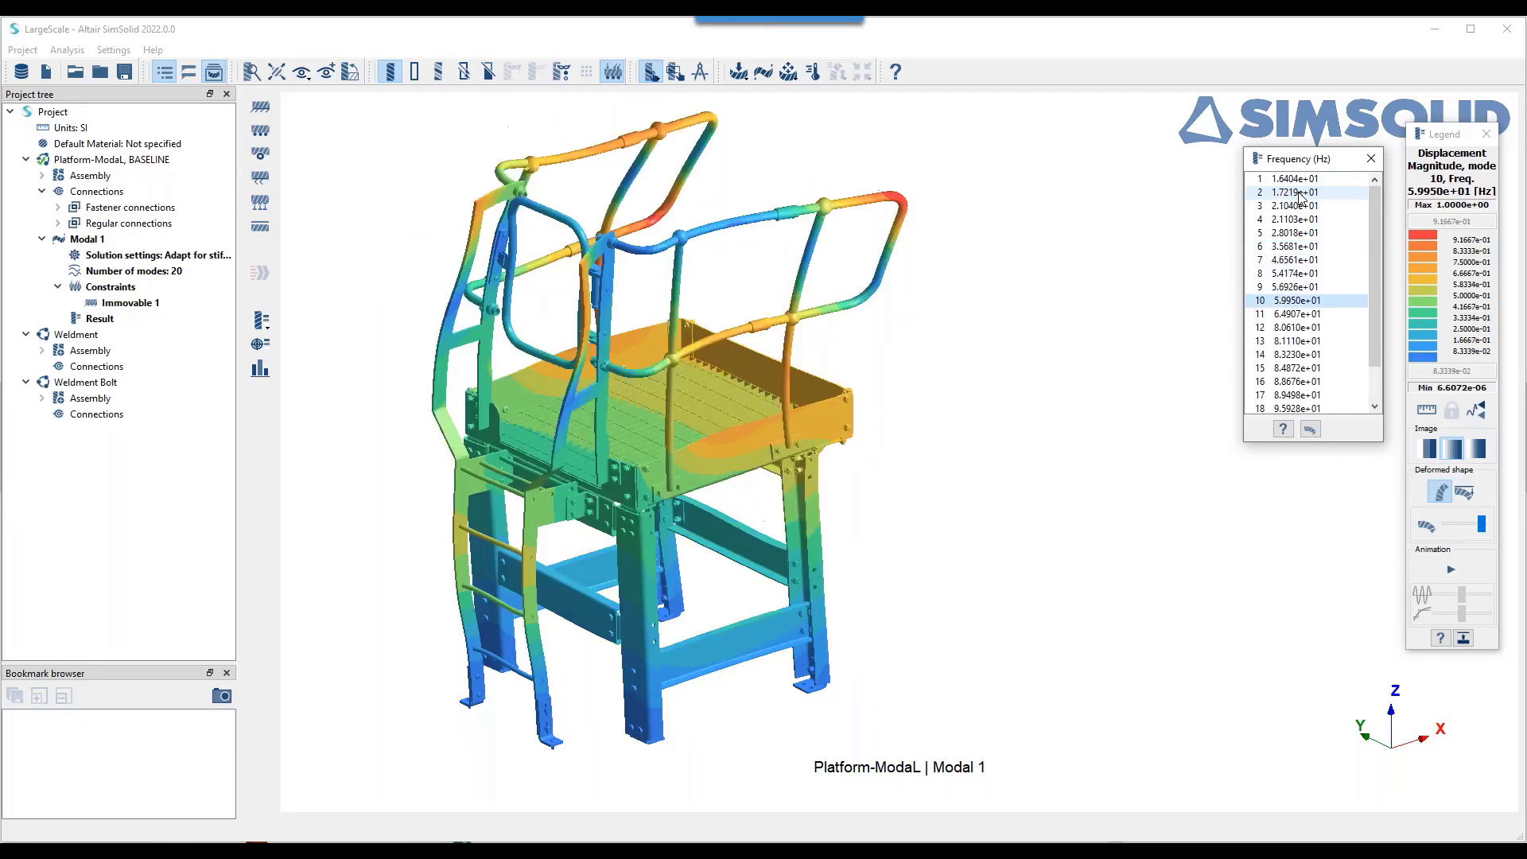
key(Down)
key(Down)
key(Down)
key(Down)
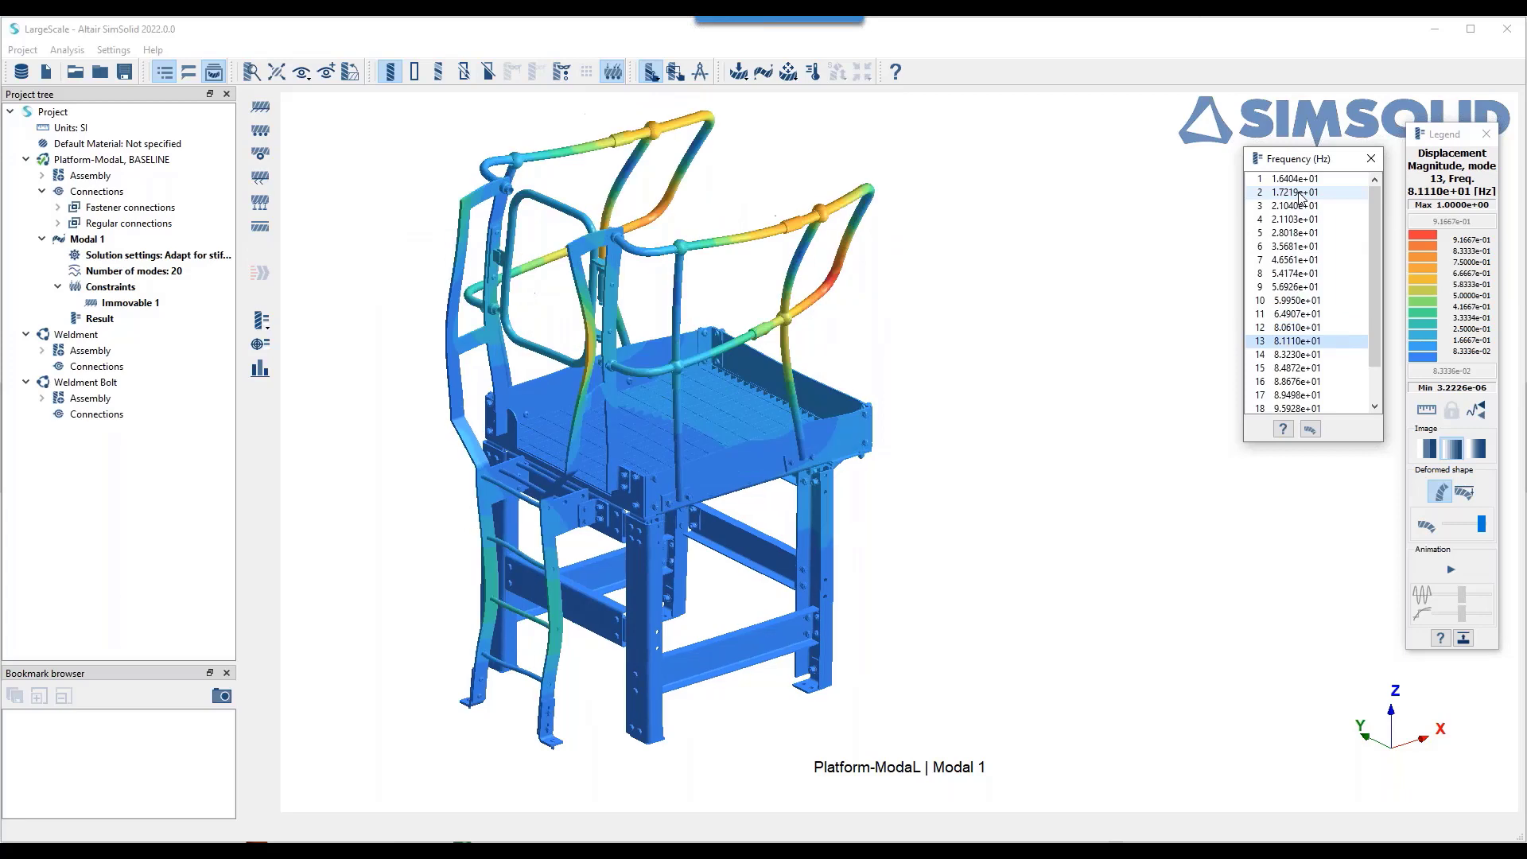
key(Down)
key(Down)
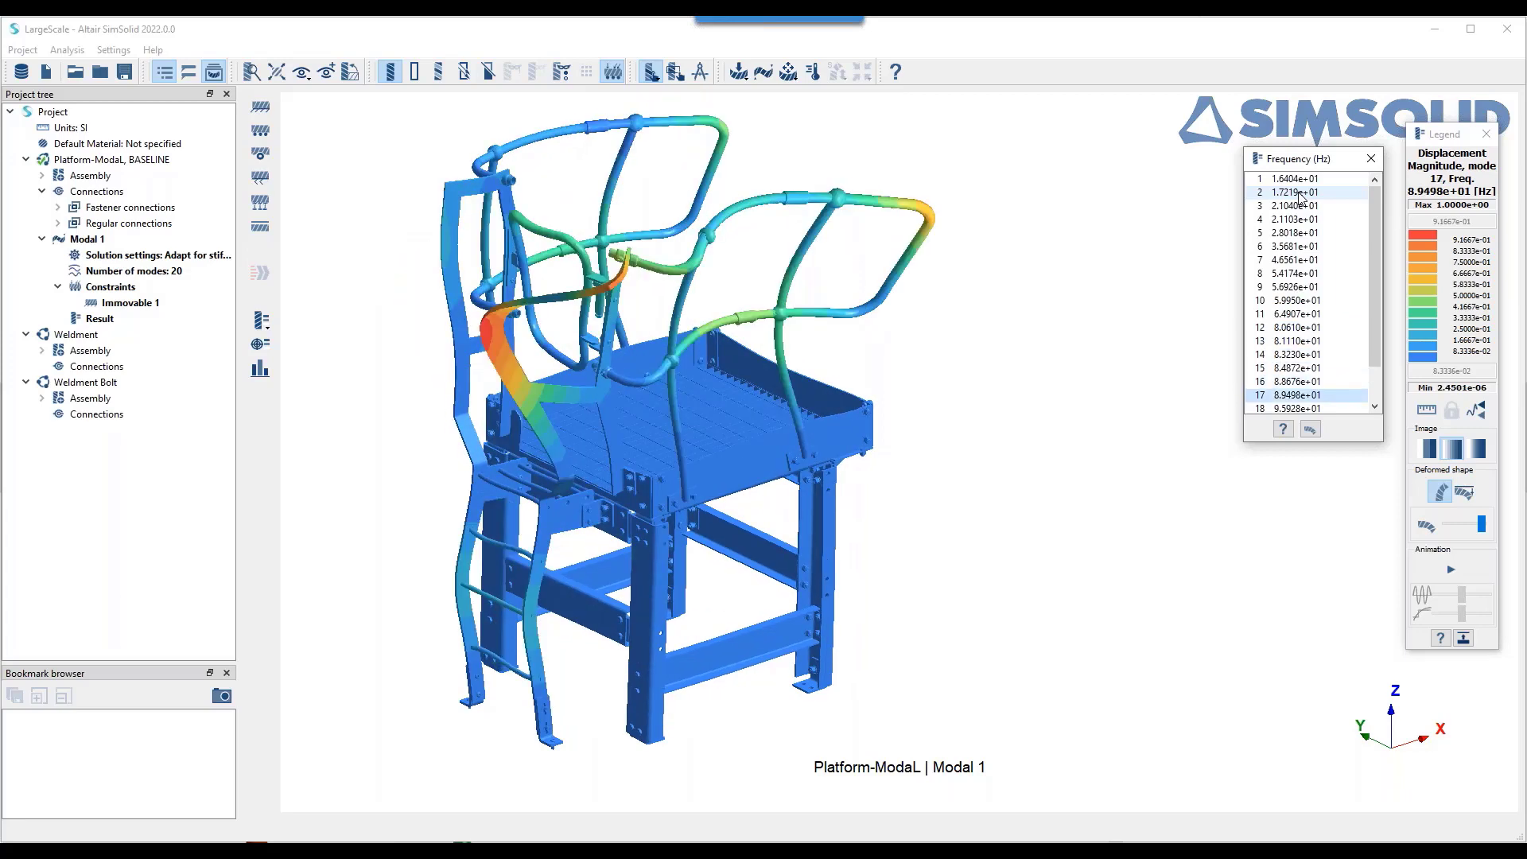
click(1489, 136)
click(1489, 135)
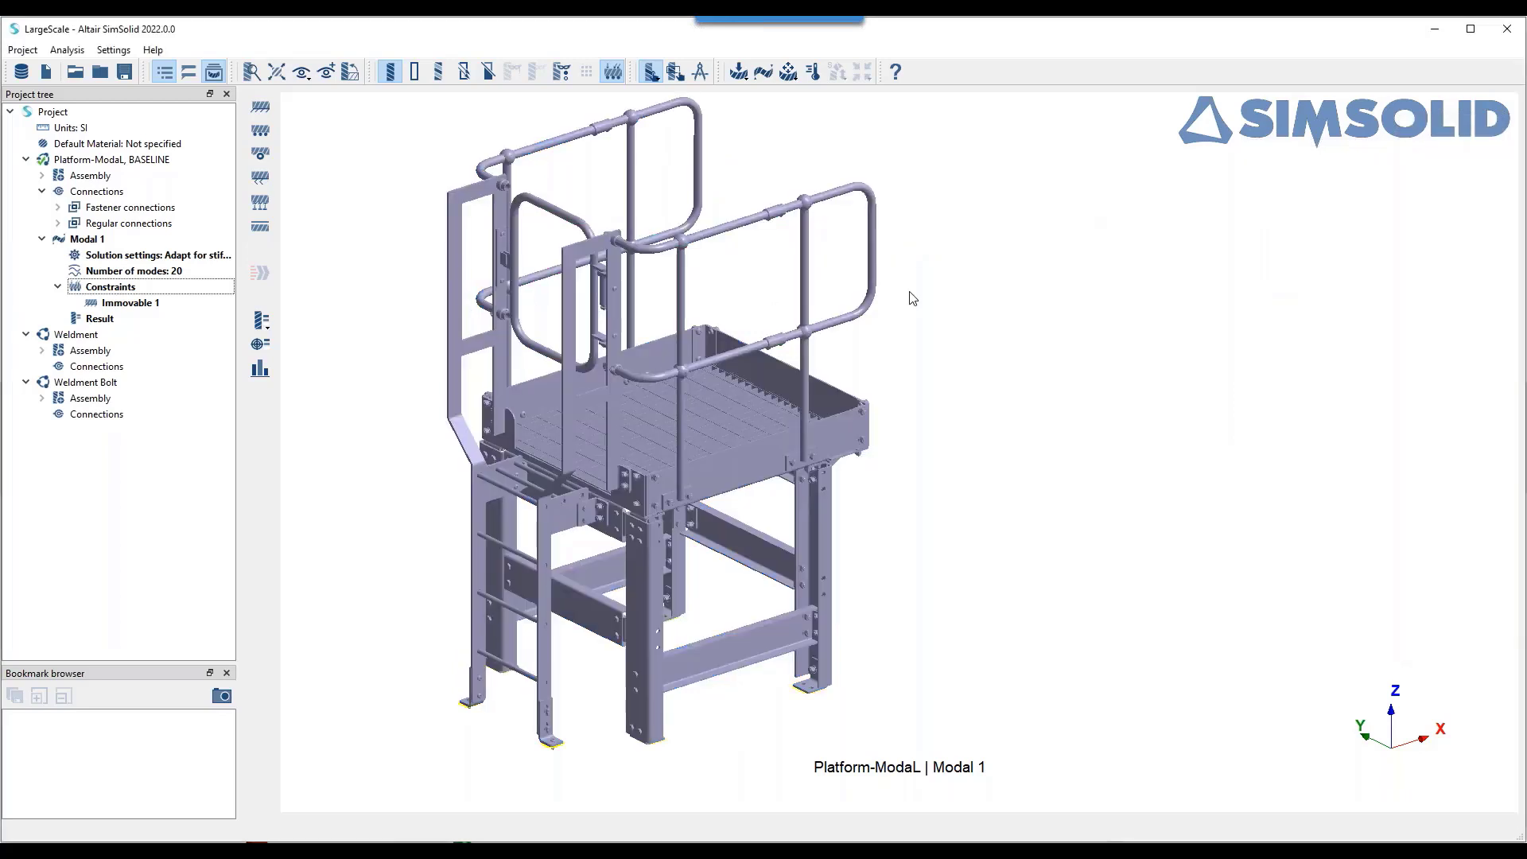
- Open the Weldment design study and show the reel's parts in individual colours
click(77, 335)
click(275, 74)
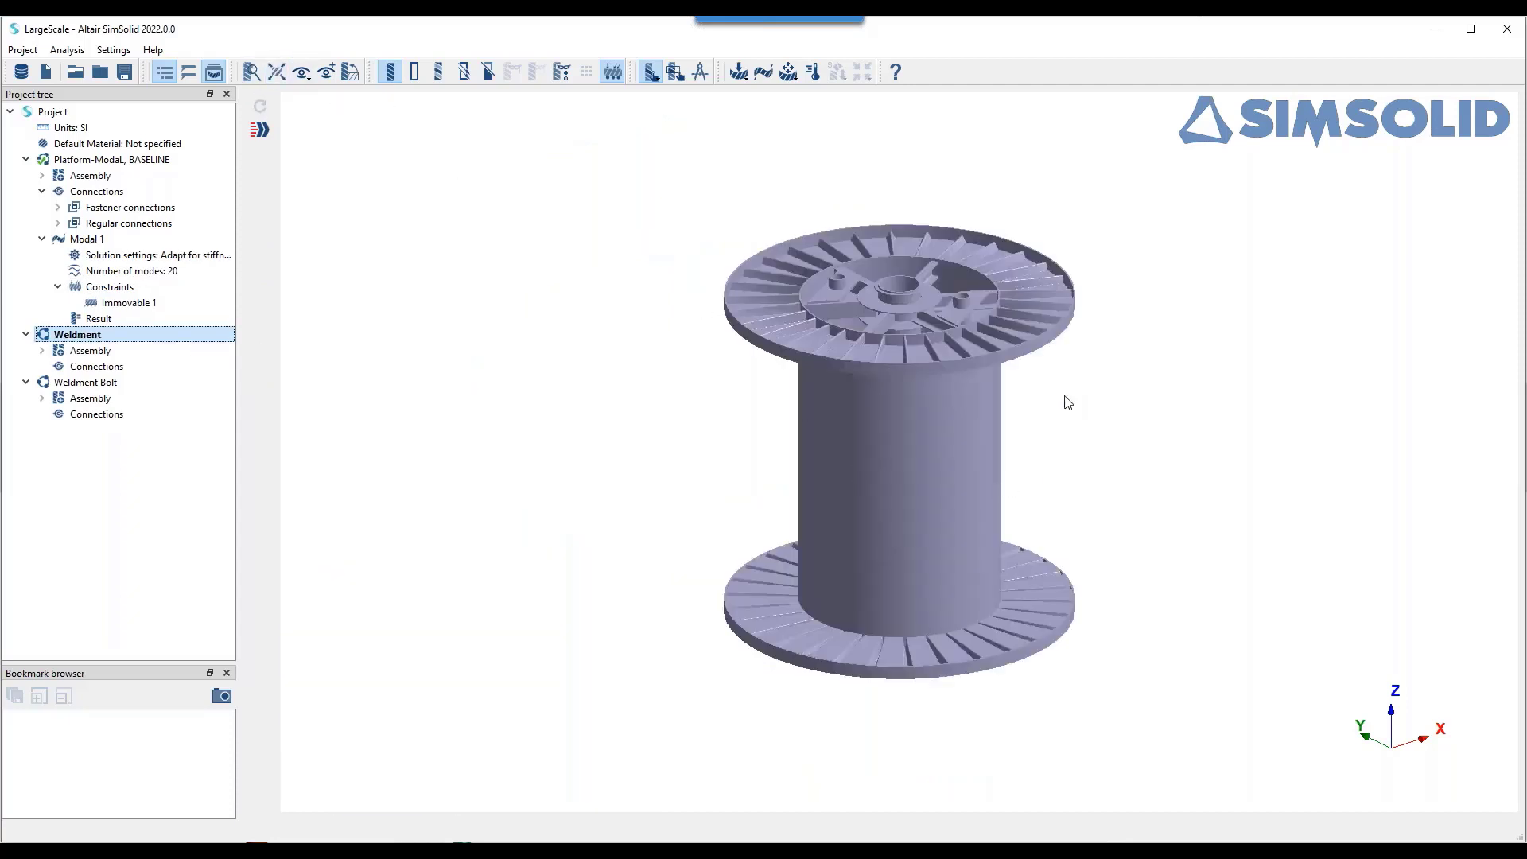
drag(1057, 382, 1042, 418)
drag(1075, 358, 602, 34)
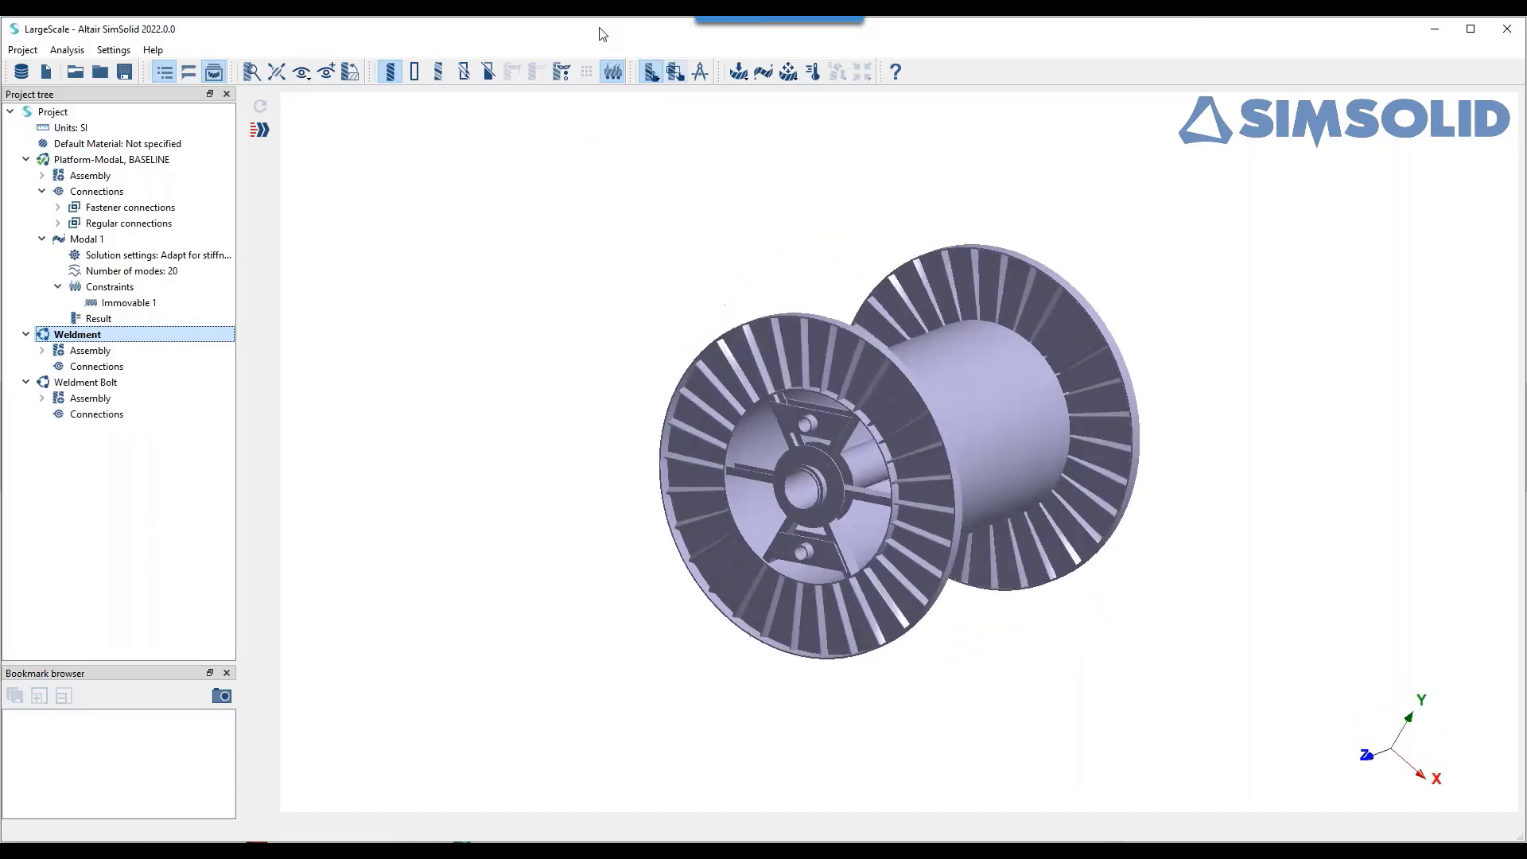
click(438, 73)
- Examine the nameplate on the reel's hub and review the Weldment's smallest parts by volume
drag(995, 523, 963, 408)
scroll(814, 441, up, 8)
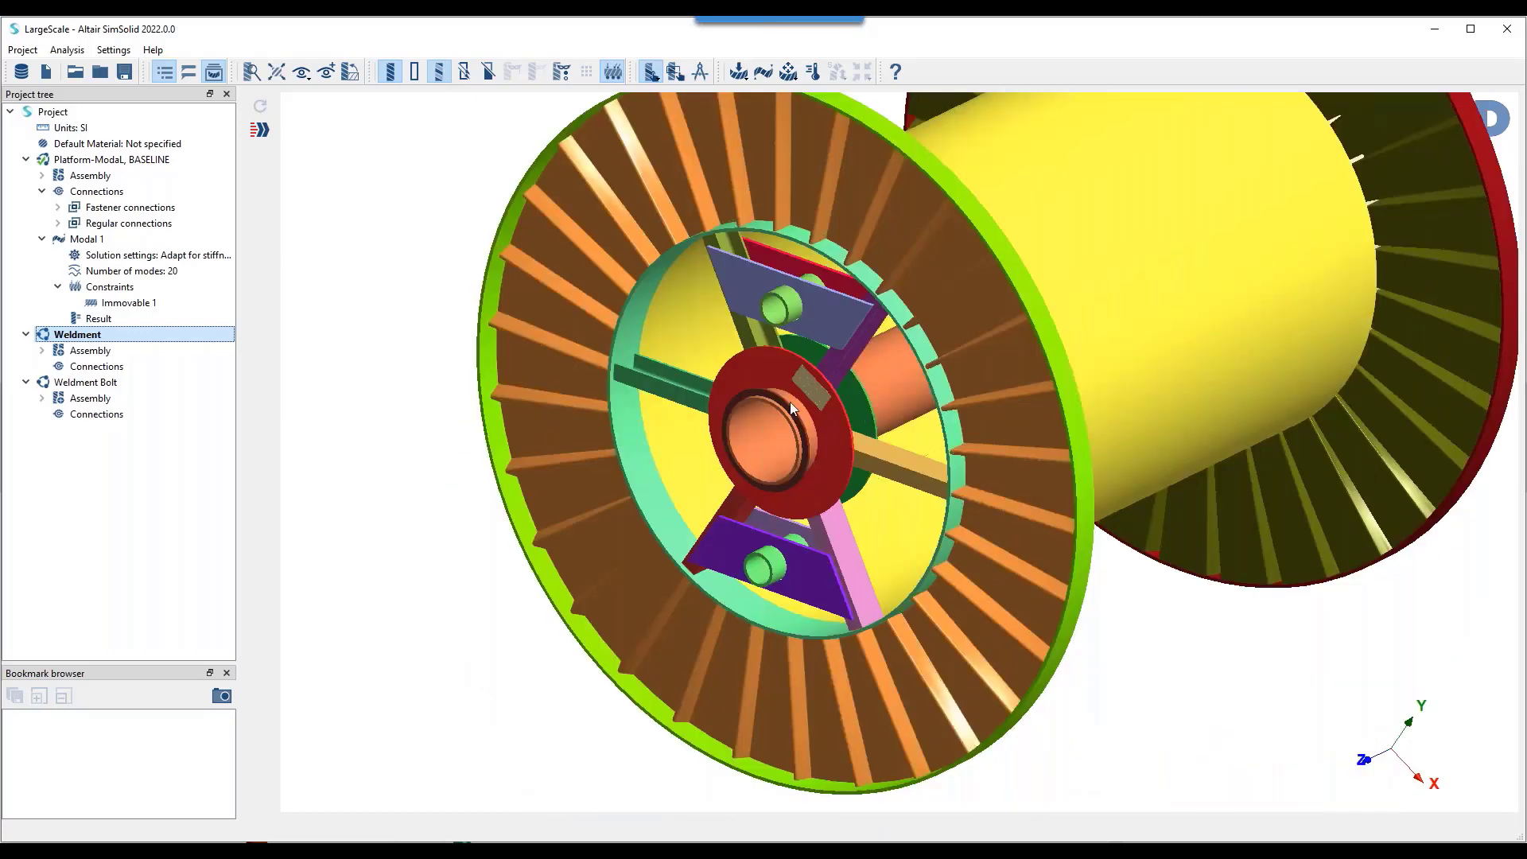
scroll(790, 403, up, 10)
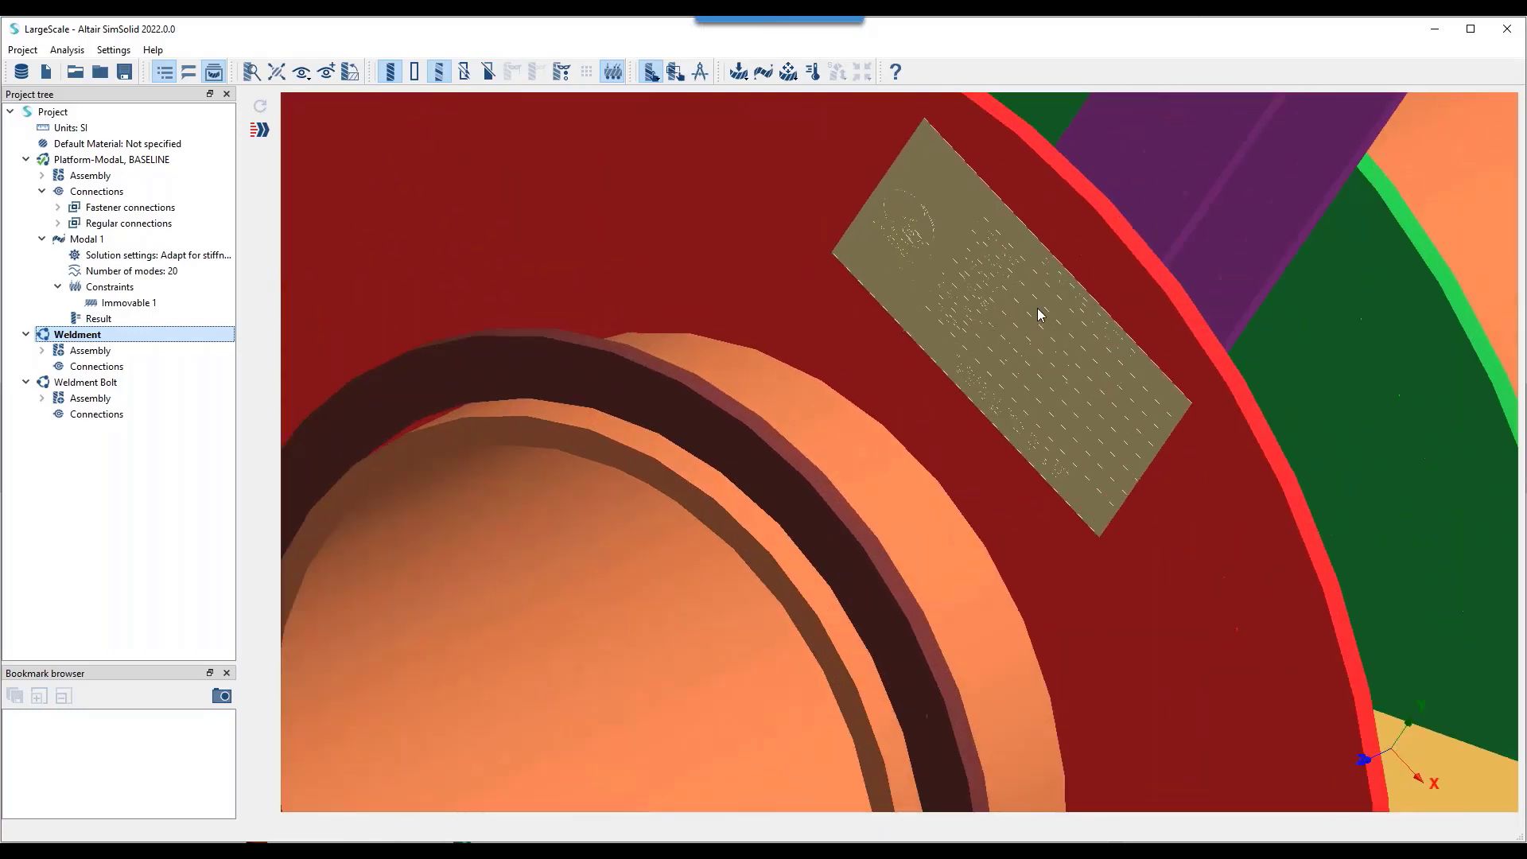
scroll(1043, 380, down, 10)
scroll(1084, 427, down, 6)
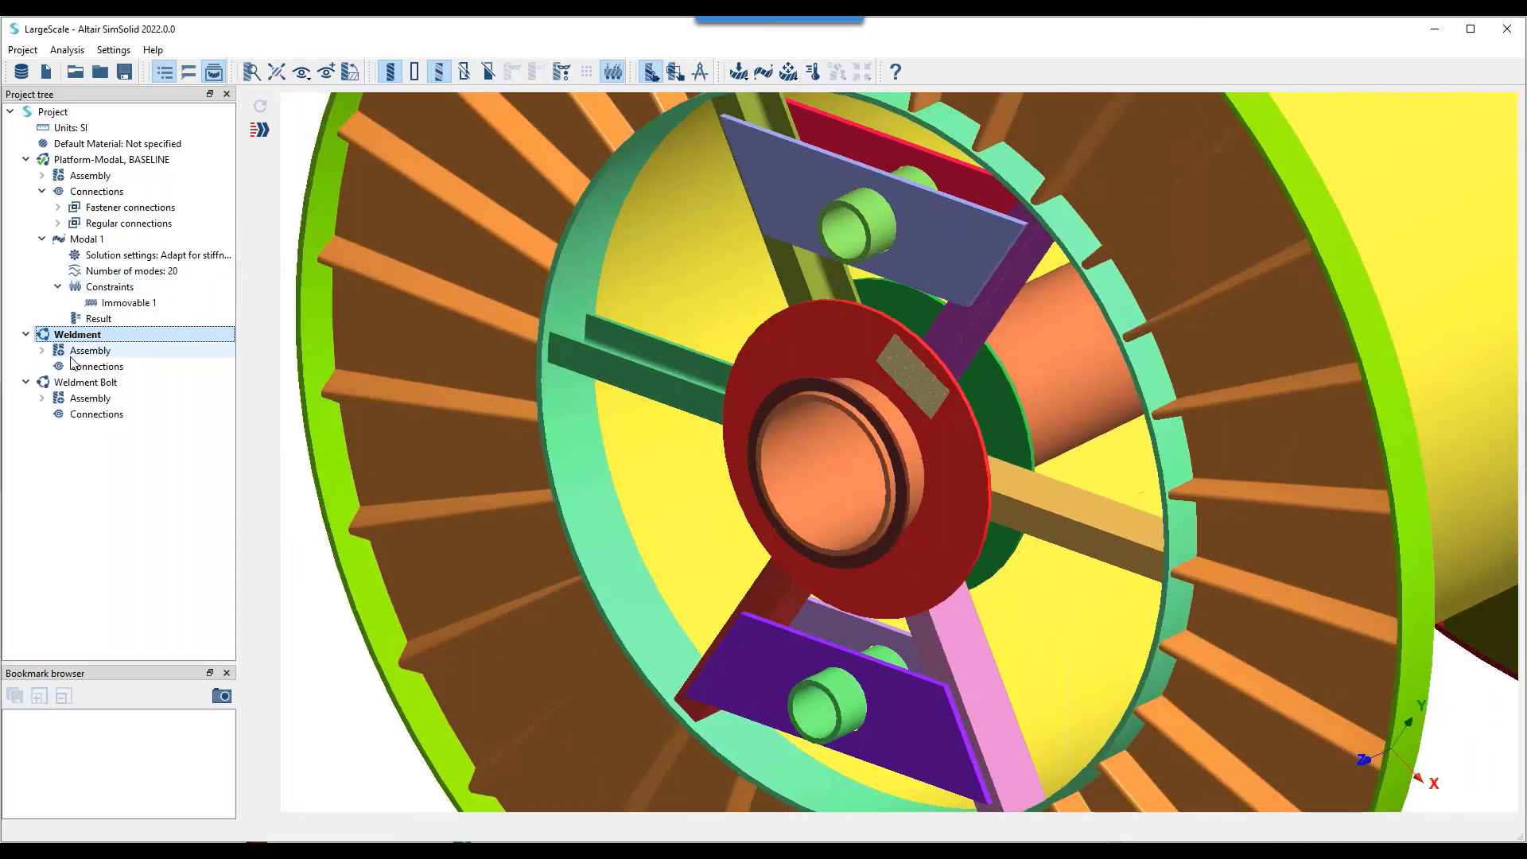
click(74, 354)
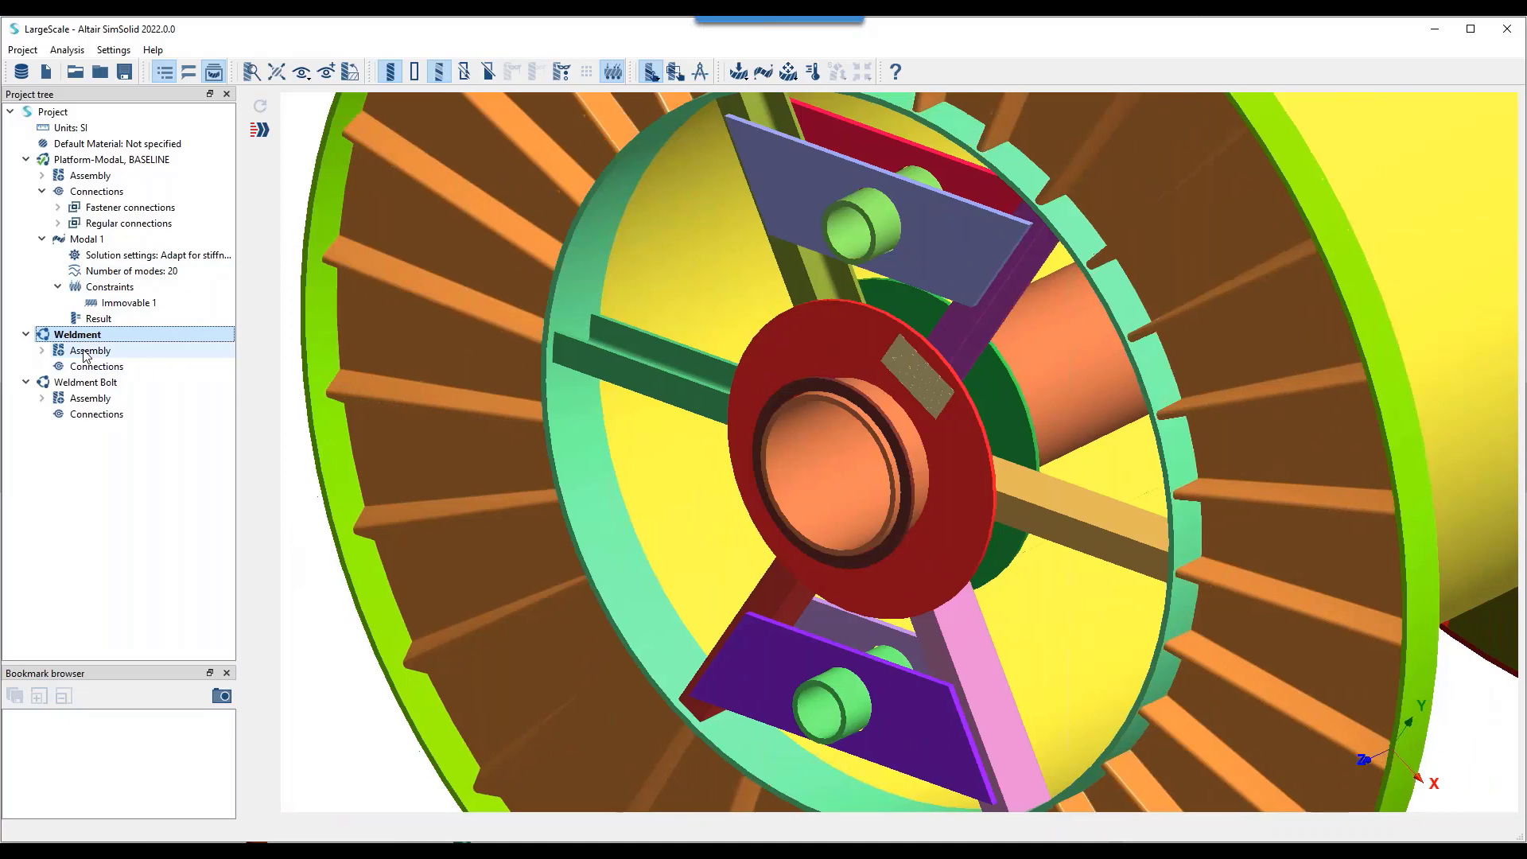
click(275, 277)
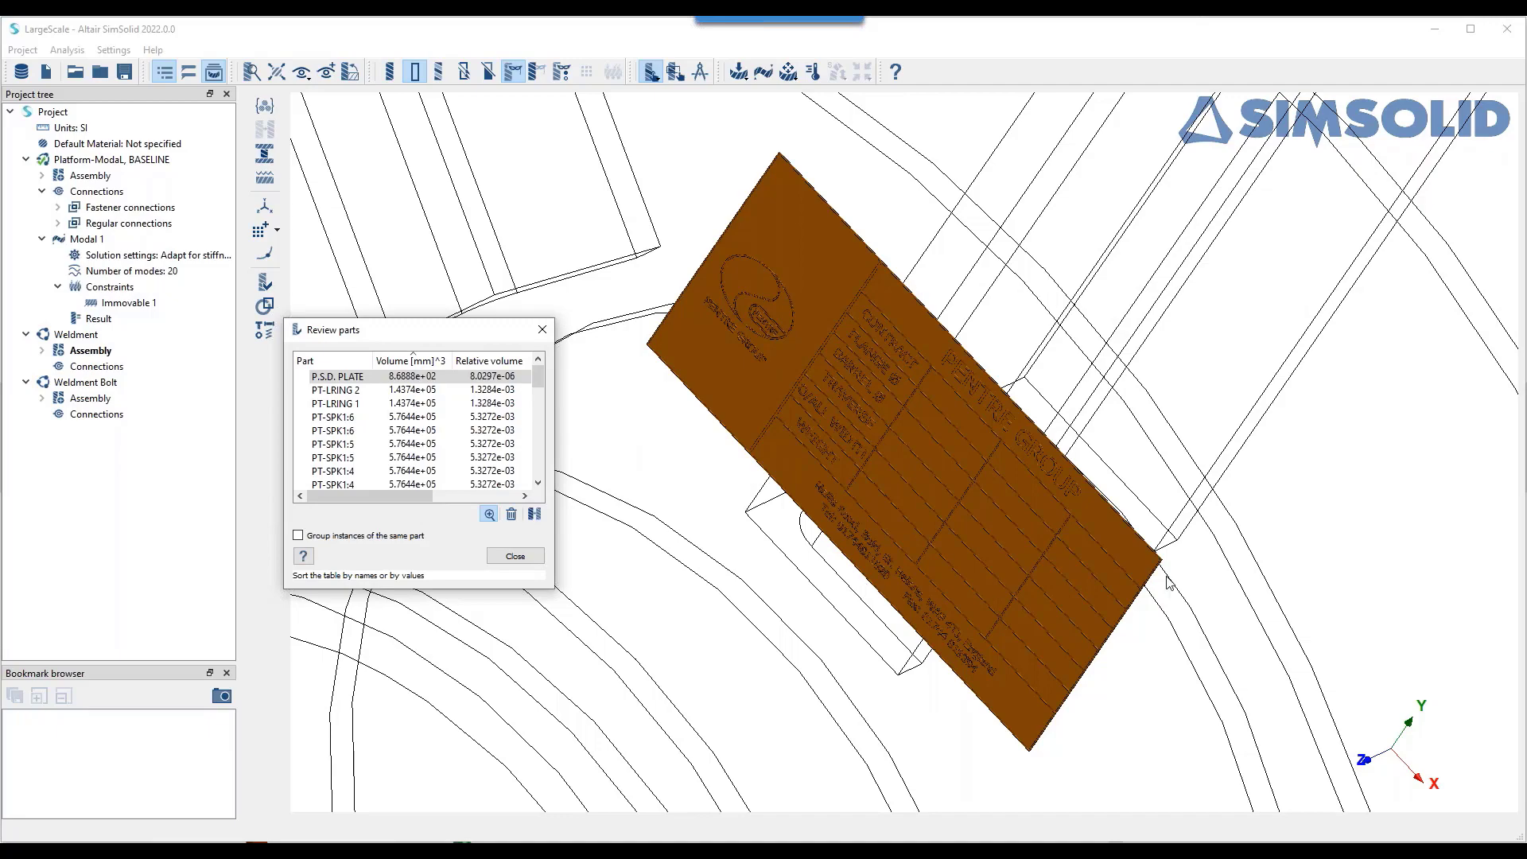
scroll(1199, 588, down, 5)
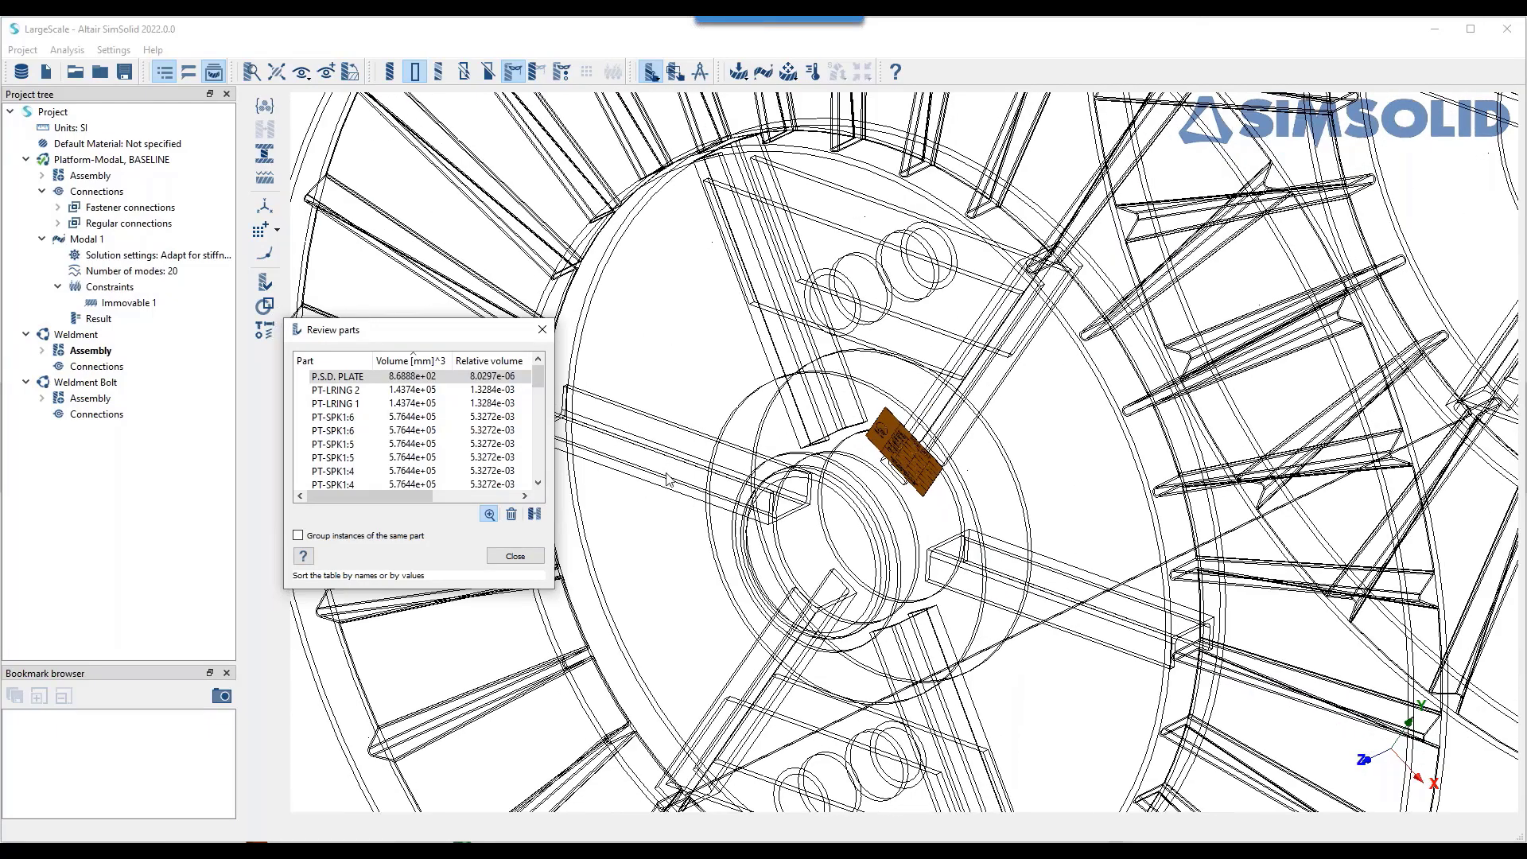
click(413, 403)
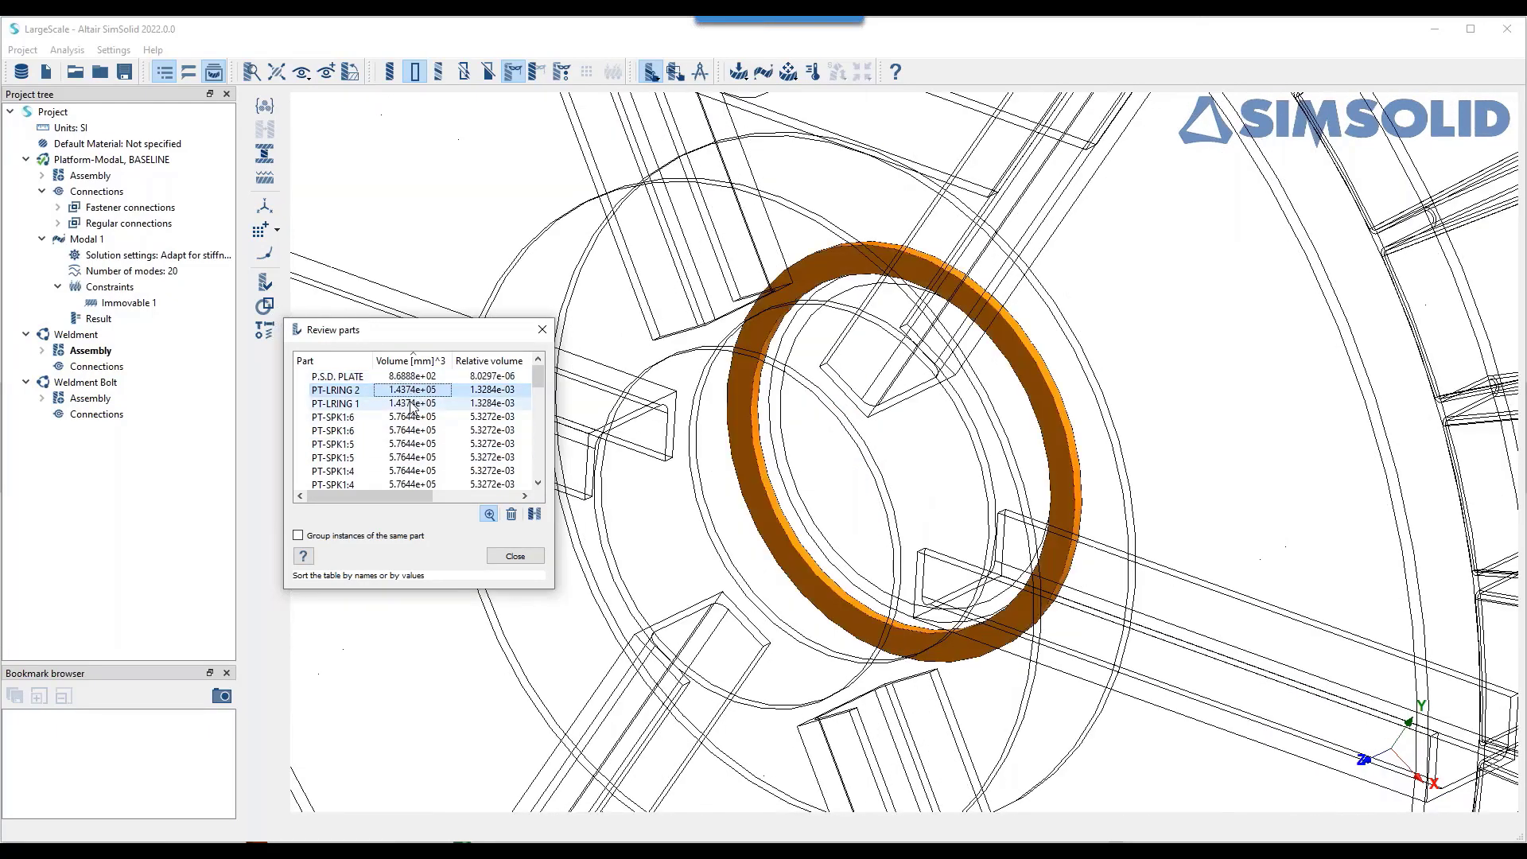
click(413, 417)
click(453, 430)
- Remove the P.S.D. PLATE nameplate from the Weldment through the part review and finish reviewing
key(Up)
key(Up)
key(Up)
key(Up)
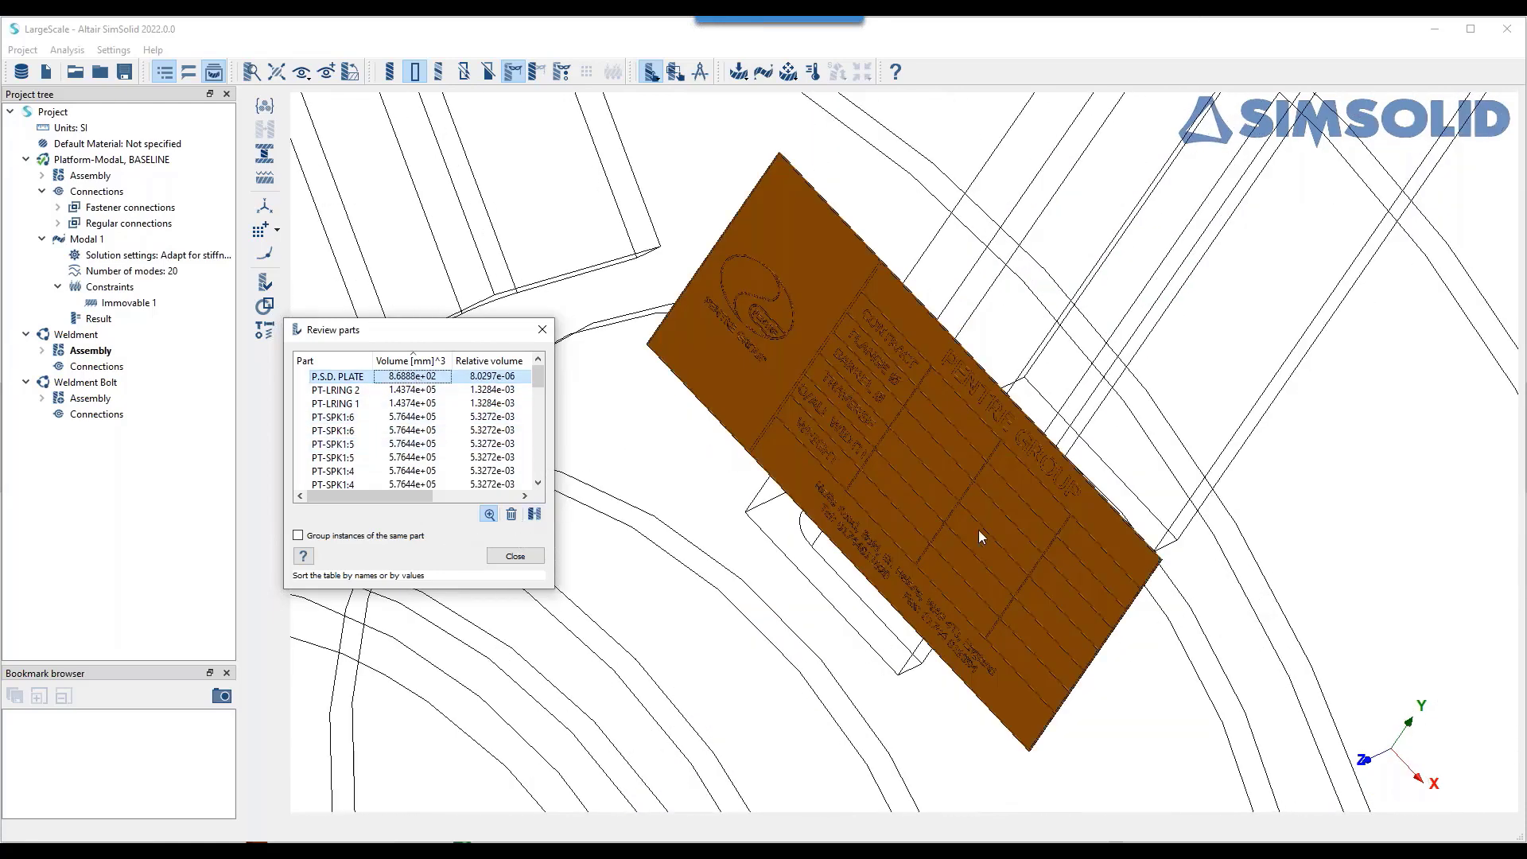
scroll(978, 530, down, 5)
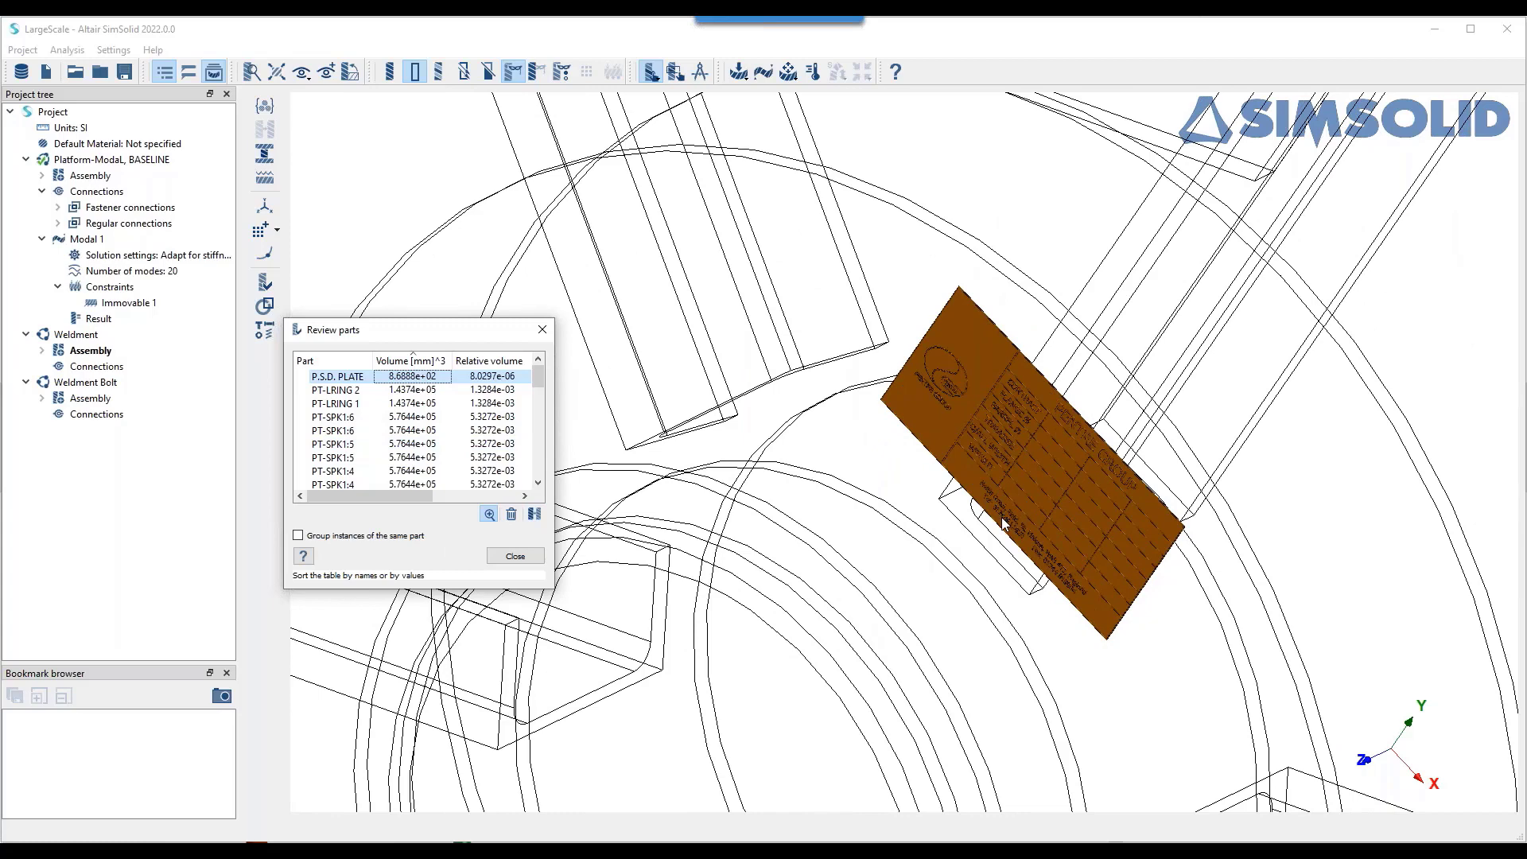
click(534, 515)
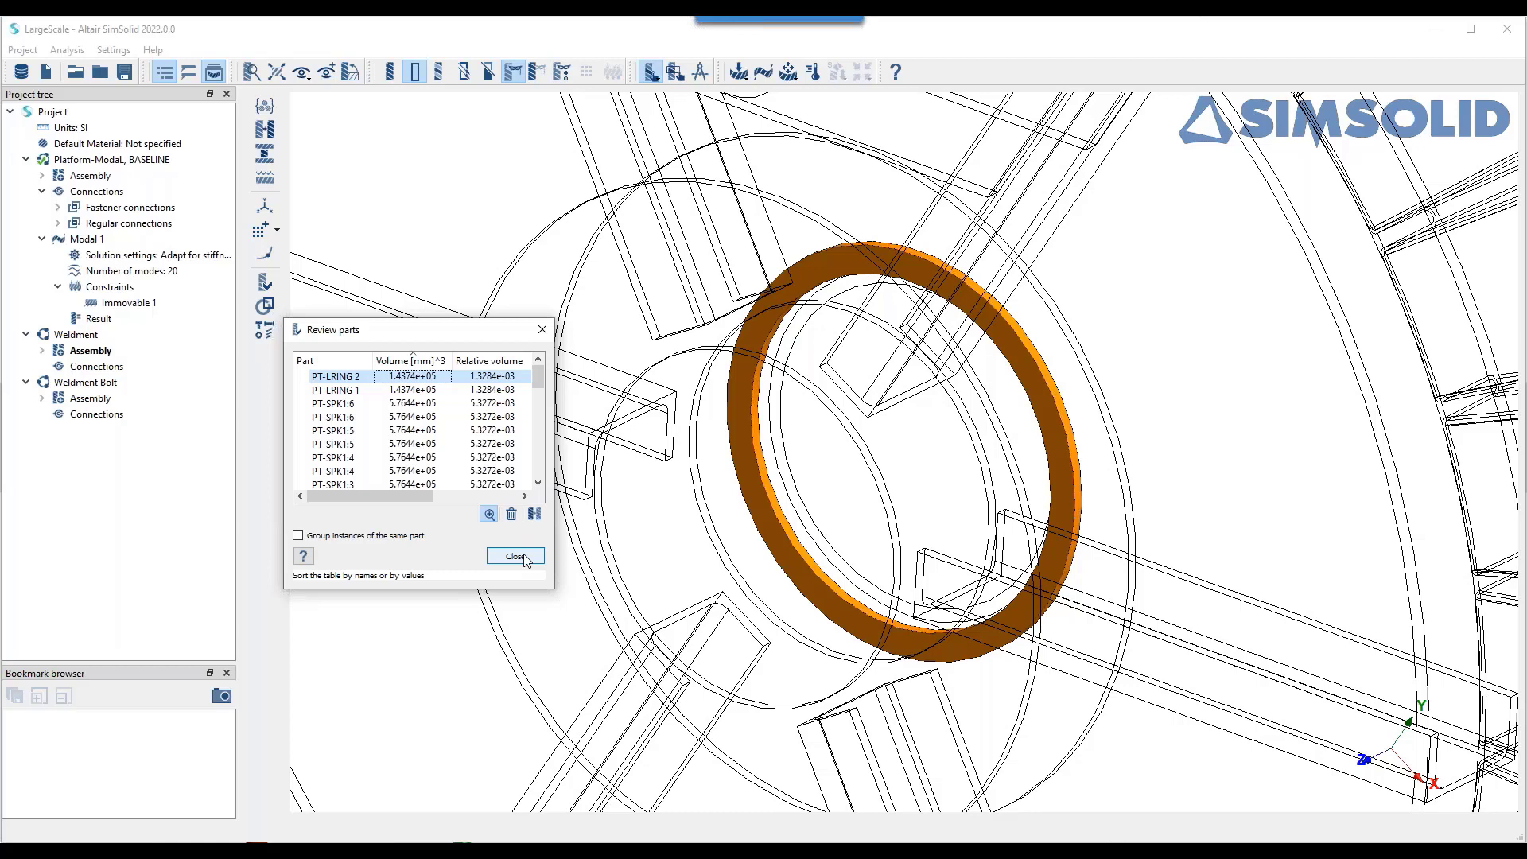
click(522, 559)
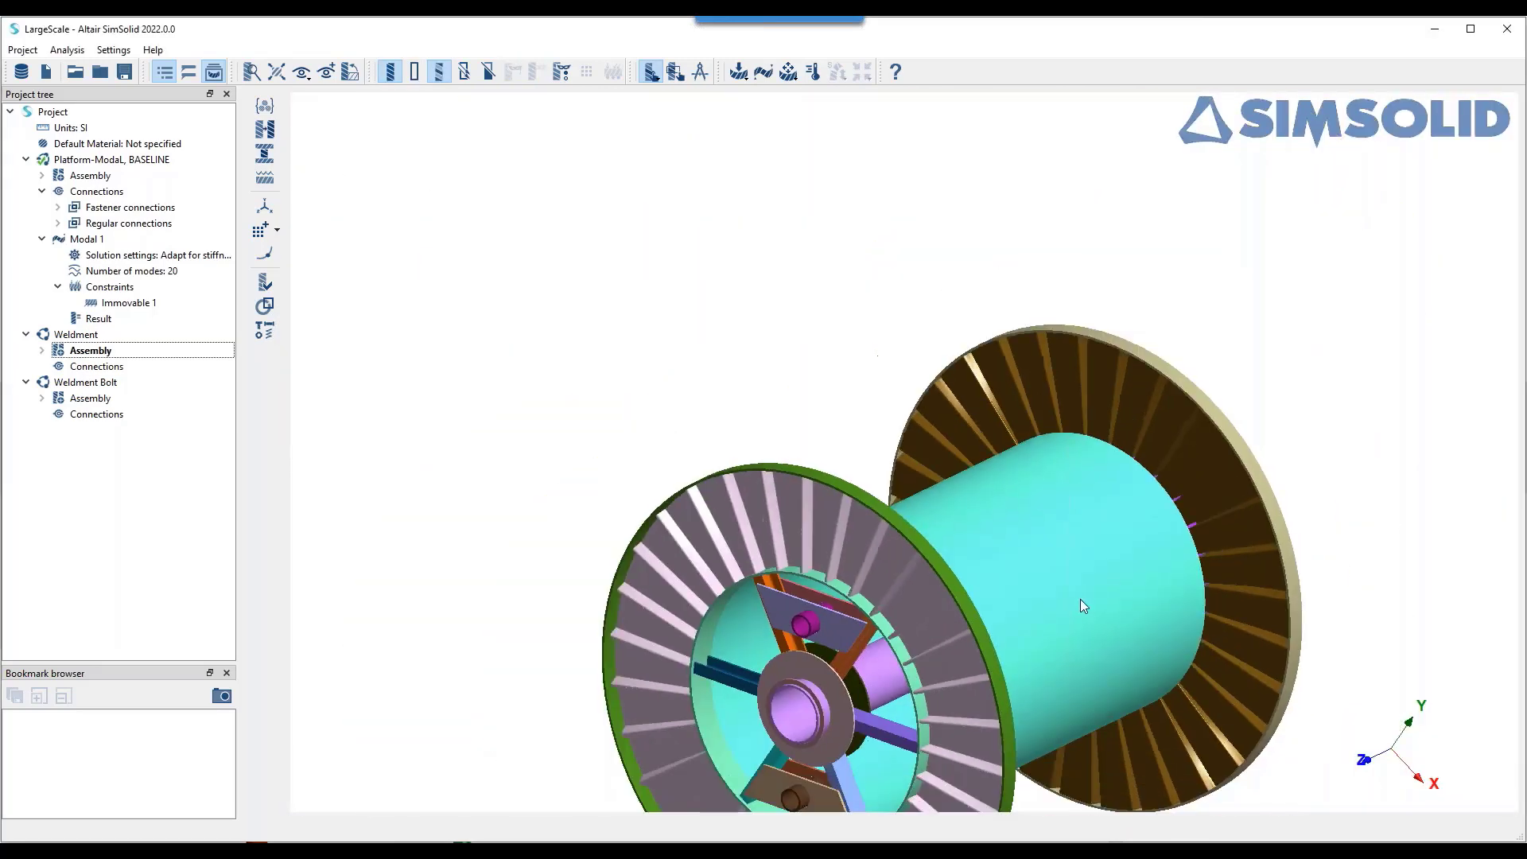
- Apply the generic material Steel to all parts of the Weldment assembly
click(133, 355)
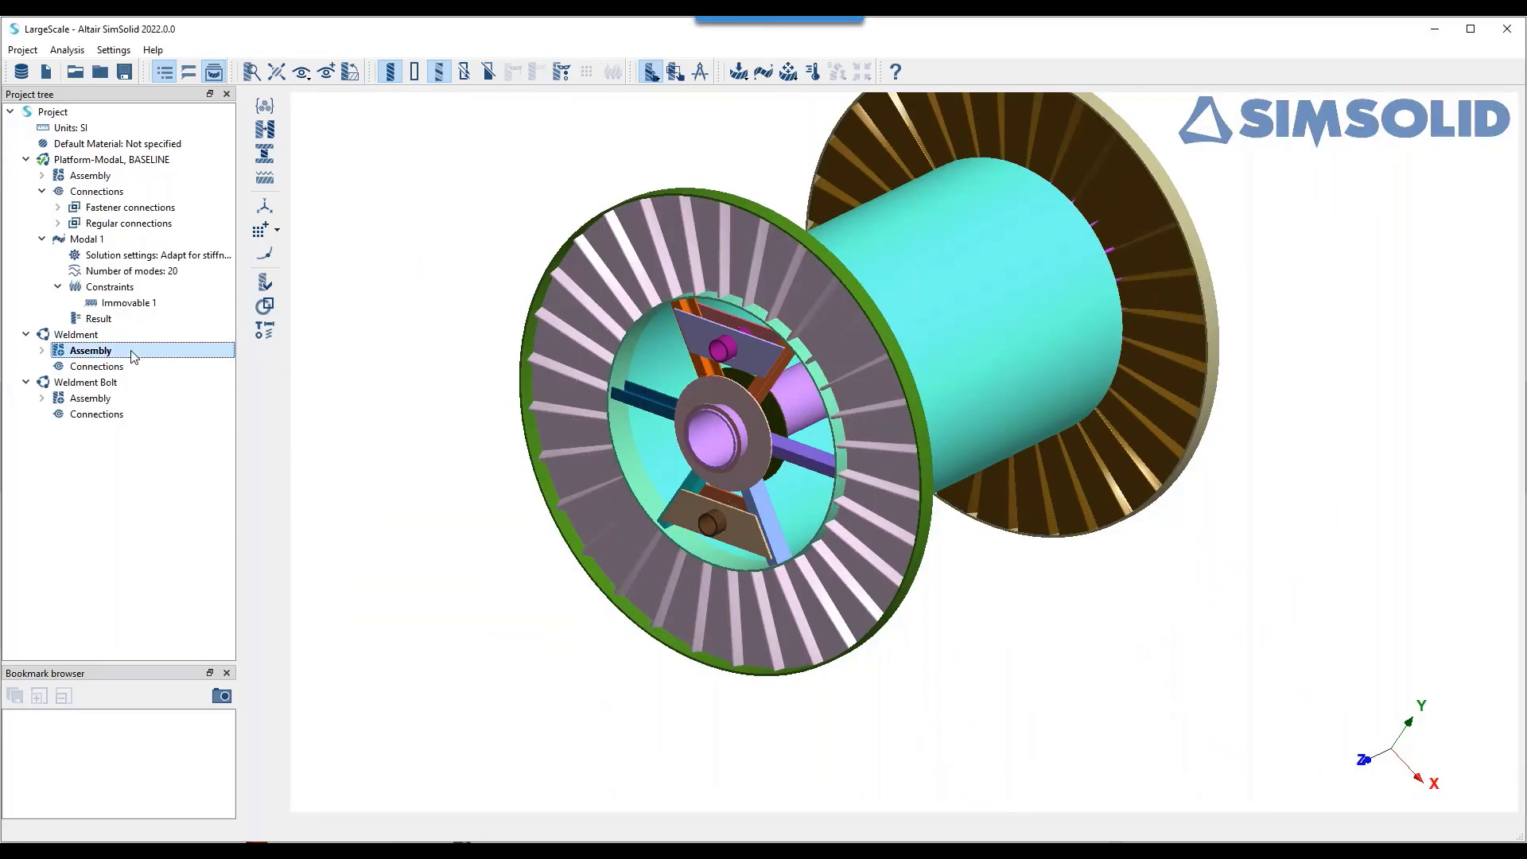
click(265, 106)
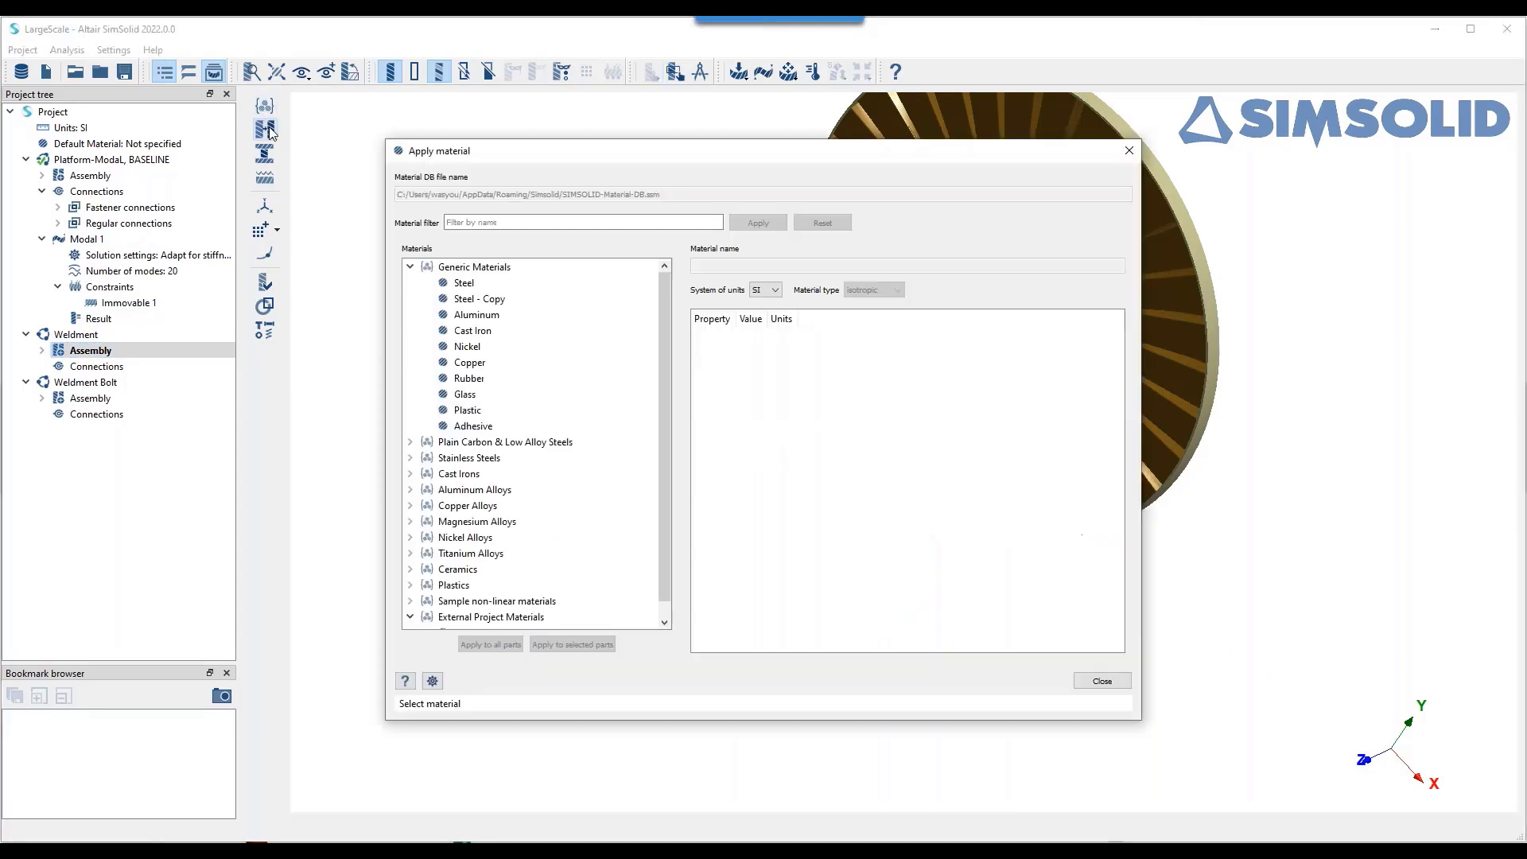
click(477, 283)
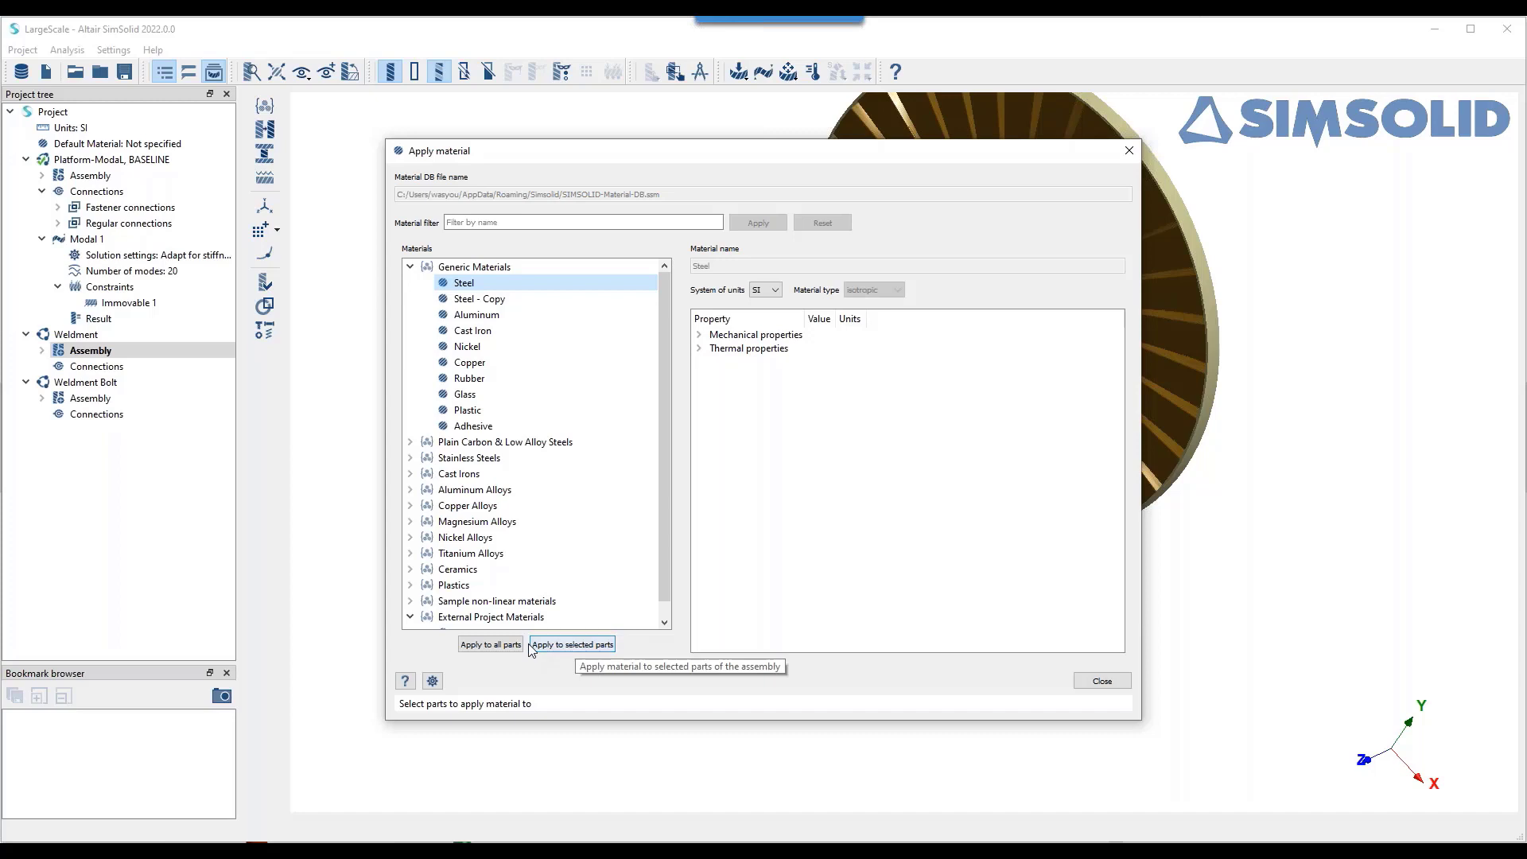
click(490, 644)
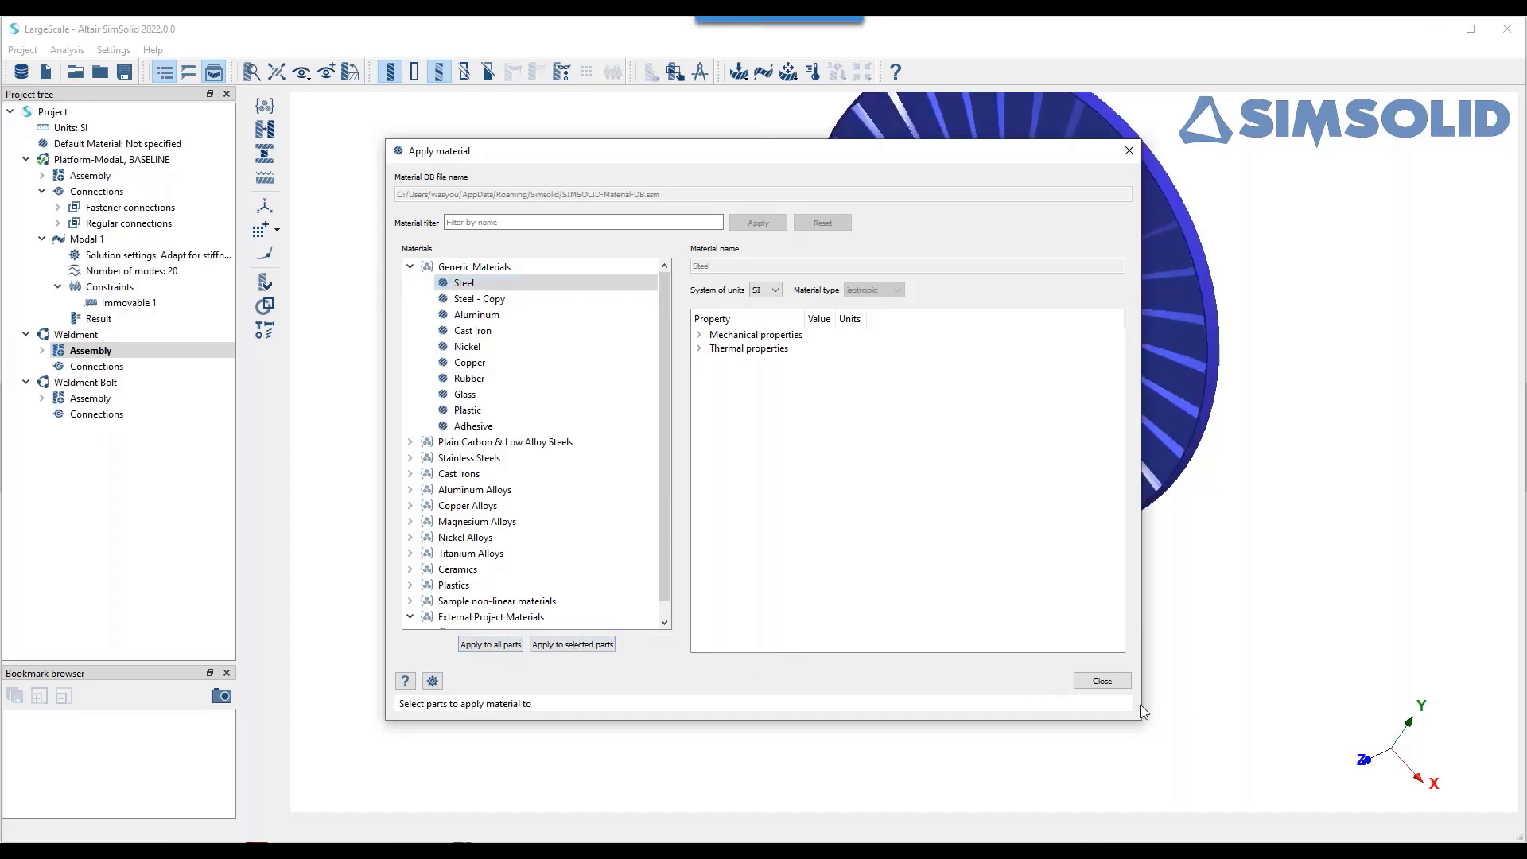
click(1103, 681)
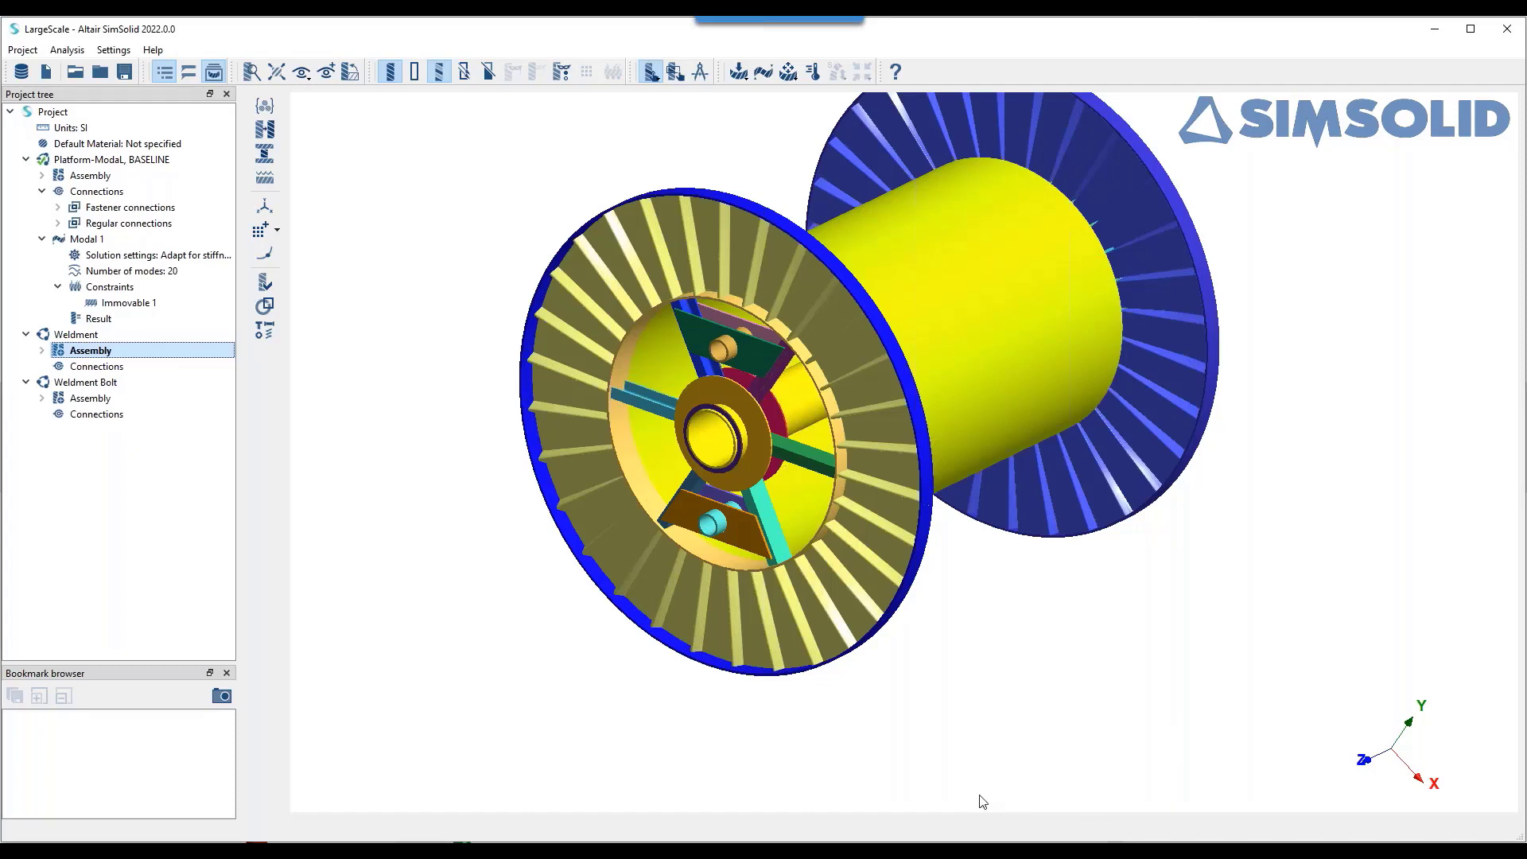
- Create automatic connections for the Weldment with 1 mm gap and penetration tolerances and High resolution
right_drag(985, 658, 961, 658)
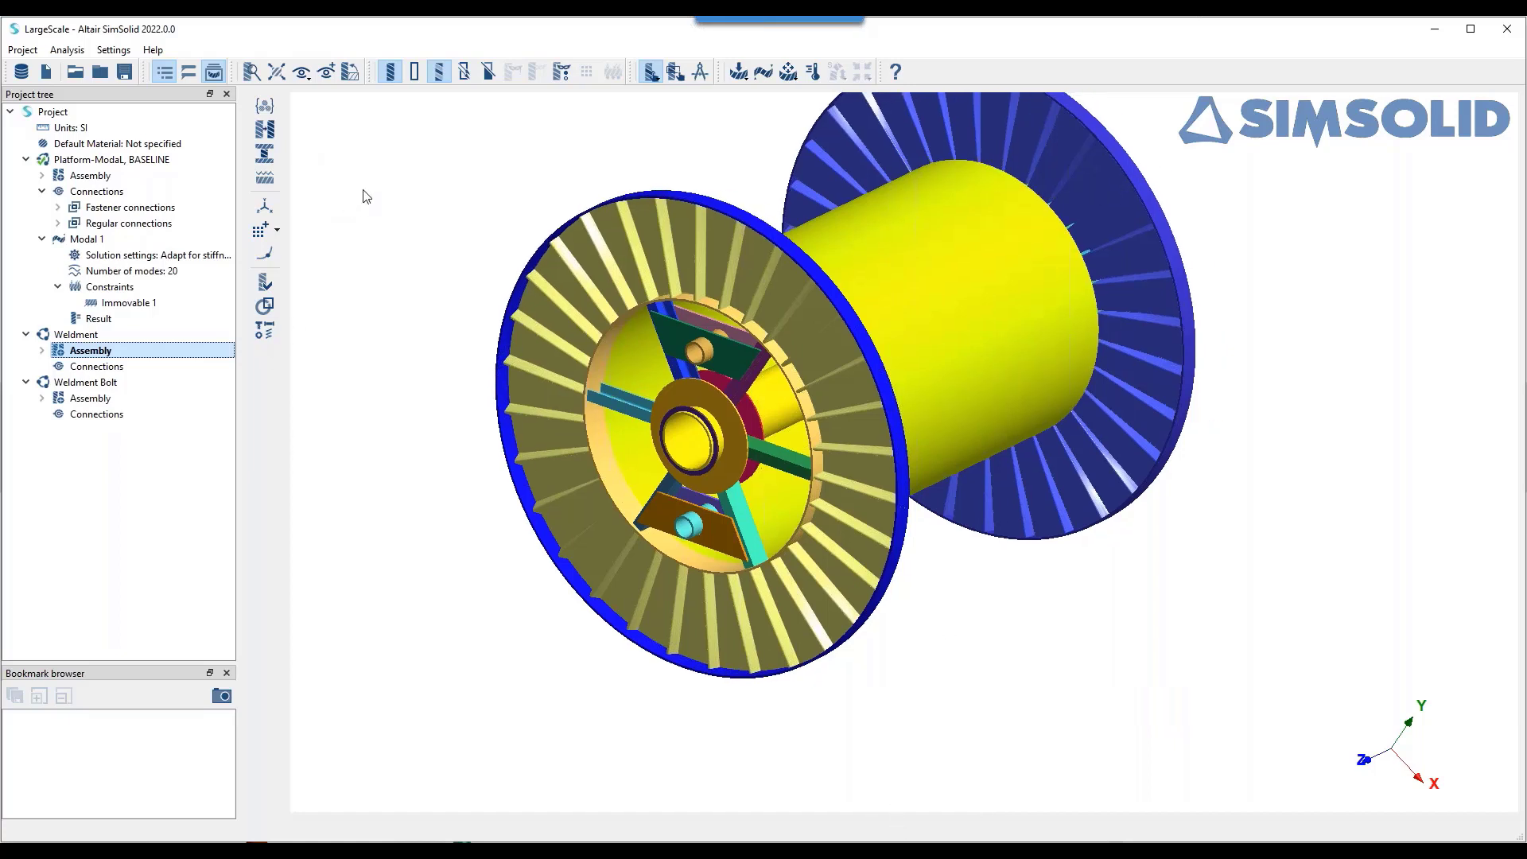
drag(364, 191, 382, 297)
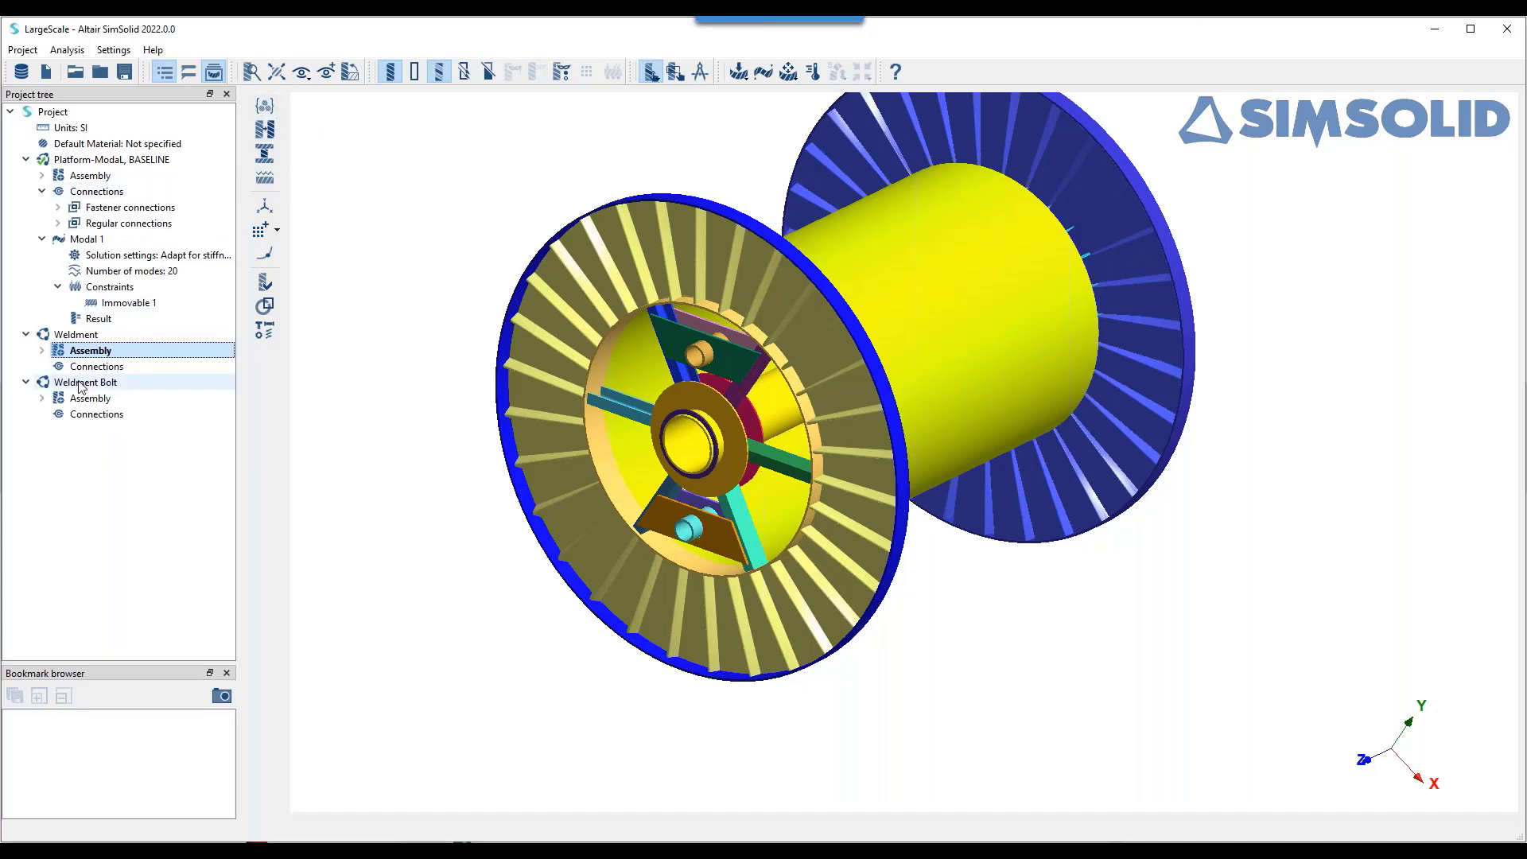
key(Down)
click(268, 106)
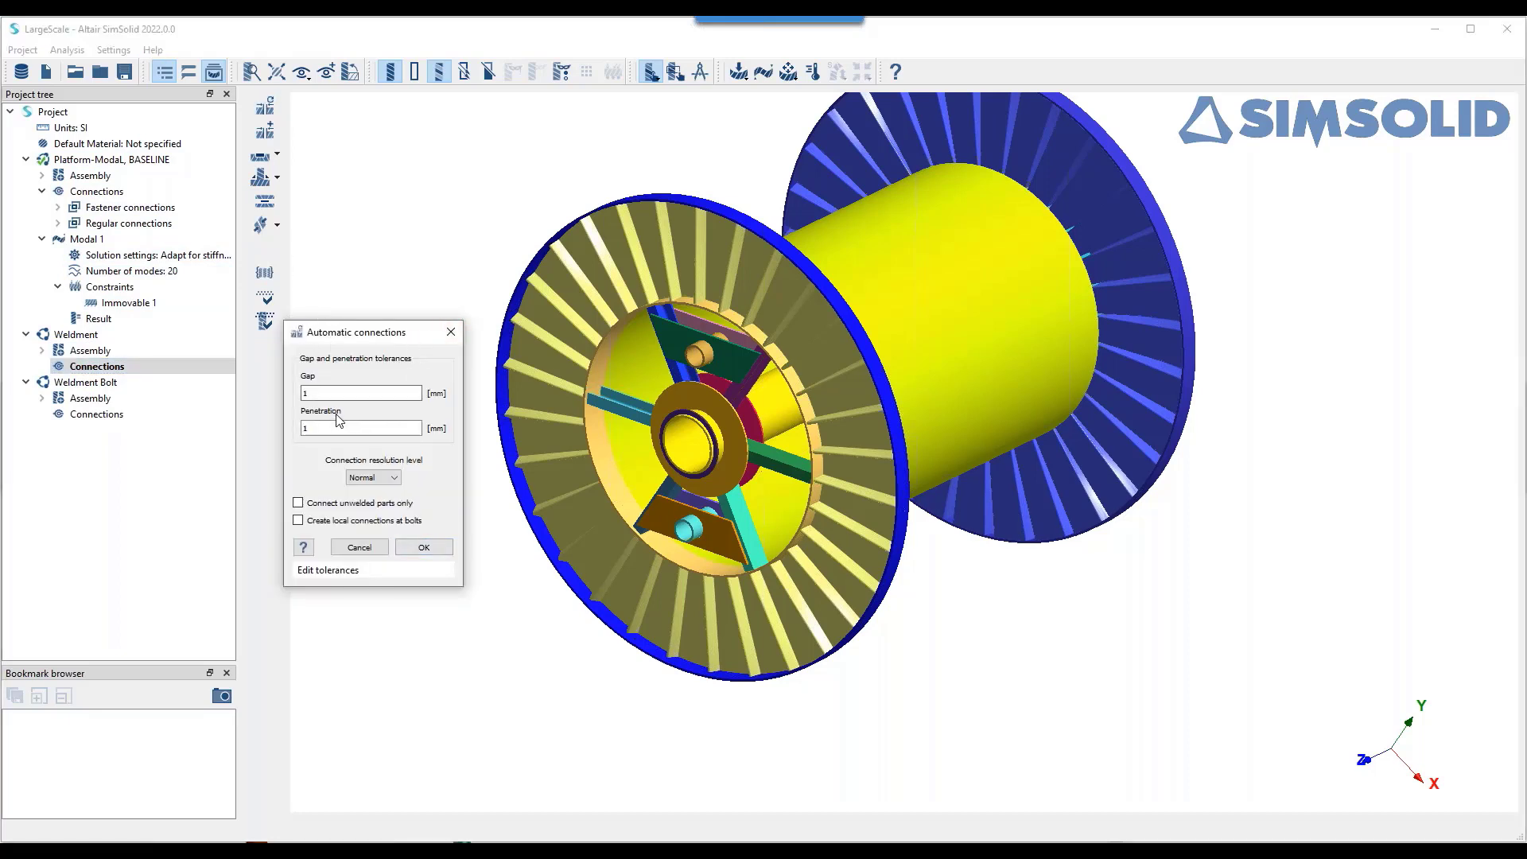
click(391, 480)
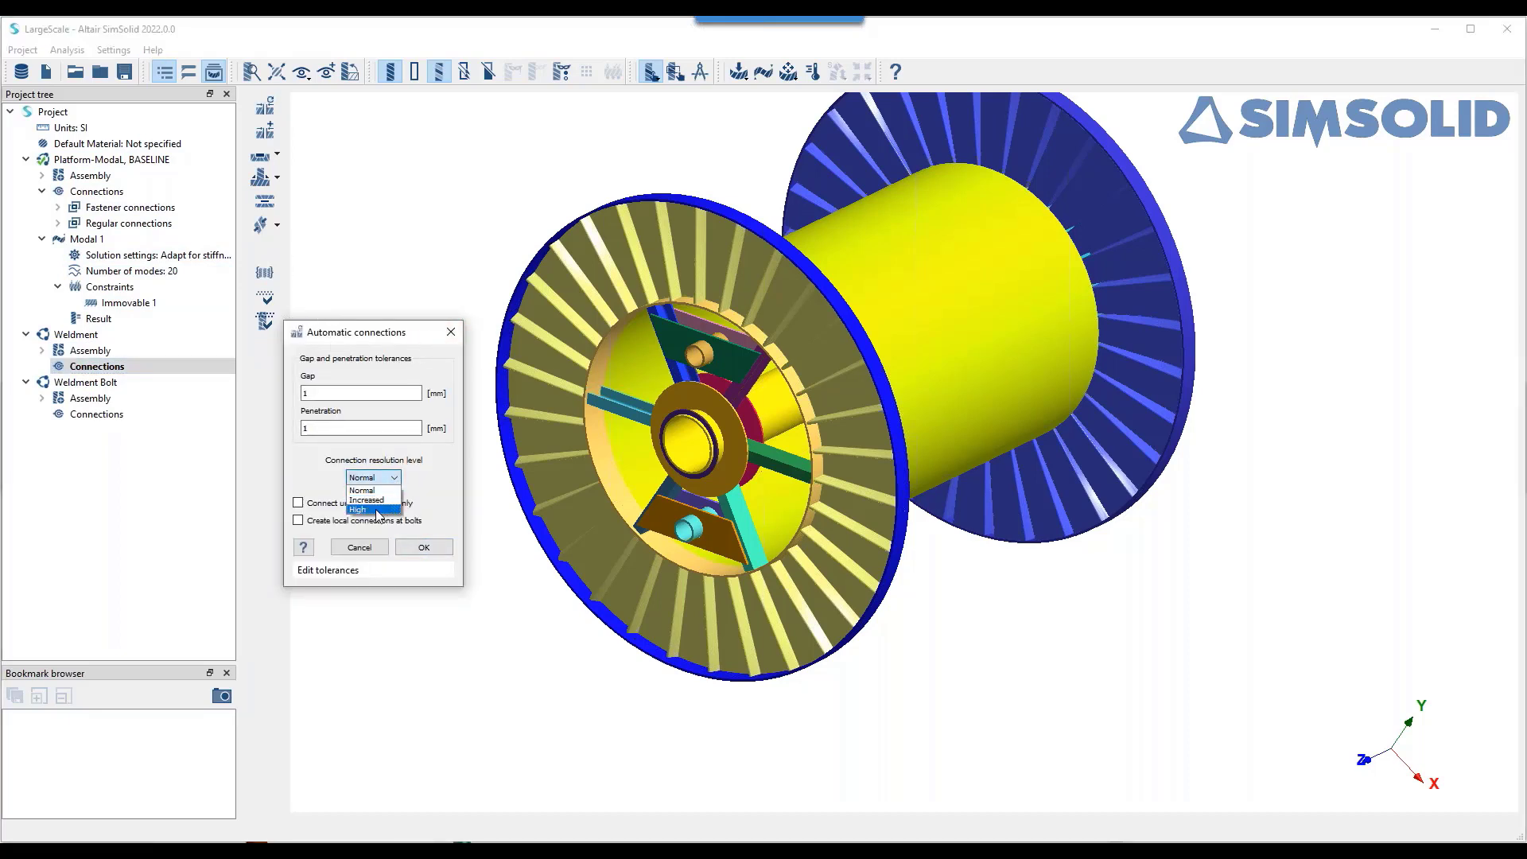
click(374, 510)
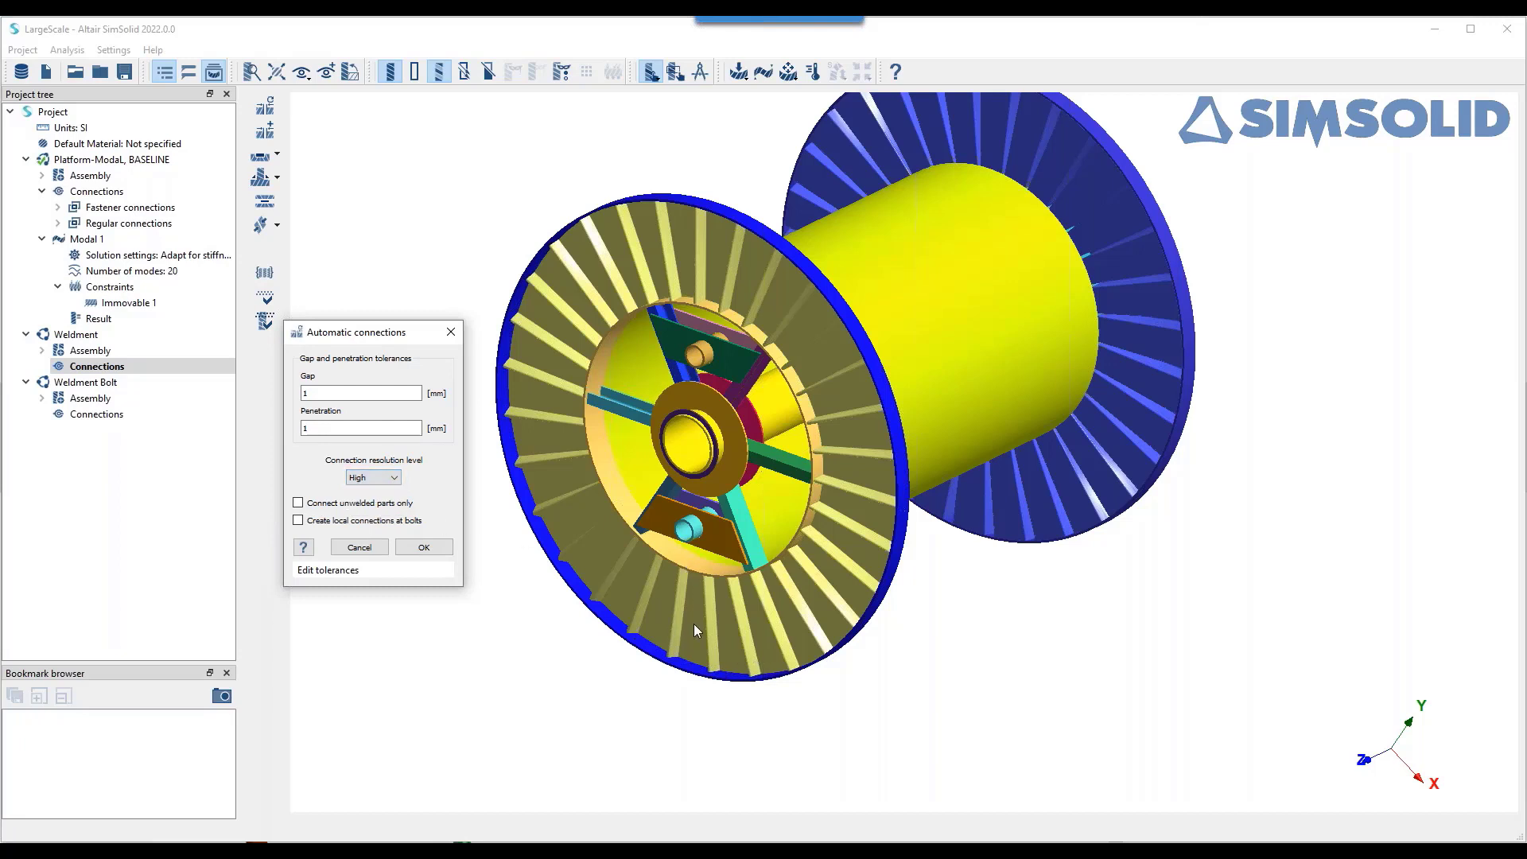
click(424, 551)
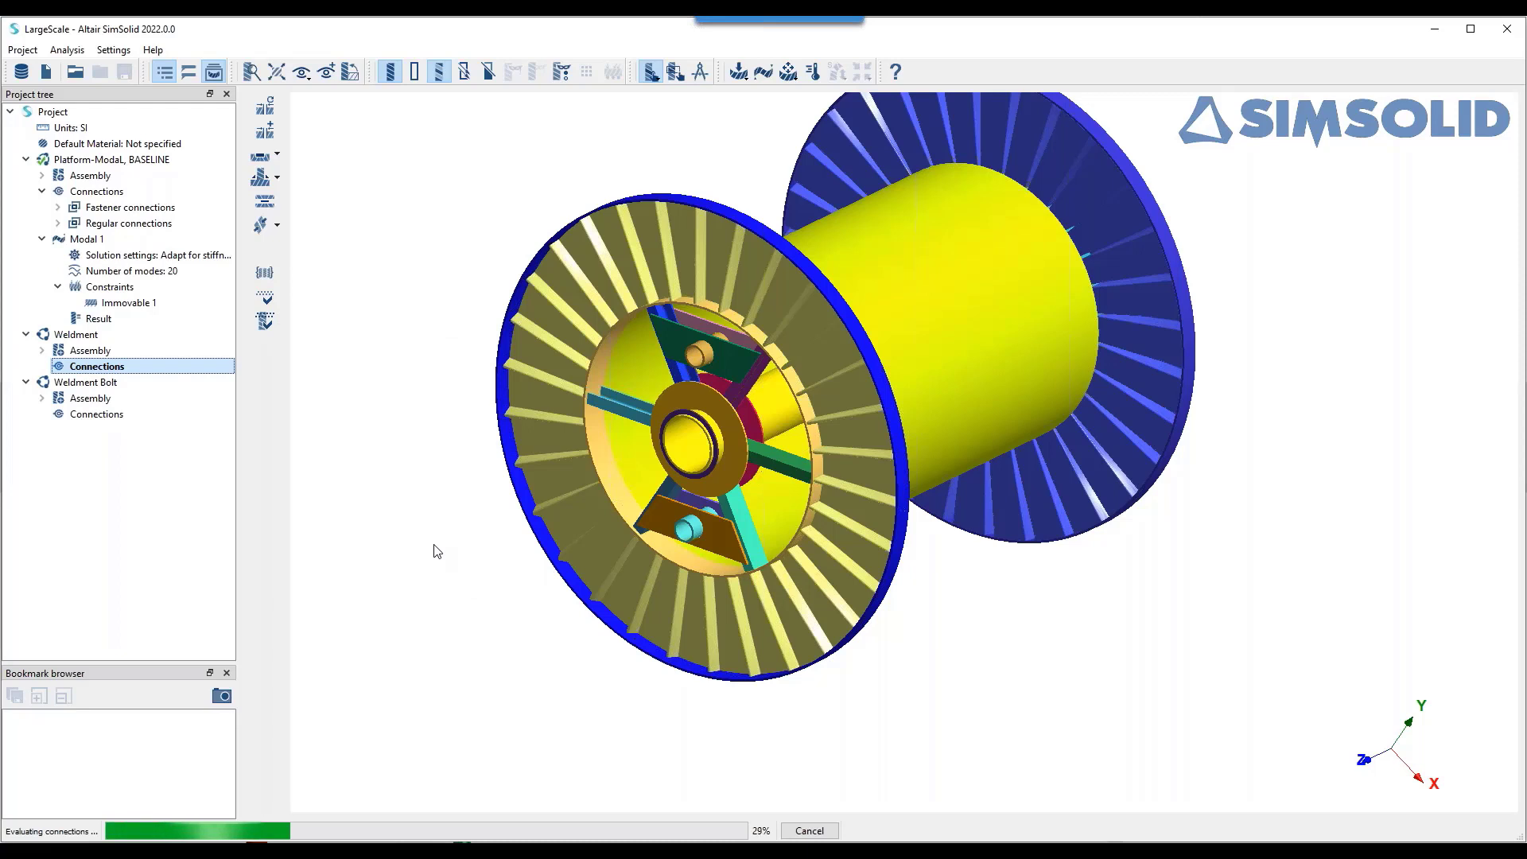
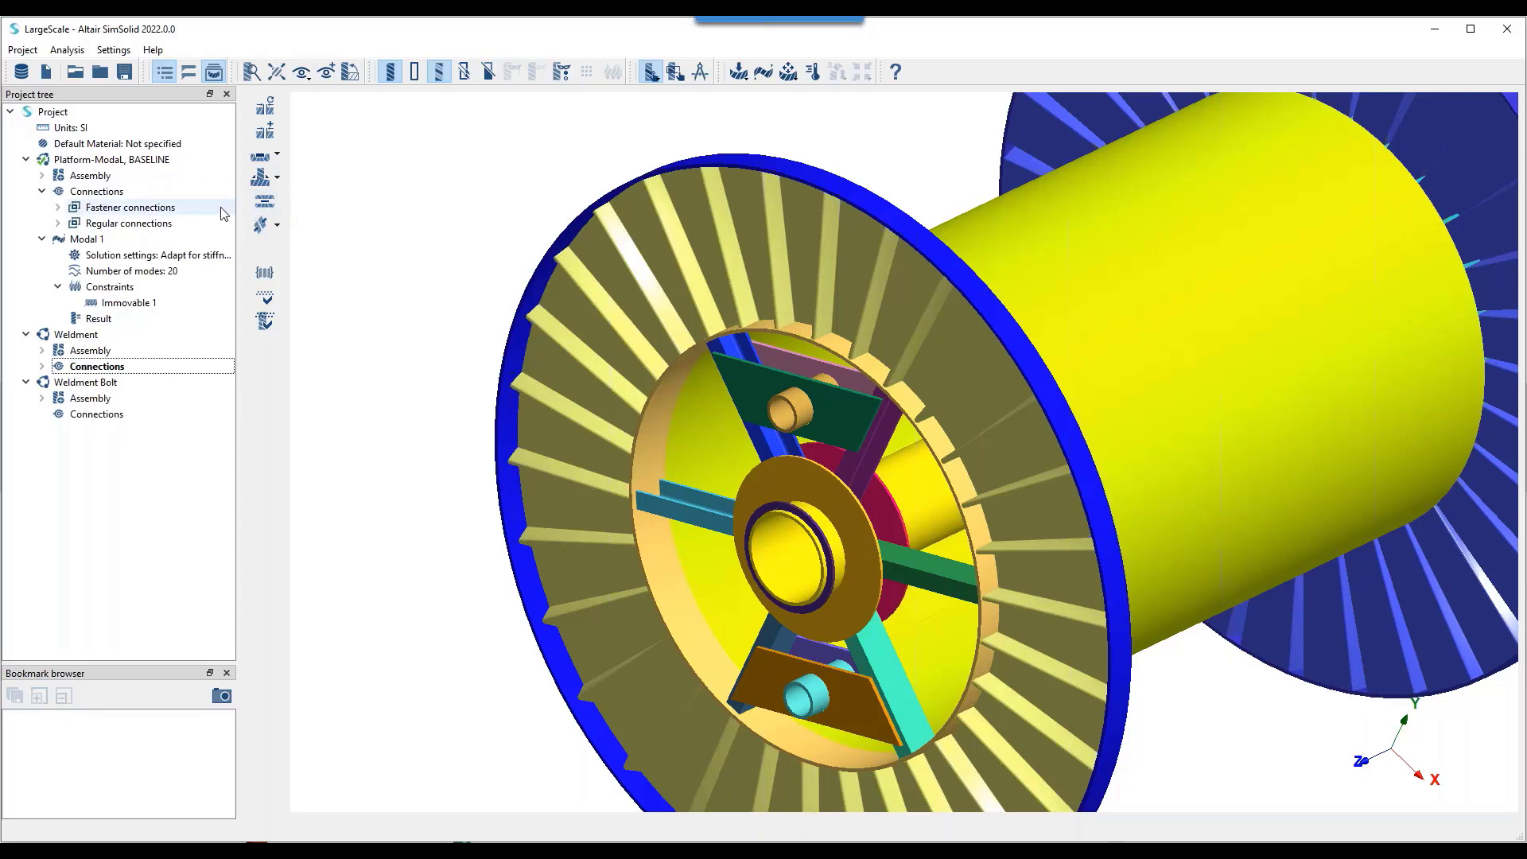
- Set up a 5 mm group seam weld and add the drive tubes and plates at the first reel end, including PT-DRVB, PT-FDPLT and PT-RDPLT
click(275, 177)
click(348, 178)
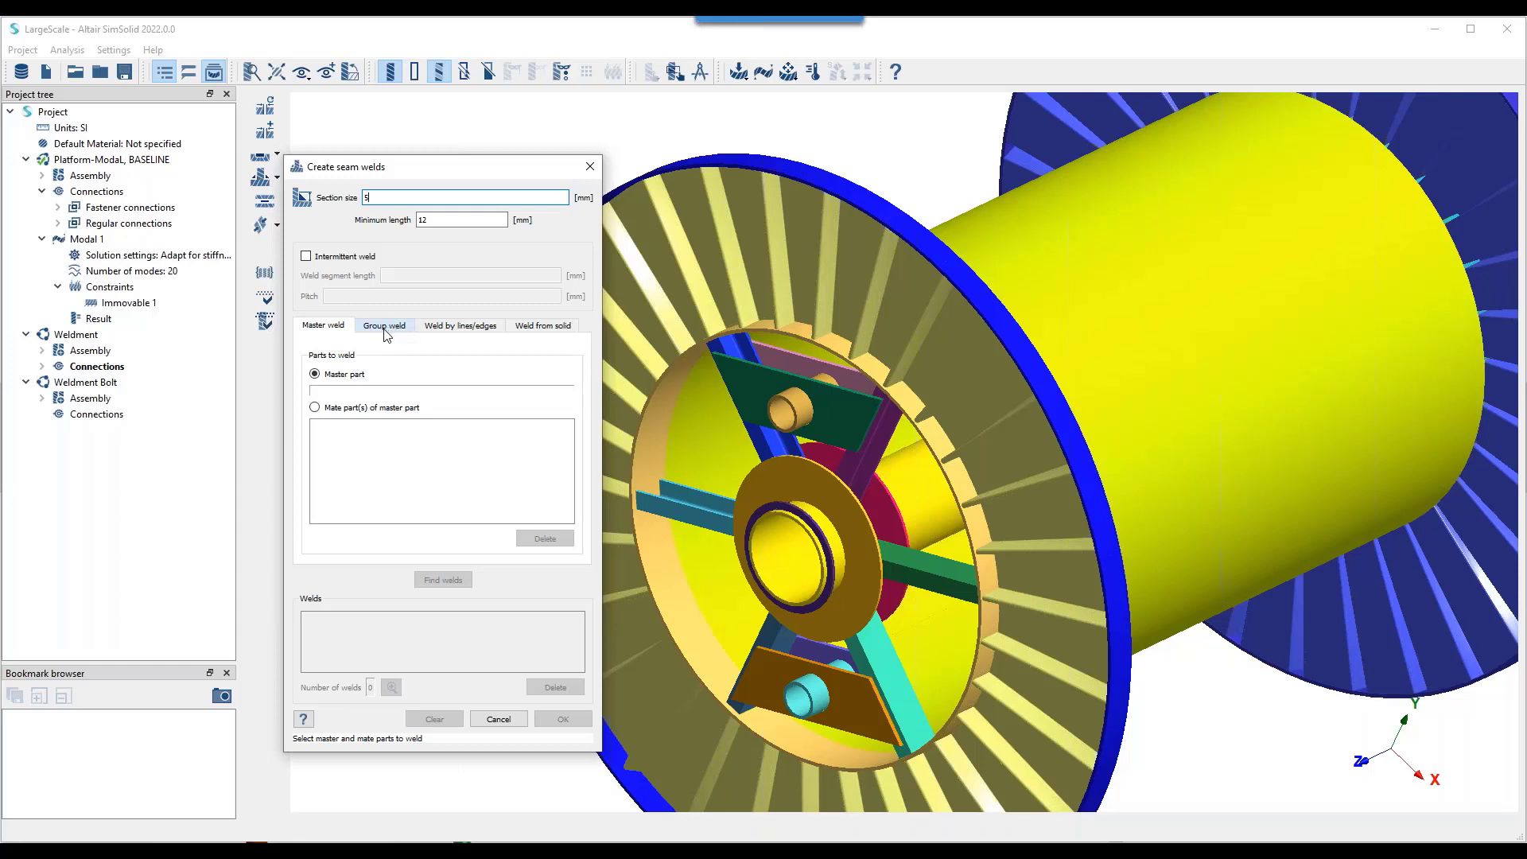
click(384, 328)
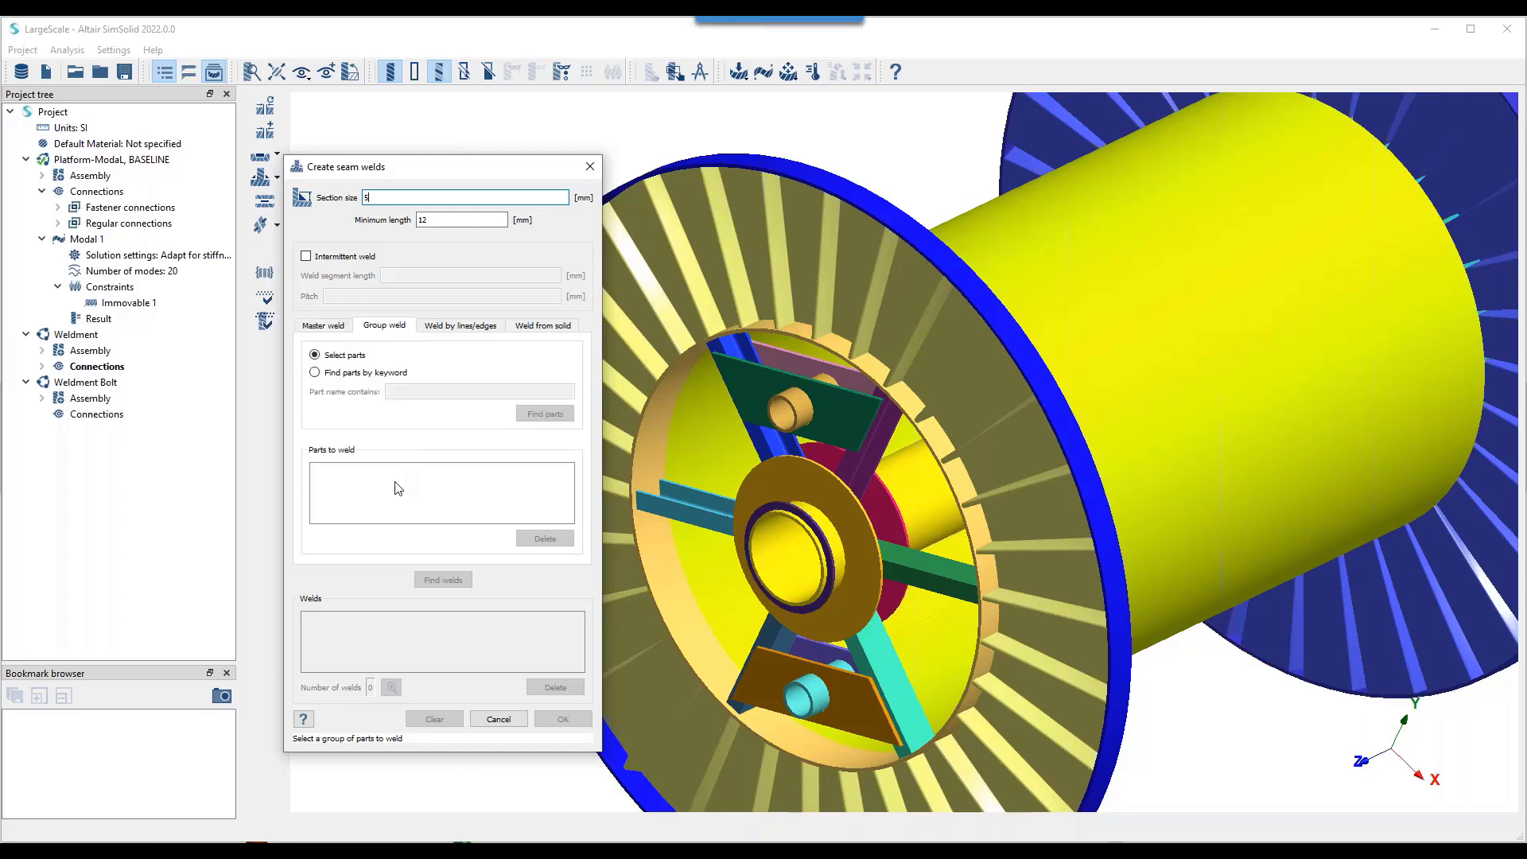
click(790, 406)
click(849, 417)
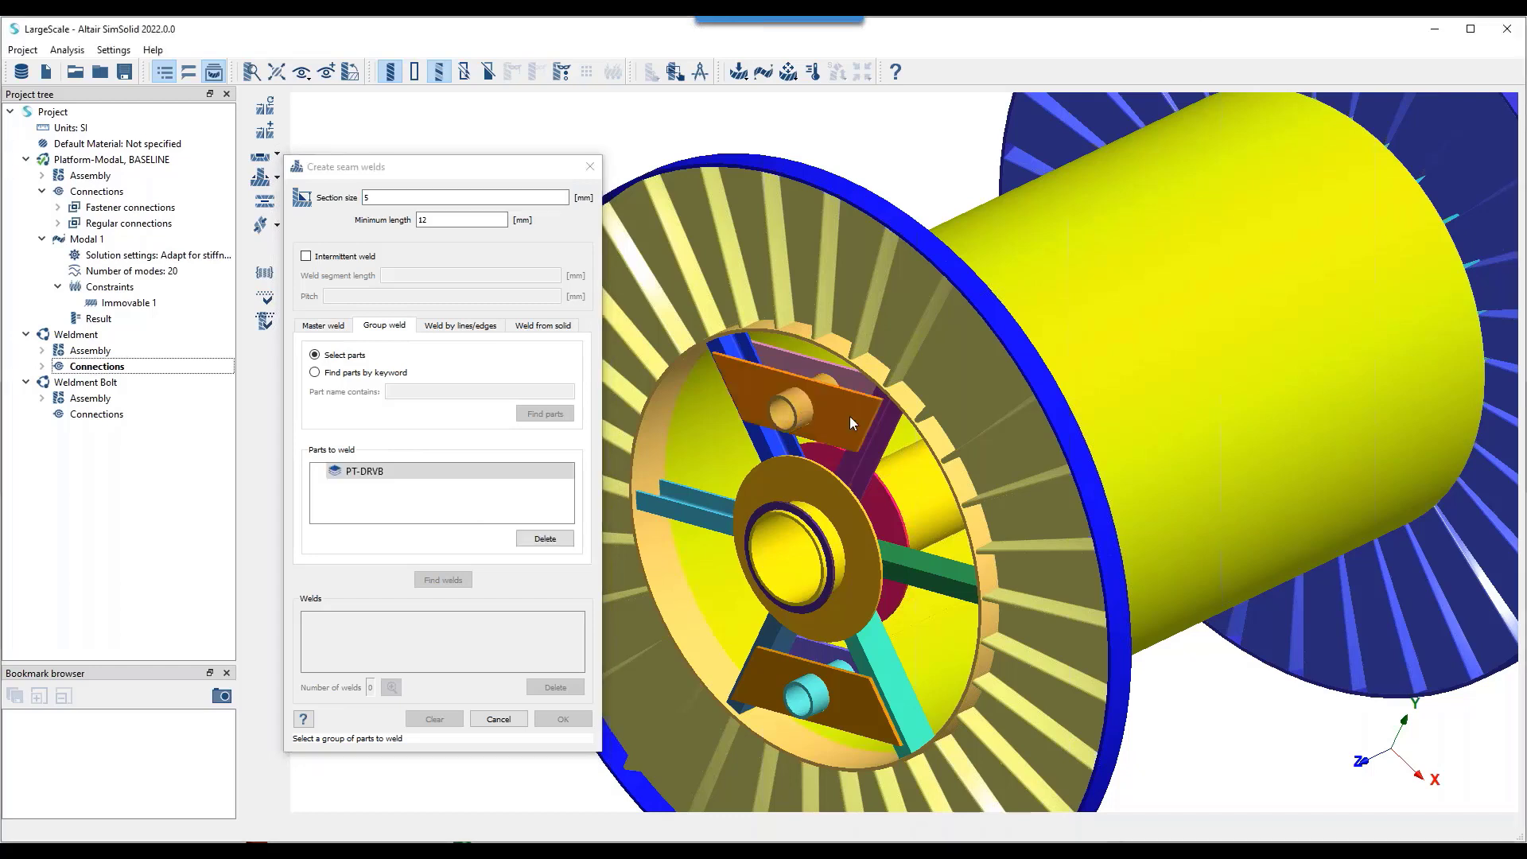
click(795, 364)
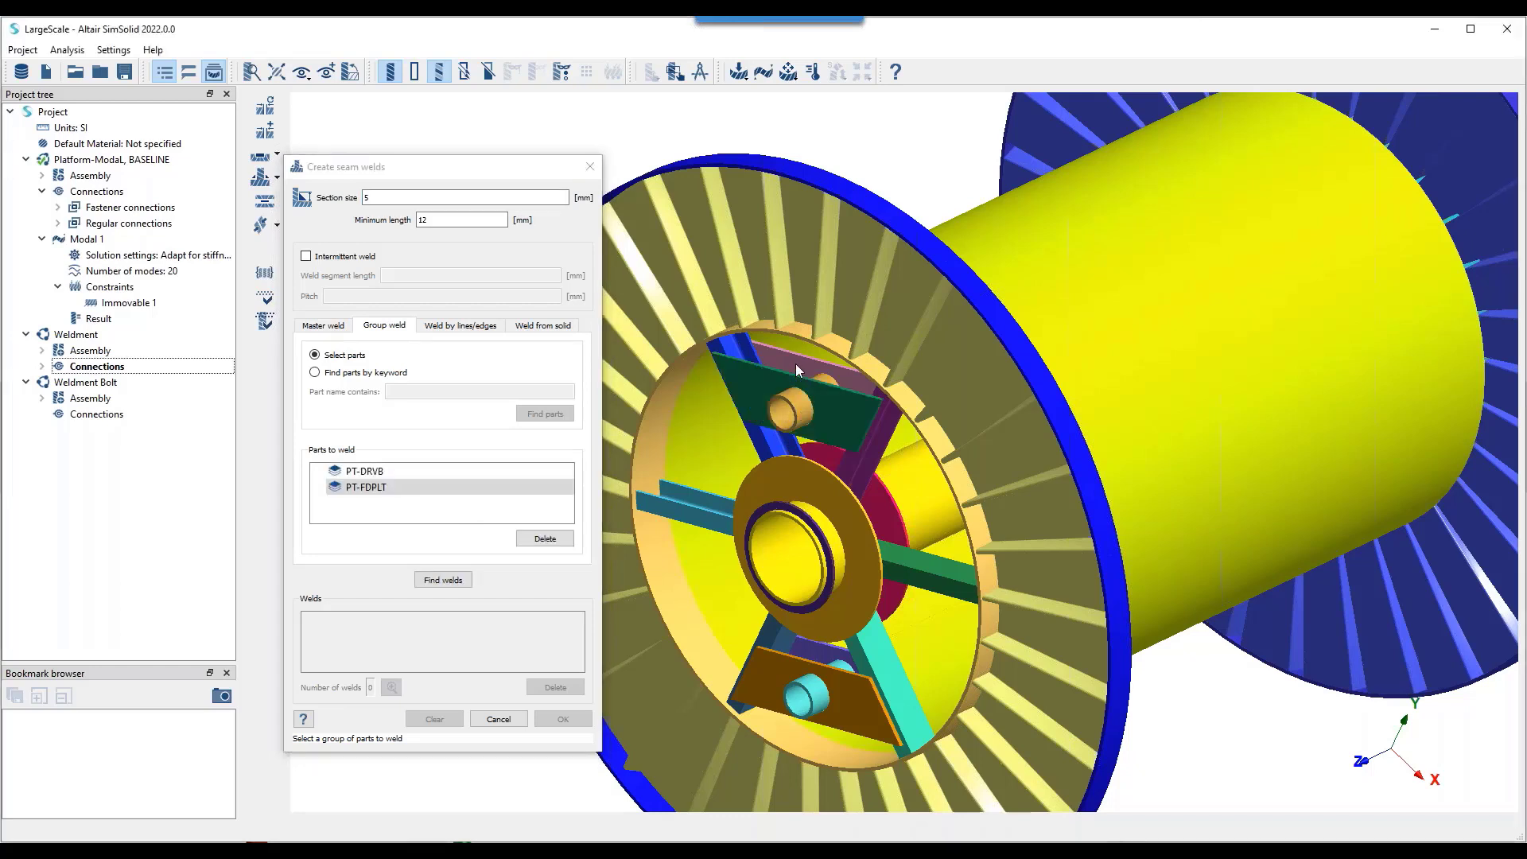
click(783, 670)
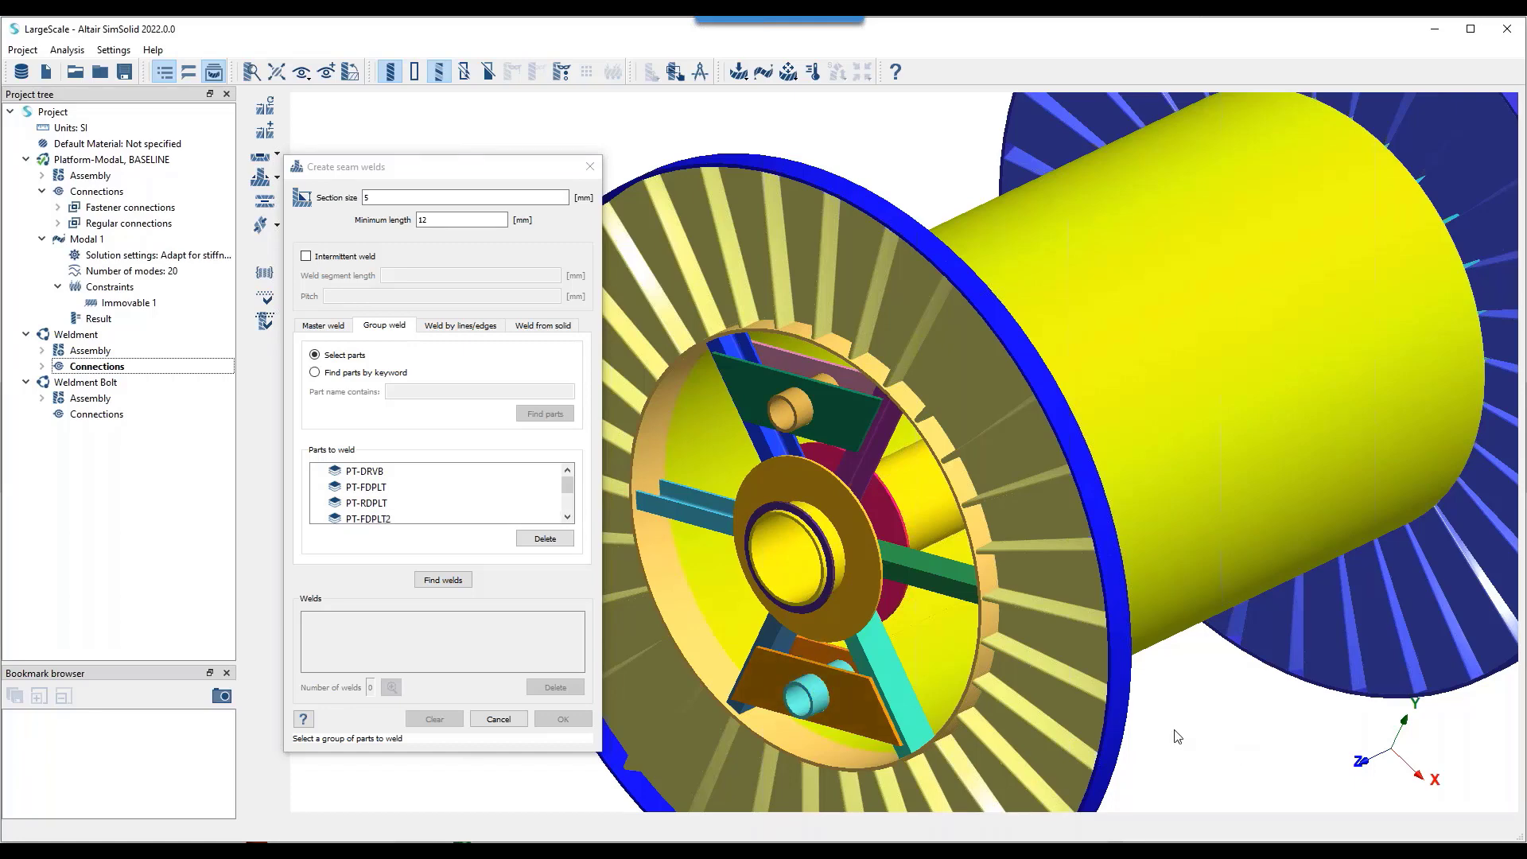
- Add the drive tubes and plates at the opposite reel end to the weld group and create the 5 mm seam welds
scroll(1179, 738, down, 2)
drag(1247, 751, 953, 540)
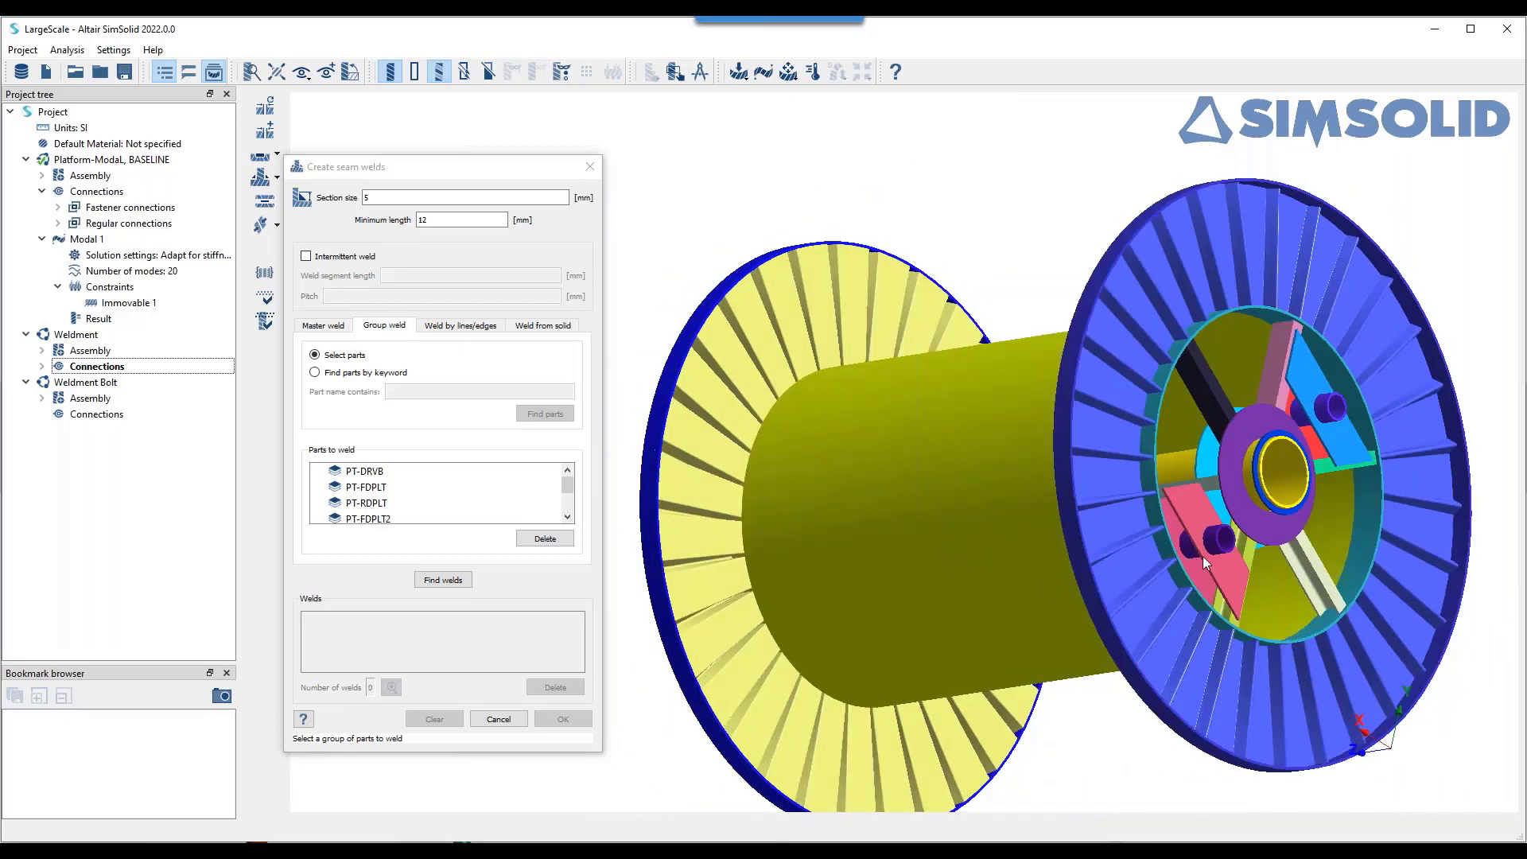
scroll(1205, 549, up, 2)
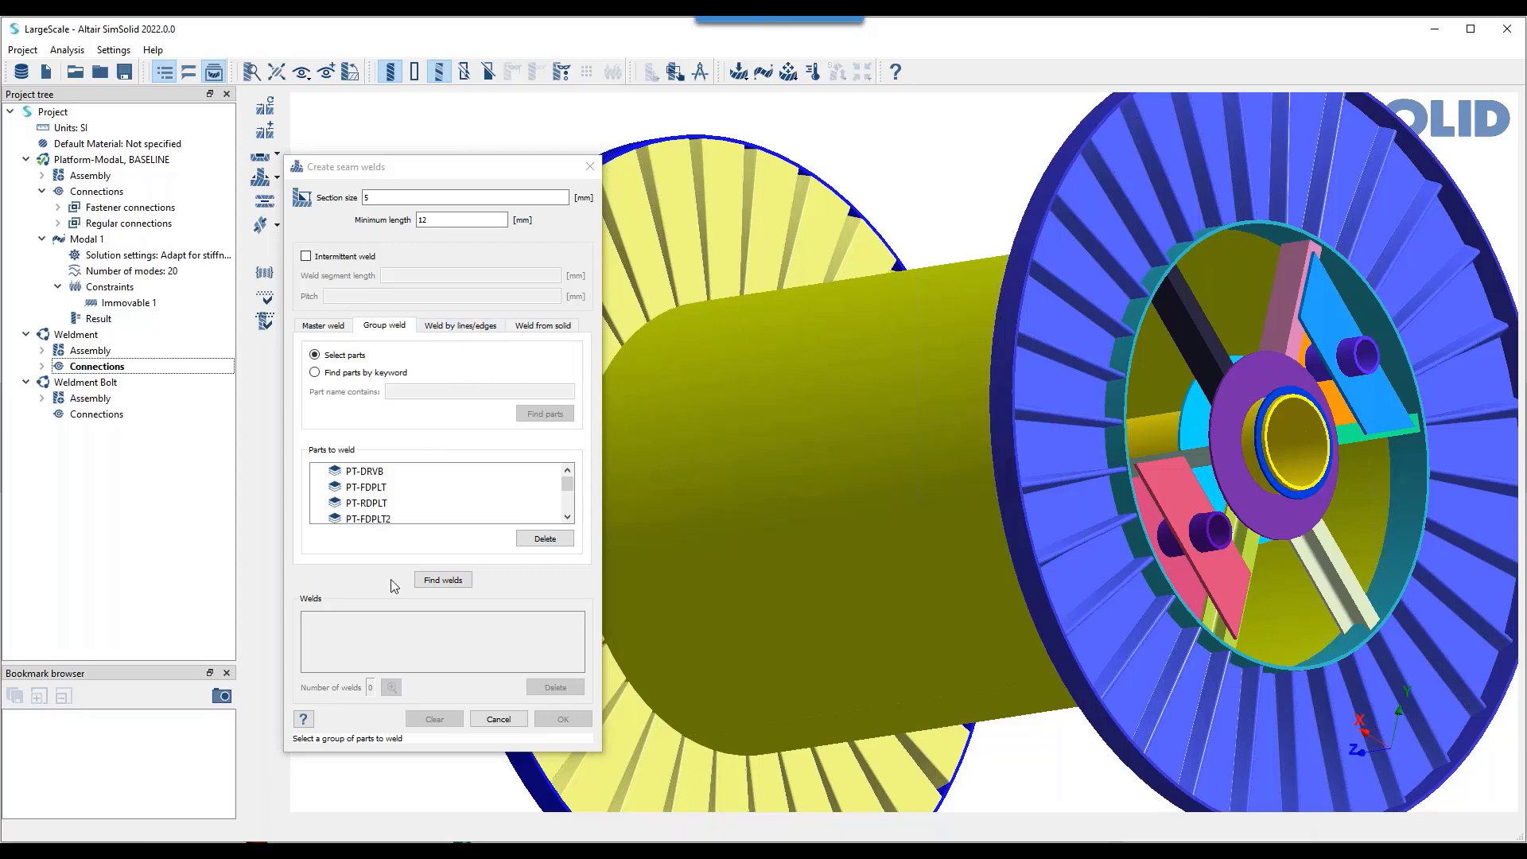
click(443, 579)
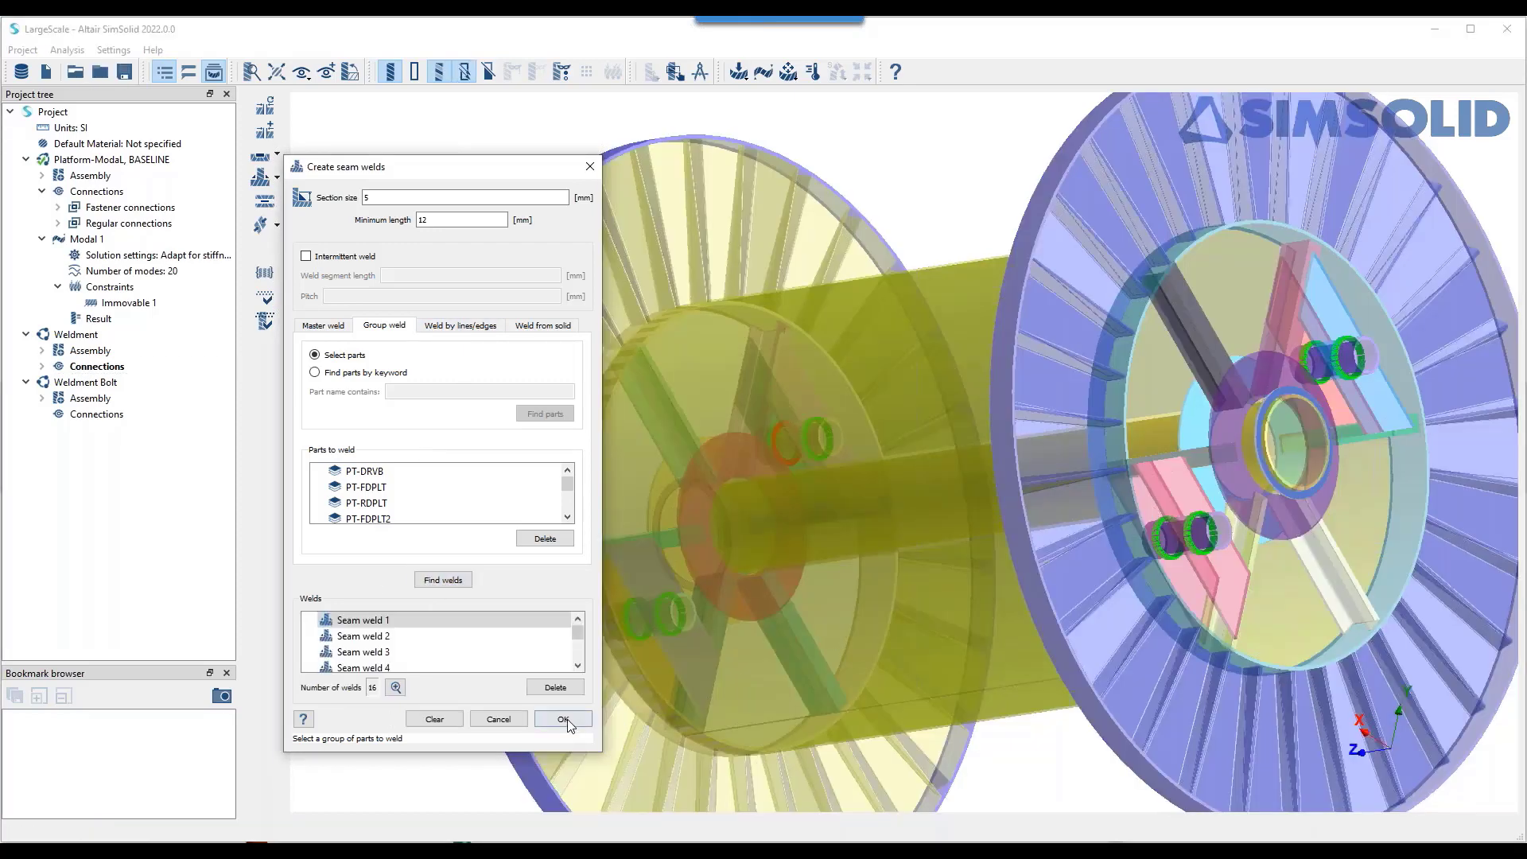
click(563, 719)
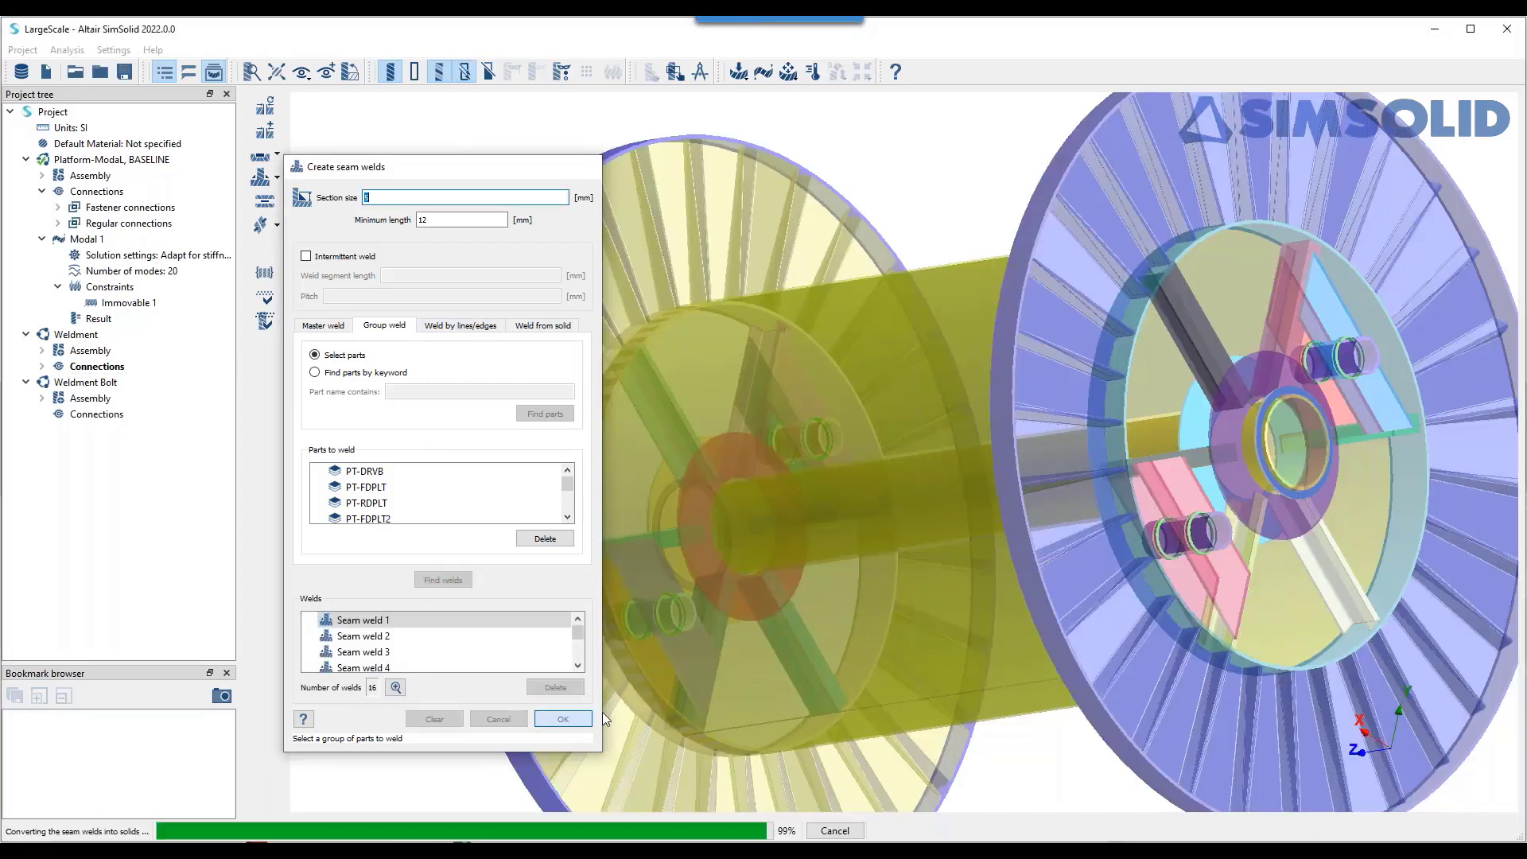
scroll(1190, 538, up, 5)
scroll(1190, 538, down, 5)
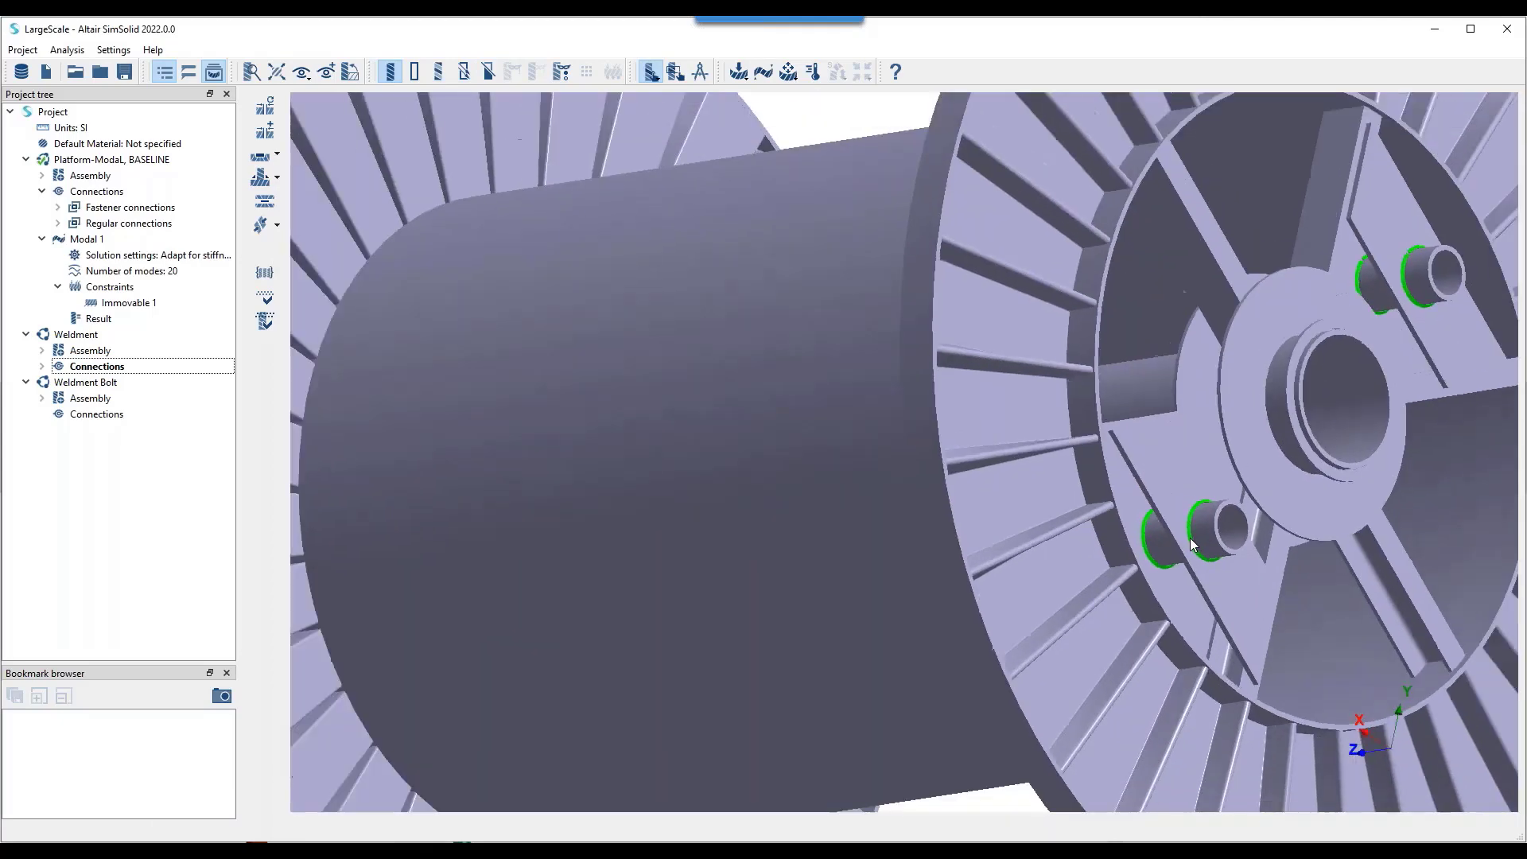
scroll(1225, 541, down, 2)
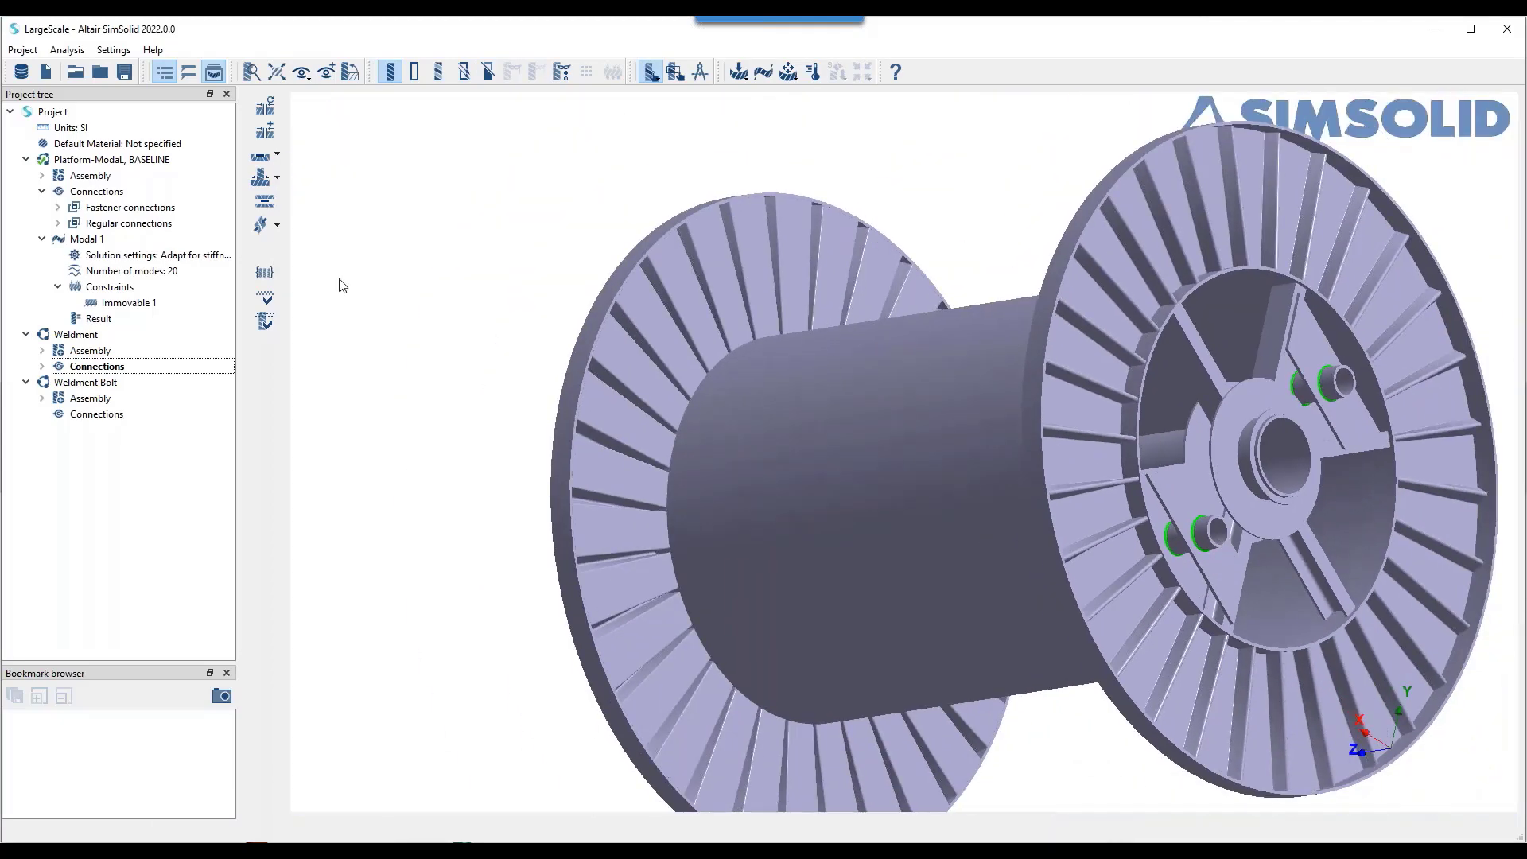
- Set up a group seam weld with 10 mm section size and add centre tube PT-CTRT and ring PT-LRING 2
click(269, 176)
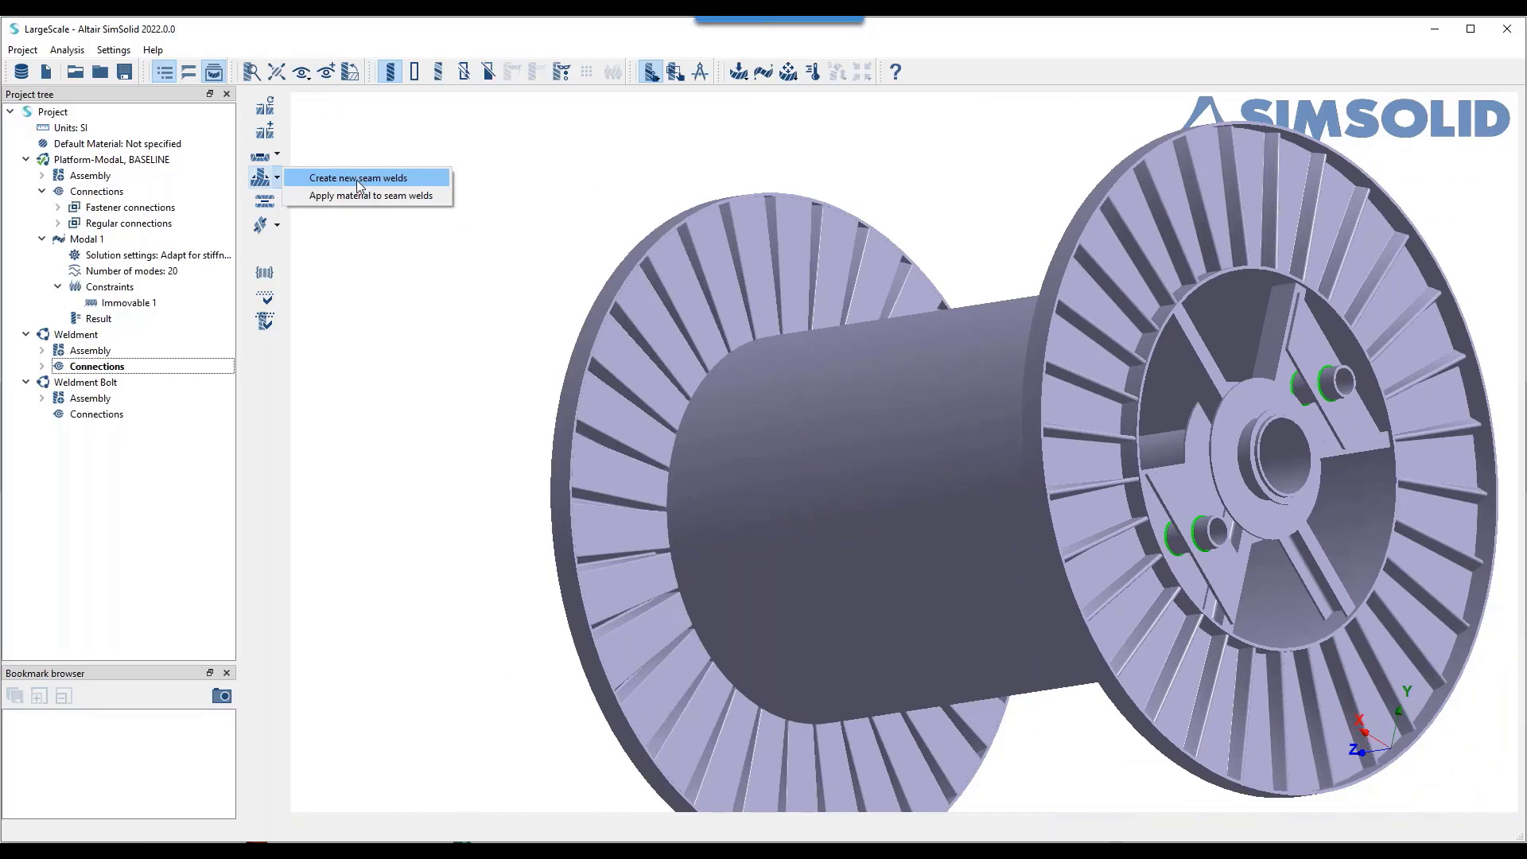
click(358, 180)
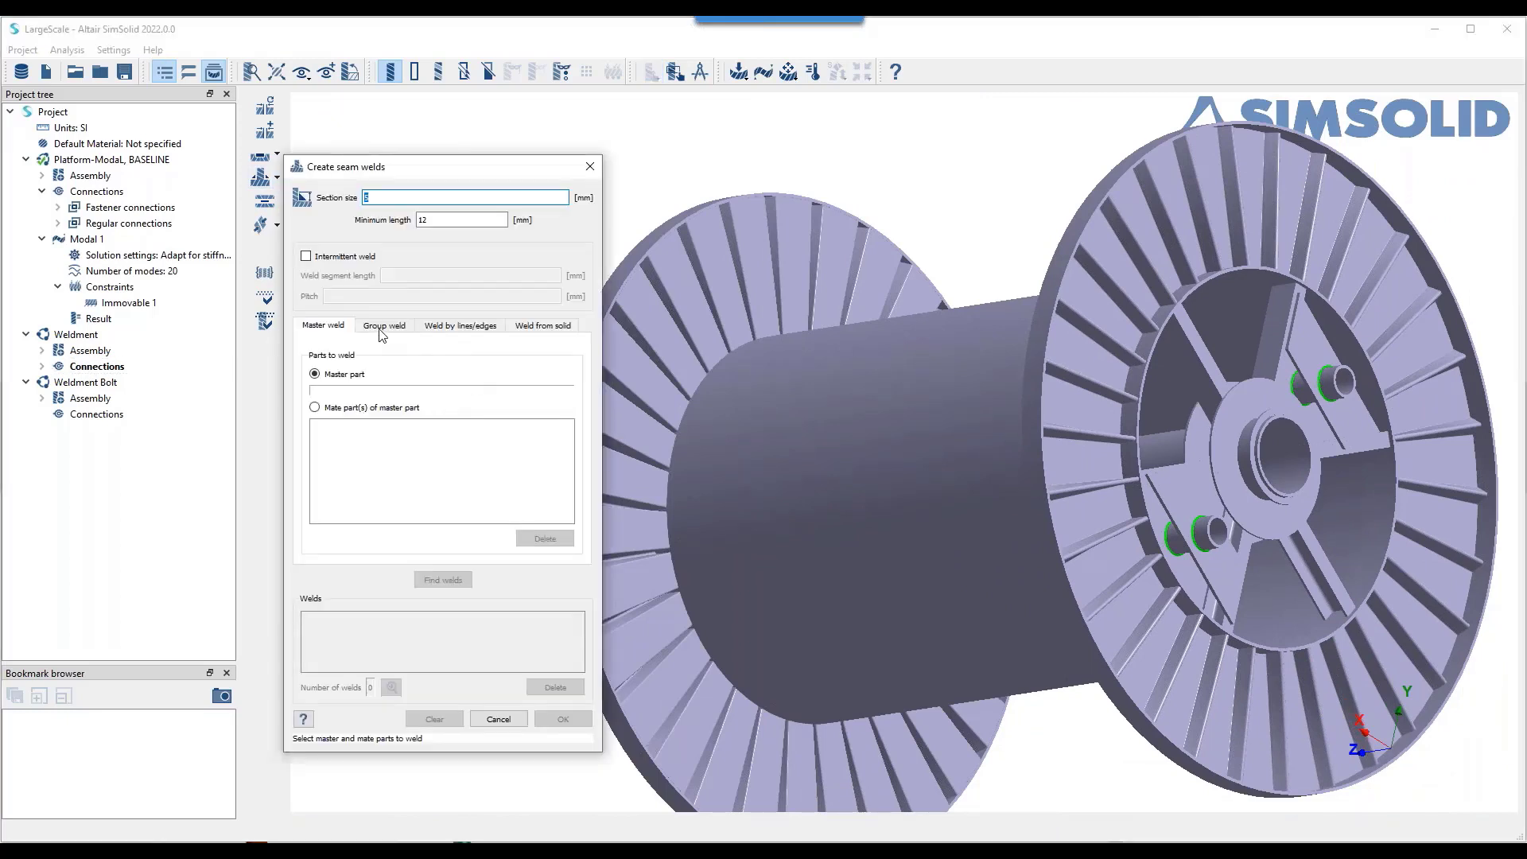
click(401, 338)
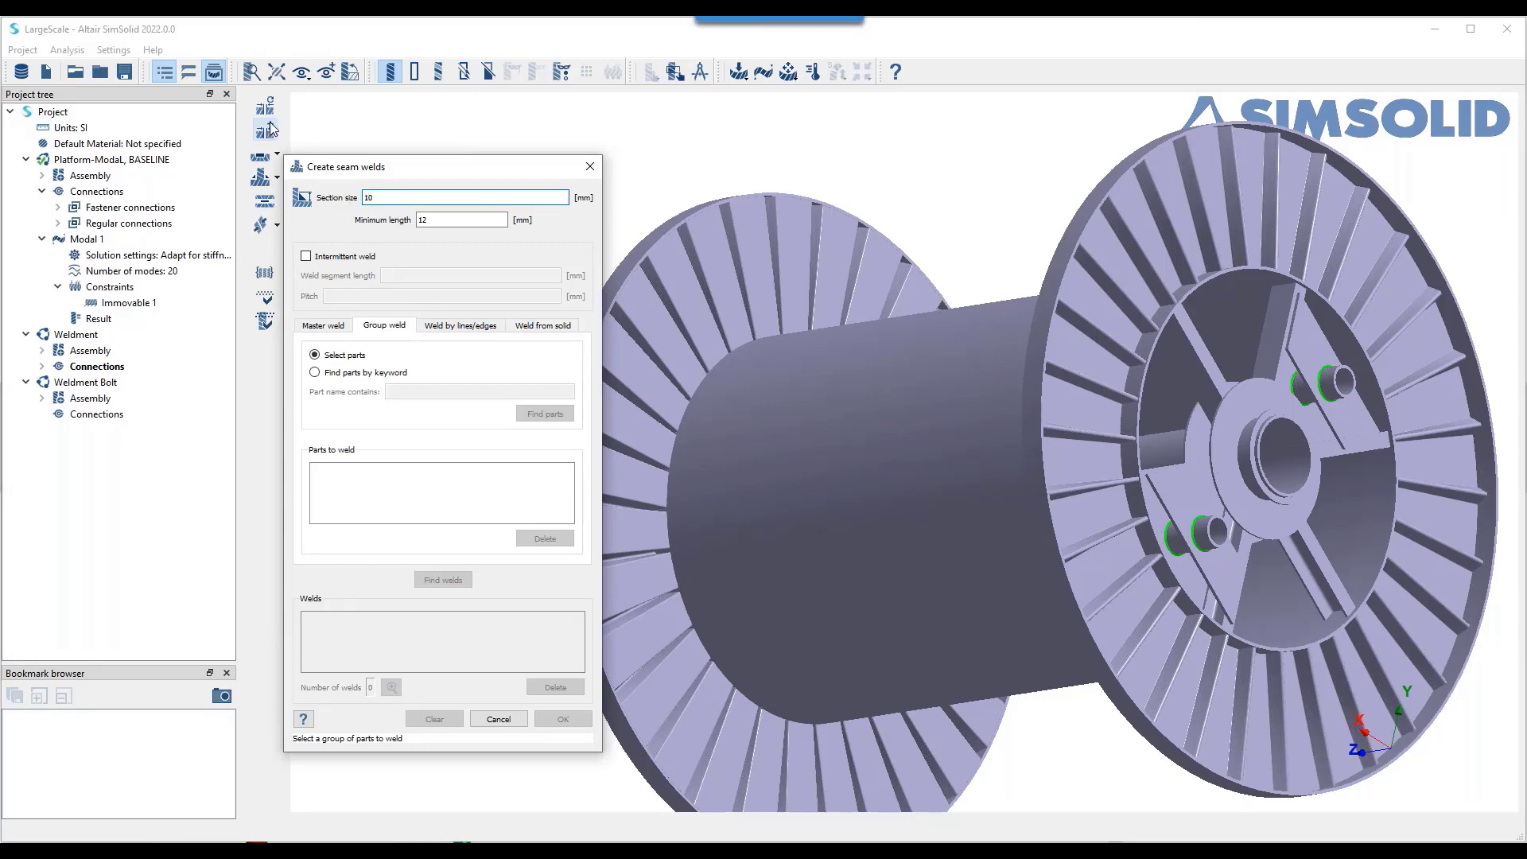
scroll(1182, 431, up, 3)
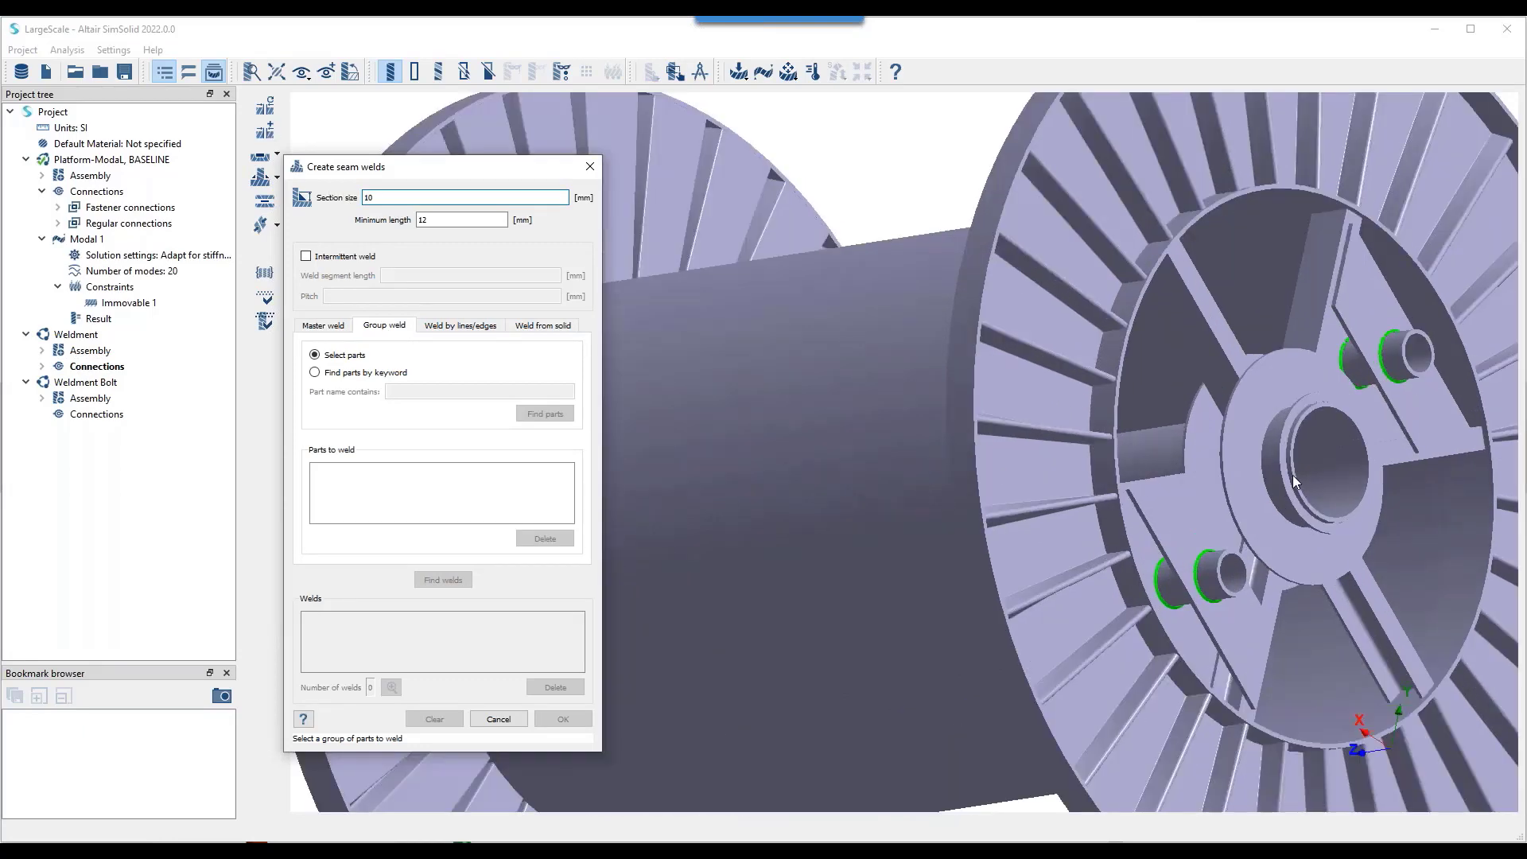
click(1292, 475)
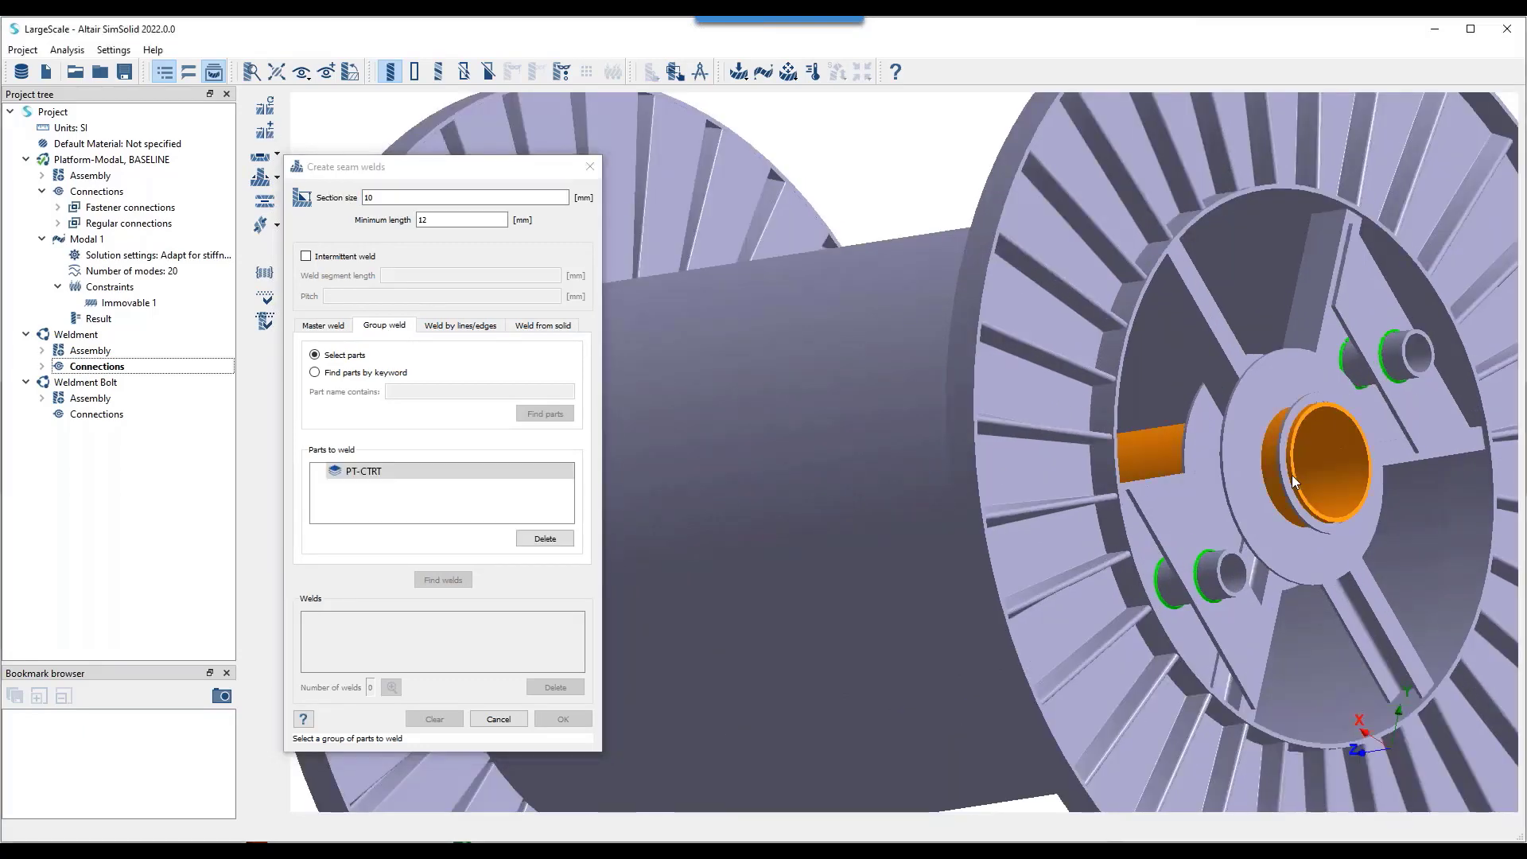
click(1272, 513)
- Add ring PT-LRING 1 at the opposite reel end to the group and create the 10 mm seam welds
scroll(1262, 506, down, 5)
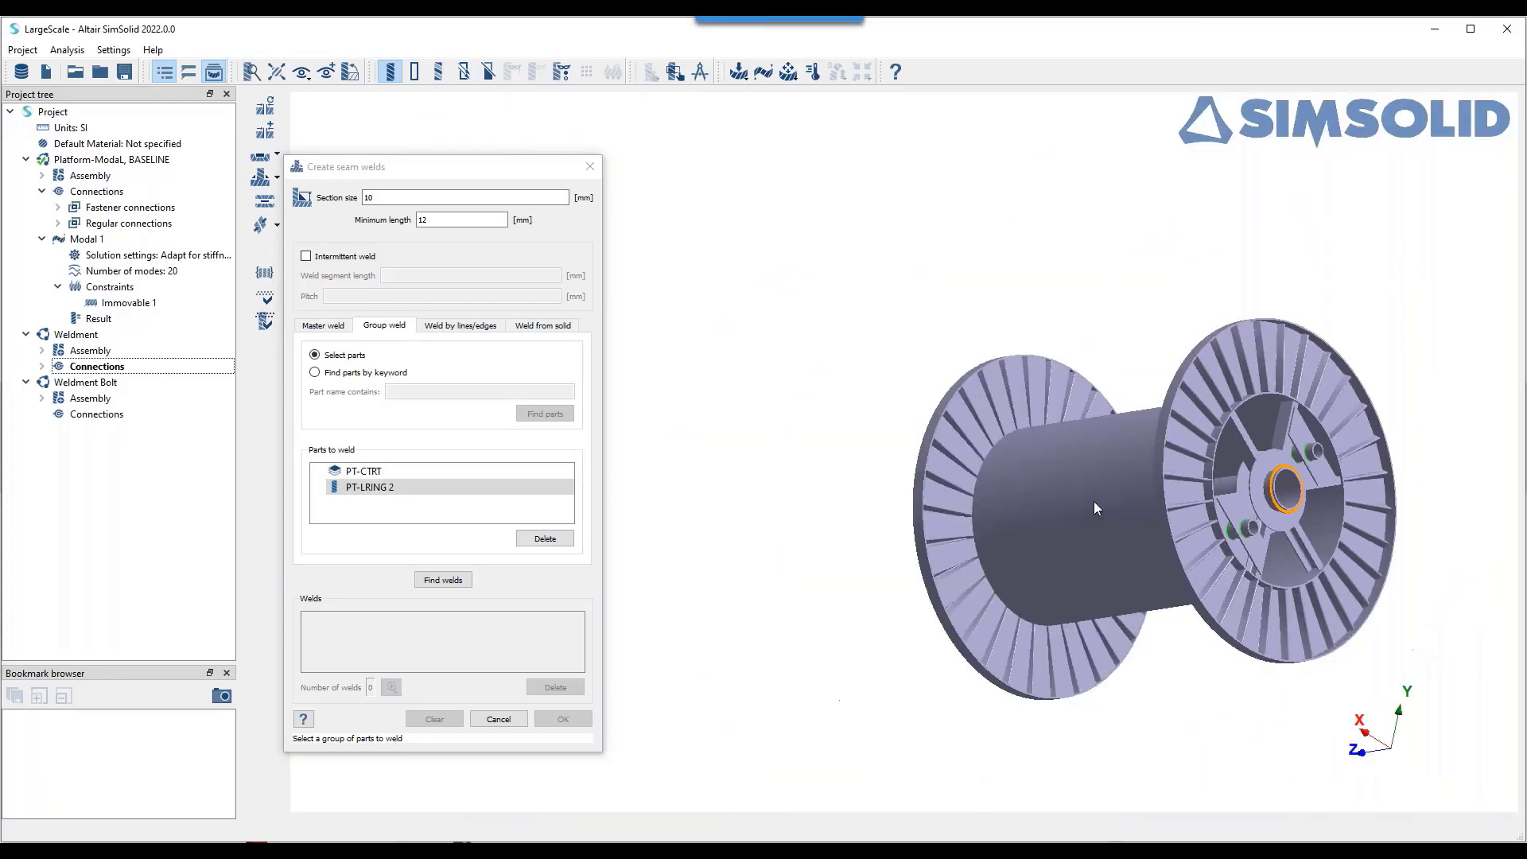
drag(1007, 477, 1195, 470)
scroll(975, 543, up, 10)
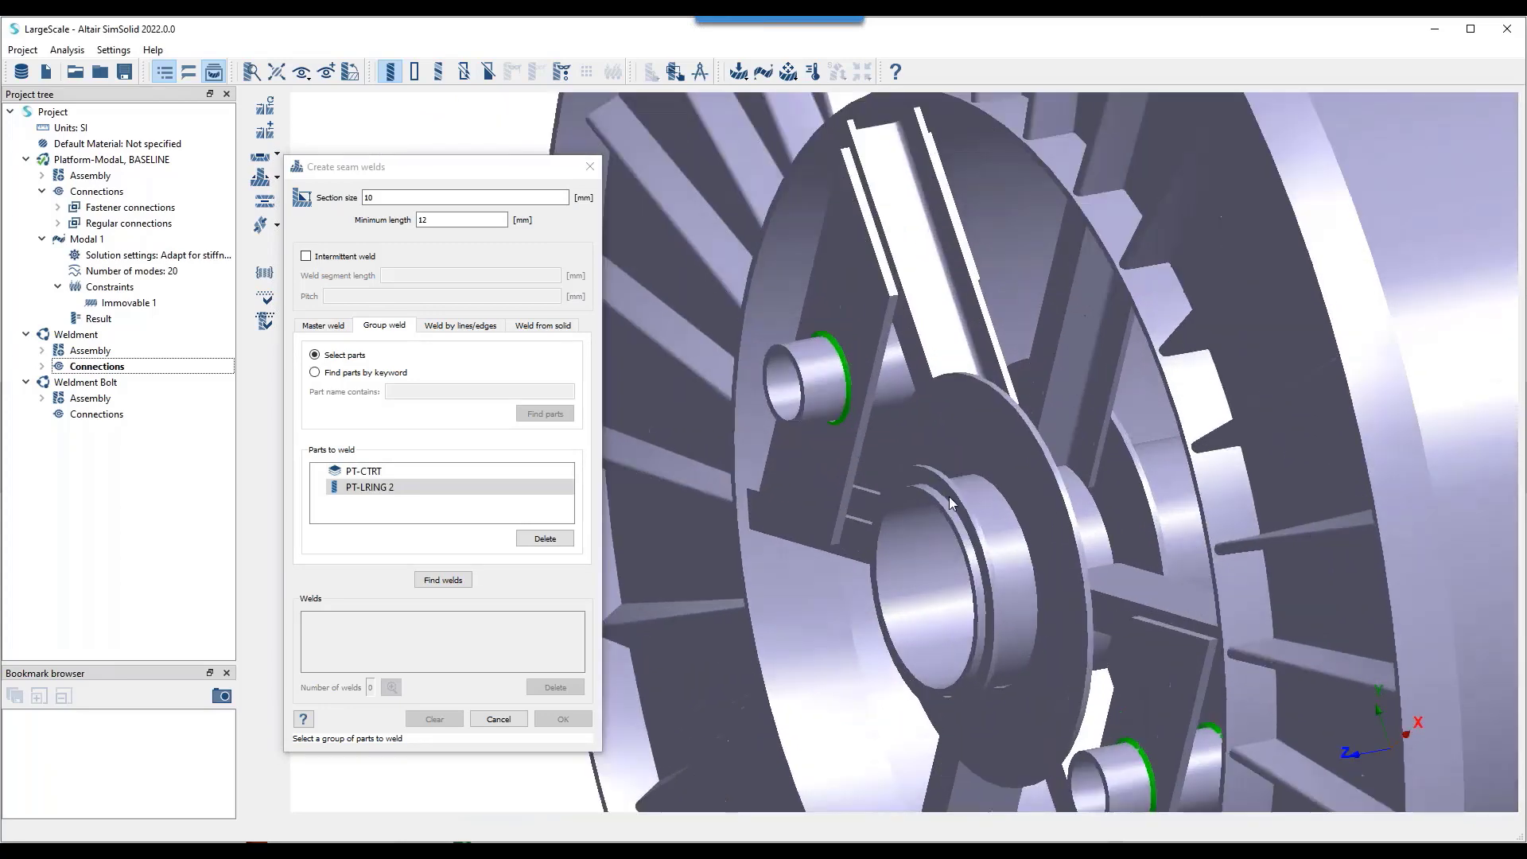
click(948, 506)
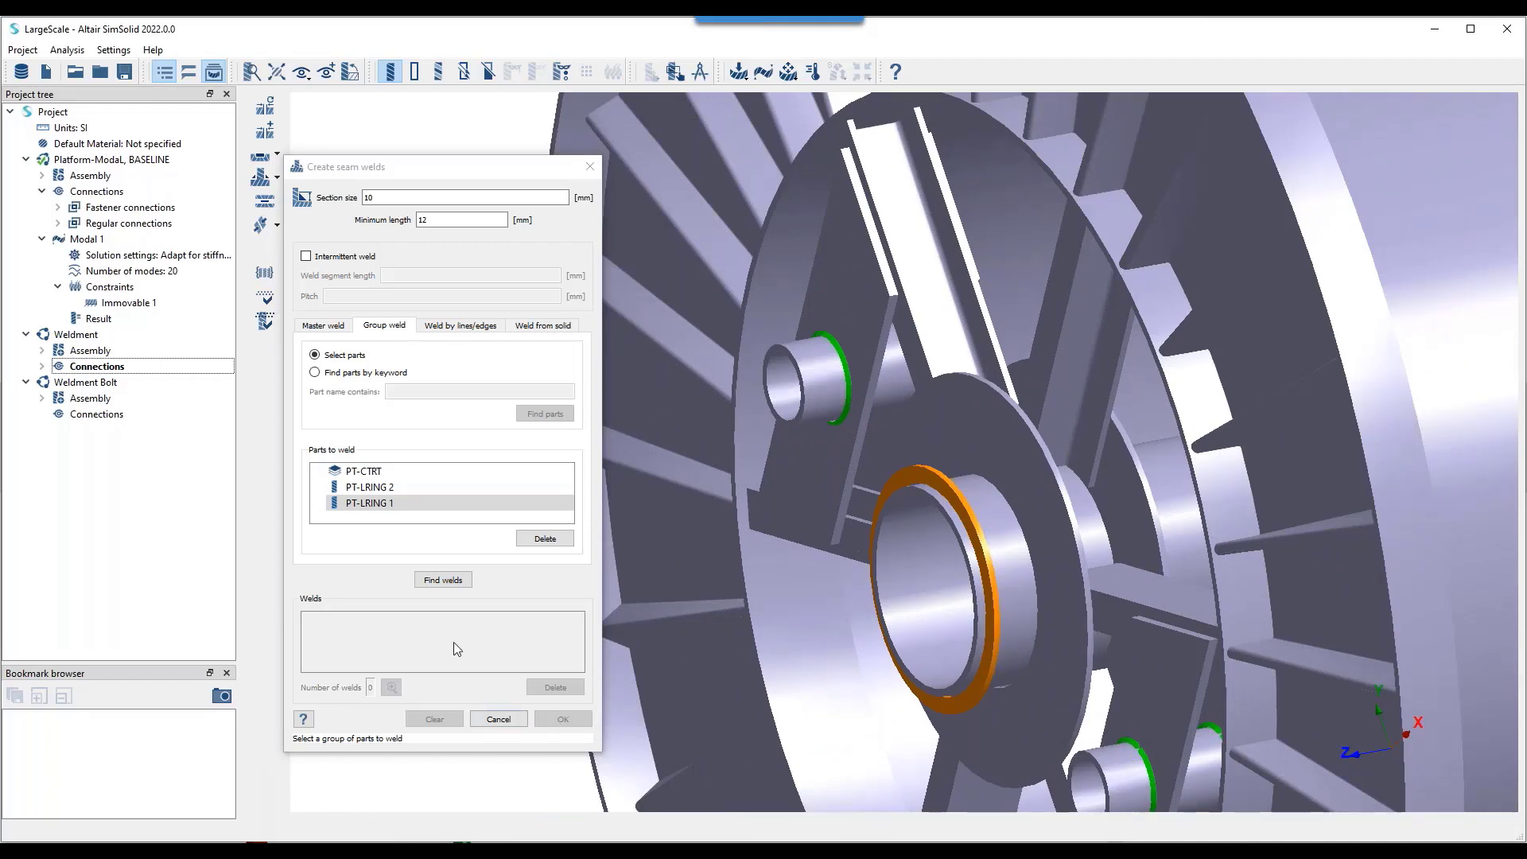
click(443, 579)
click(563, 719)
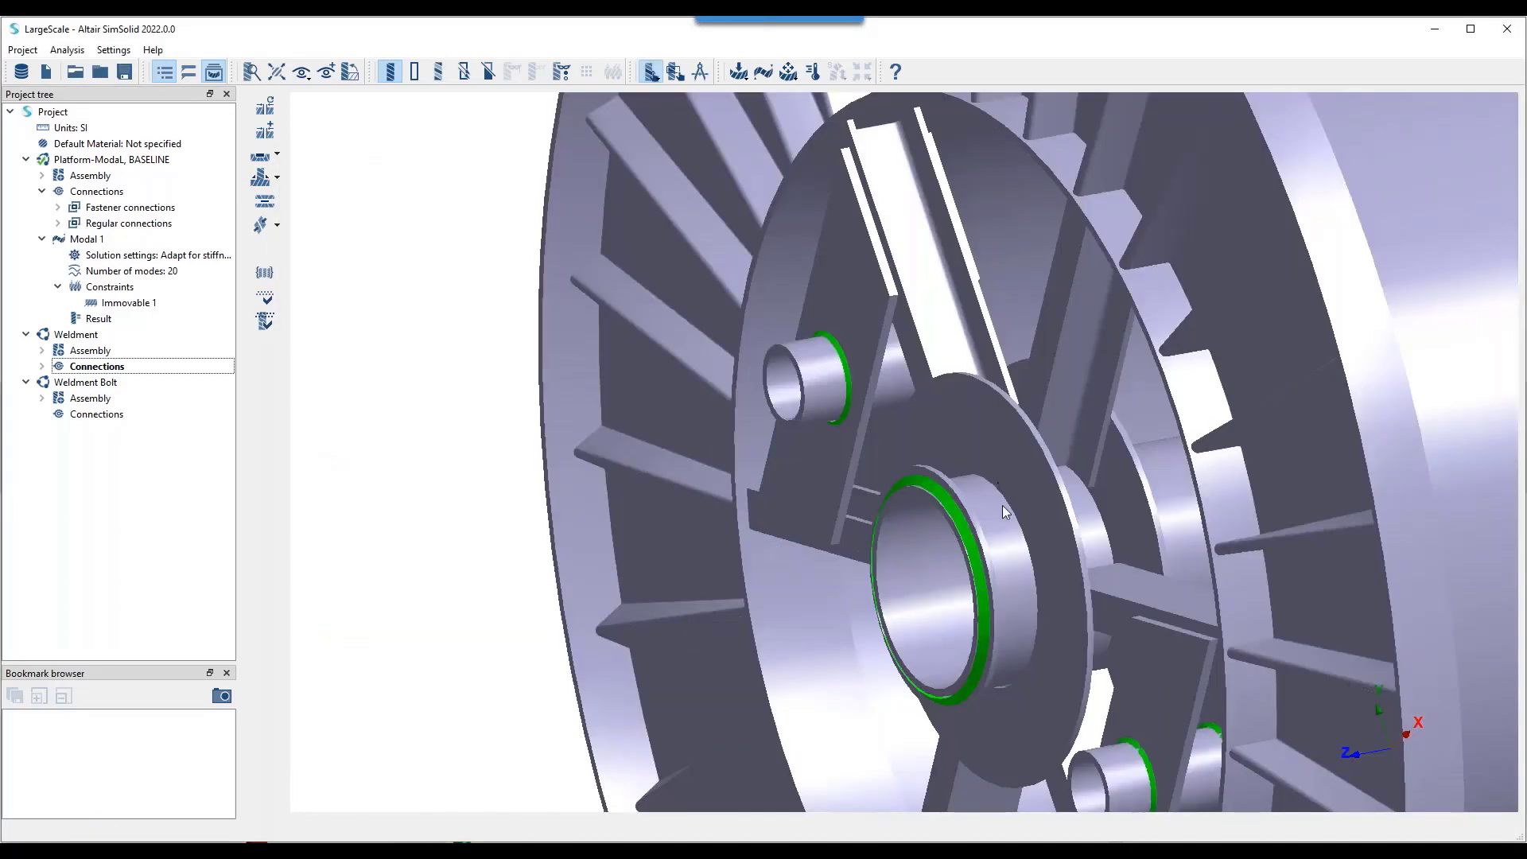
- Create a 10 mm seam weld along the inner circular edge of hub plate PT-FCPLT, where it meets the centre tube
click(277, 177)
click(337, 180)
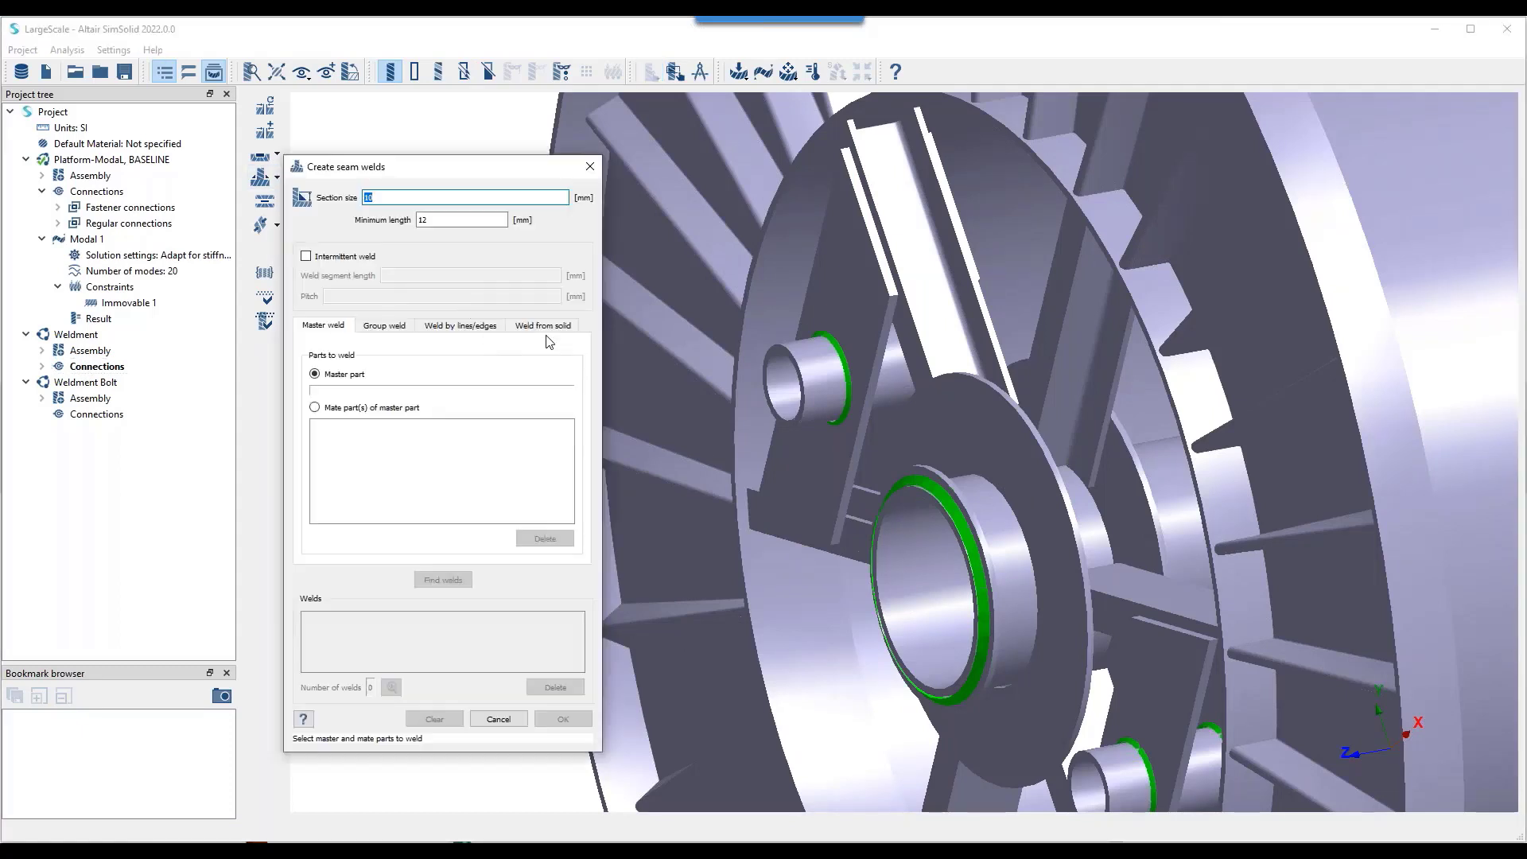
click(461, 327)
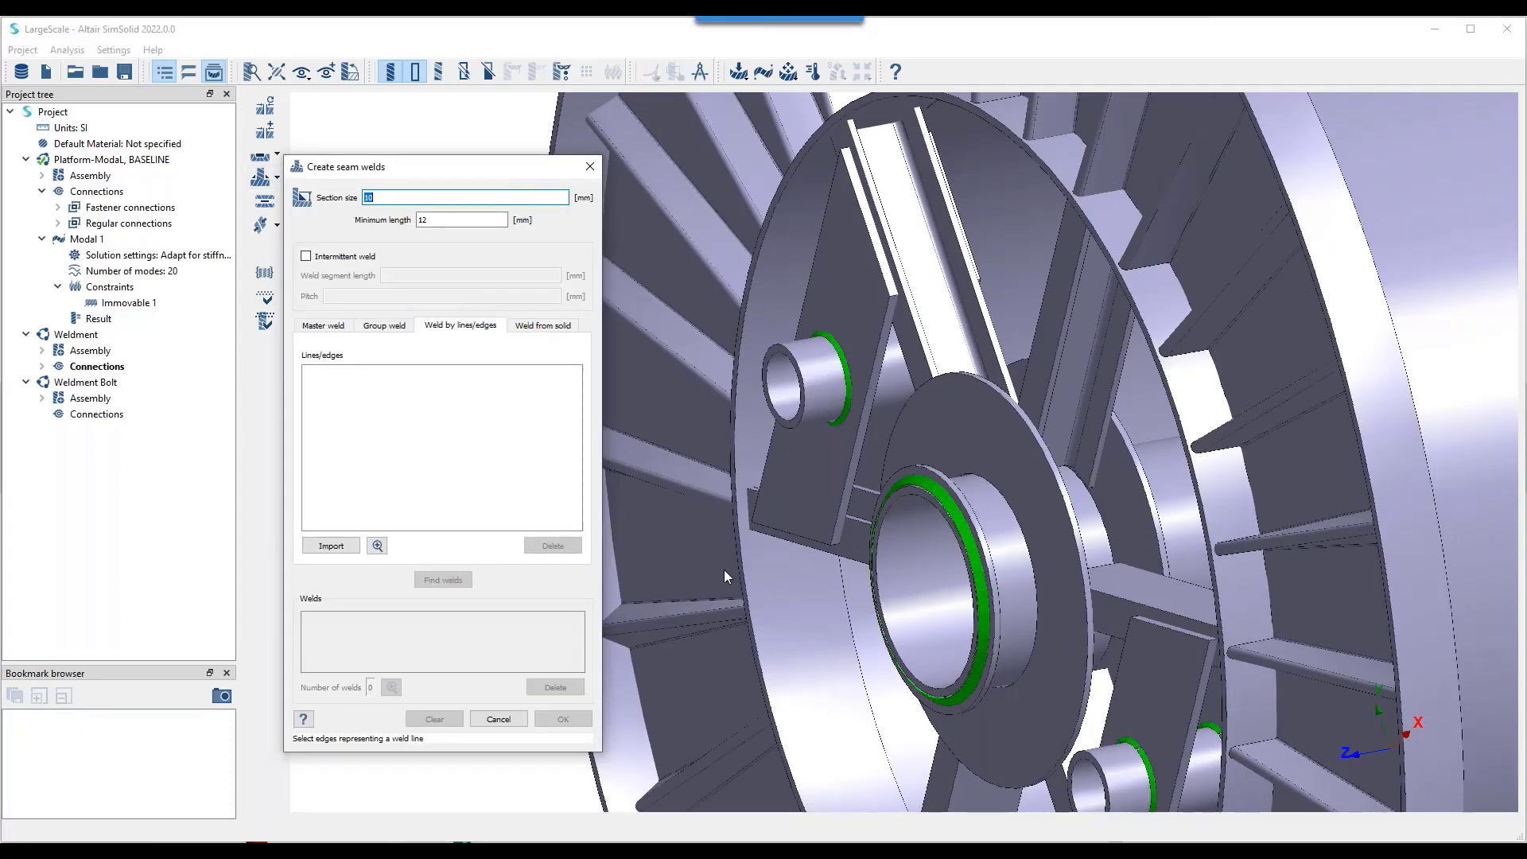
click(1015, 509)
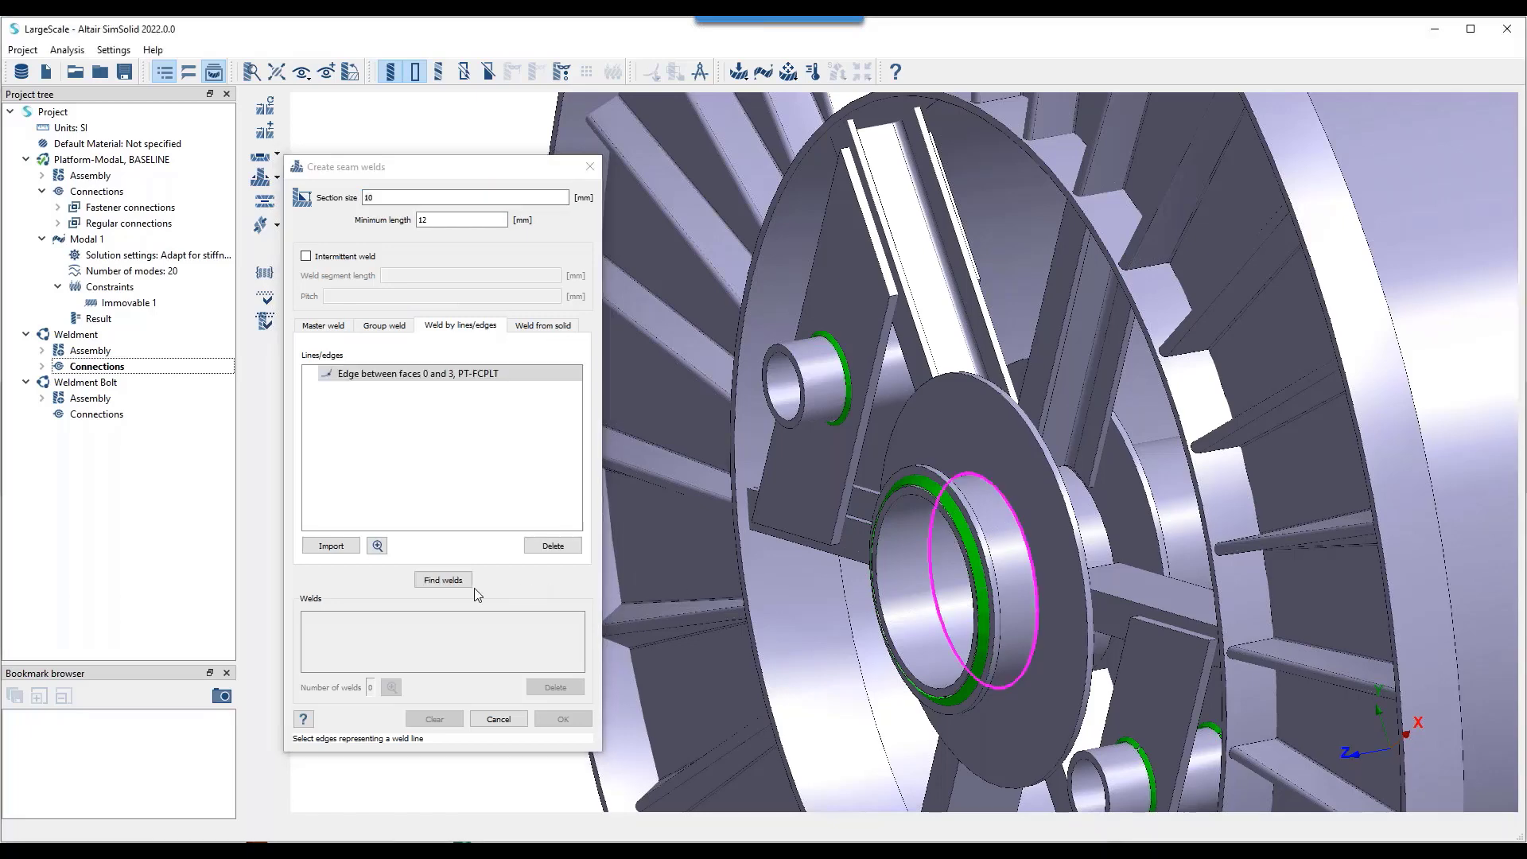
click(447, 580)
click(563, 719)
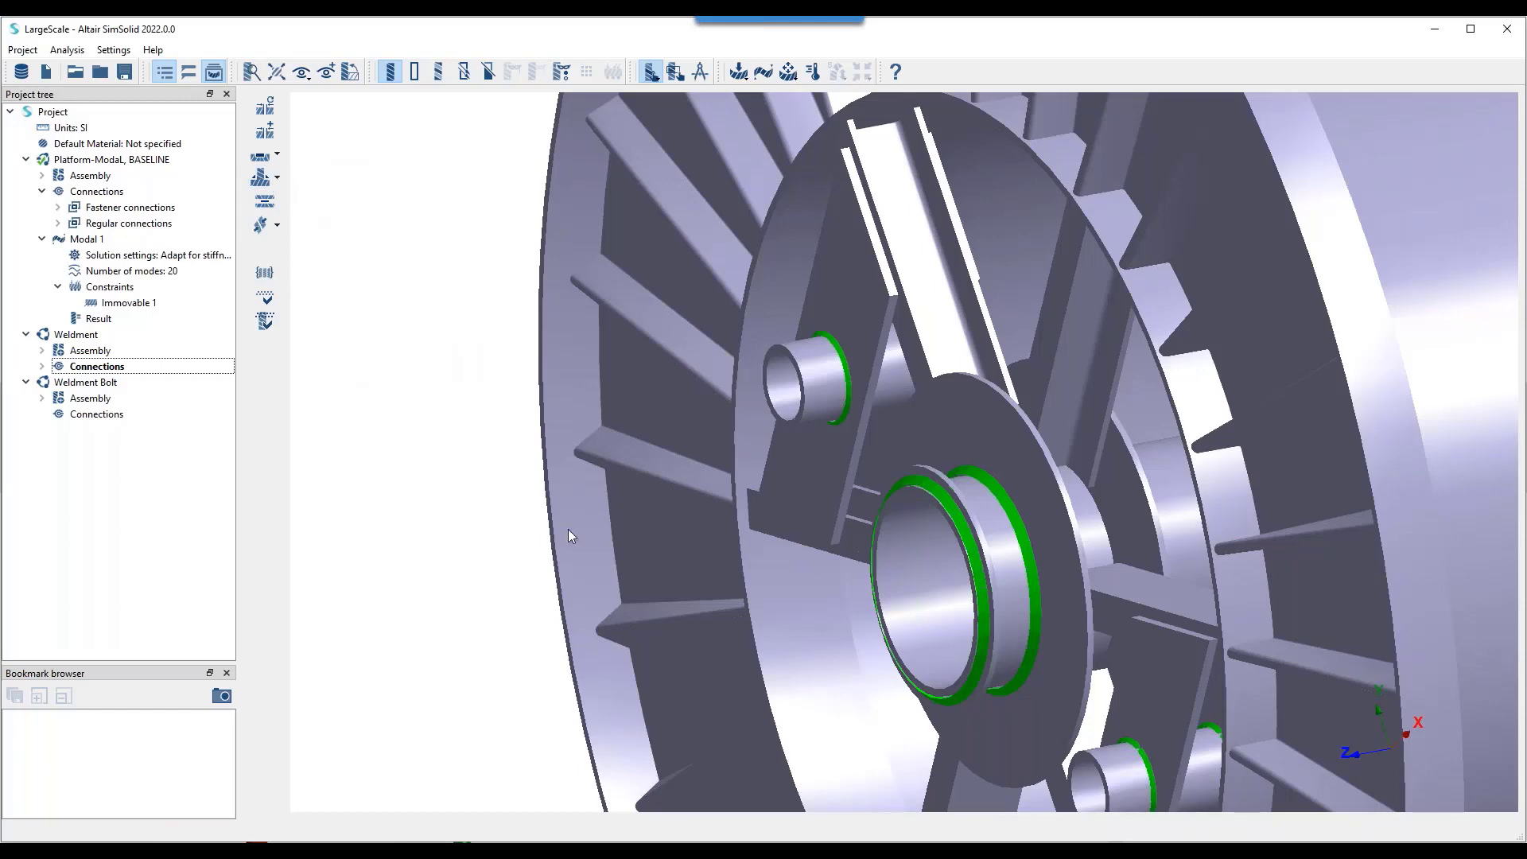
- Create a 10 mm seam weld by edge along hub plate PT-FCPLT's inner circular edge at the opposite reel end
drag(568, 528, 642, 565)
scroll(642, 566, down, 5)
drag(795, 557, 954, 565)
right_drag(954, 566, 703, 361)
click(269, 188)
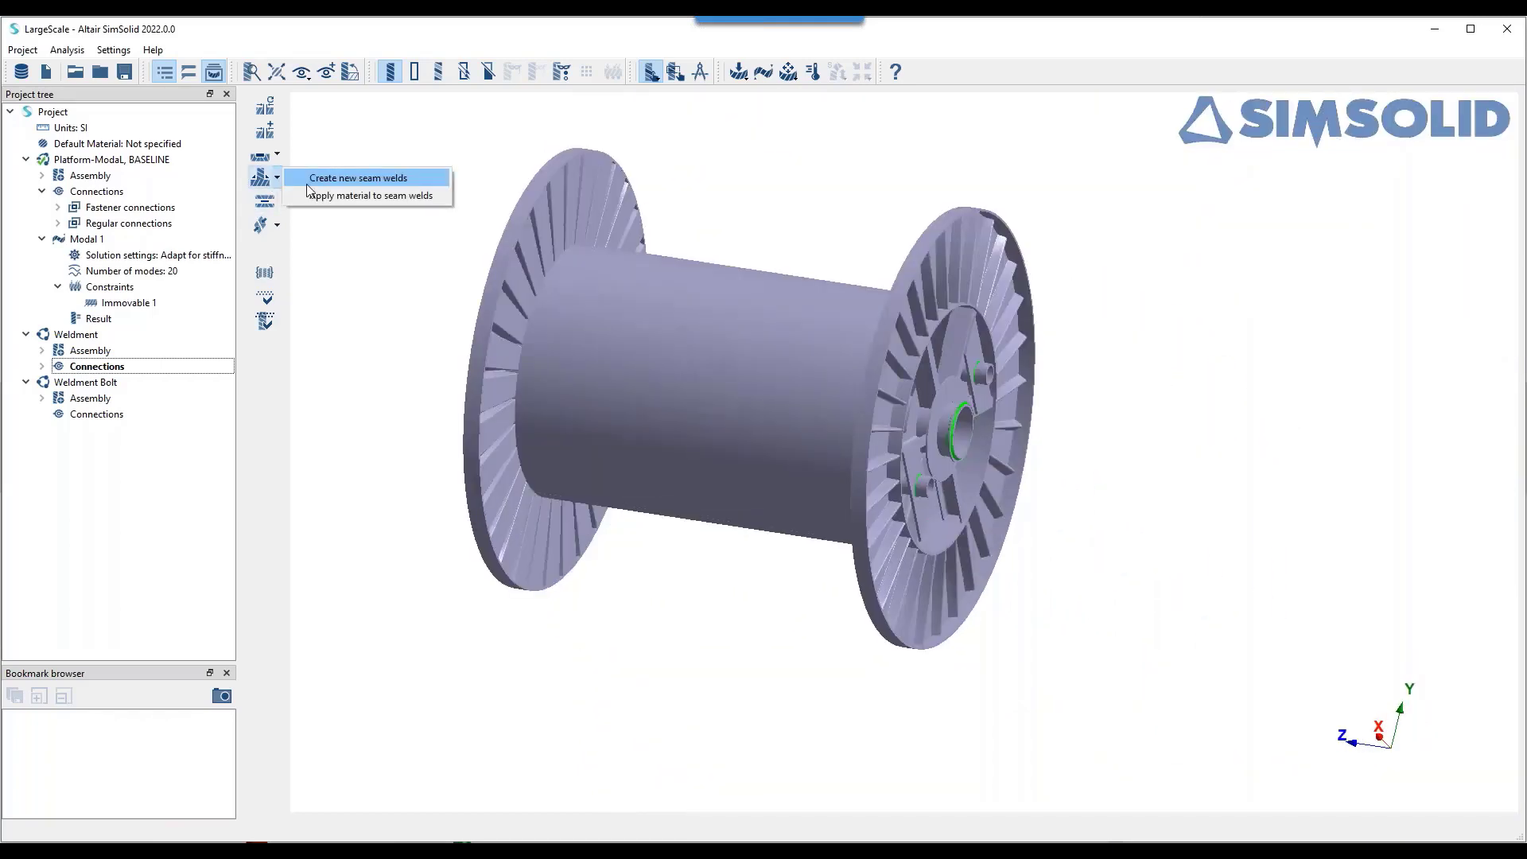
click(334, 177)
click(549, 326)
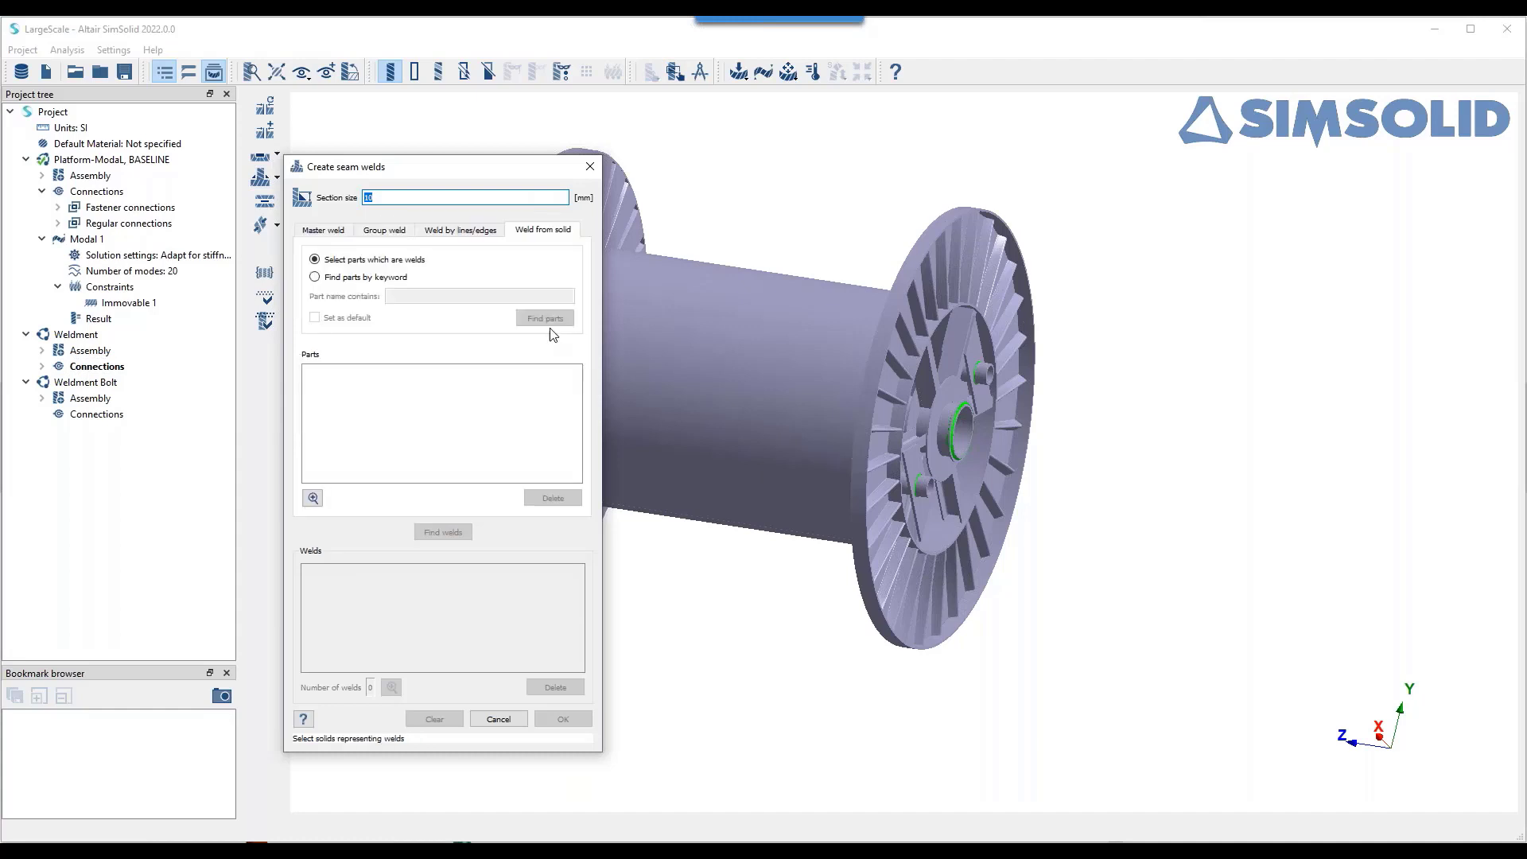
click(461, 325)
scroll(923, 440, up, 5)
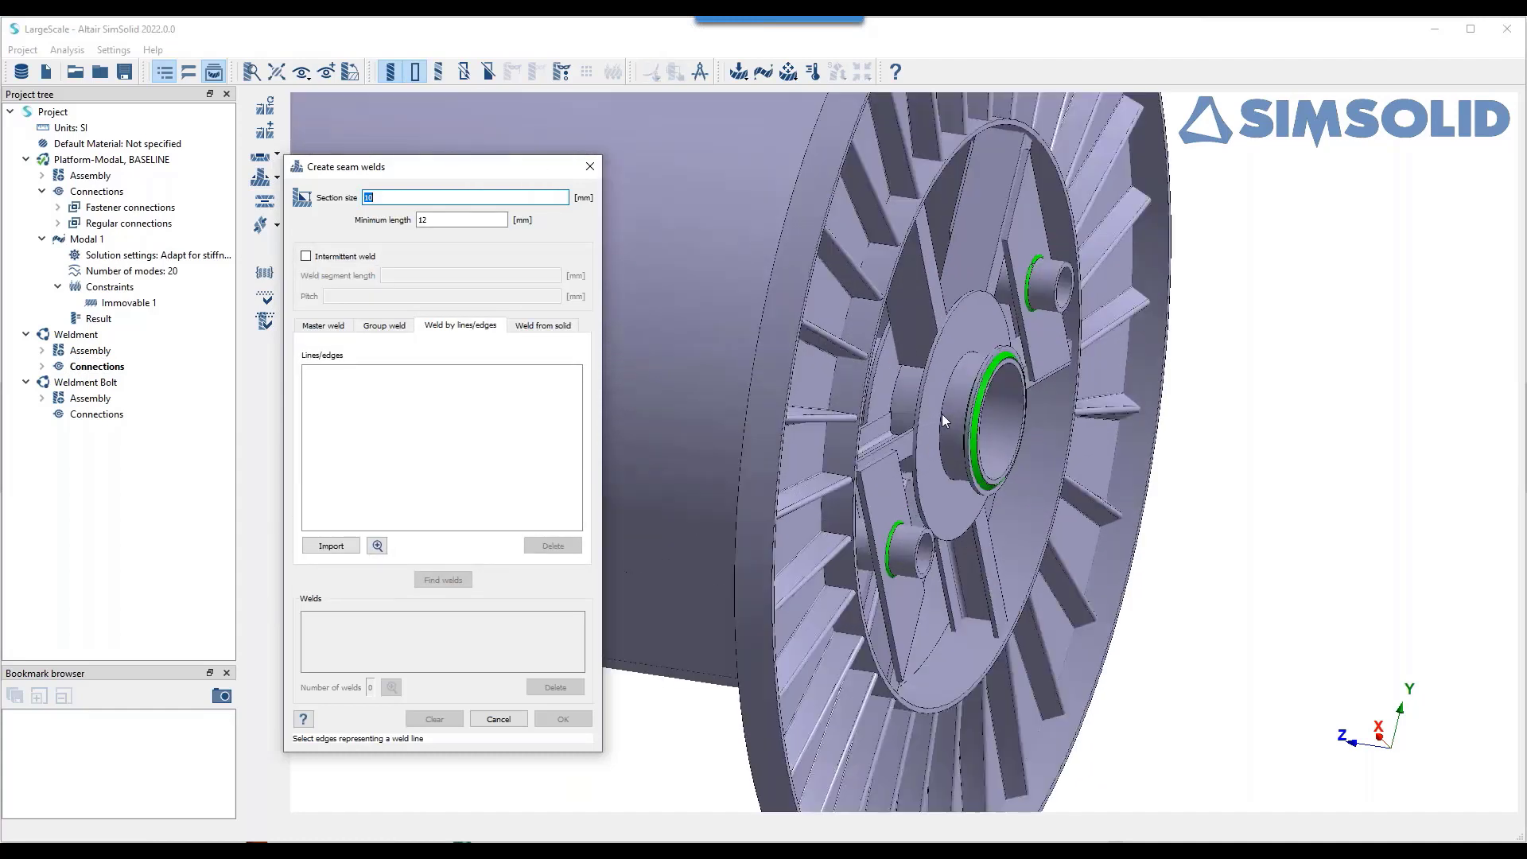
click(942, 414)
click(443, 579)
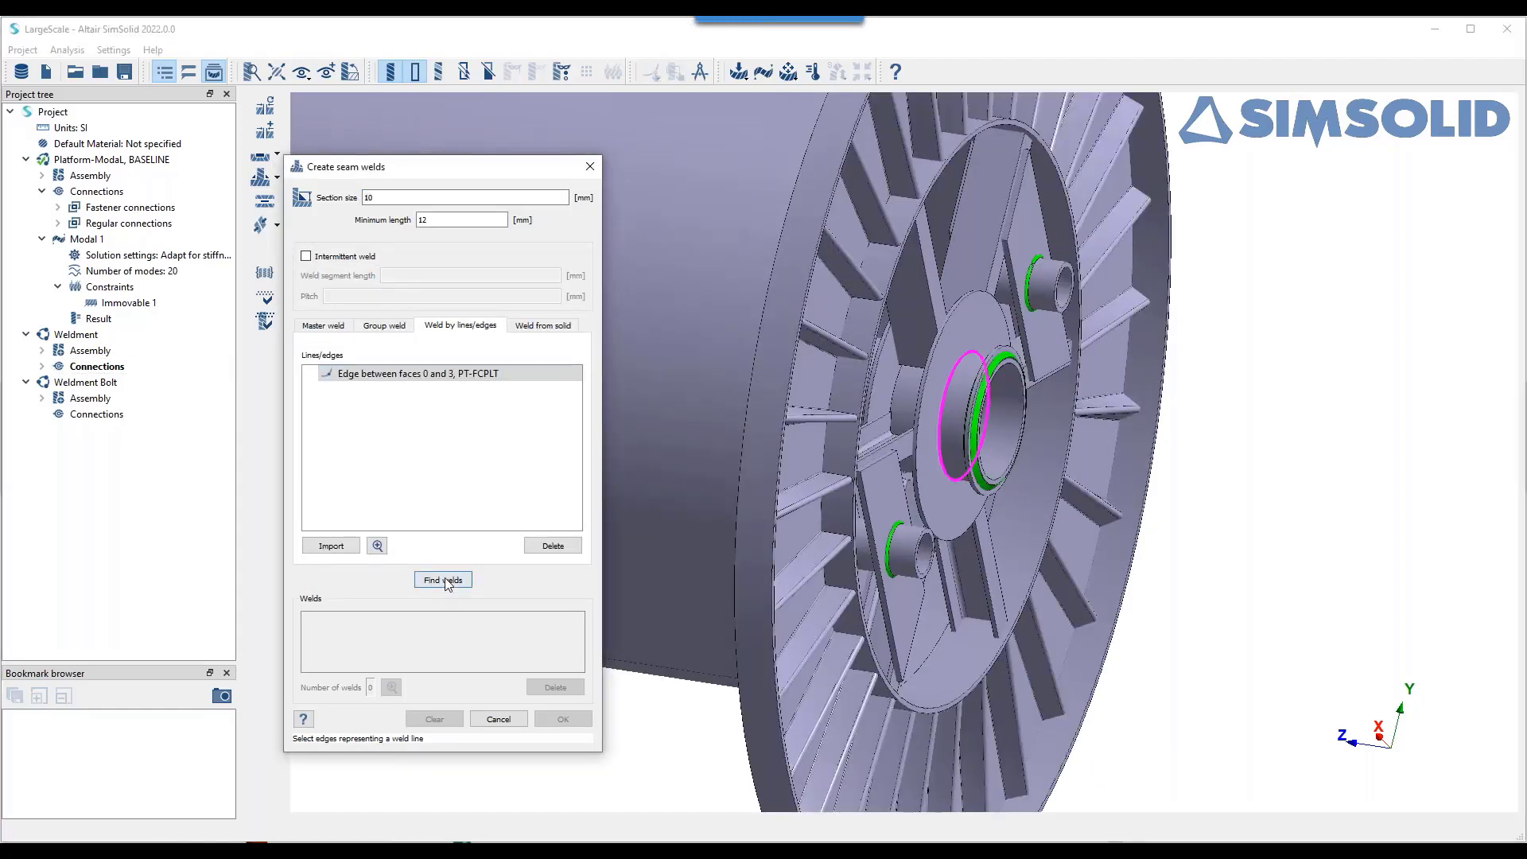
click(563, 719)
- Check the Weldment assembly for disconnected groups of parts
scroll(813, 698, down, 4)
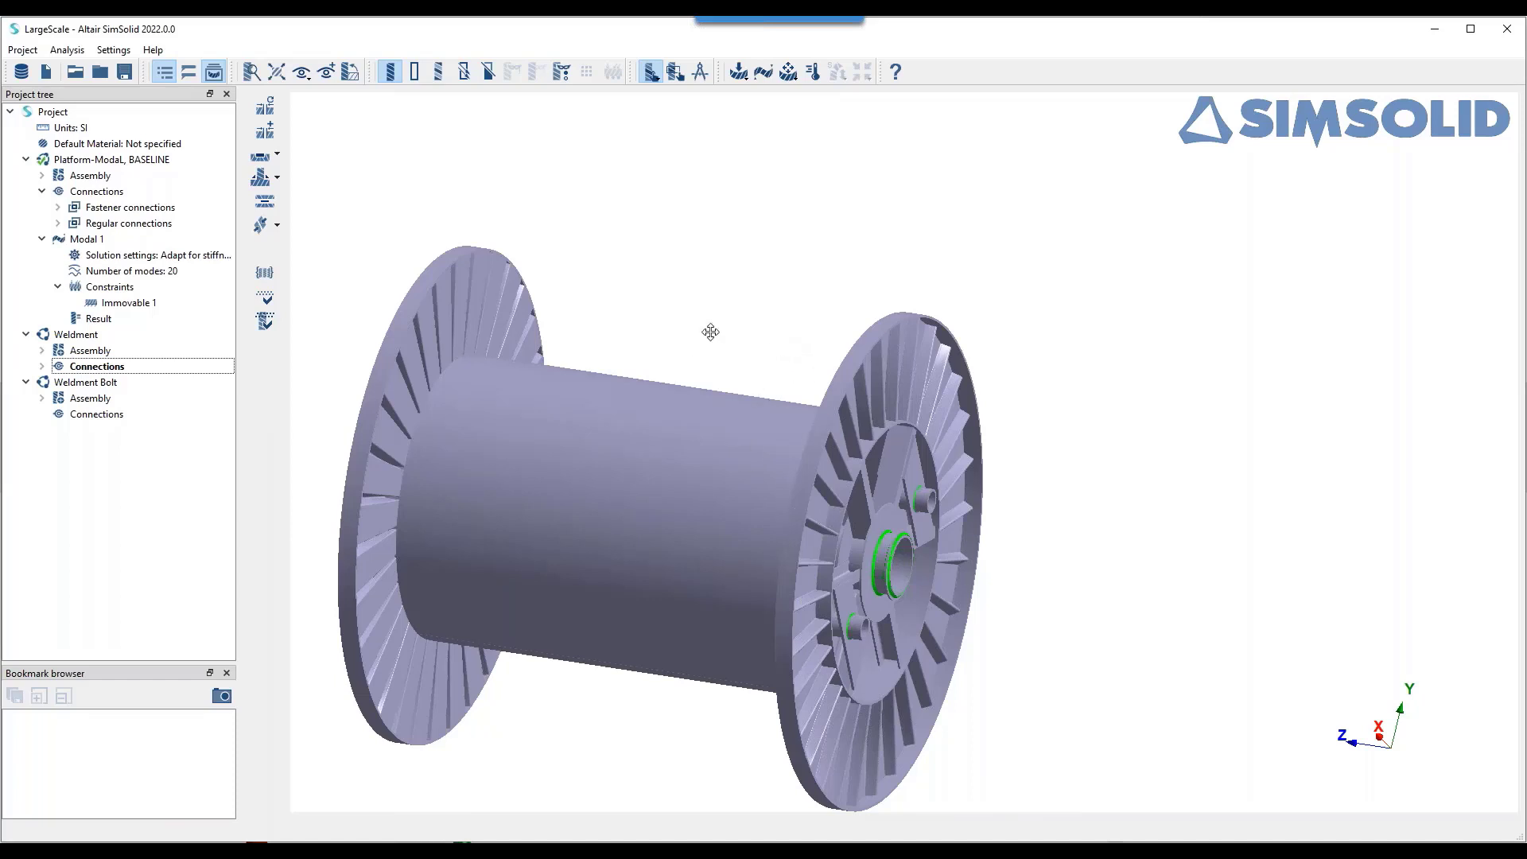
right_drag(711, 332, 889, 286)
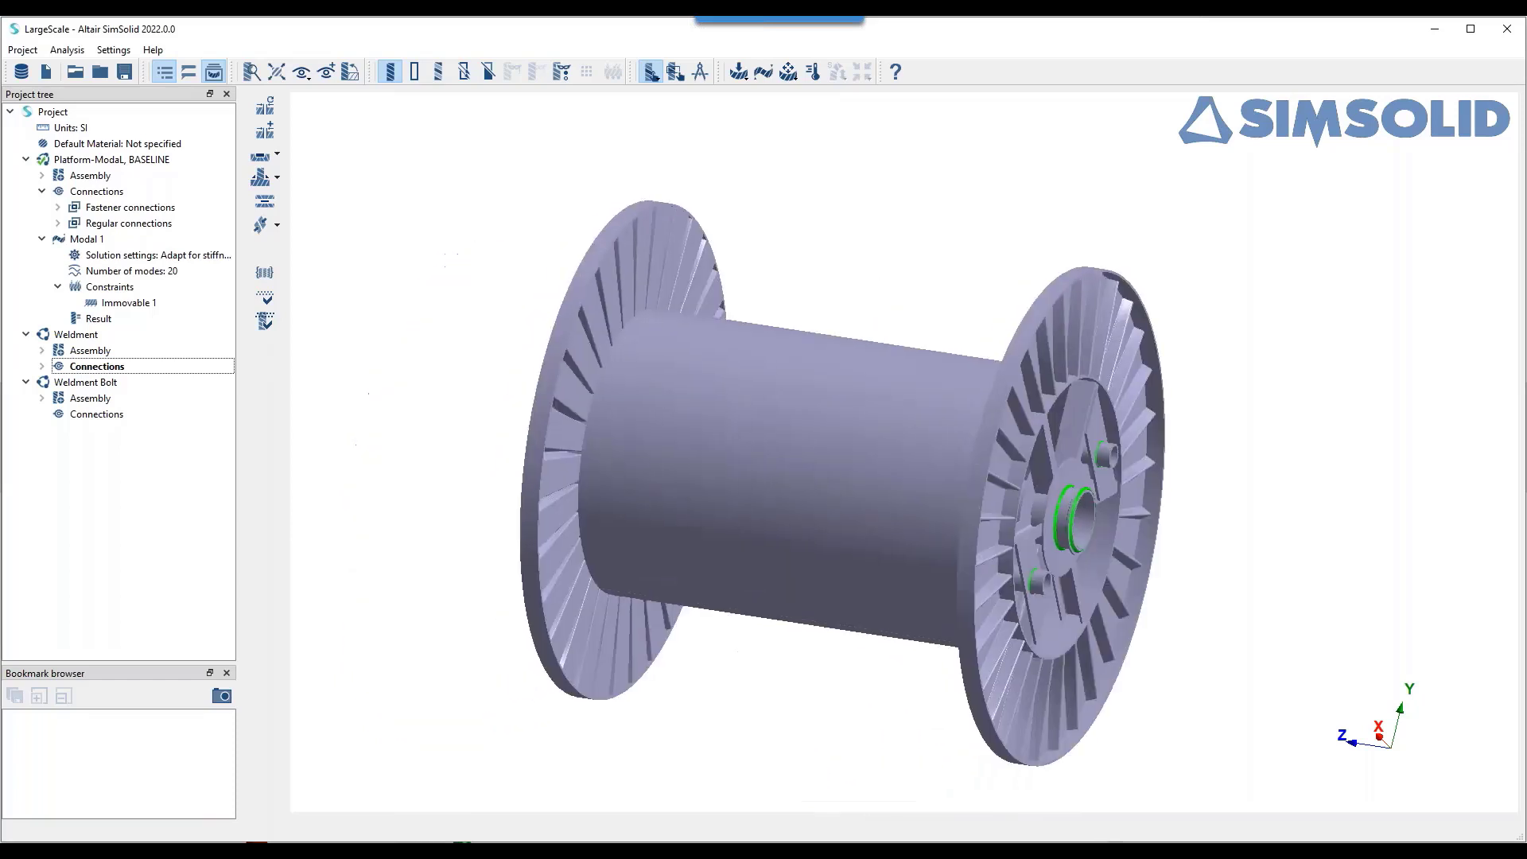
click(265, 274)
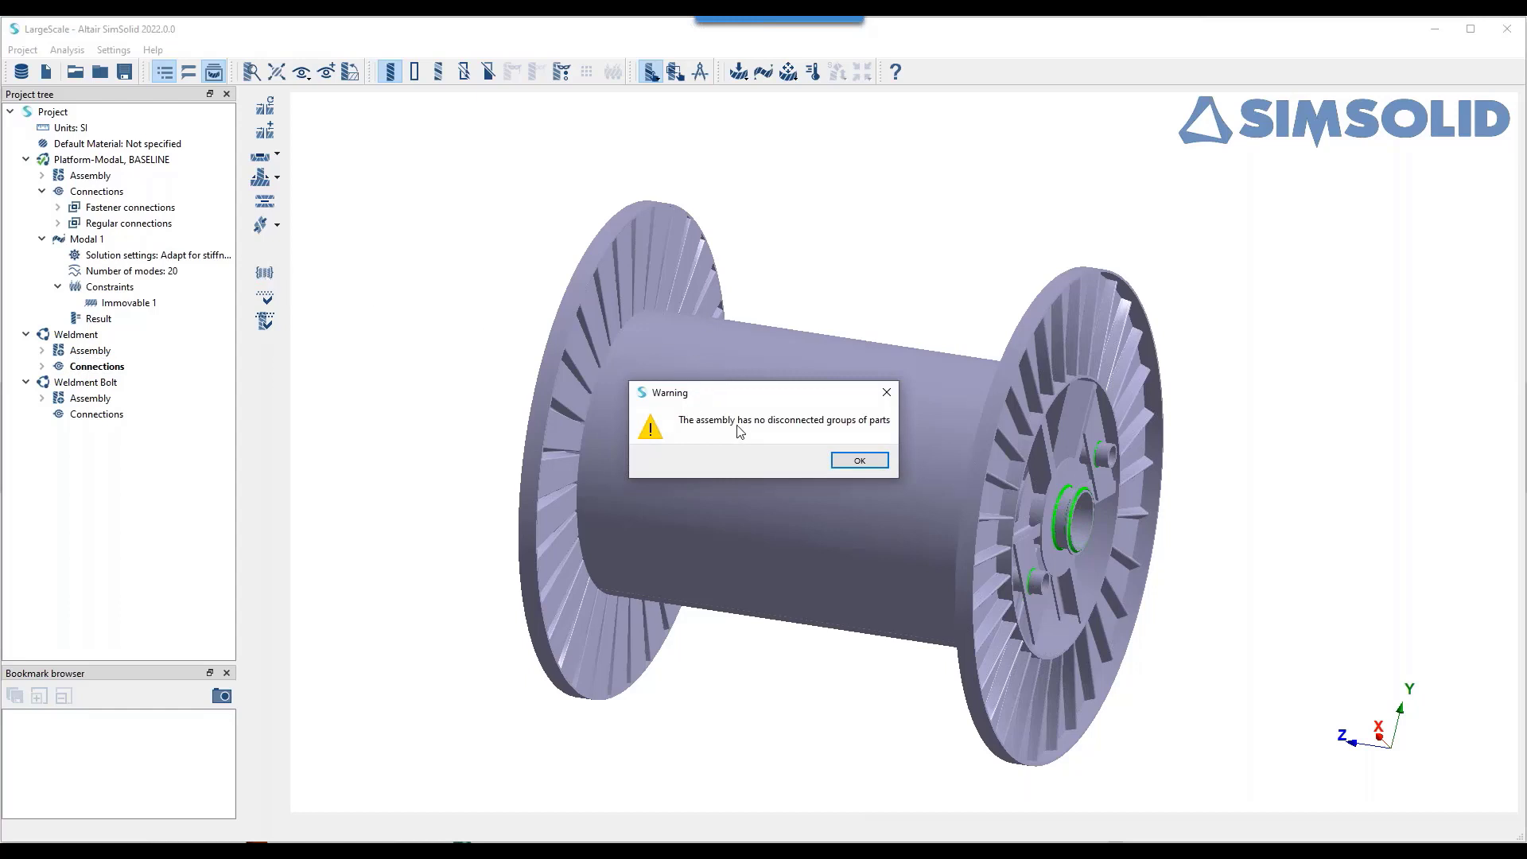
click(861, 463)
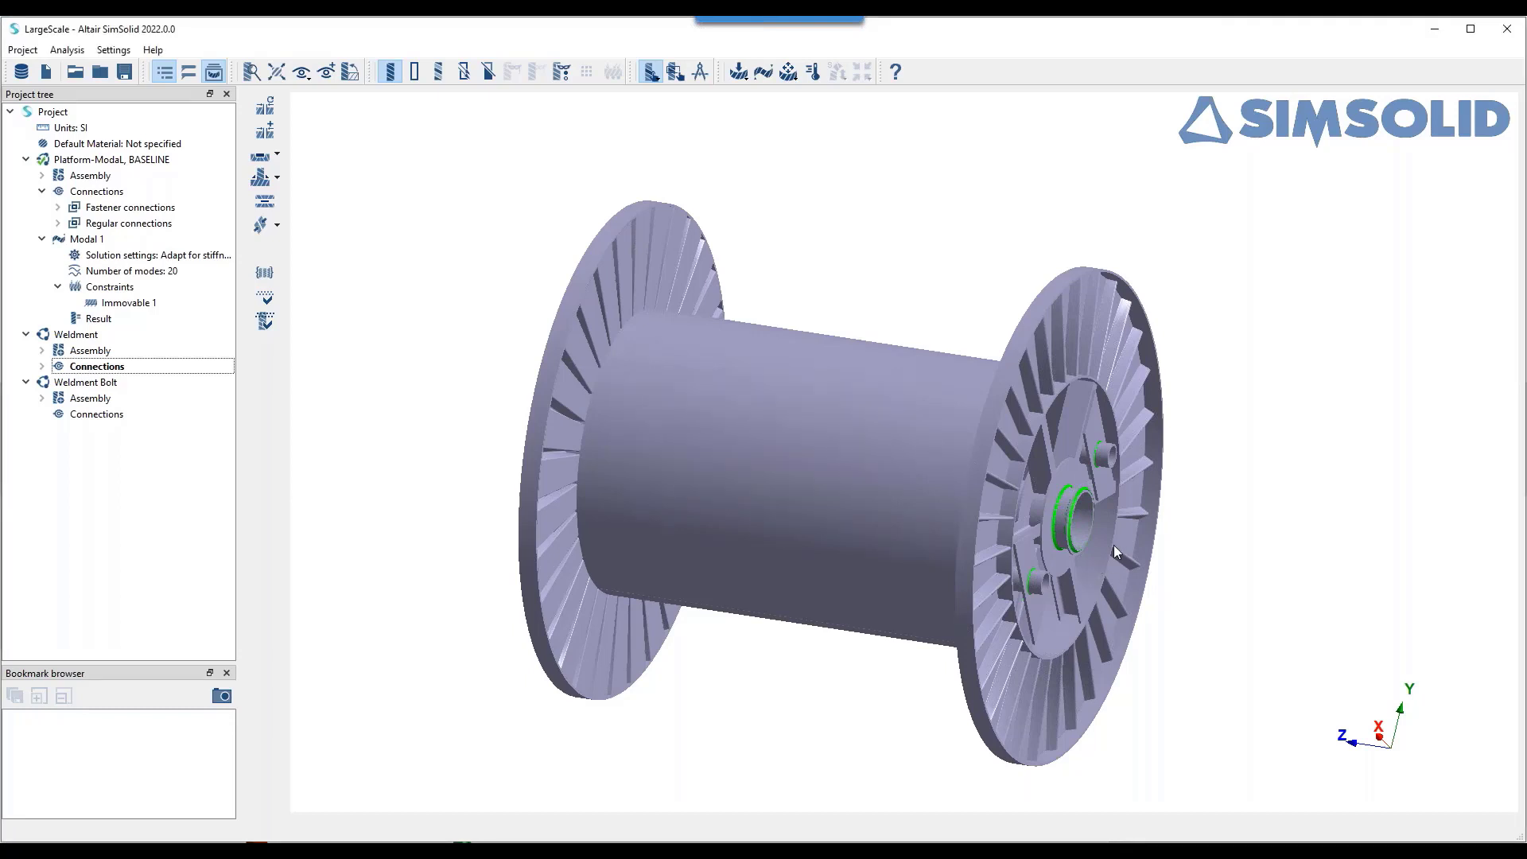
- Add a structural analysis to the Weldment design study, with the reel's centre tube end shown in left view
scroll(1112, 544, up, 5)
scroll(995, 363, up, 3)
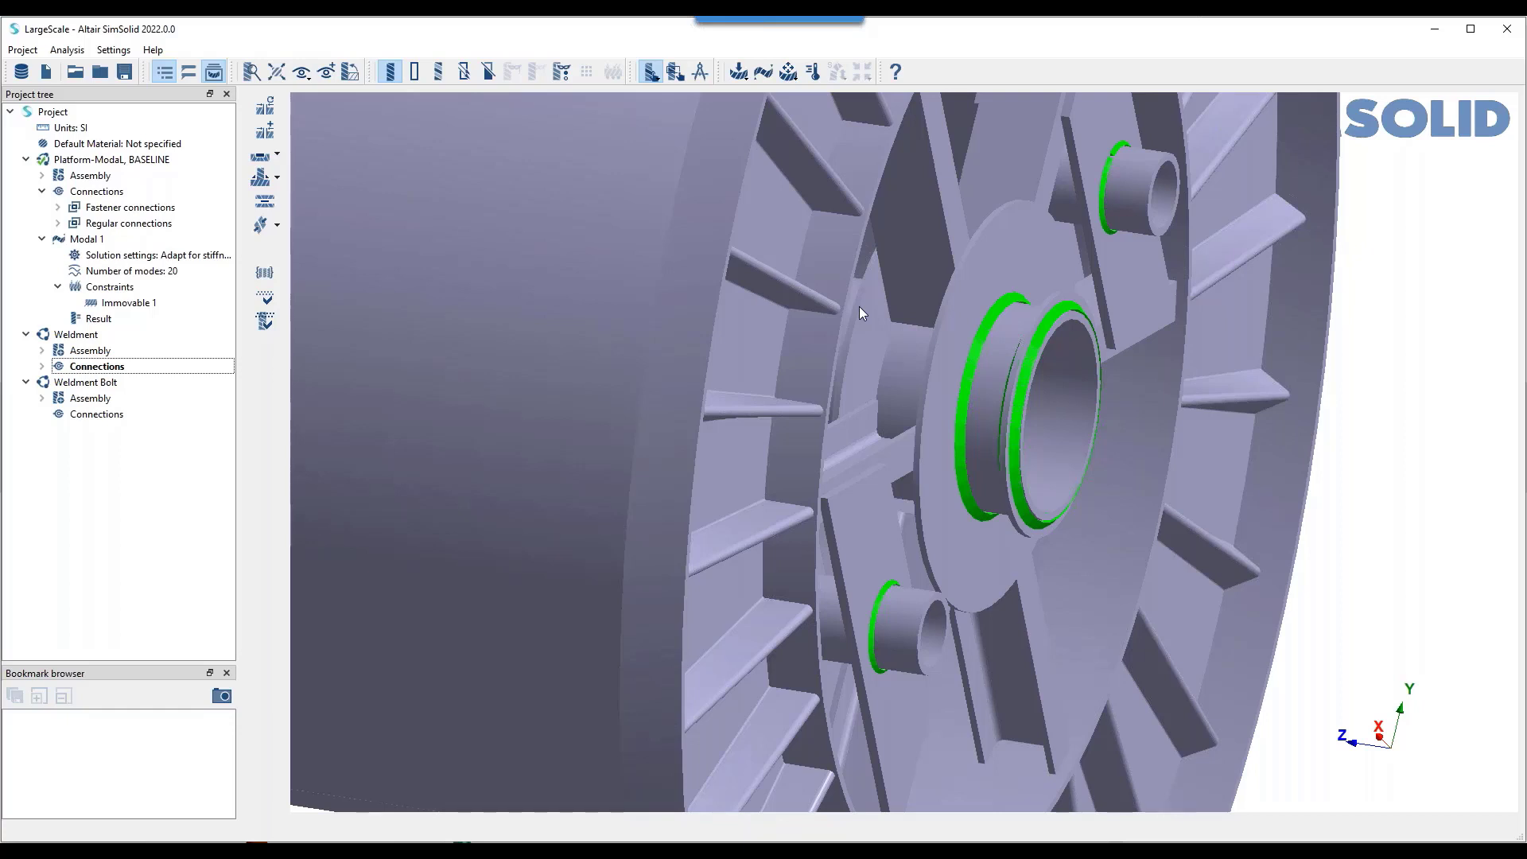
key(l)
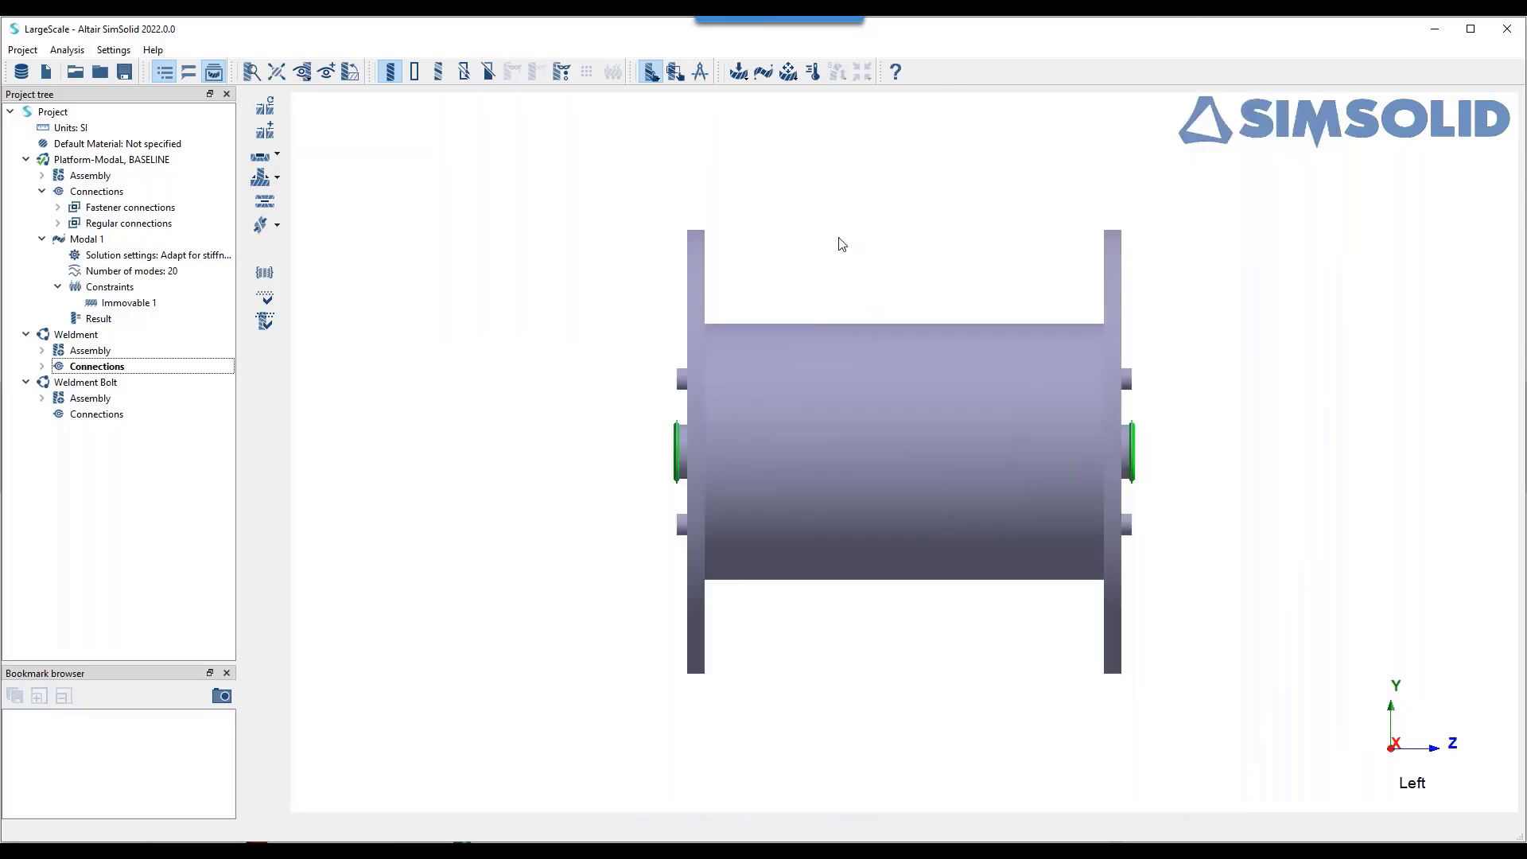
scroll(770, 510, up, 10)
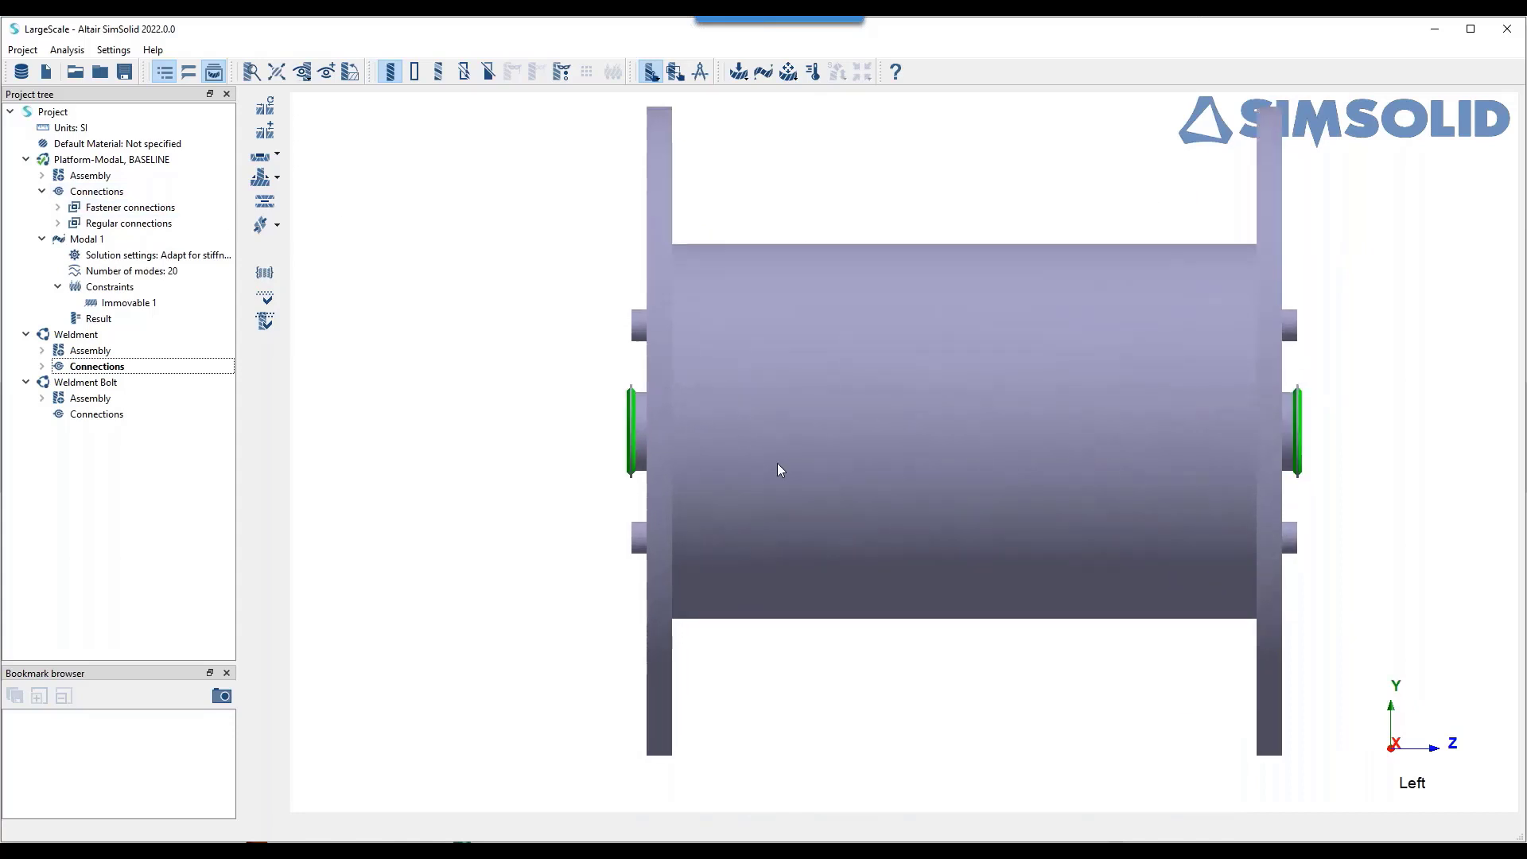
scroll(499, 427, up, 3)
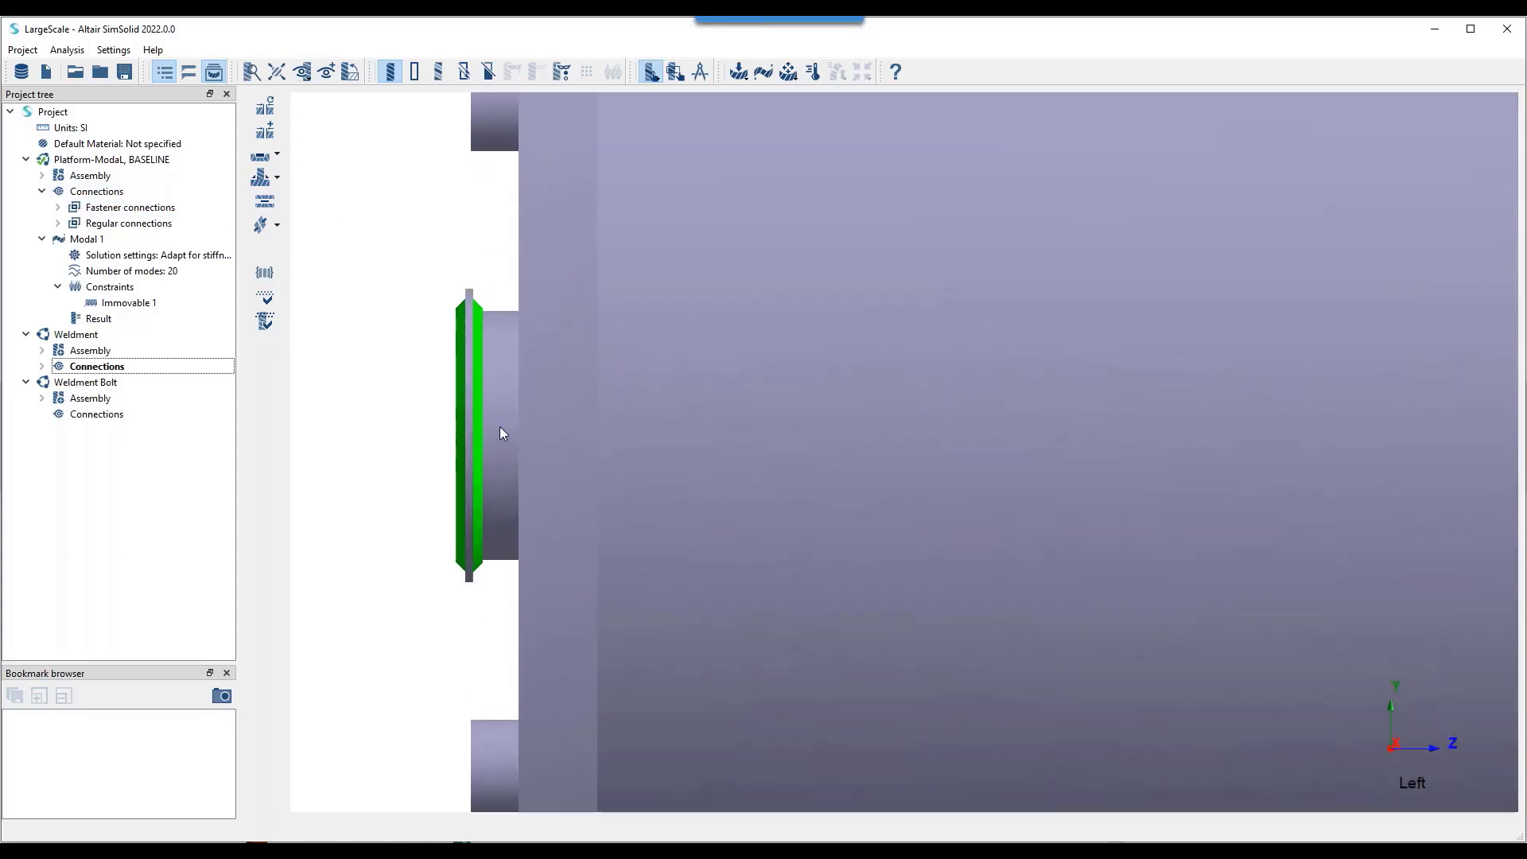
right_drag(402, 205, 480, 225)
mouse_move(776, 19)
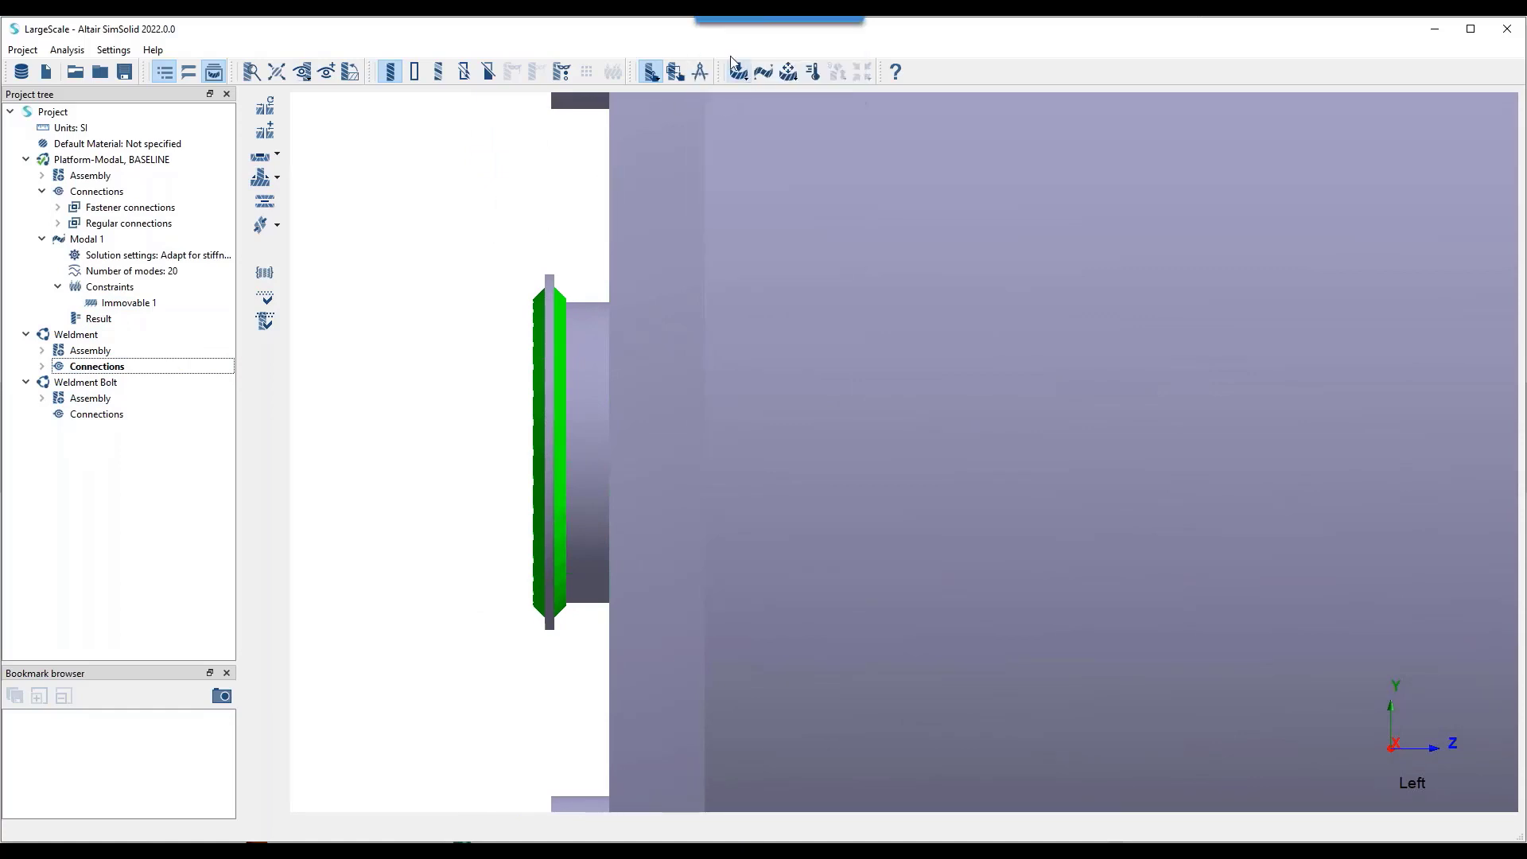
click(746, 79)
click(757, 100)
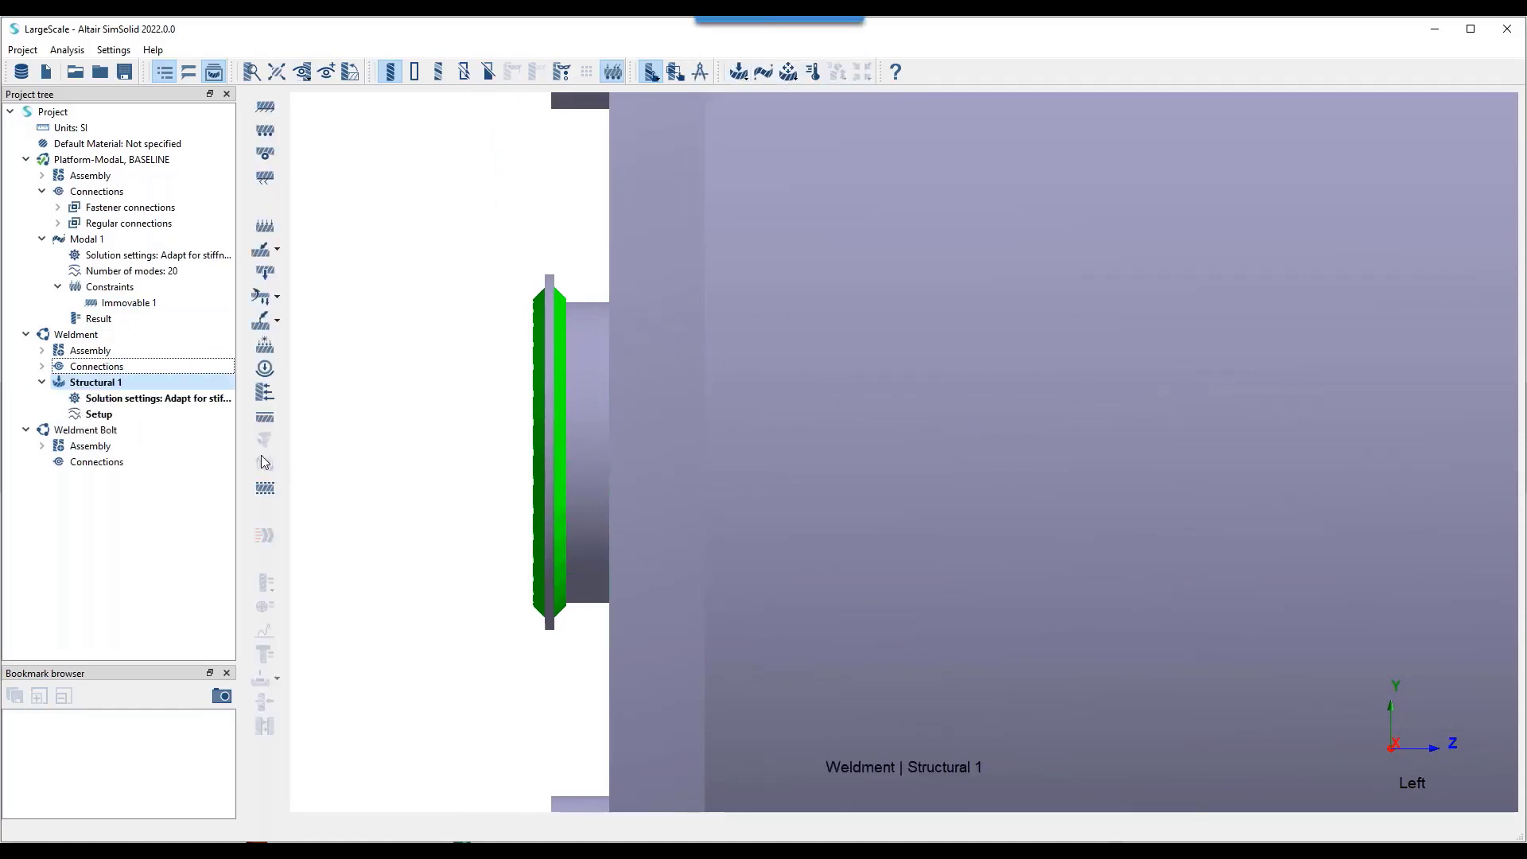
- Start a spot-based immovable constraint and create a 40 x 300 mm rectangular spot on centre tube PT-CTRT between one end ring and the flange
click(264, 107)
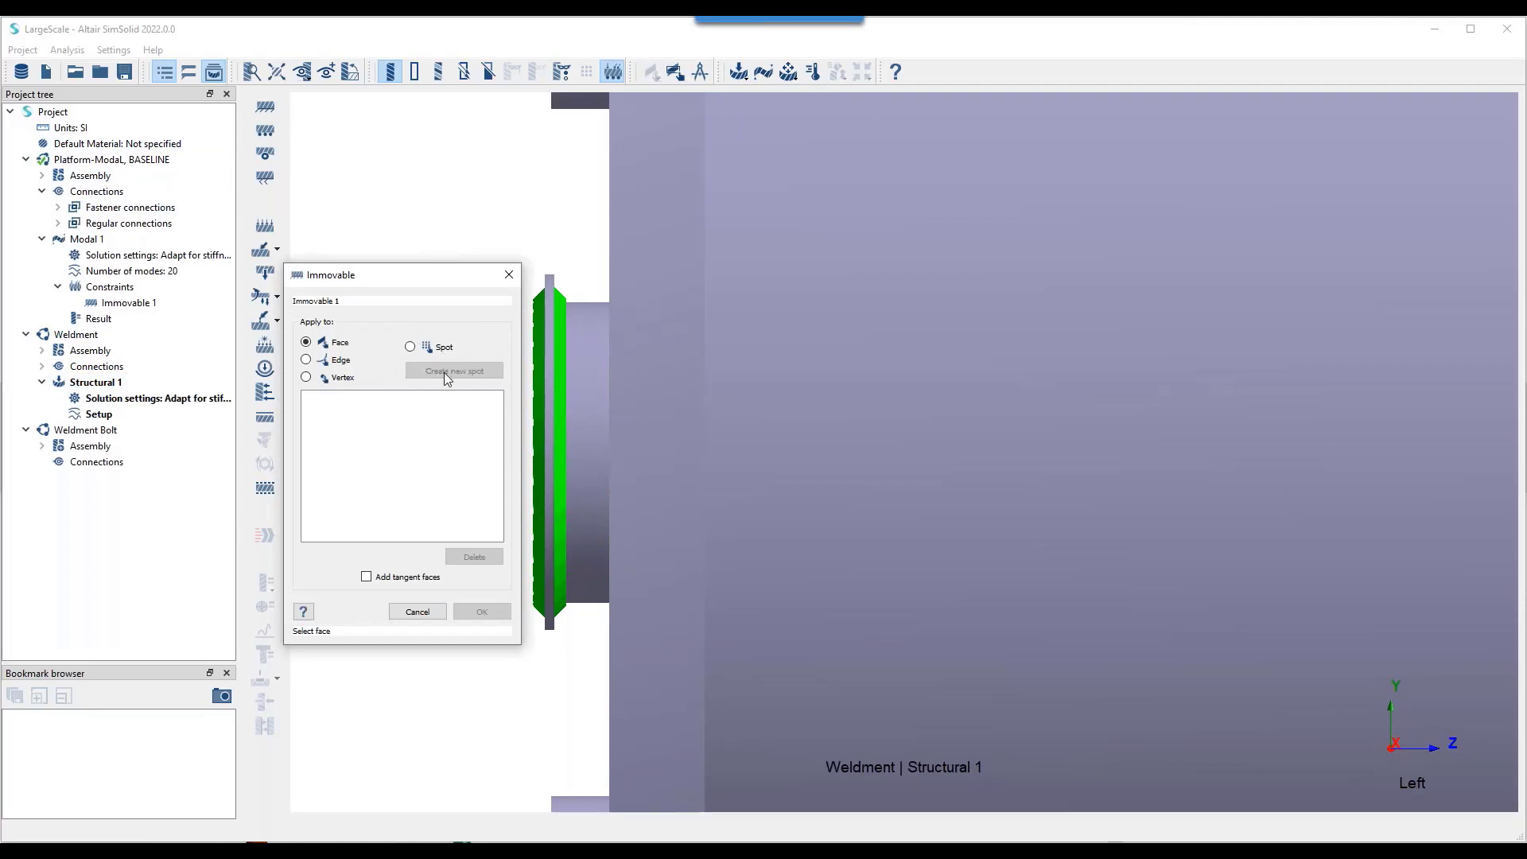
click(409, 347)
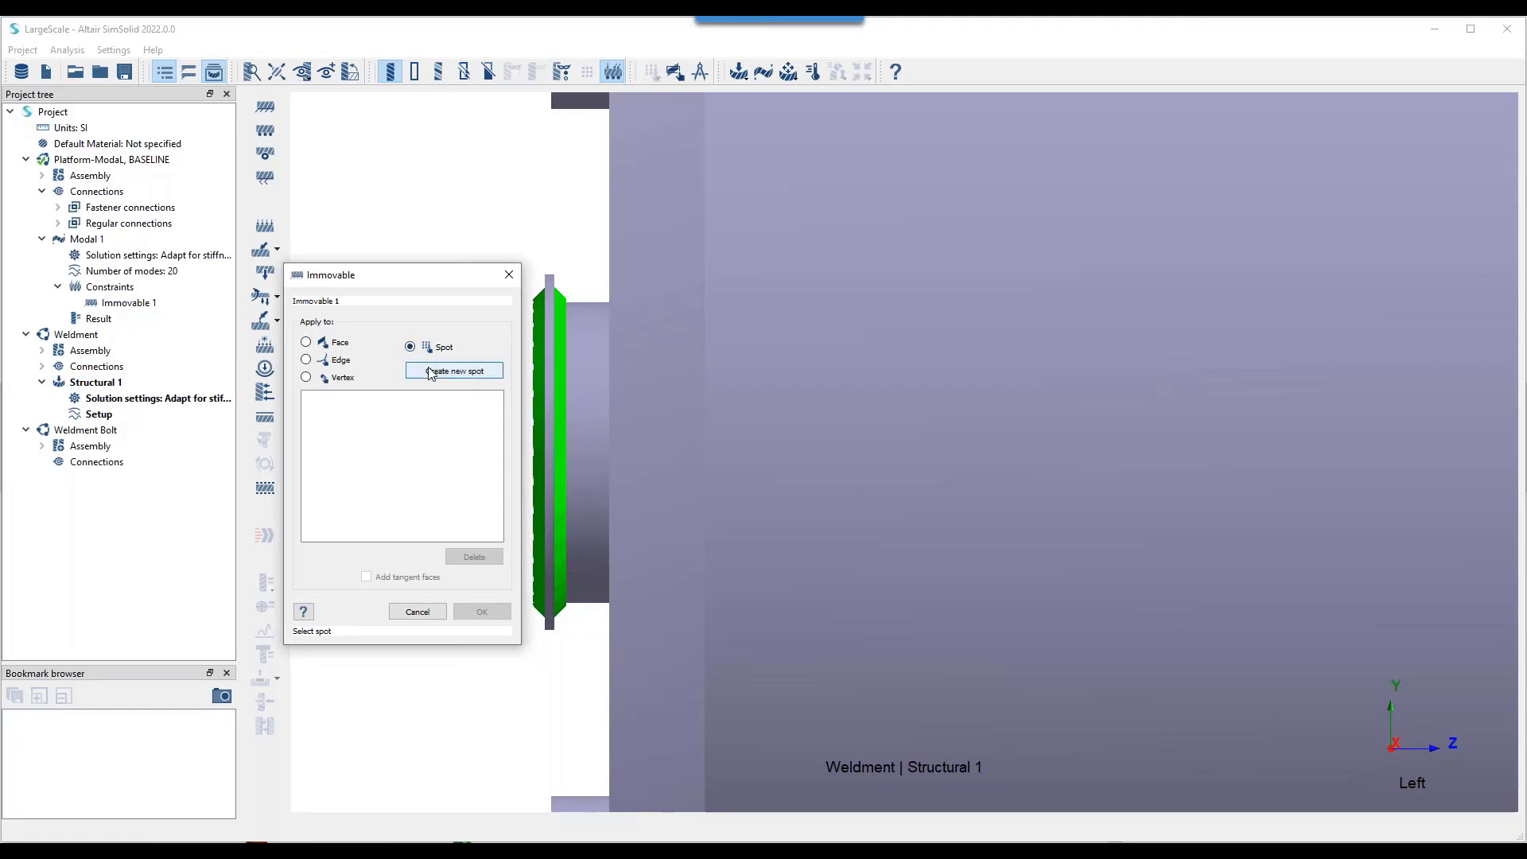
click(461, 370)
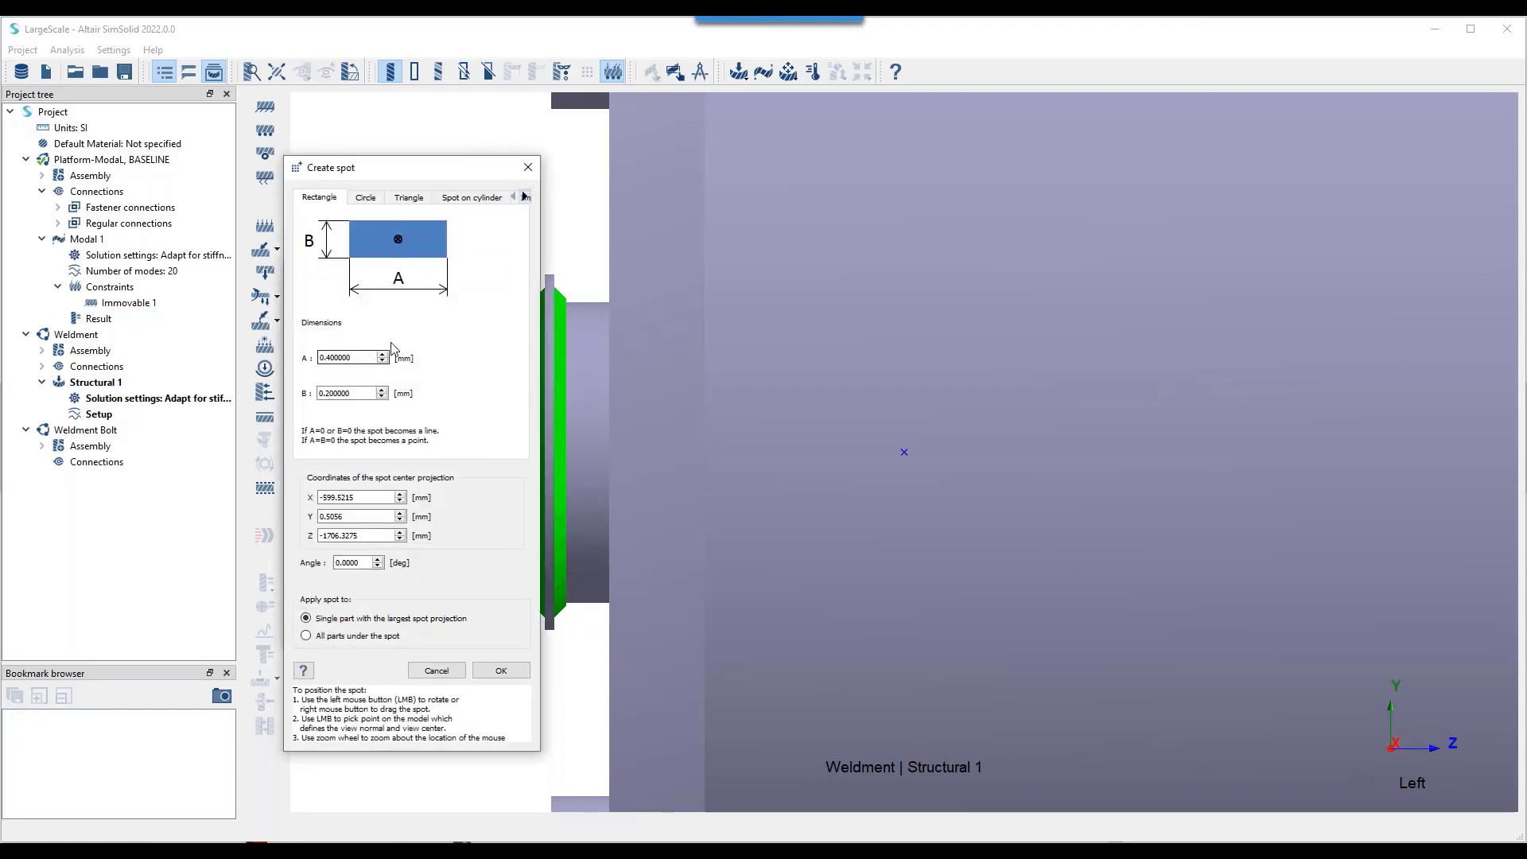
text(40)
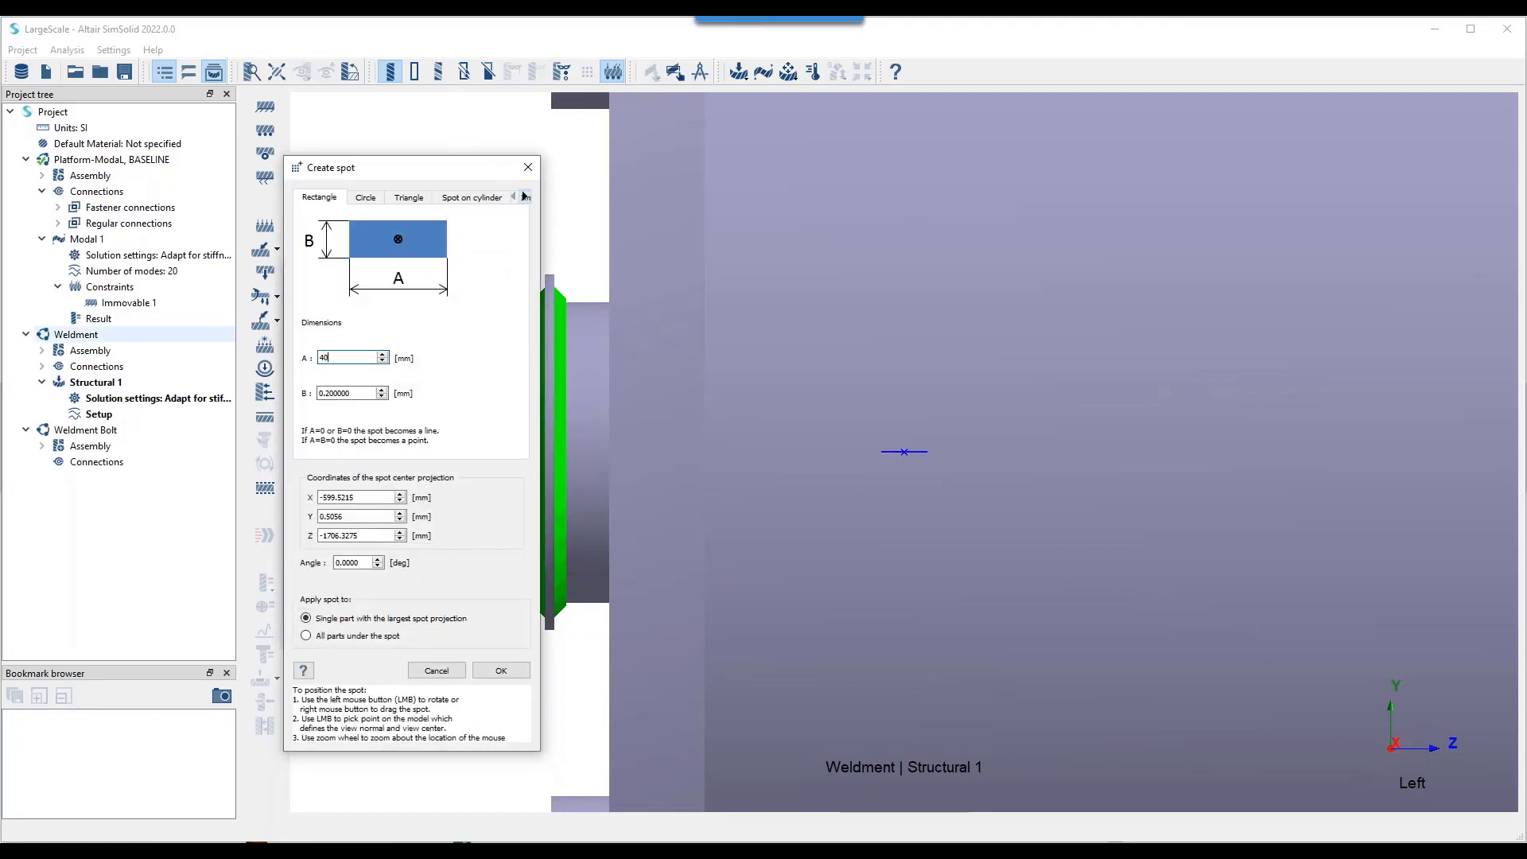
key(Tab)
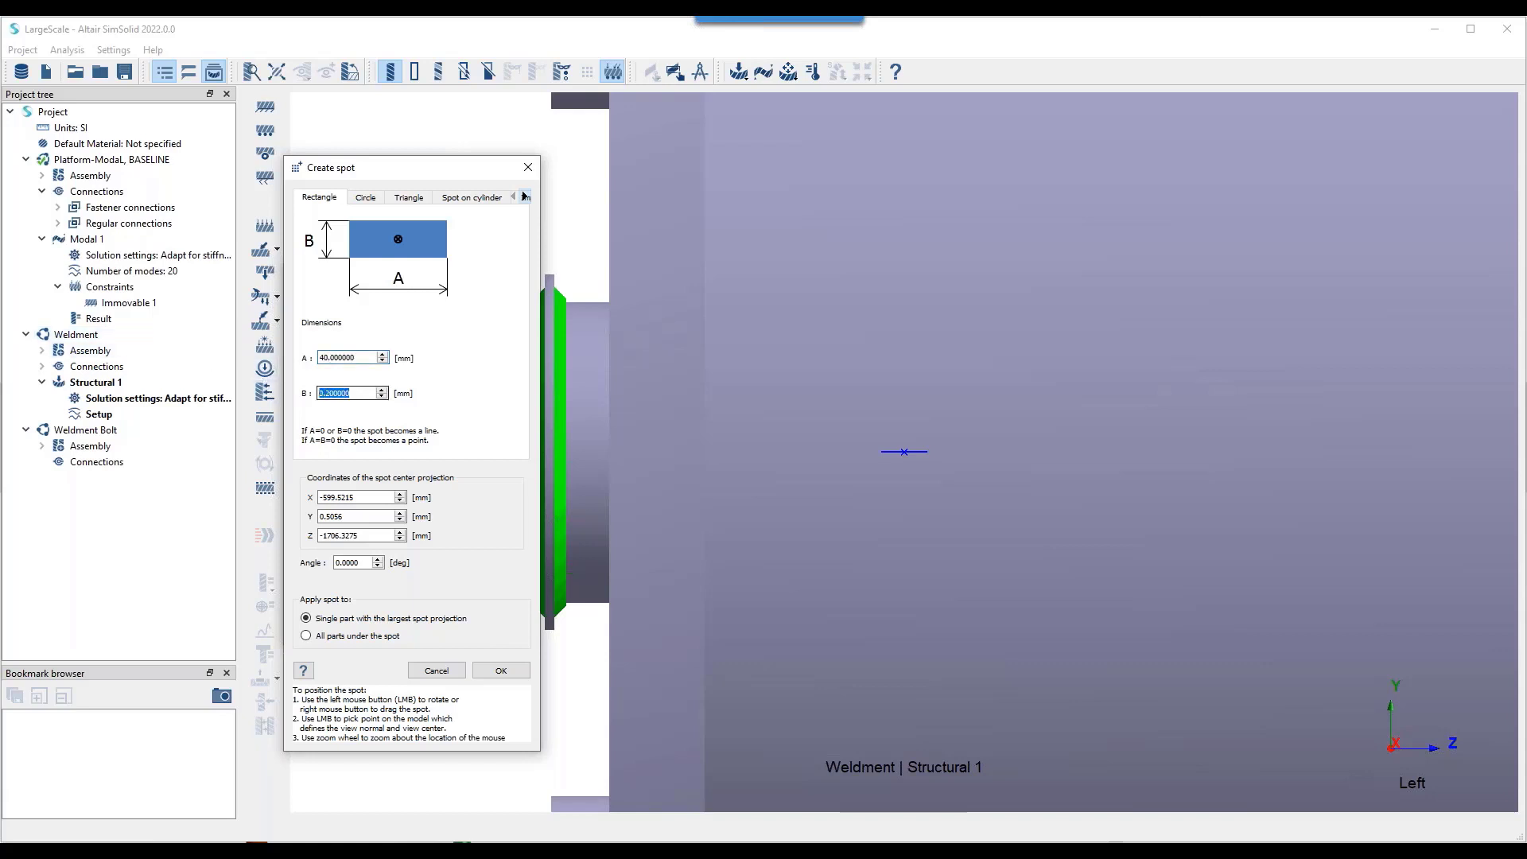
text(300)
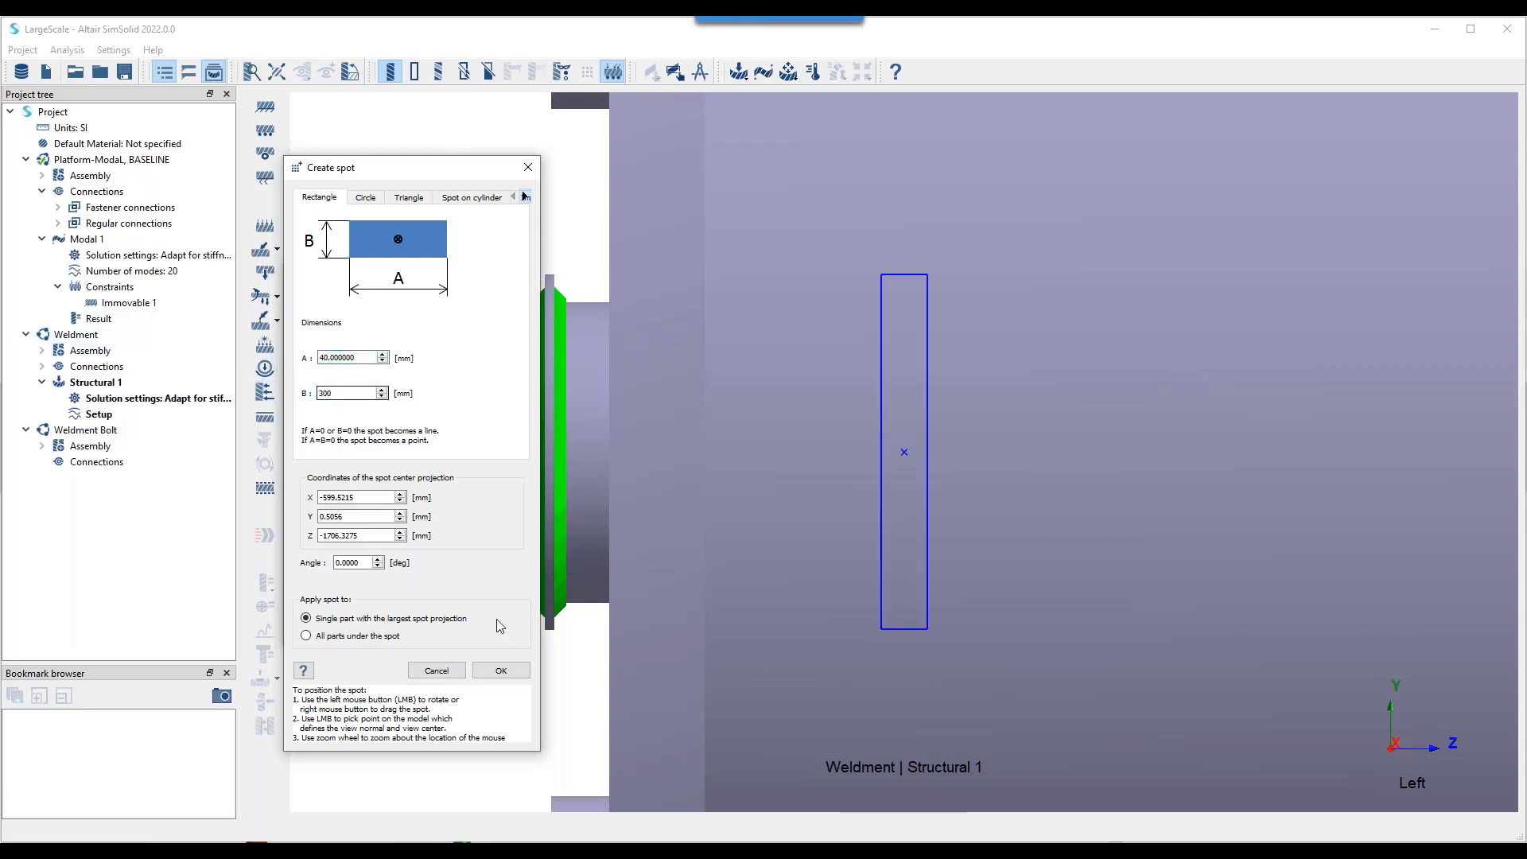
drag(905, 451, 586, 450)
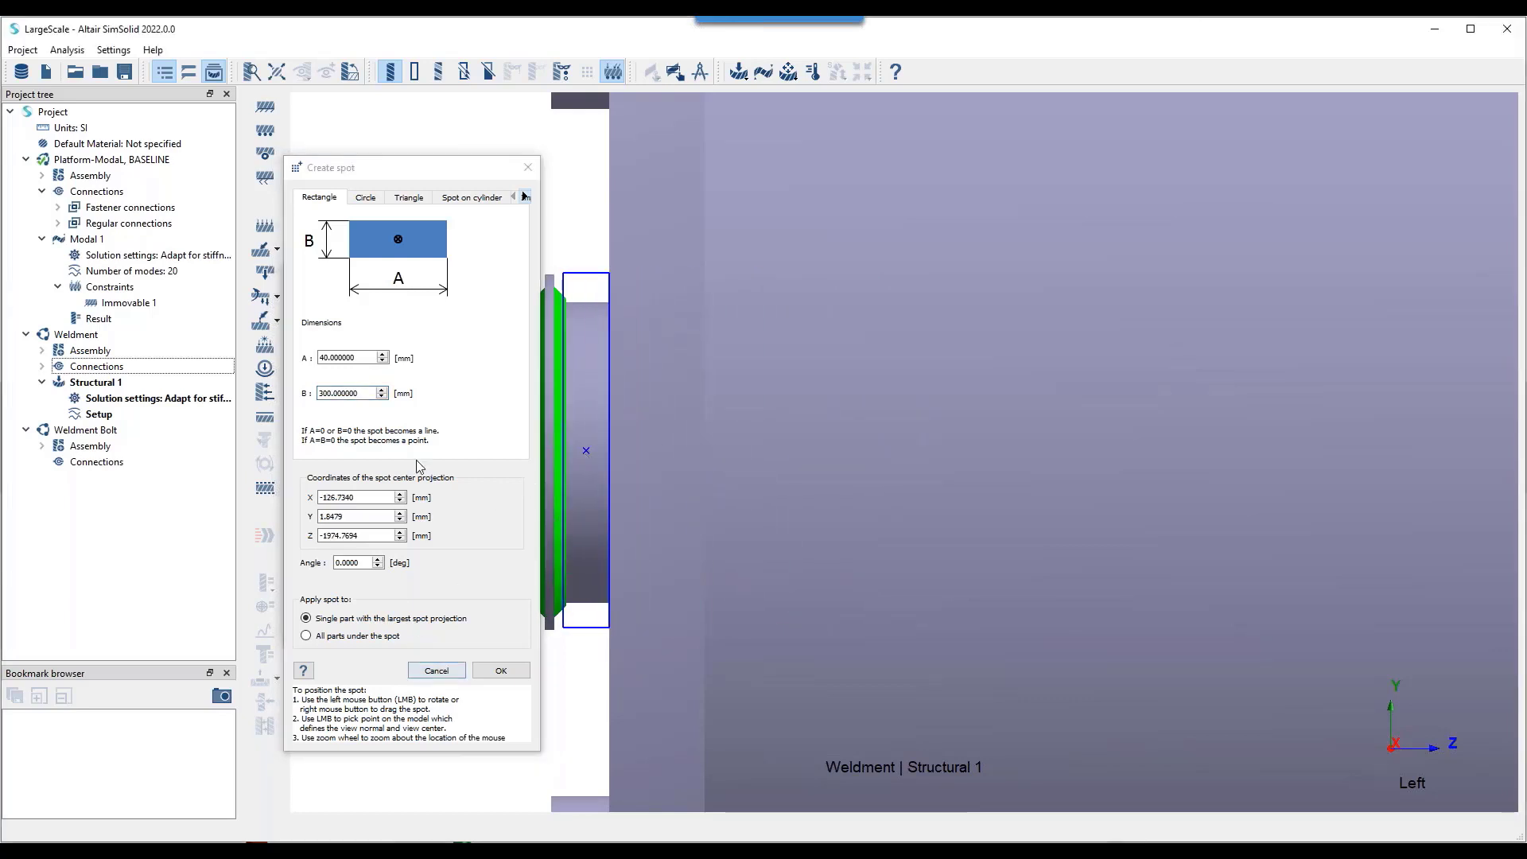
click(501, 671)
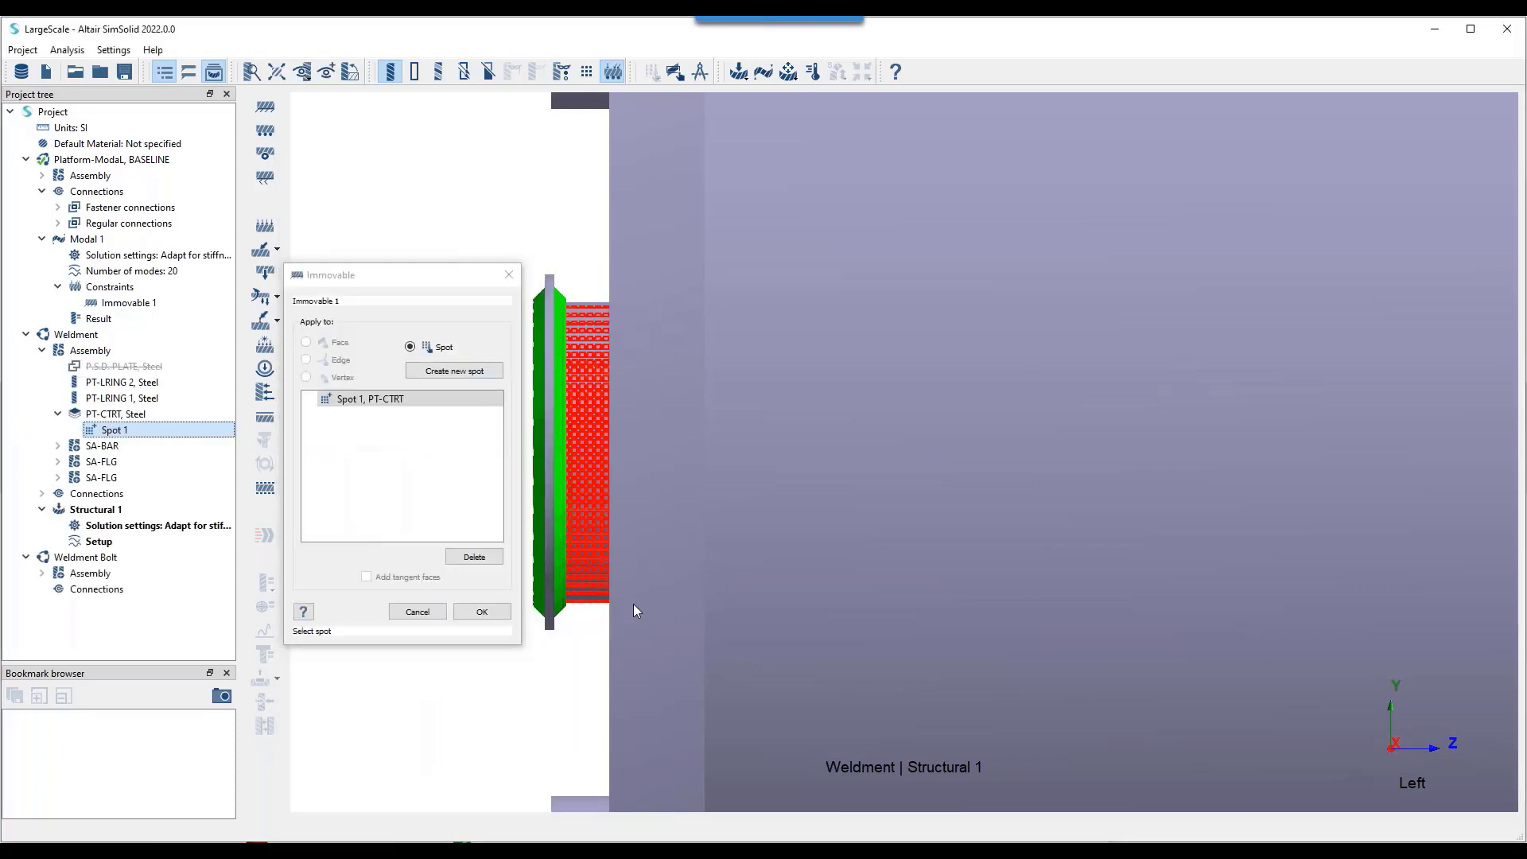
- Create a second 40 x 300 mm rectangular spot on PT-CTRT at the opposite reel end and apply the immovable constraint to both spots
scroll(678, 568, down, 10)
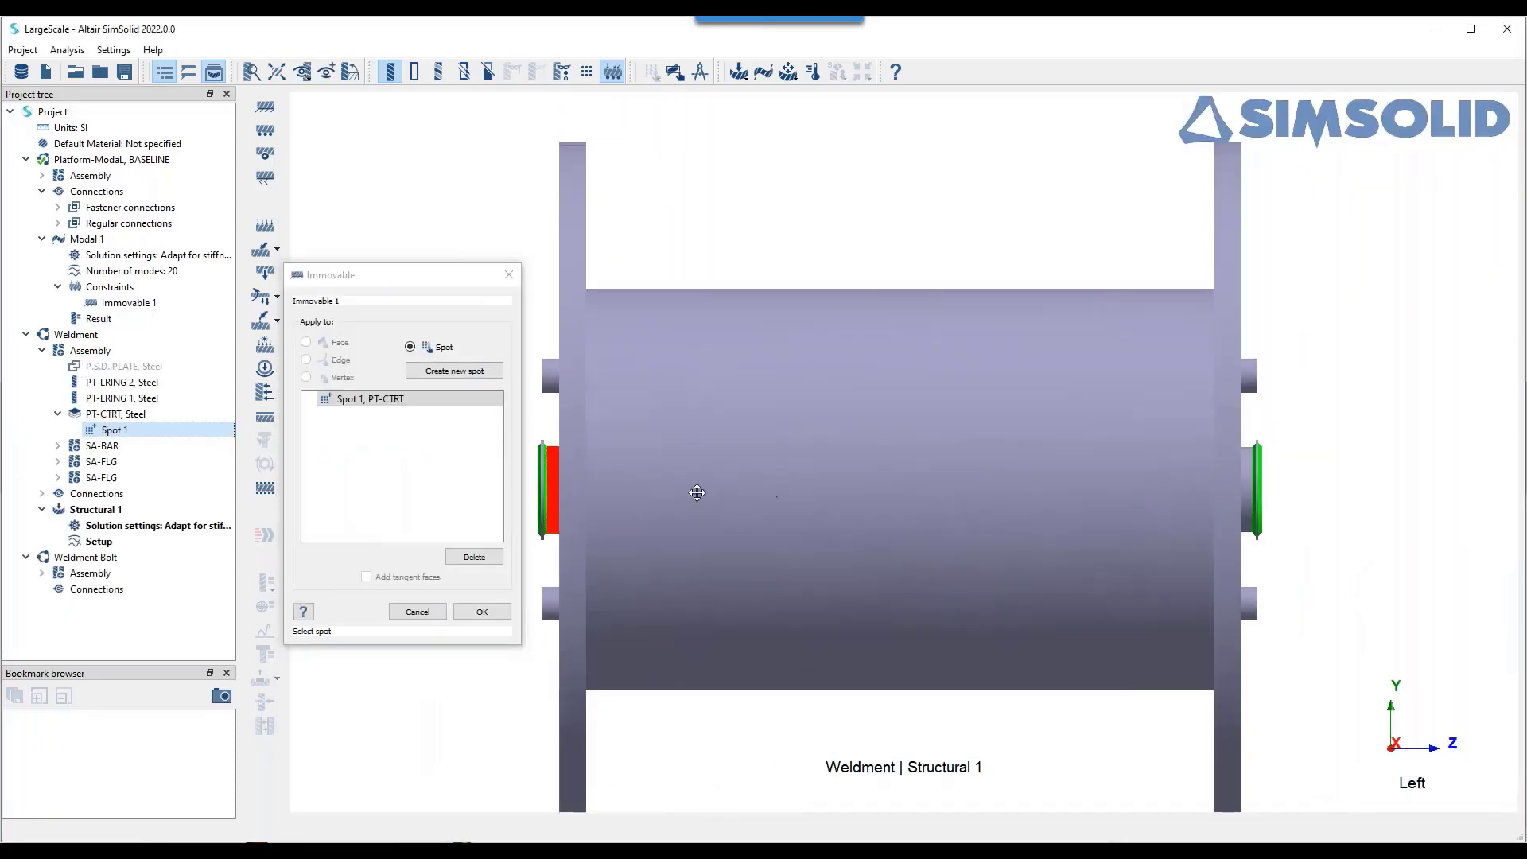
scroll(724, 500, up, 10)
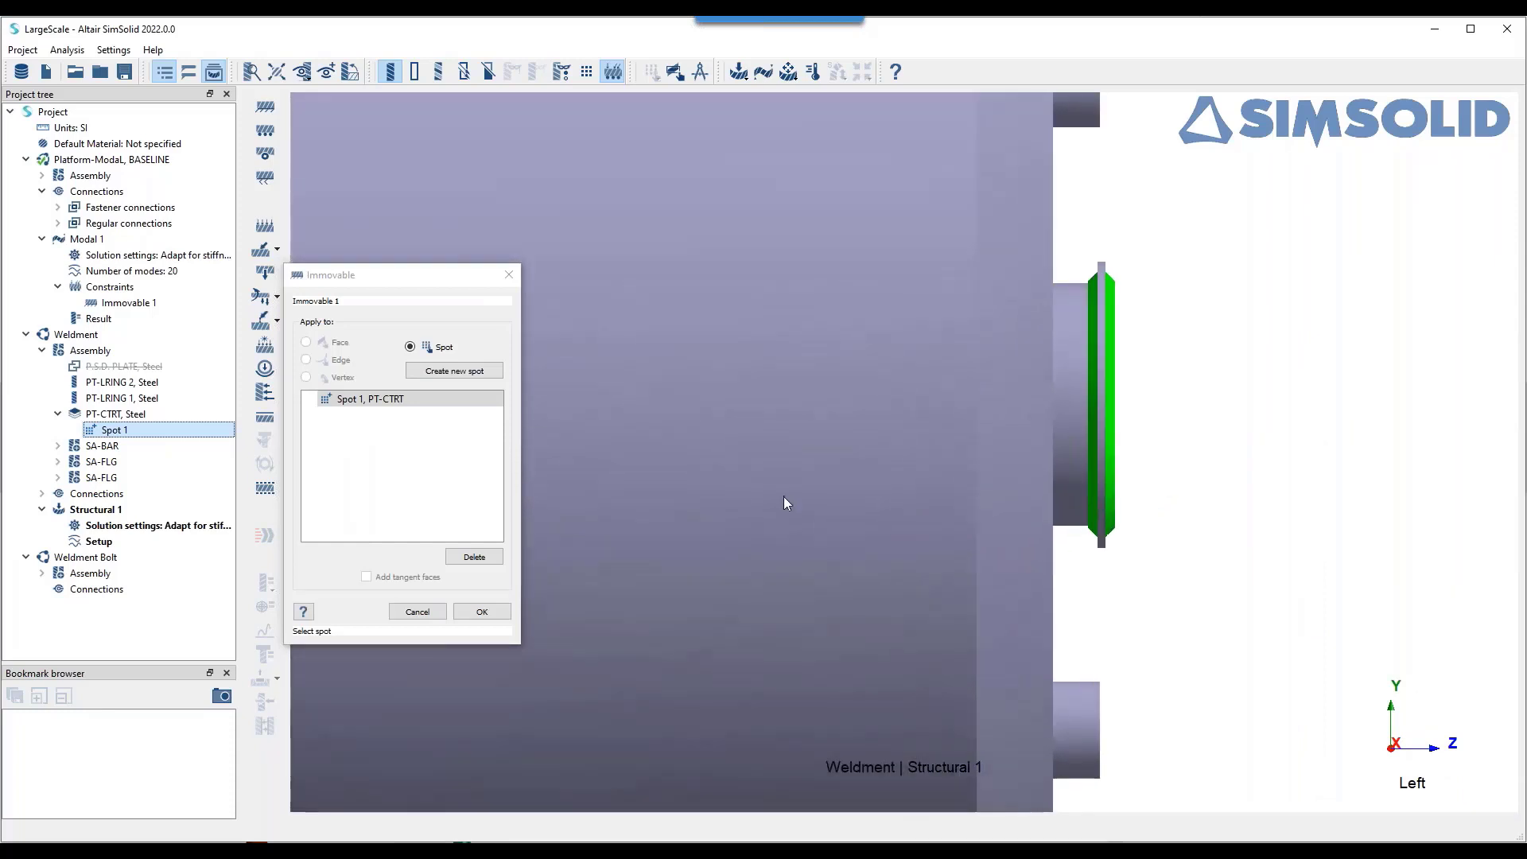
click(454, 371)
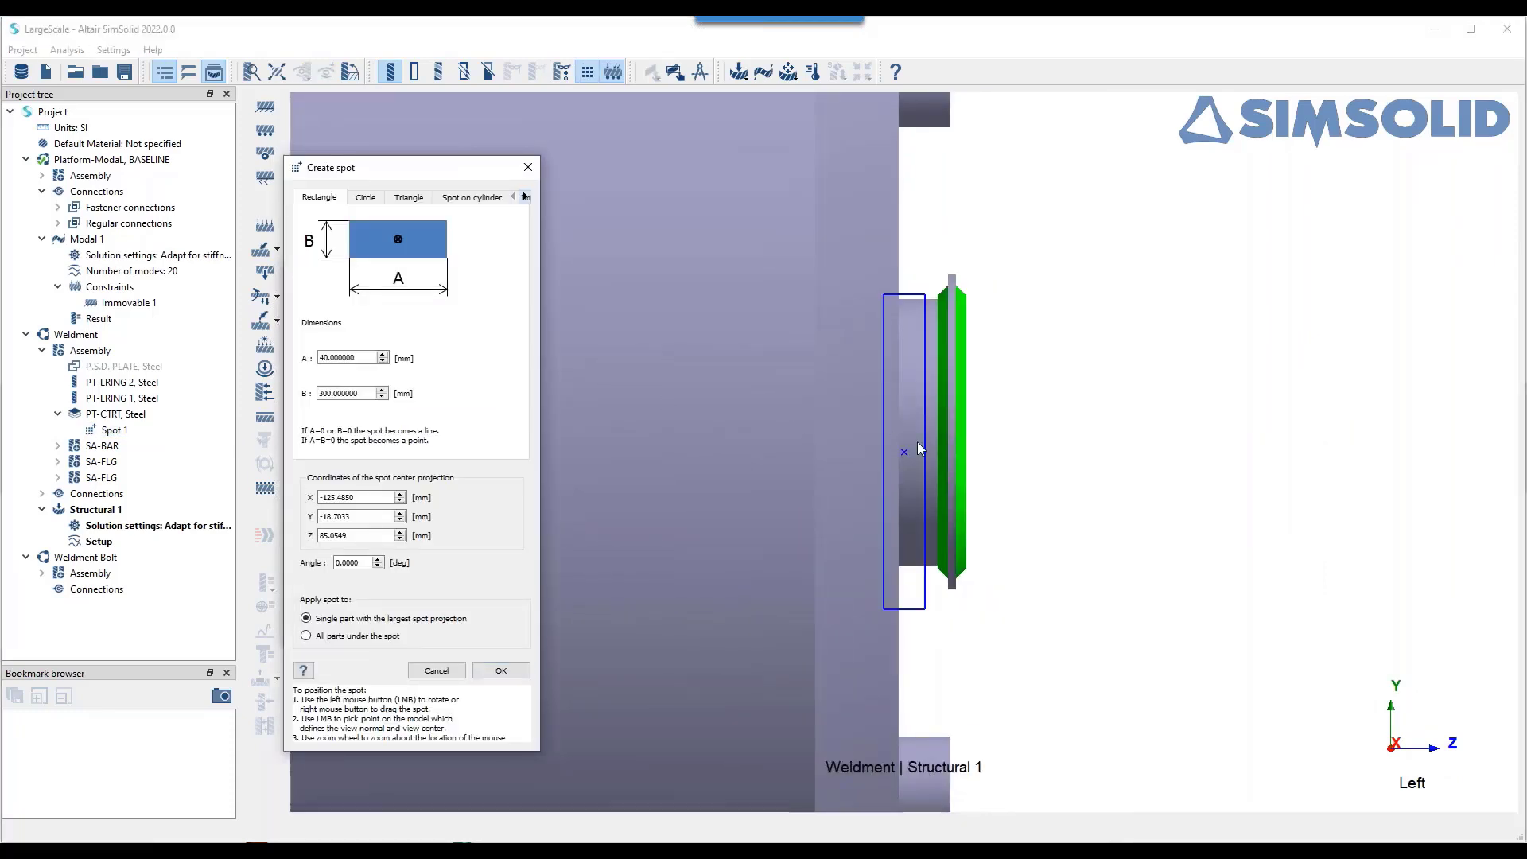
scroll(951, 474, up, 1)
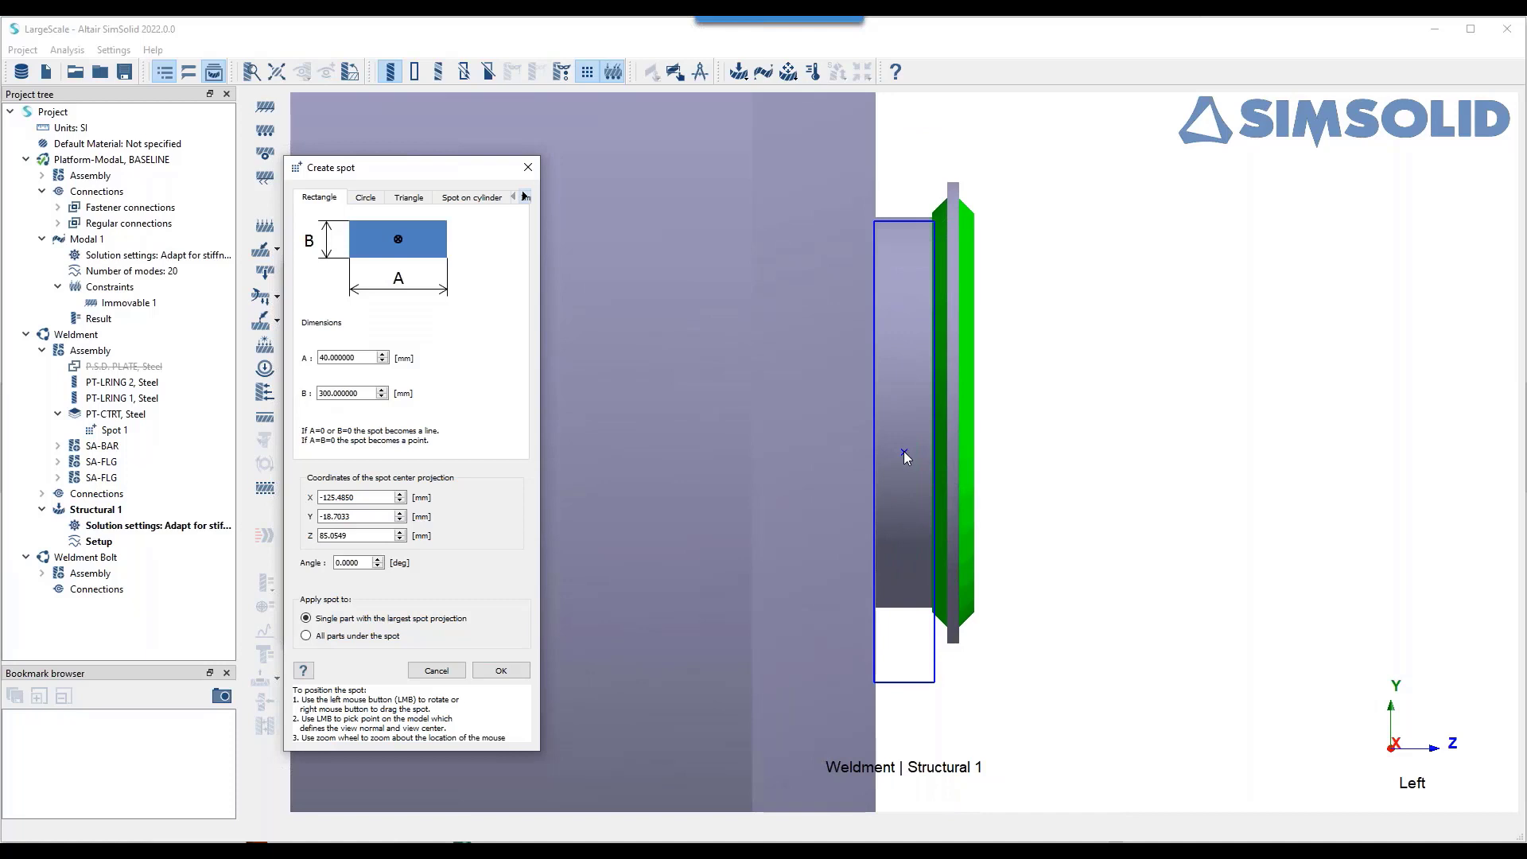
scroll(904, 451, up, 1)
right_drag(902, 446, 905, 429)
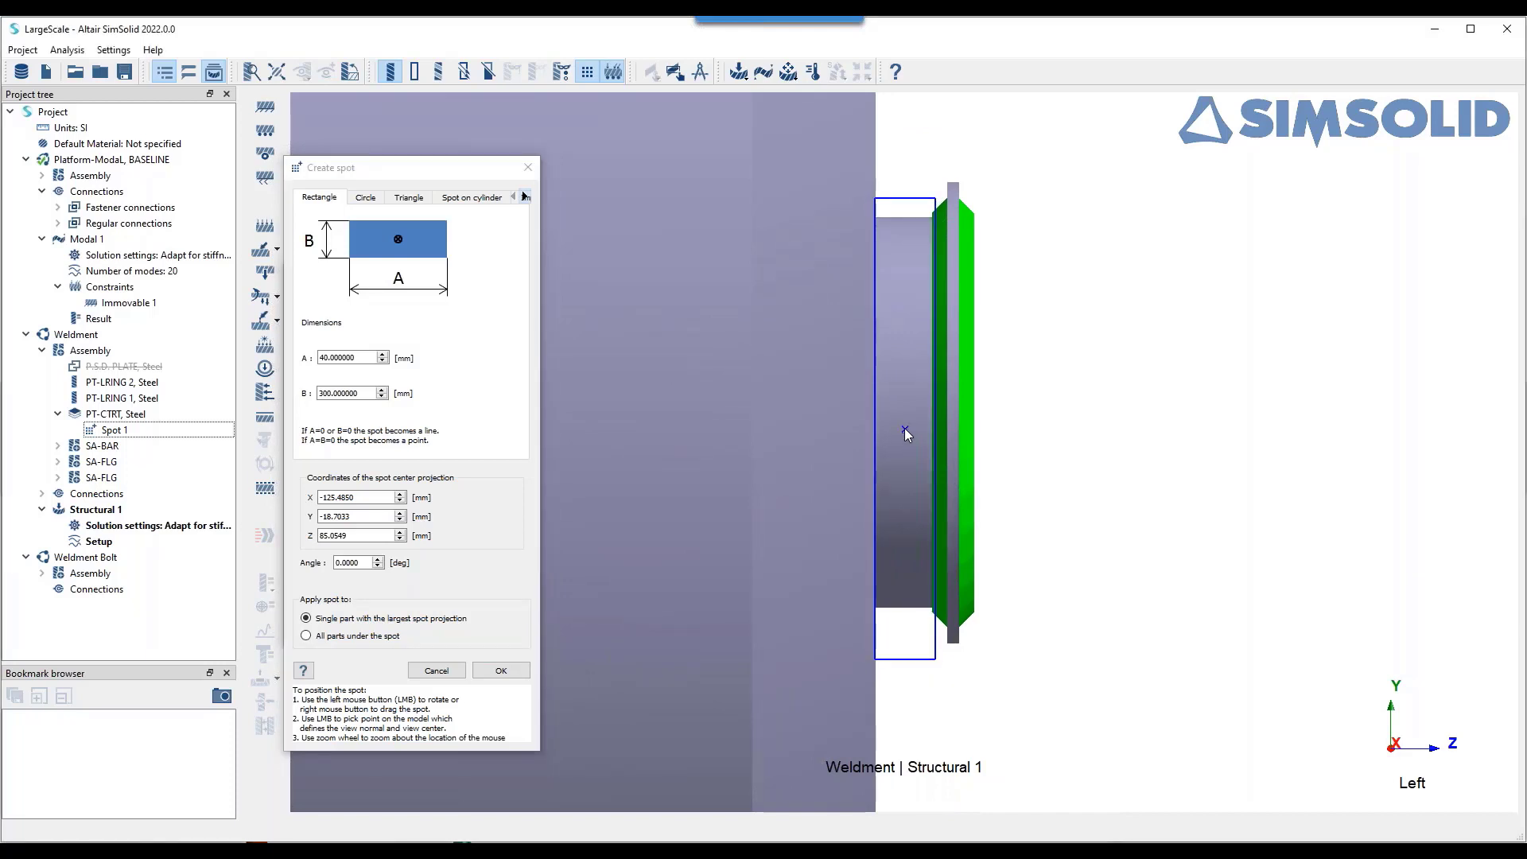
click(501, 670)
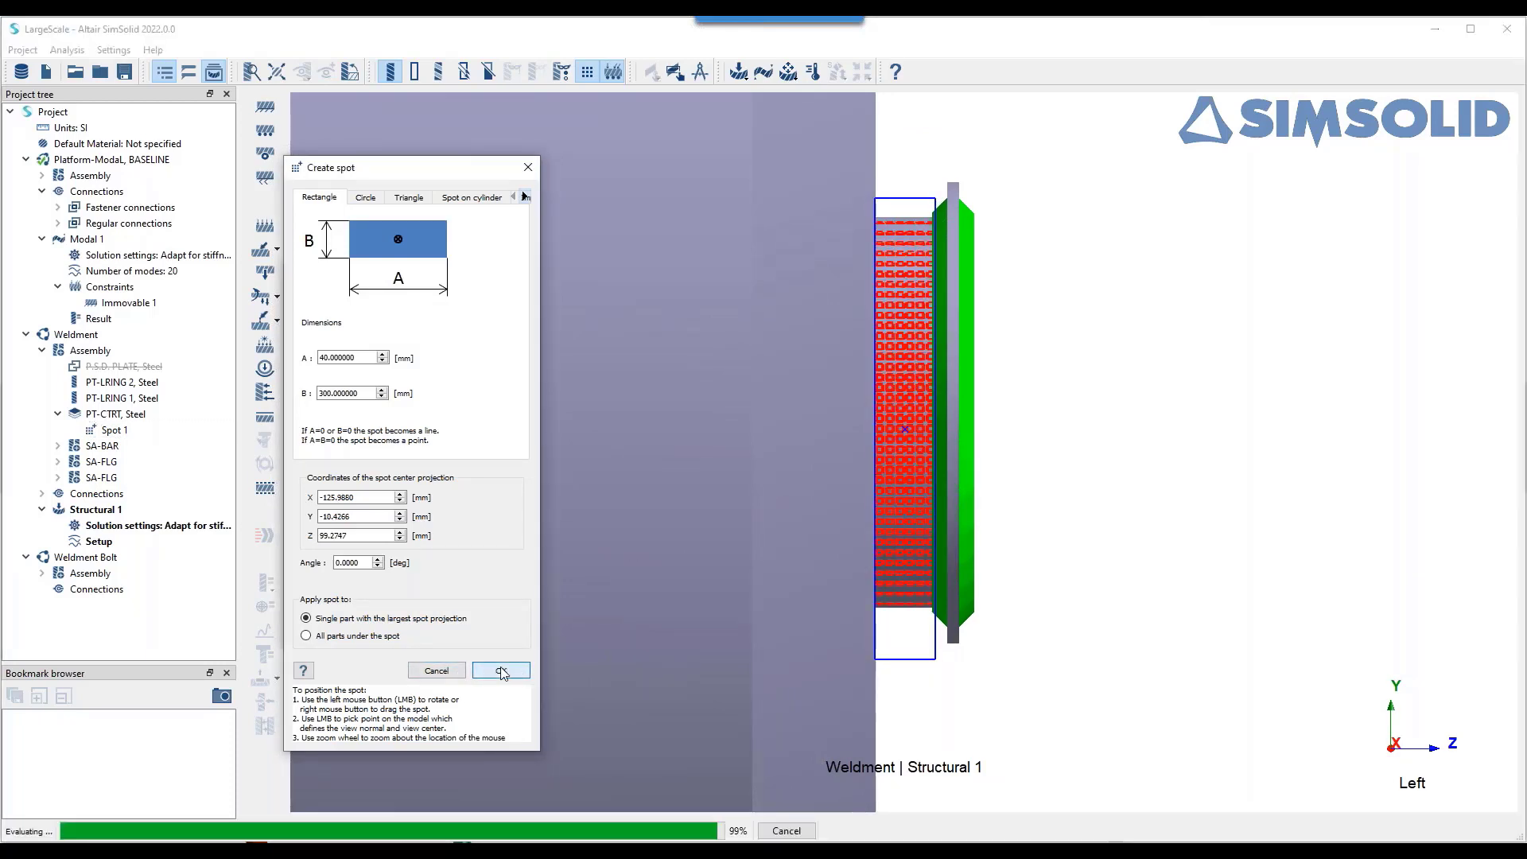
click(481, 612)
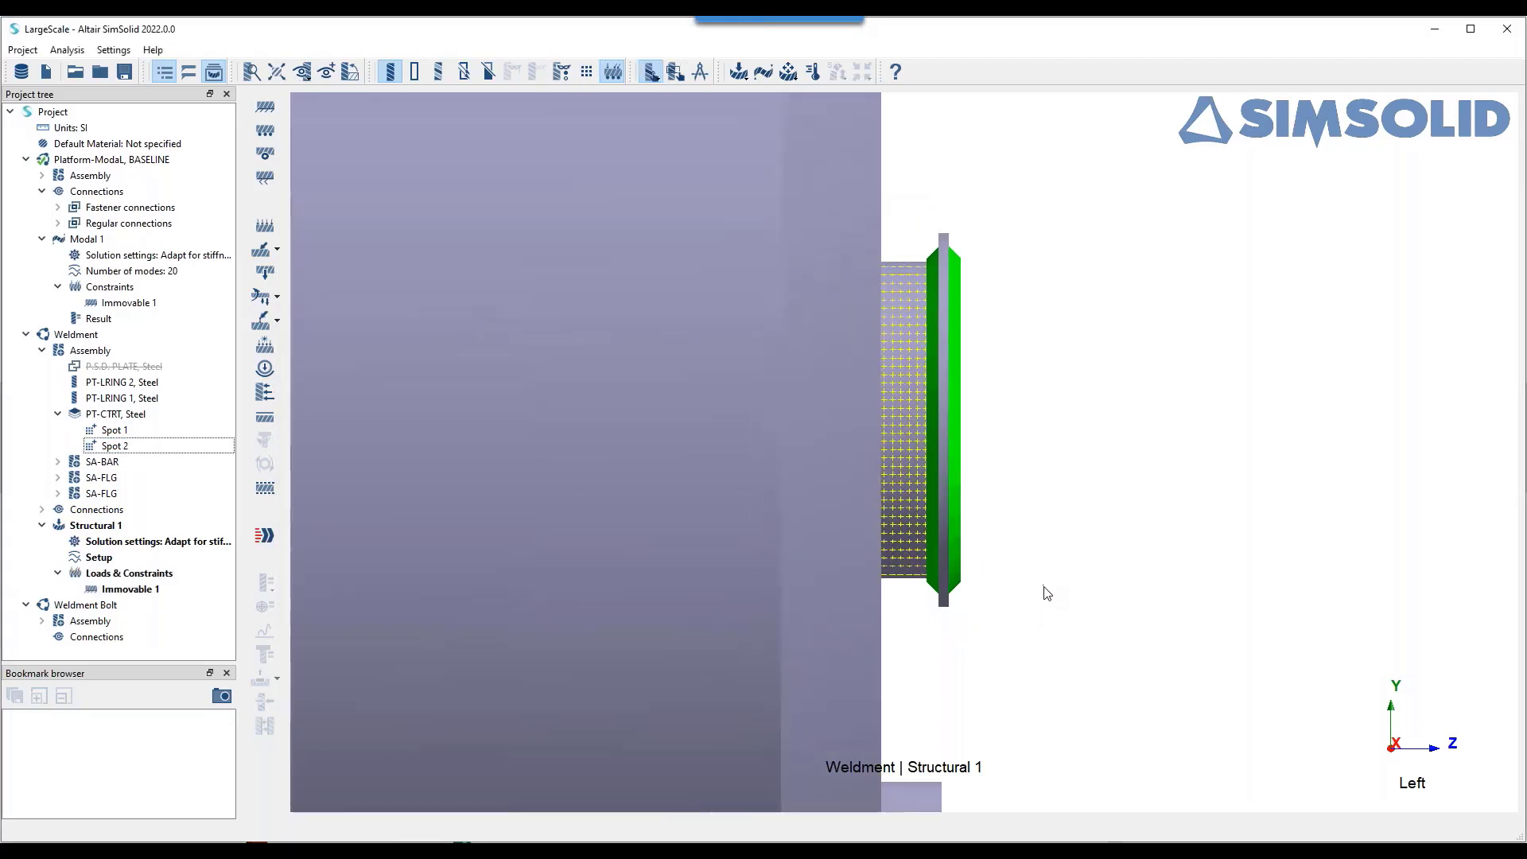
- Apply a 100000 N radial bearing load with a 180° load span angle to the outer cylindrical face of drum part PT-BAR1
drag(1026, 561, 830, 495)
scroll(905, 498, down, 5)
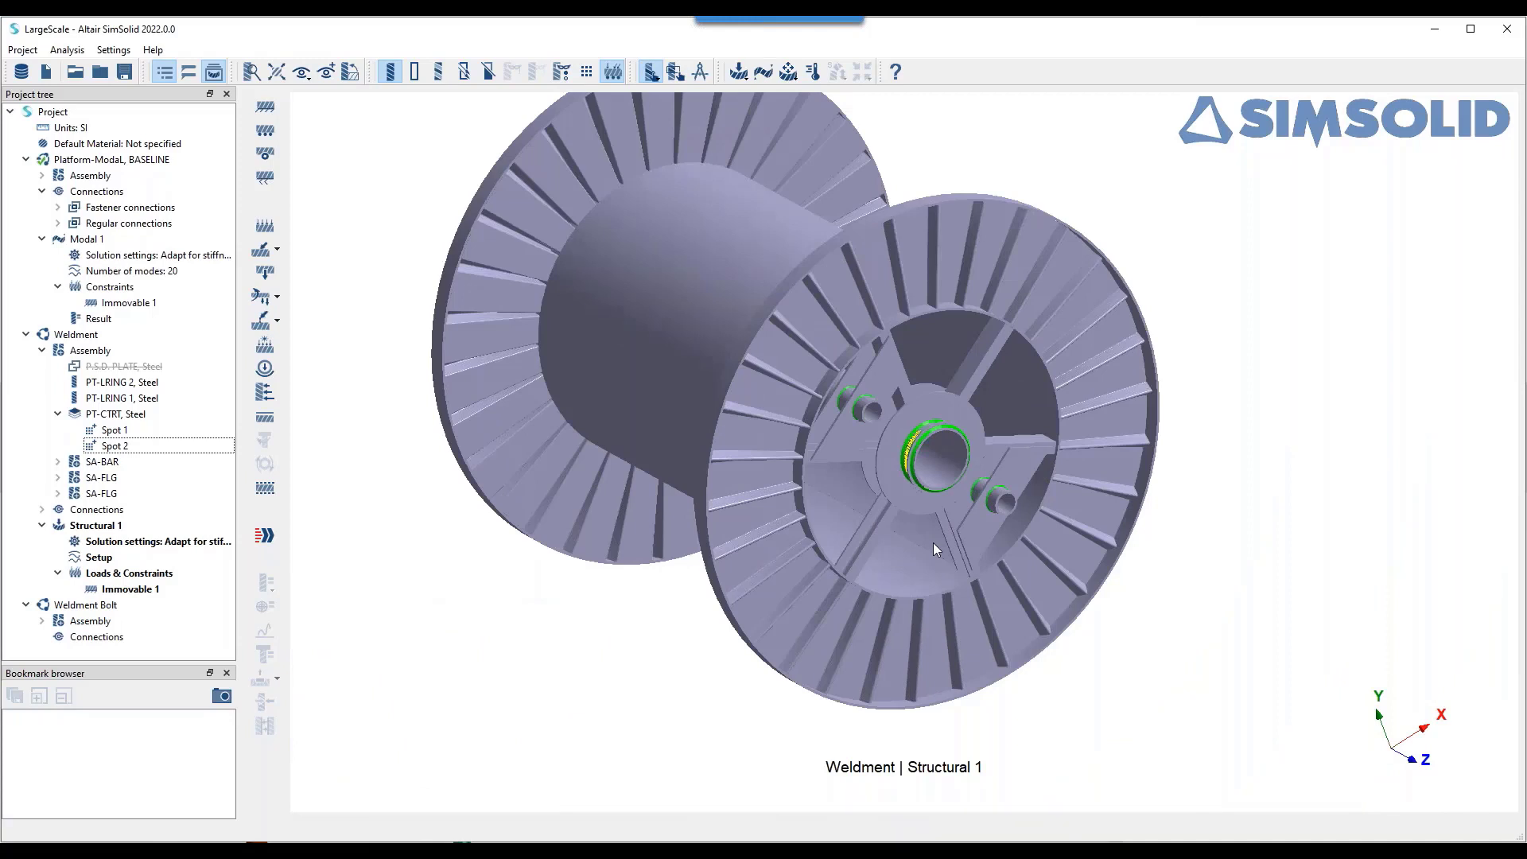
key(Right)
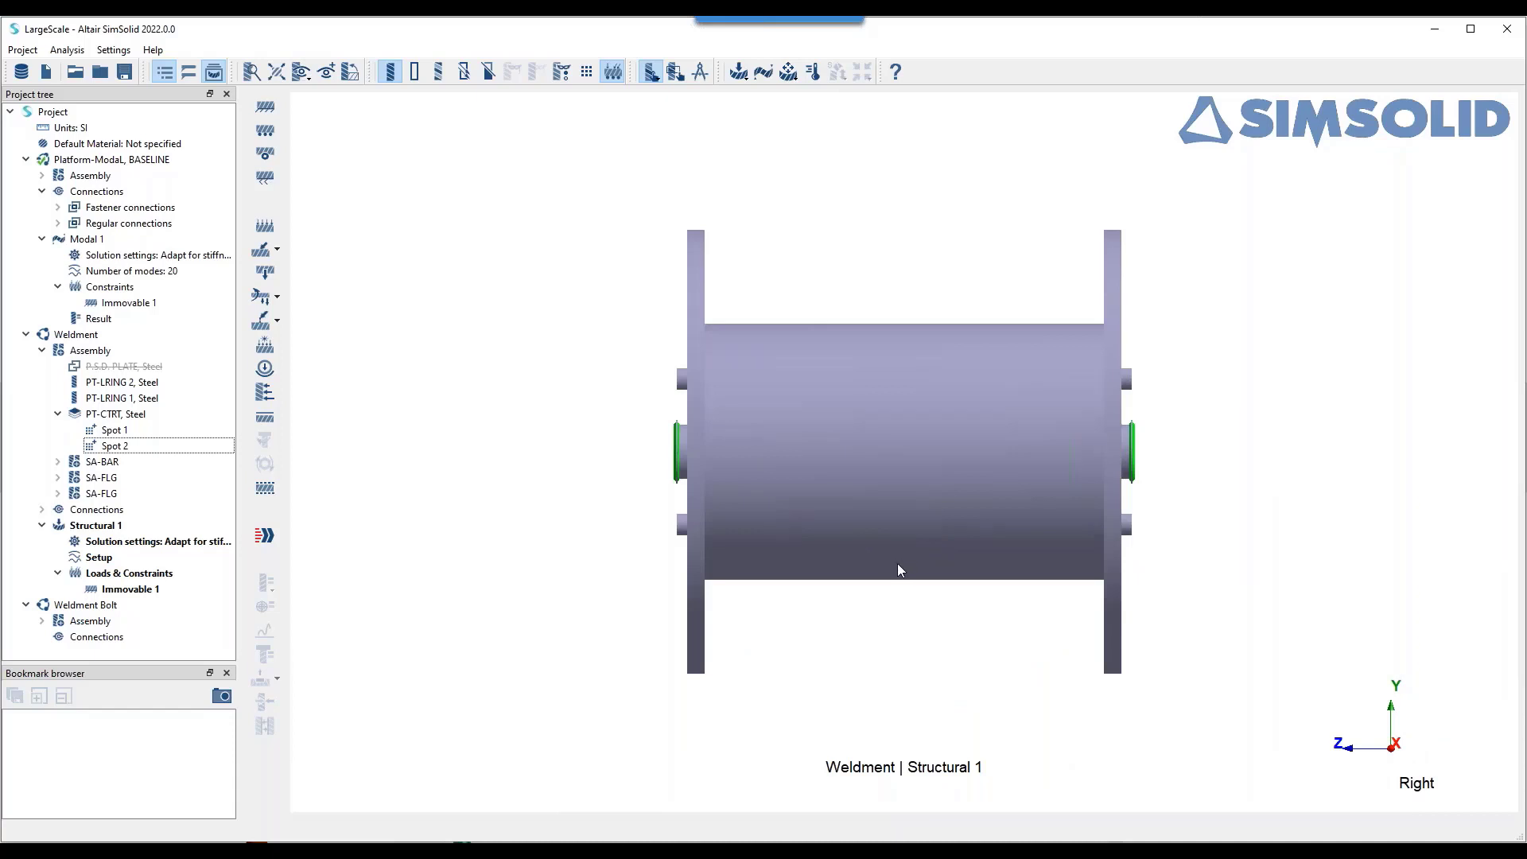
scroll(883, 481, up, 1)
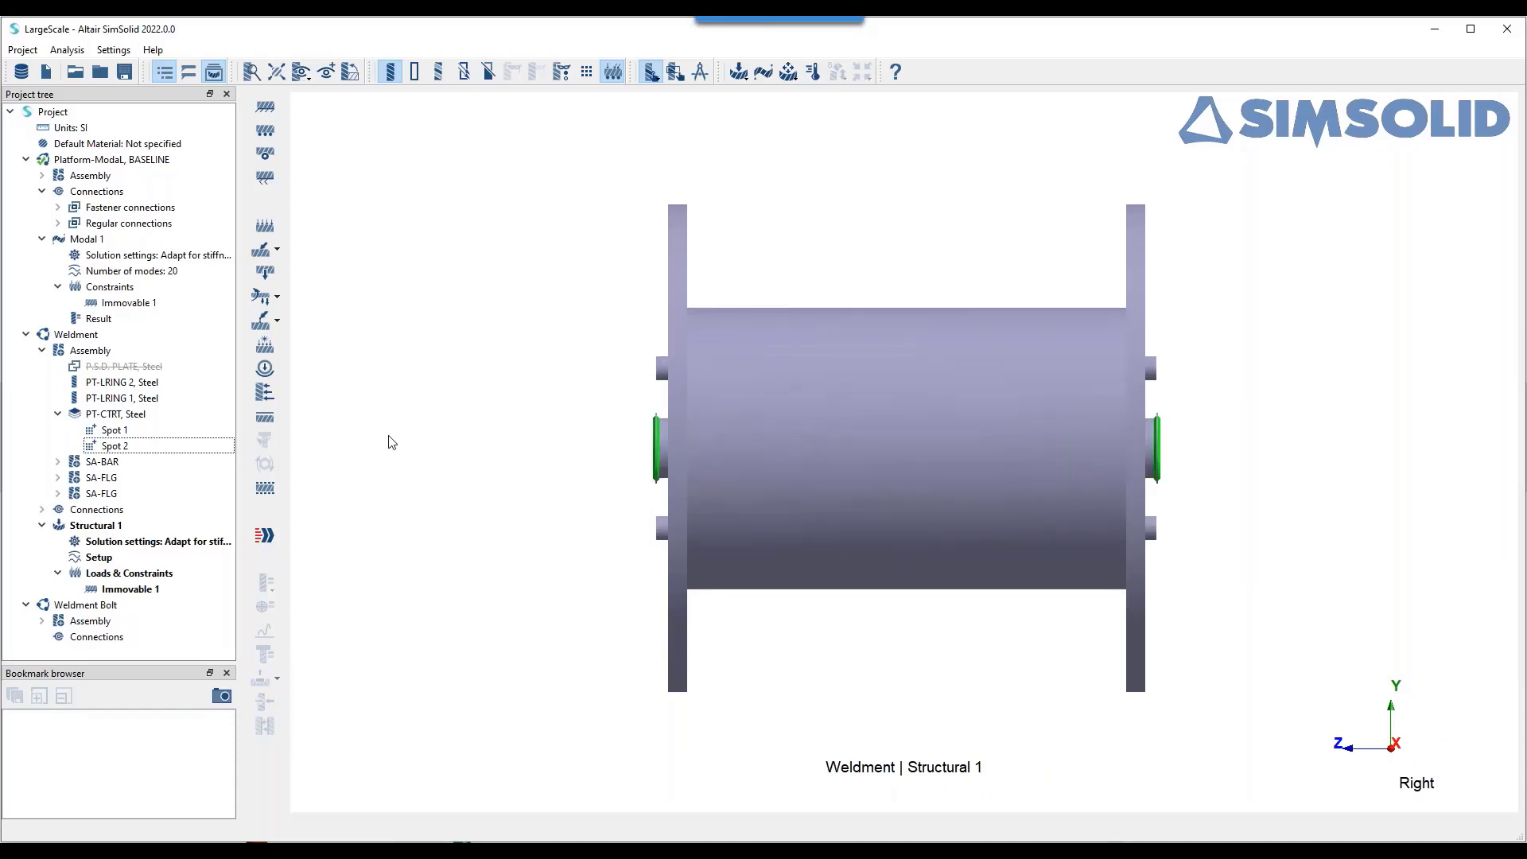
click(266, 369)
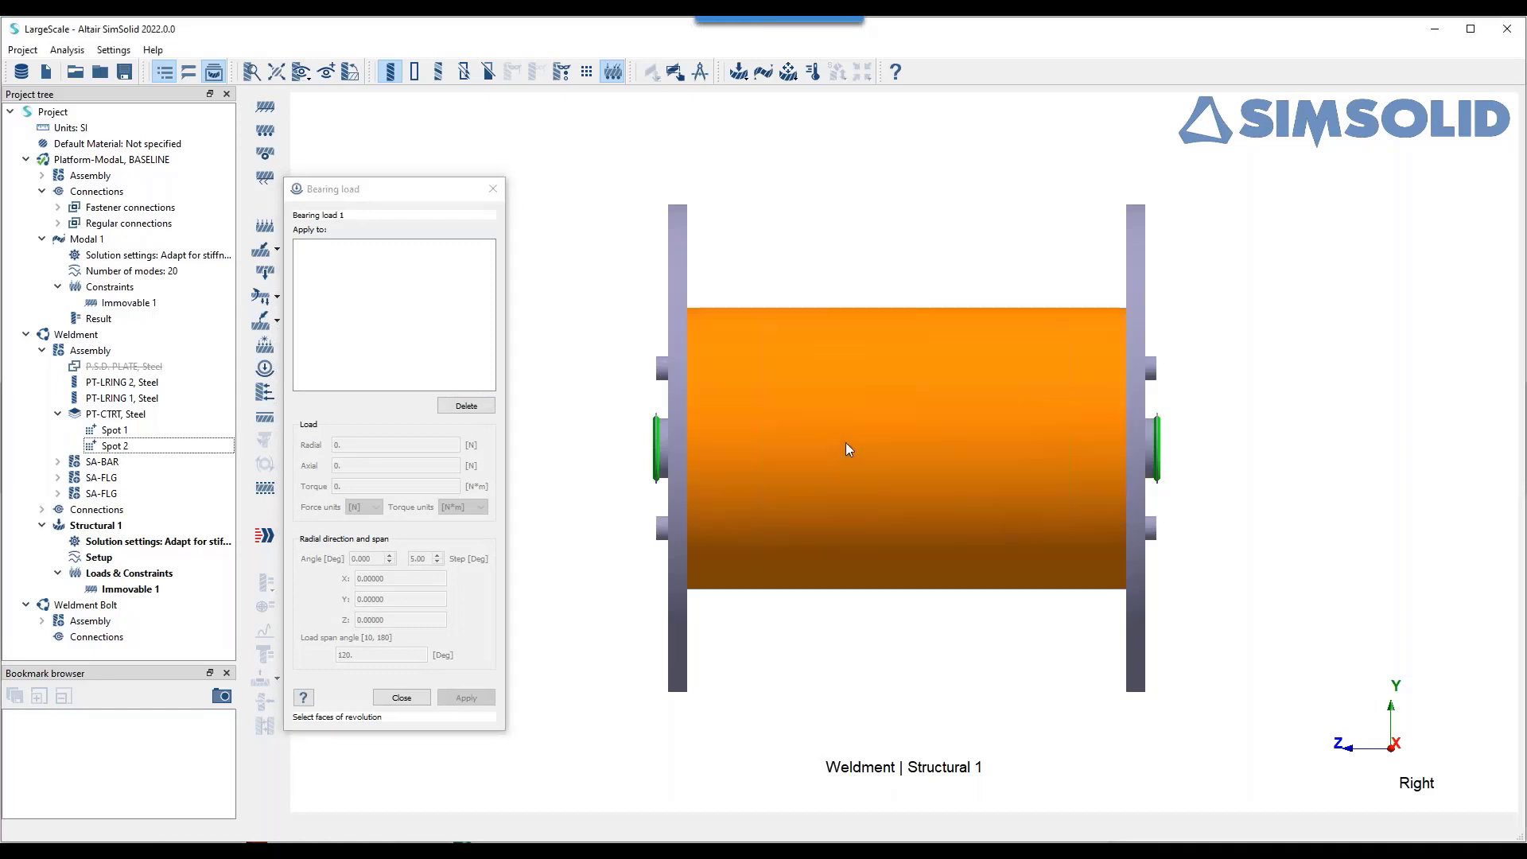
click(846, 443)
double_click(346, 445)
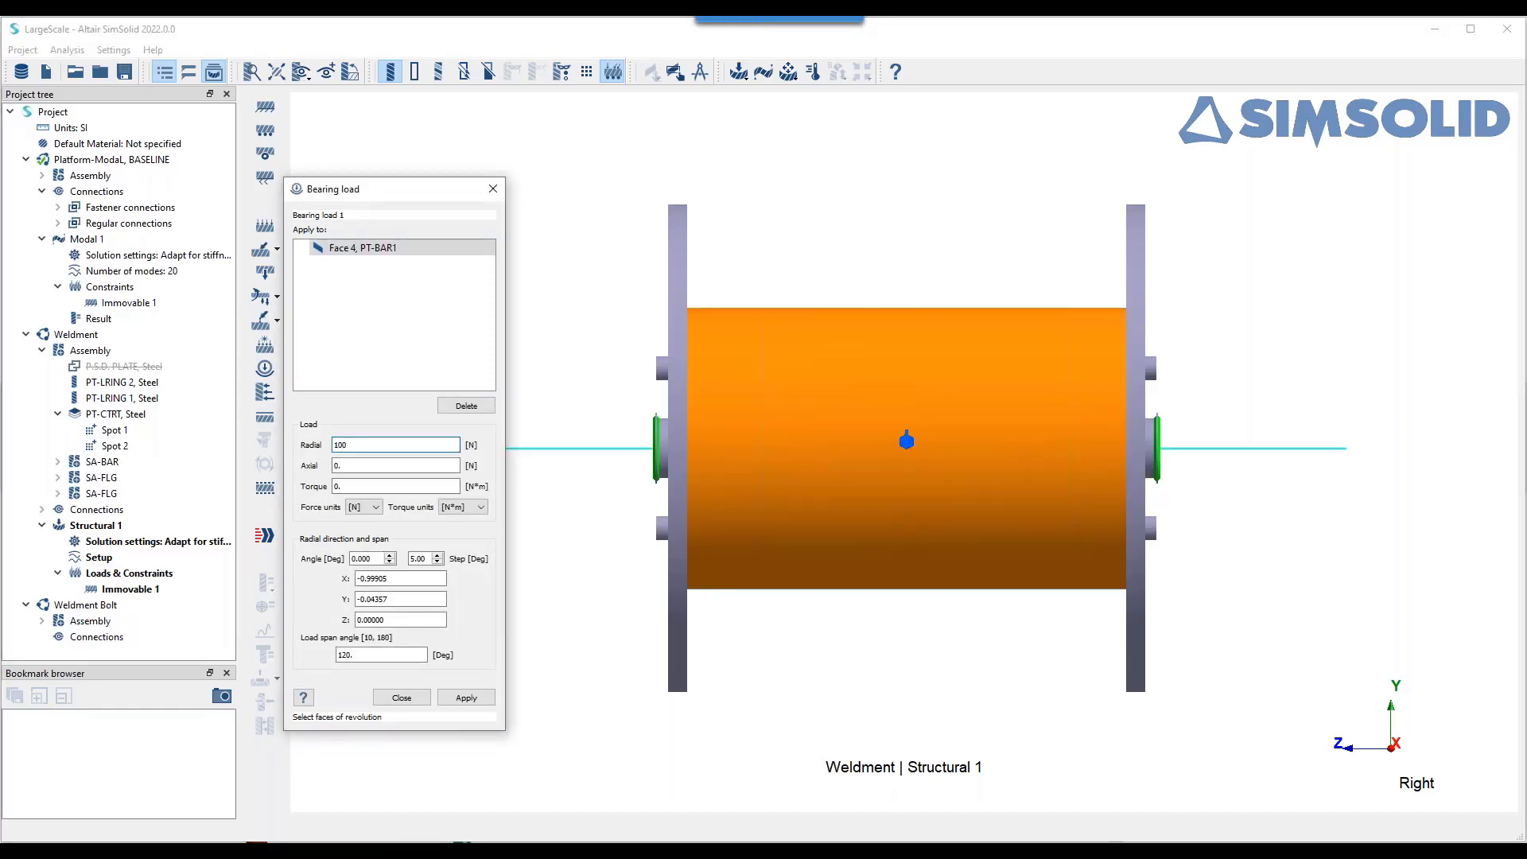
double_click(374, 654)
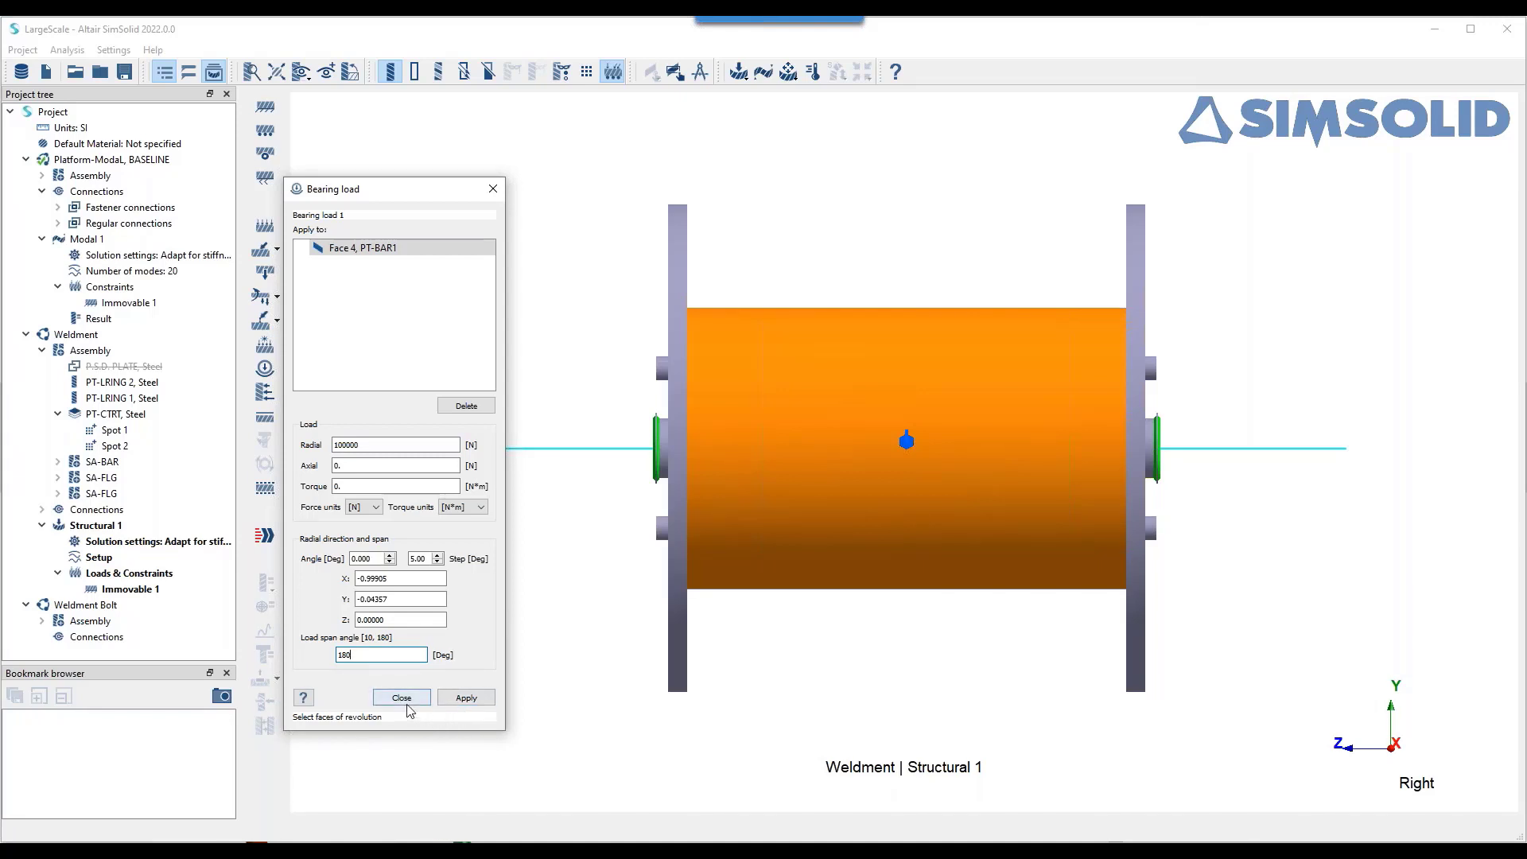
click(466, 698)
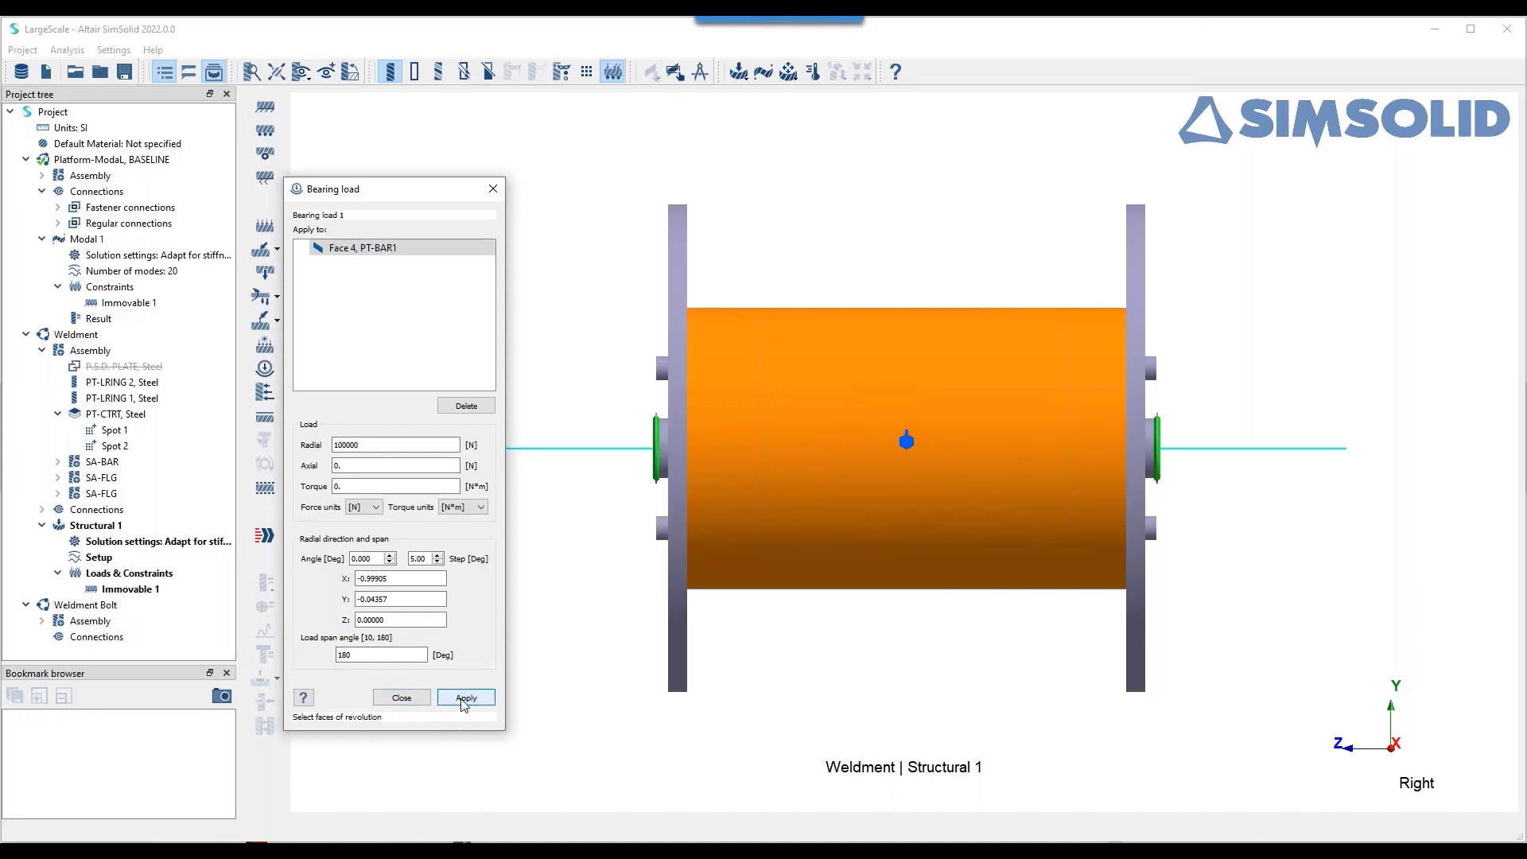
click(402, 697)
drag(808, 618, 589, 614)
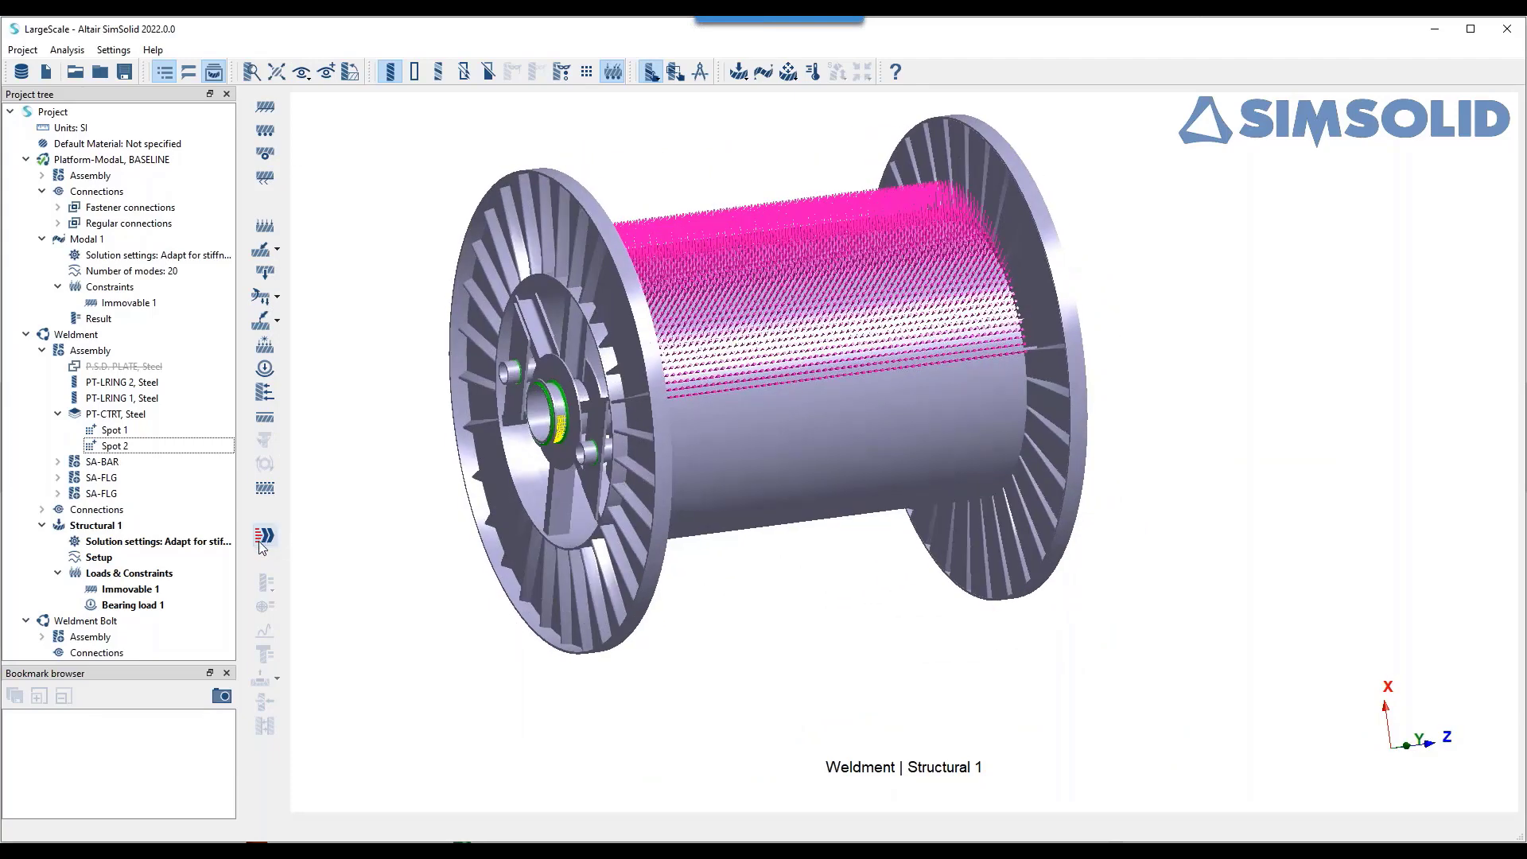
- Confirm Adapt for stiffness as the solution objective of Structural 1 and solve the analysis
double_click(141, 543)
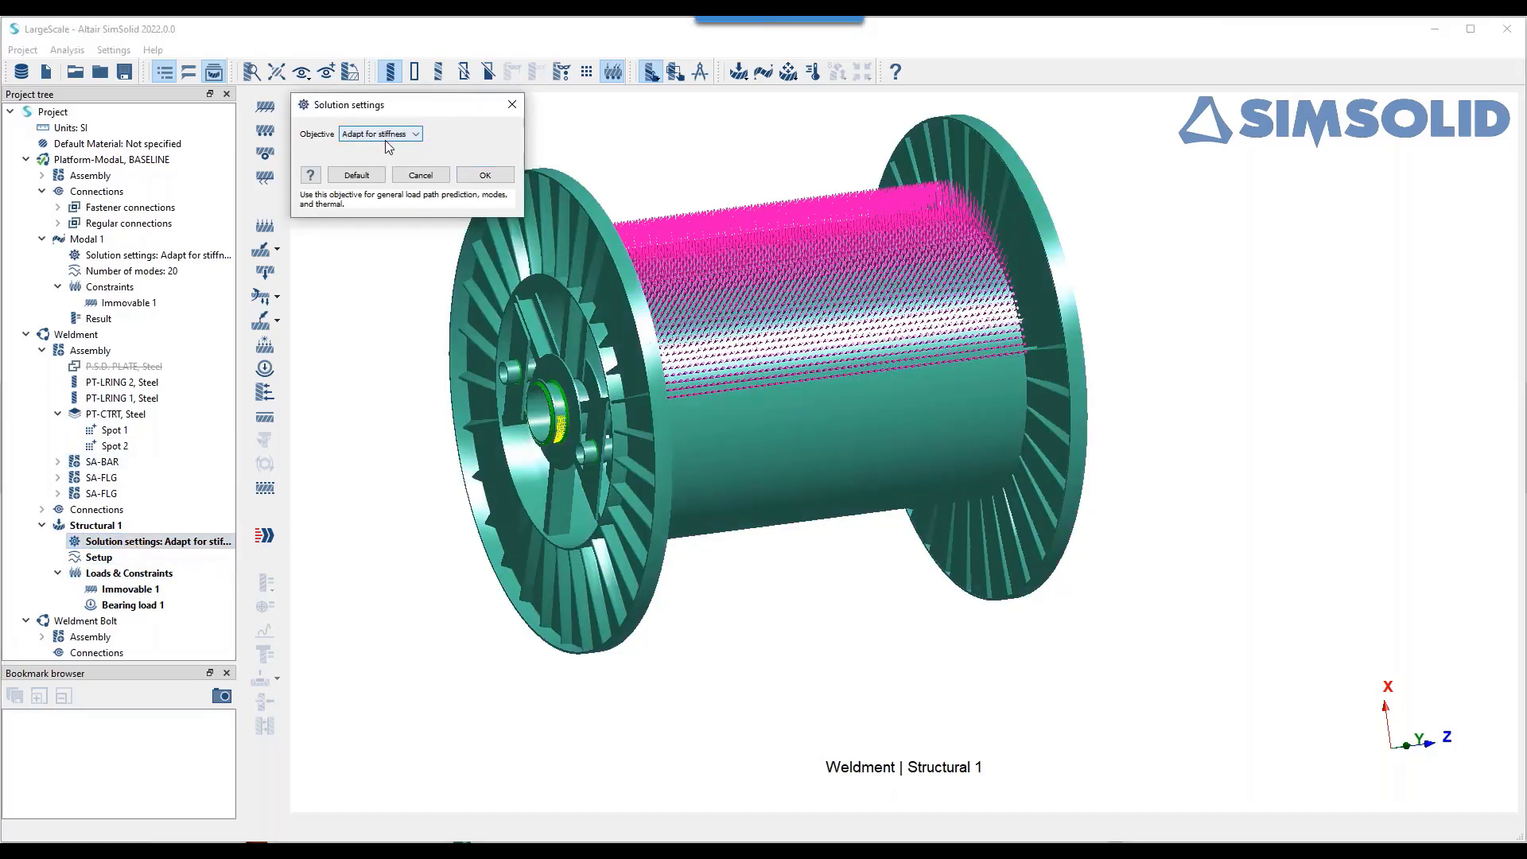
click(486, 176)
click(278, 535)
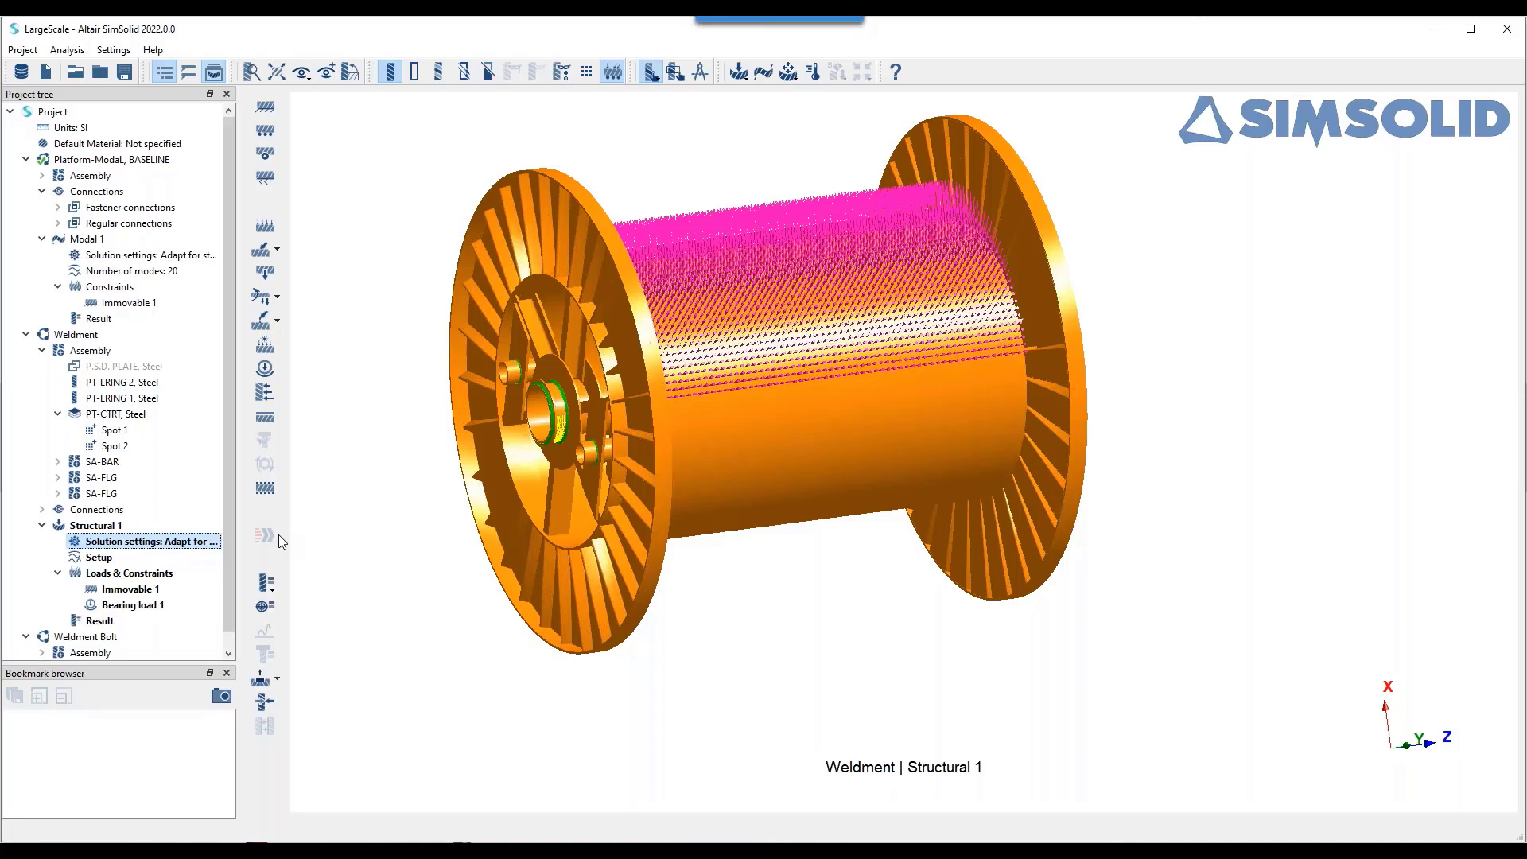
- Hide the load and constraint symbols, plot the displacement magnitude, and examine the deformation along the drum's lengthwise seam
click(269, 592)
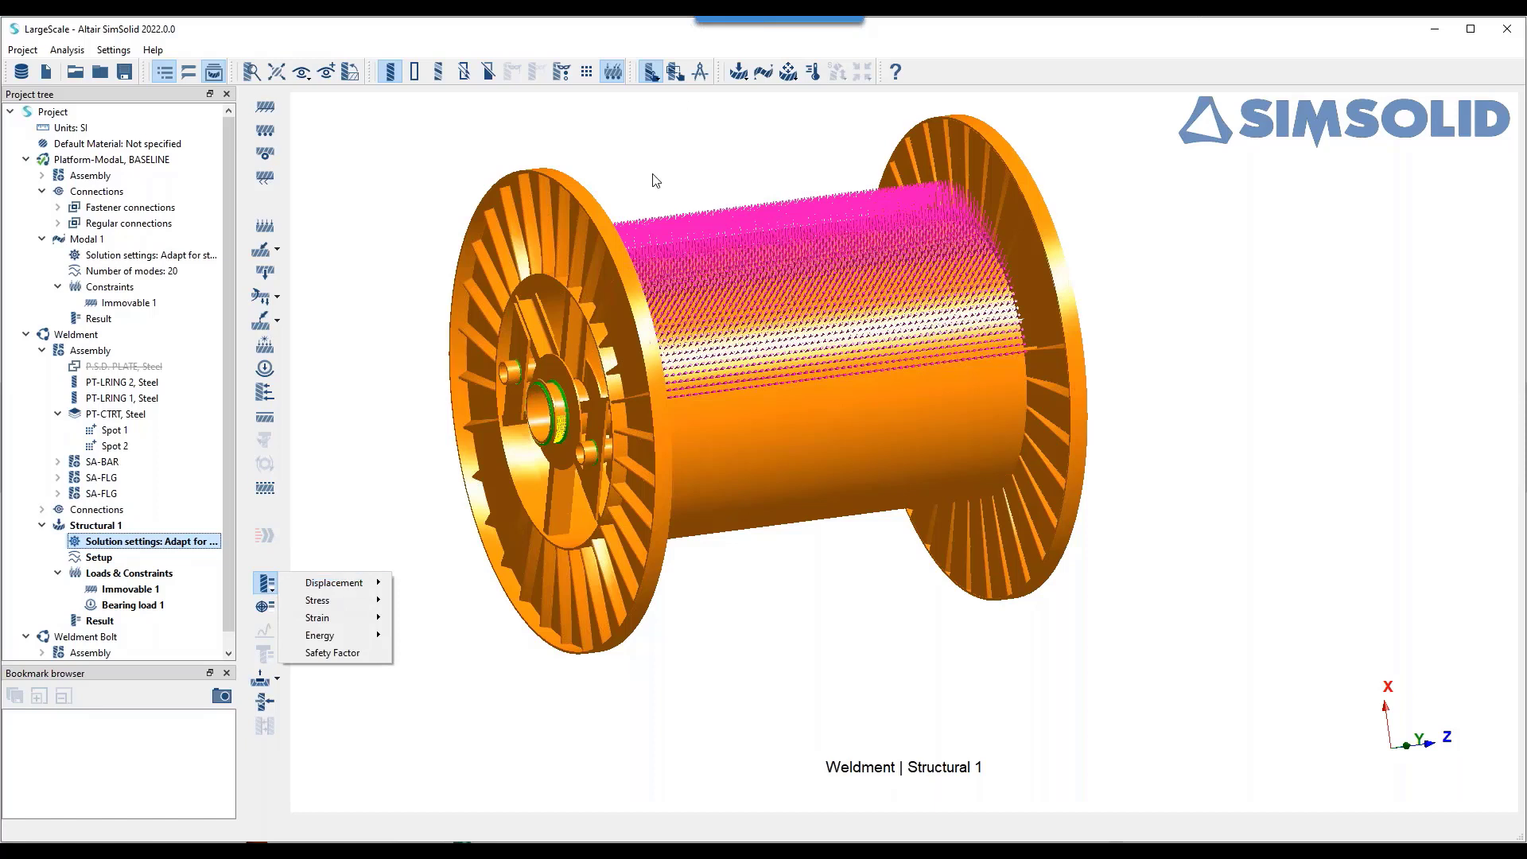
click(614, 74)
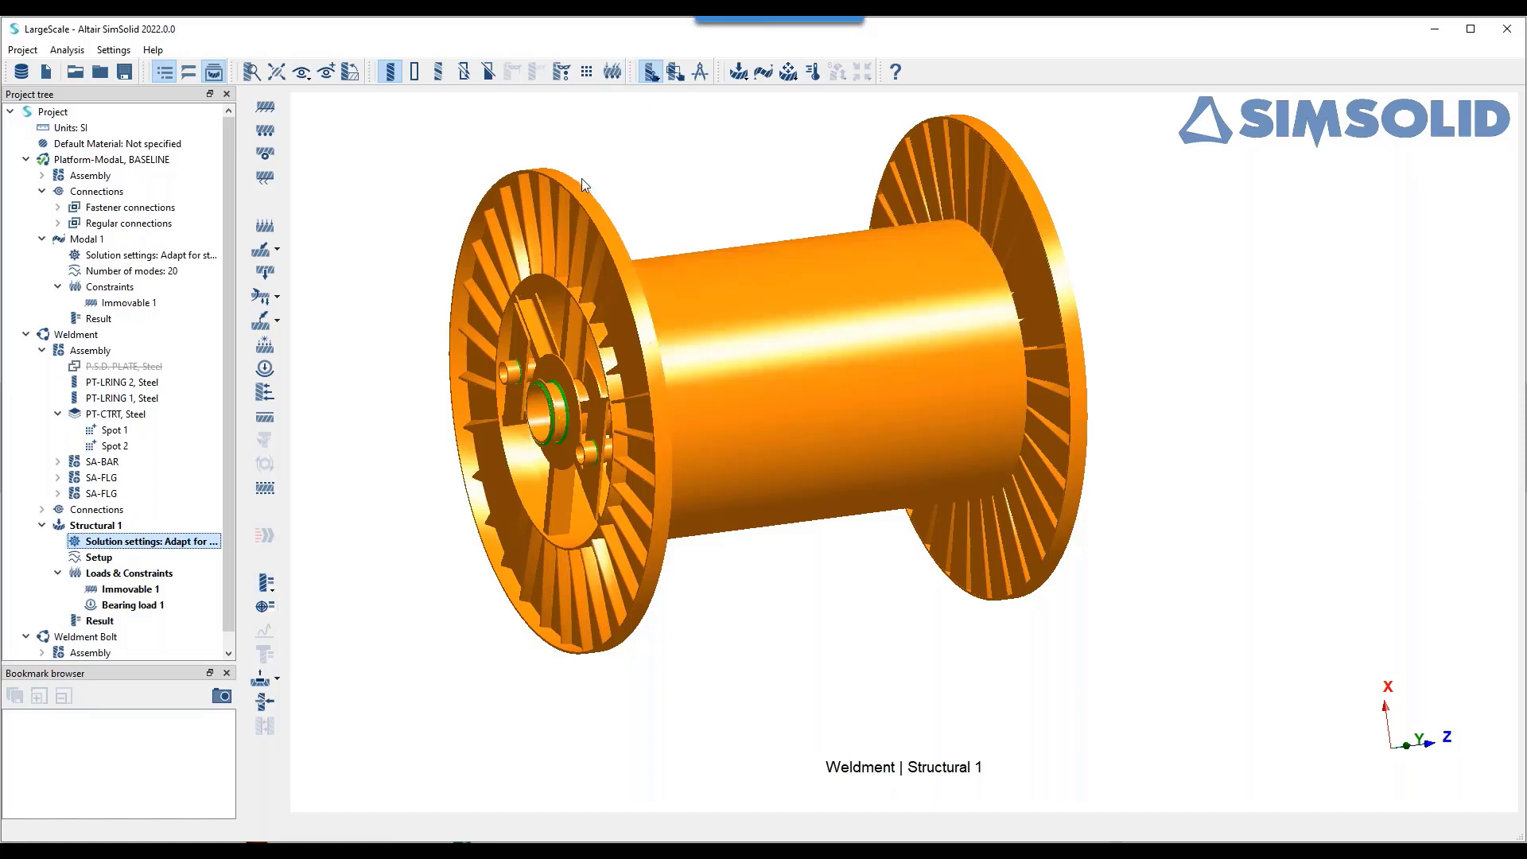
click(272, 593)
mouse_move(334, 583)
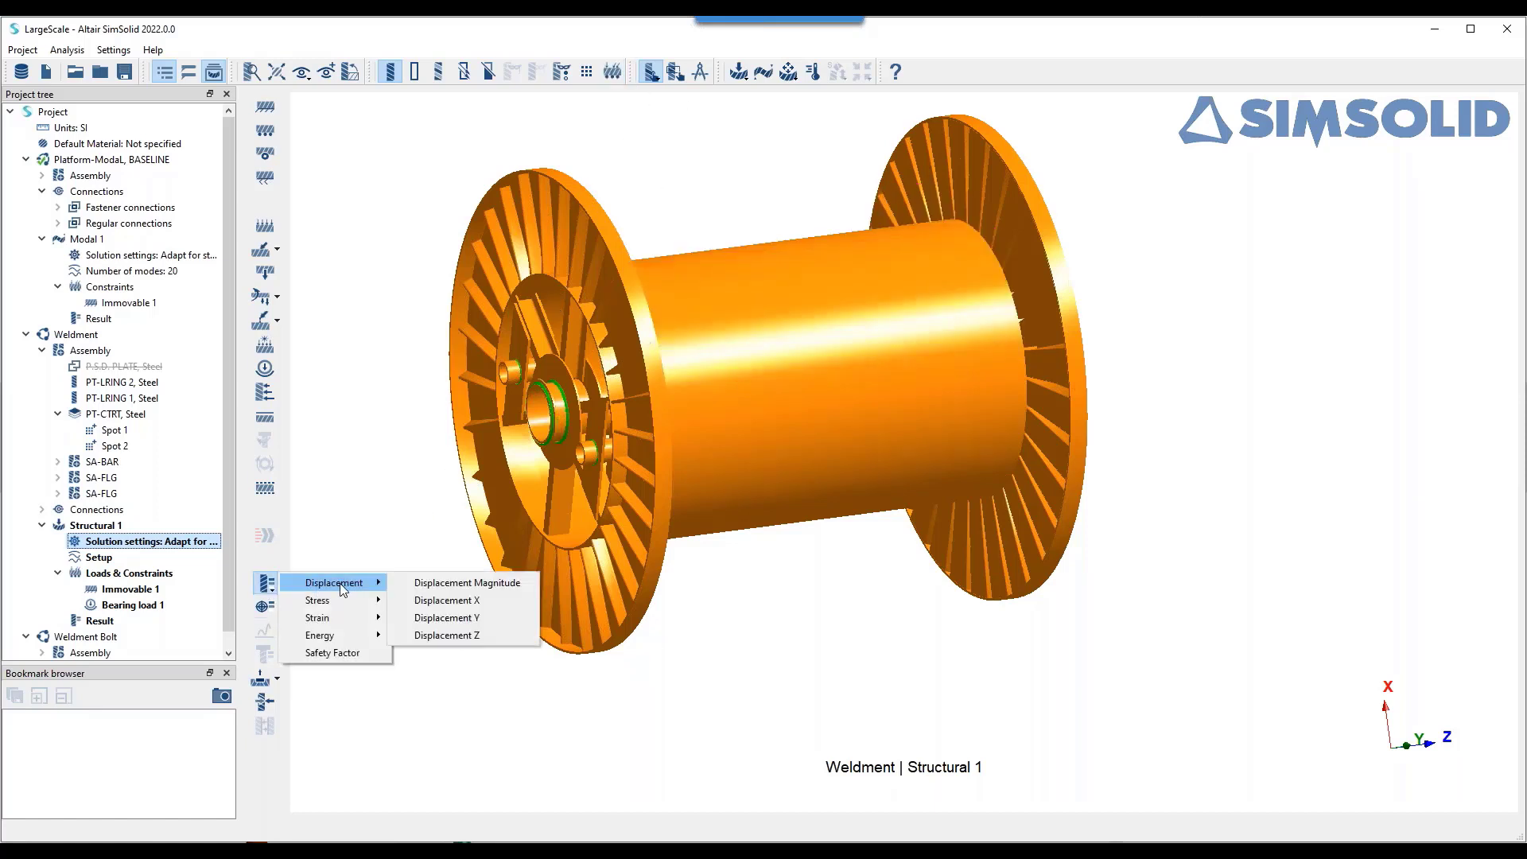
click(487, 588)
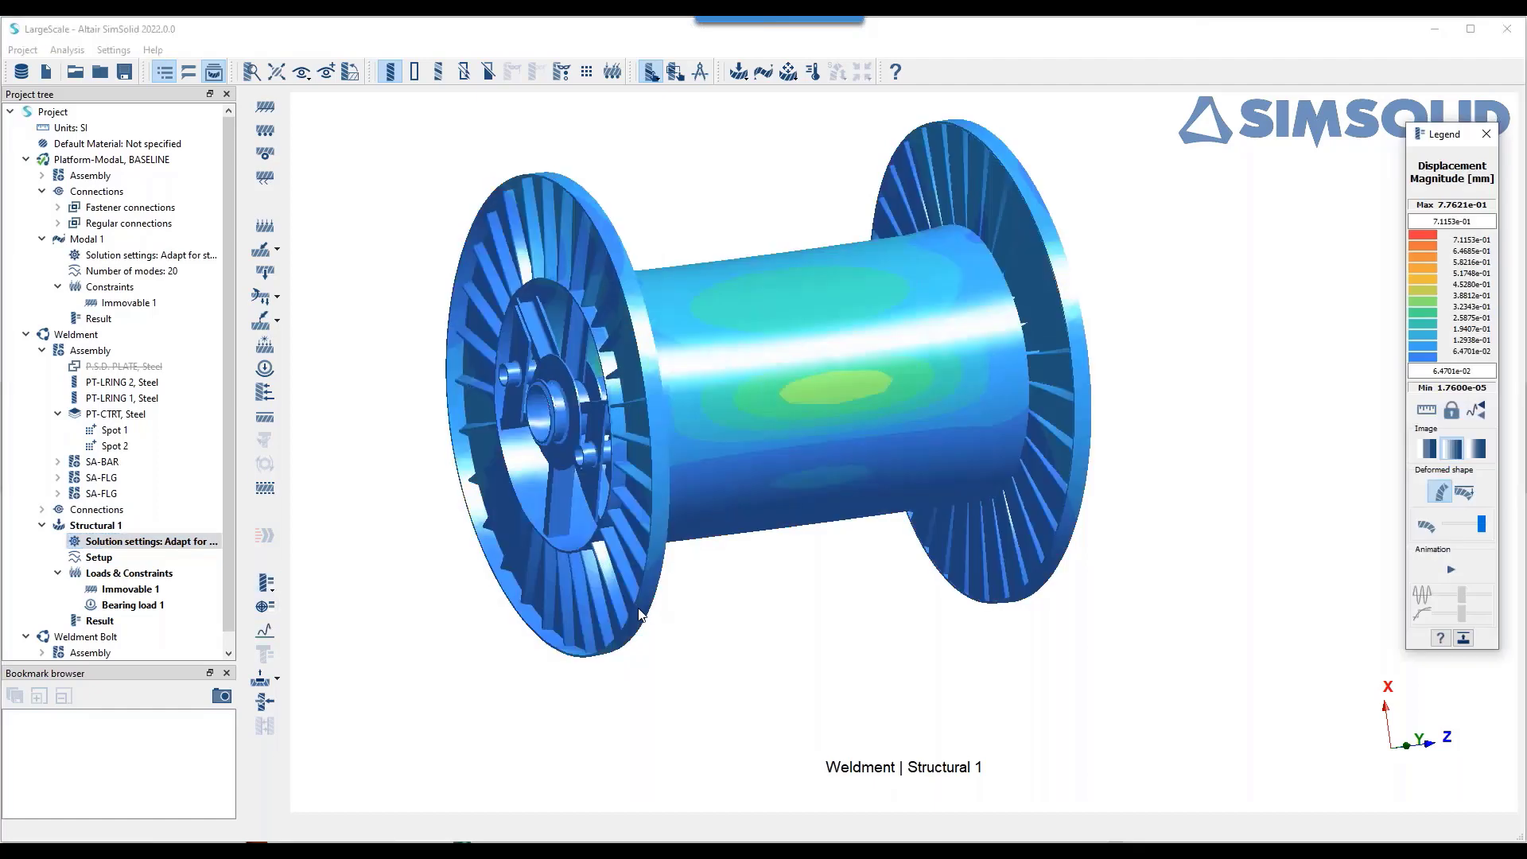
right_drag(813, 623, 846, 375)
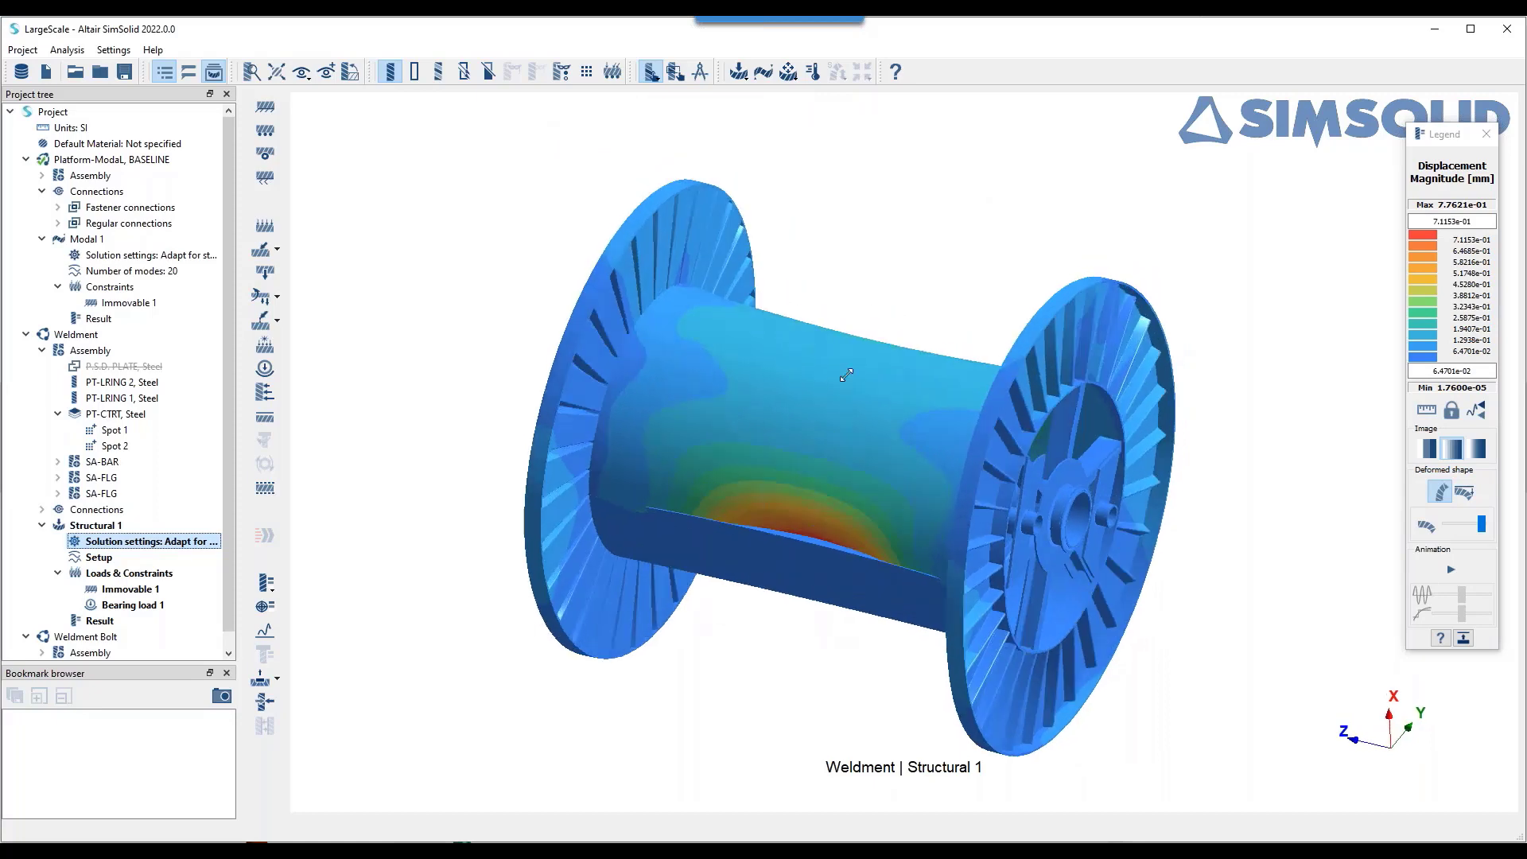
scroll(781, 567, up, 8)
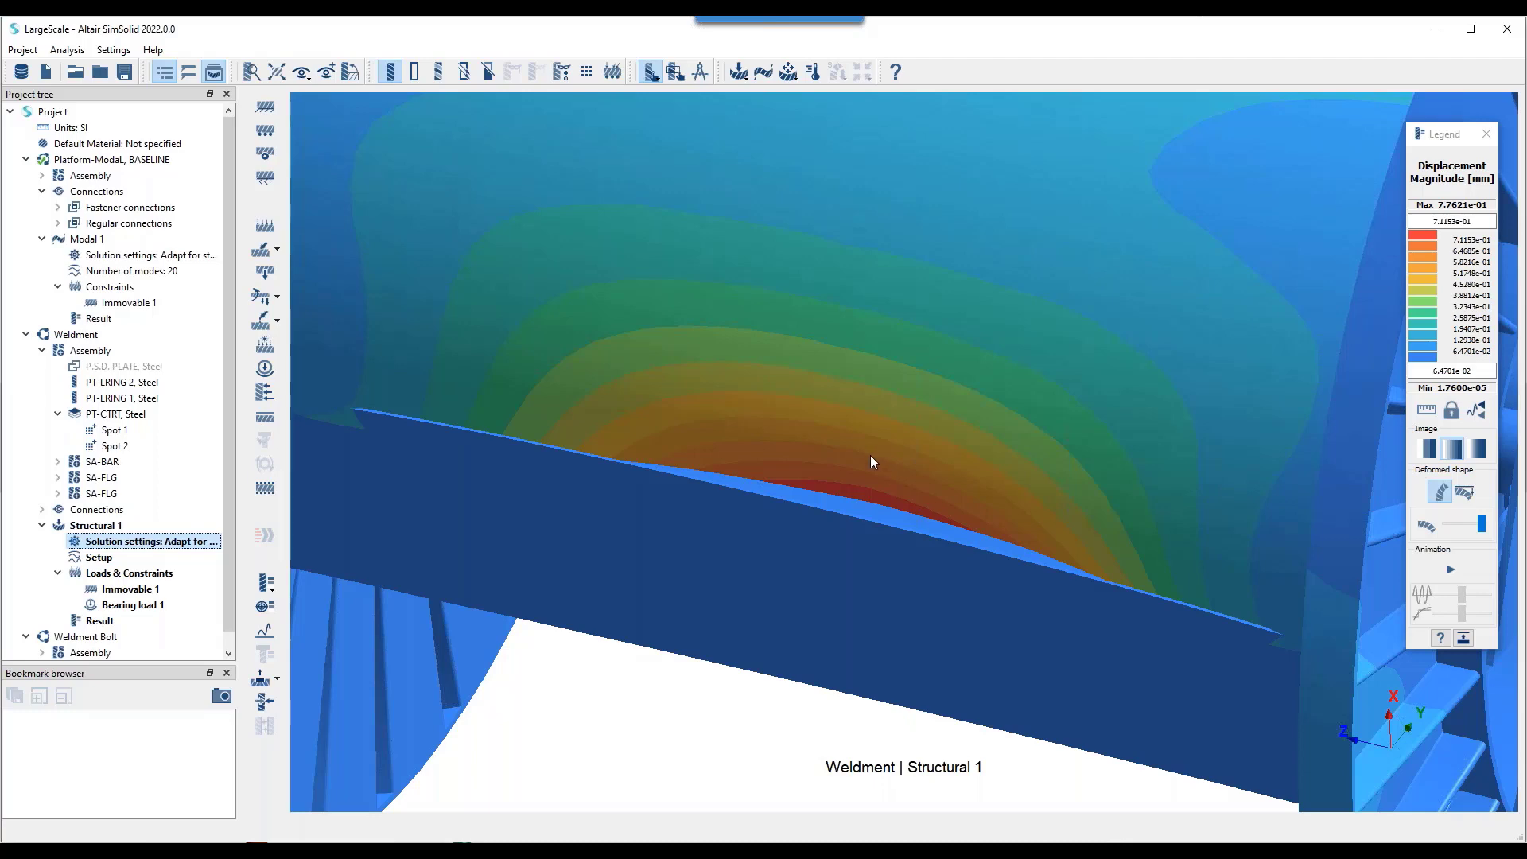
scroll(872, 460, down, 10)
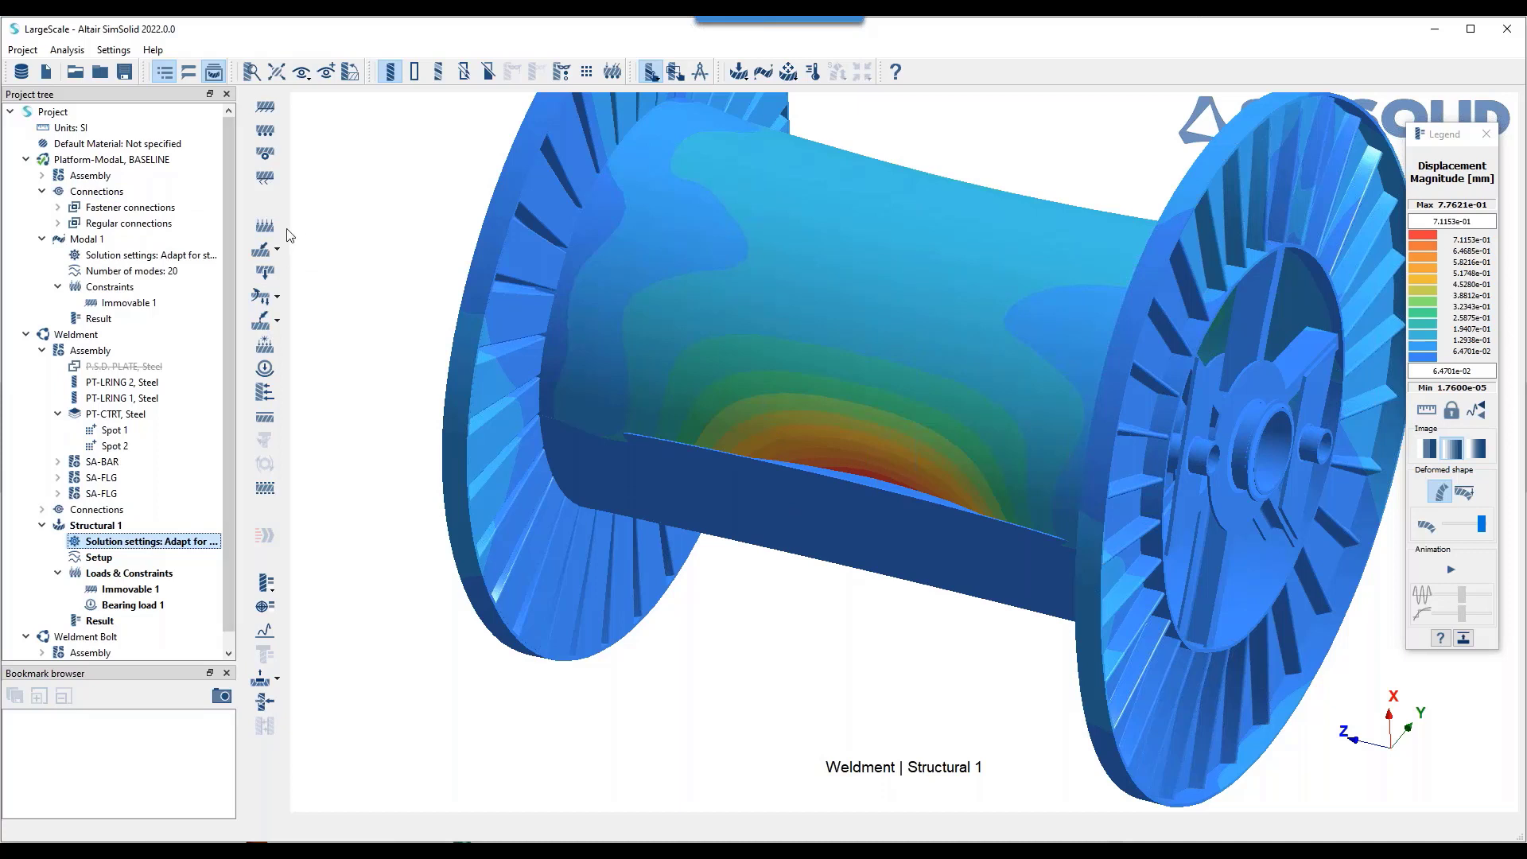
- Add a self-contact connection on drum part PT-BAR1 along its seam, using 1 mm gap and 1 mm penetration tolerances
click(97, 509)
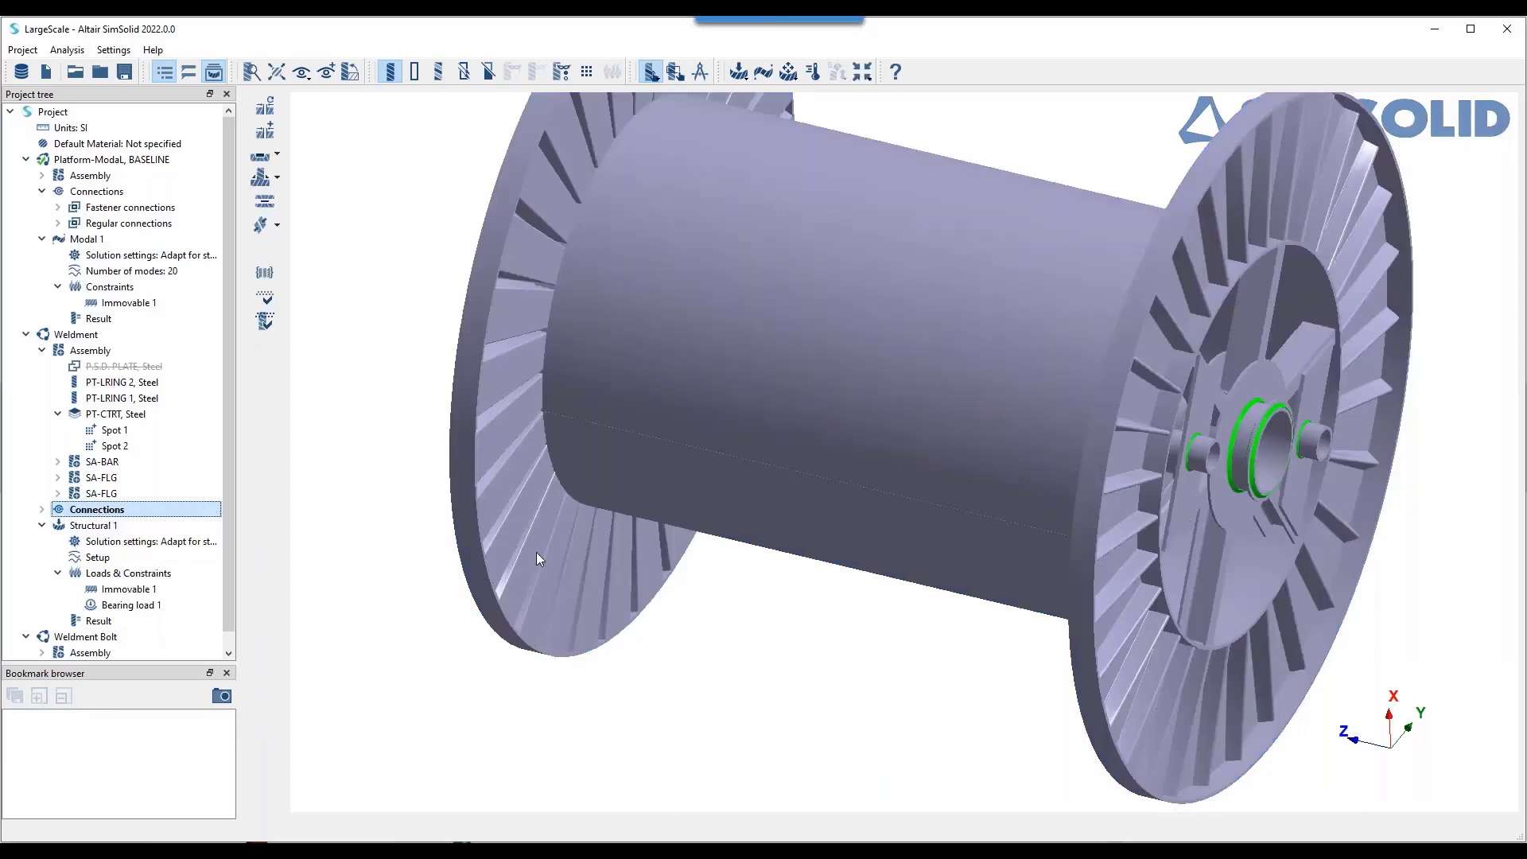
click(266, 131)
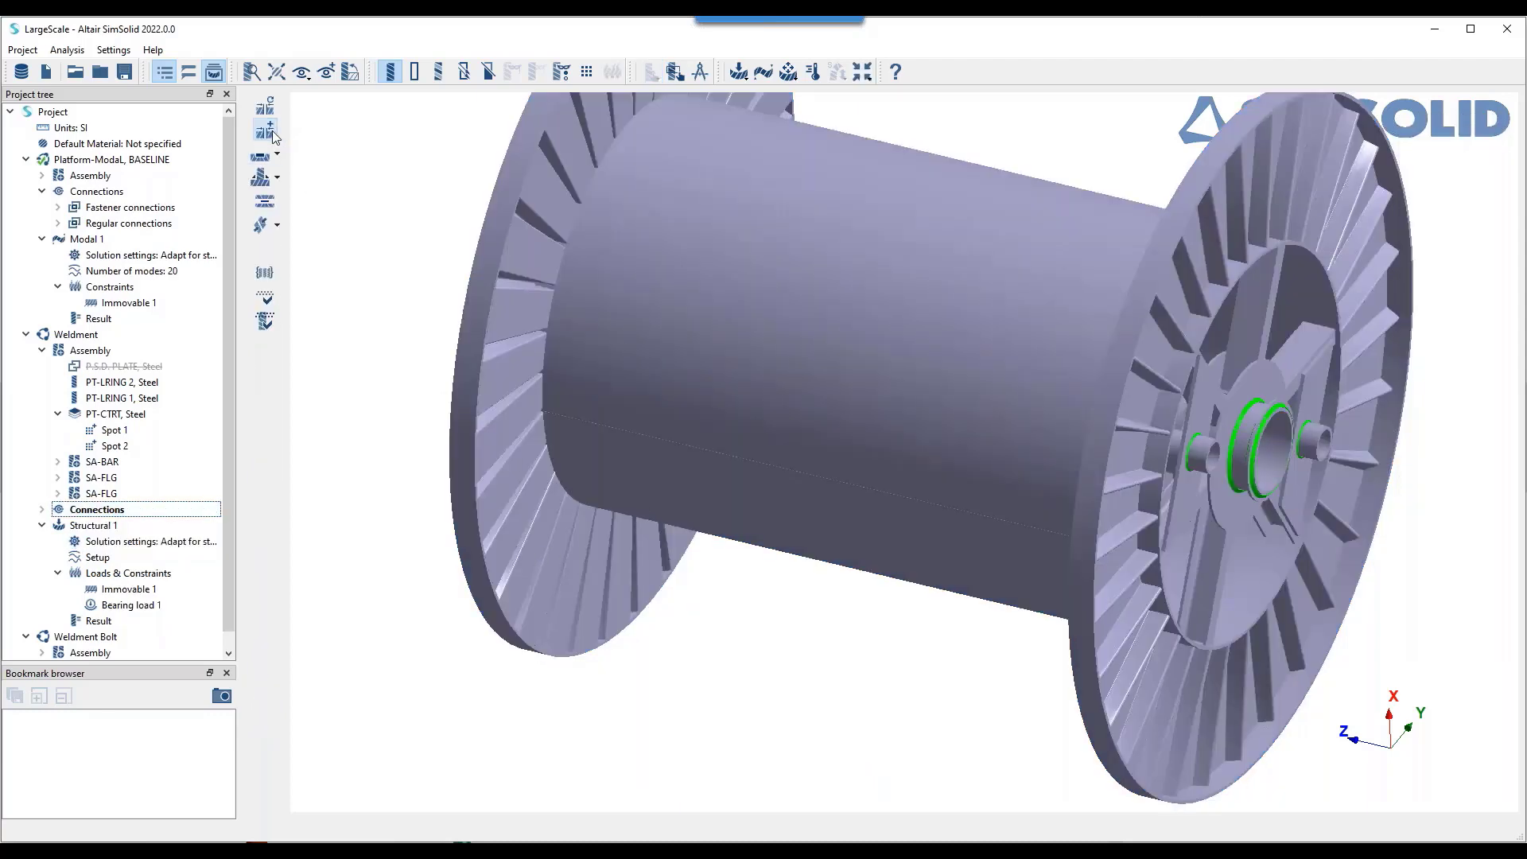
click(770, 364)
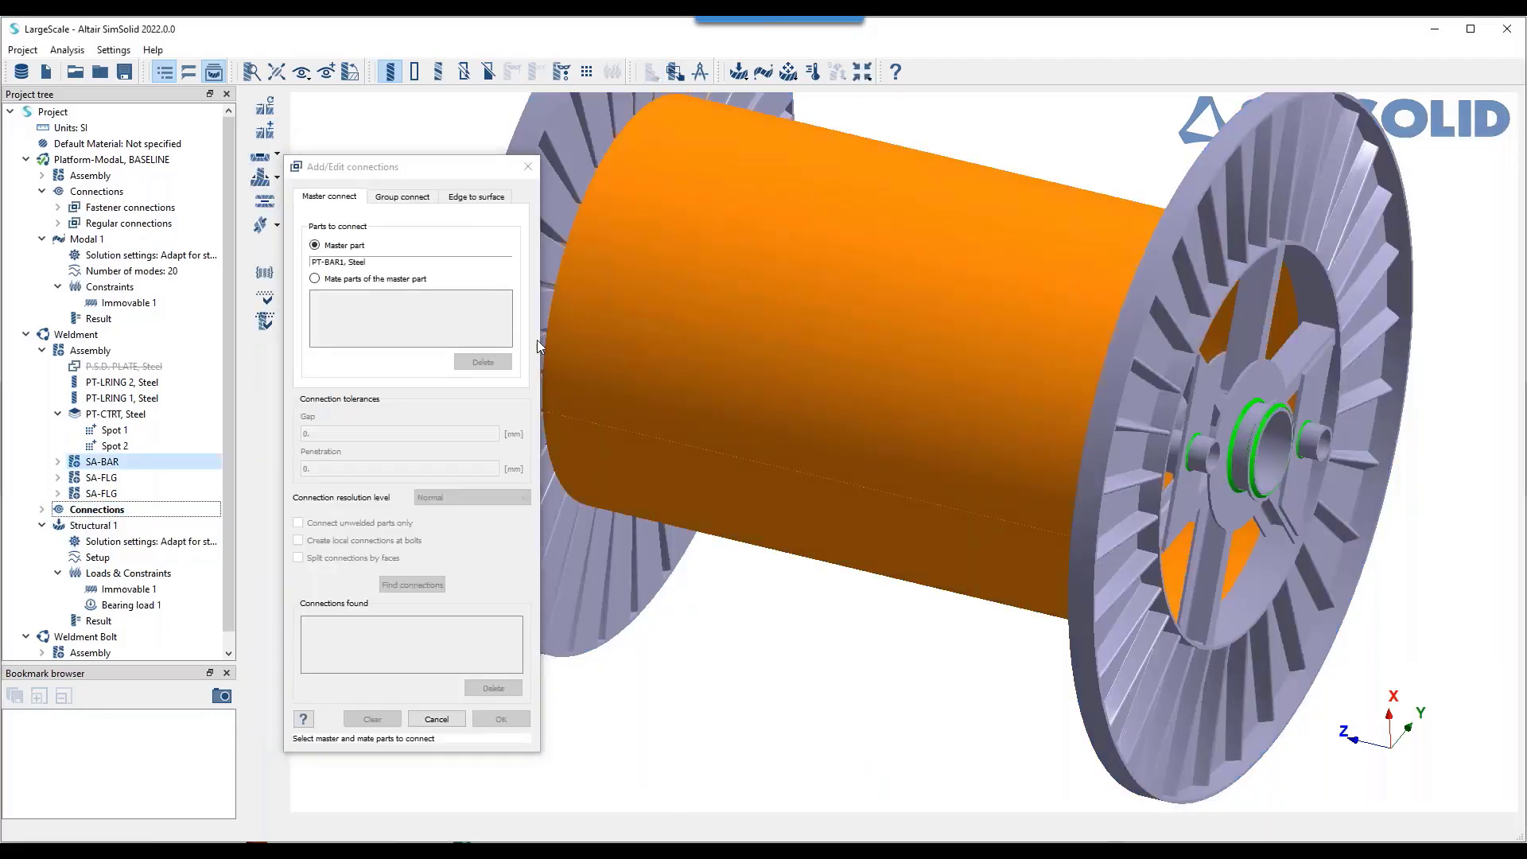
click(796, 379)
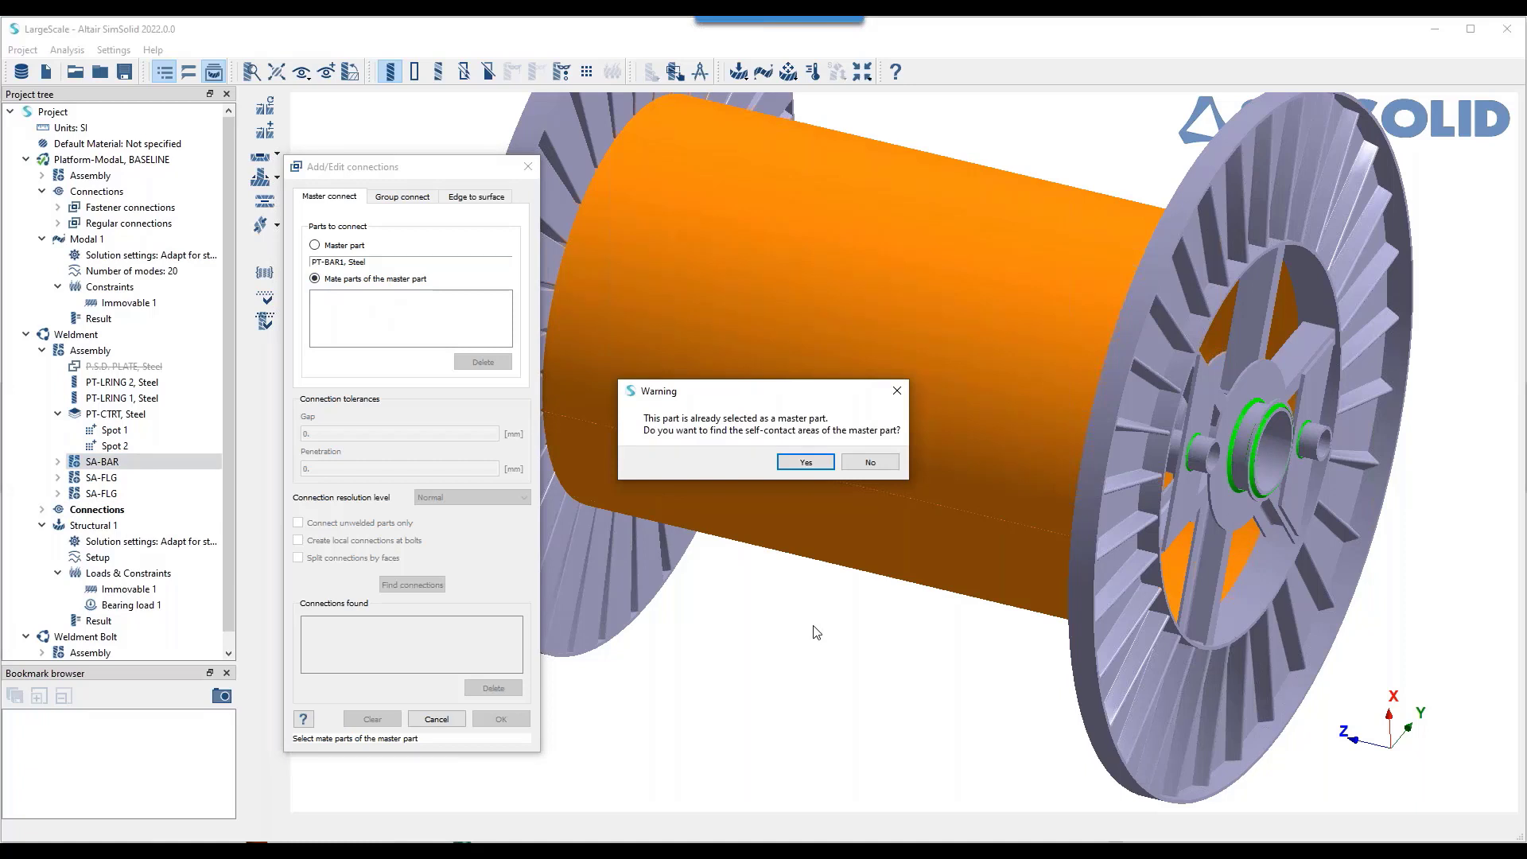
click(805, 462)
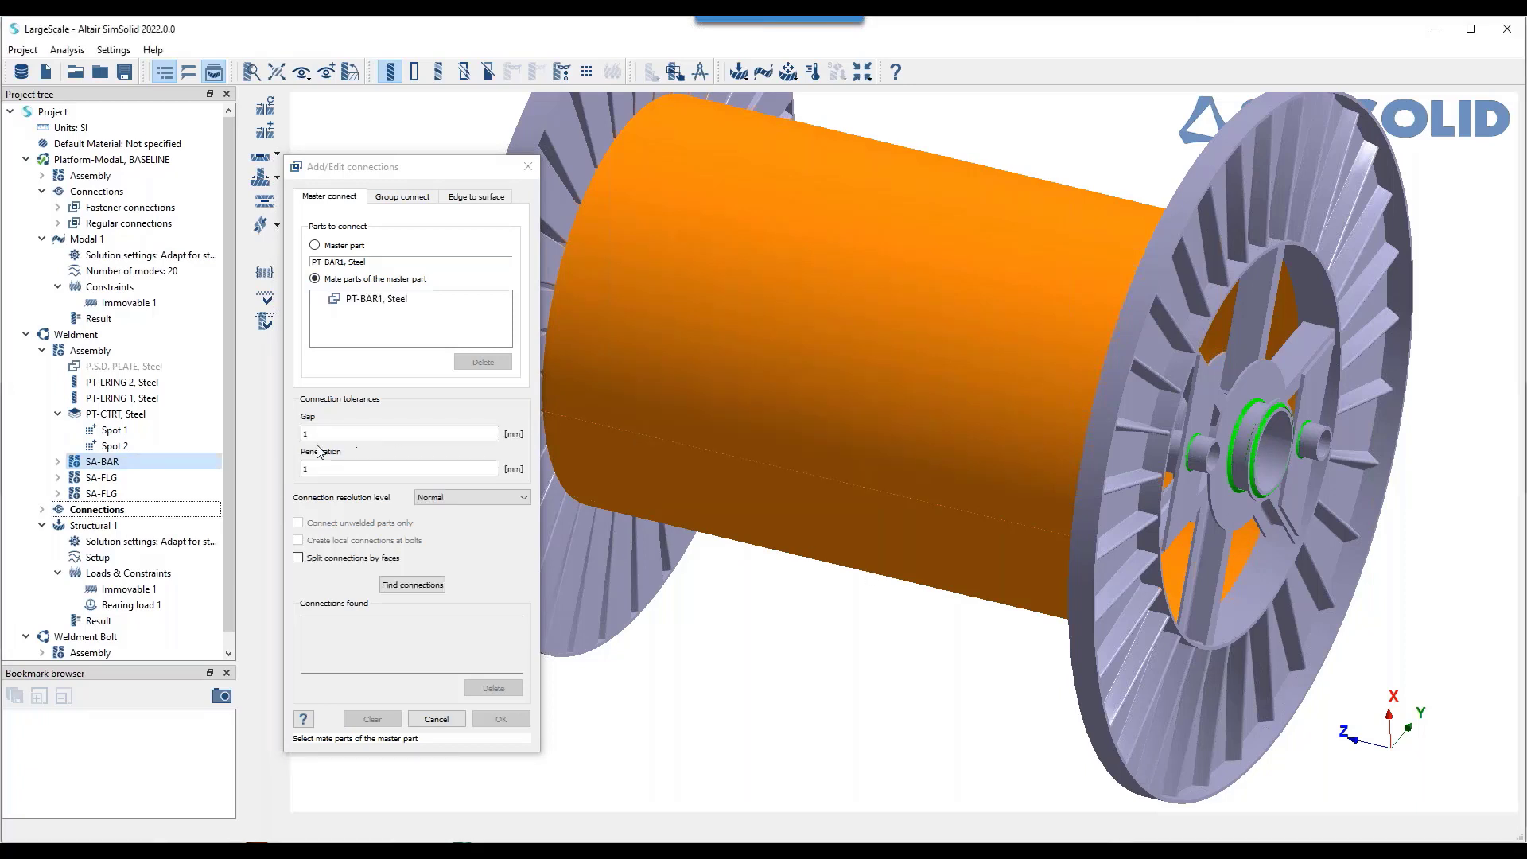
click(412, 585)
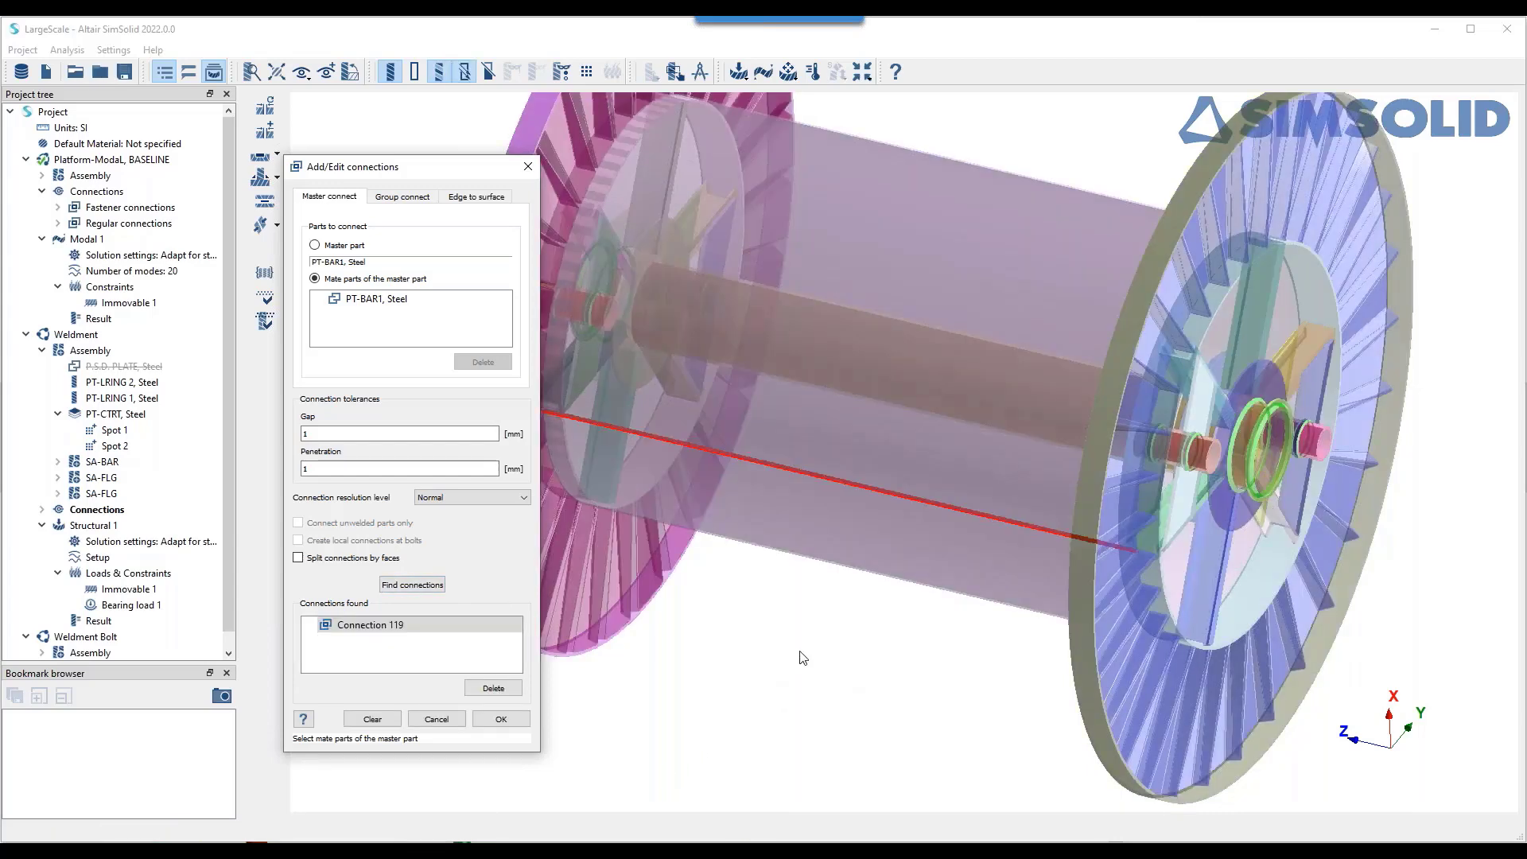
scroll(754, 457, up, 10)
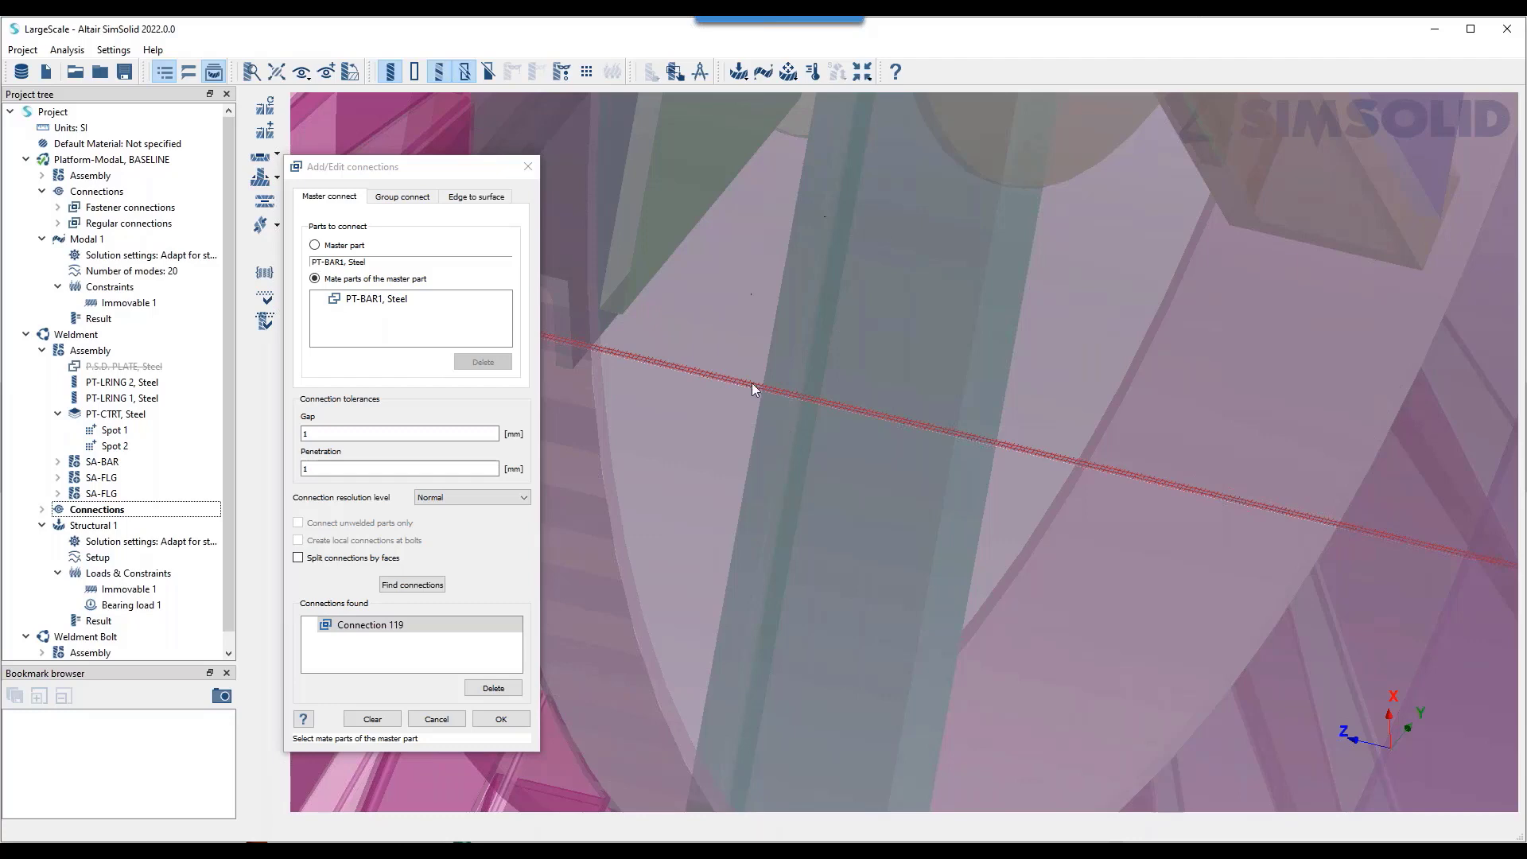
click(501, 719)
scroll(814, 636, down, 10)
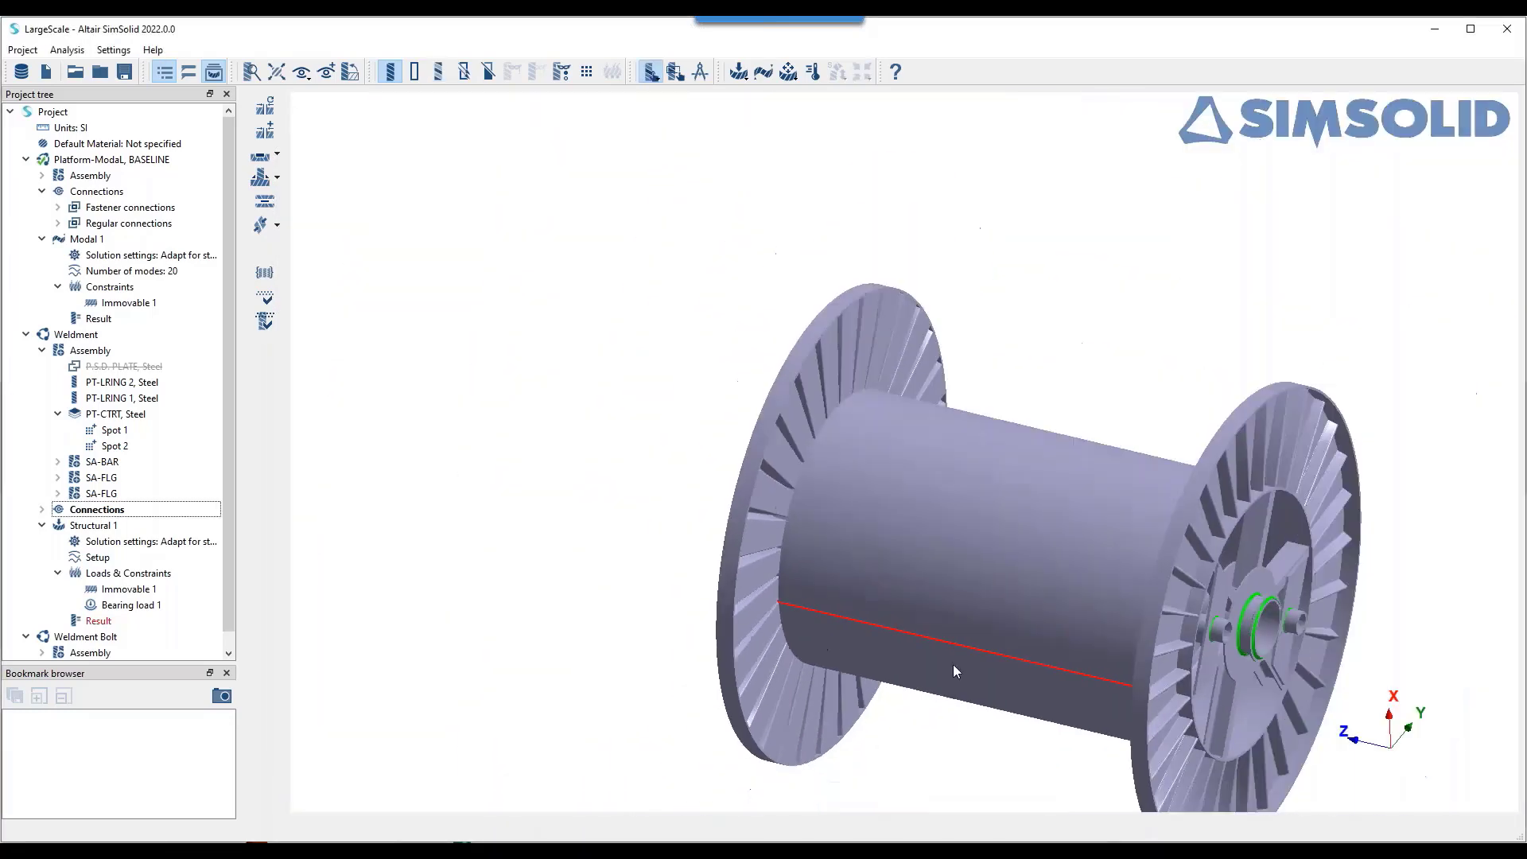
- Solve Structural 1 again with the seam connection and plot the displacement magnitude on the reel
click(100, 620)
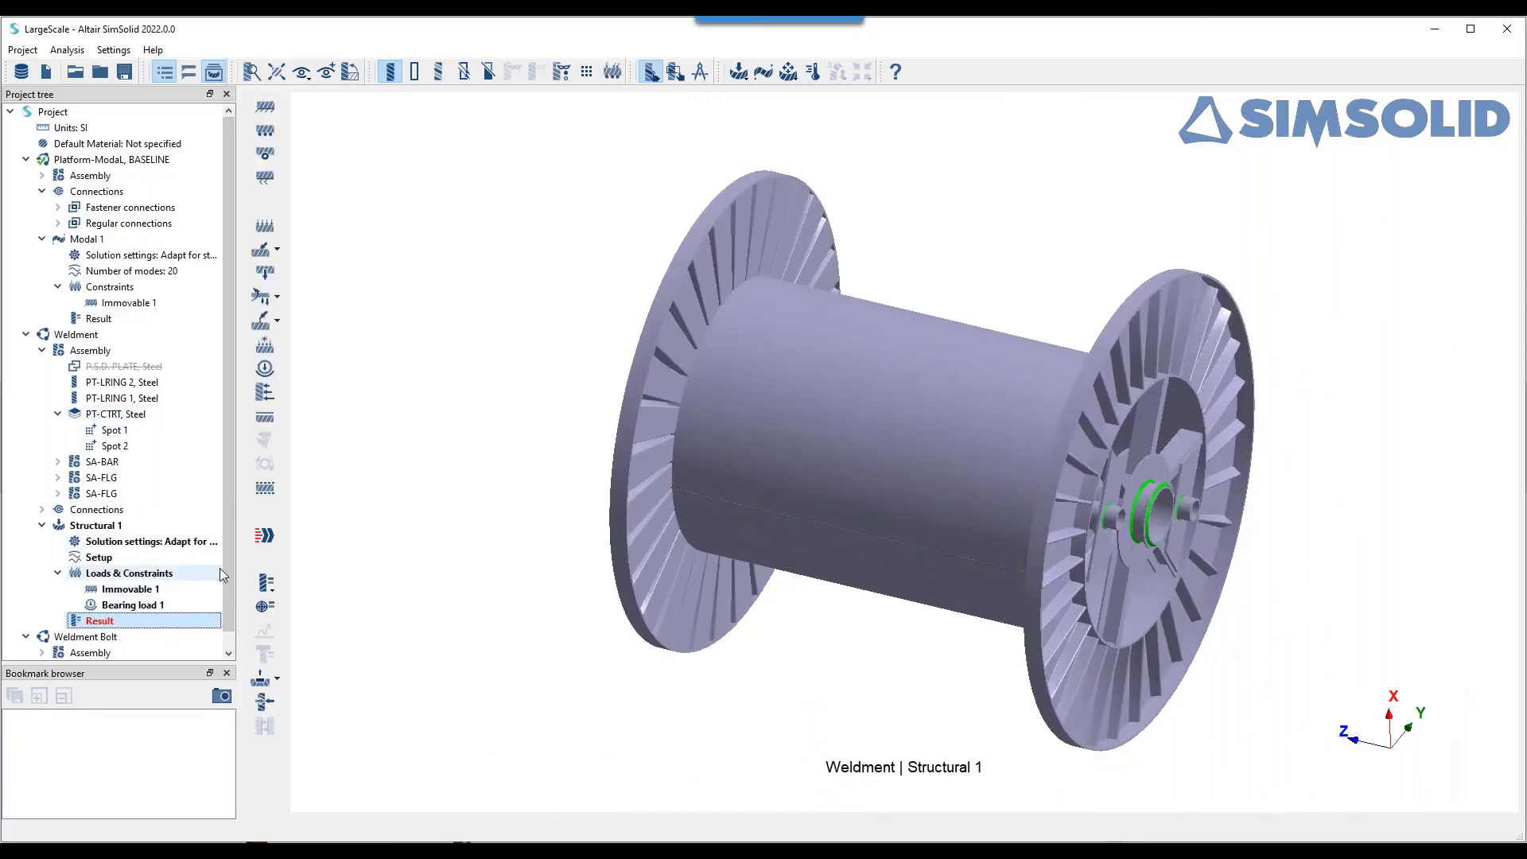
click(264, 539)
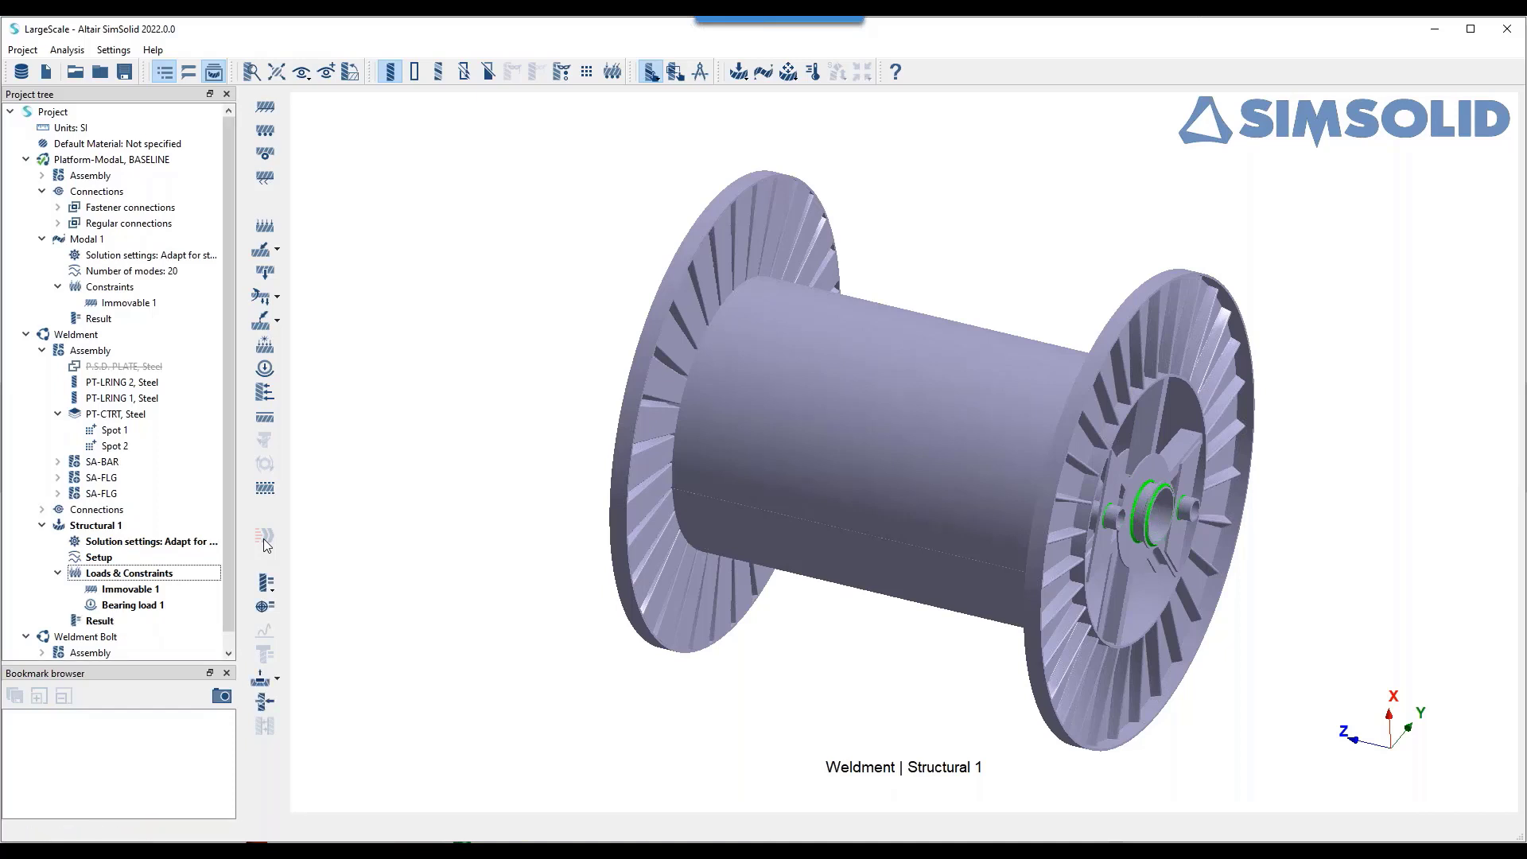
click(269, 584)
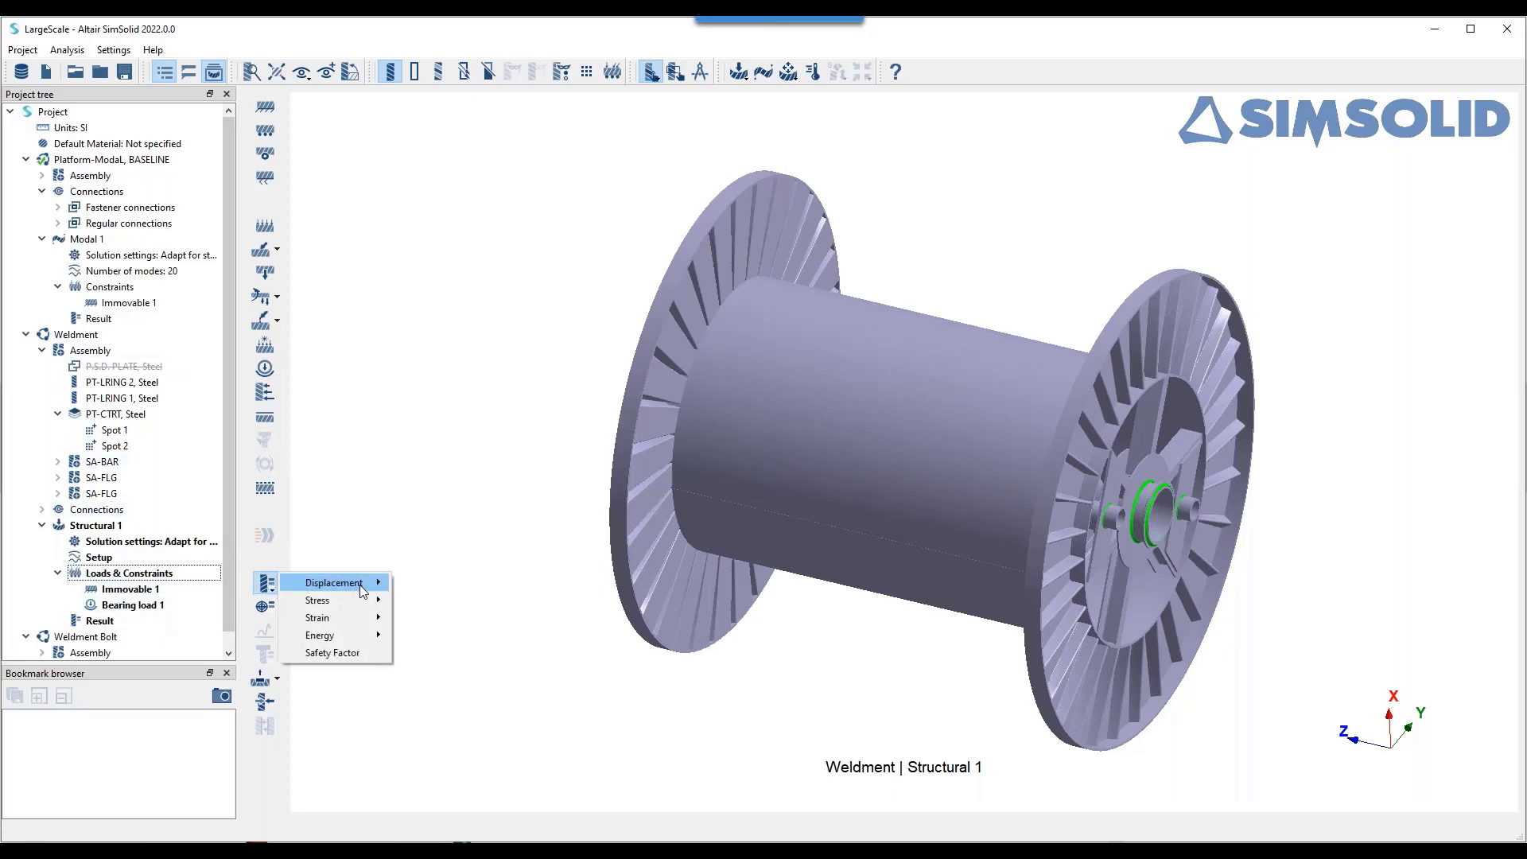
click(509, 584)
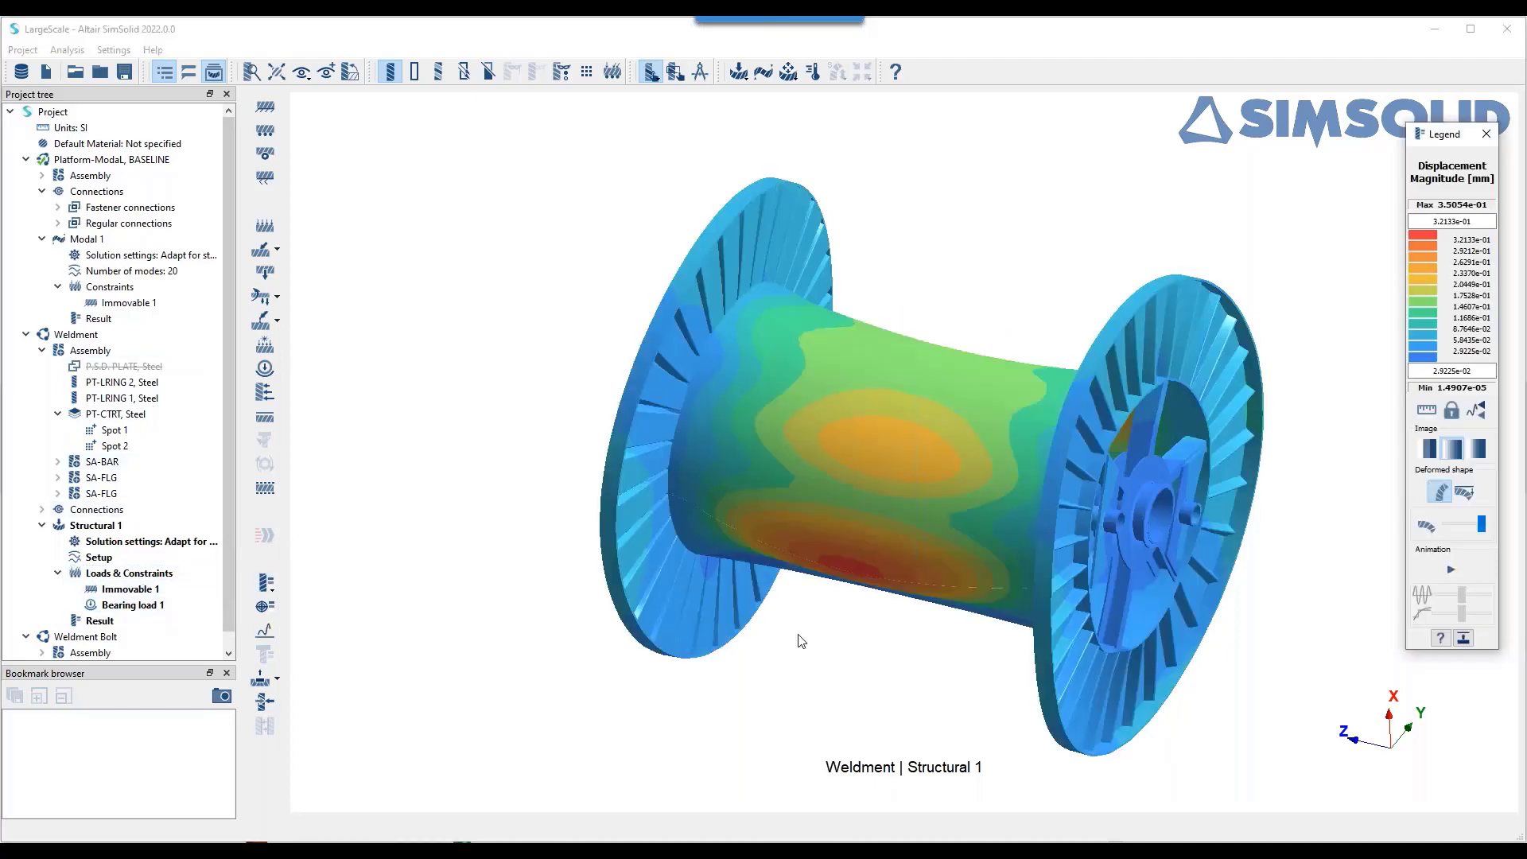
right_drag(880, 631, 871, 423)
- Plot the signed von Mises stress with max/min labels and examine the extreme locations around the centre tube end
click(266, 583)
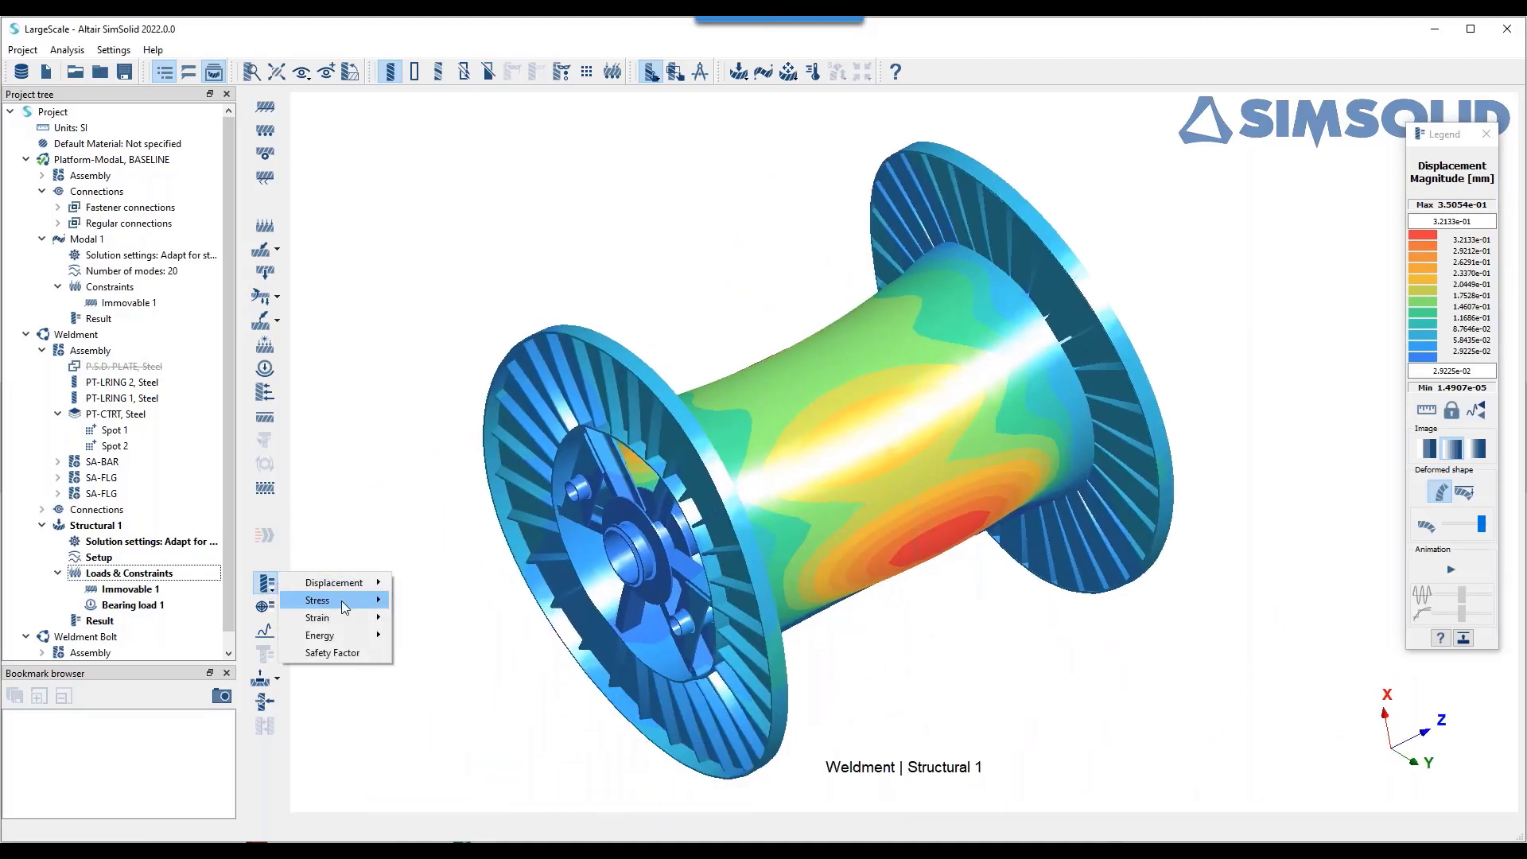
mouse_move(338, 601)
click(432, 618)
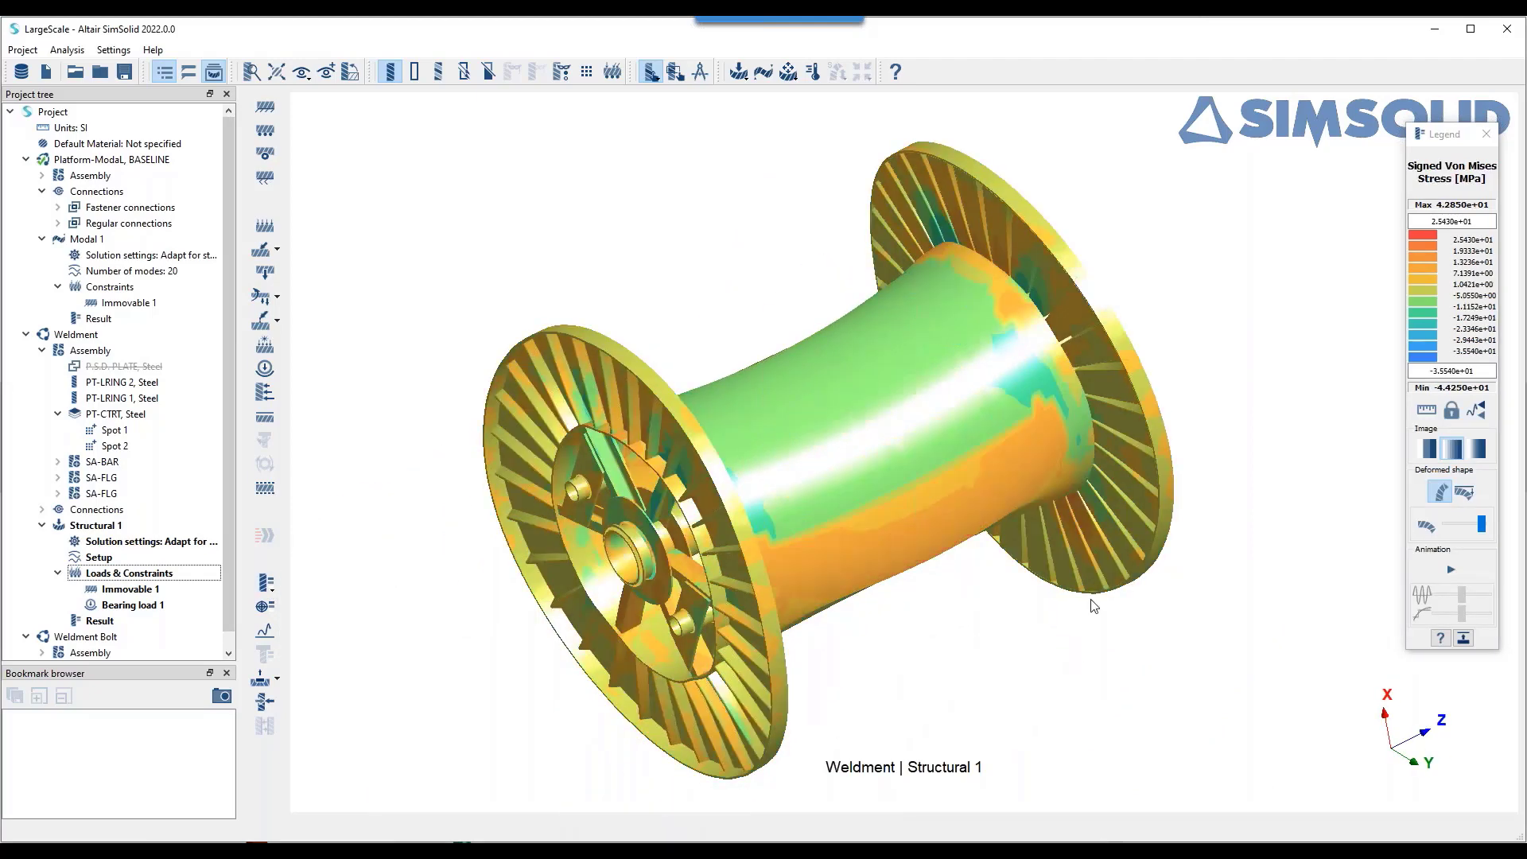
click(1476, 411)
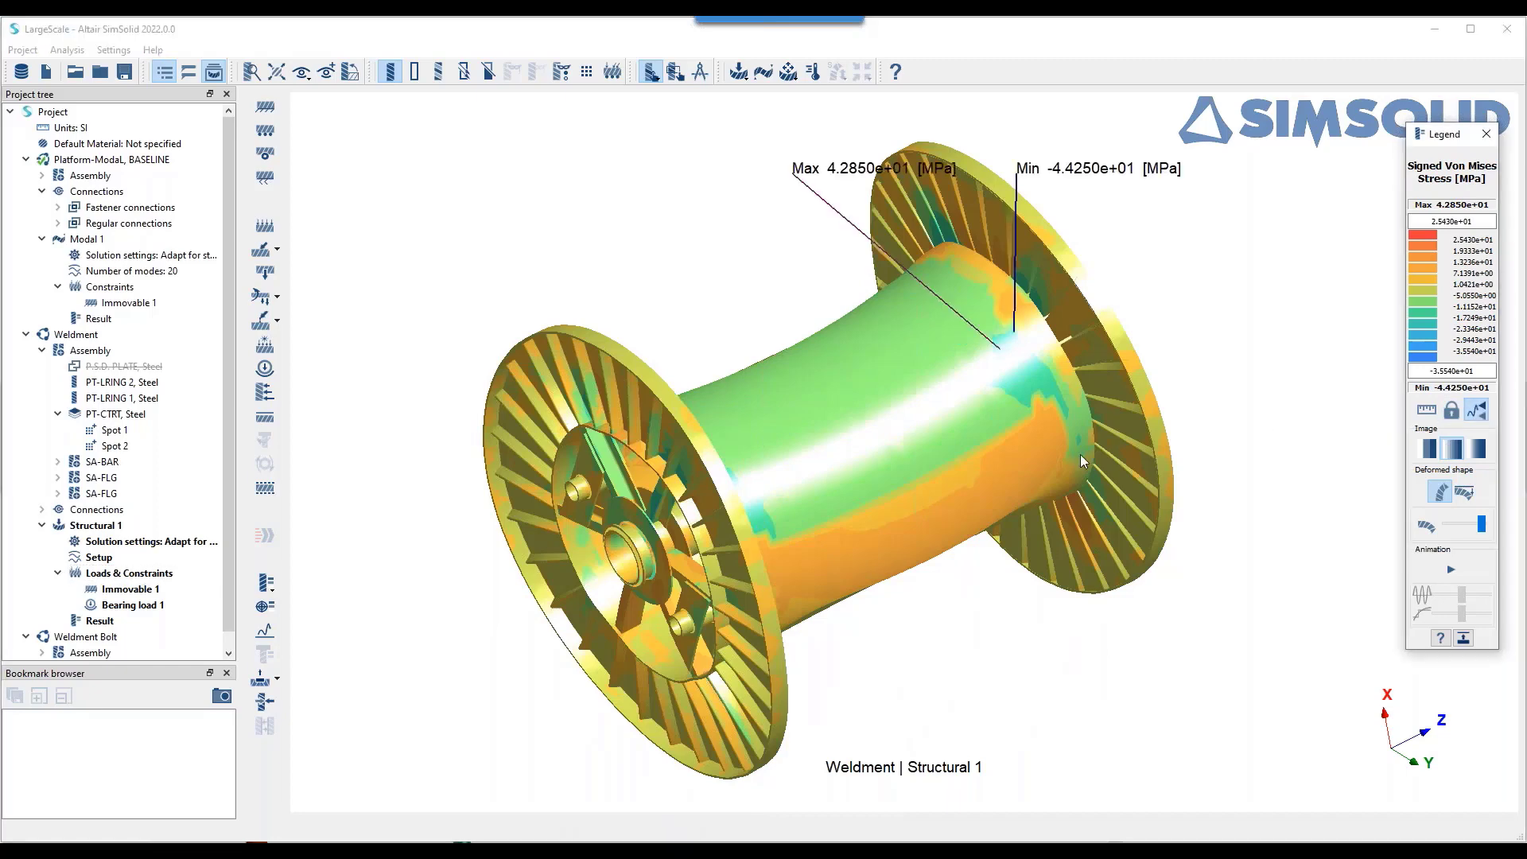
drag(1062, 486, 799, 311)
scroll(801, 314, up, 5)
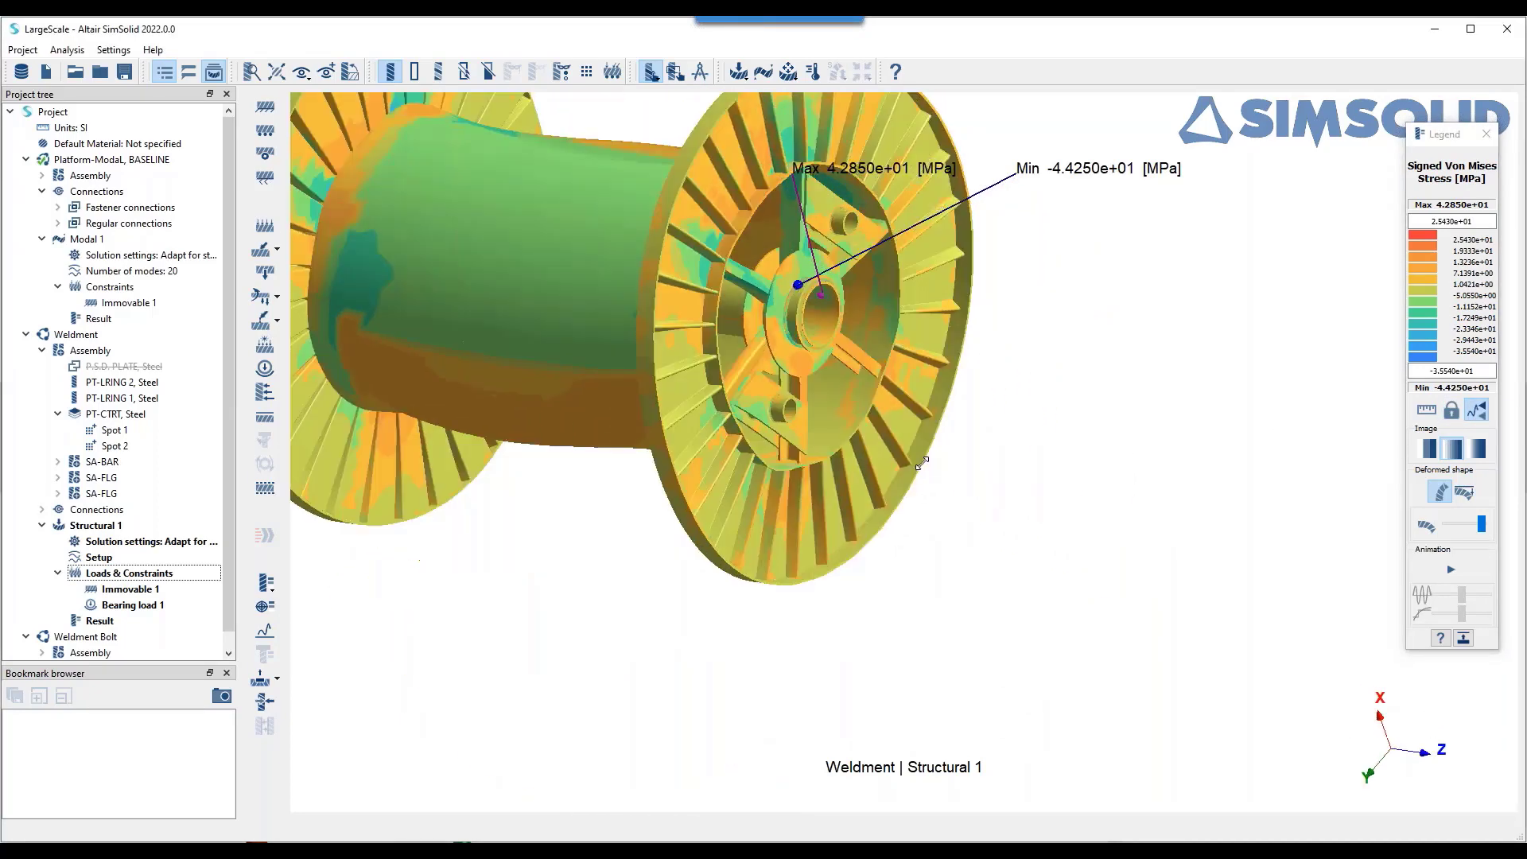
scroll(800, 314, up, 5)
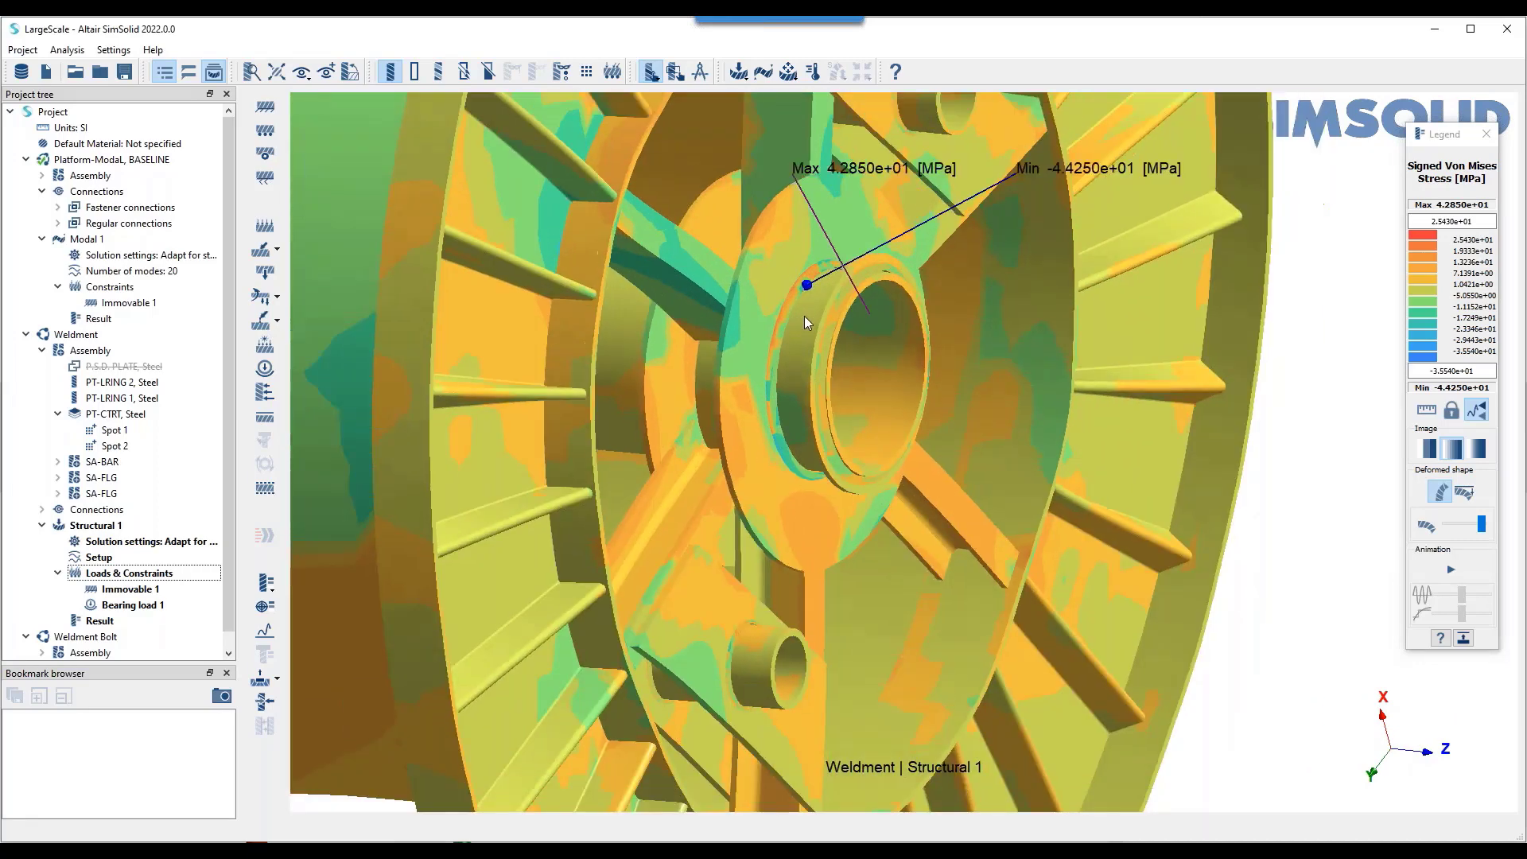
scroll(813, 338, down, 3)
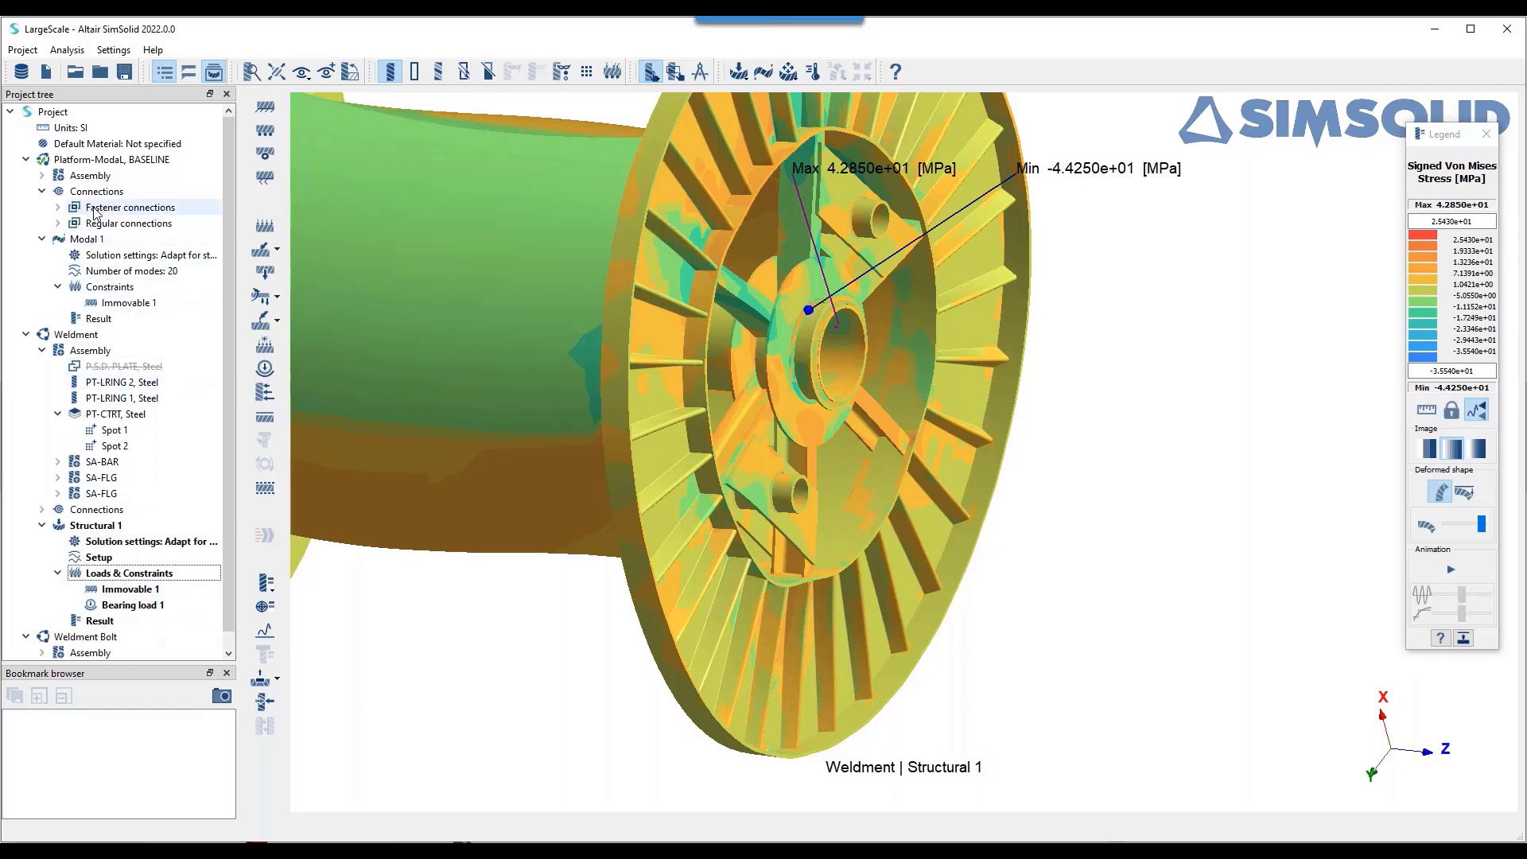
click(59, 209)
click(60, 209)
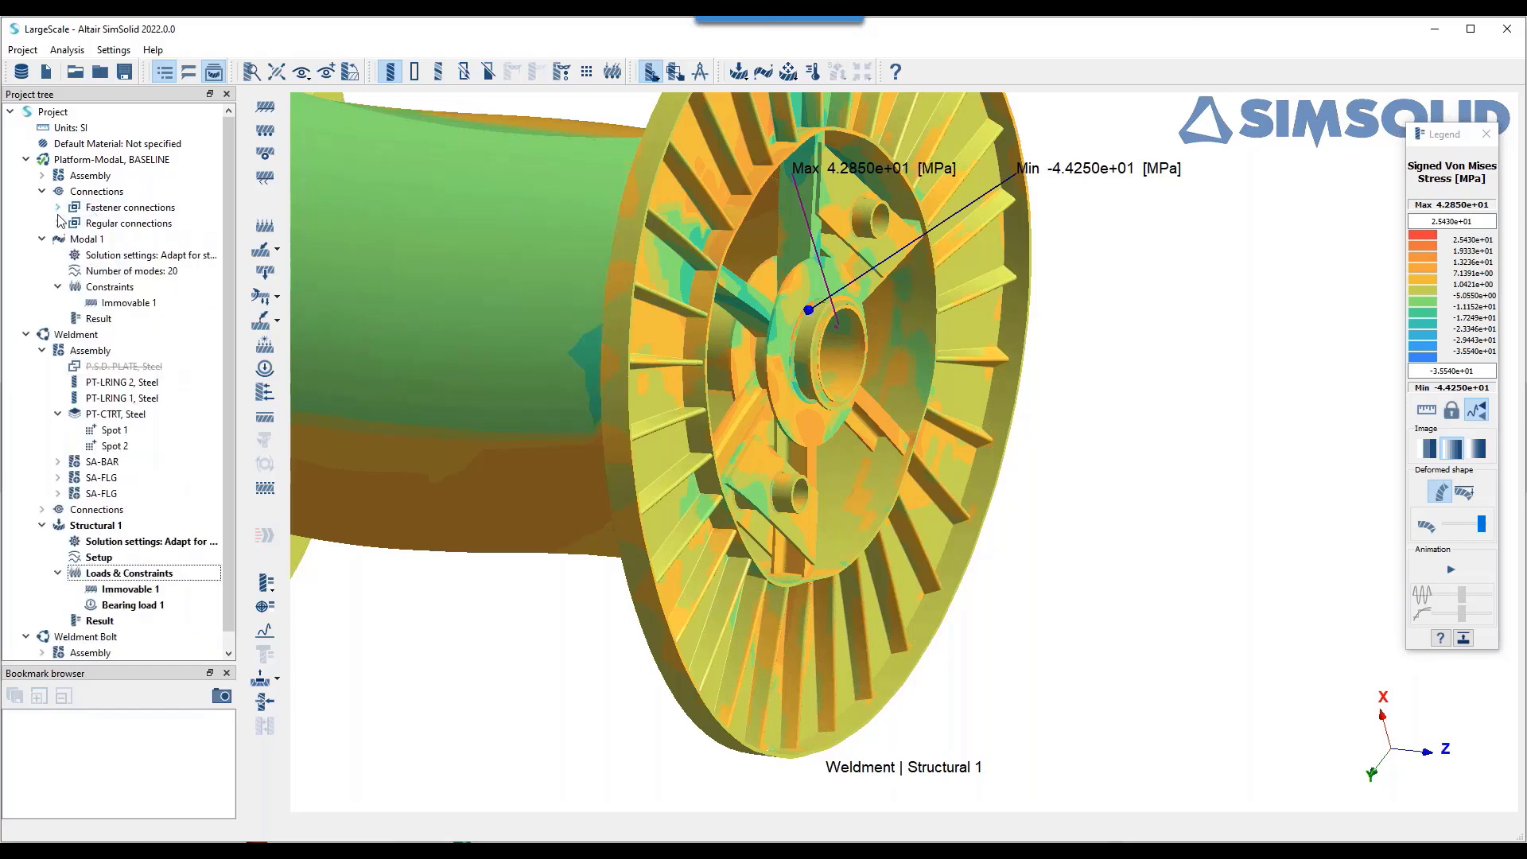
click(59, 224)
click(60, 224)
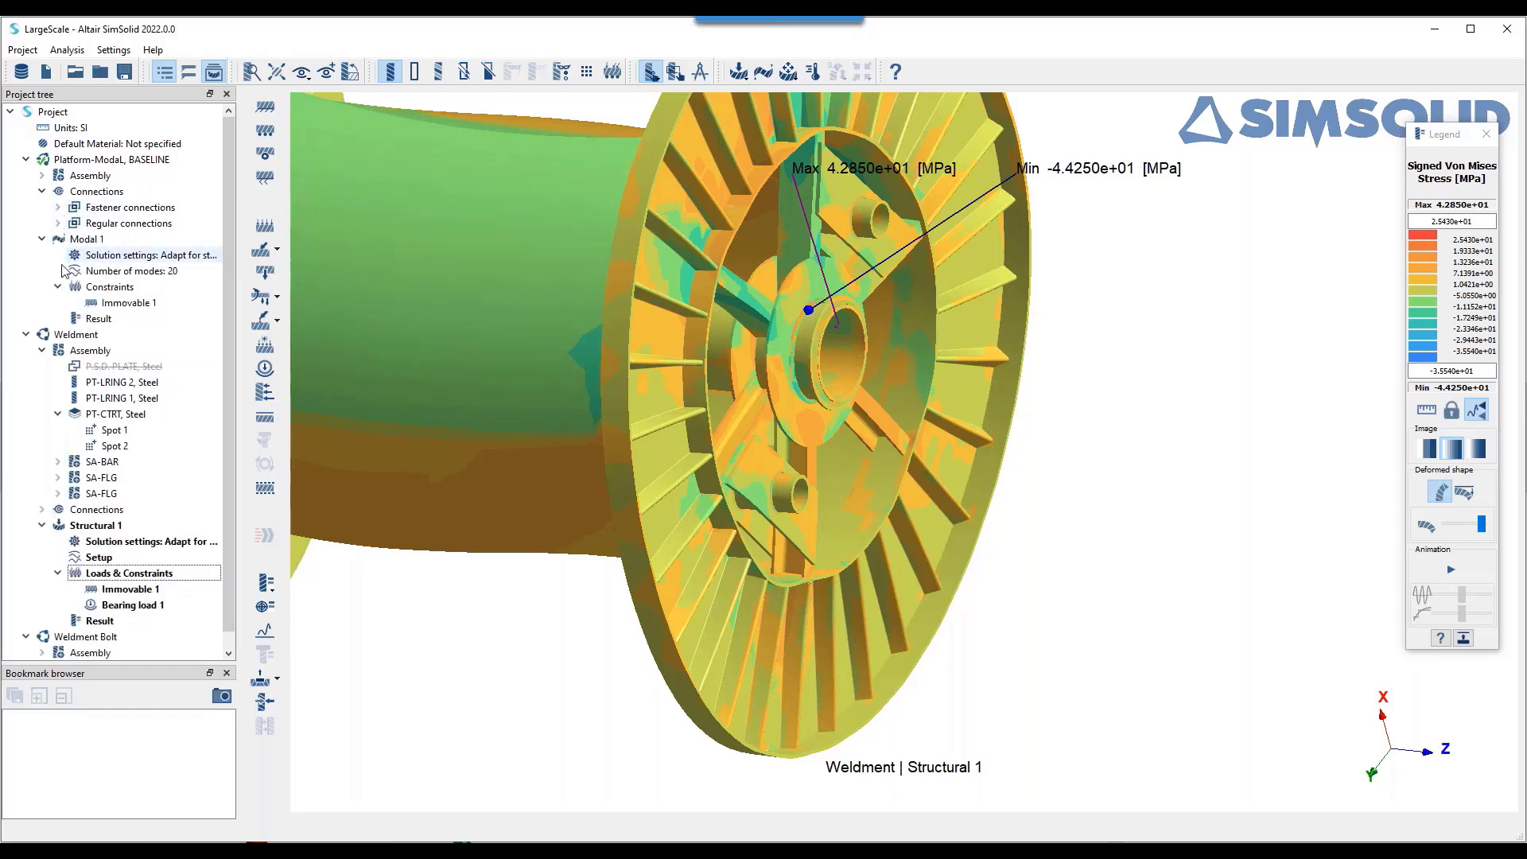
click(59, 223)
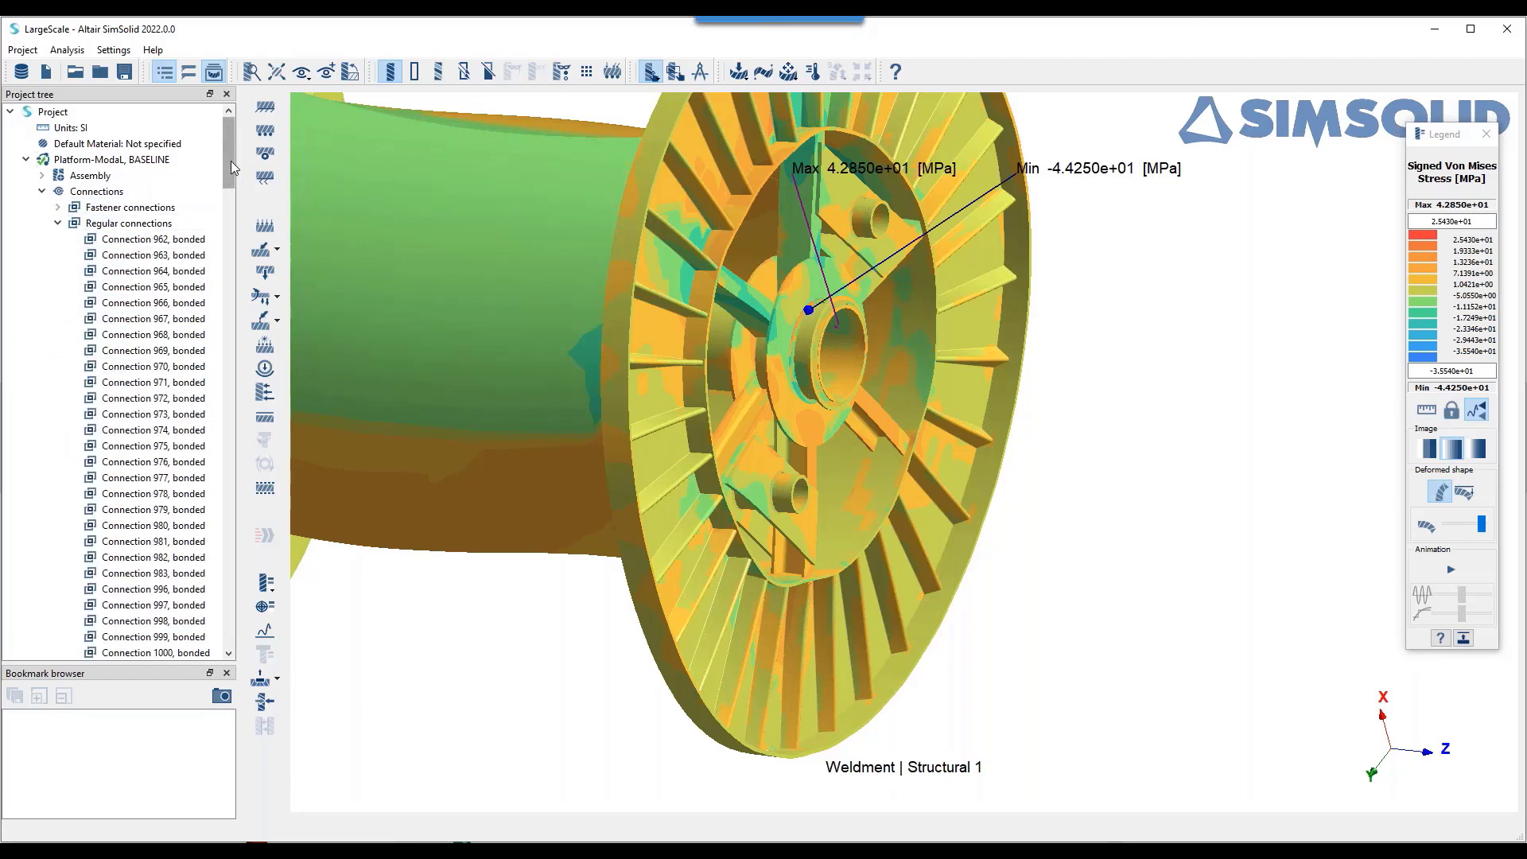
drag(232, 167, 271, 137)
- Collapse the platform's connections, expand those of the Weldment design and hide all its seam welds
click(42, 191)
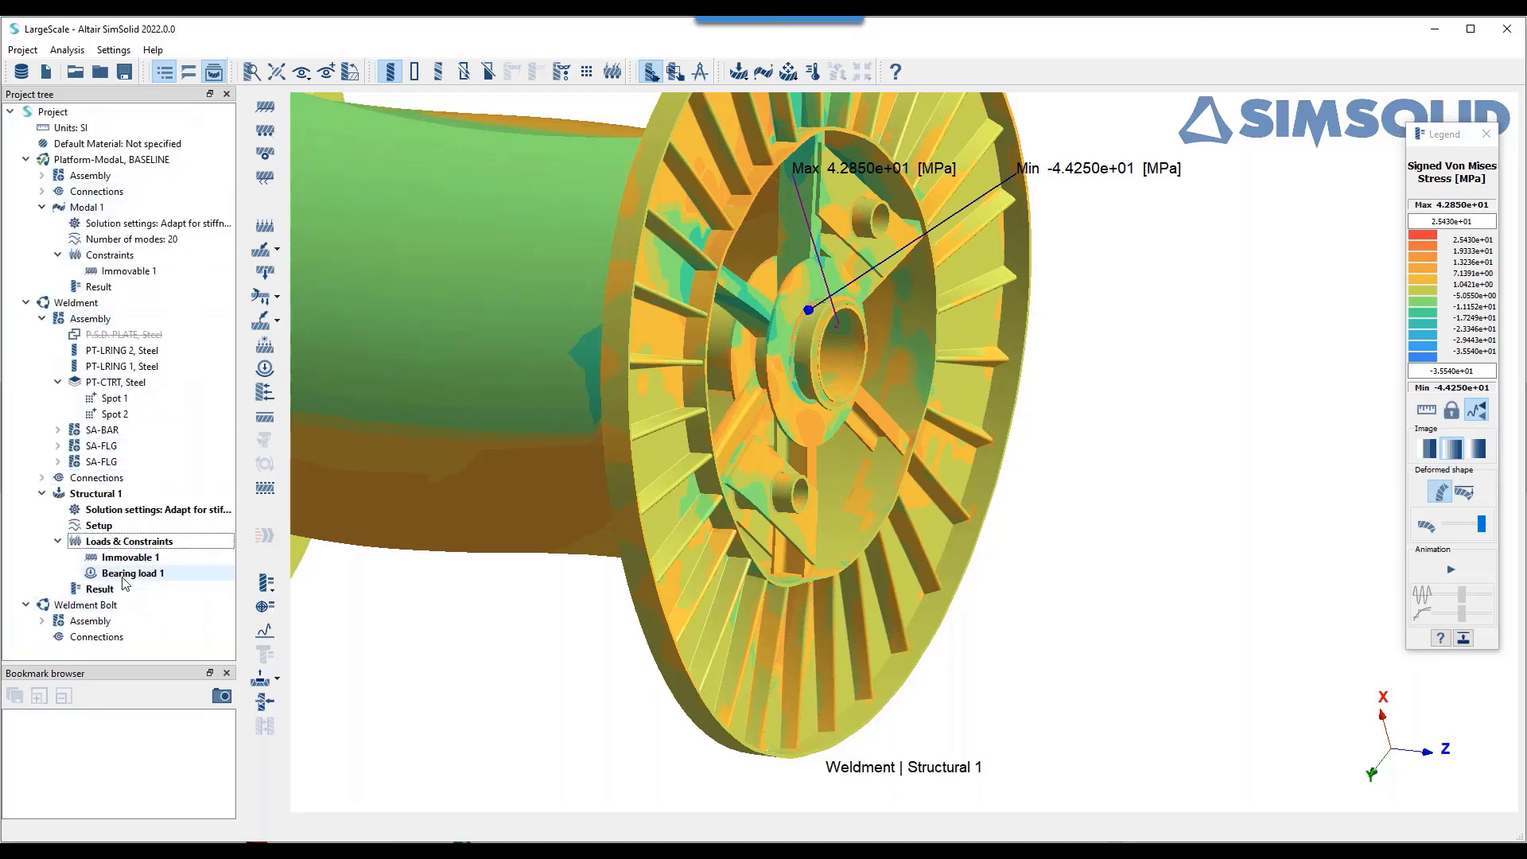
click(42, 478)
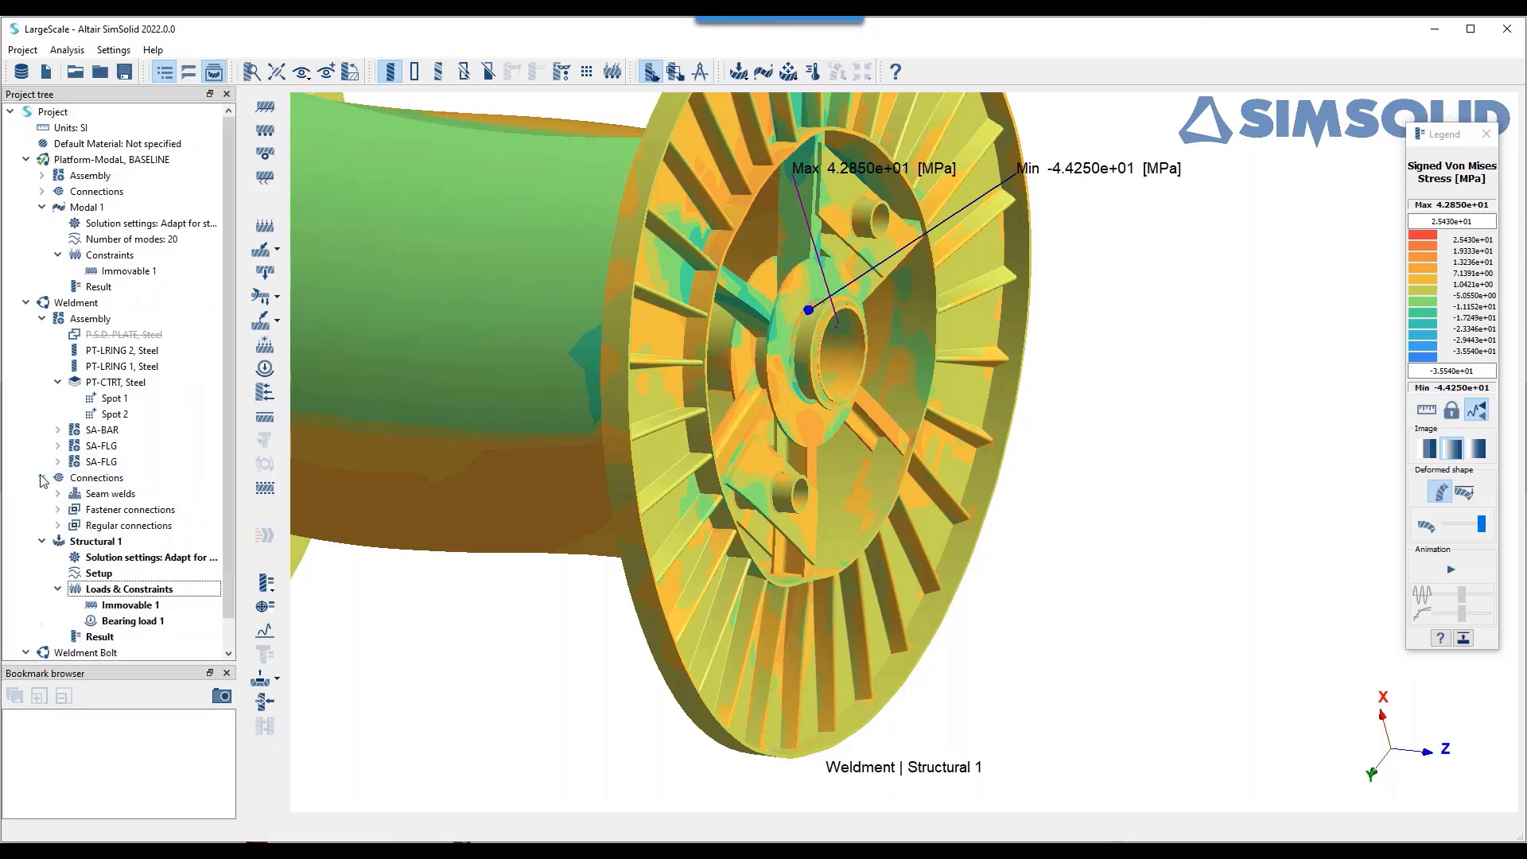
right_click(110, 494)
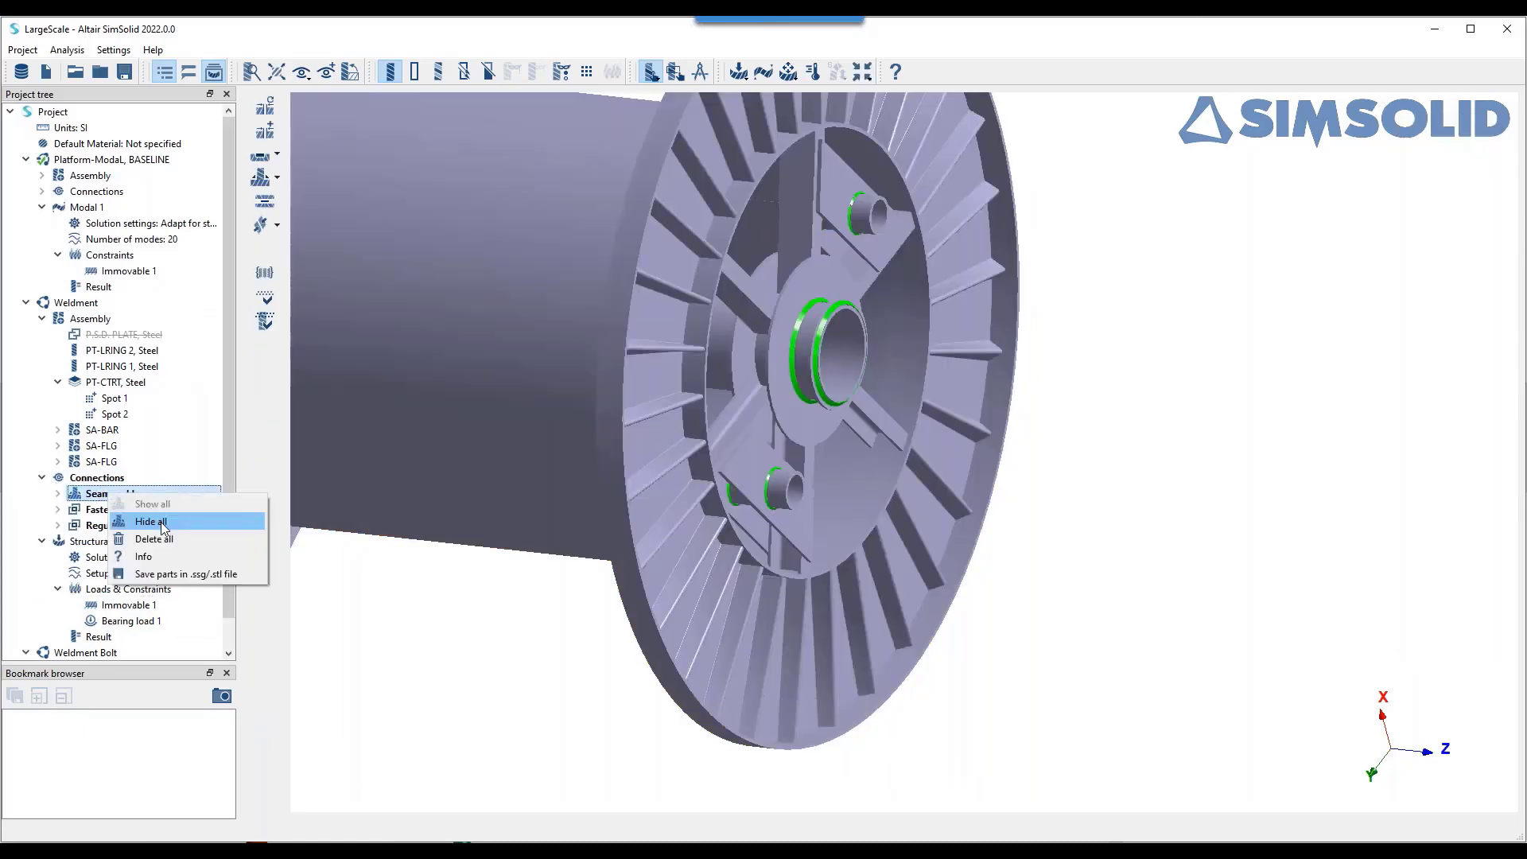
click(332, 614)
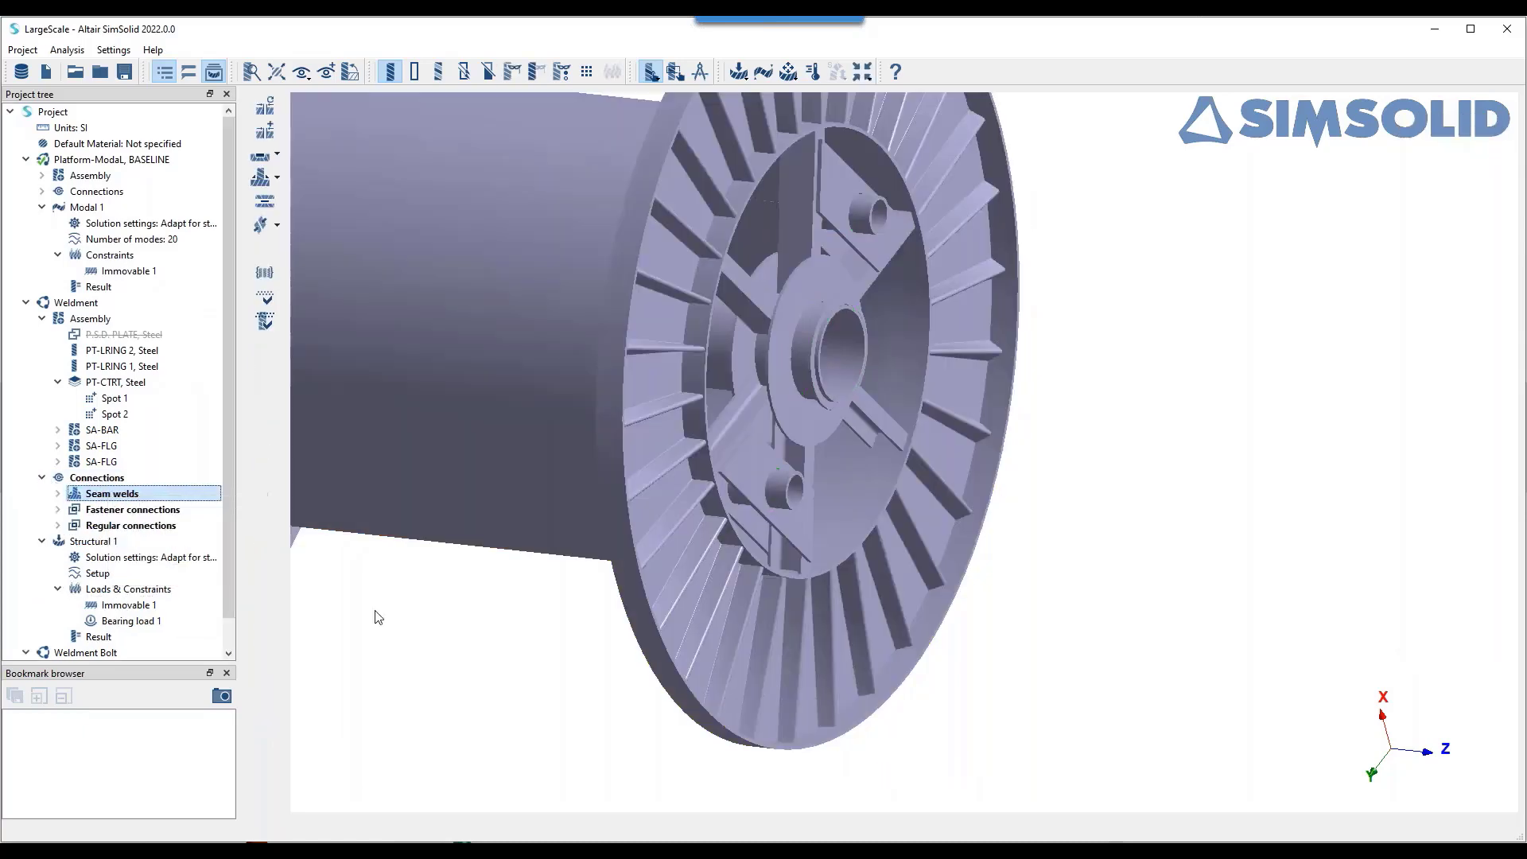
- Plot the signed von Mises stress for Structural 1 with the seam welds hidden and examine the extreme locations on the whole reel
click(100, 637)
click(266, 584)
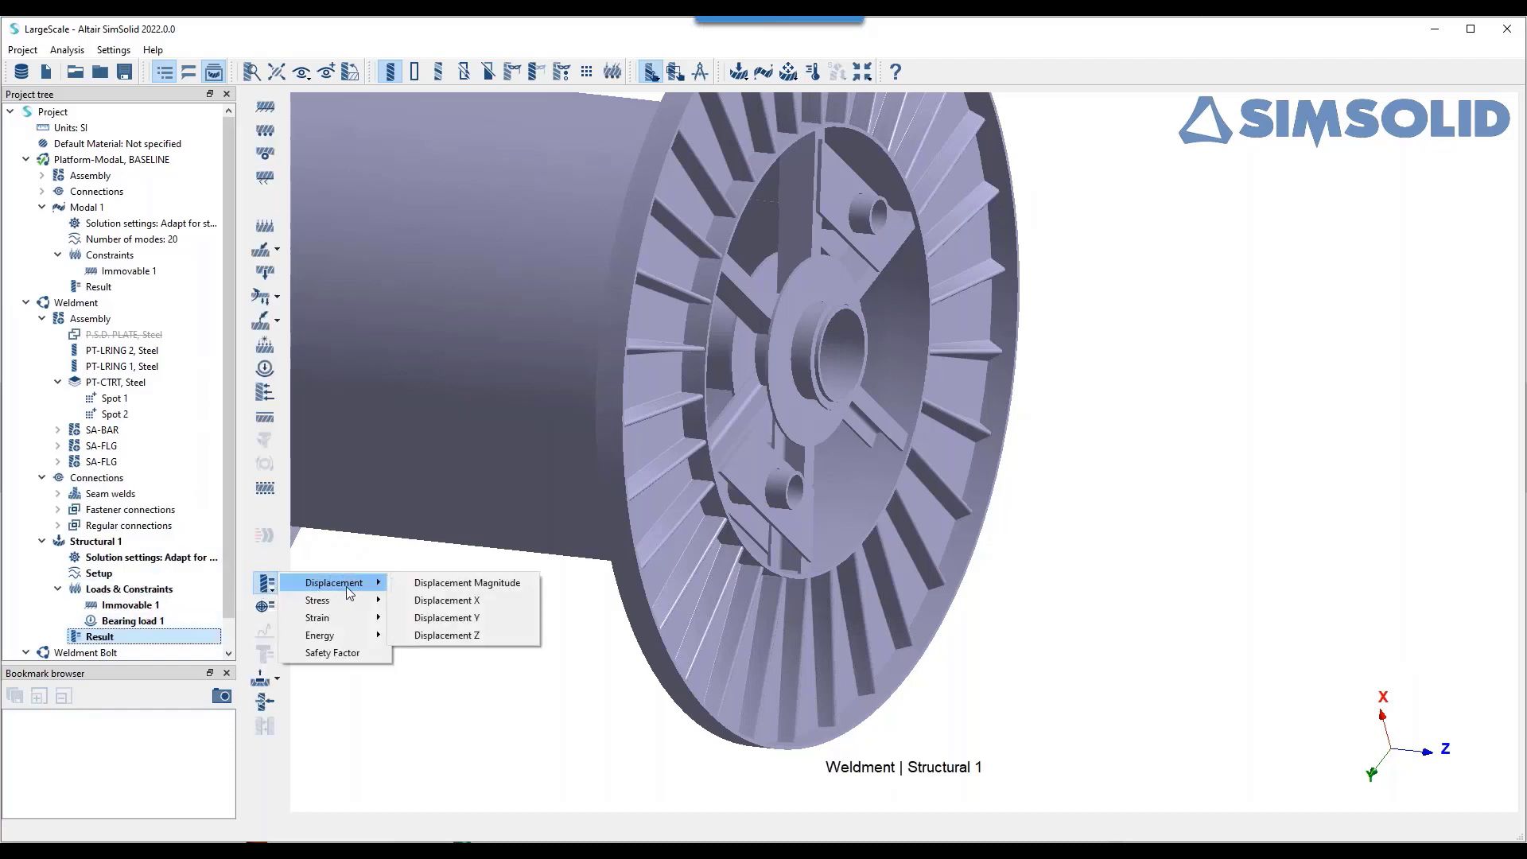
mouse_move(342, 601)
click(478, 619)
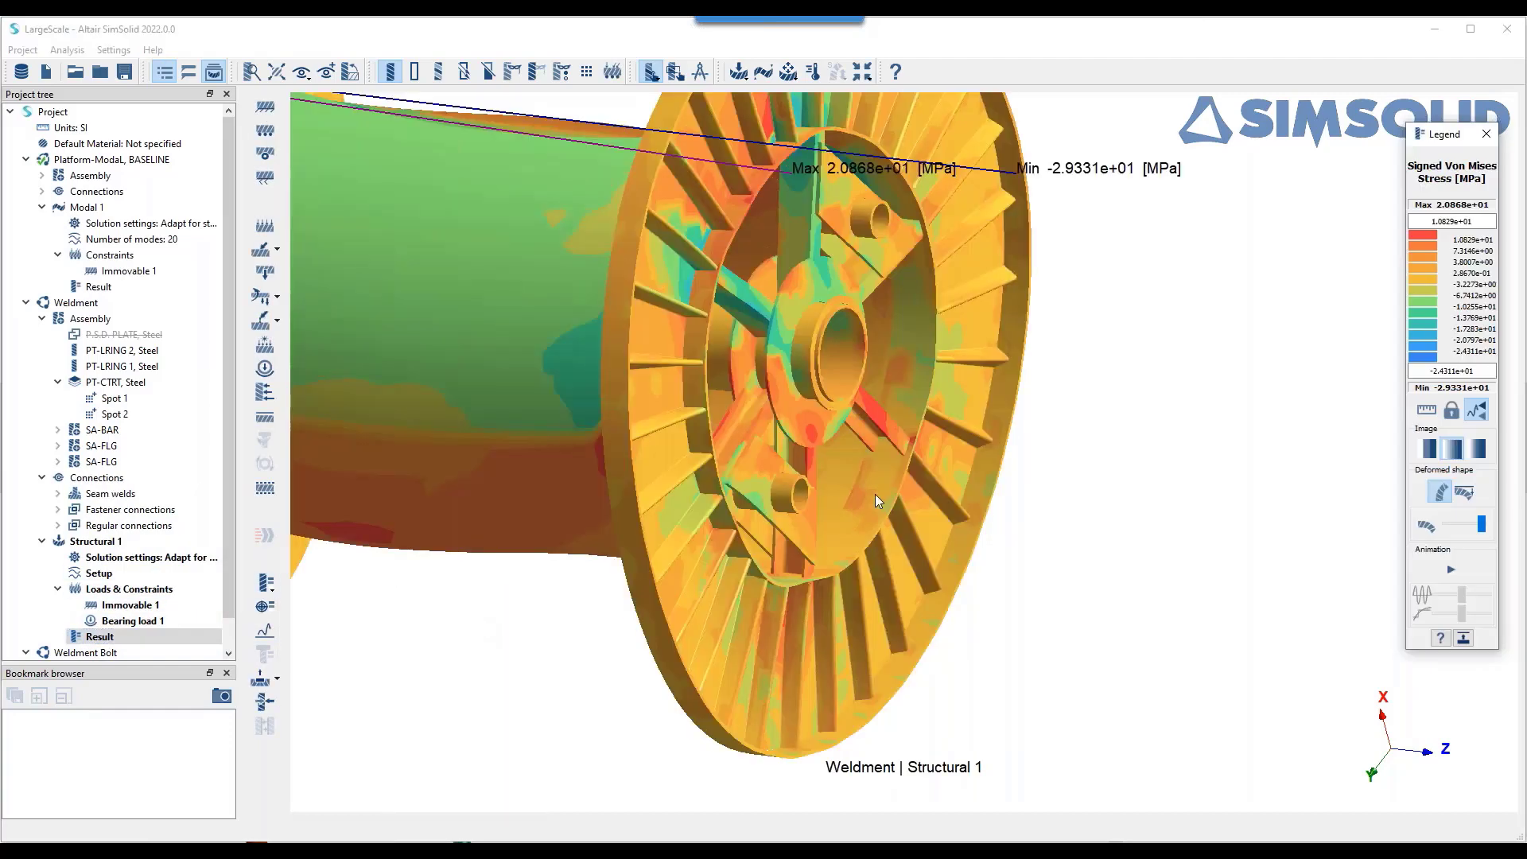
scroll(872, 460, down, 4)
middle_drag(749, 435, 937, 467)
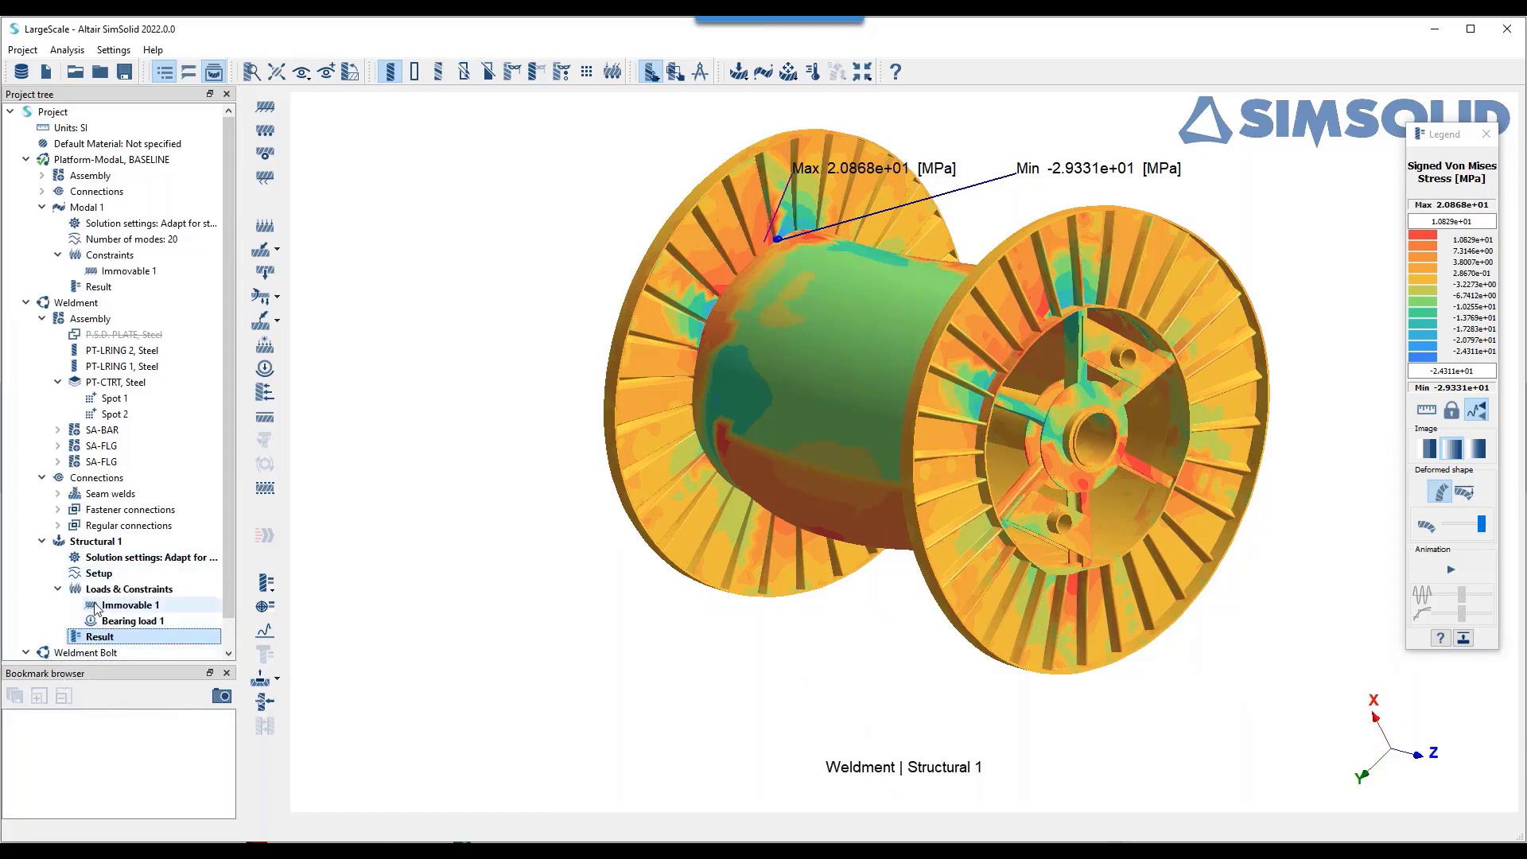
- Show all seam welds of the Weldment design again and replot the signed von Mises stress for Structural 1
right_click(103, 496)
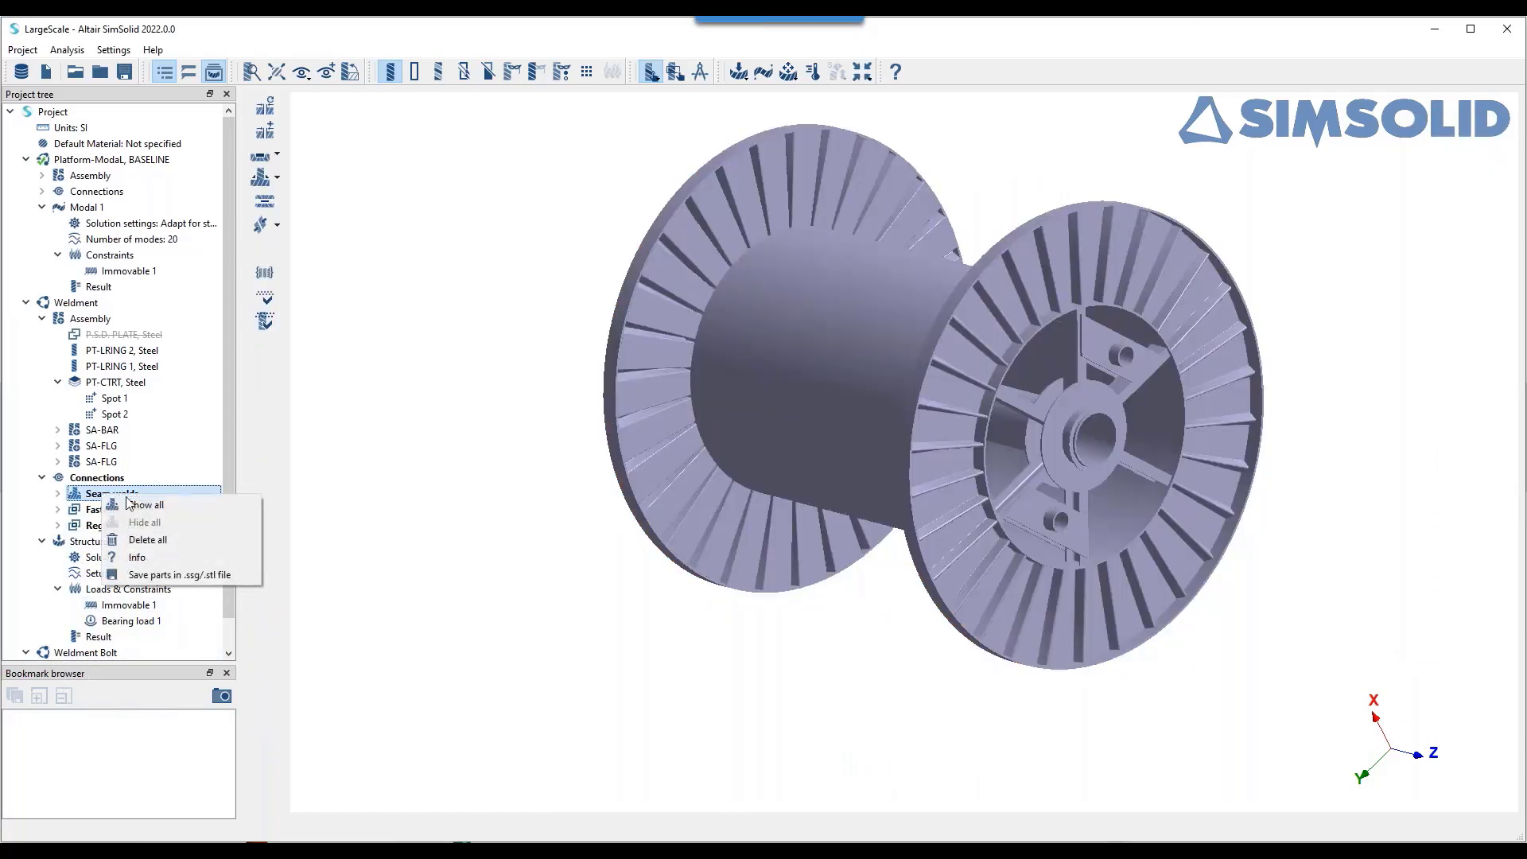
click(120, 503)
click(99, 637)
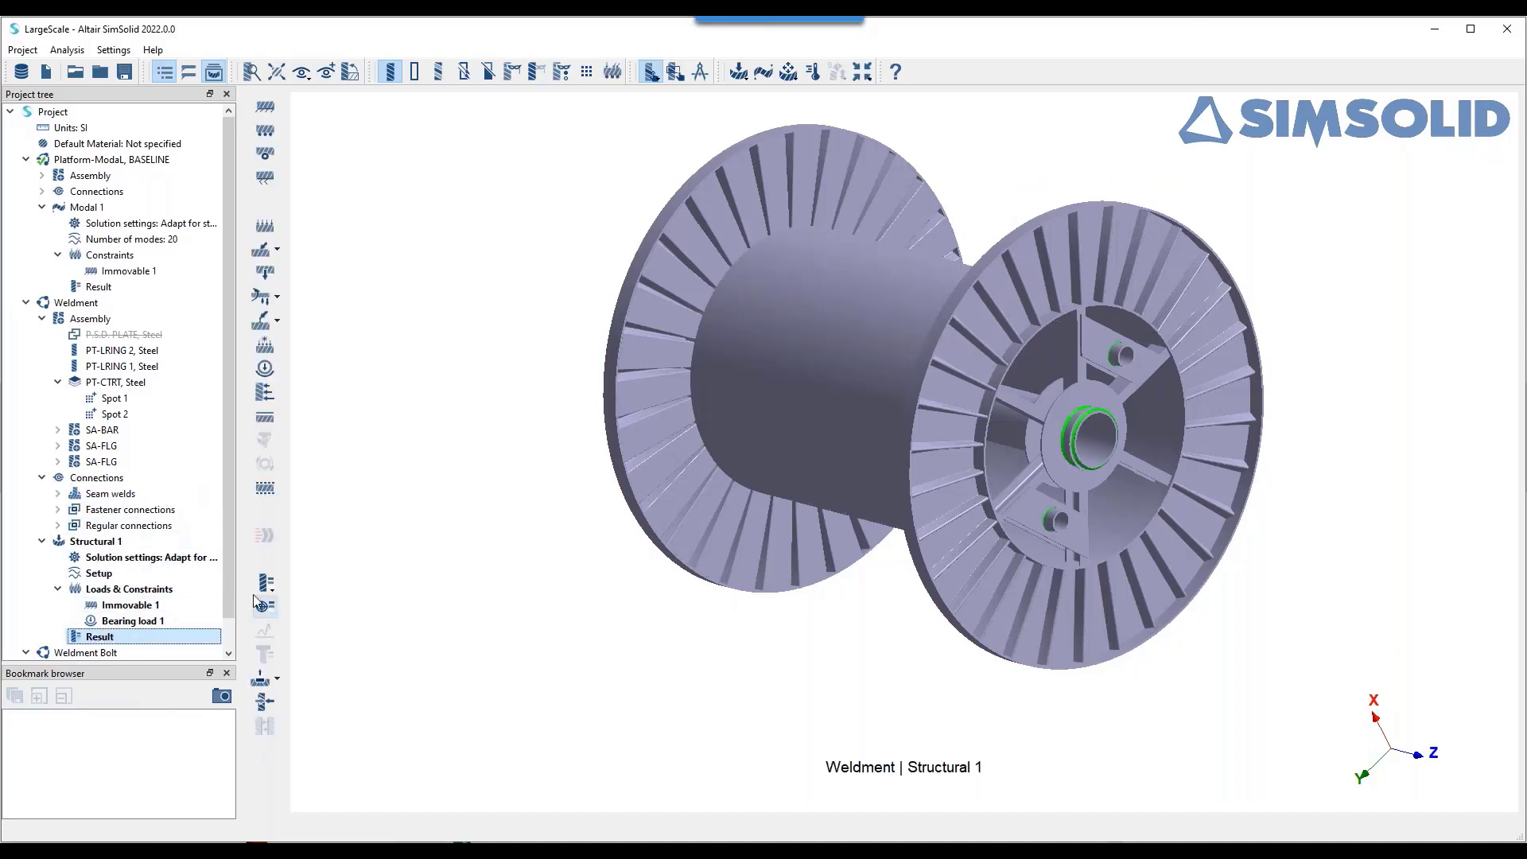
click(267, 585)
mouse_move(381, 610)
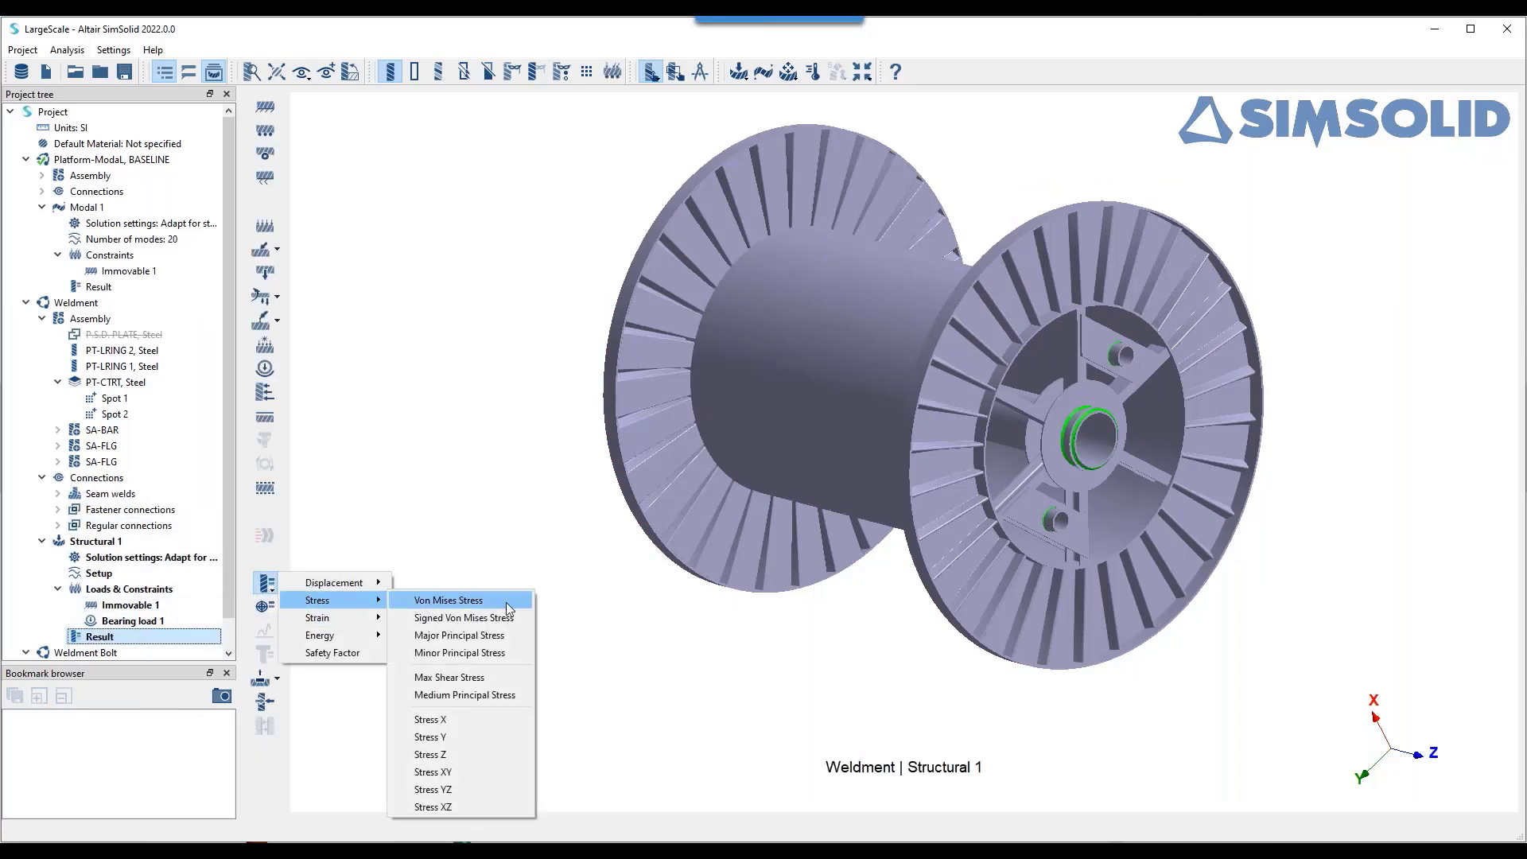
click(477, 619)
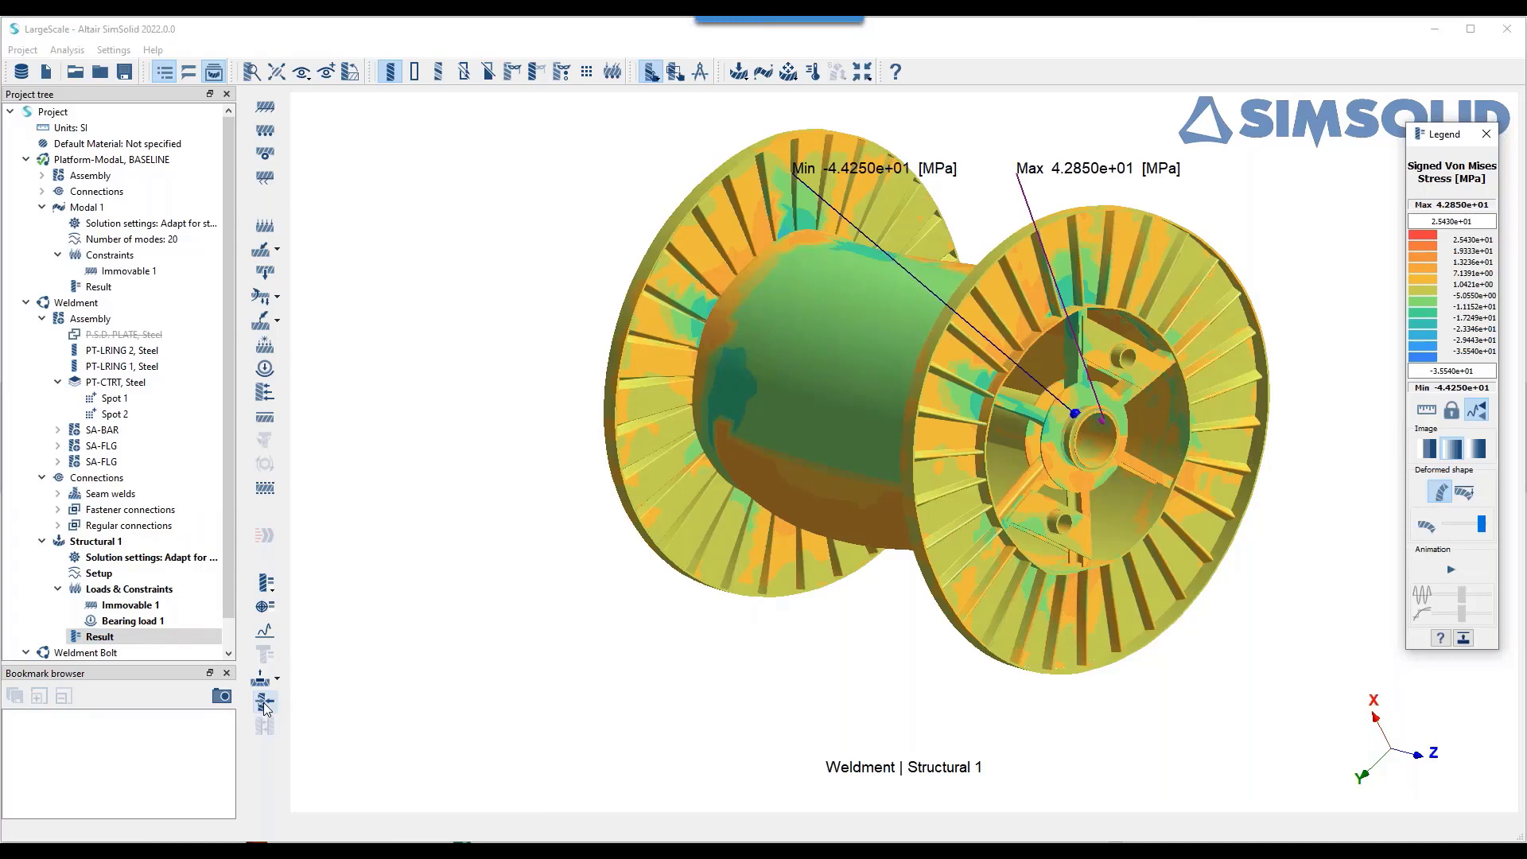
- Examine the reaction force at support Immovable 1 and the contact forces at seam welds 1 to 3
click(266, 703)
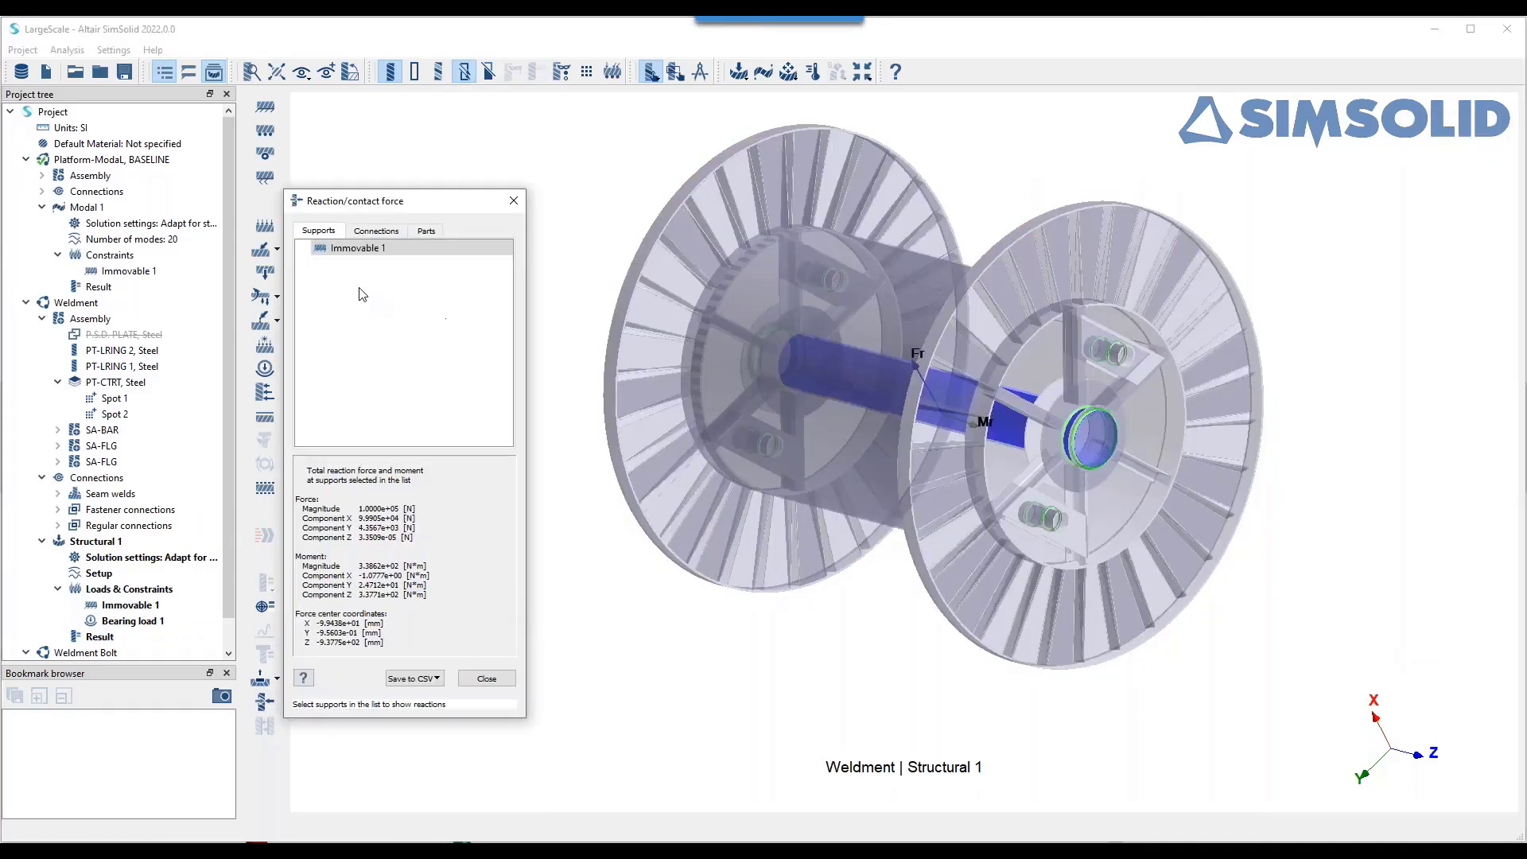
click(376, 231)
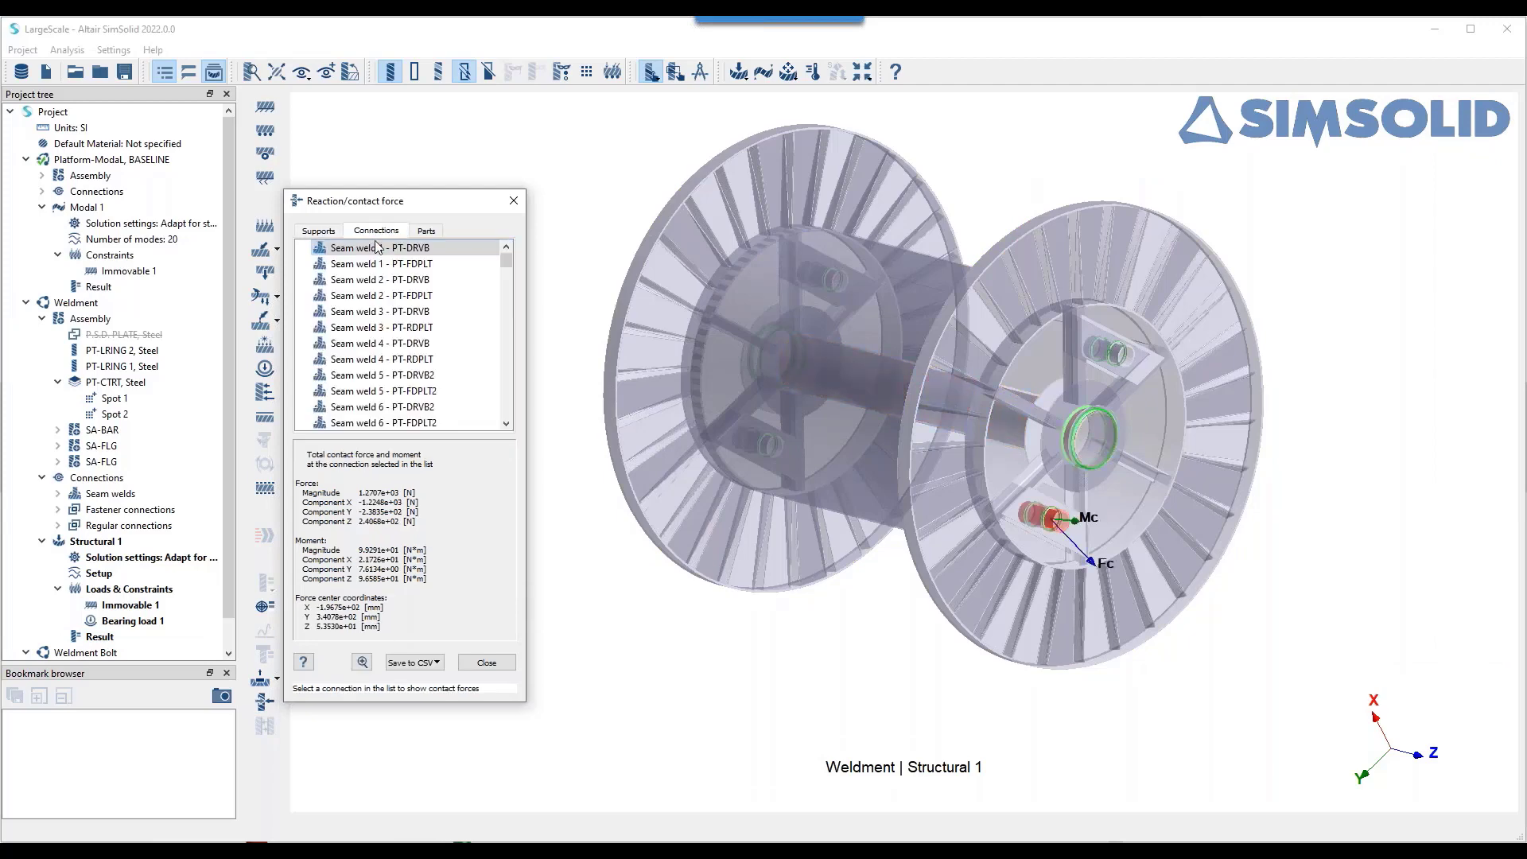
click(429, 234)
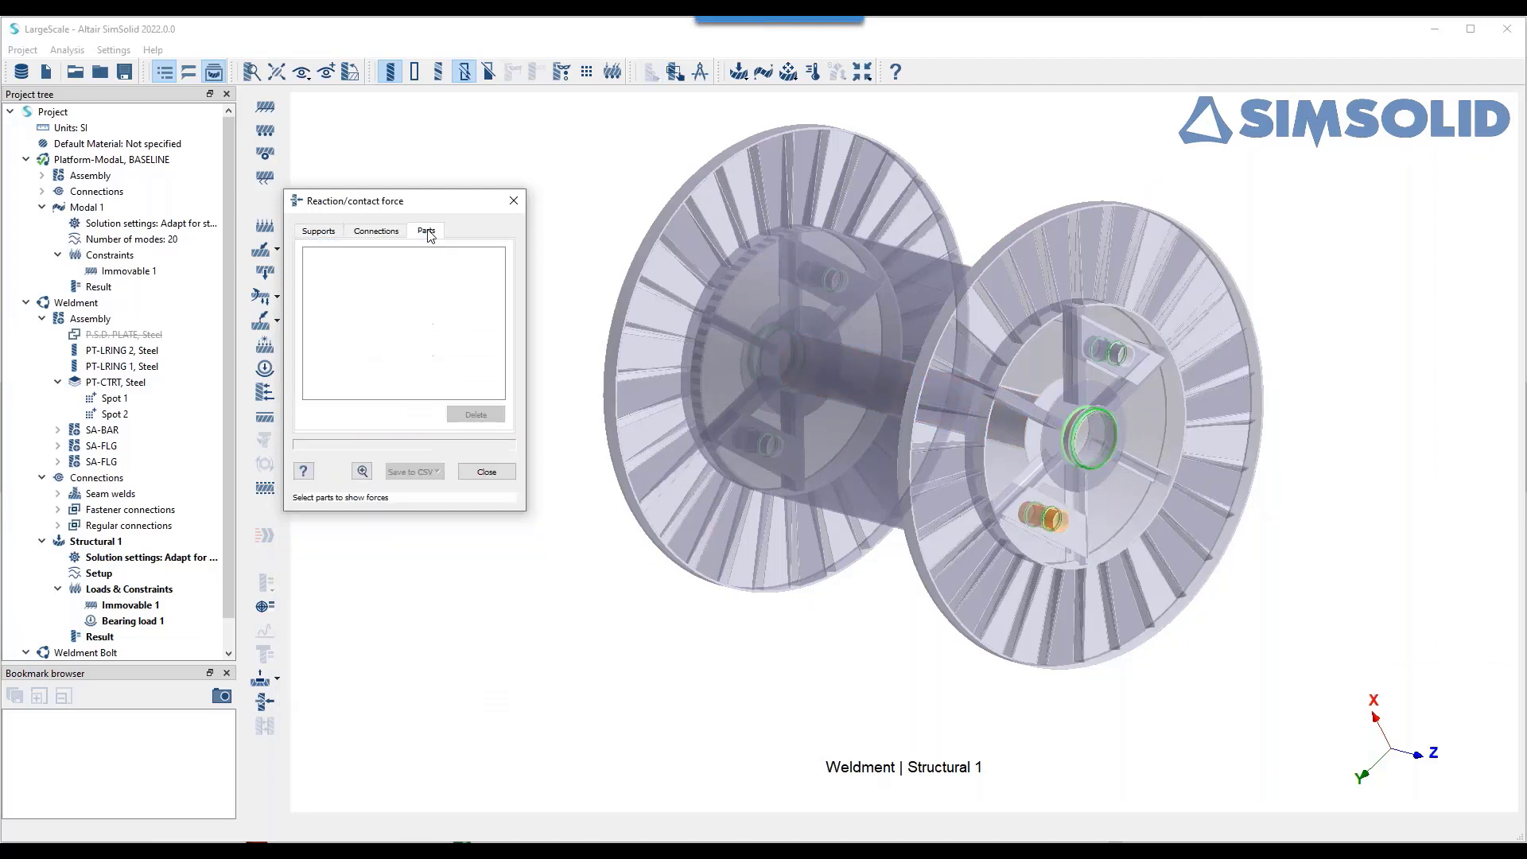
click(360, 232)
click(360, 263)
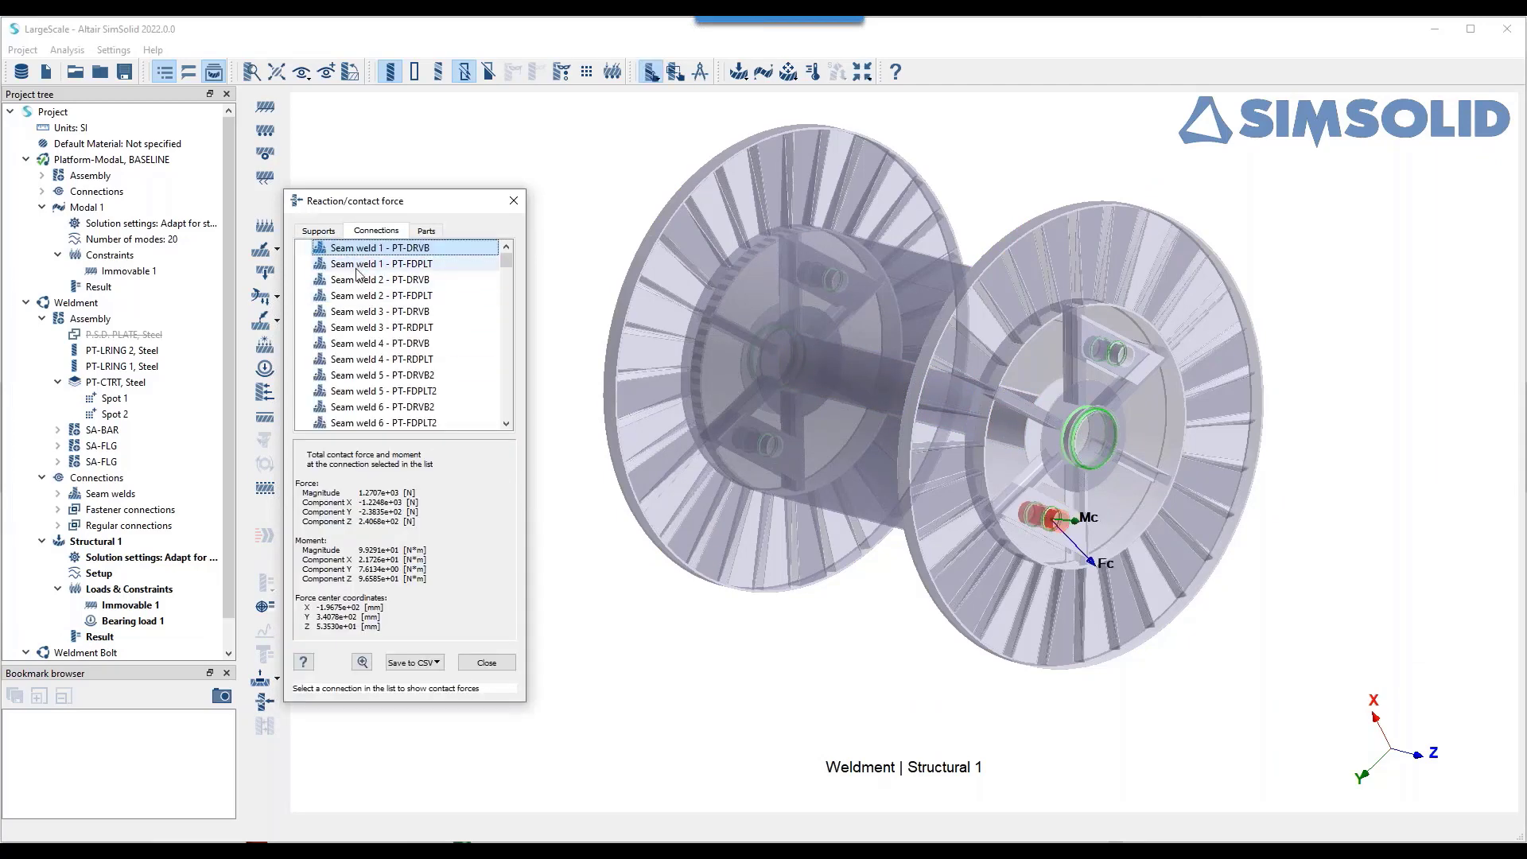
click(357, 295)
click(362, 311)
click(361, 327)
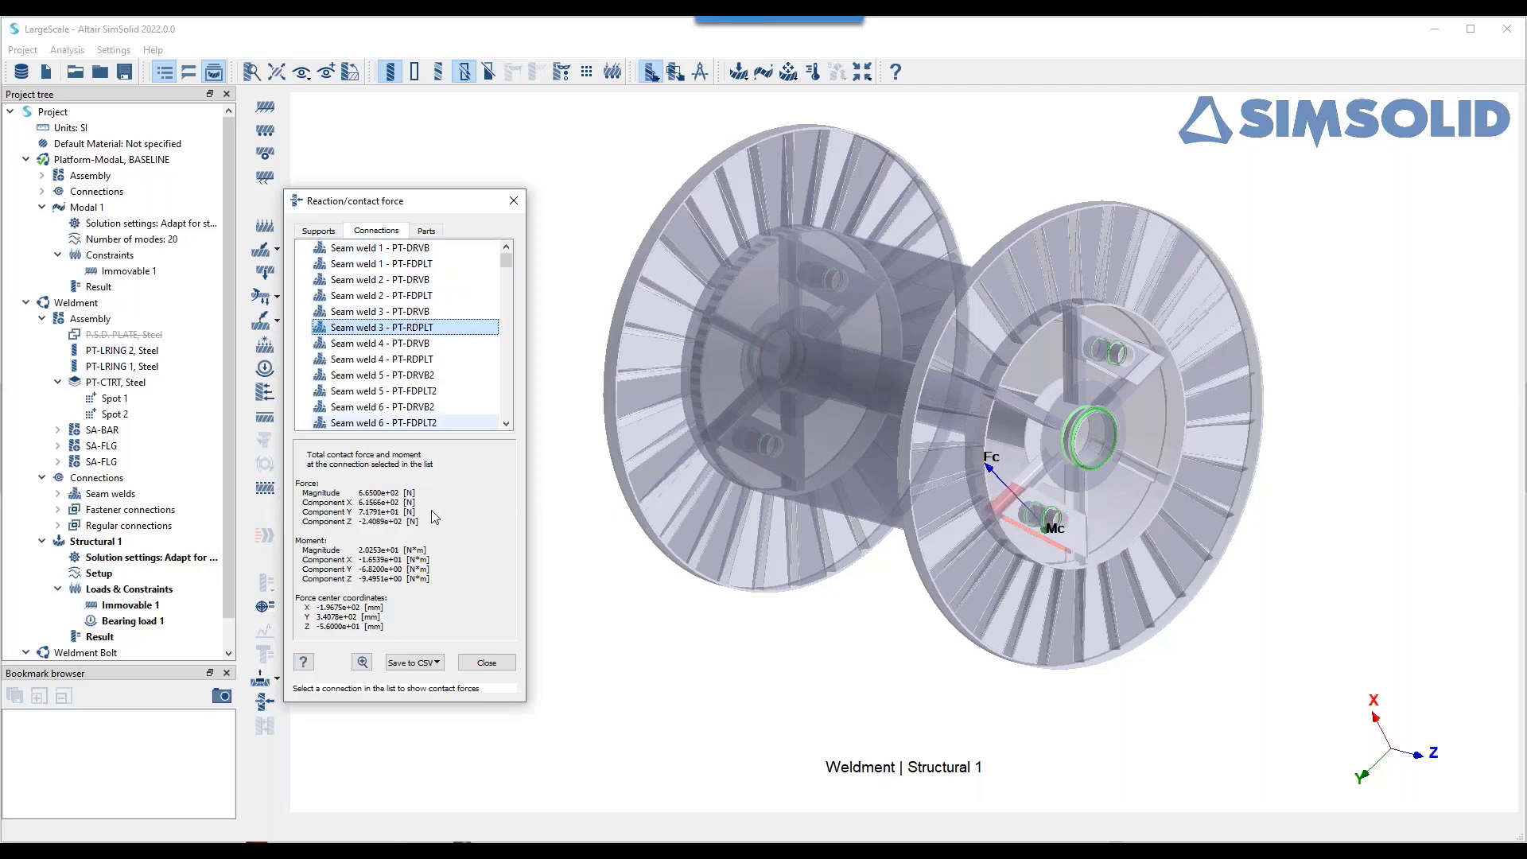
click(487, 664)
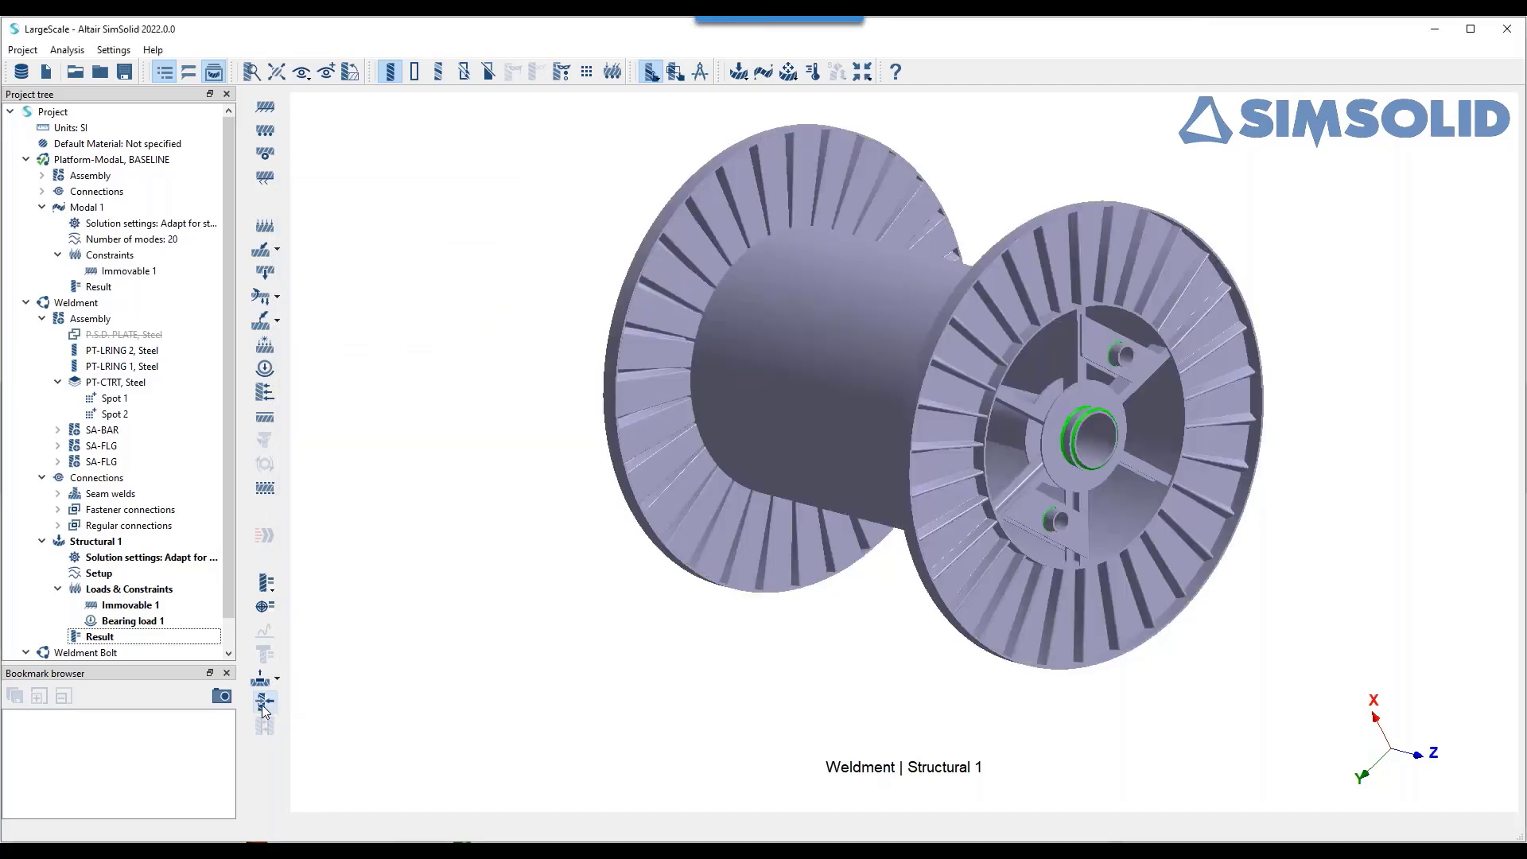
click(264, 702)
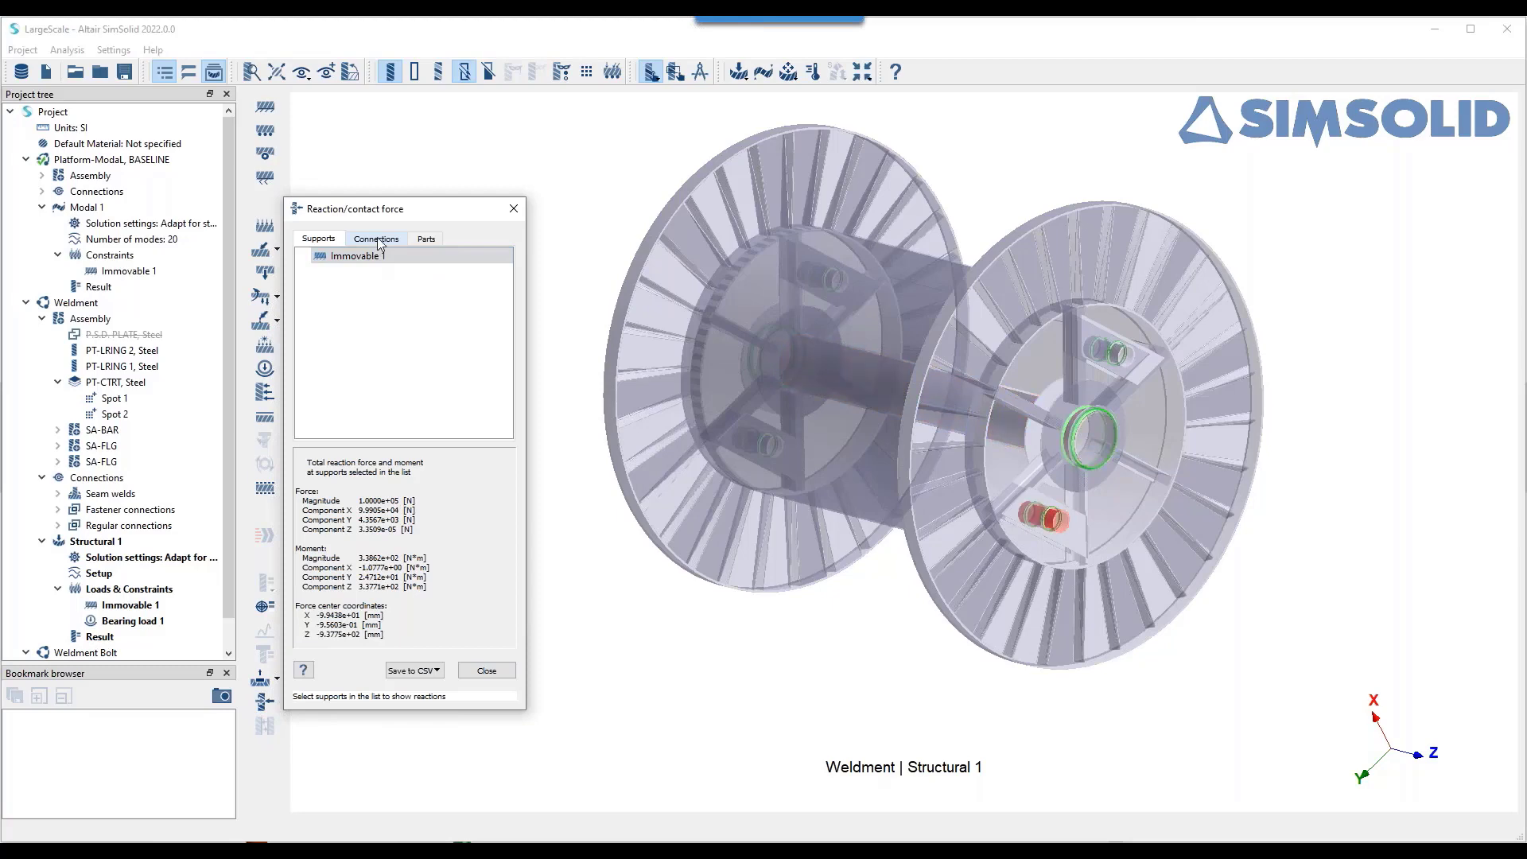
click(377, 240)
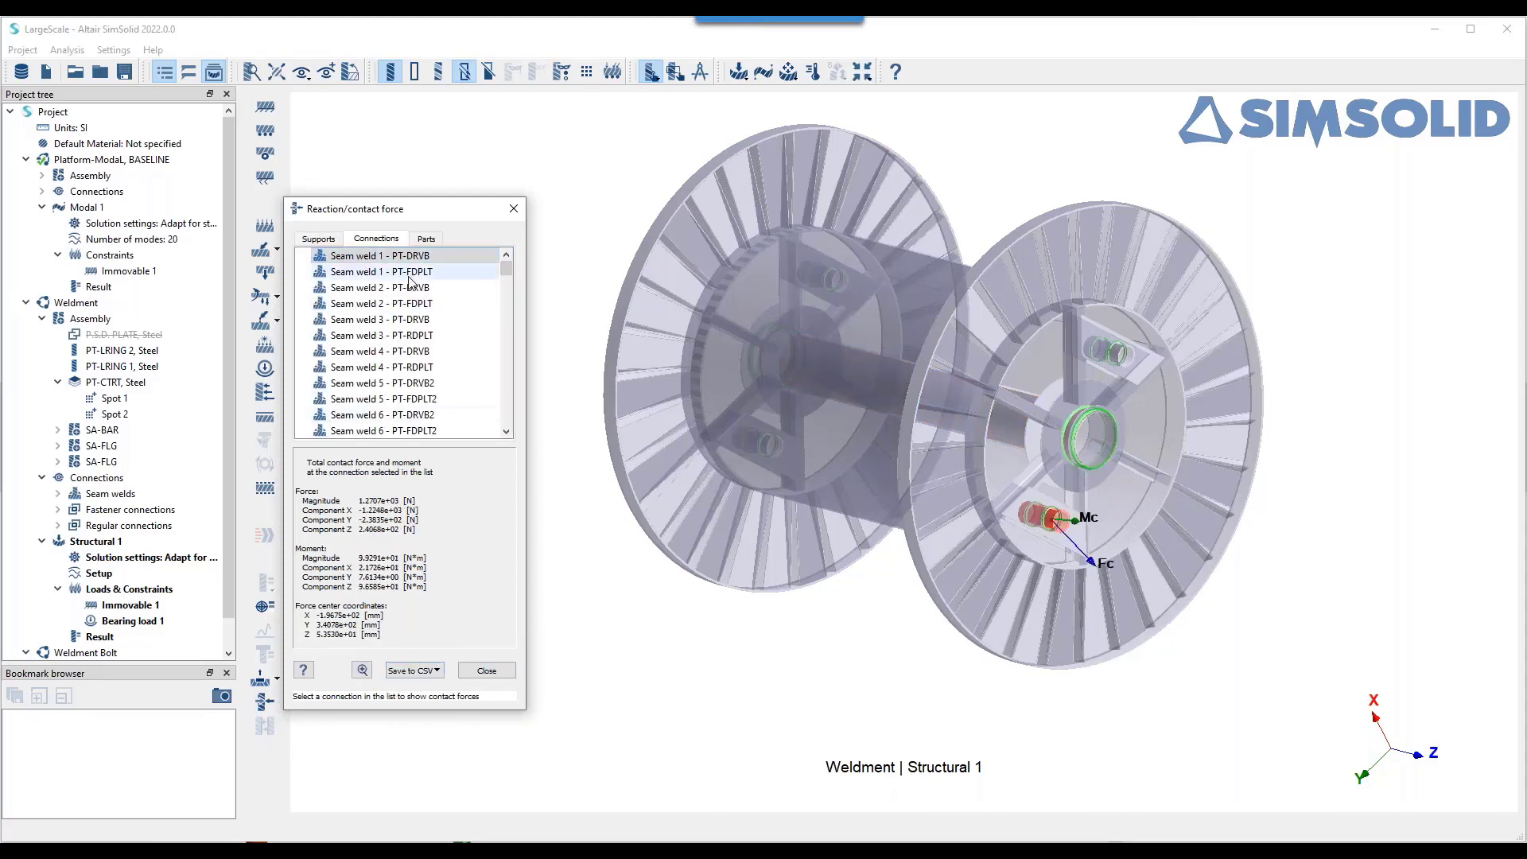
click(427, 239)
click(392, 240)
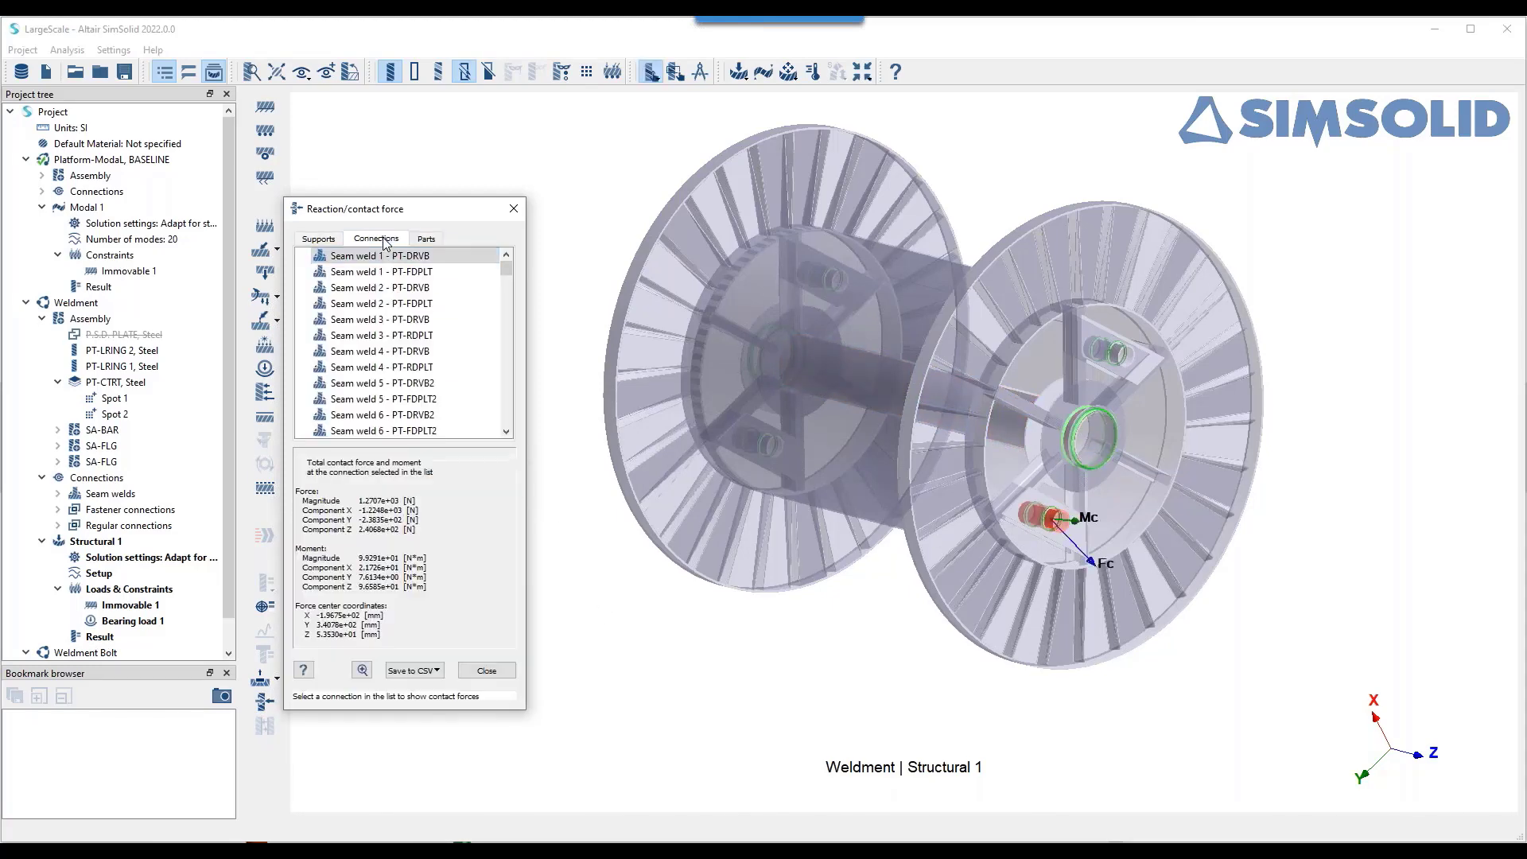
click(486, 670)
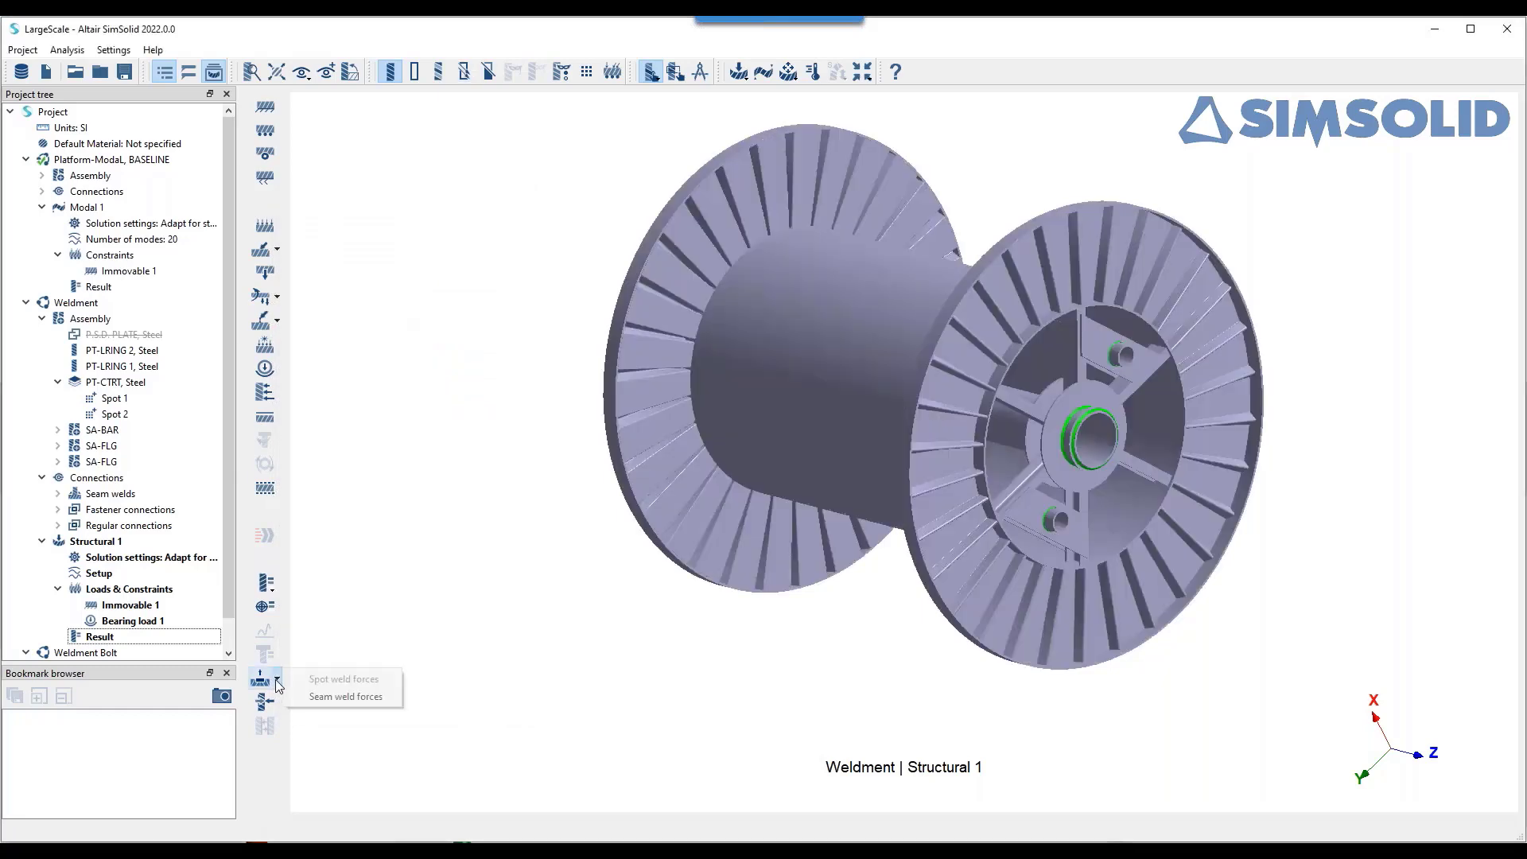
- Evaluate the force magnitude per unit length along Seam weld 1 - PT-DRVB and examine its seam weld reaction plot
click(464, 71)
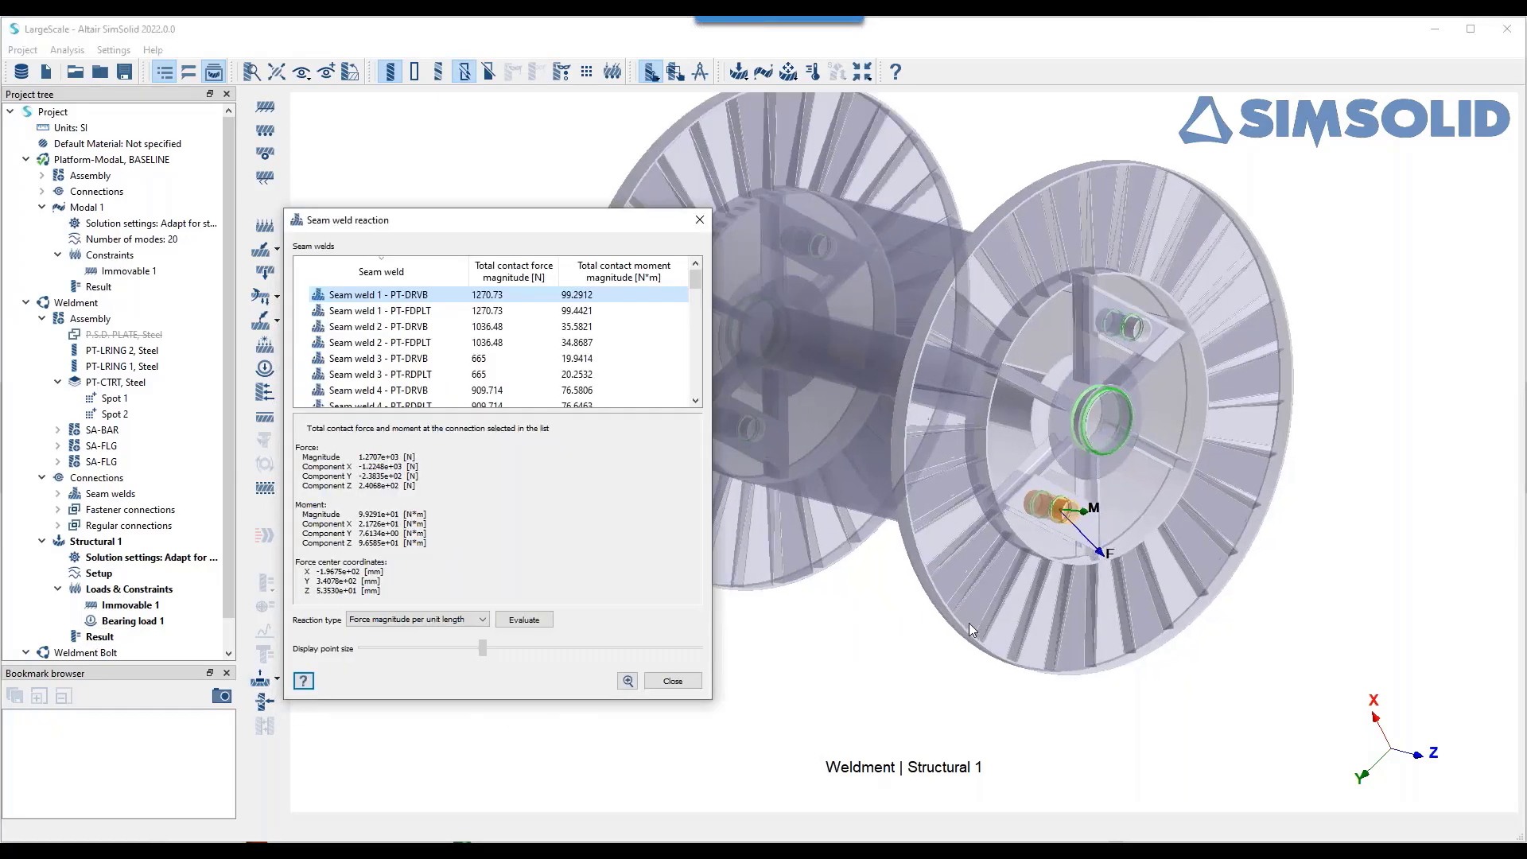
scroll(1042, 468, up, 2)
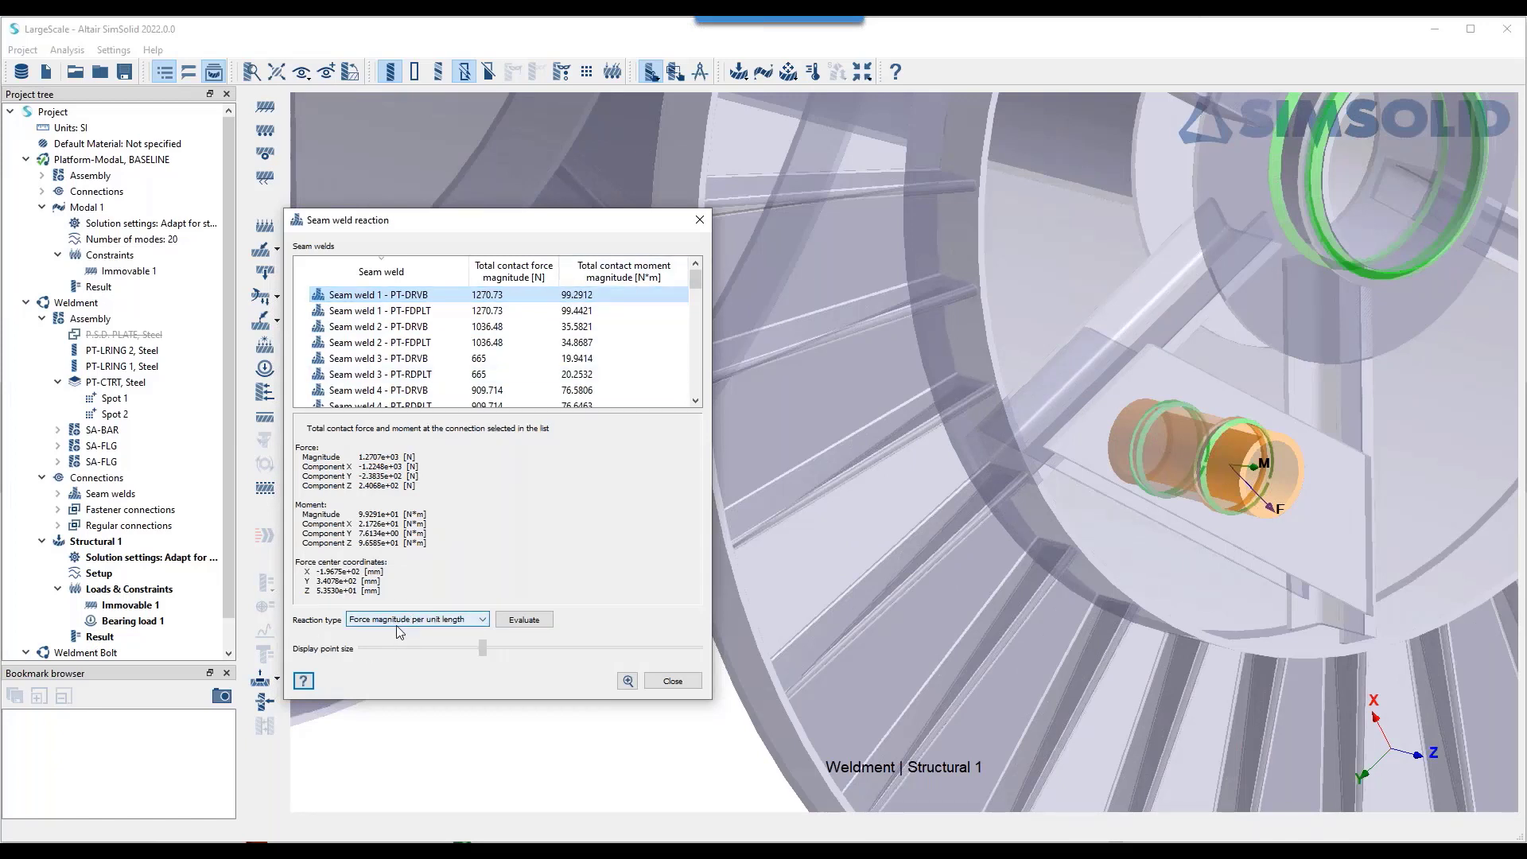
click(524, 620)
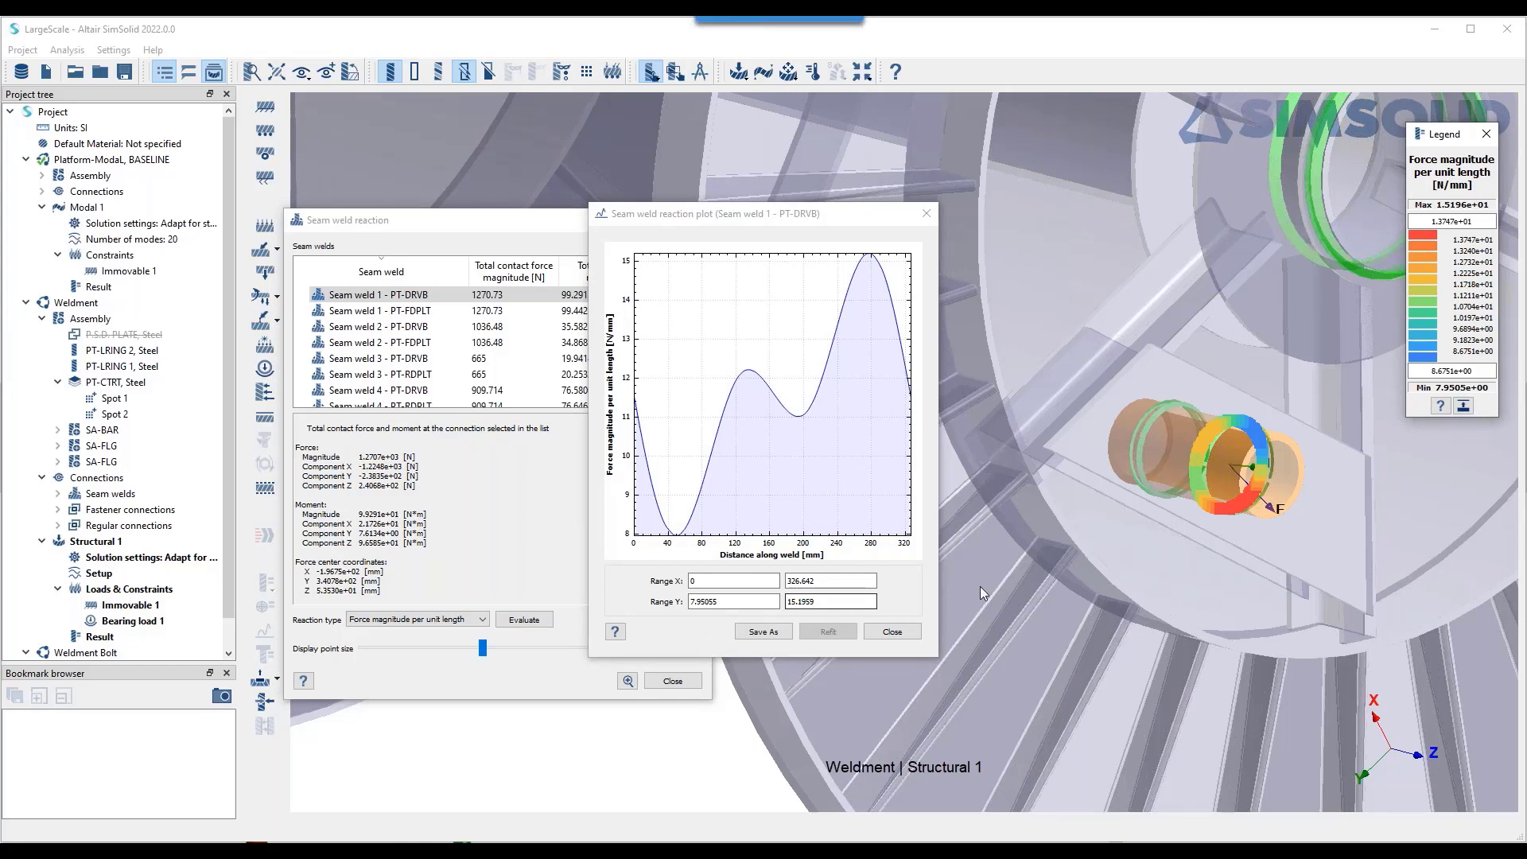
click(894, 631)
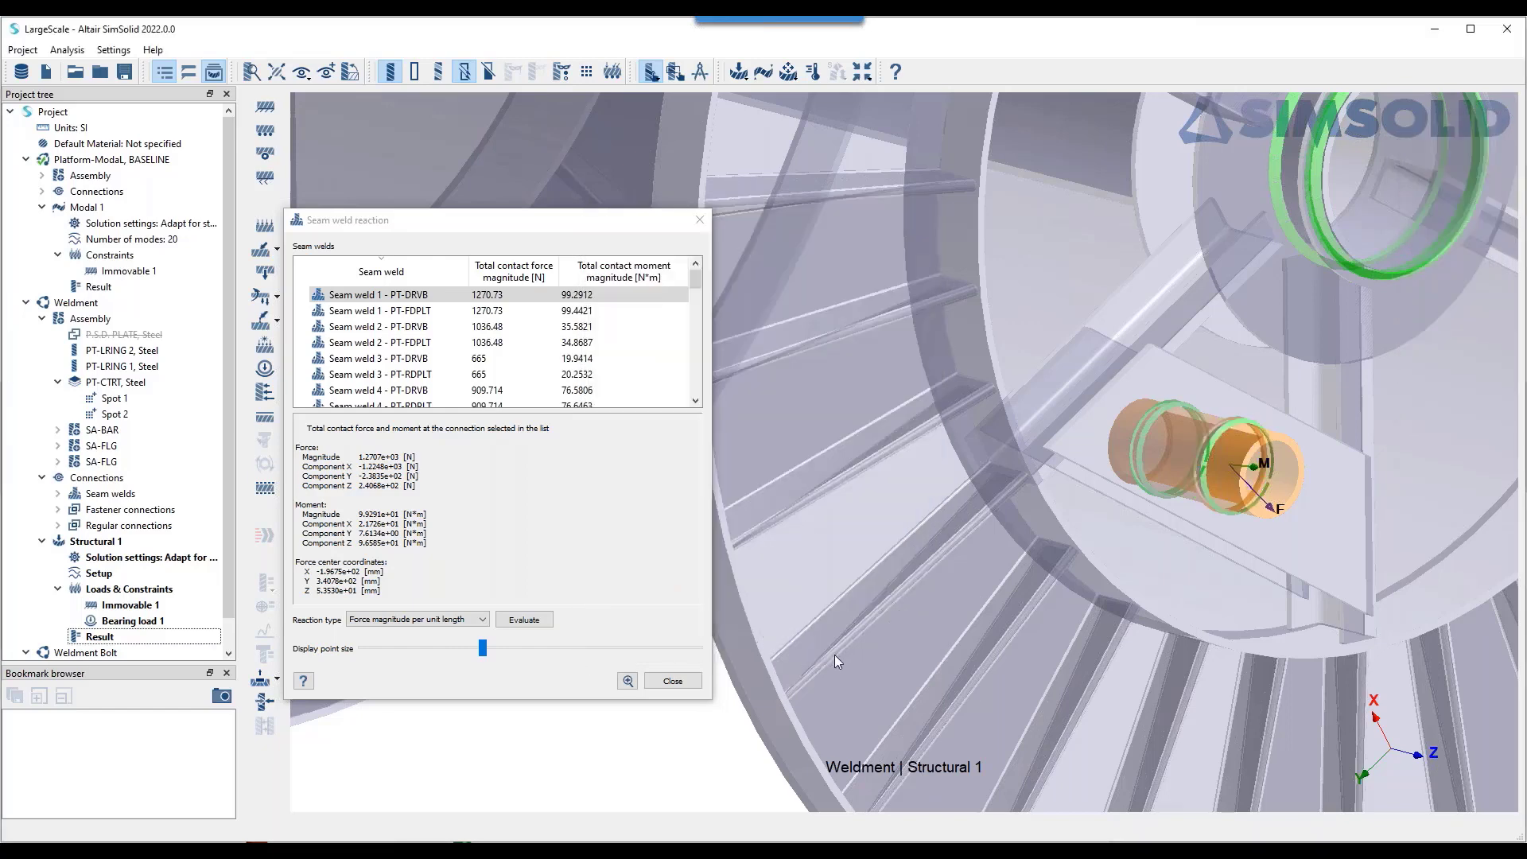
click(700, 220)
- Switch to the Weldment Bolt design and orient the truss frame upright in a near-frontal view
scroll(70, 650, down, 1)
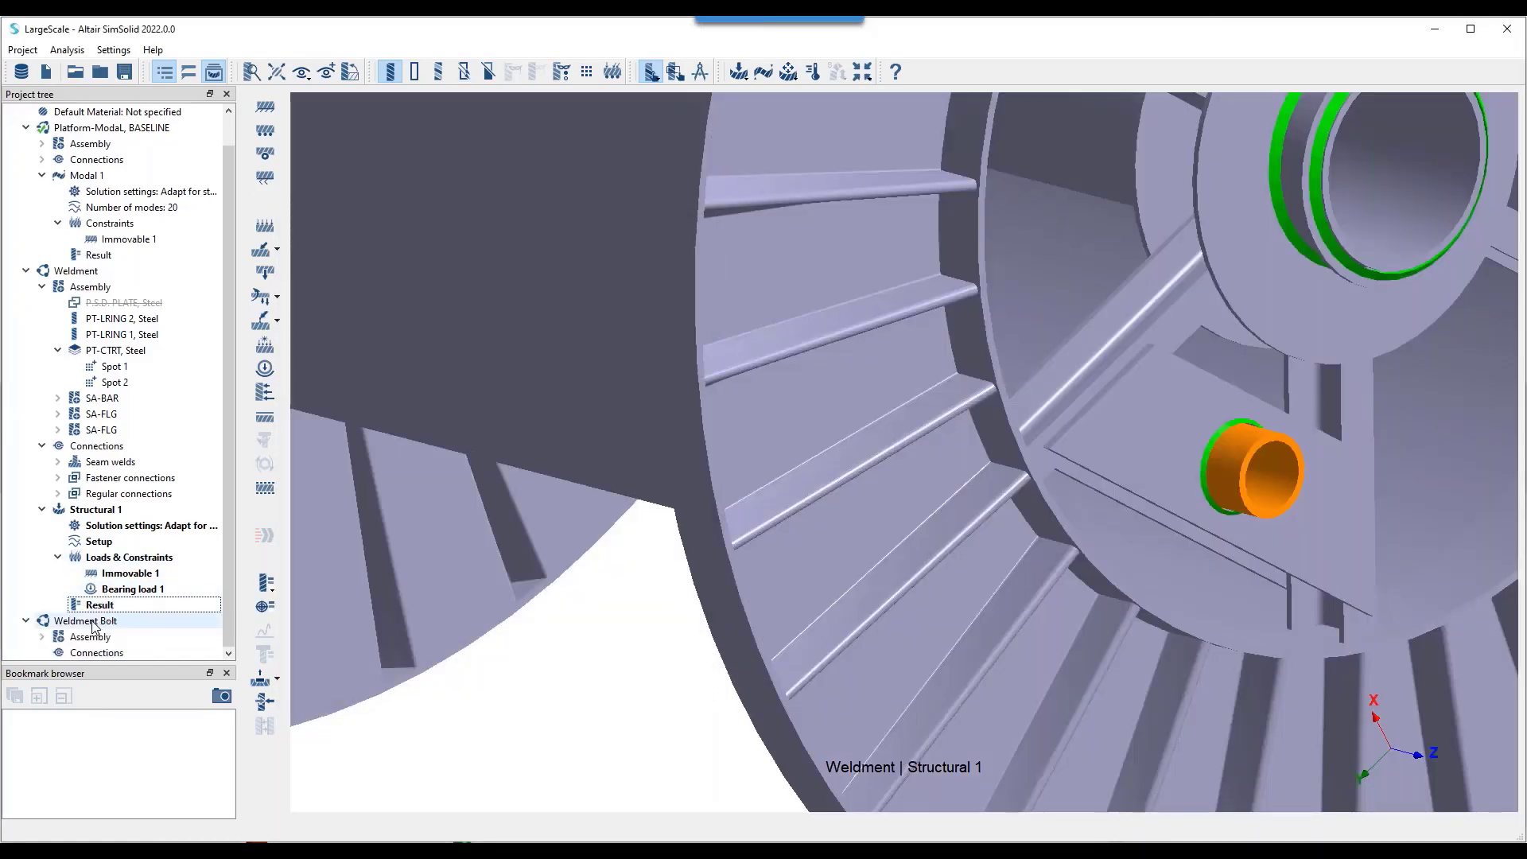
click(92, 624)
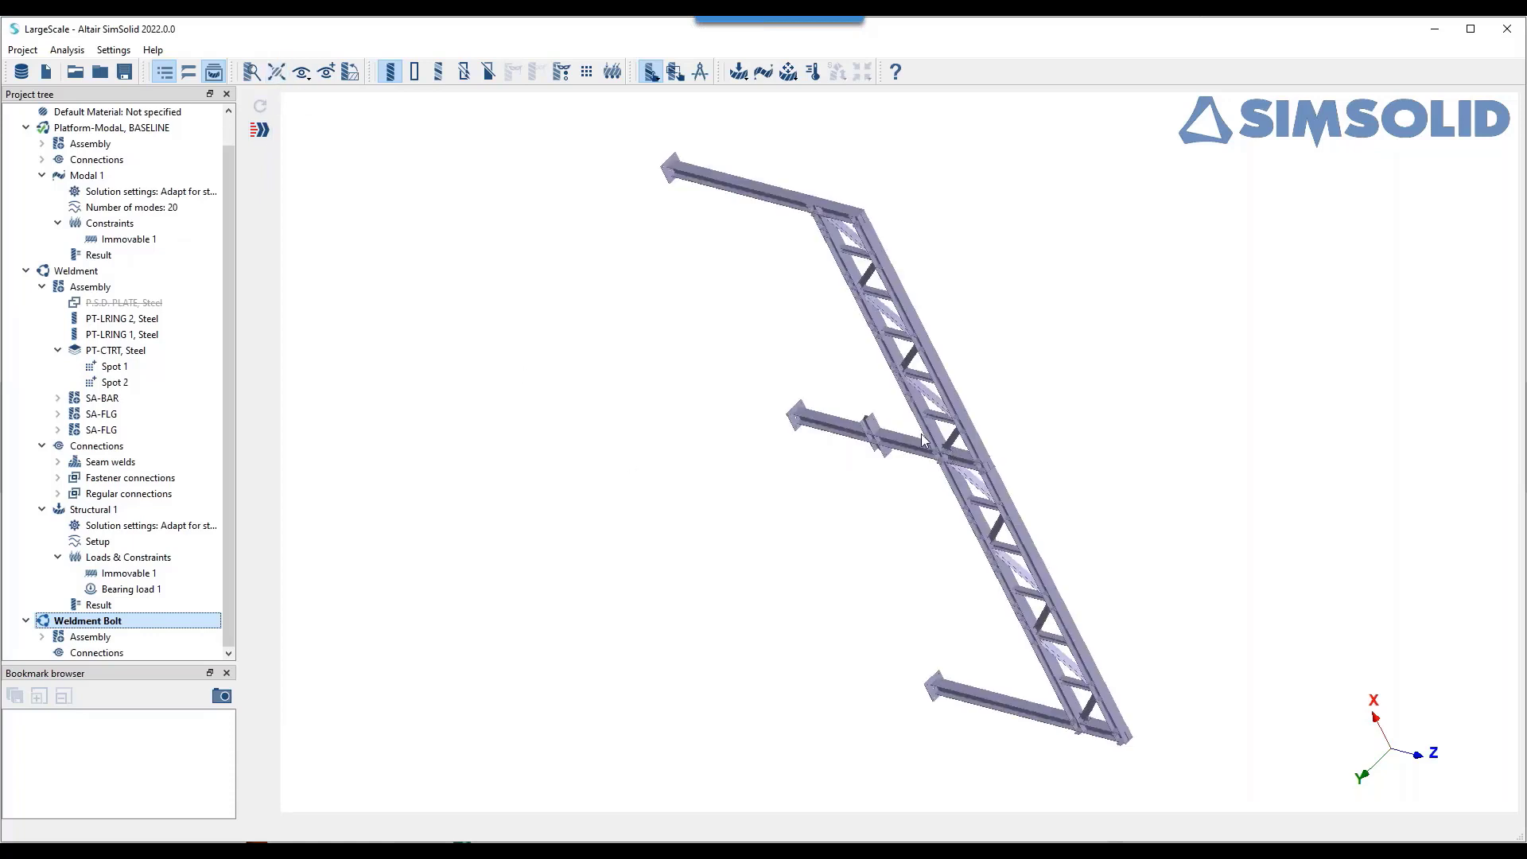
drag(1032, 548, 1106, 362)
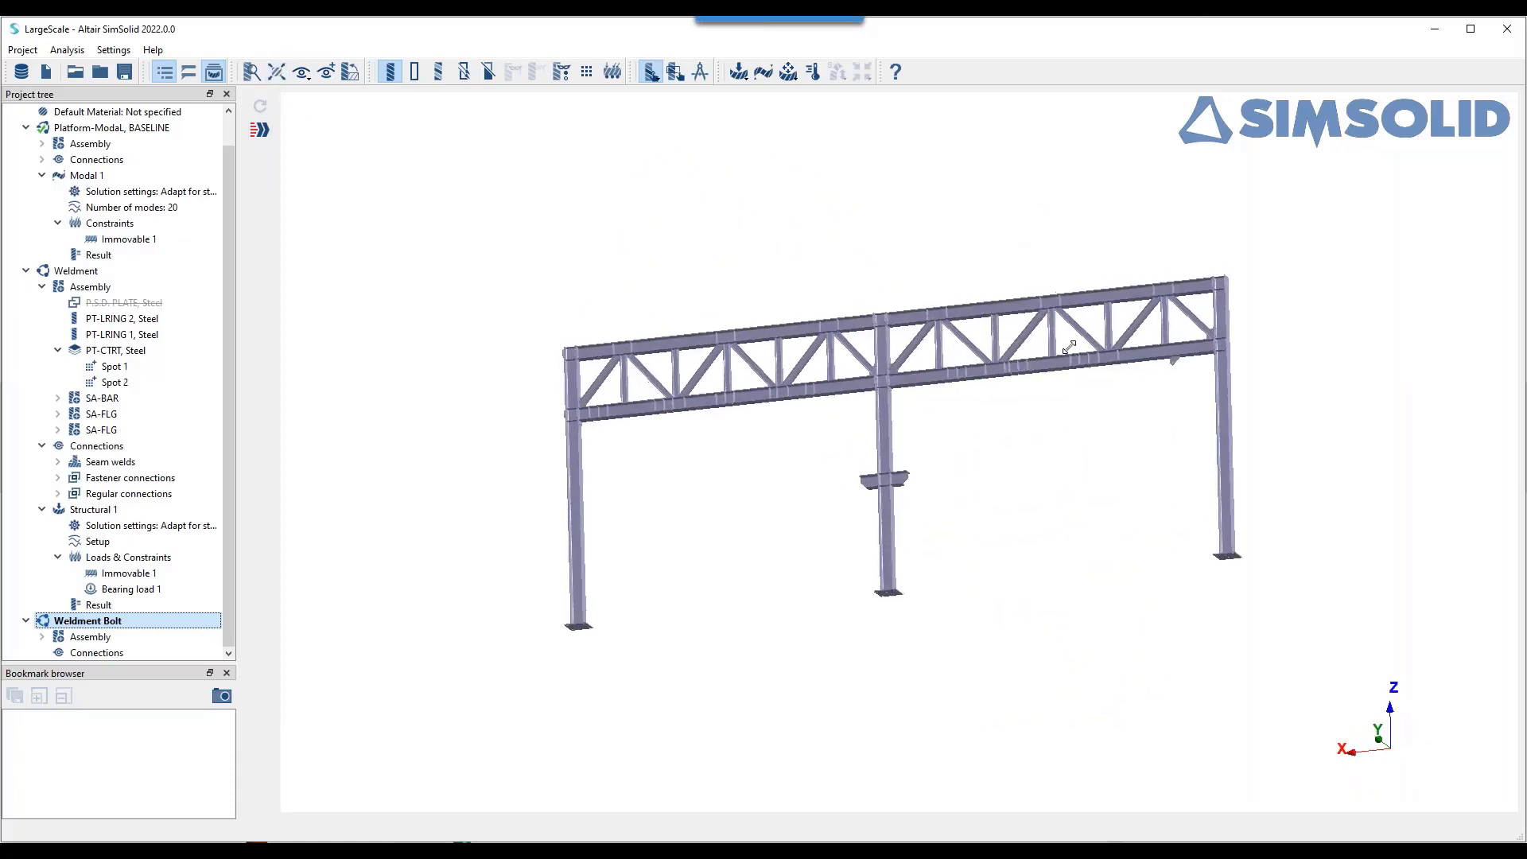
drag(1088, 439, 1063, 462)
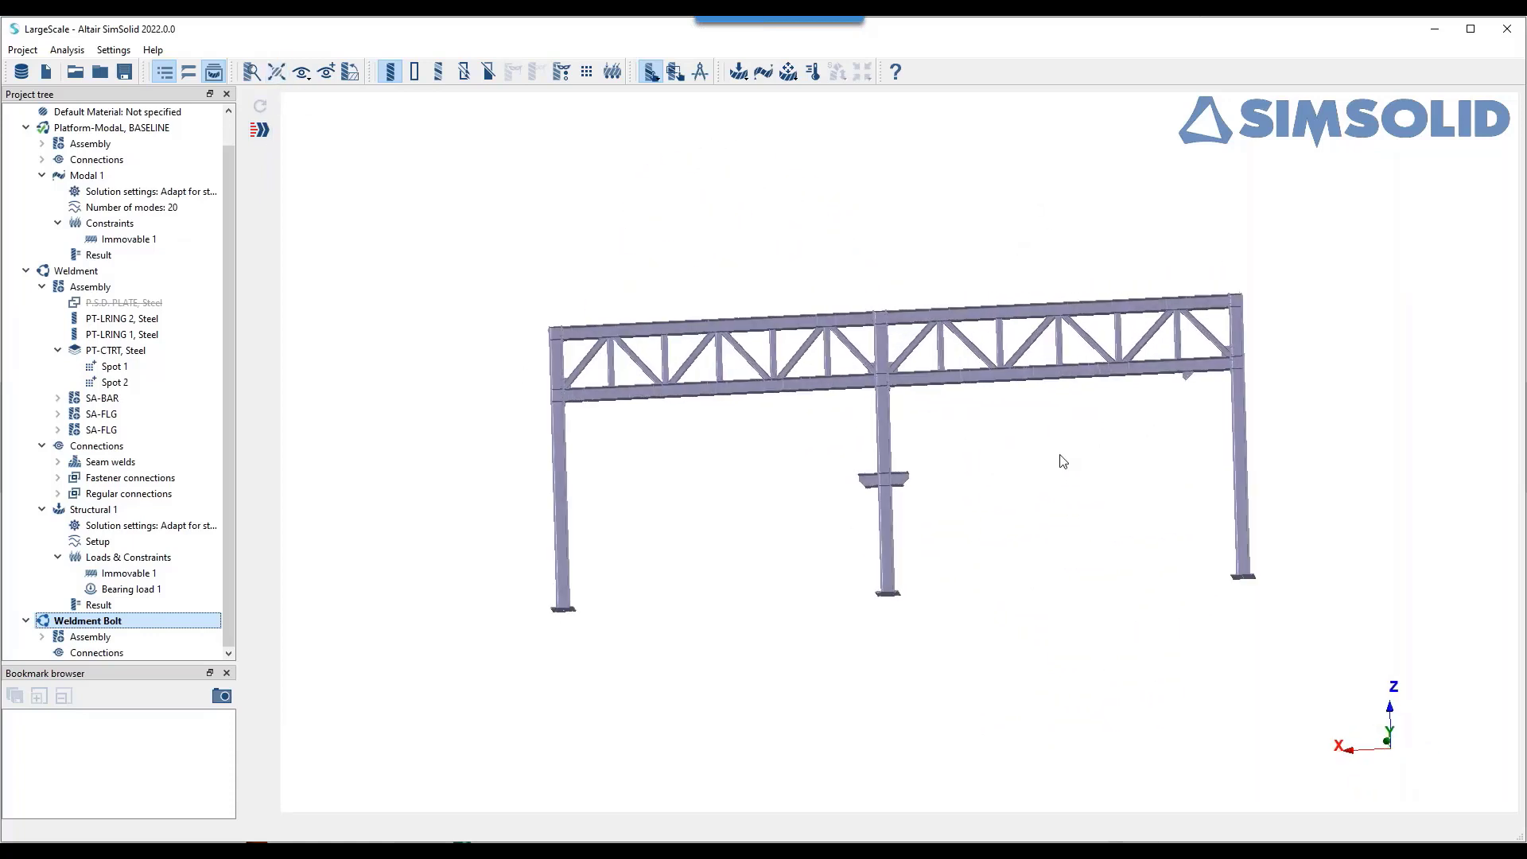
- Collapse the Weldment design, expand the Weldment Bolt assembly's part list and display its assembly info
click(90, 636)
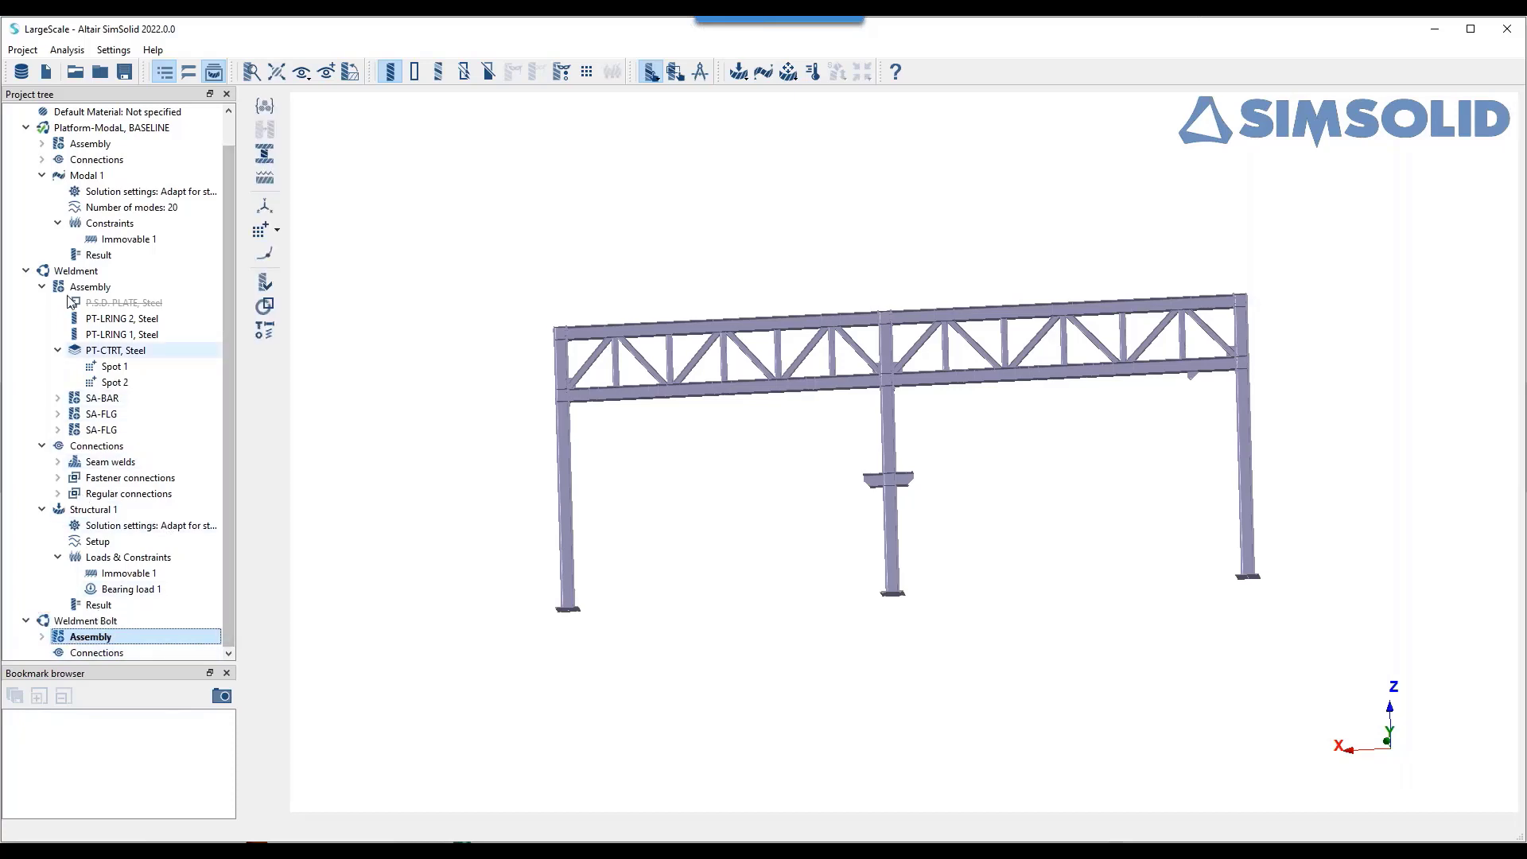
click(26, 270)
click(43, 335)
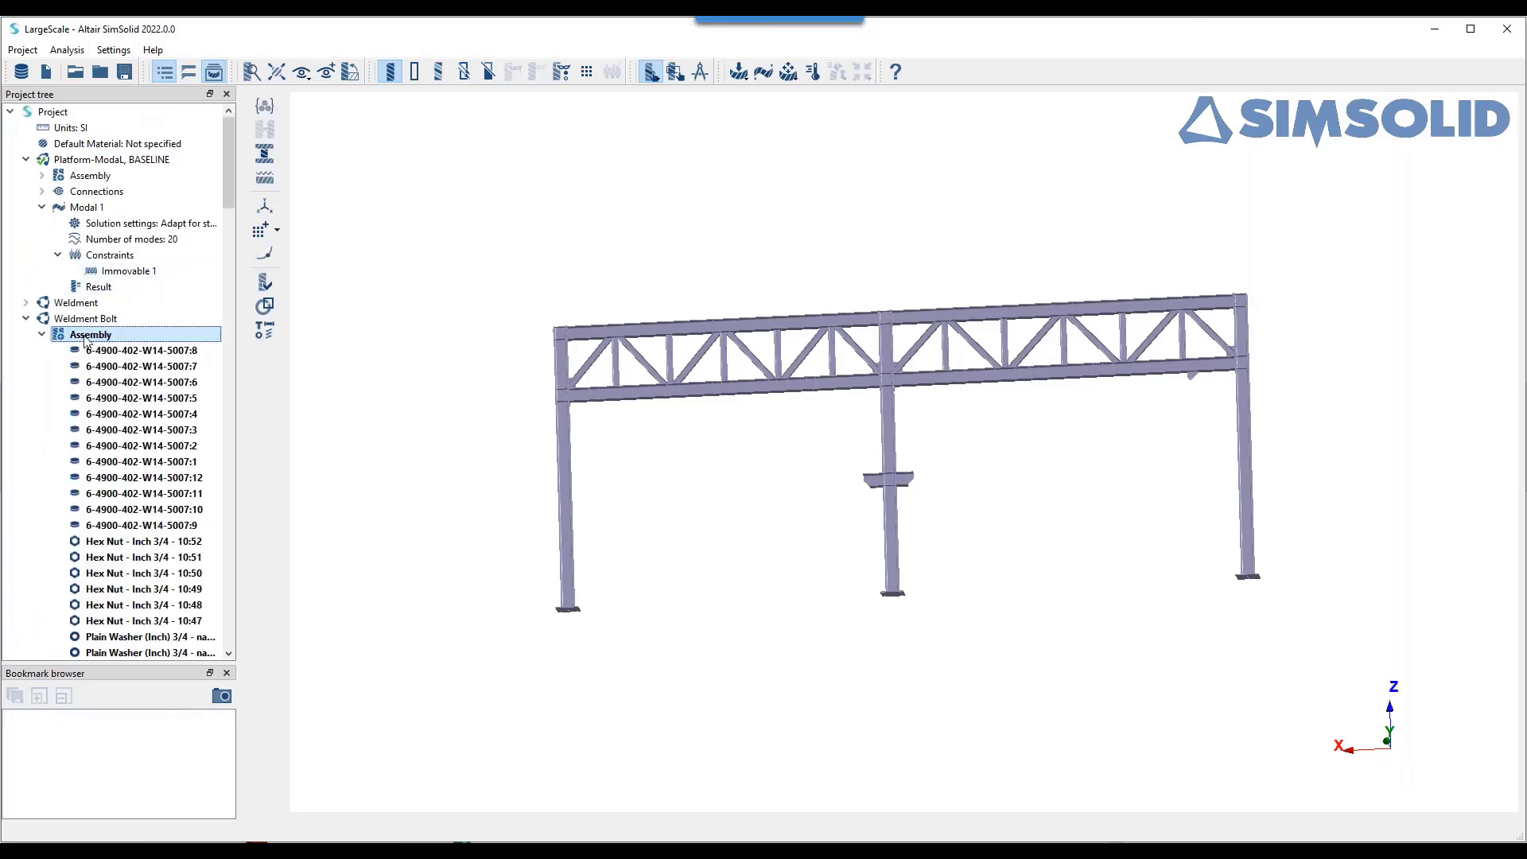
right_click(89, 335)
click(146, 450)
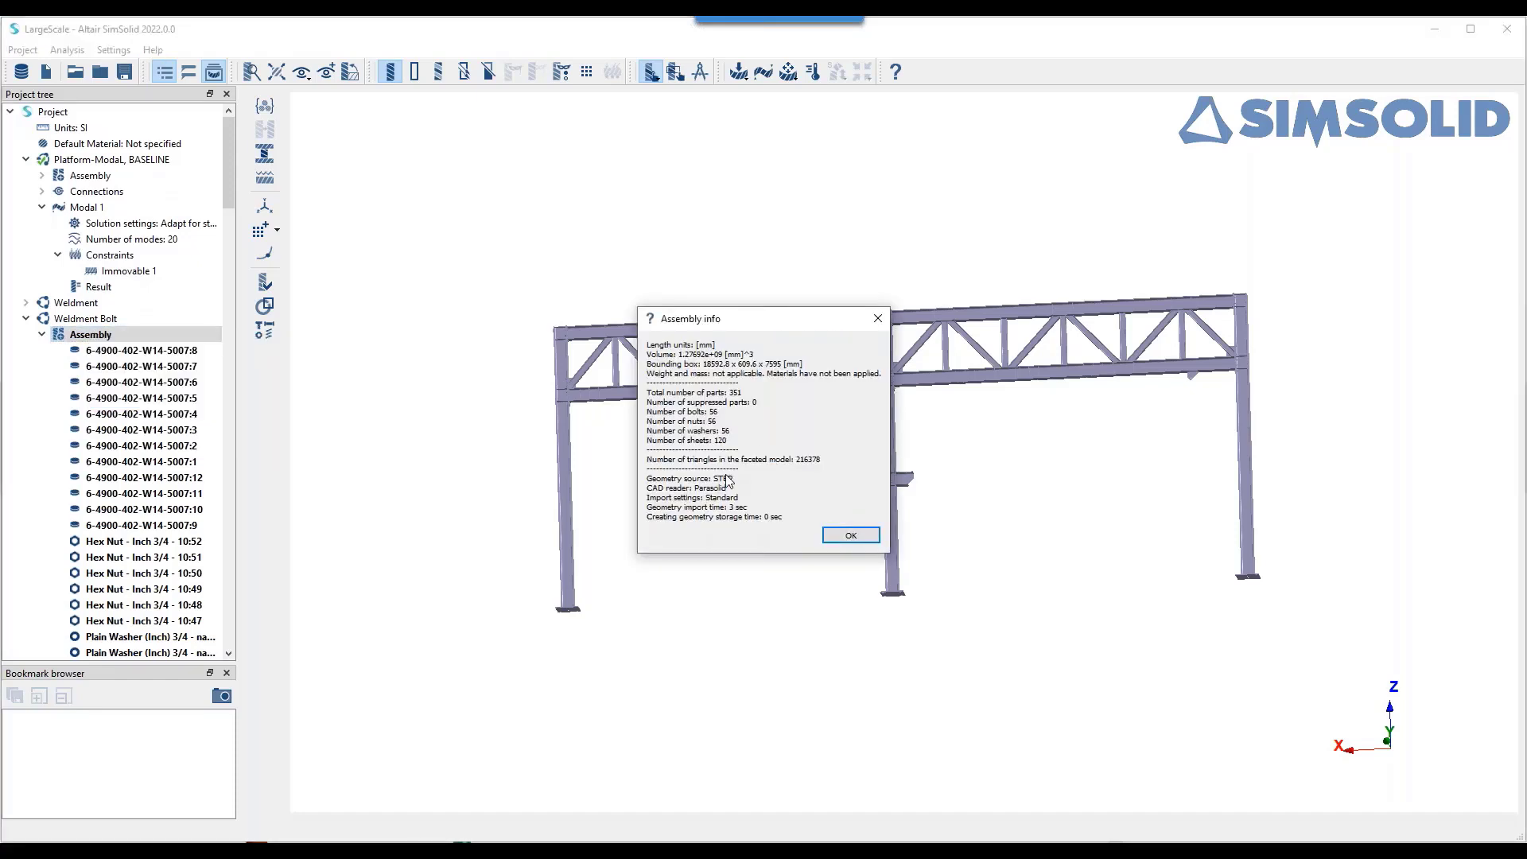
- Close the assembly info, colour each part individually and examine the frame's bolted corner joint, trusses and columns
click(851, 535)
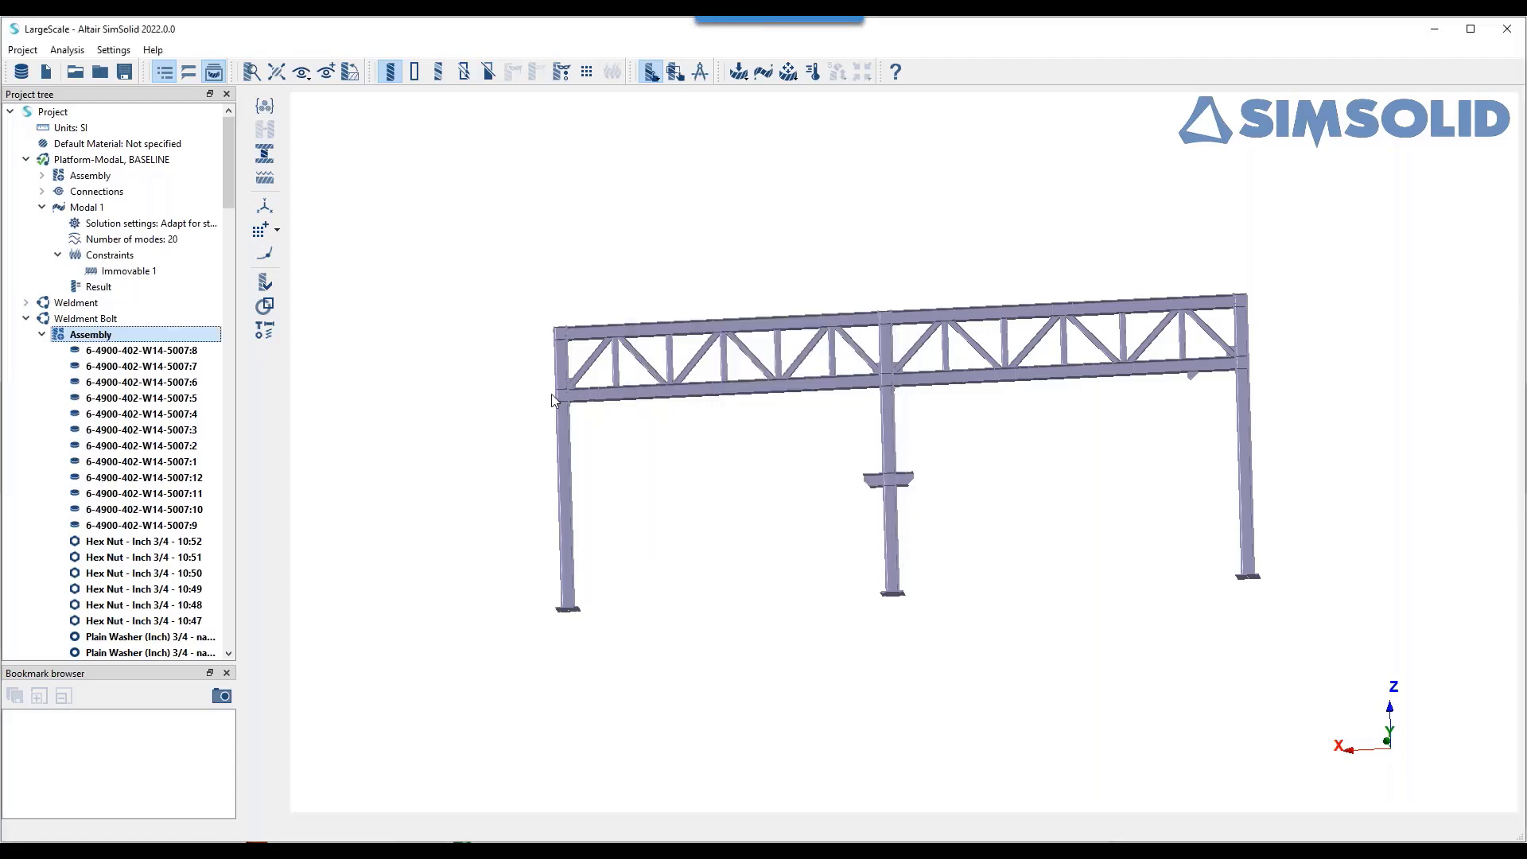
scroll(556, 381, up, 3)
scroll(569, 369, up, 3)
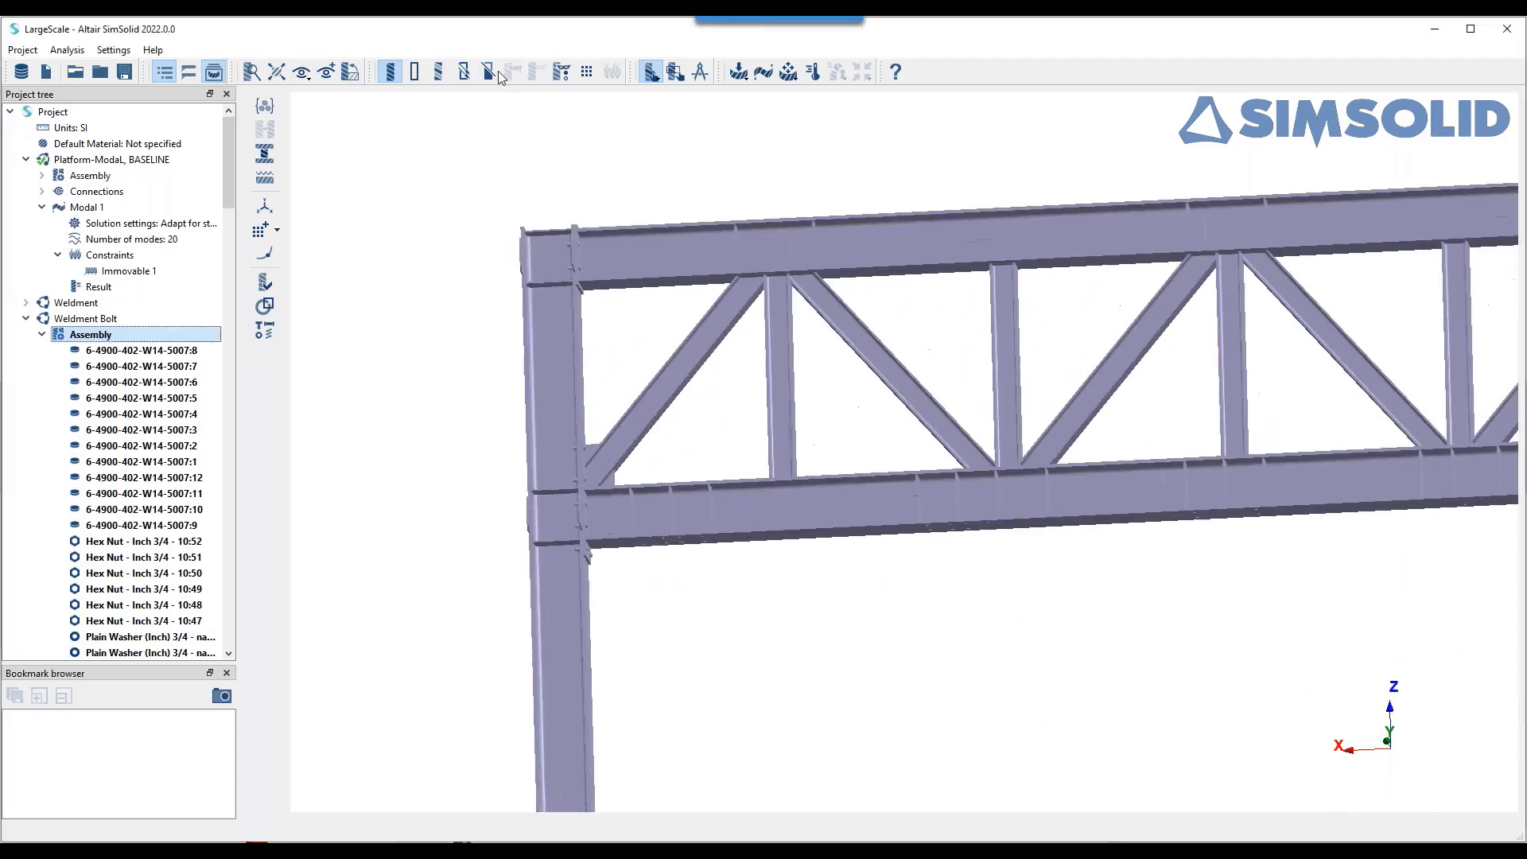
click(438, 71)
middle_drag(638, 421, 841, 461)
mouse_move(841, 461)
right_down()
mouse_move(866, 511)
mouse_move(805, 537)
right_up()
scroll(751, 523, up, 2)
scroll(751, 523, up, 5)
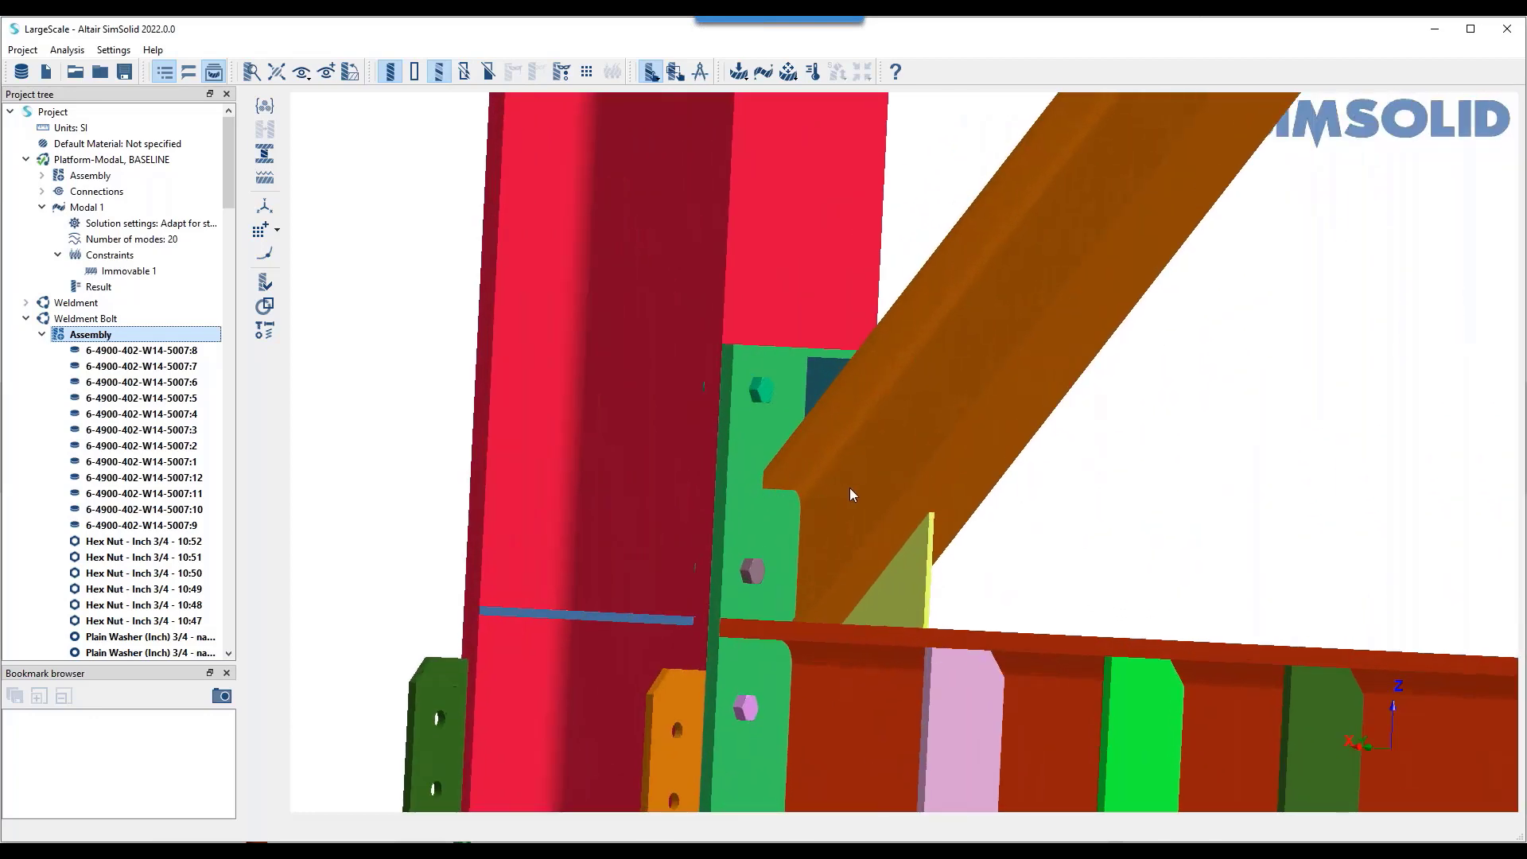
scroll(1114, 541, down, 6)
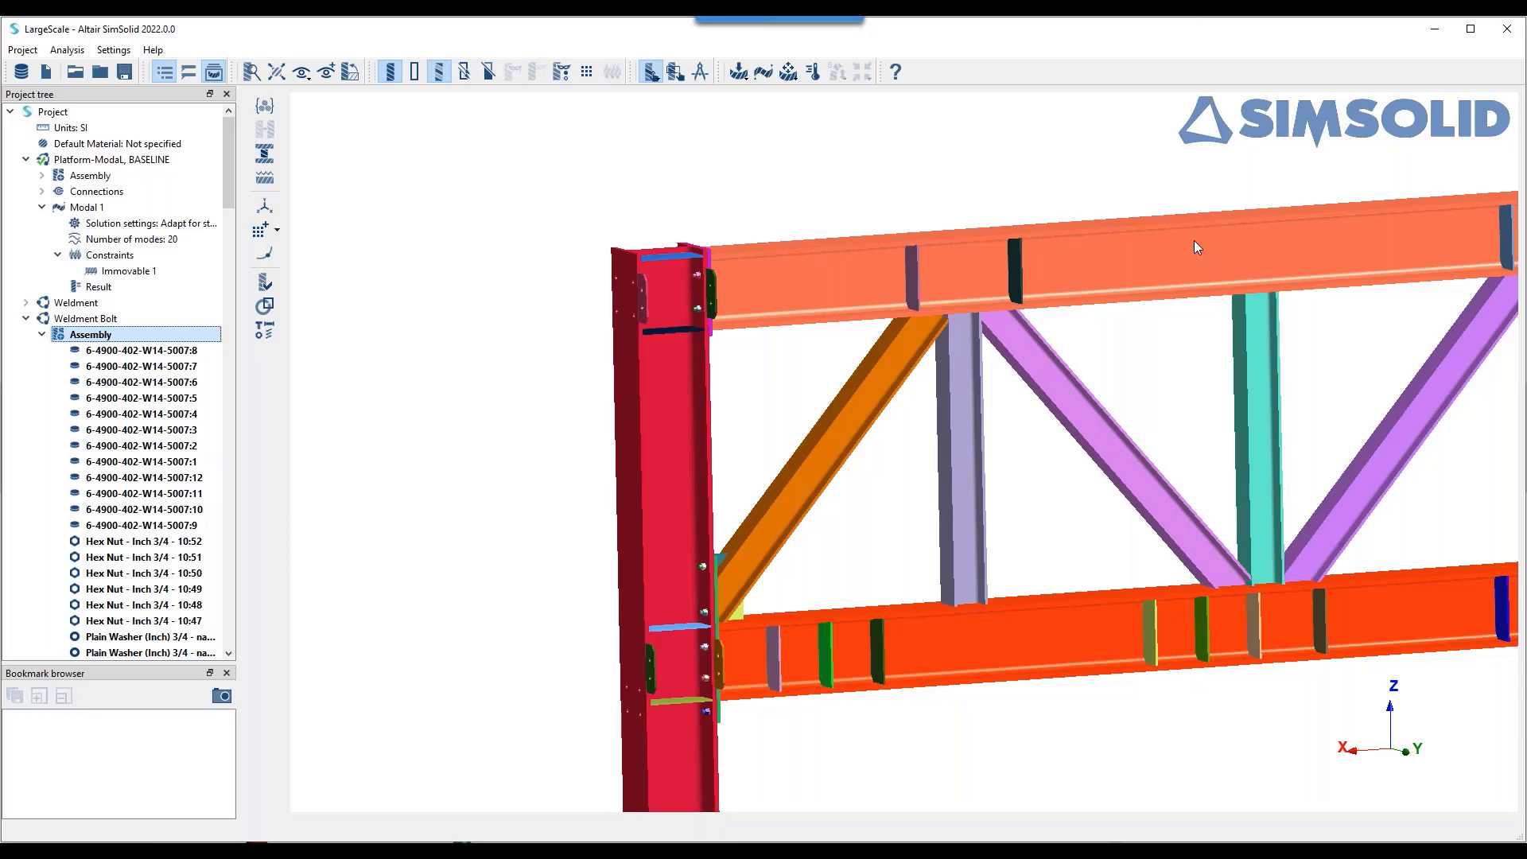
scroll(1175, 466, down, 5)
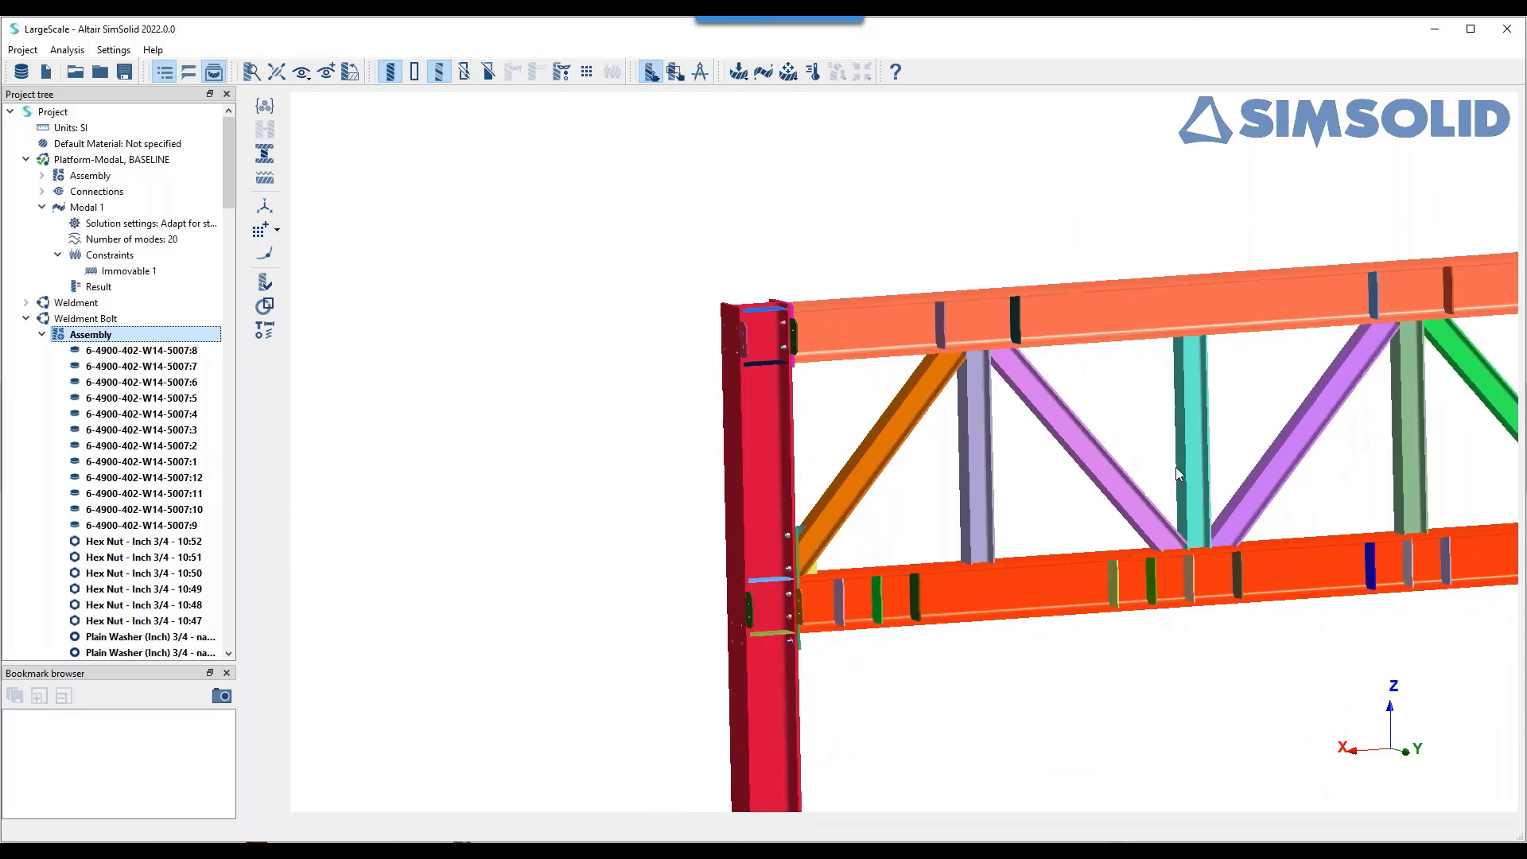
right_drag(1342, 605, 731, 423)
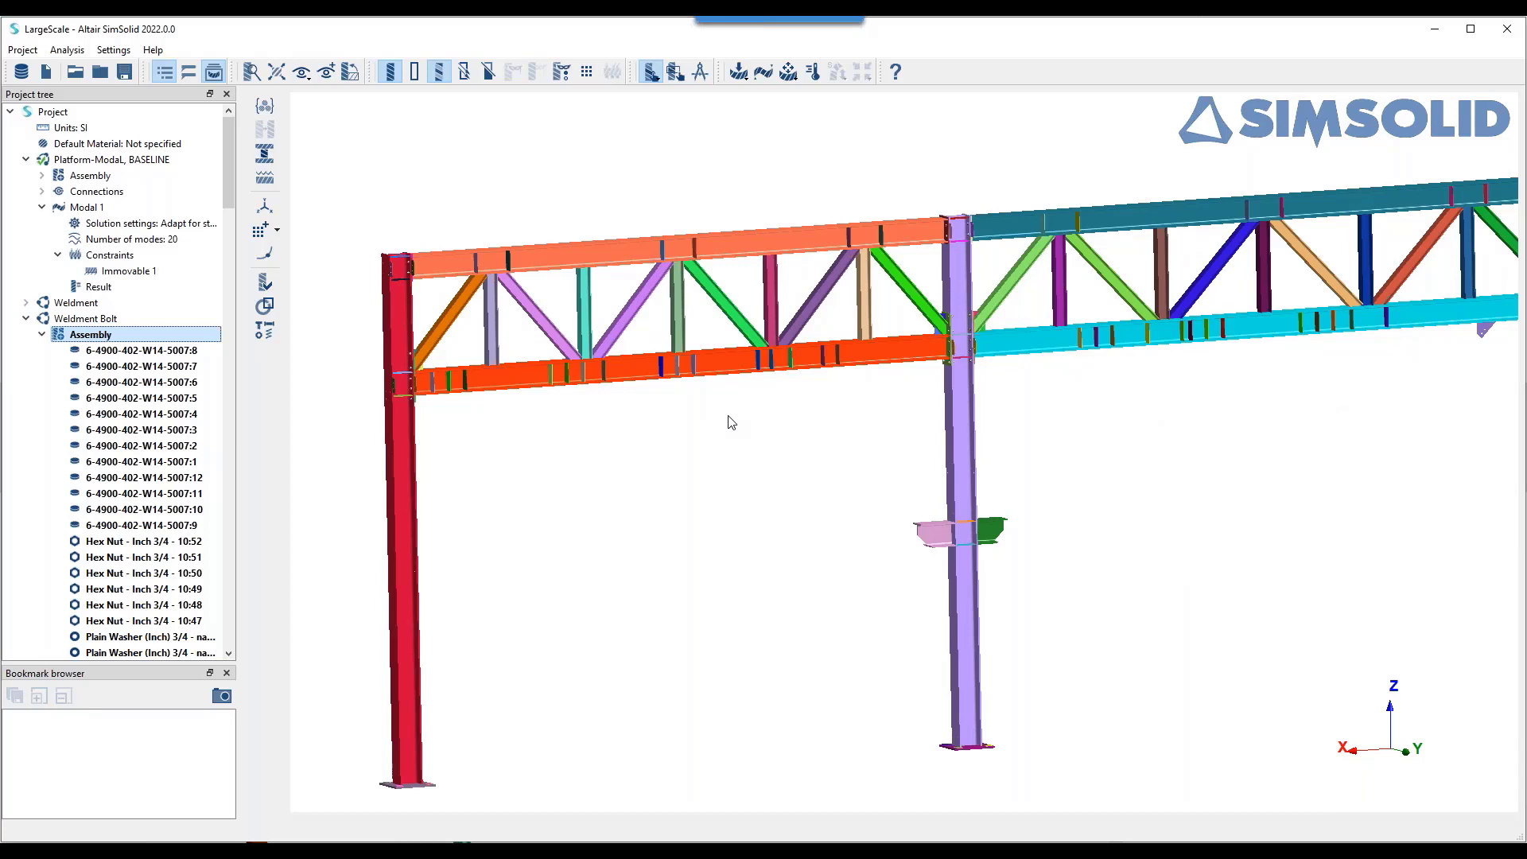
- Collapse the Weldment Bolt part list and apply the generic material Steel to all parts
double_click(83, 335)
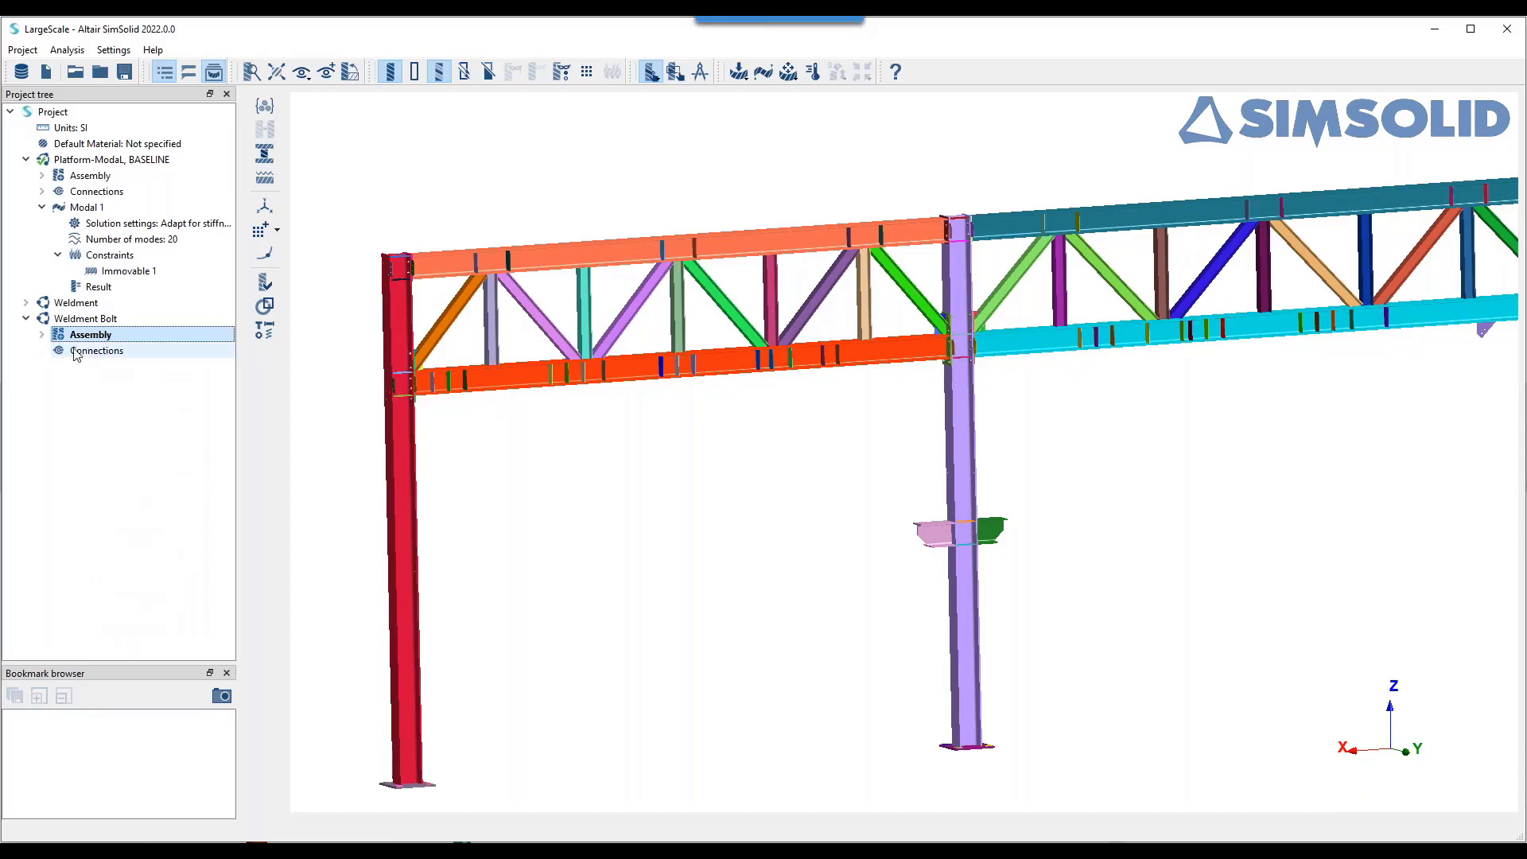
click(265, 106)
click(464, 283)
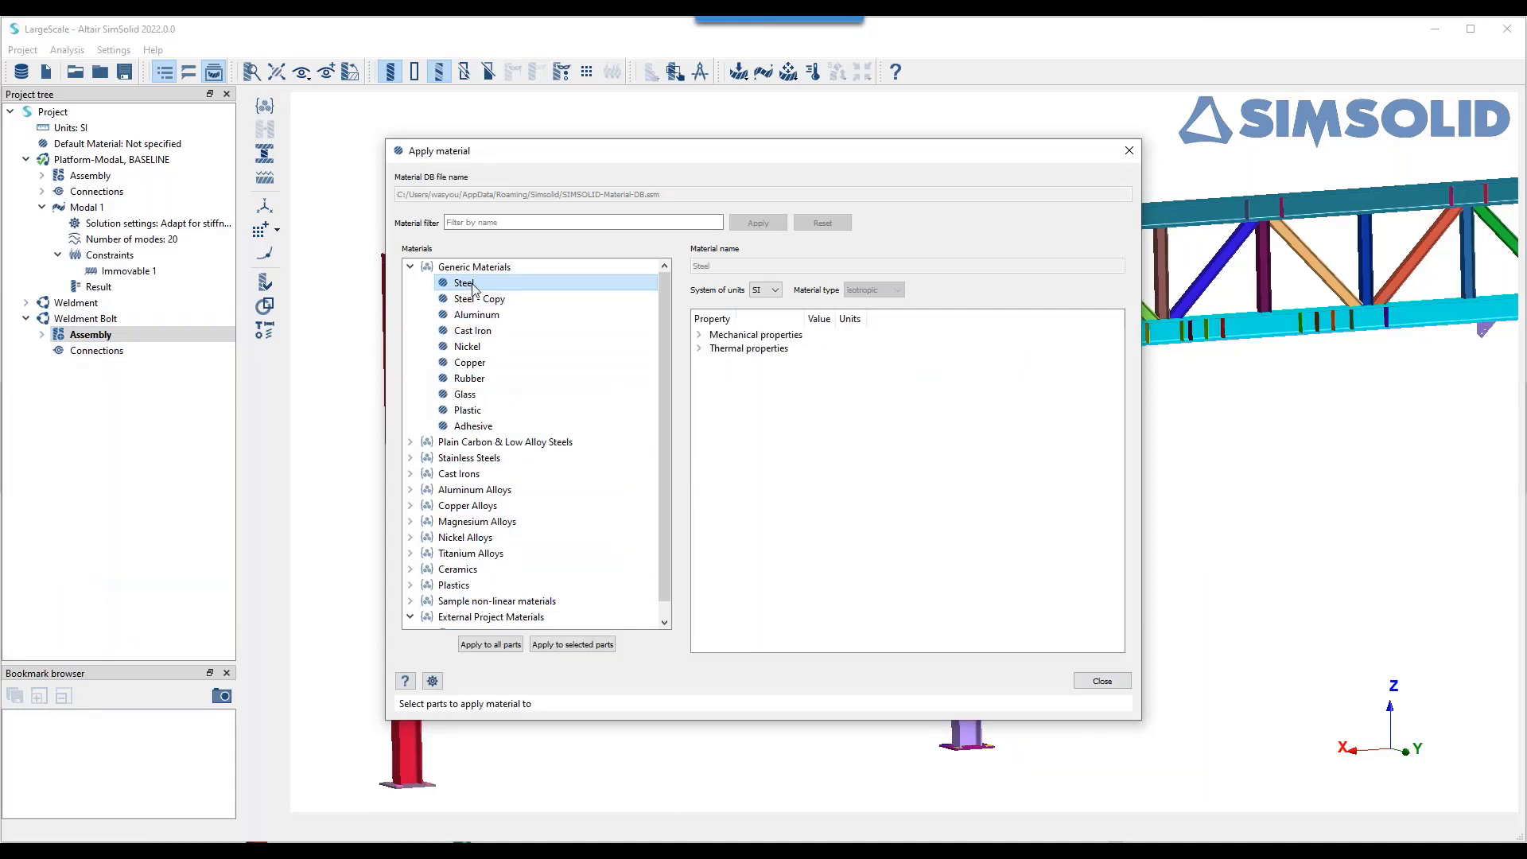
click(491, 646)
click(1102, 681)
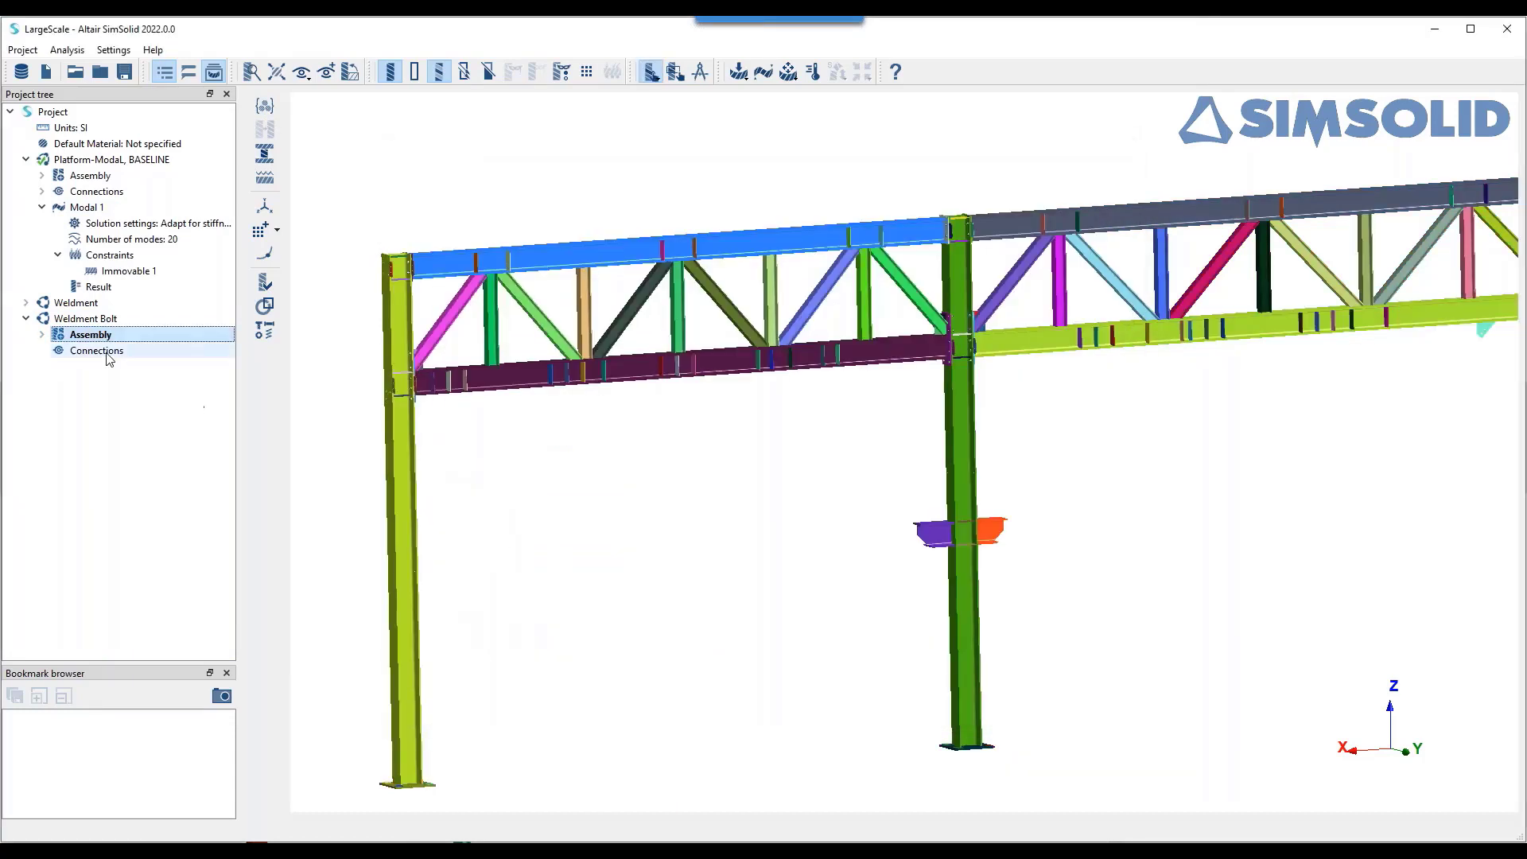
- Select the column subassemblies 3-, 4- and 5-4900-402-W14-5001 and show only them as solid, with all other parts transparent
click(111, 353)
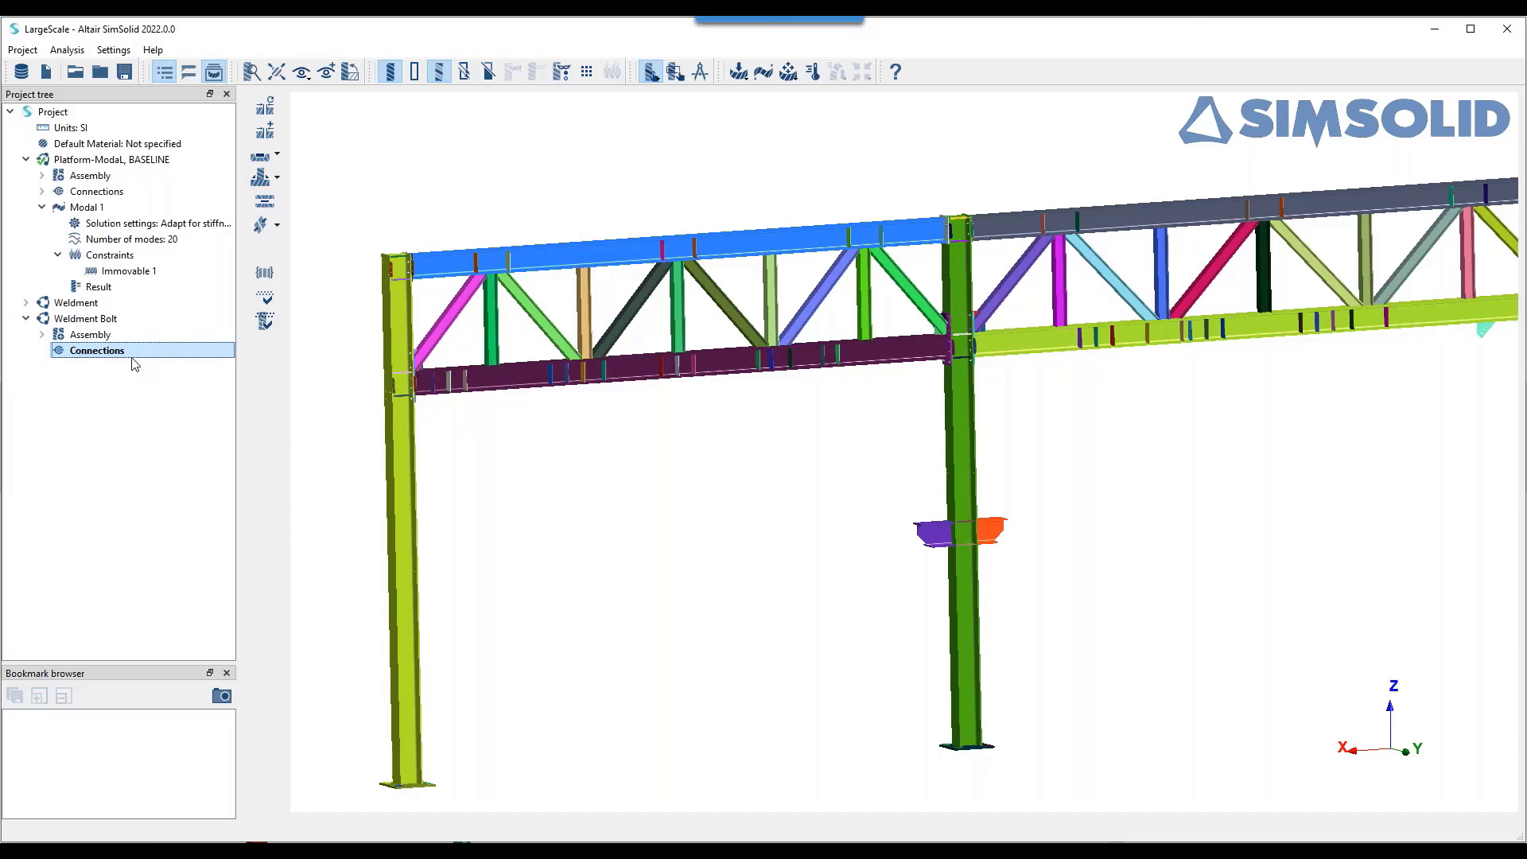
click(42, 334)
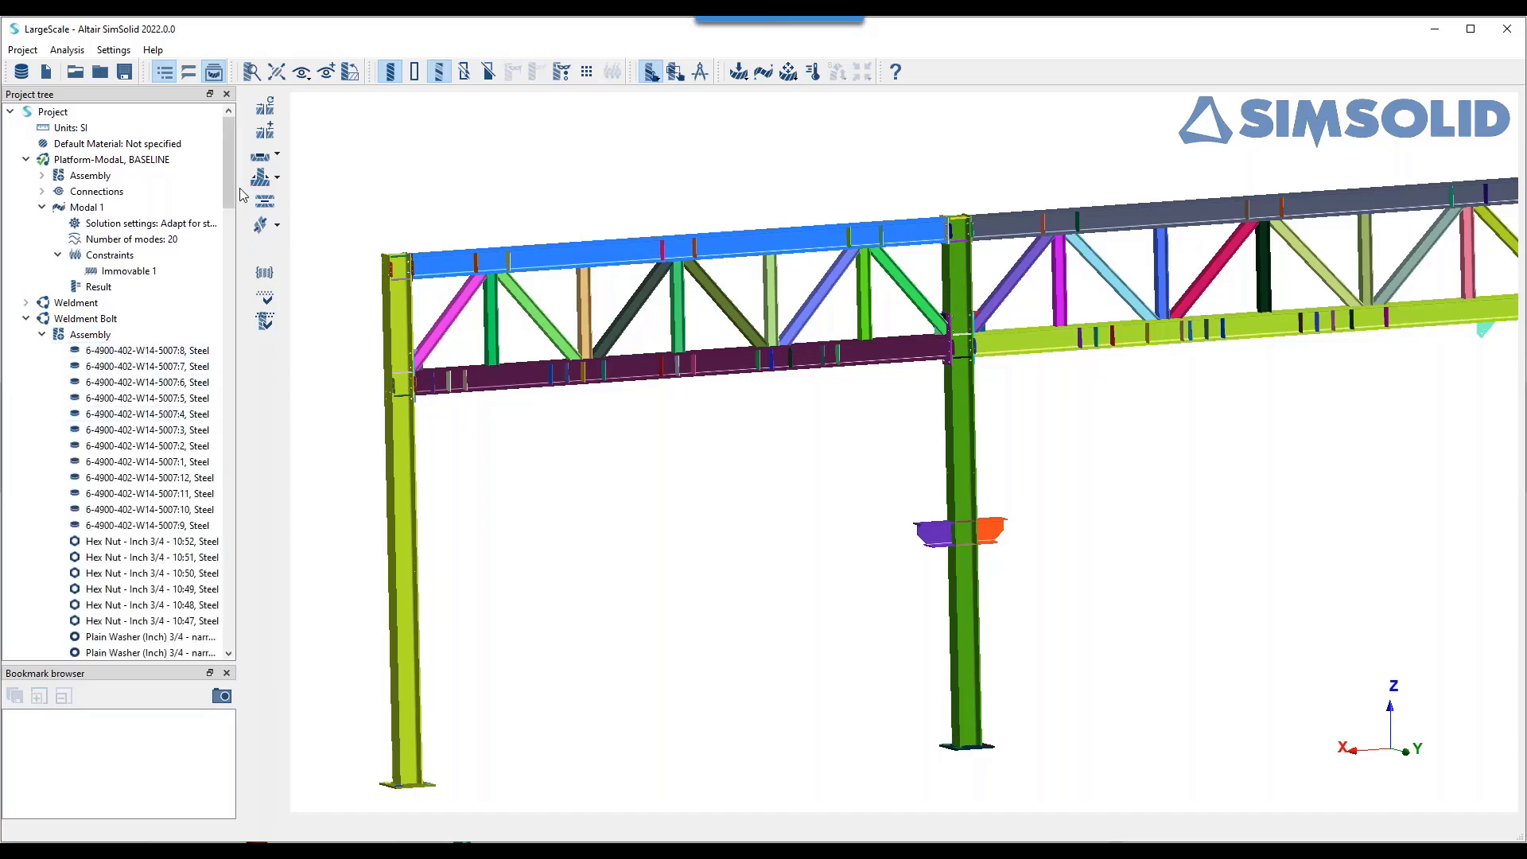
drag(229, 199, 230, 642)
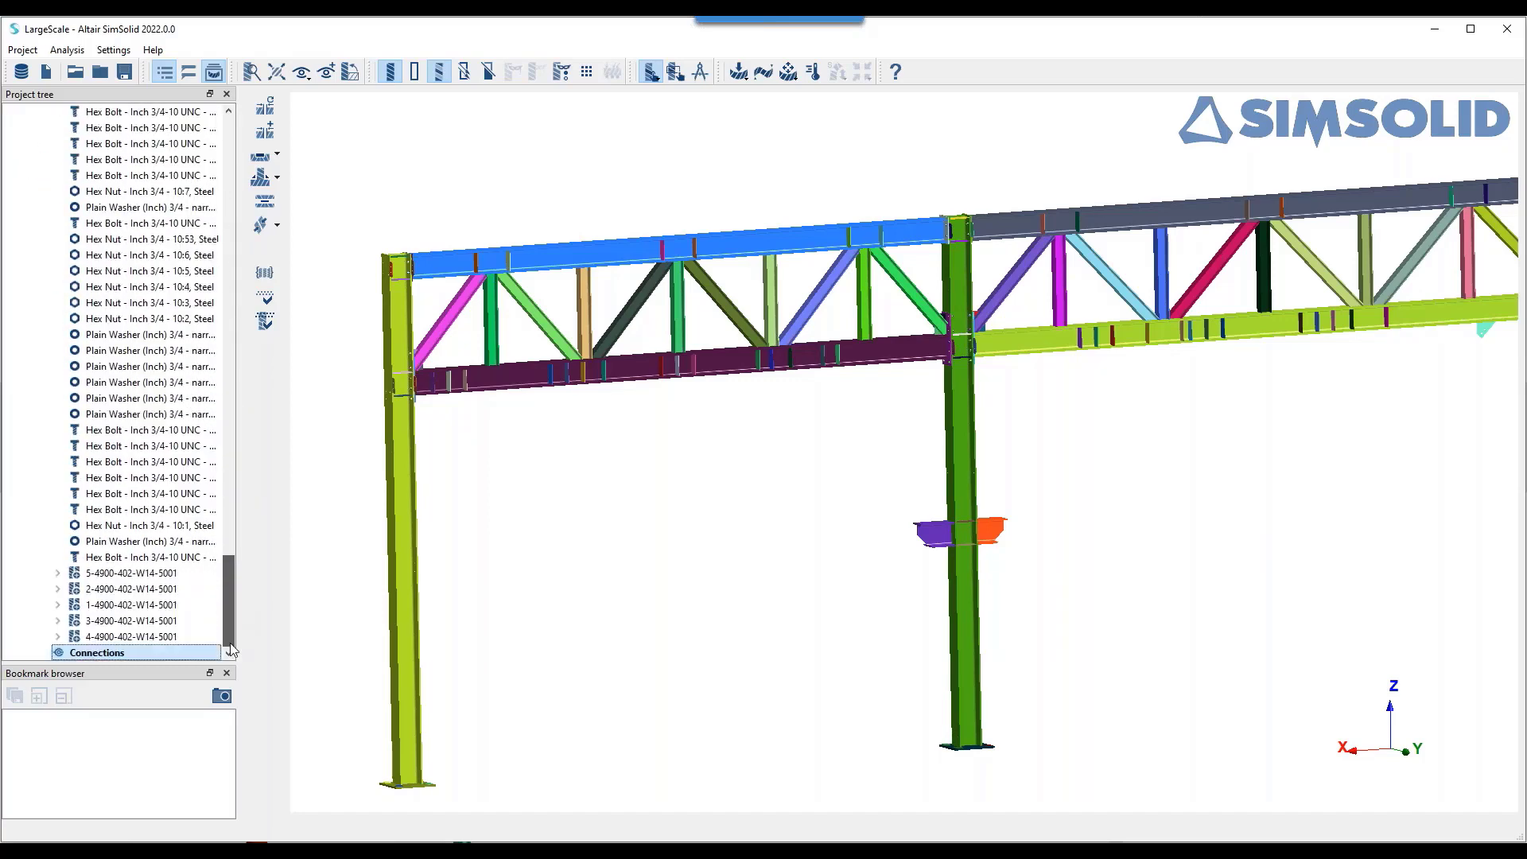
click(131, 636)
scroll(535, 590, down, 3)
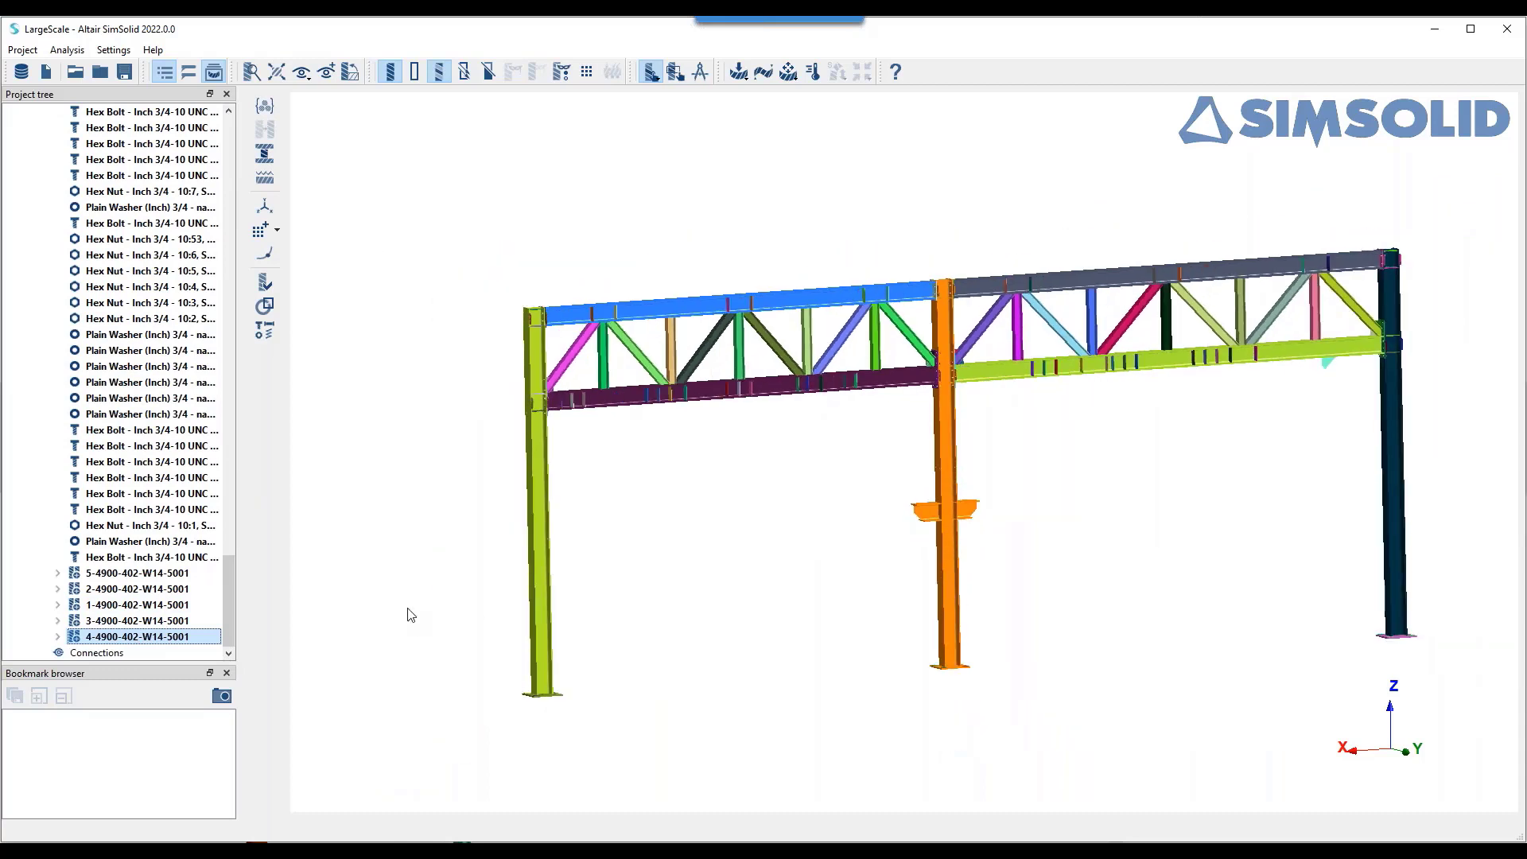
ctrl+click(179, 622)
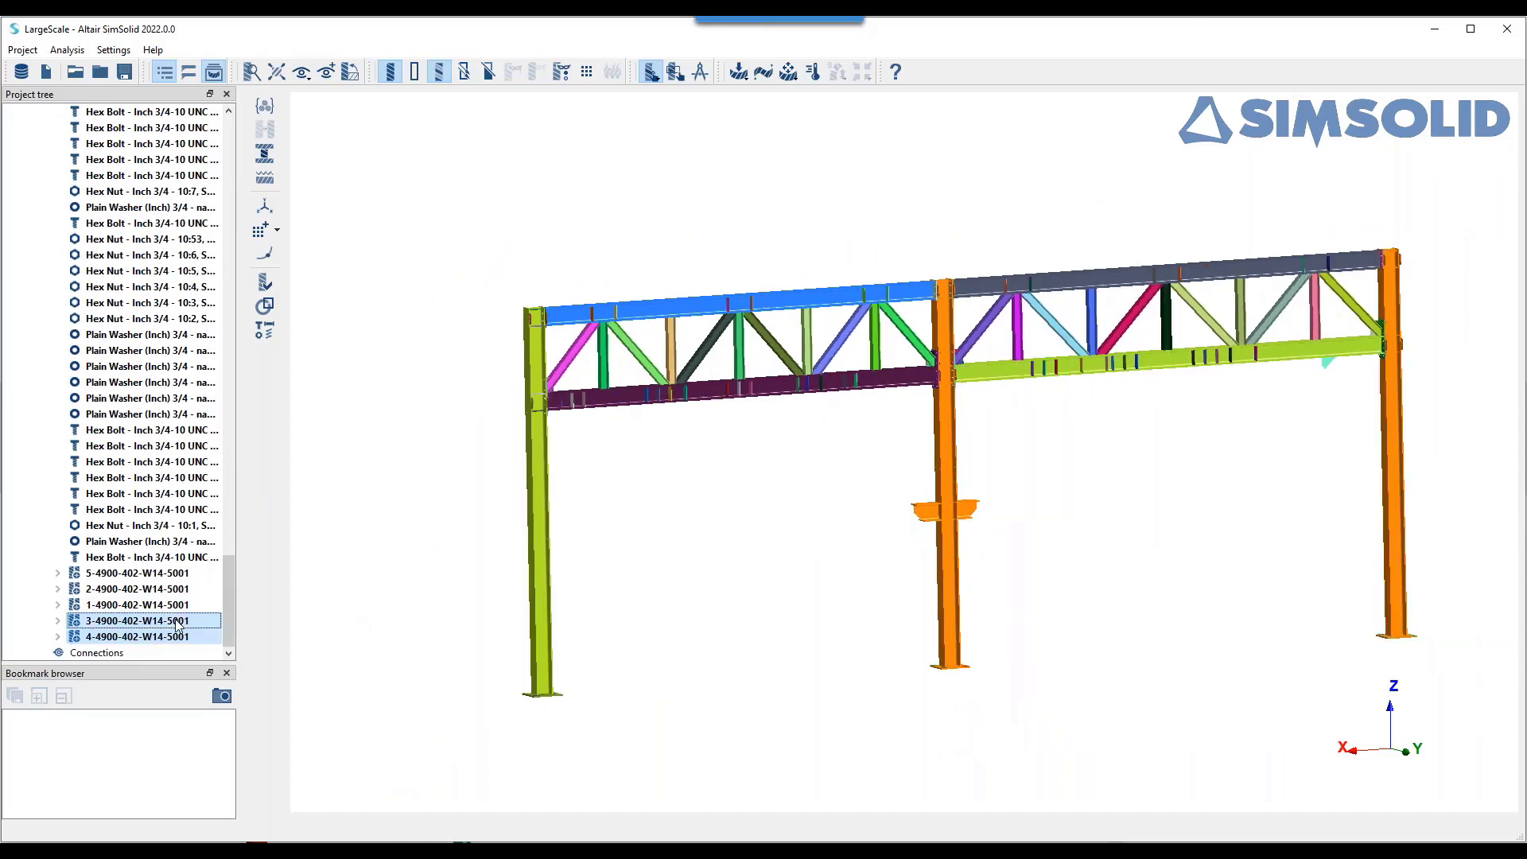
ctrl+click(177, 574)
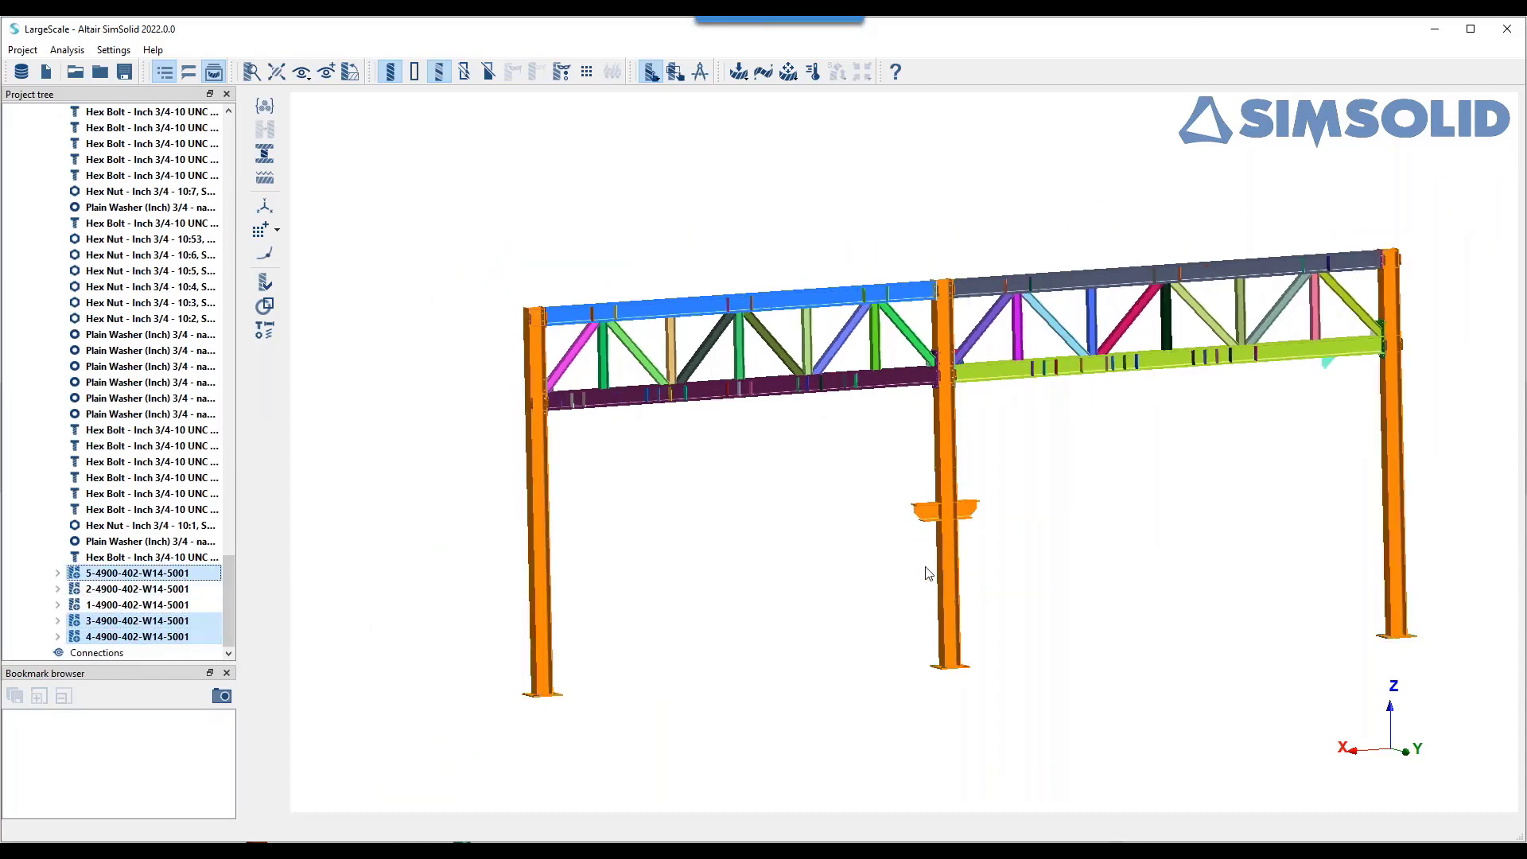
key(ctrl+t)
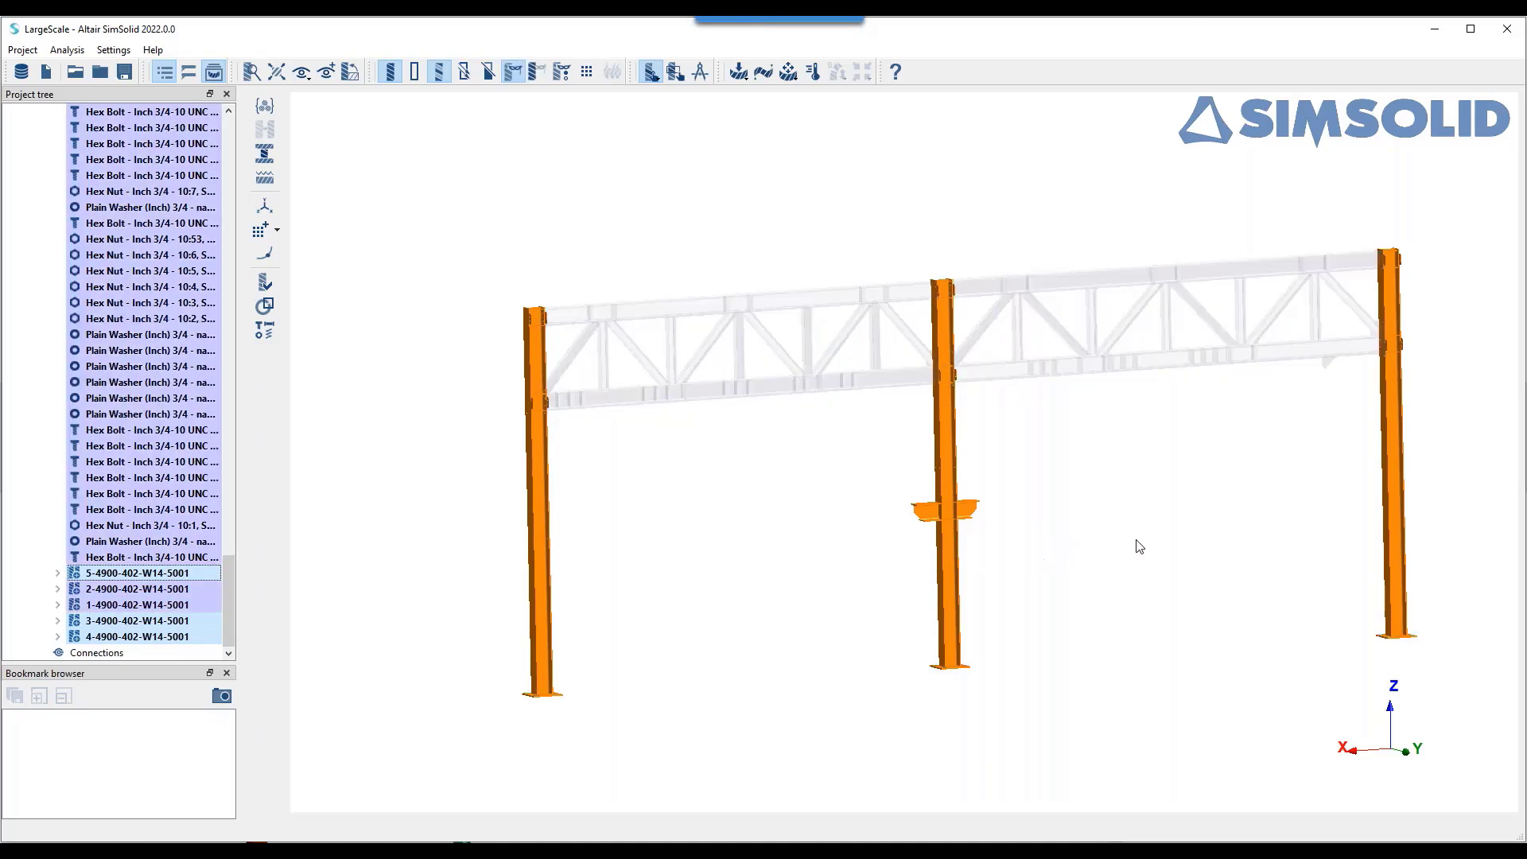
drag(1139, 546, 1104, 507)
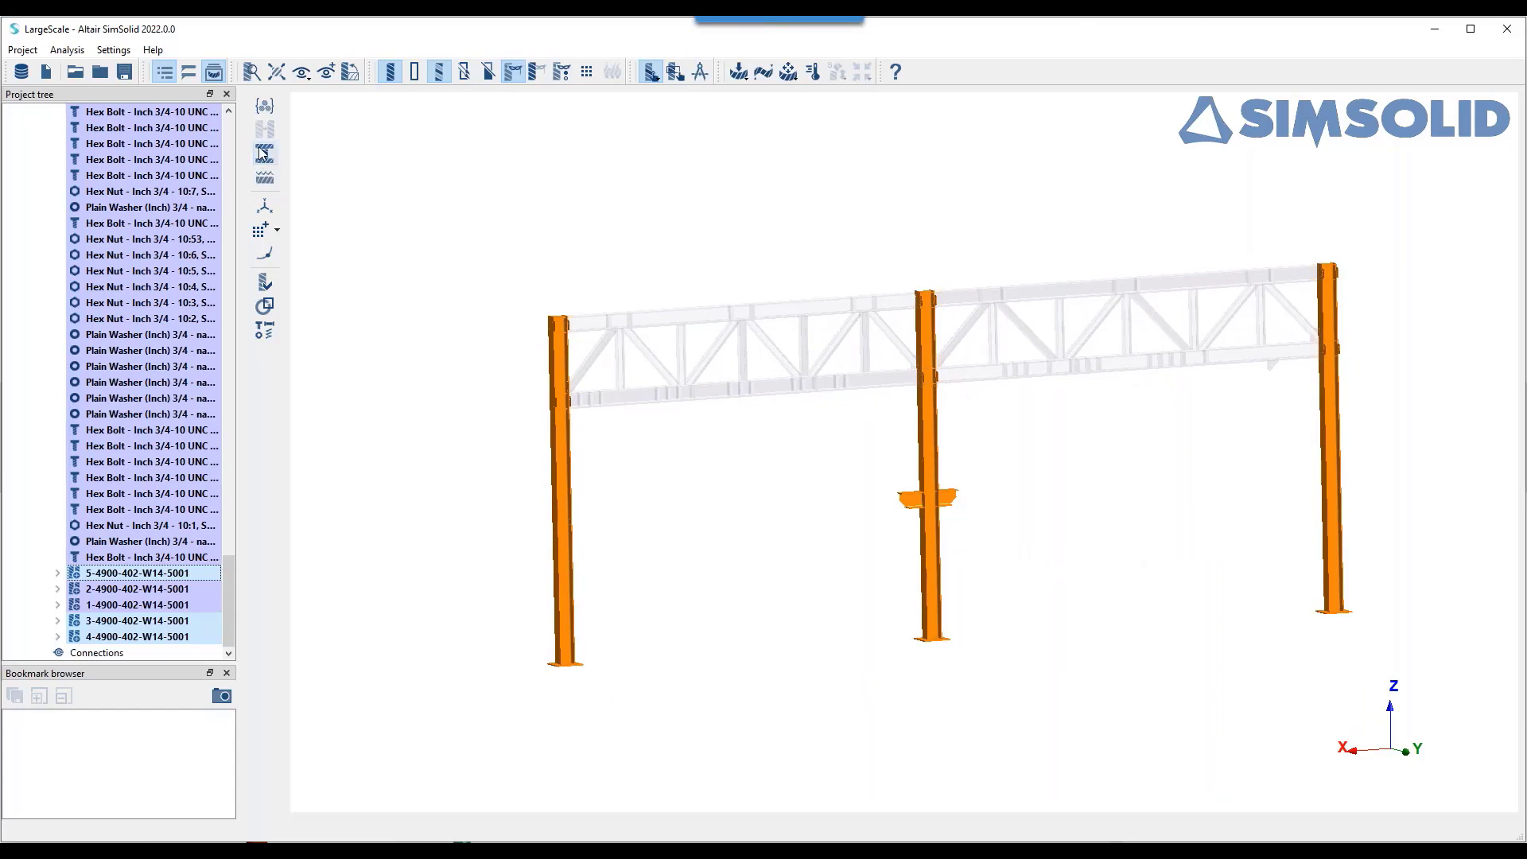
- Start a group seam weld, select all parts of the three columns as parts to weld and find their welds
click(86, 653)
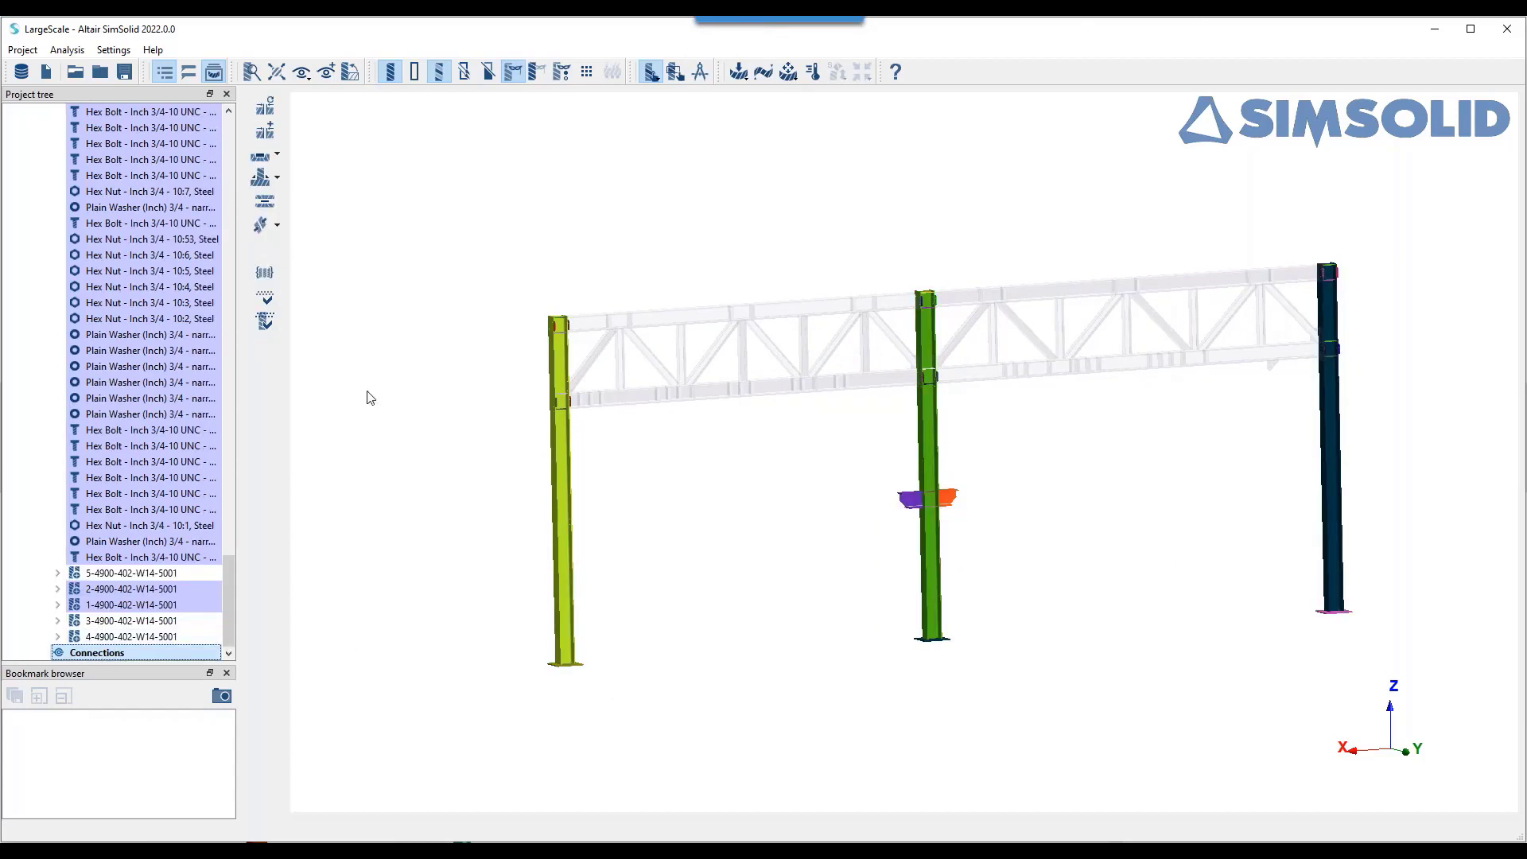
click(277, 178)
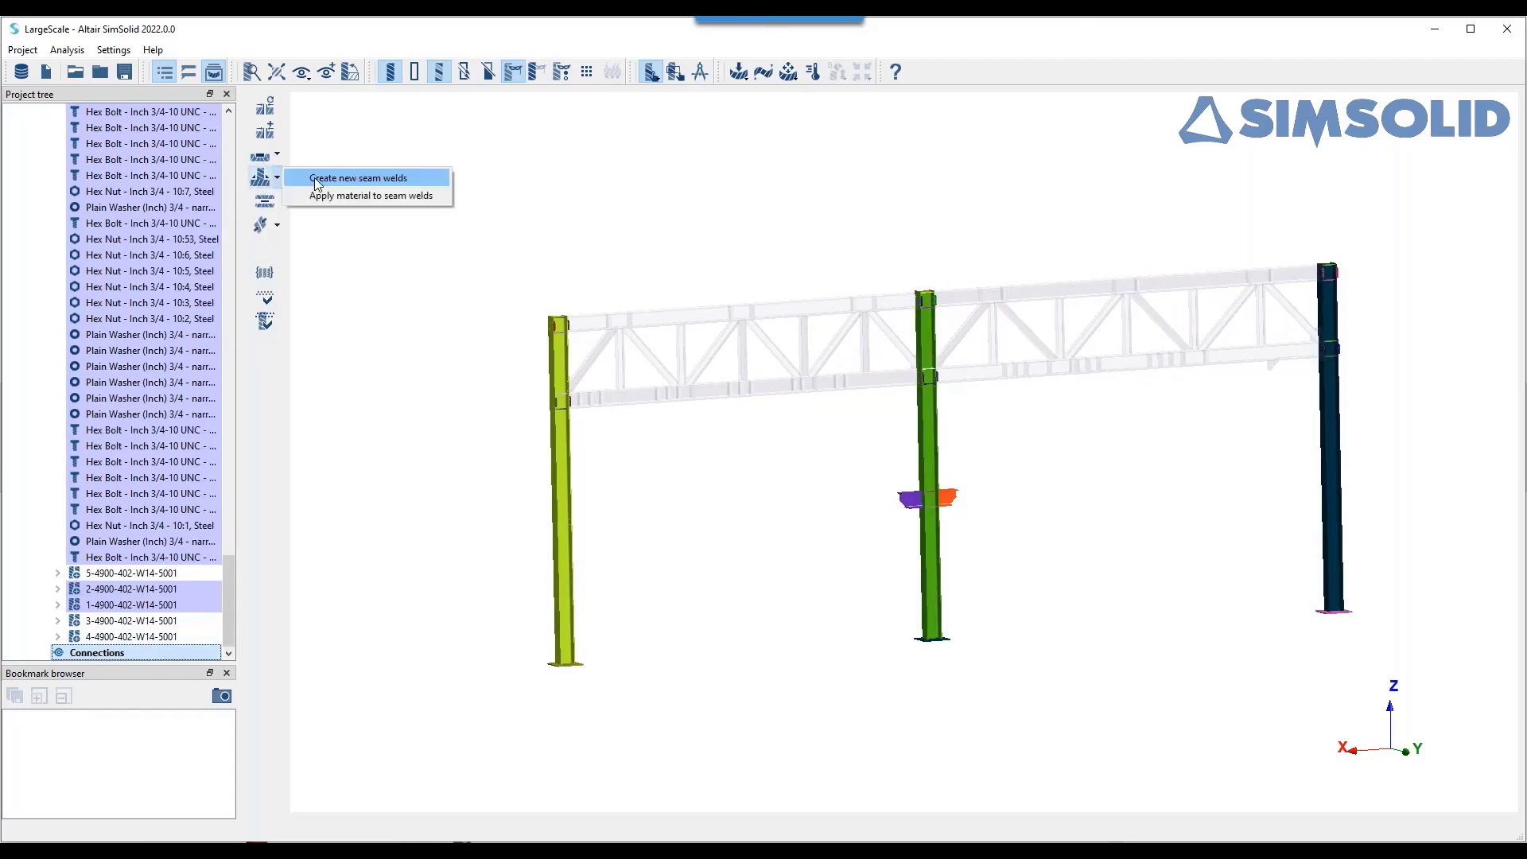
click(318, 179)
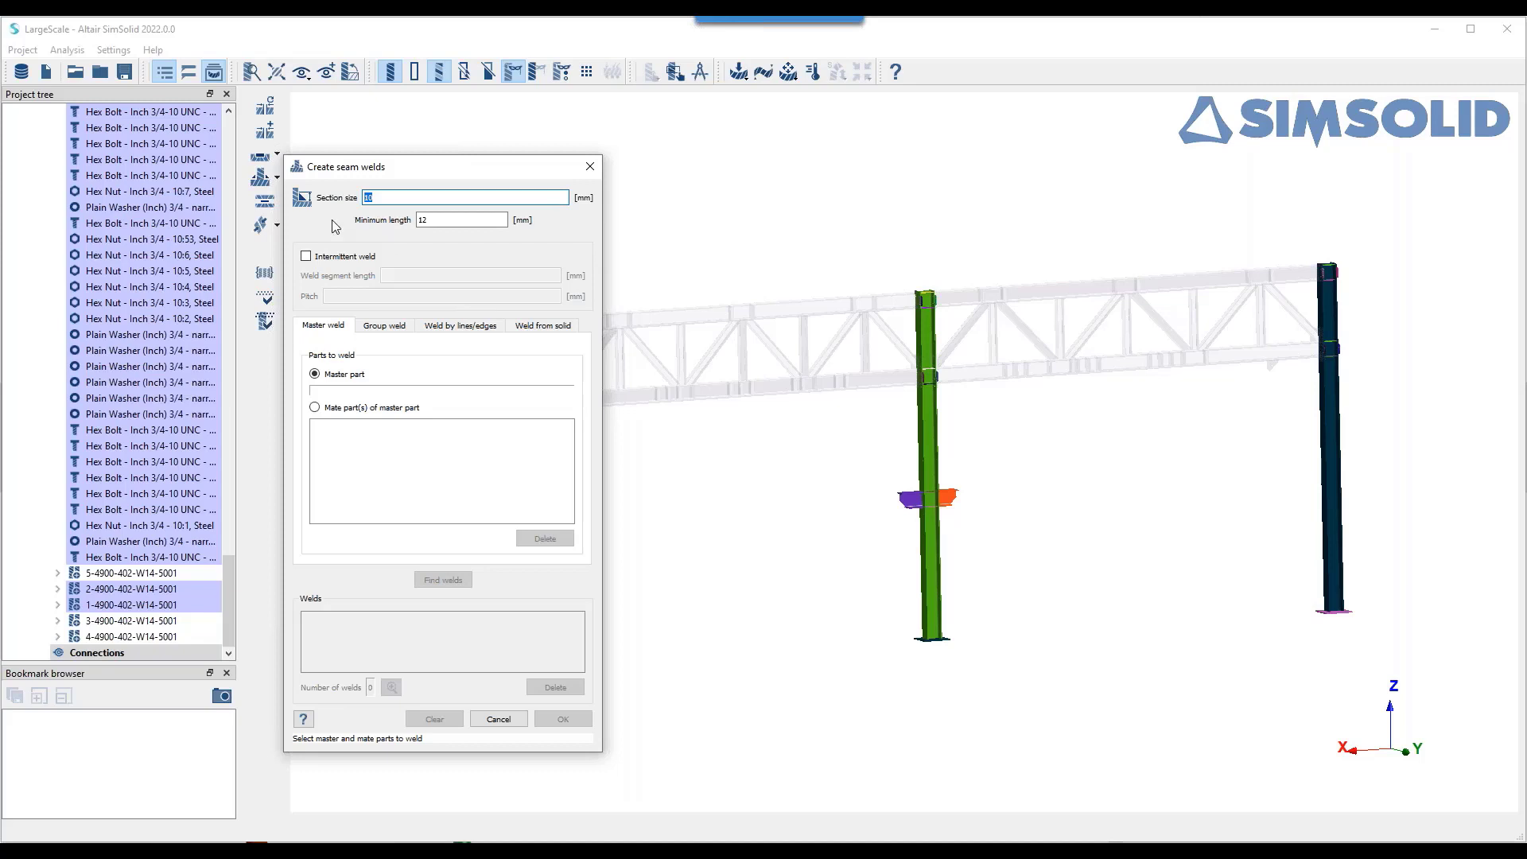
click(385, 326)
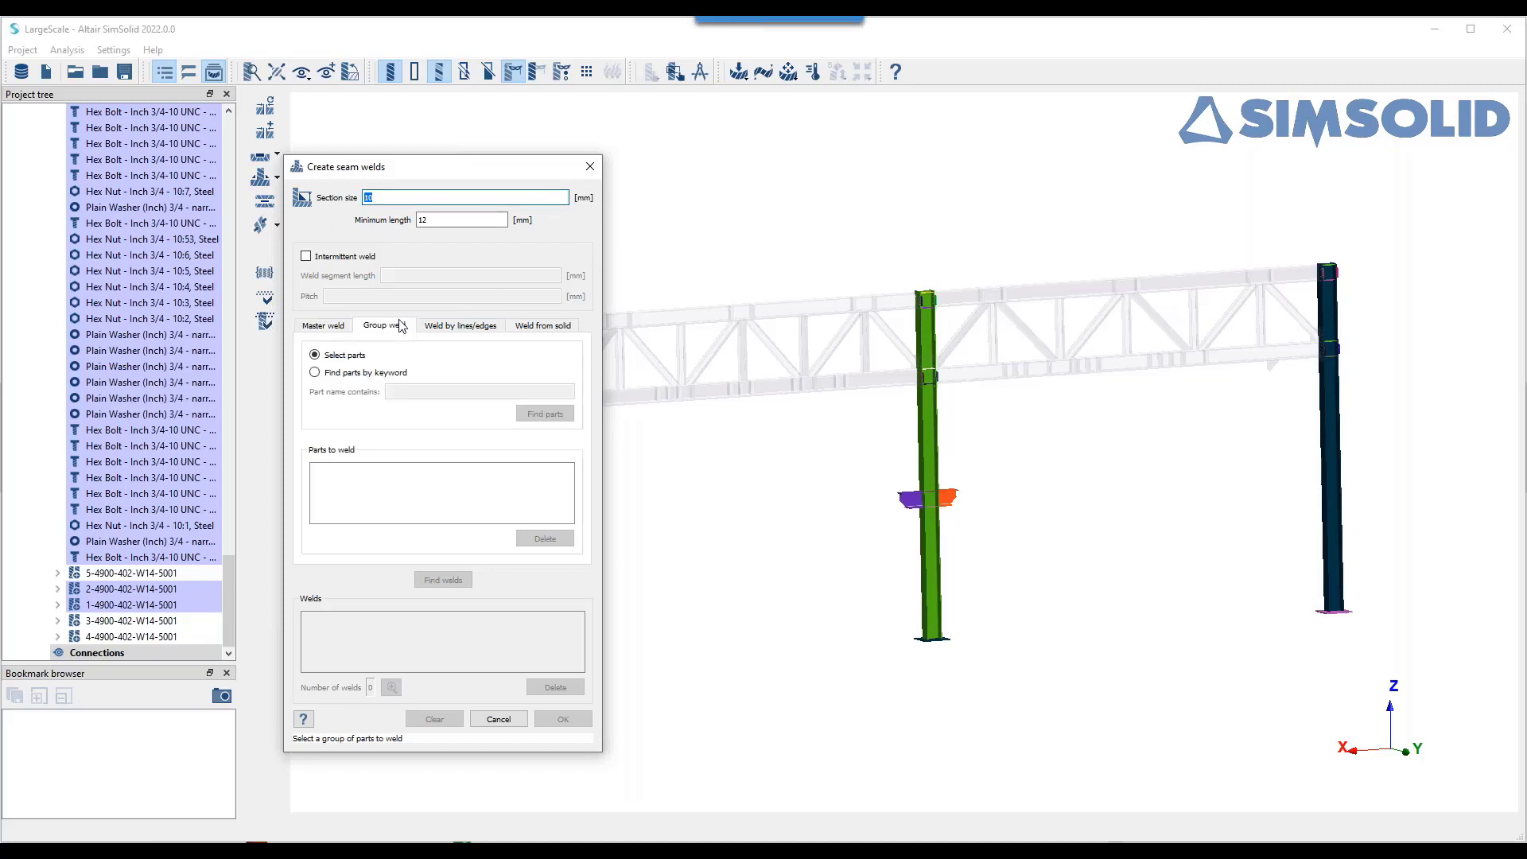
scroll(802, 482, down, 3)
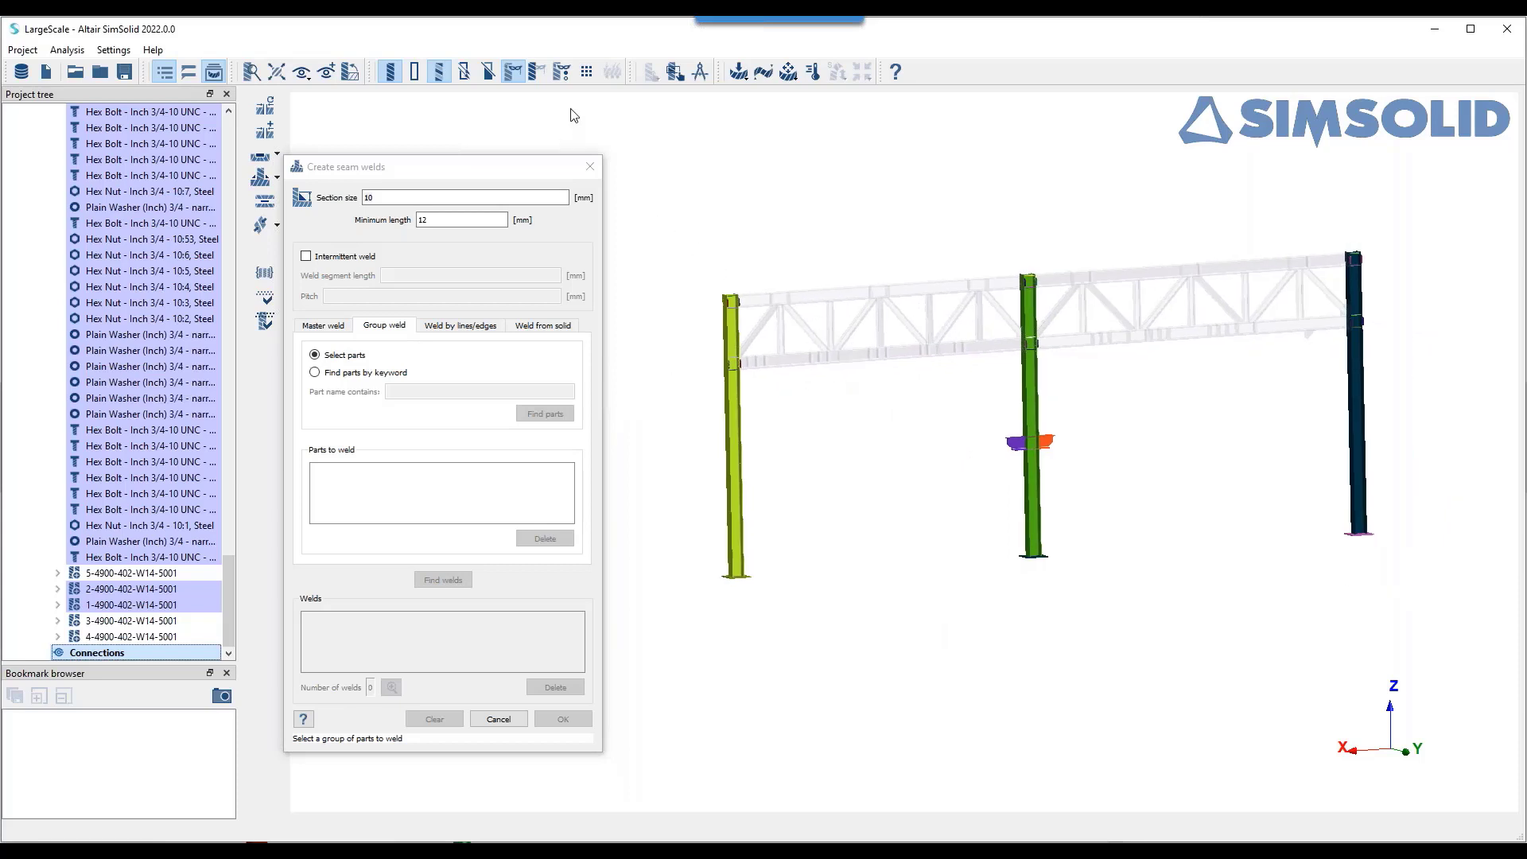
drag(683, 202, 1436, 604)
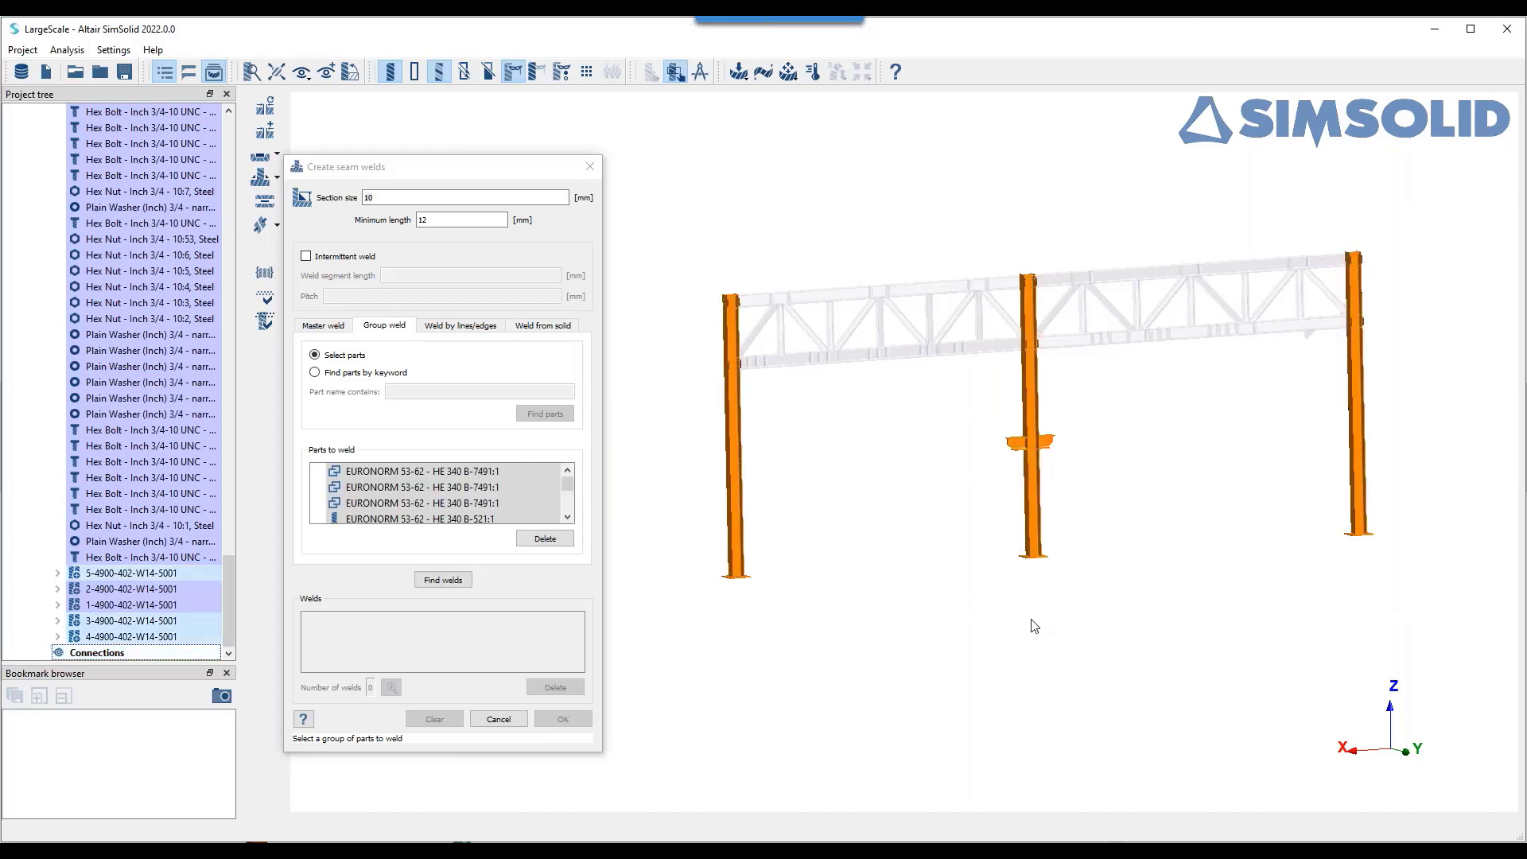
click(443, 580)
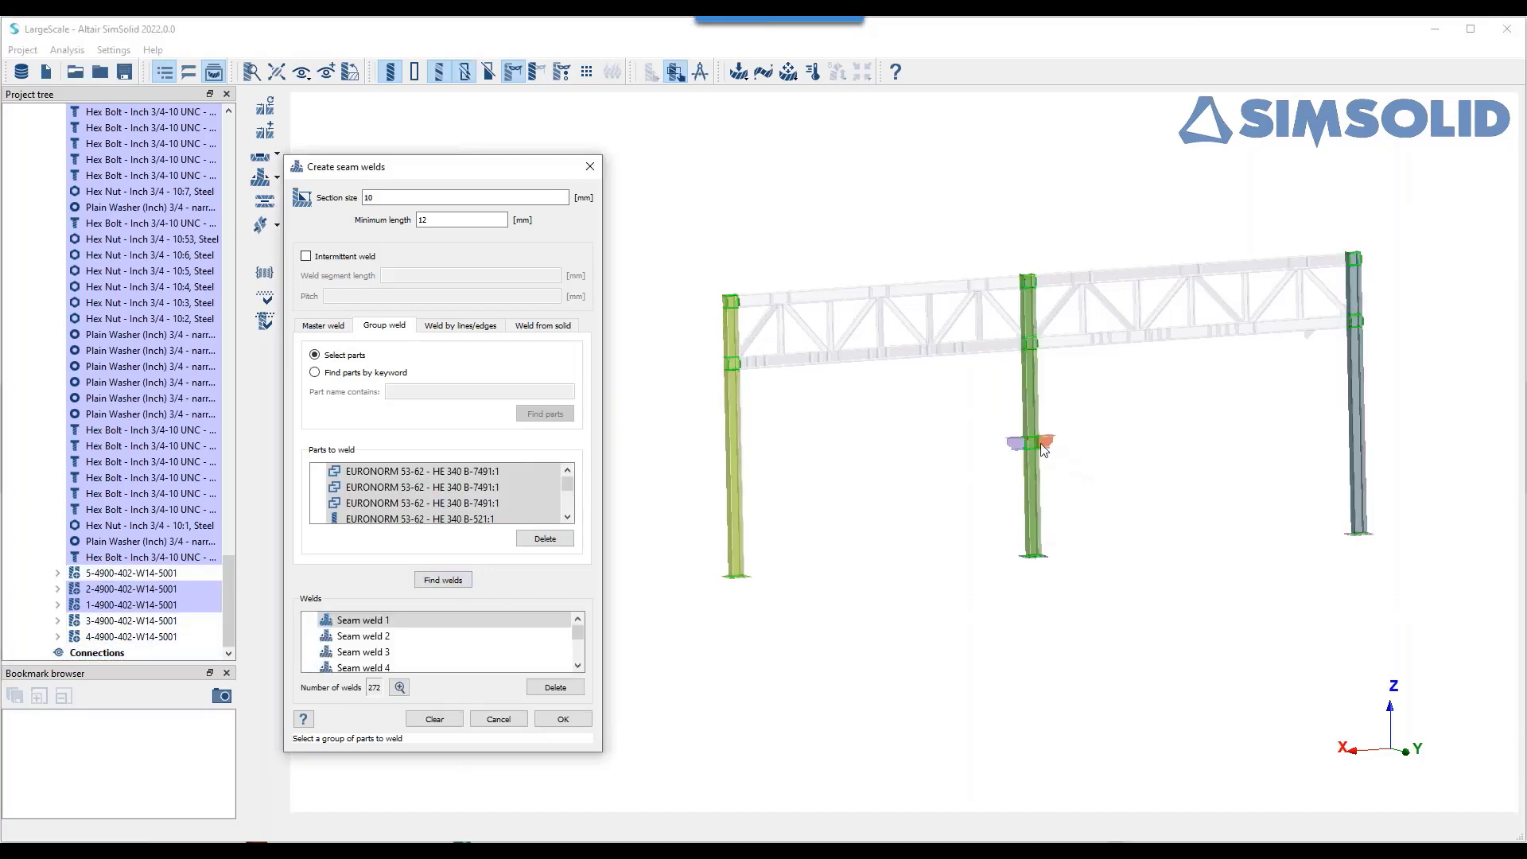
- Find the column welds again with a 25 mm minimum length, create them and examine the welds around the middle column's brackets
scroll(1044, 450, up, 3)
scroll(1033, 447, up, 8)
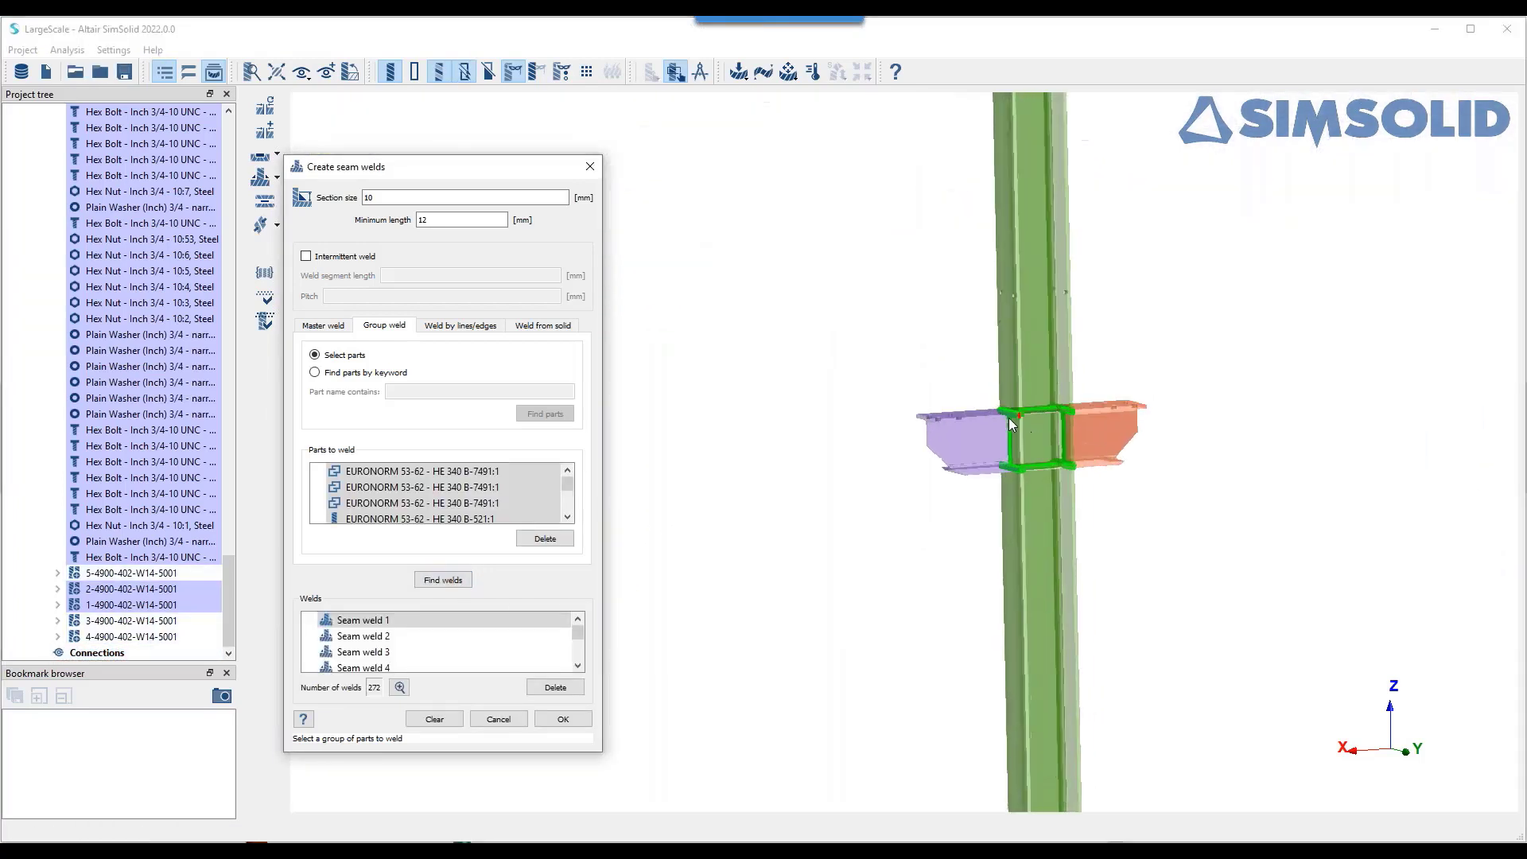
scroll(1058, 376, up, 5)
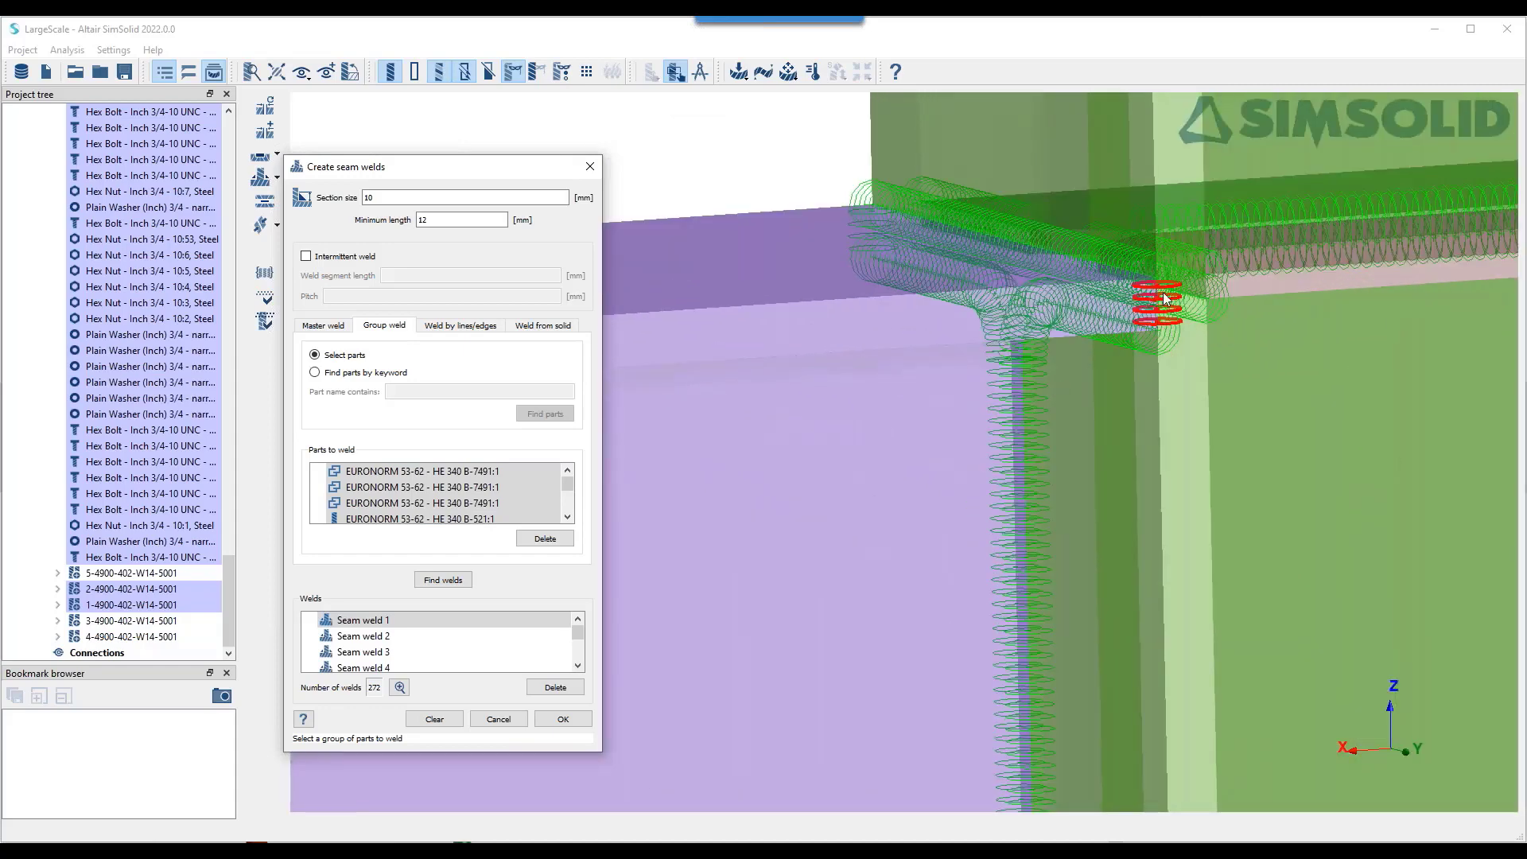
double_click(423, 220)
click(443, 580)
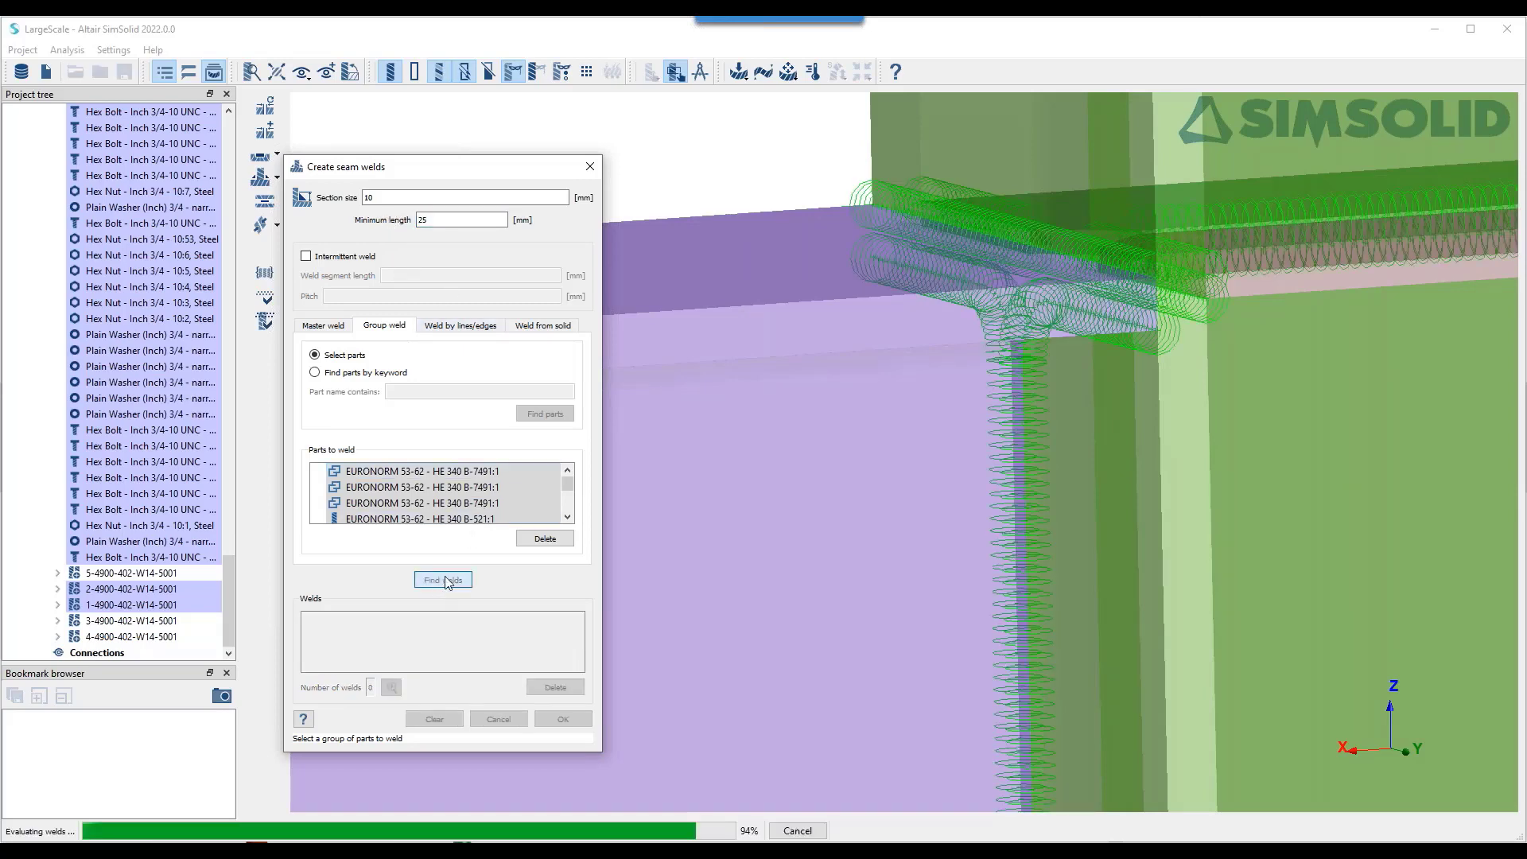
click(563, 719)
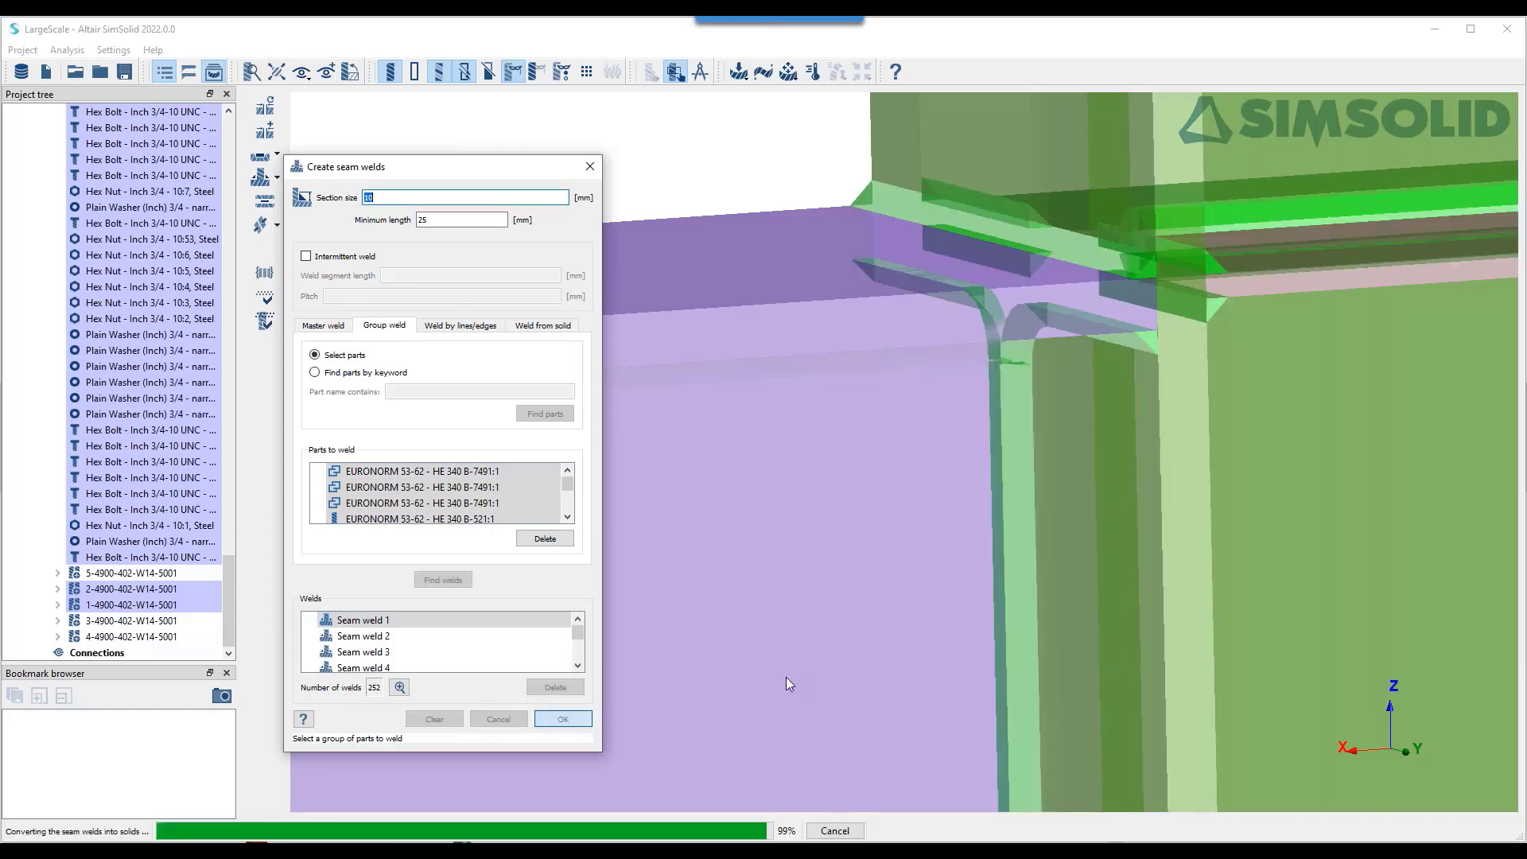
scroll(1182, 380, down, 2)
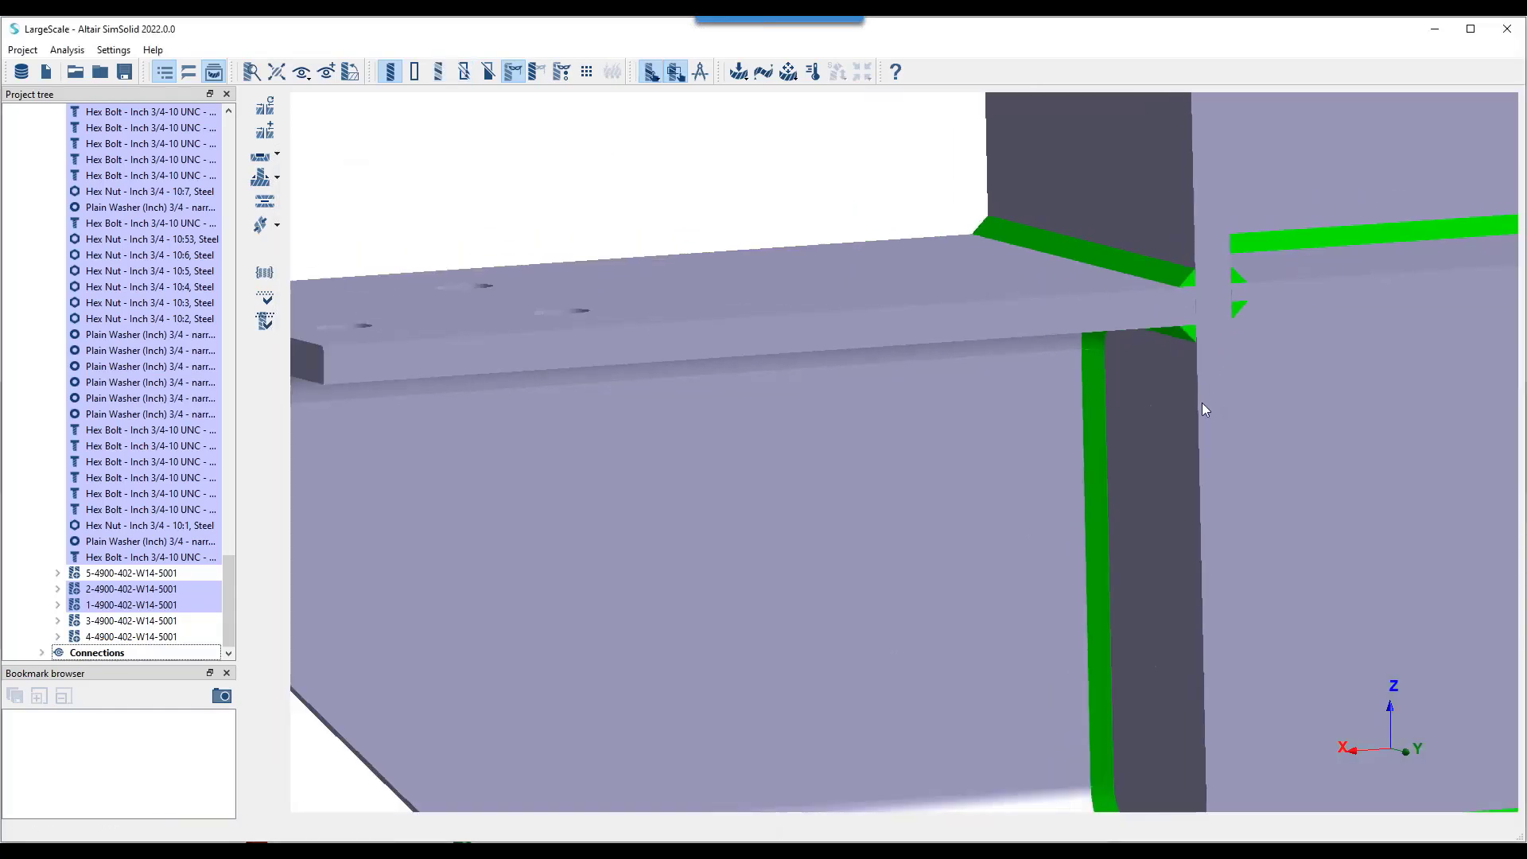
scroll(1205, 409, down, 3)
drag(1205, 409, 977, 452)
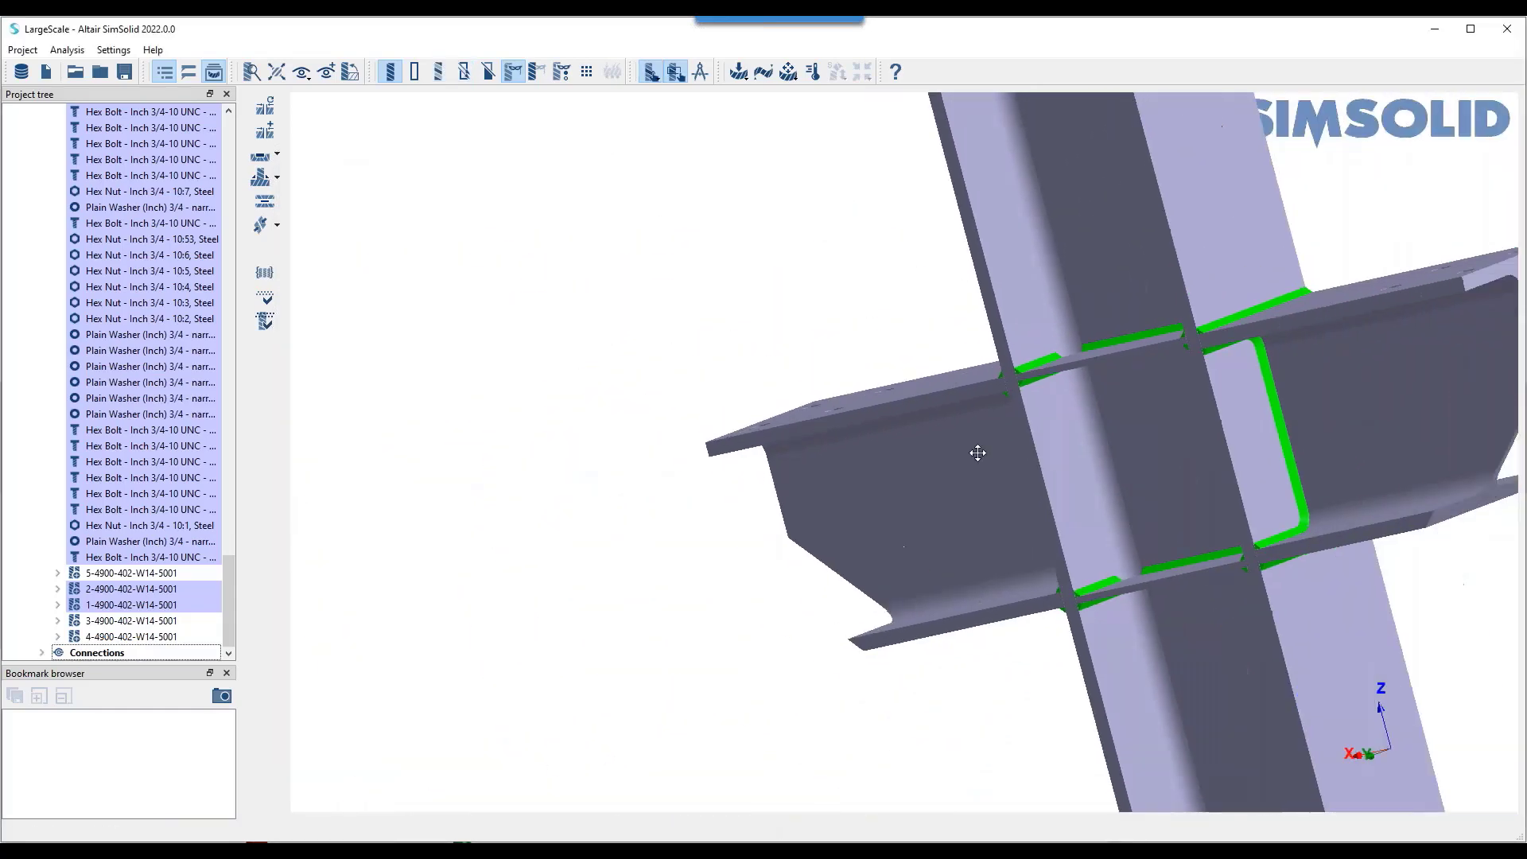
right_drag(977, 453, 684, 429)
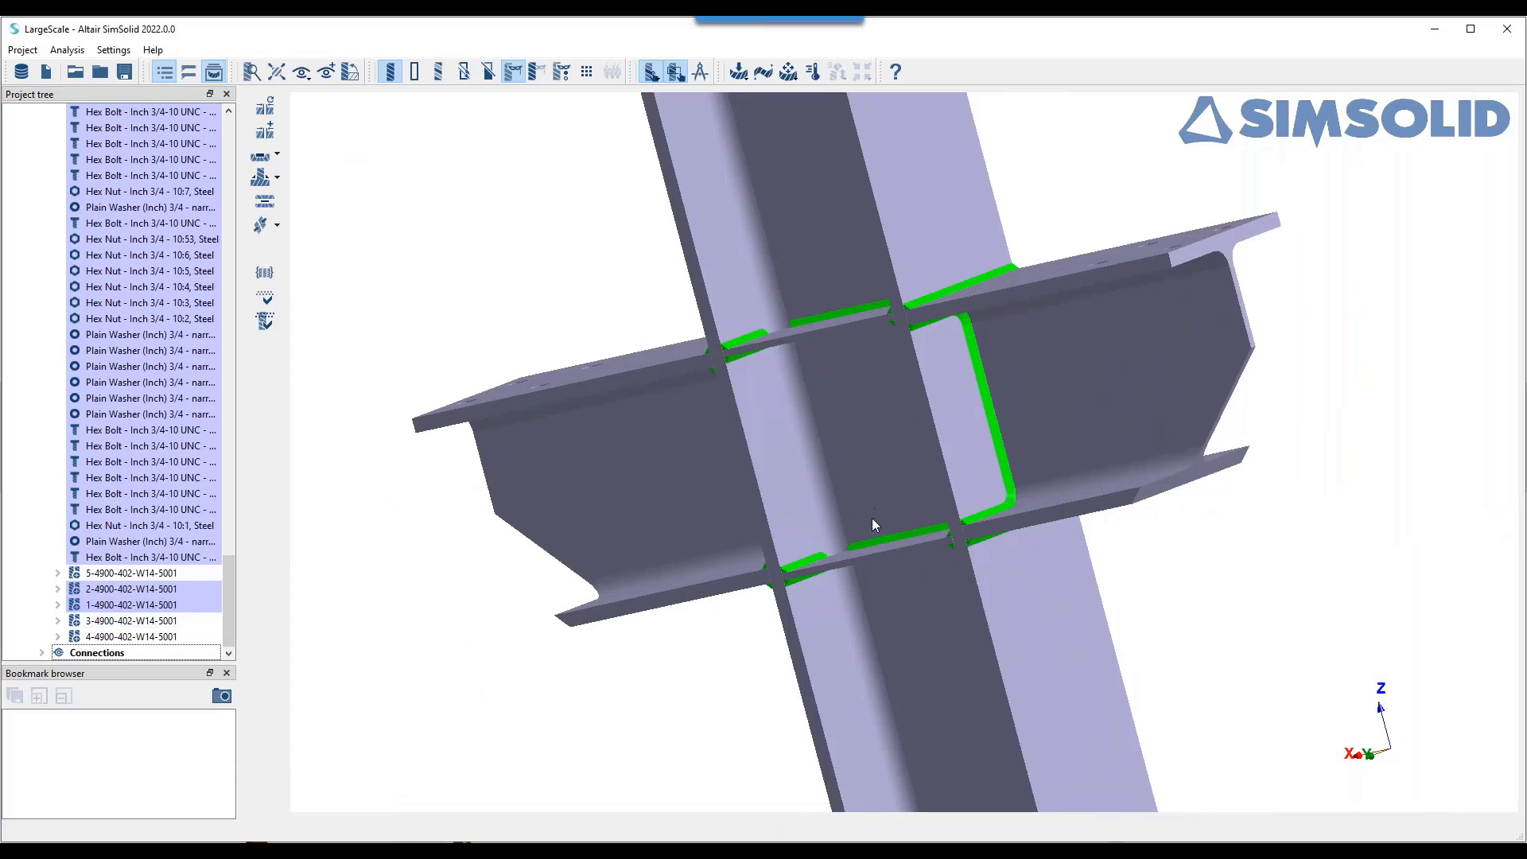
scroll(1004, 485, down, 10)
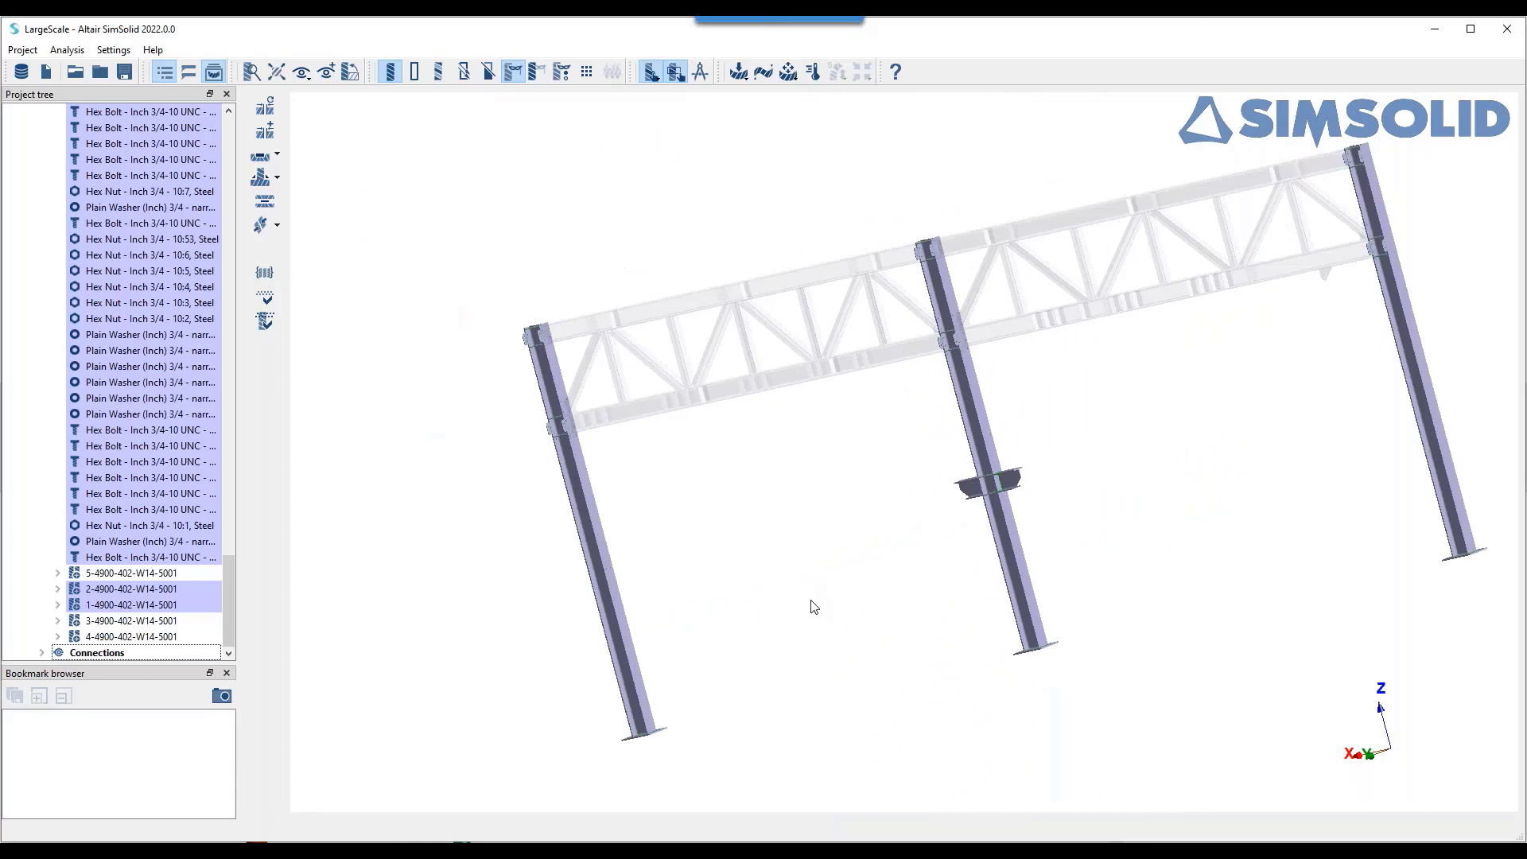
- Invert the display so the trusses are solid and the three columns are transparent
key(ctrl+i)
drag(1016, 505, 1108, 517)
drag(1222, 563, 1064, 591)
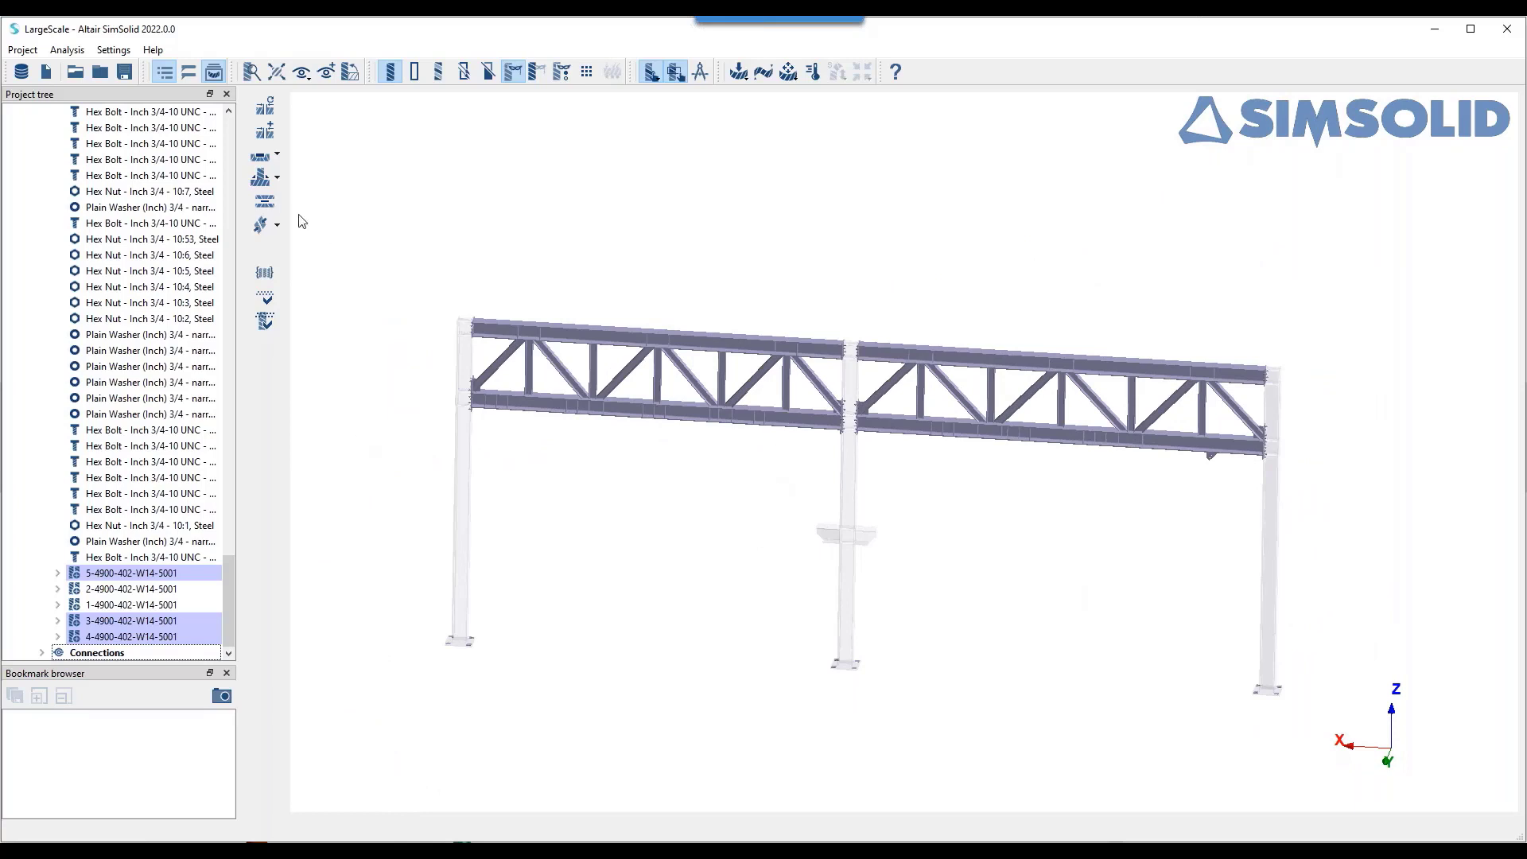
- Find and create group seam welds on all truss parts with a 10 mm section size and 25 mm minimum length
click(278, 178)
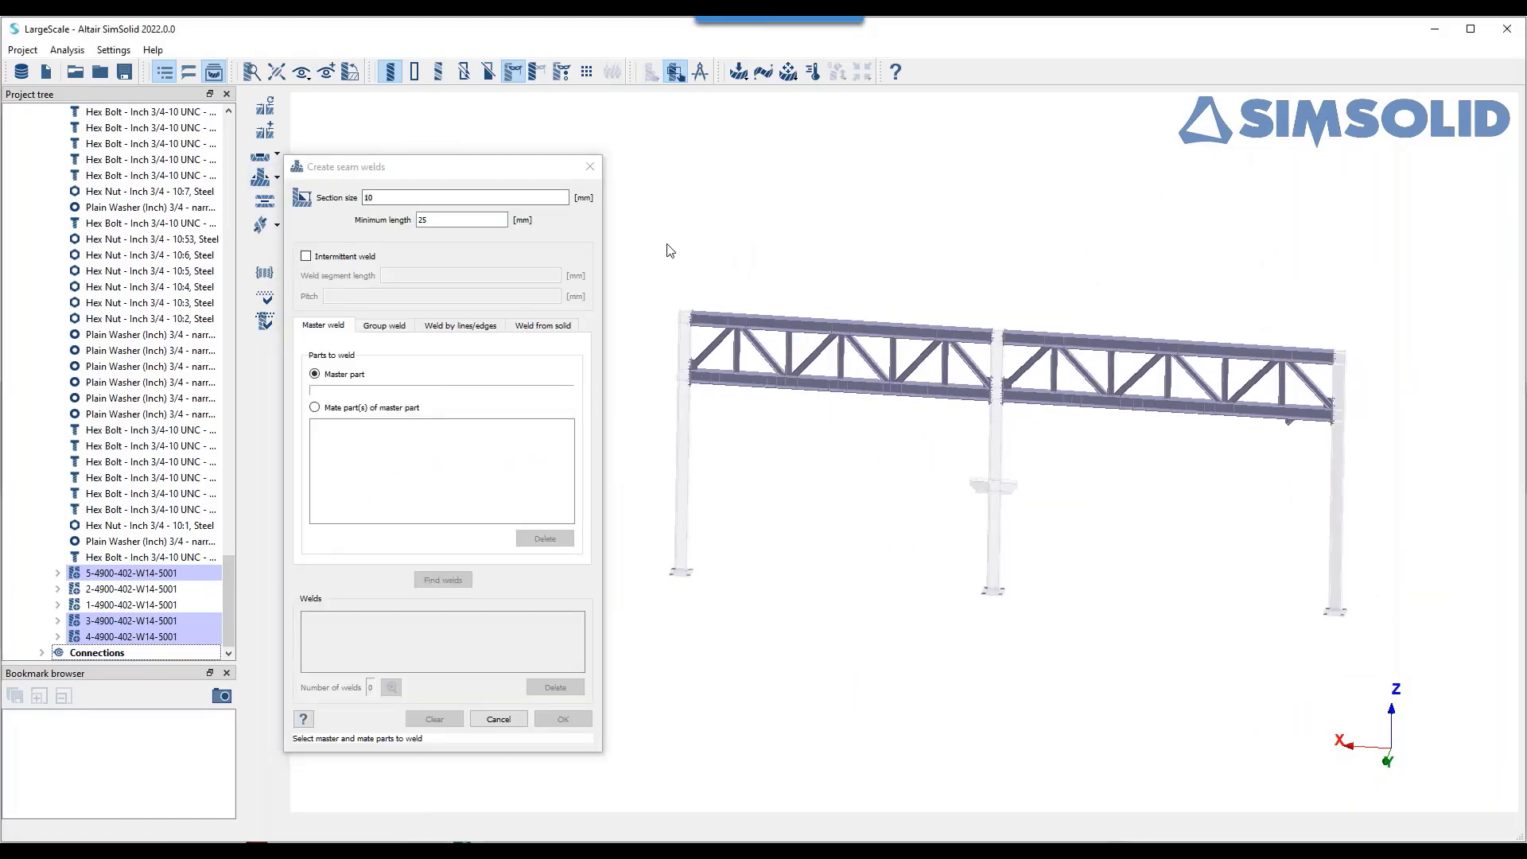
click(385, 327)
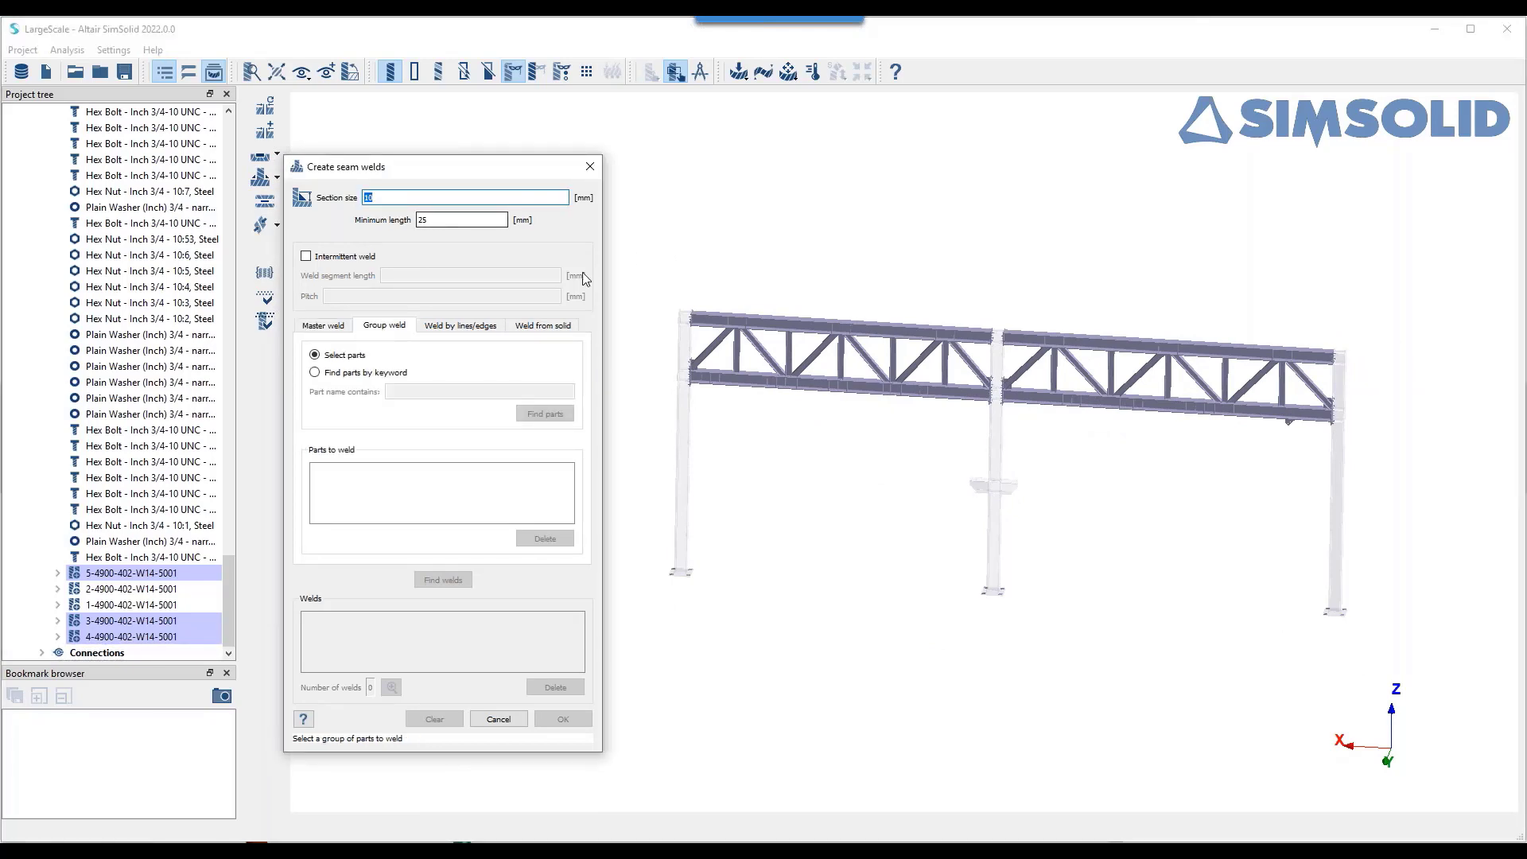
drag(641, 272, 1435, 520)
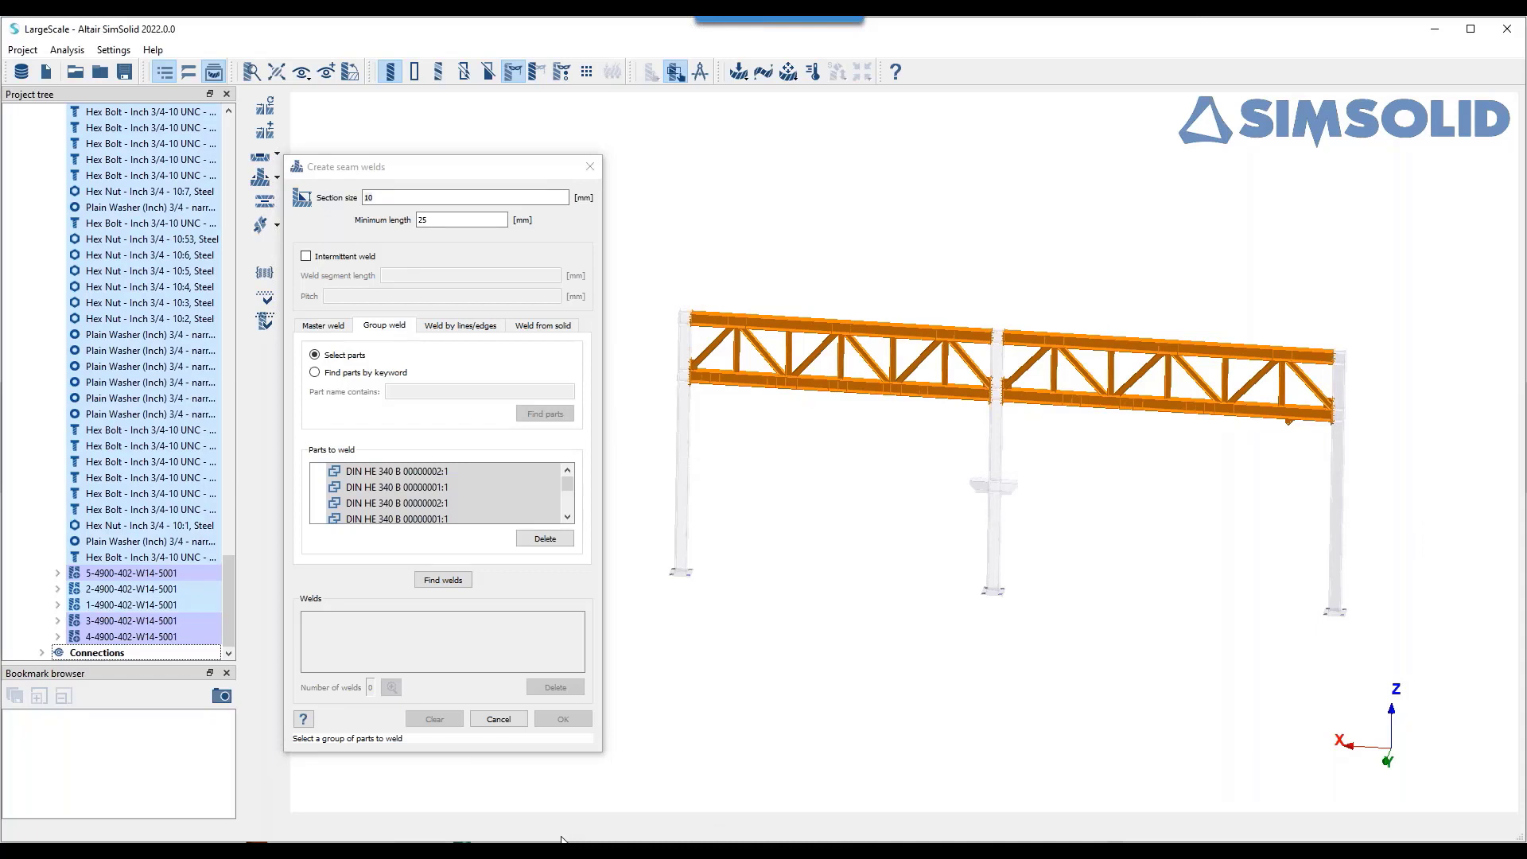
click(446, 581)
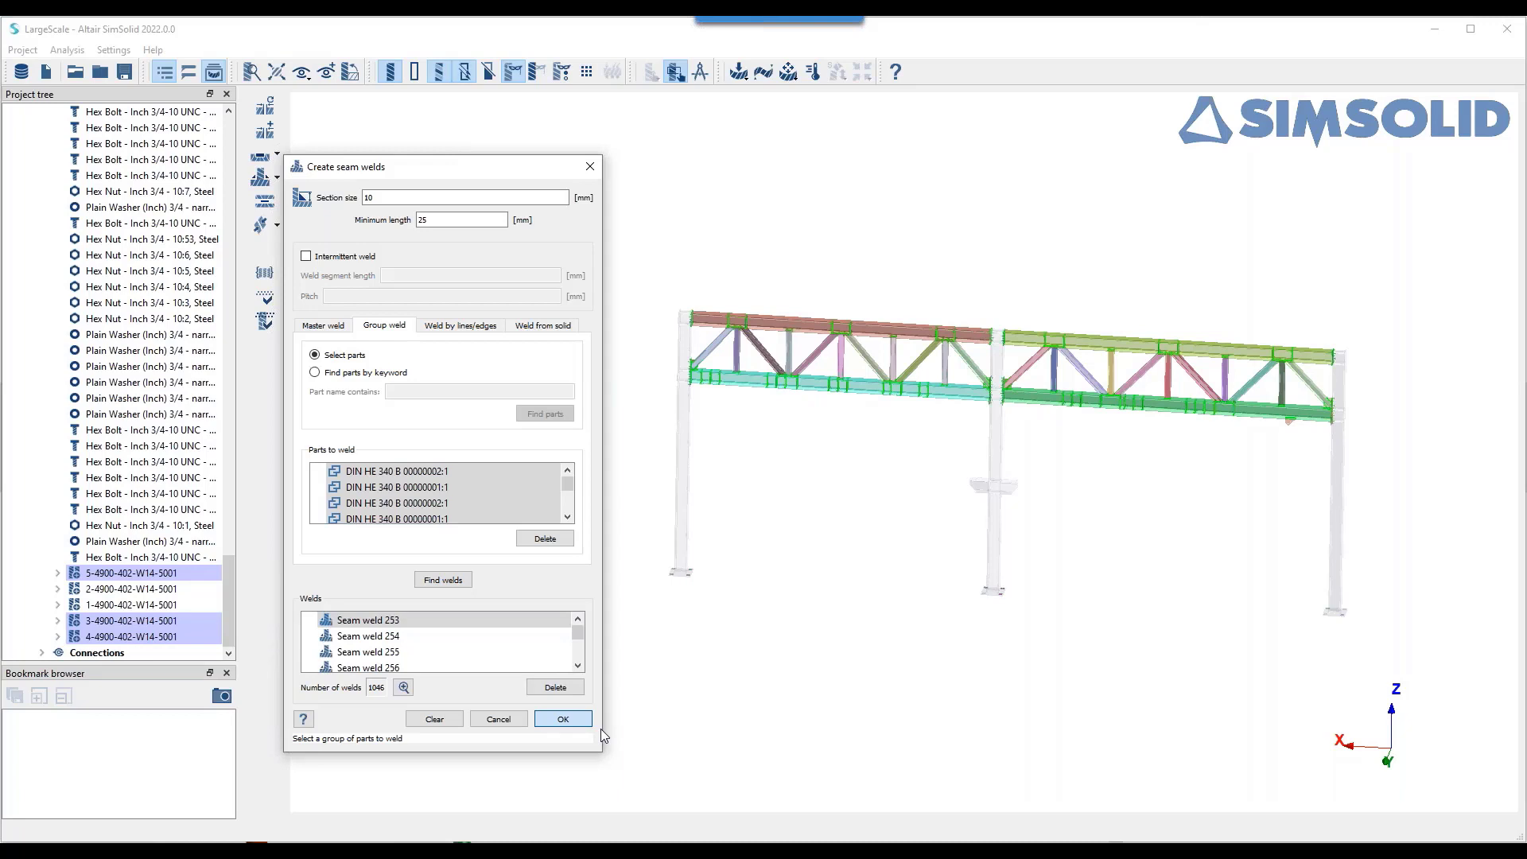
key(Return)
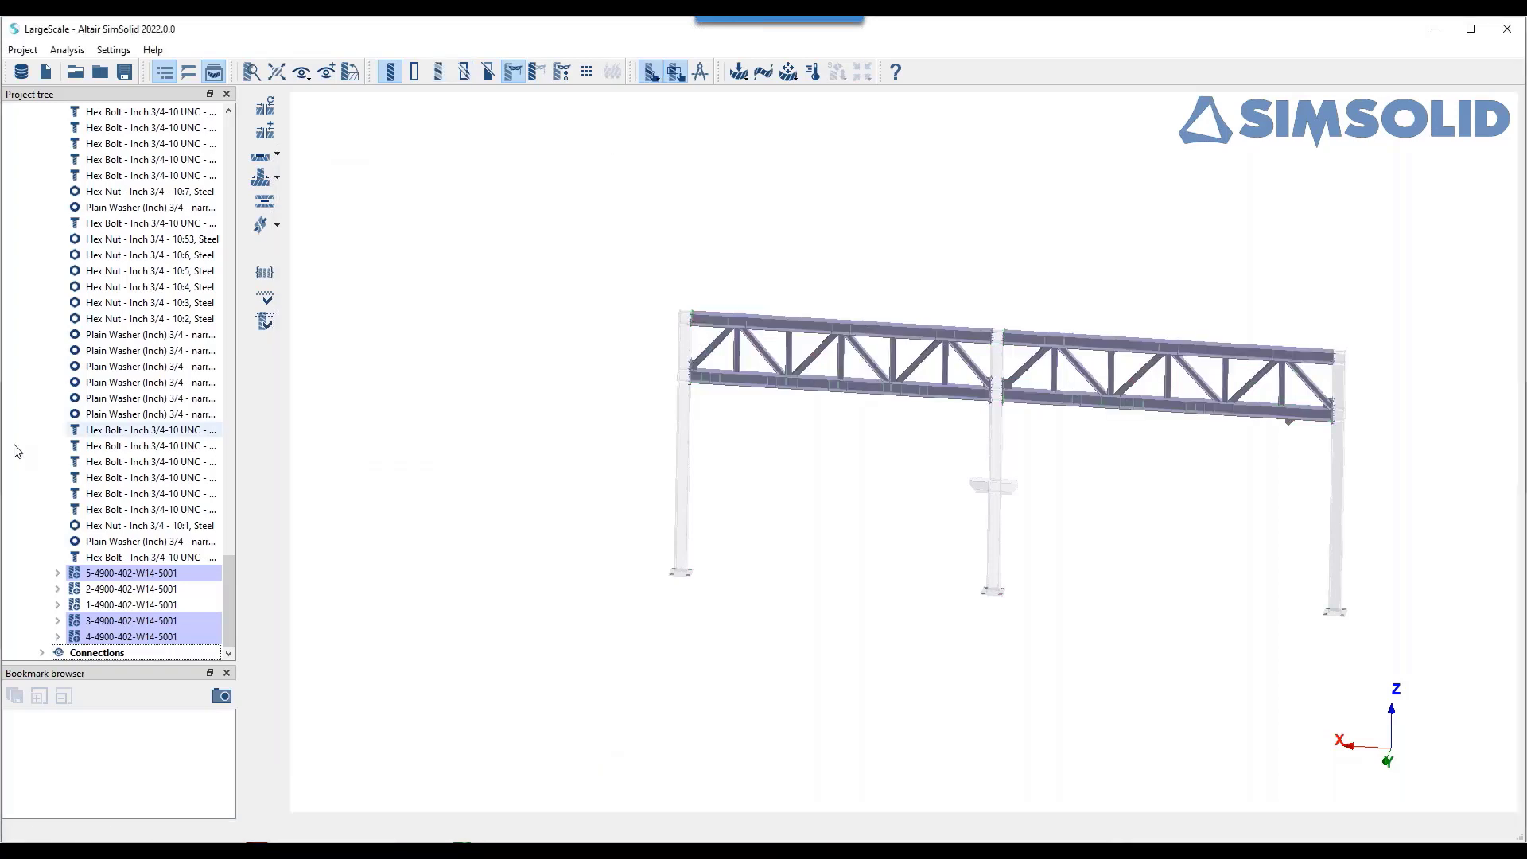
- Check the full list of seam welds under the Weldment Bolt connections, from the first weld to the last
scroll(165, 585, up, 20)
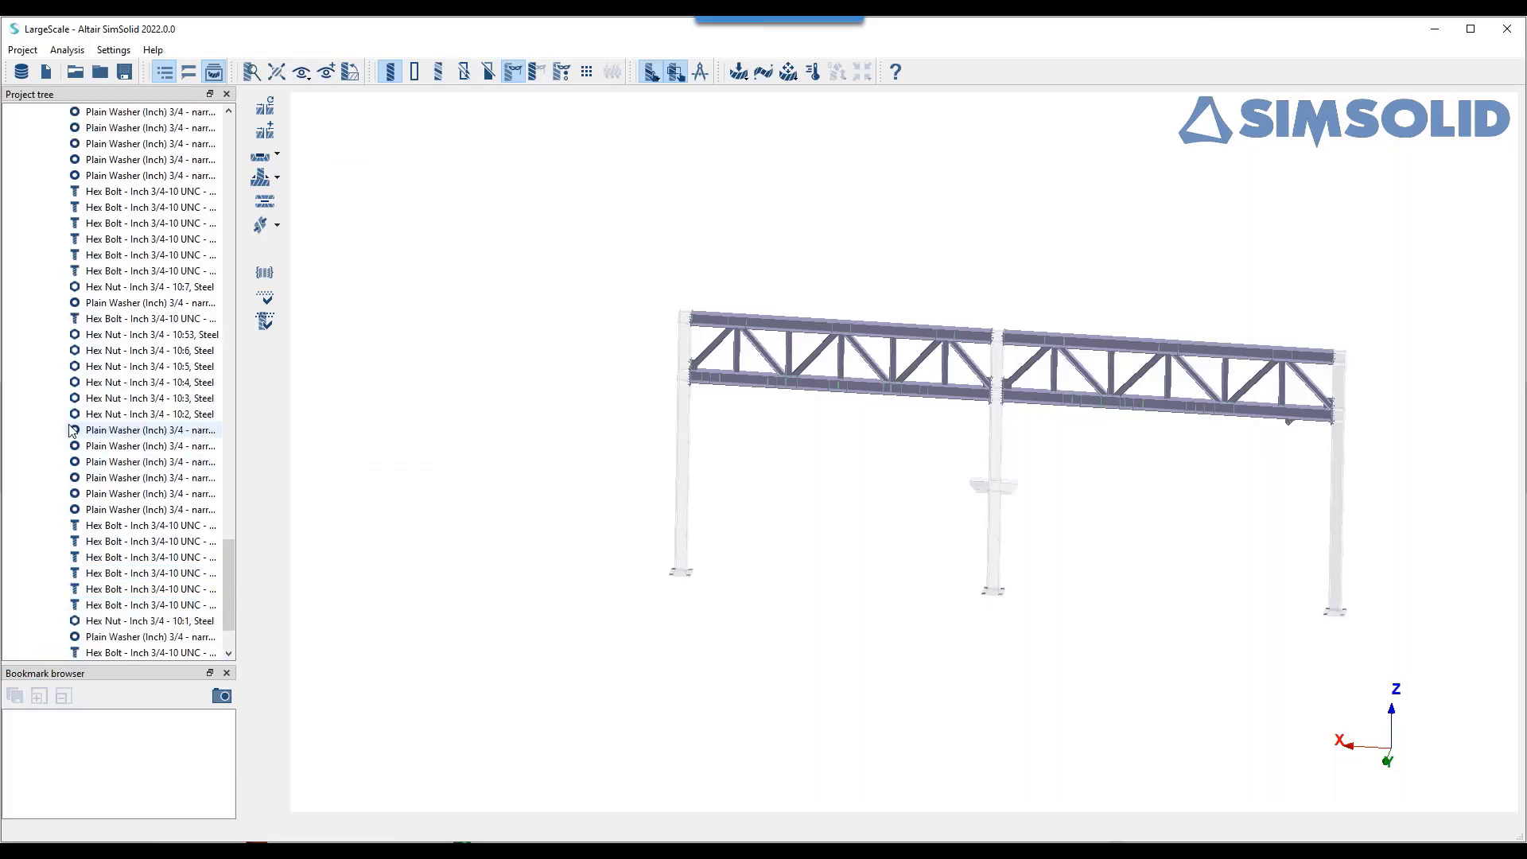
scroll(90, 253, up, 10)
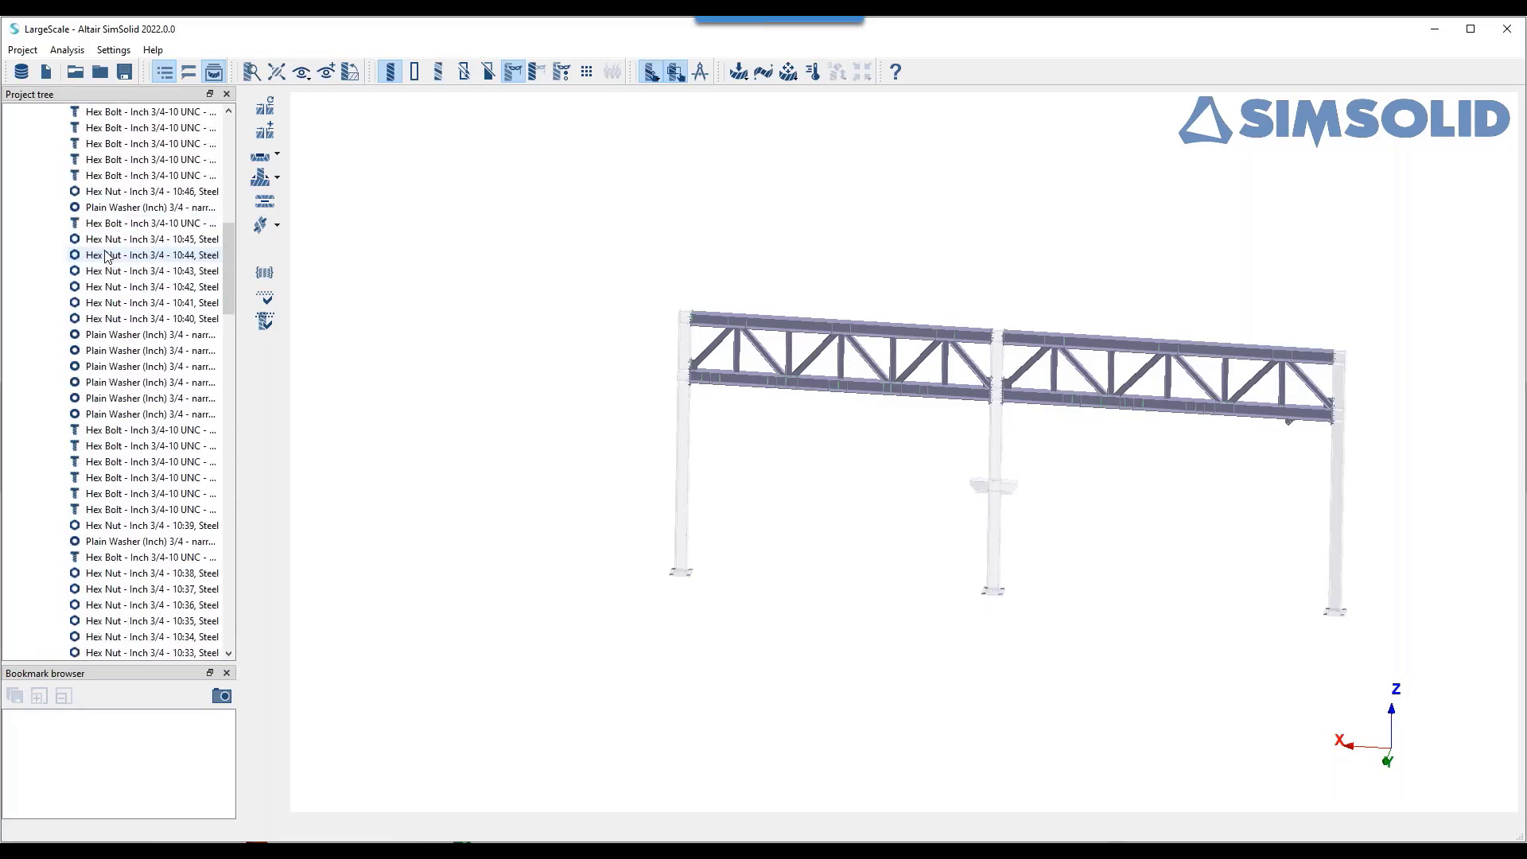
click(42, 335)
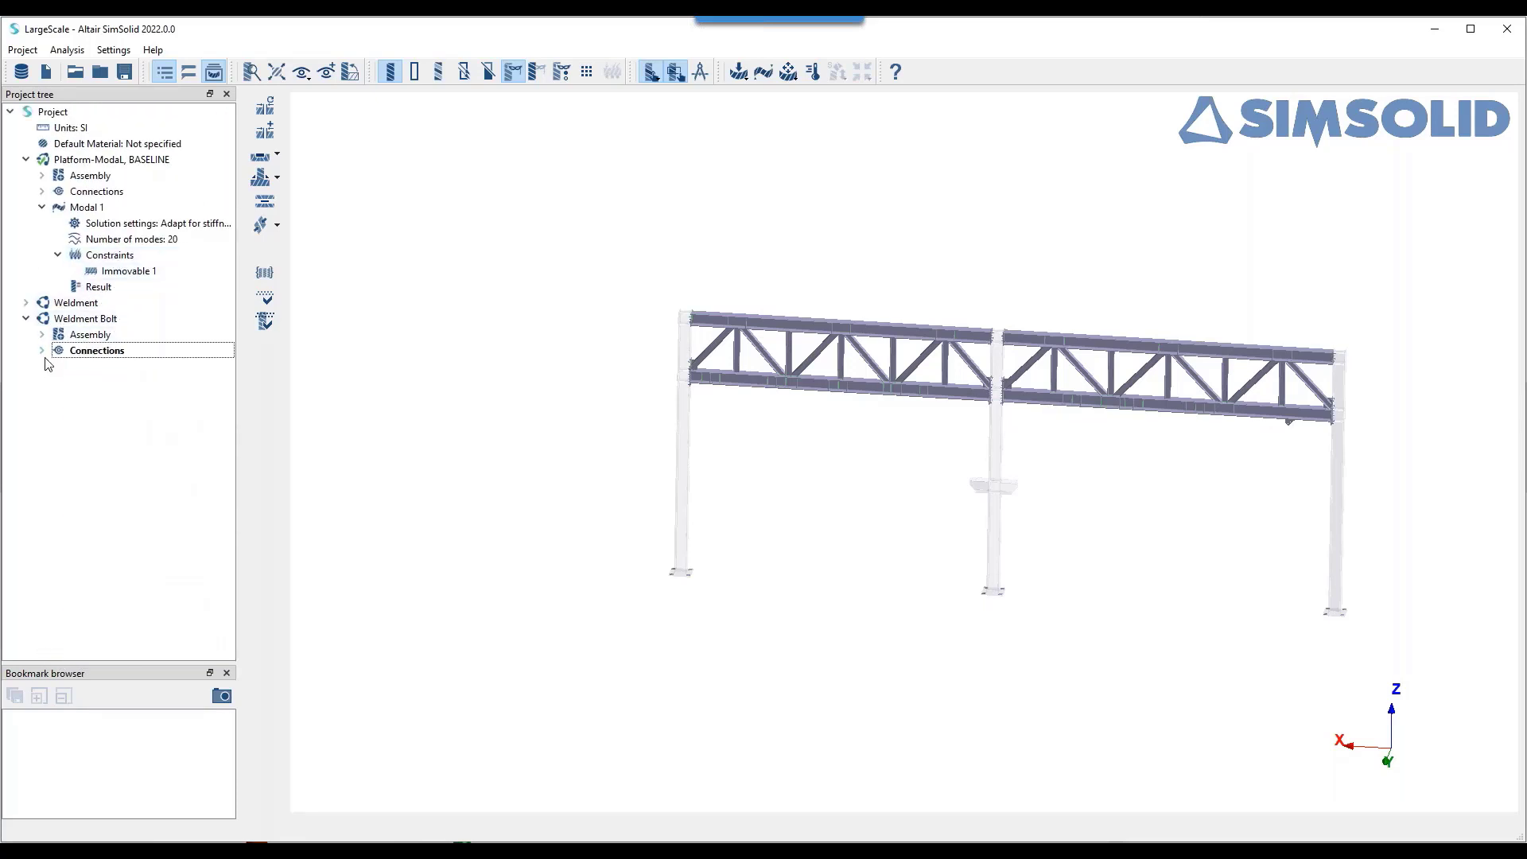
click(42, 350)
click(57, 366)
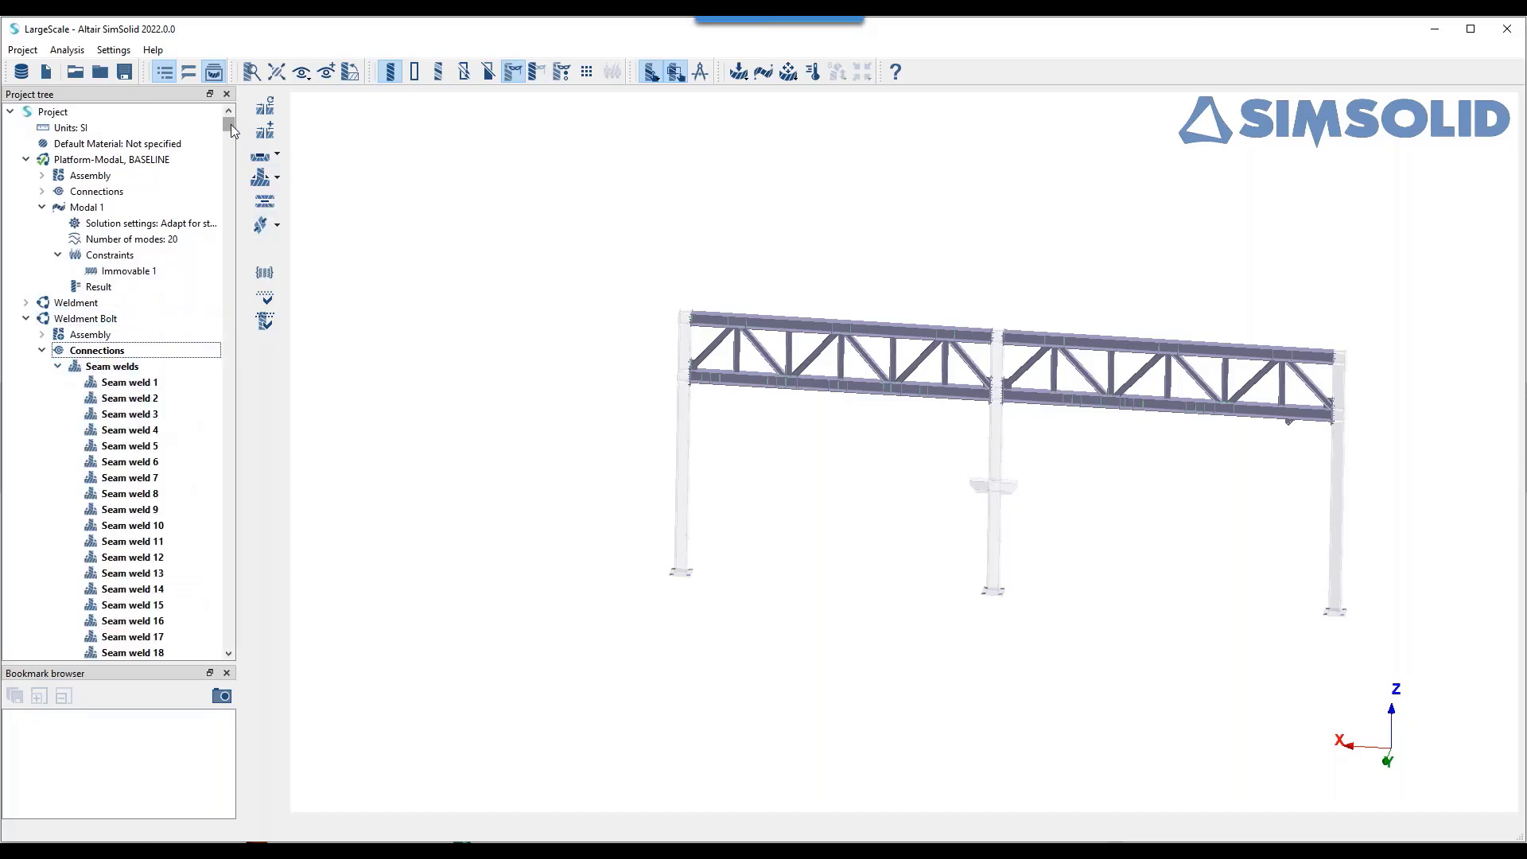
drag(231, 124, 246, 668)
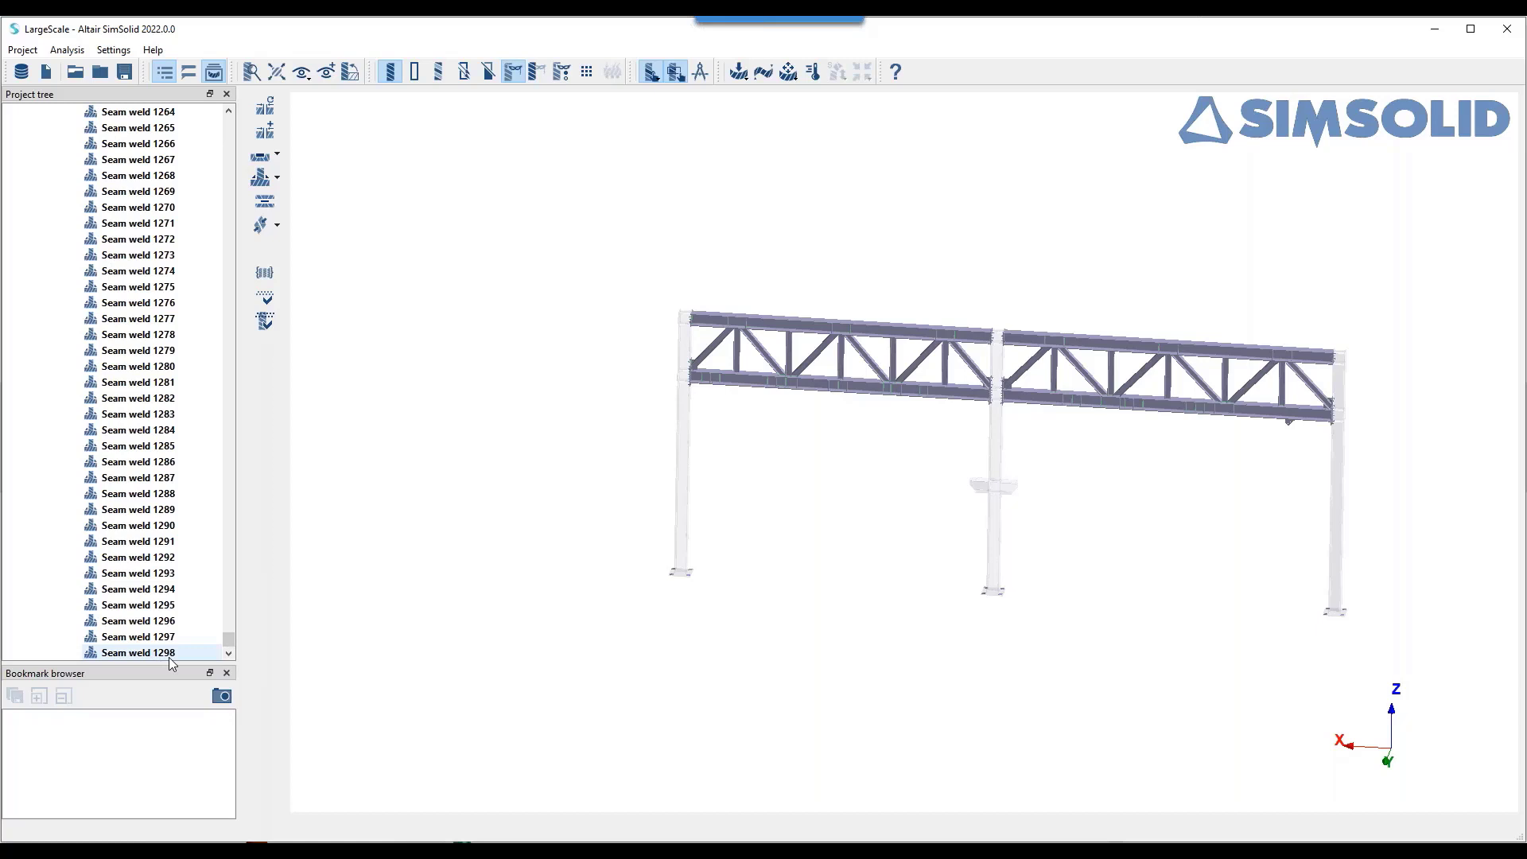
drag(228, 638, 228, 124)
click(41, 350)
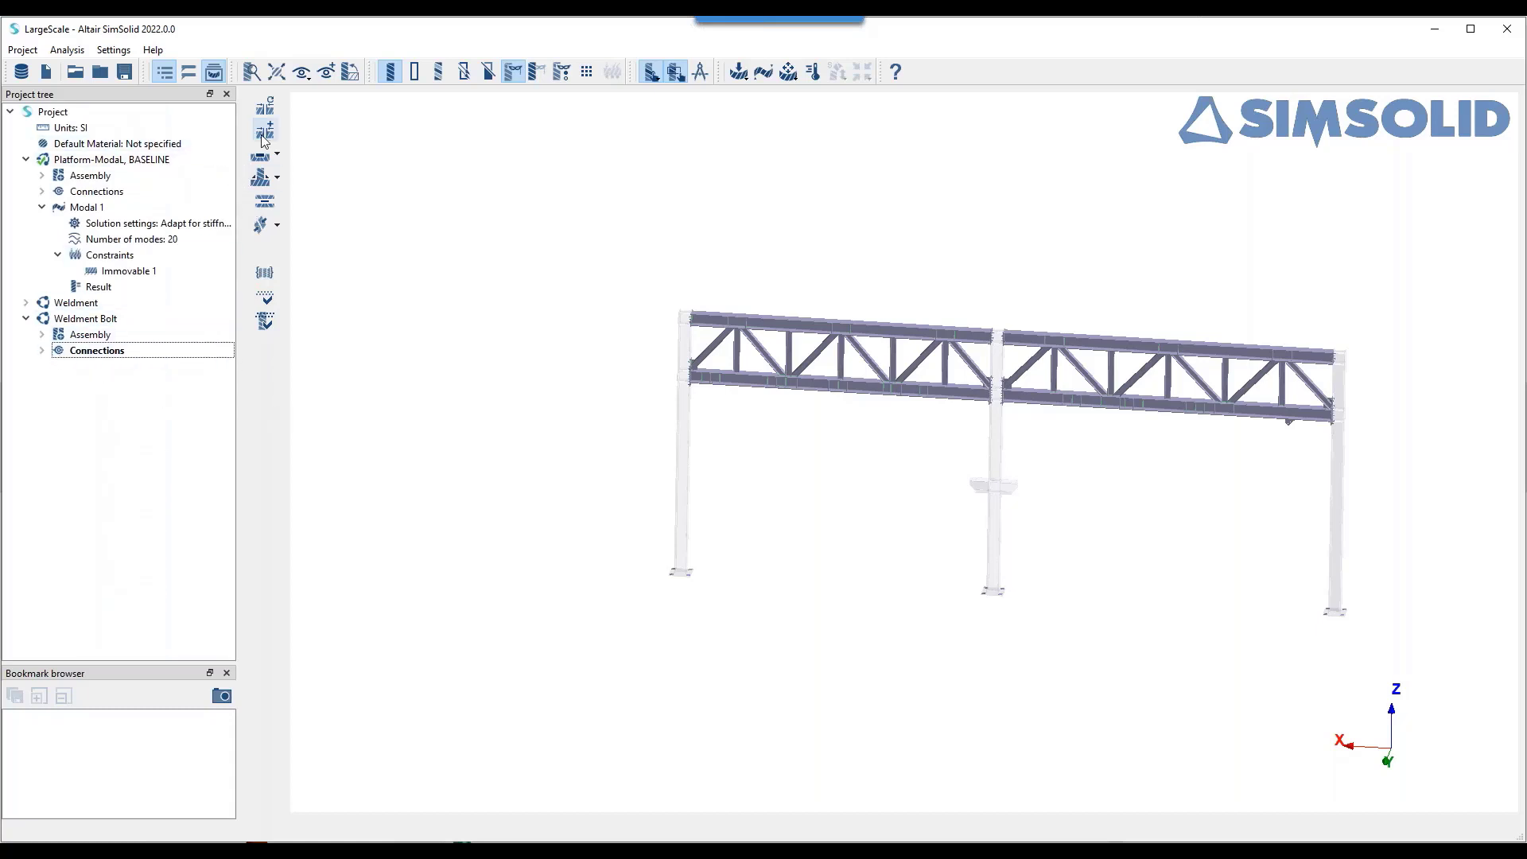
- Create automatic connections for unwelded parts only, with 1 mm gap and 1 mm penetration tolerances
click(570, 410)
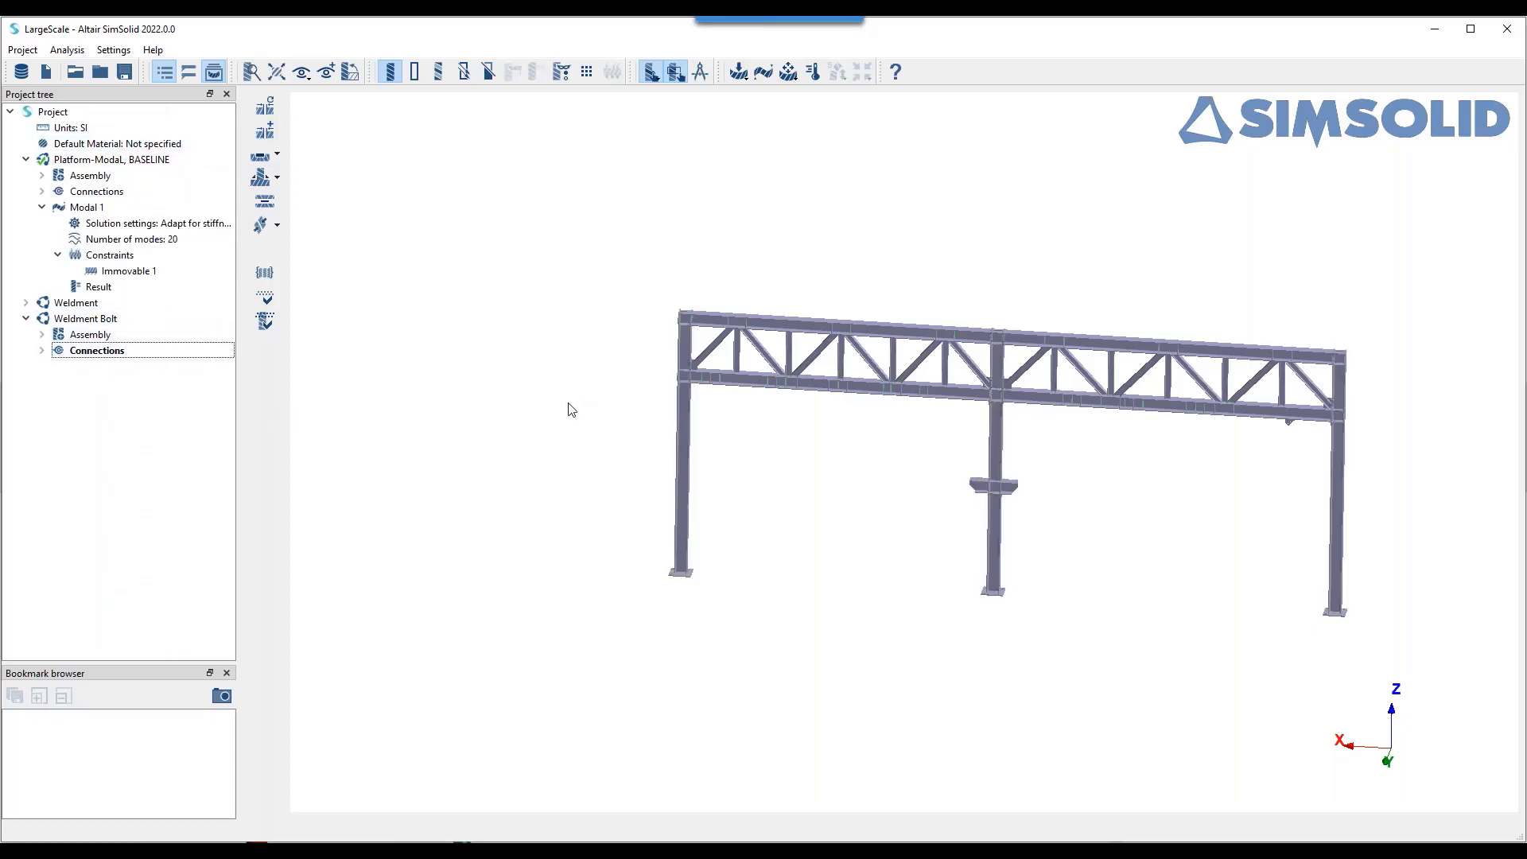
click(265, 106)
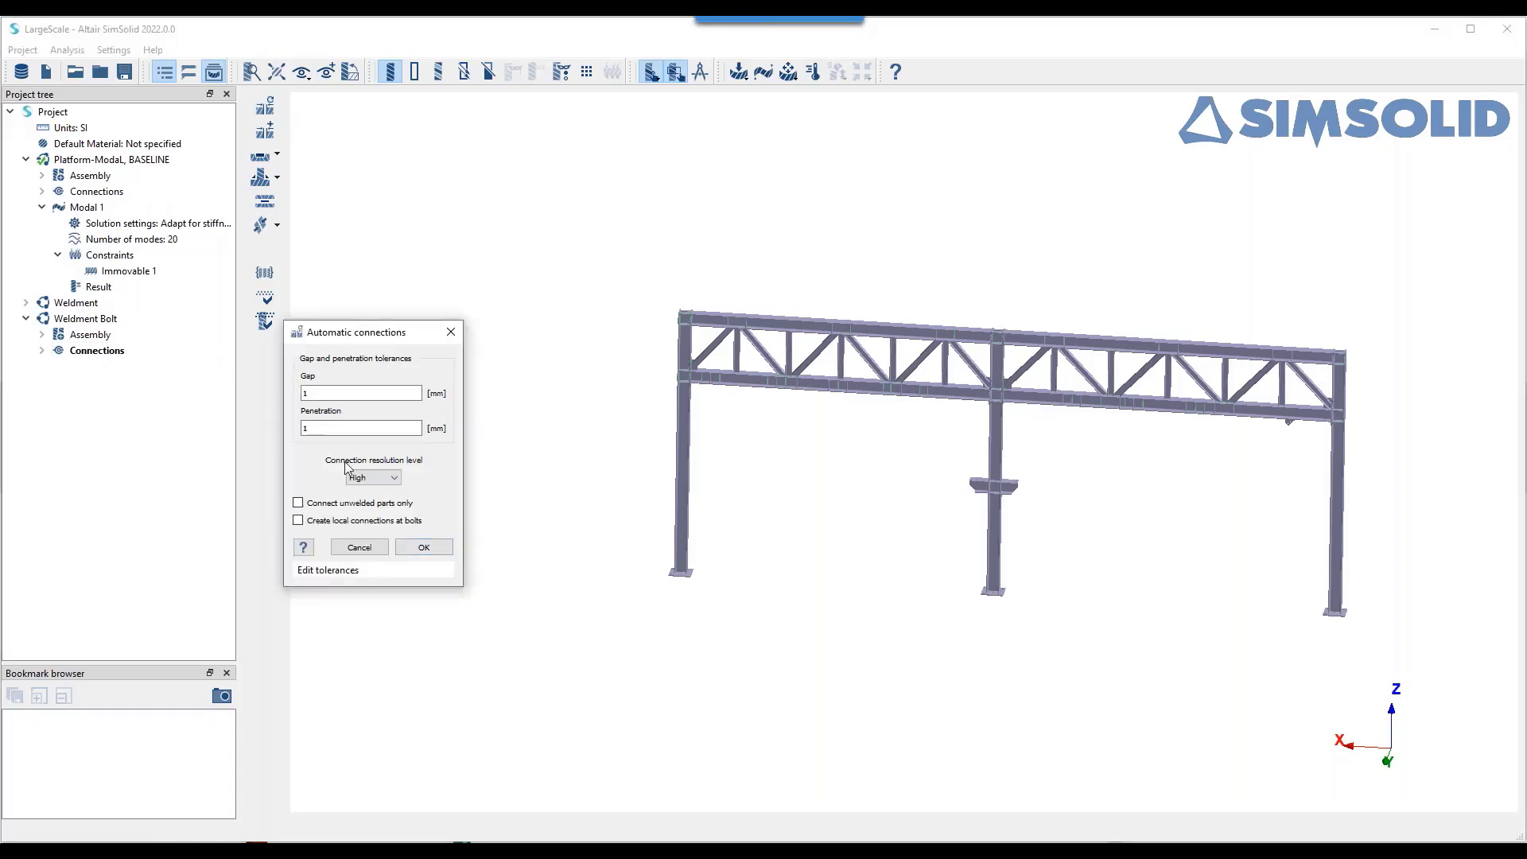
click(397, 478)
click(366, 497)
click(298, 503)
click(422, 547)
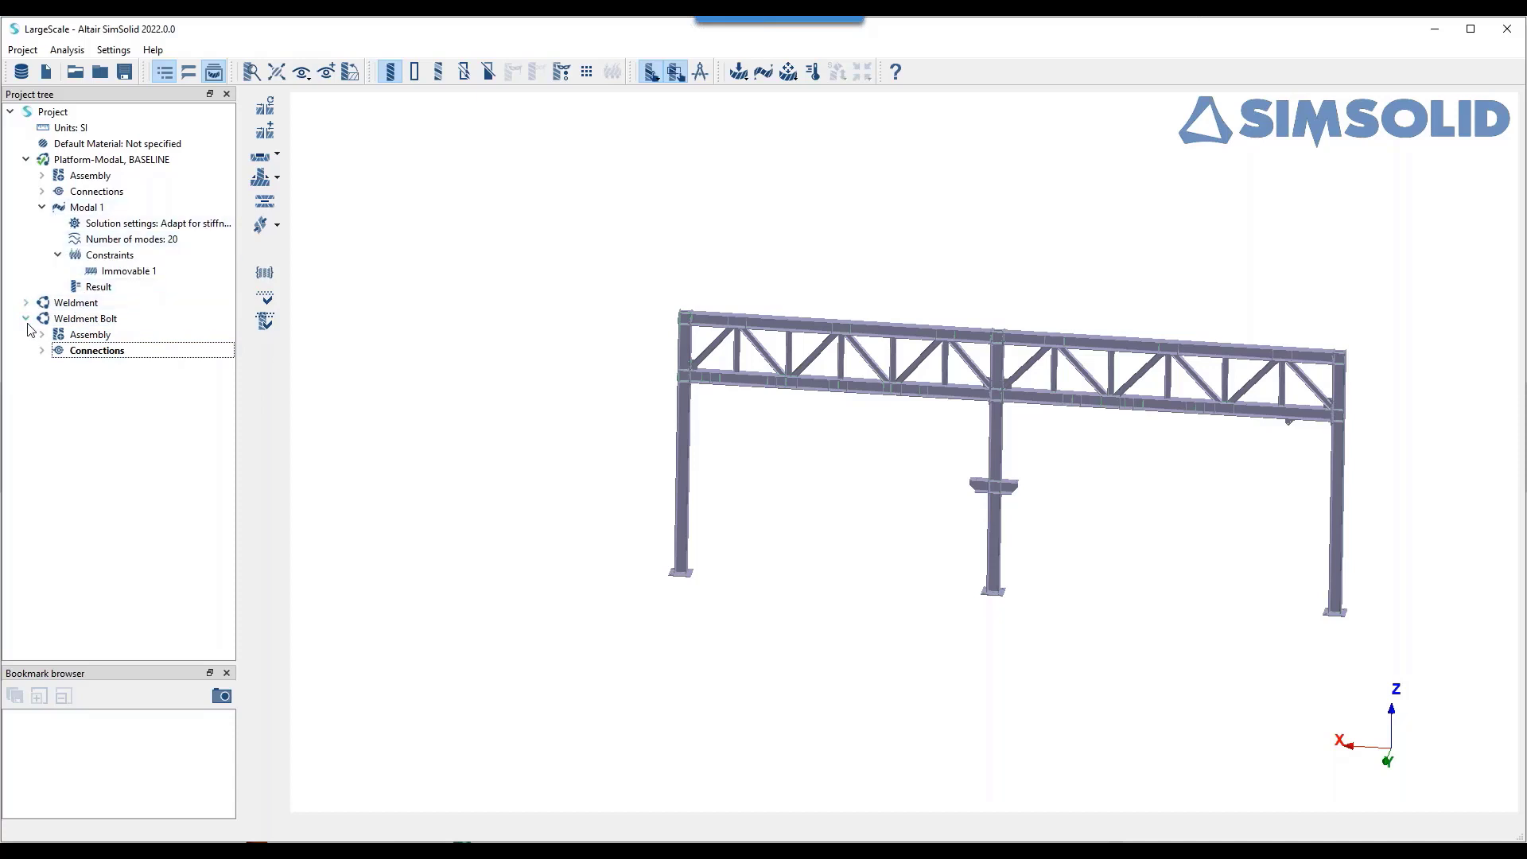
- Set the default contact condition of regular connections 337 to 340, 369, 370, 385 and 386 to Separating with friction coefficient 0.1
click(43, 353)
click(57, 367)
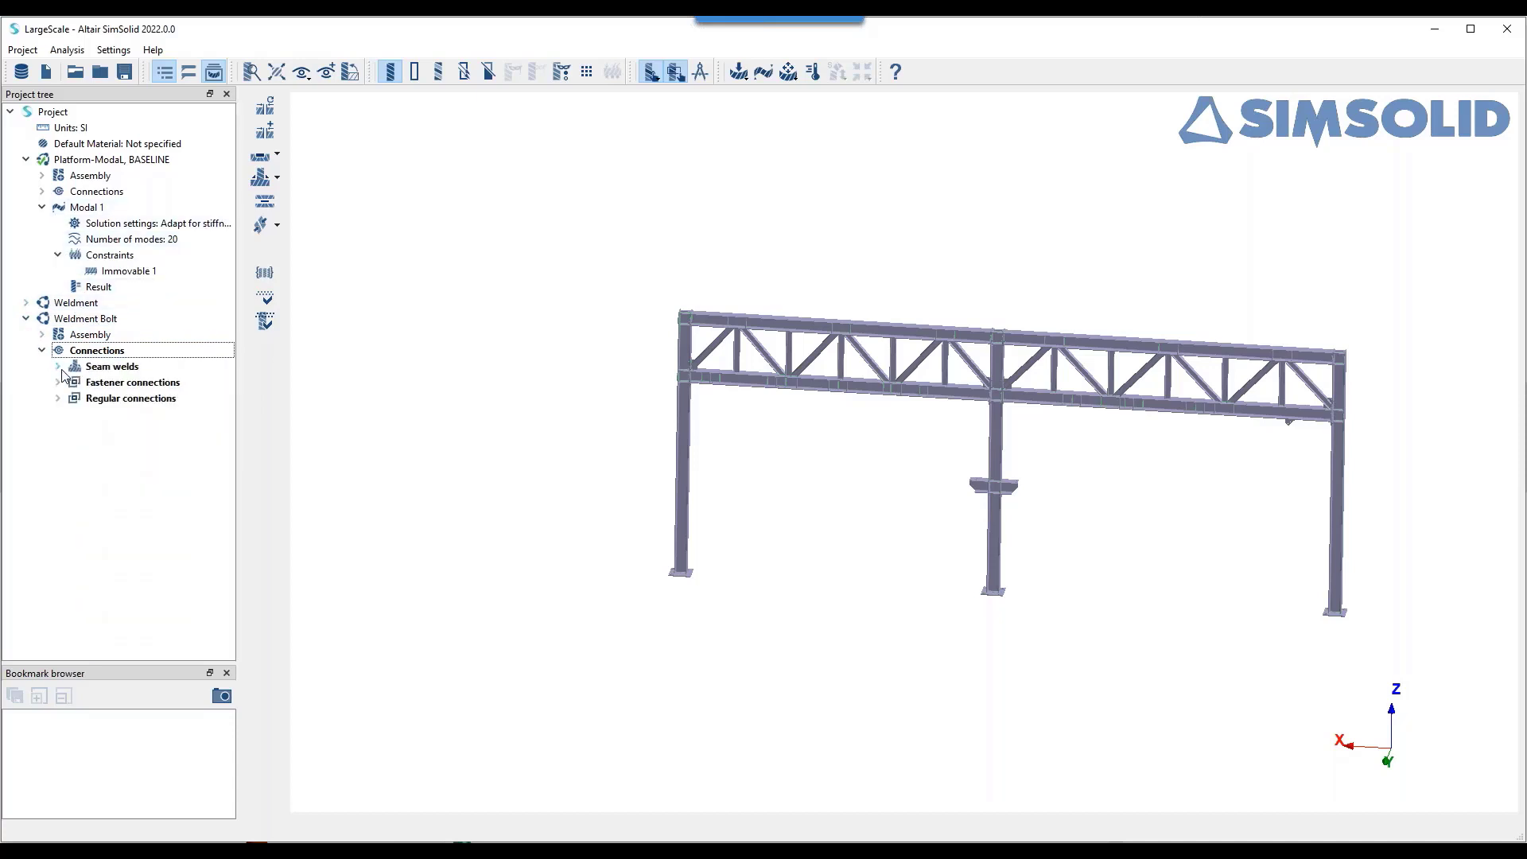
click(57, 397)
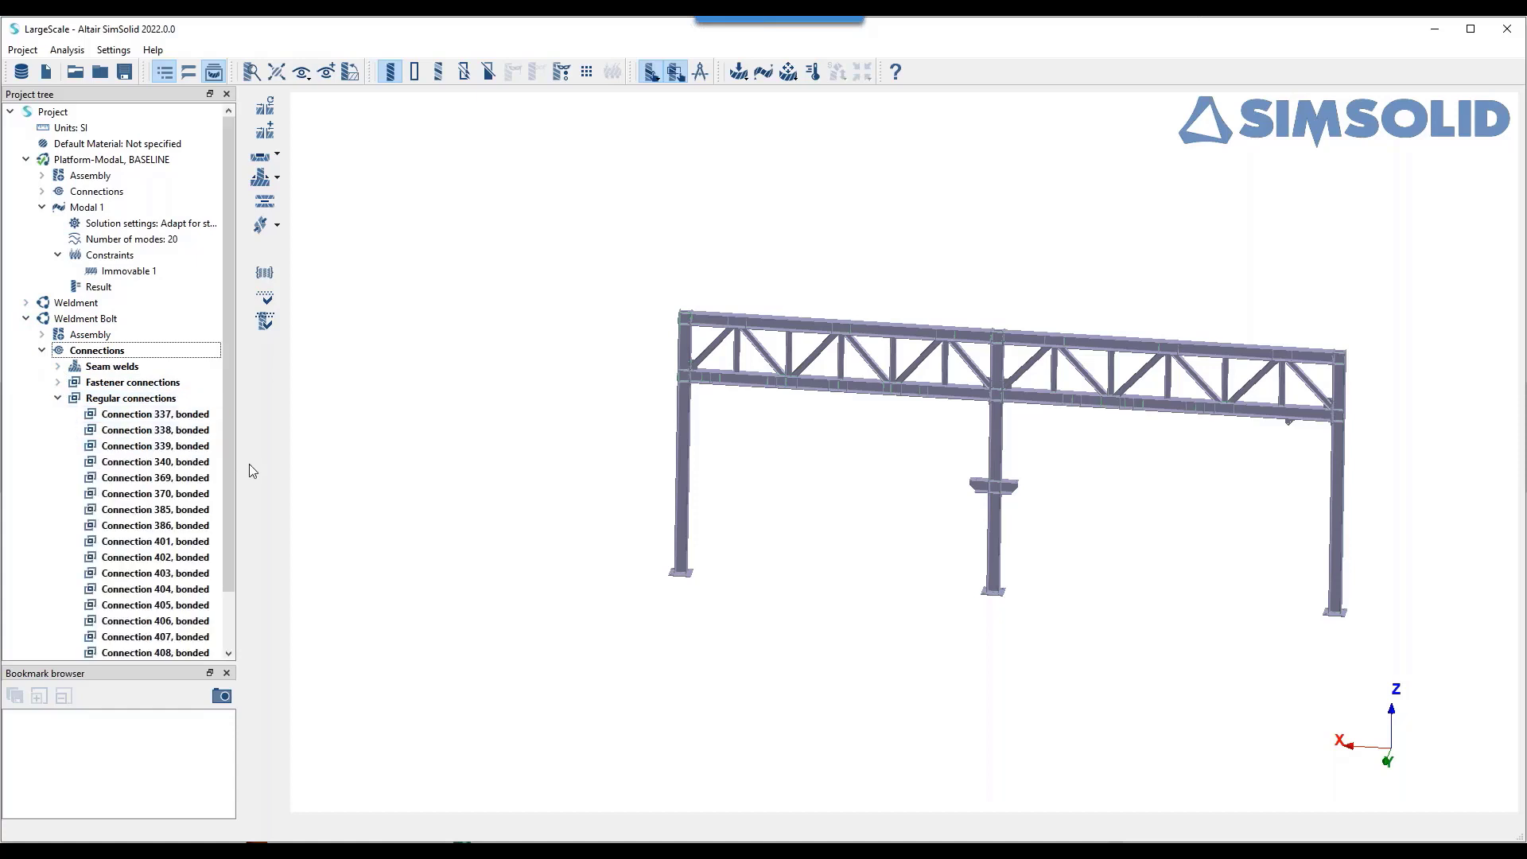
scroll(232, 470, down, 1)
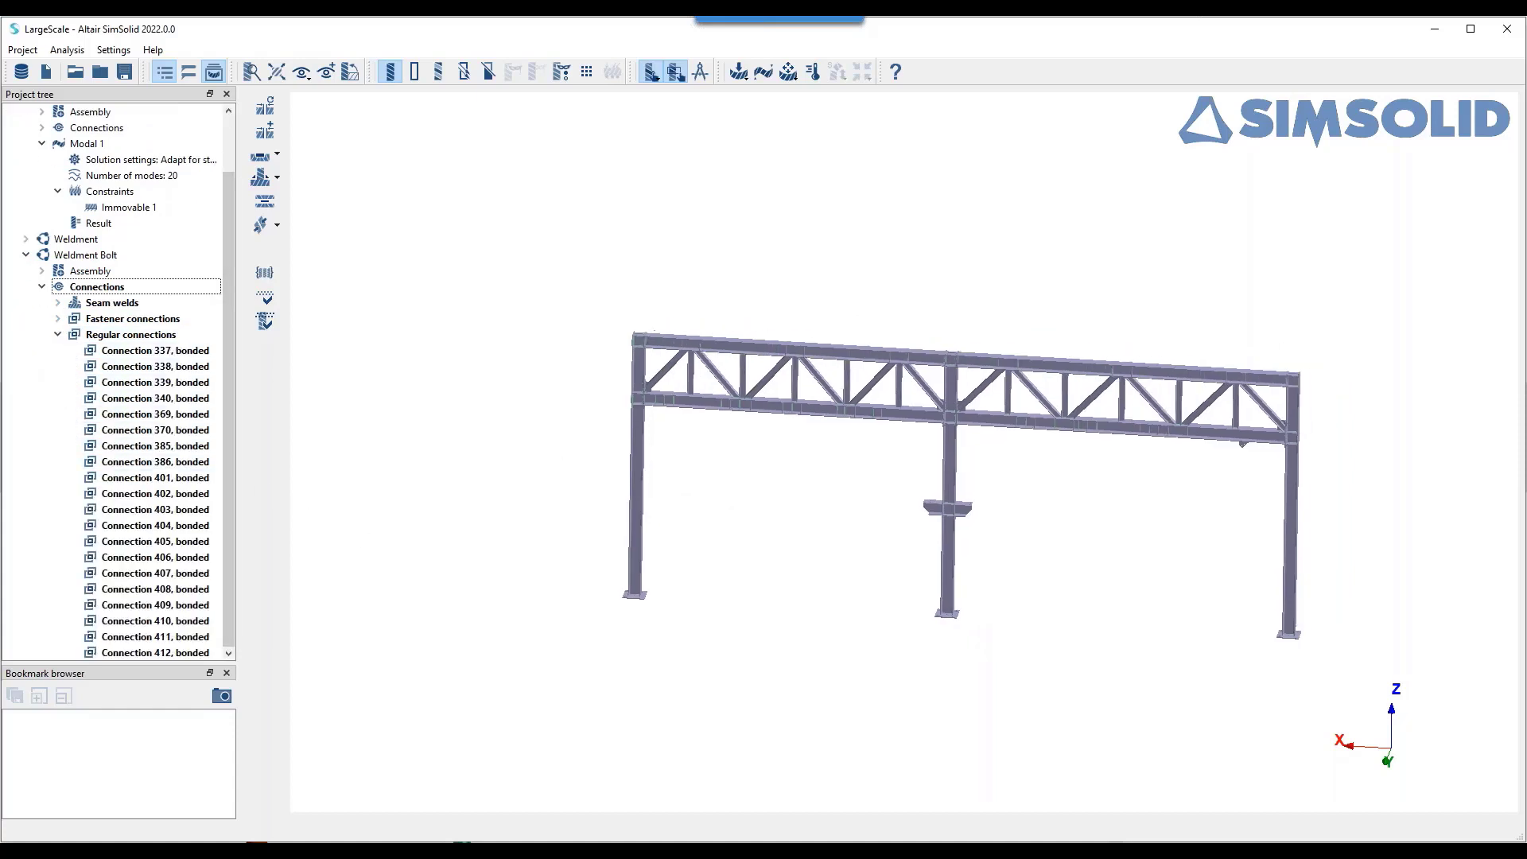
click(171, 352)
ctrl+click(173, 367)
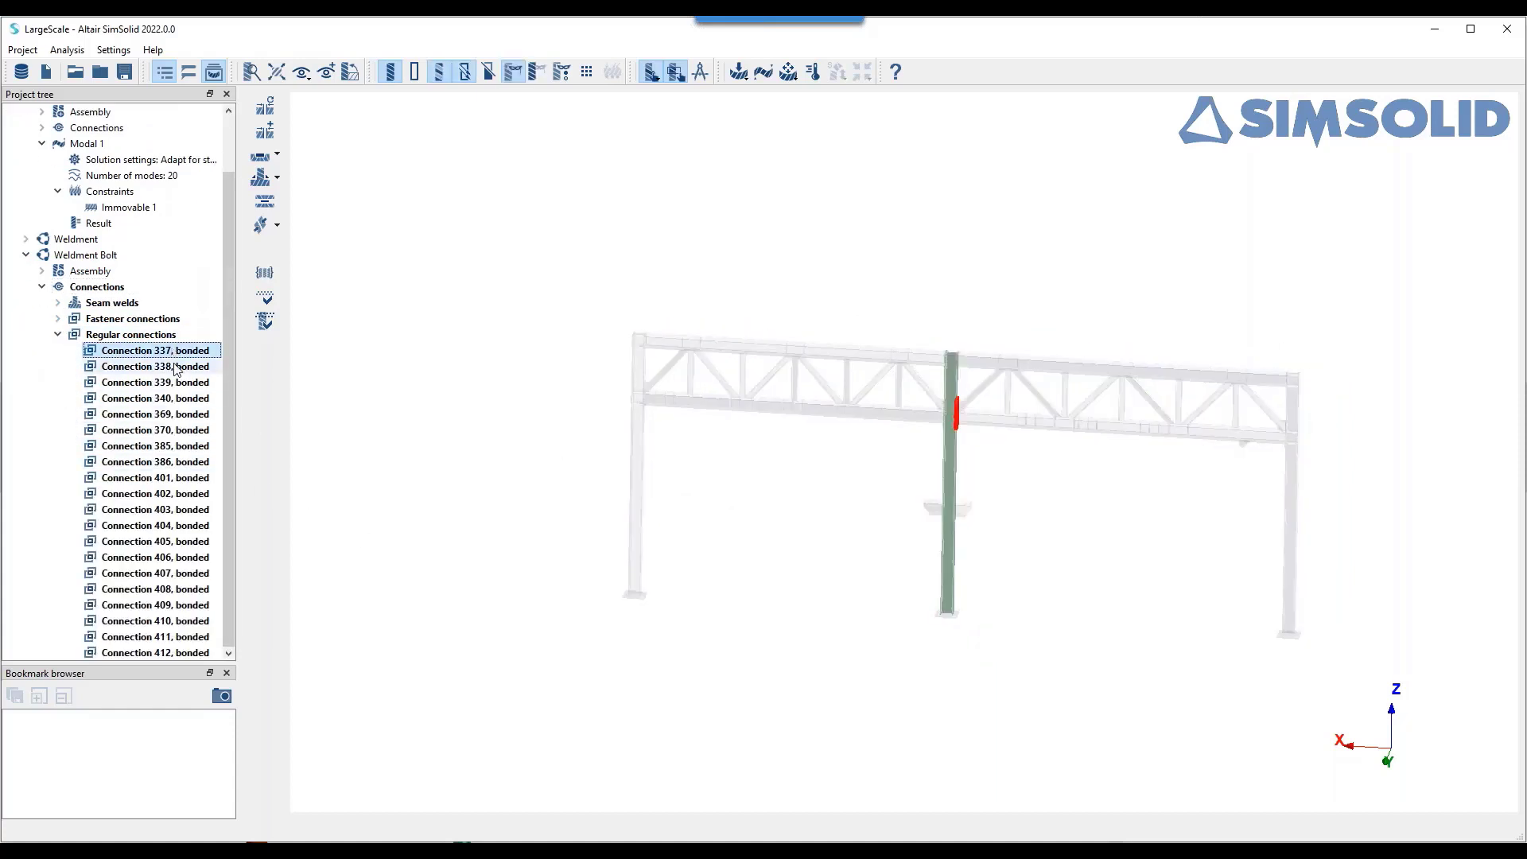
ctrl+click(184, 384)
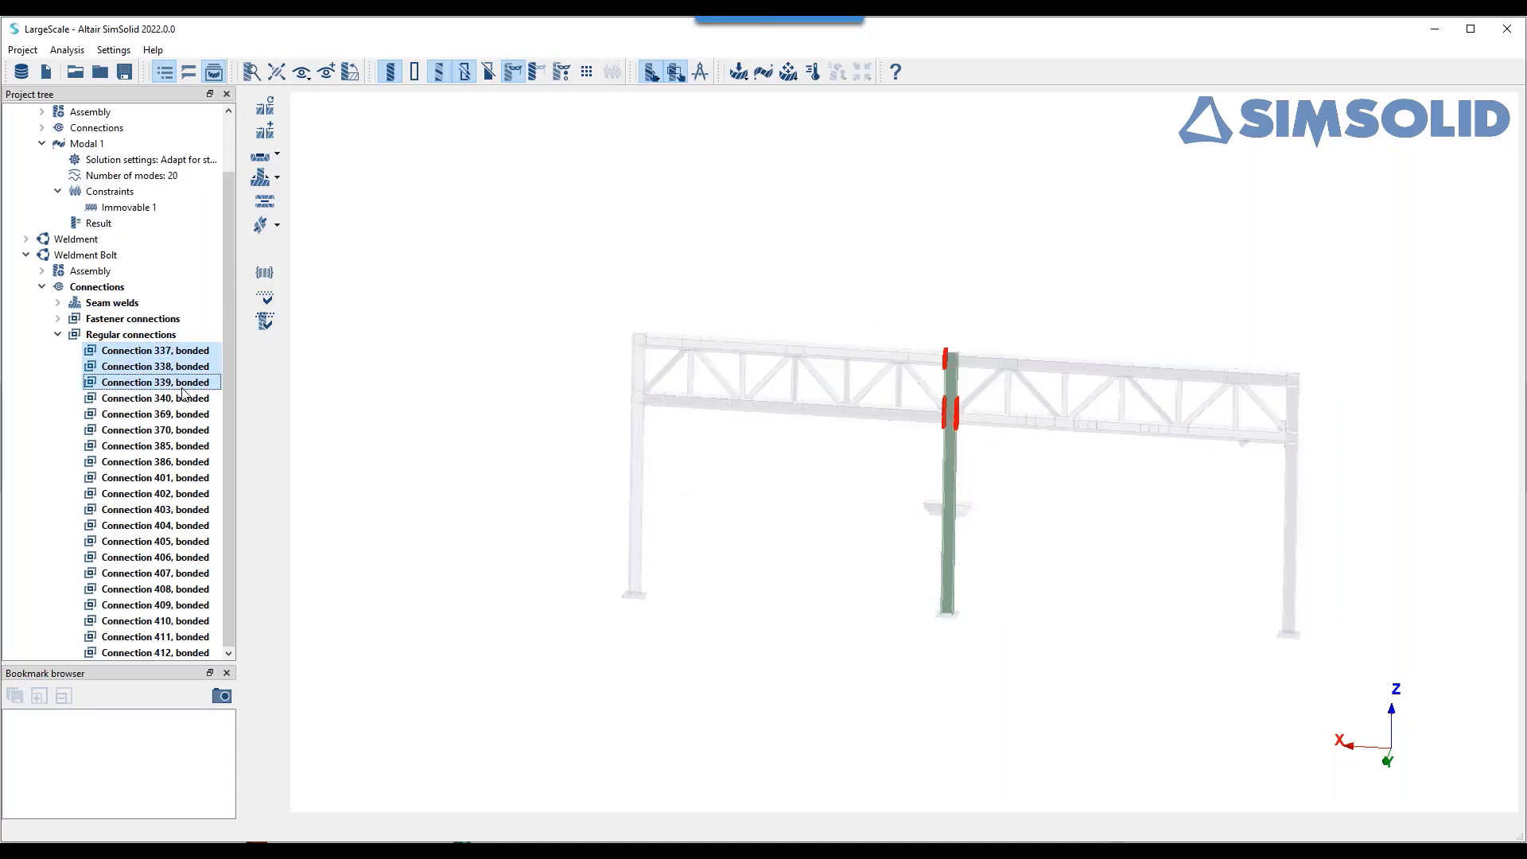
ctrl+click(189, 398)
ctrl+click(193, 415)
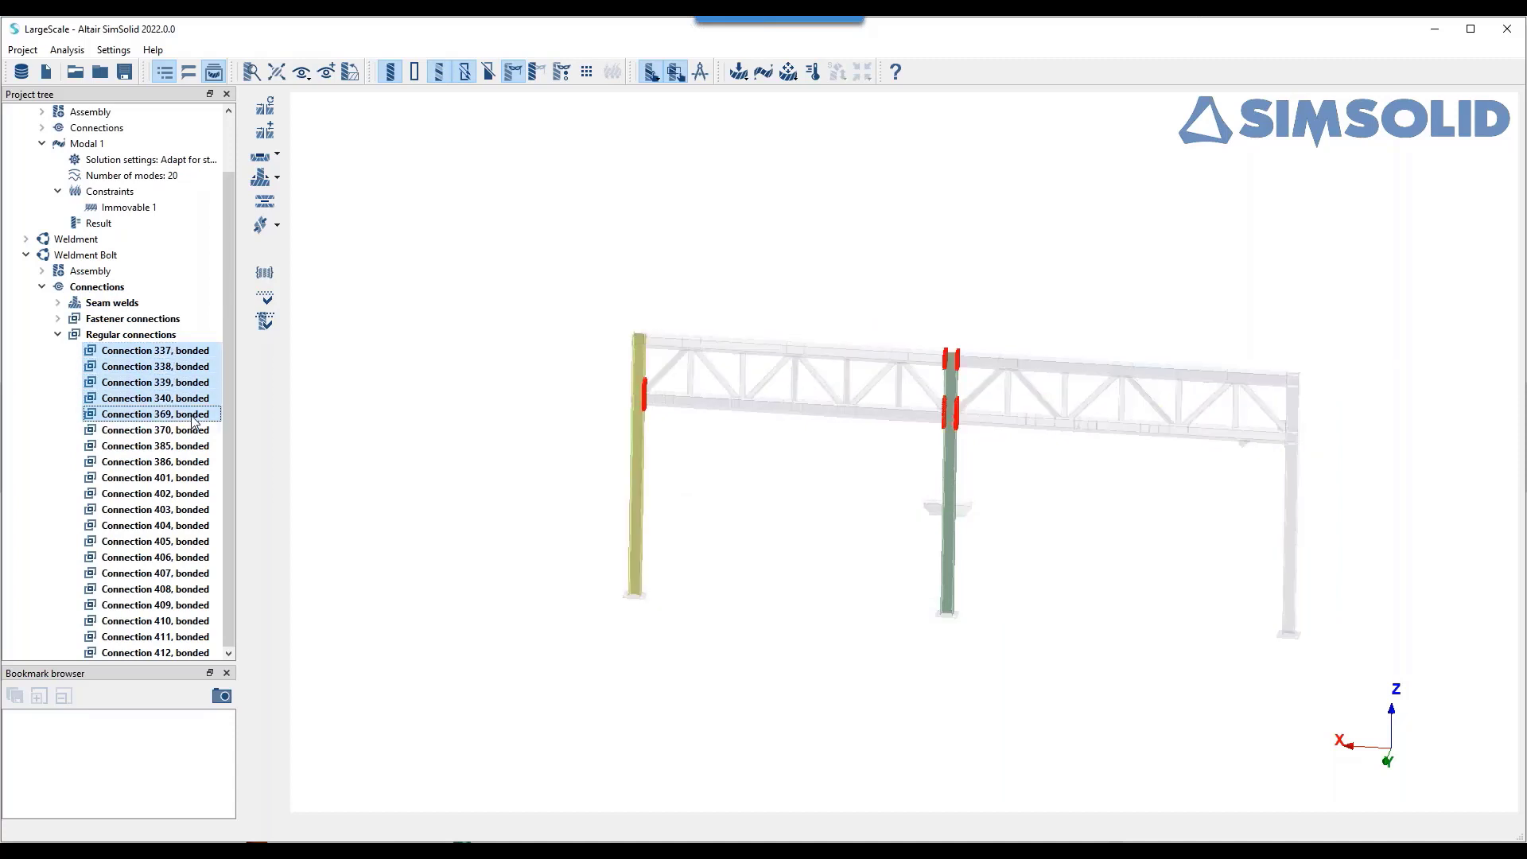
ctrl+click(194, 430)
ctrl+click(195, 446)
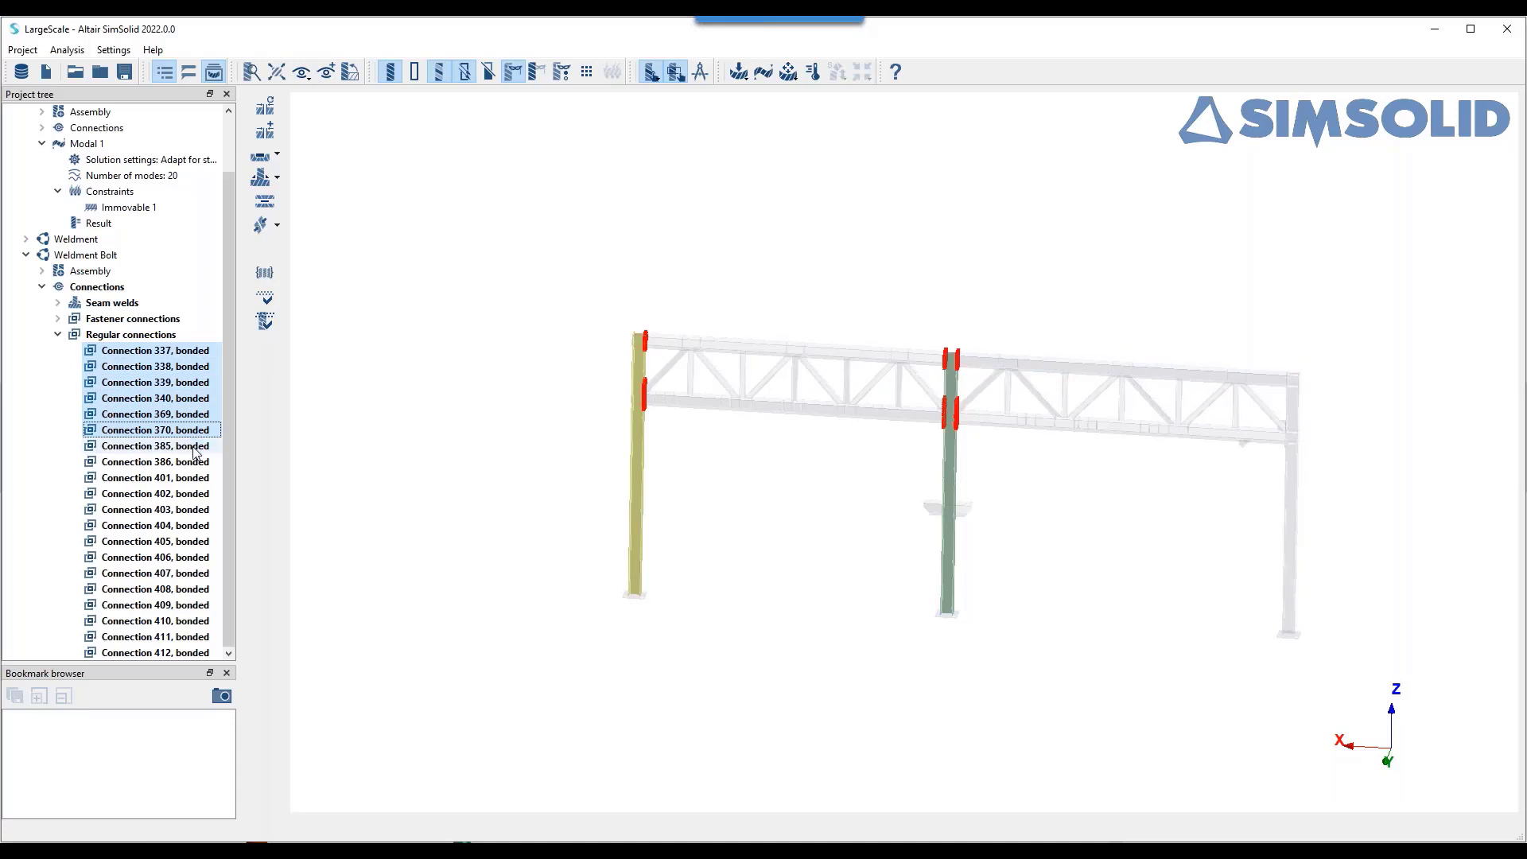
ctrl+click(196, 462)
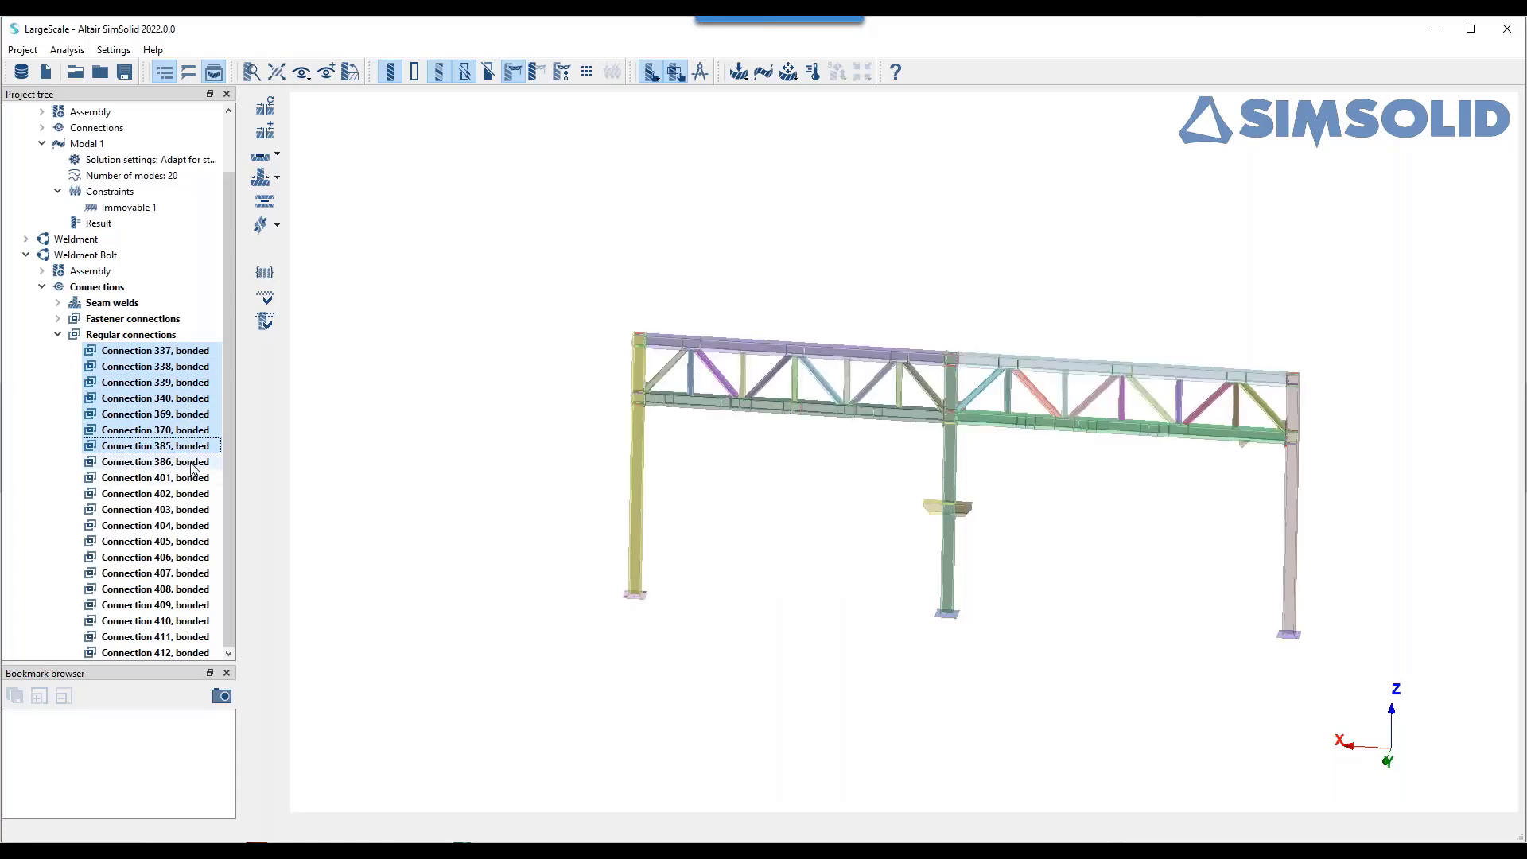
drag(689, 556, 1038, 549)
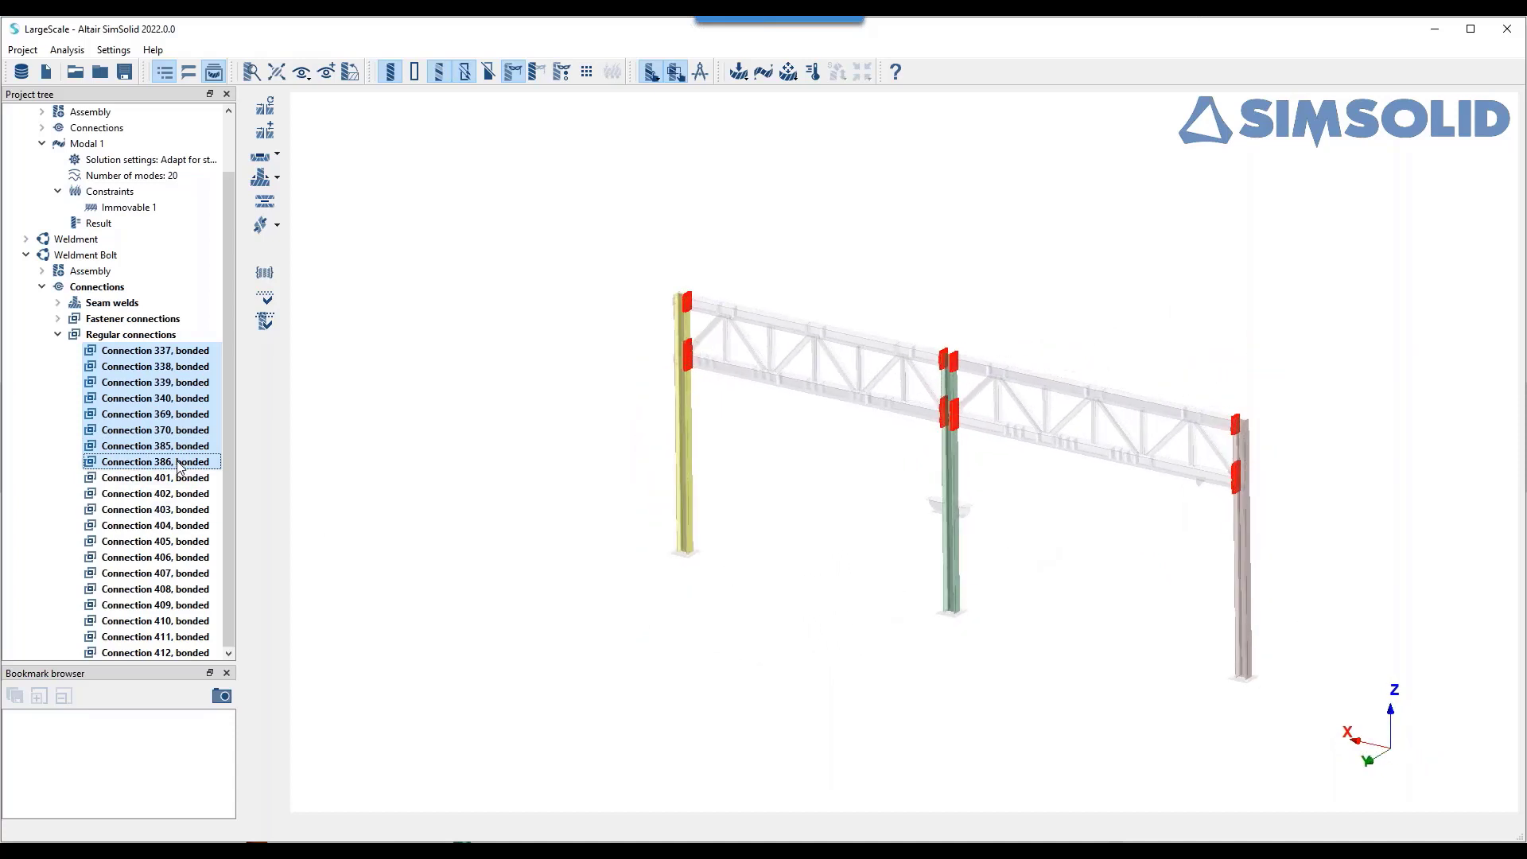
right_click(178, 467)
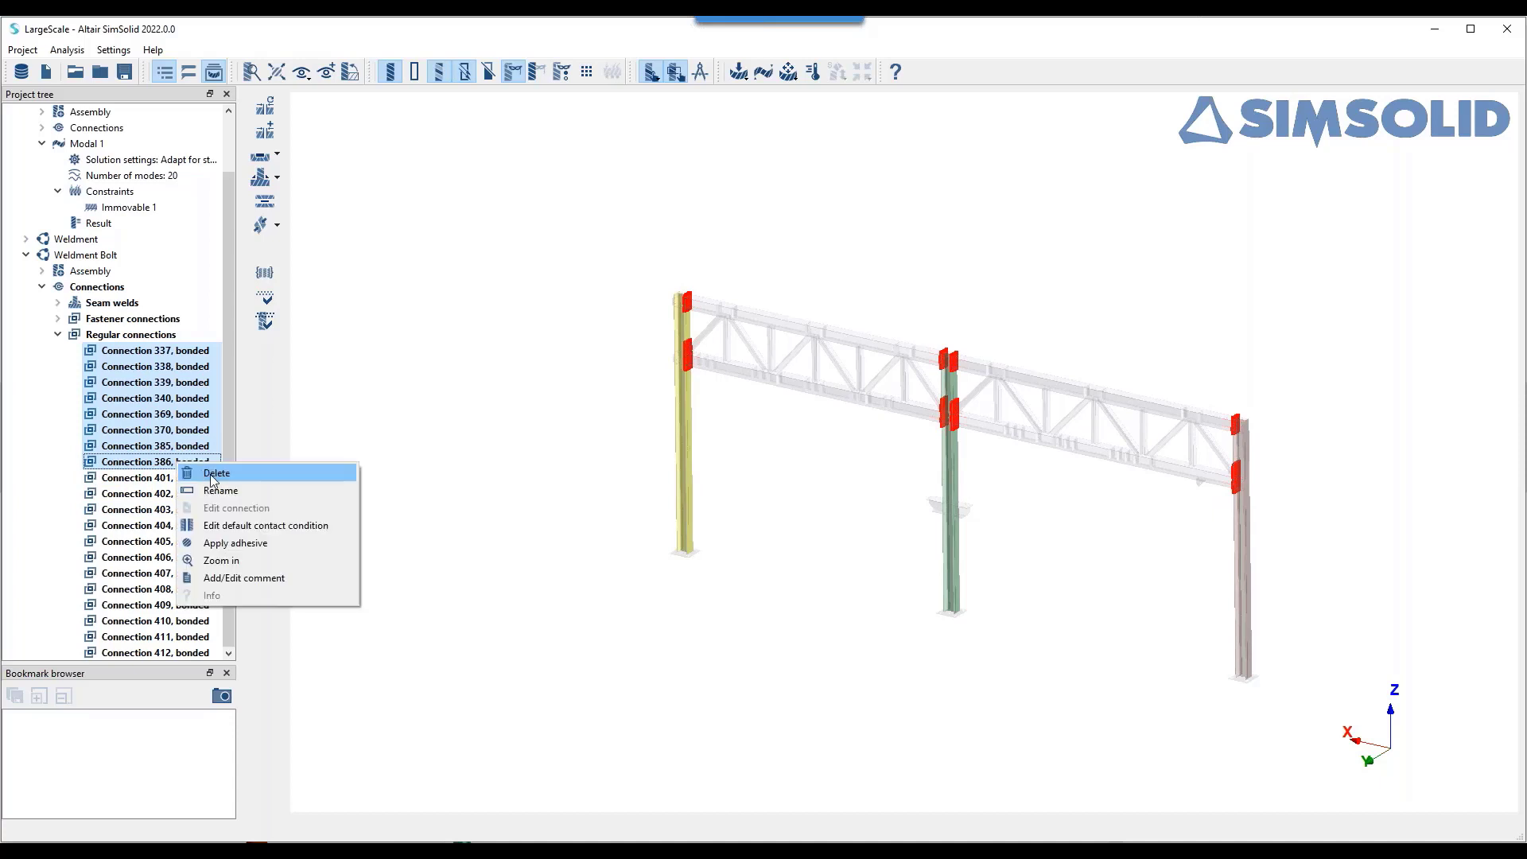
click(255, 528)
click(303, 458)
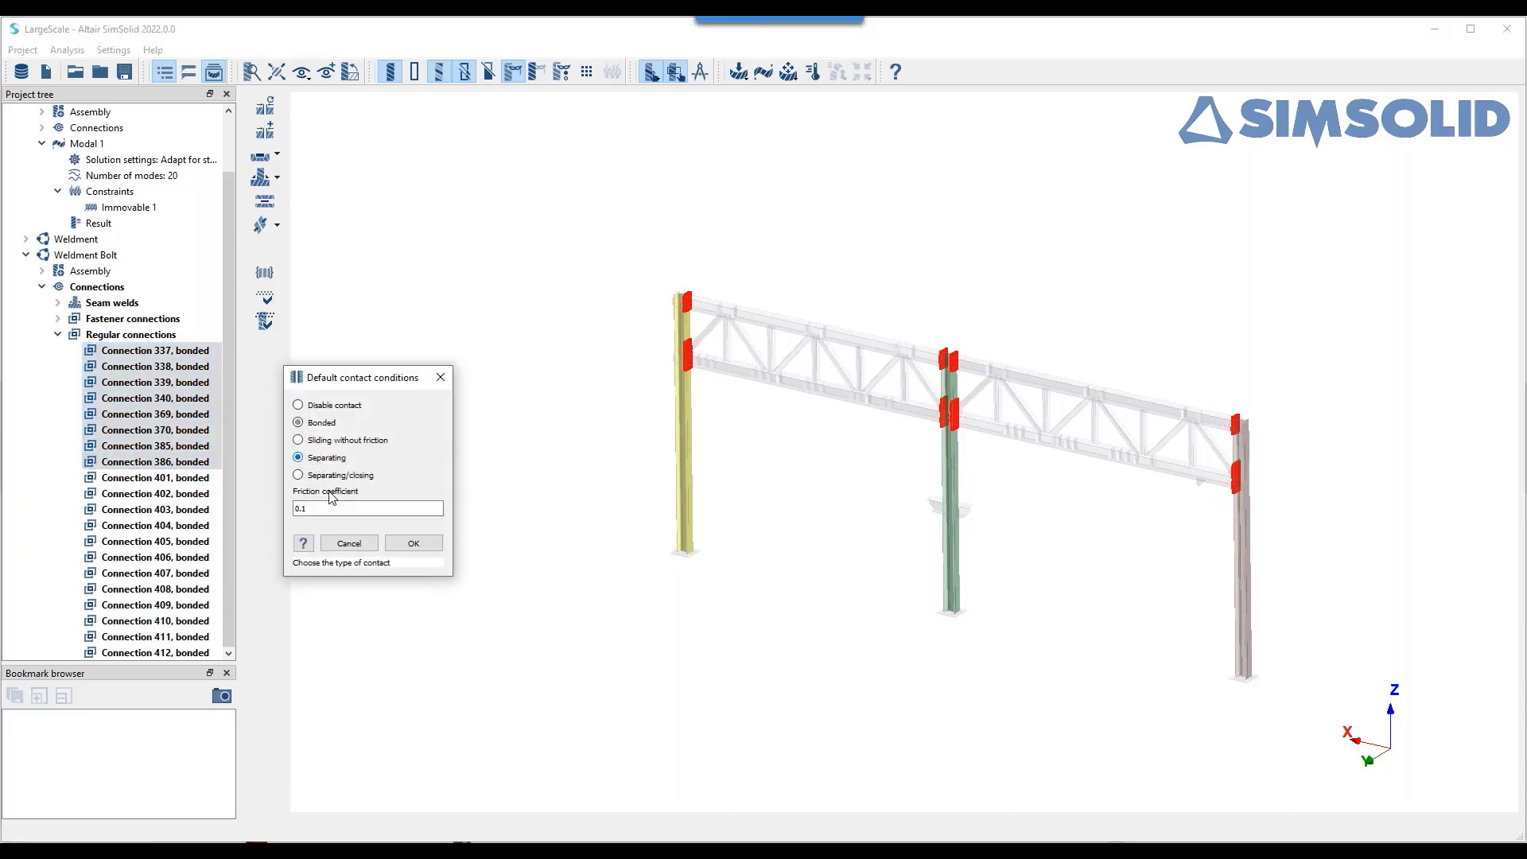
click(414, 544)
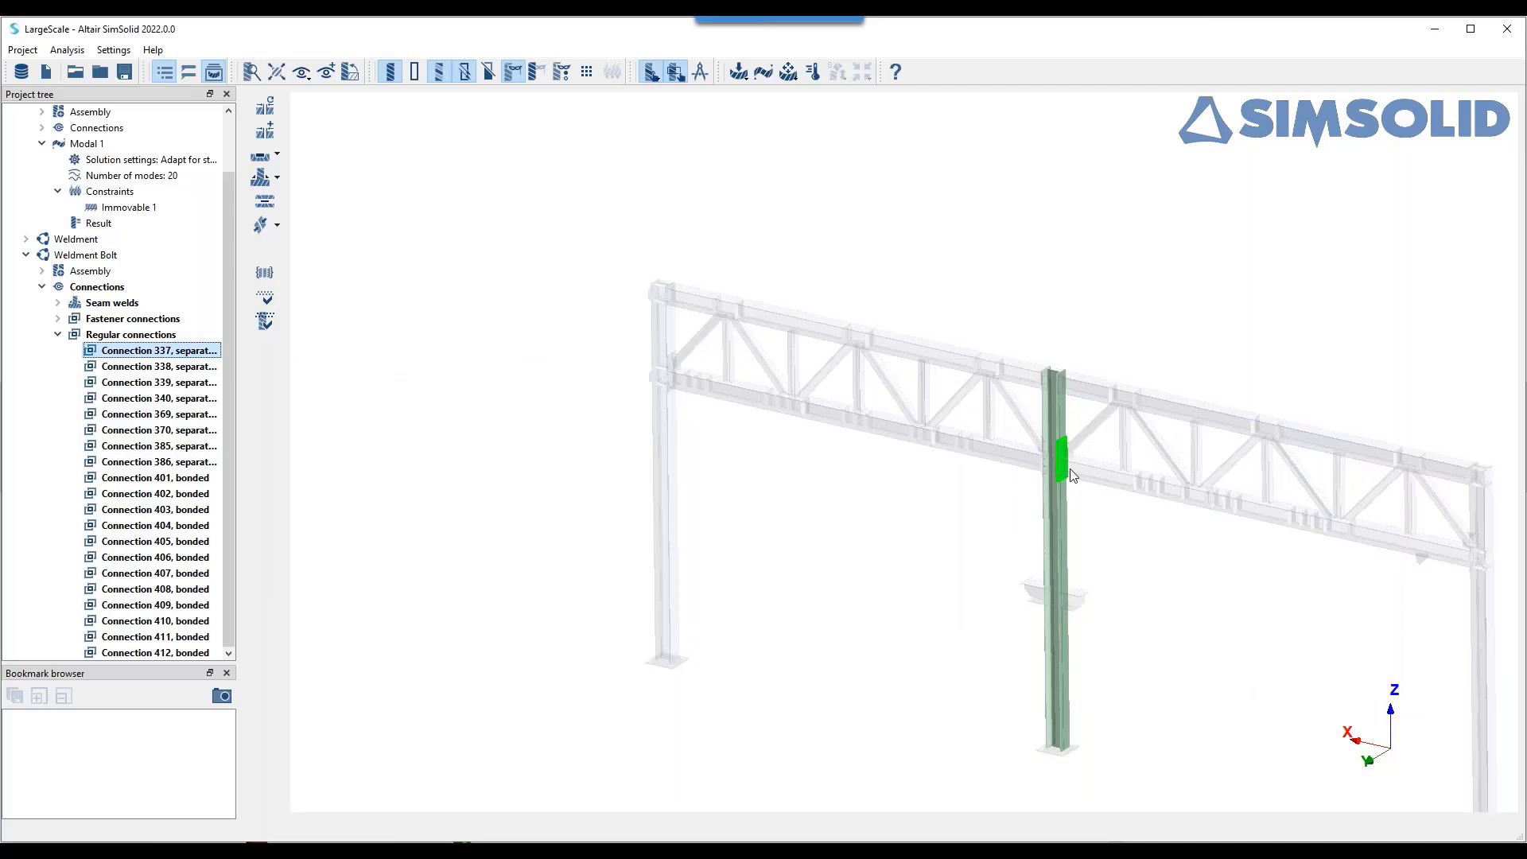
- Examine separating Connection 385 and the truss-to-column joints, and restore the solid display of all parts
scroll(1069, 470, up, 3)
click(185, 450)
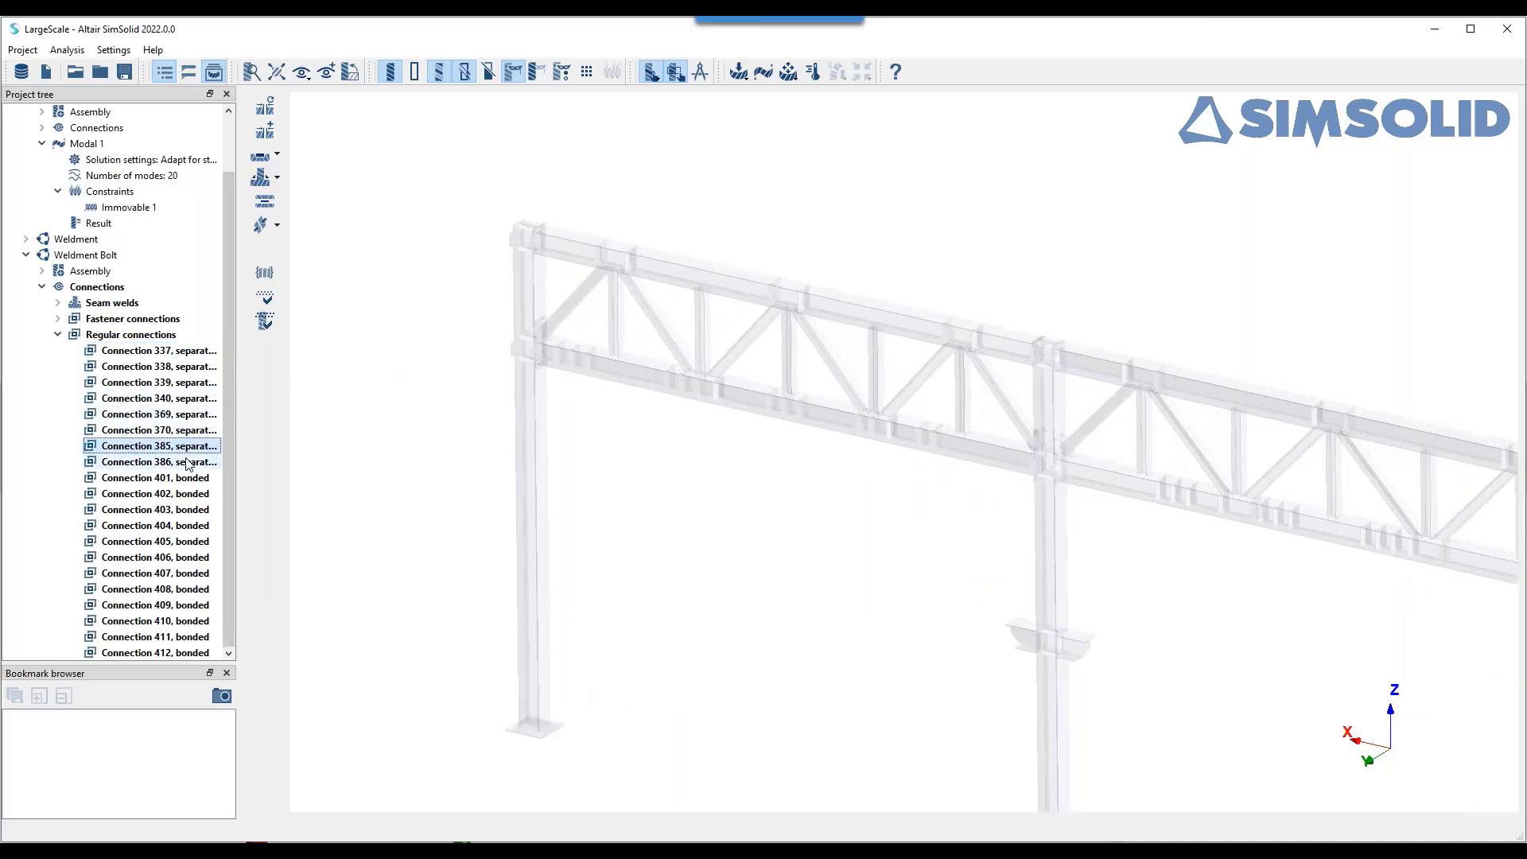
scroll(843, 529, down, 5)
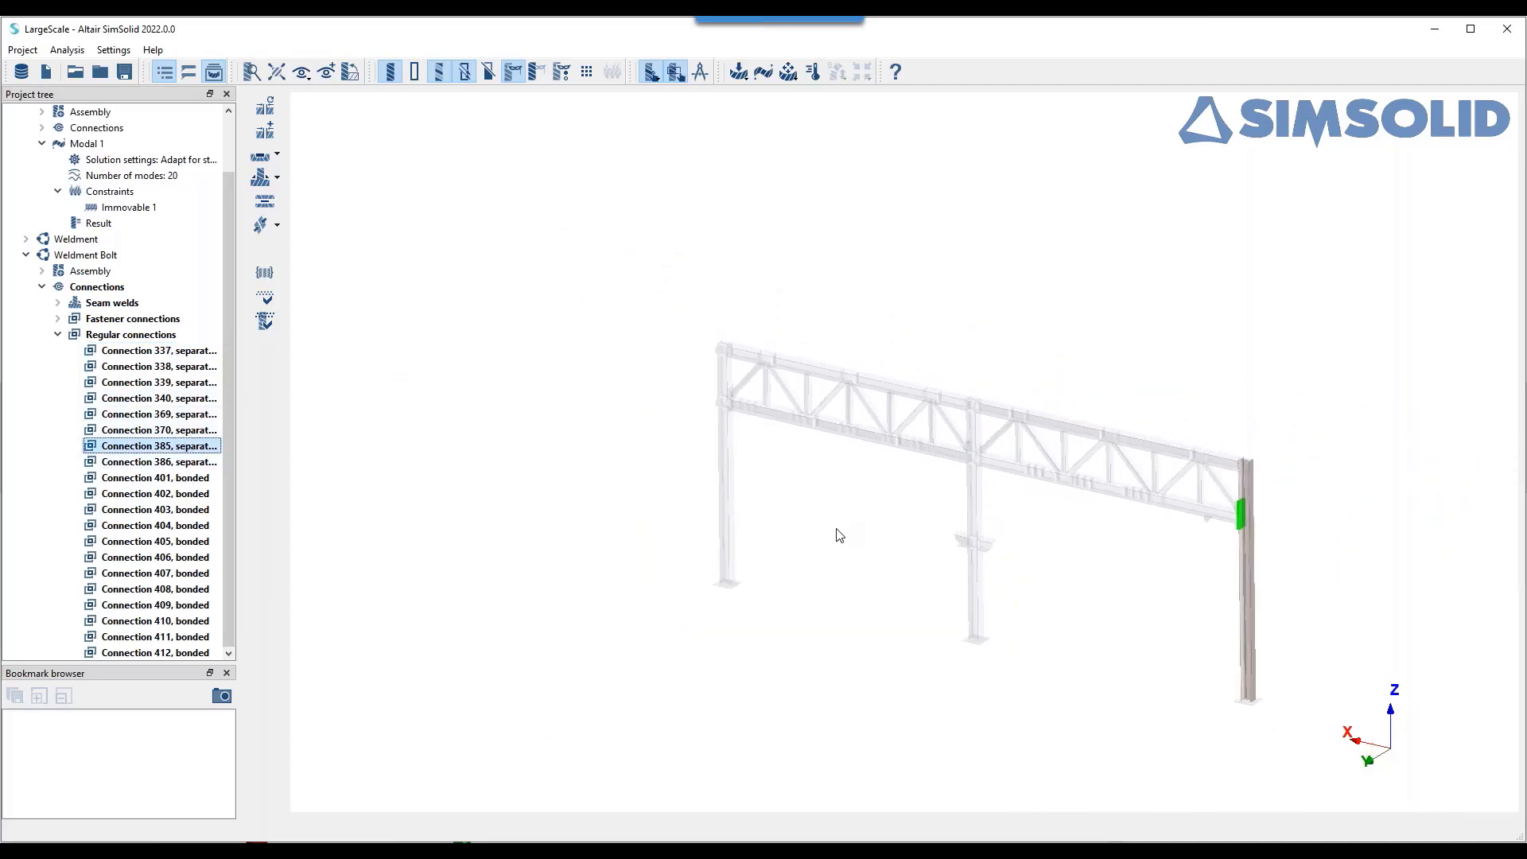
click(845, 535)
right_drag(1038, 619, 1010, 529)
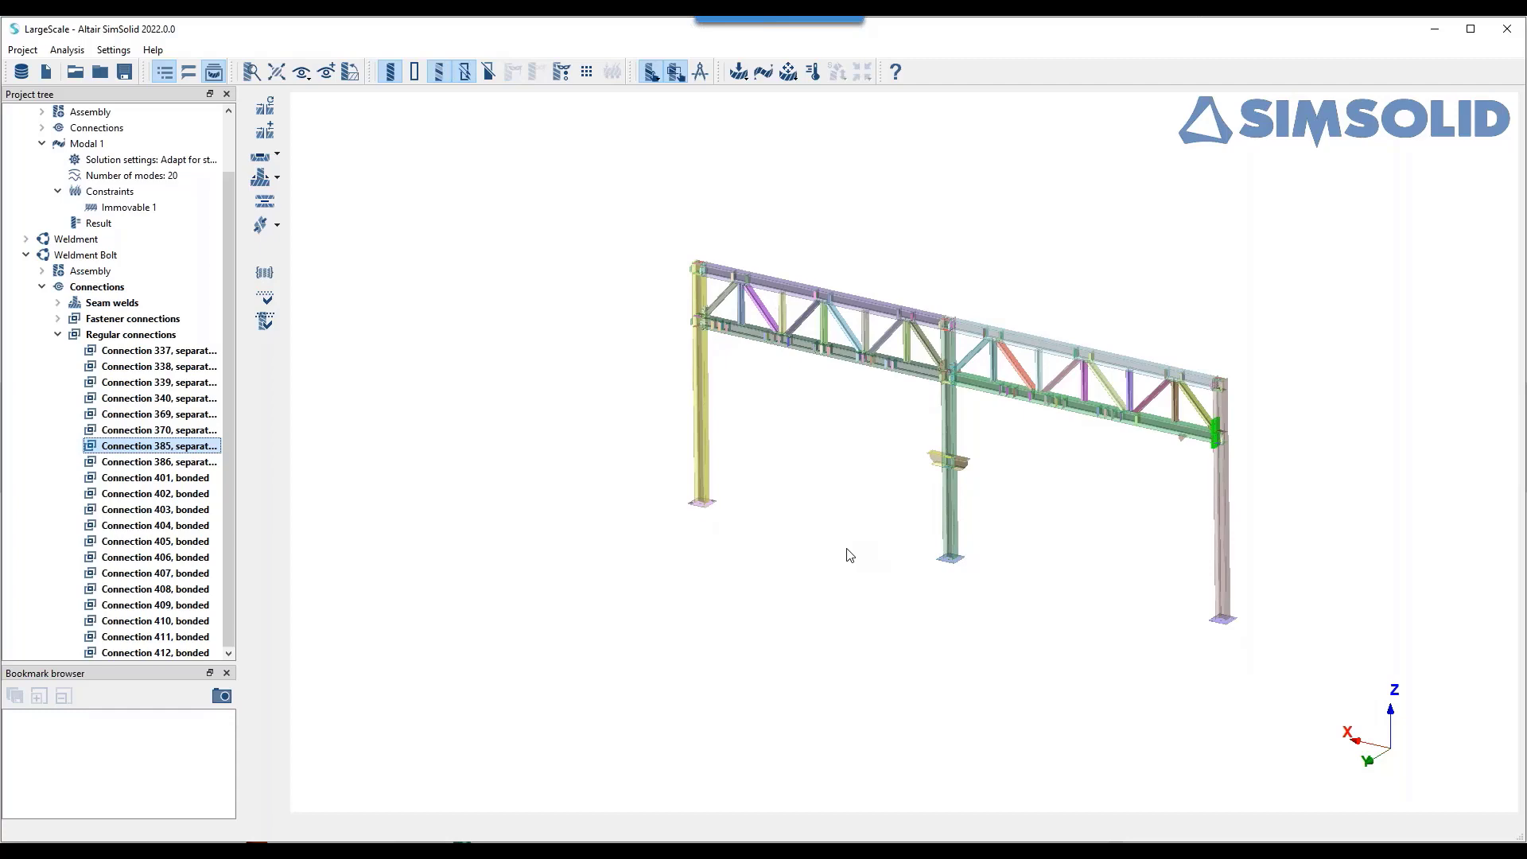
scroll(674, 339, up, 5)
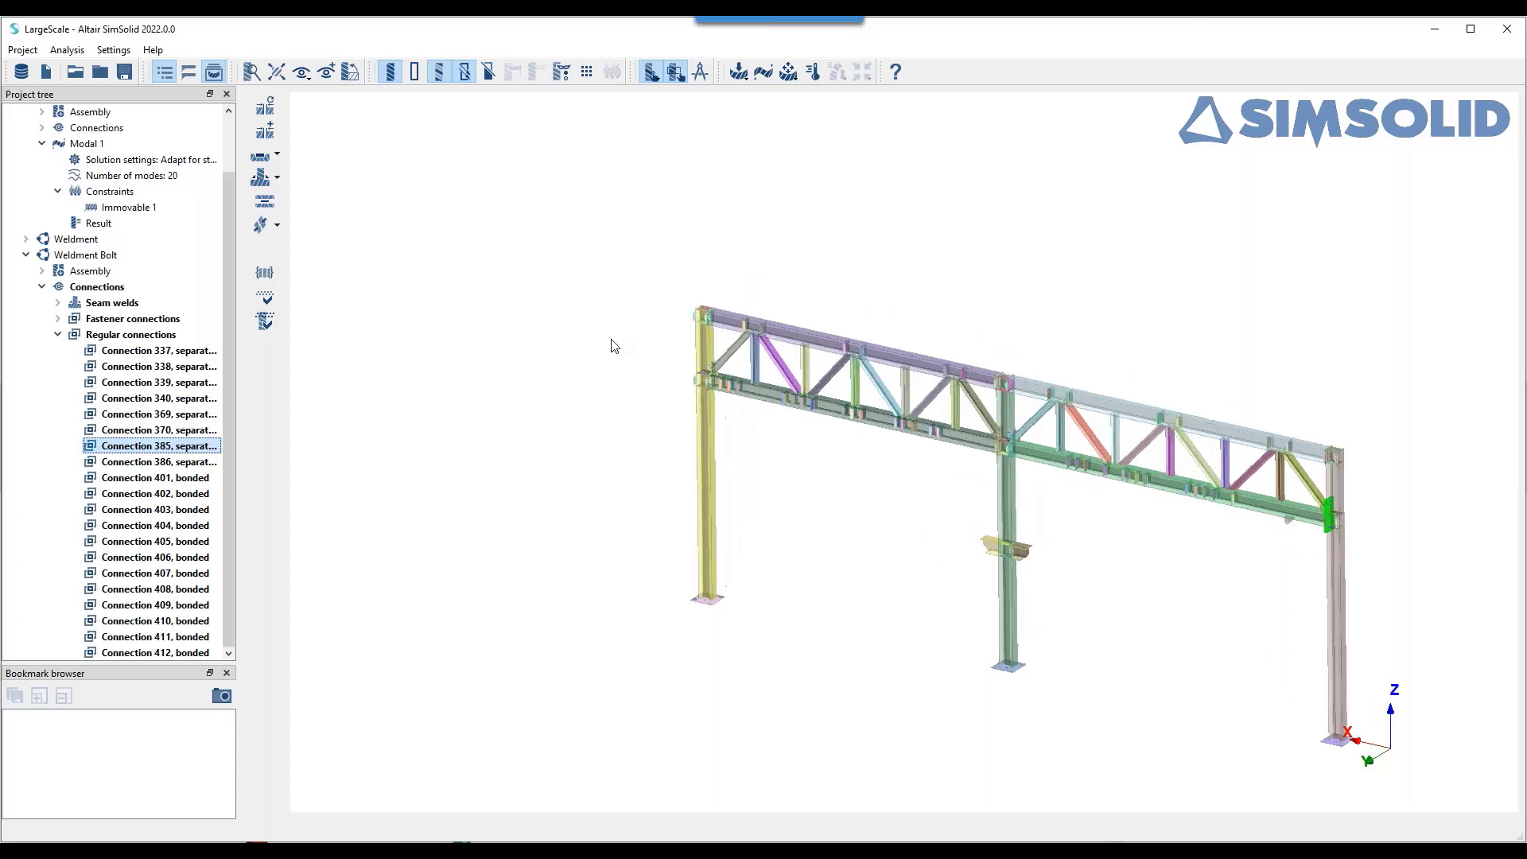
scroll(653, 262, up, 6)
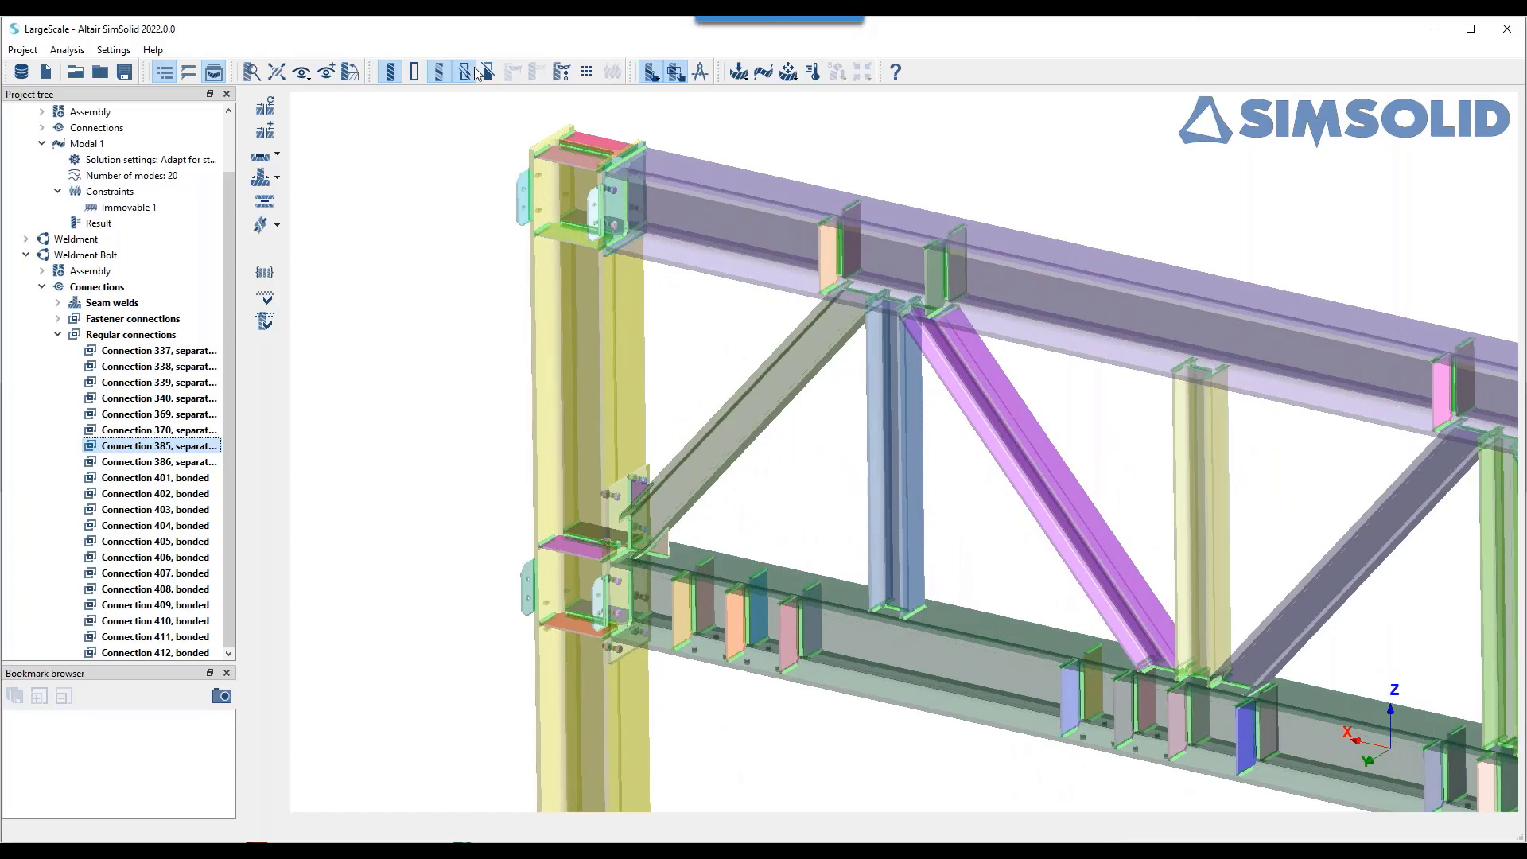
click(486, 74)
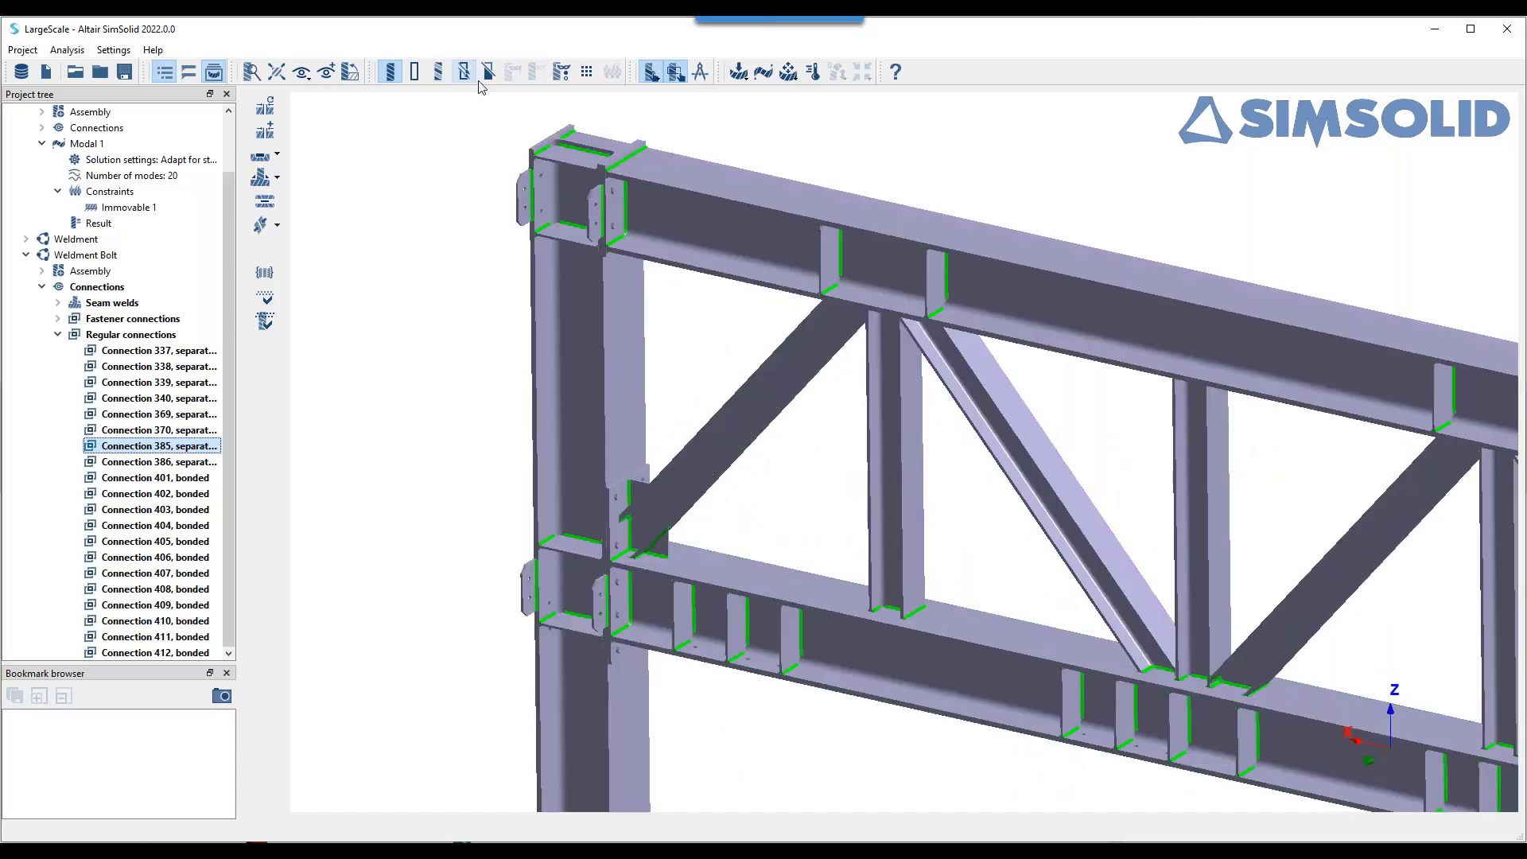
- Leave the nut tightening setup for Hex Nut - Inch 3/4 - 10:40 without applying it
right_drag(686, 337, 689, 340)
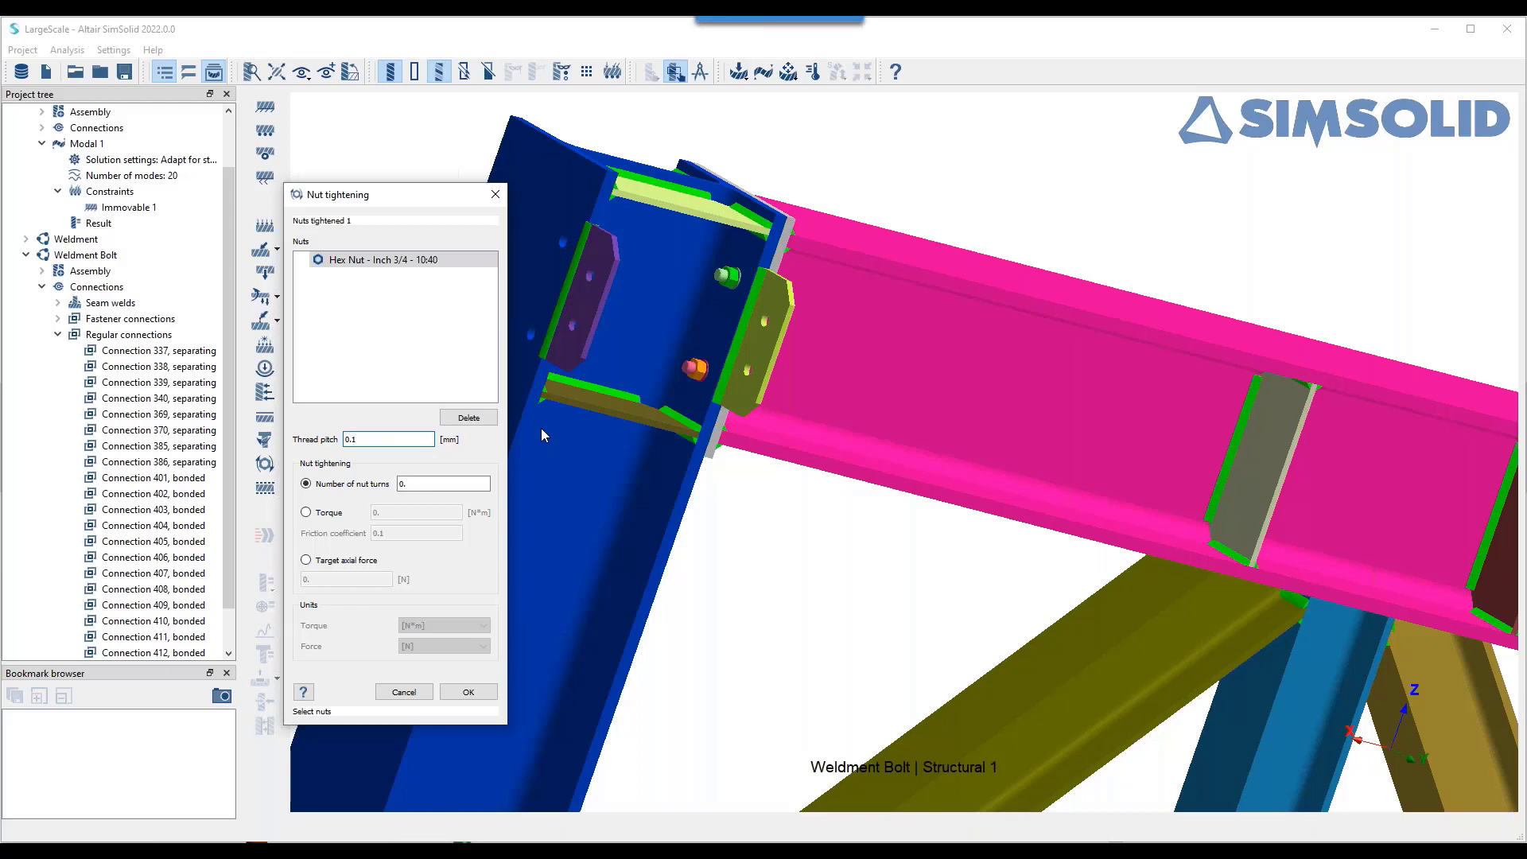
click(404, 692)
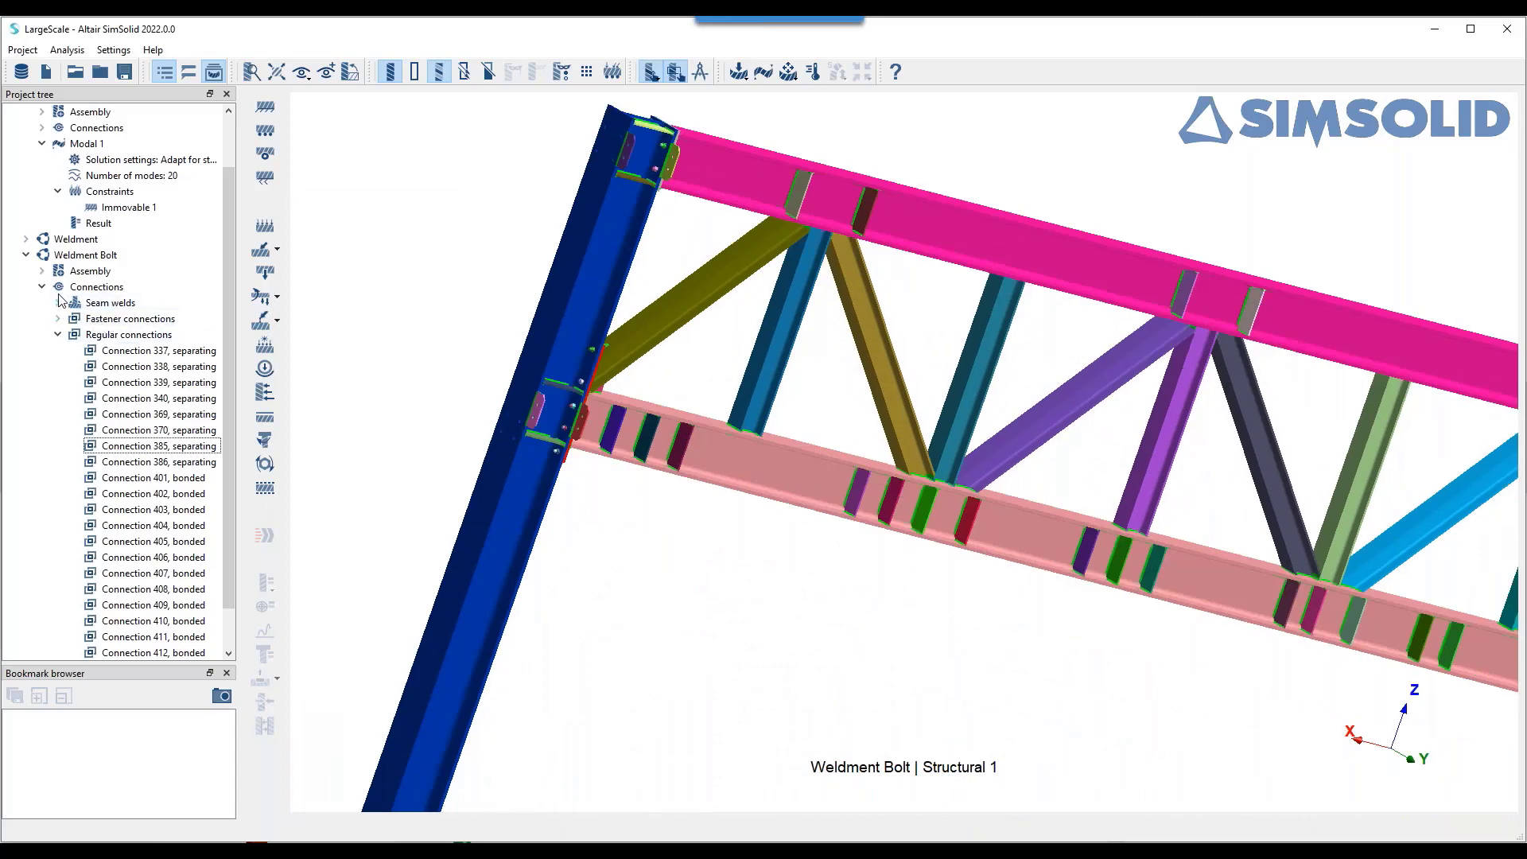
- Isolate all nuts of the Weldment Bolt assembly in the display, leaving the other parts transparent
click(42, 270)
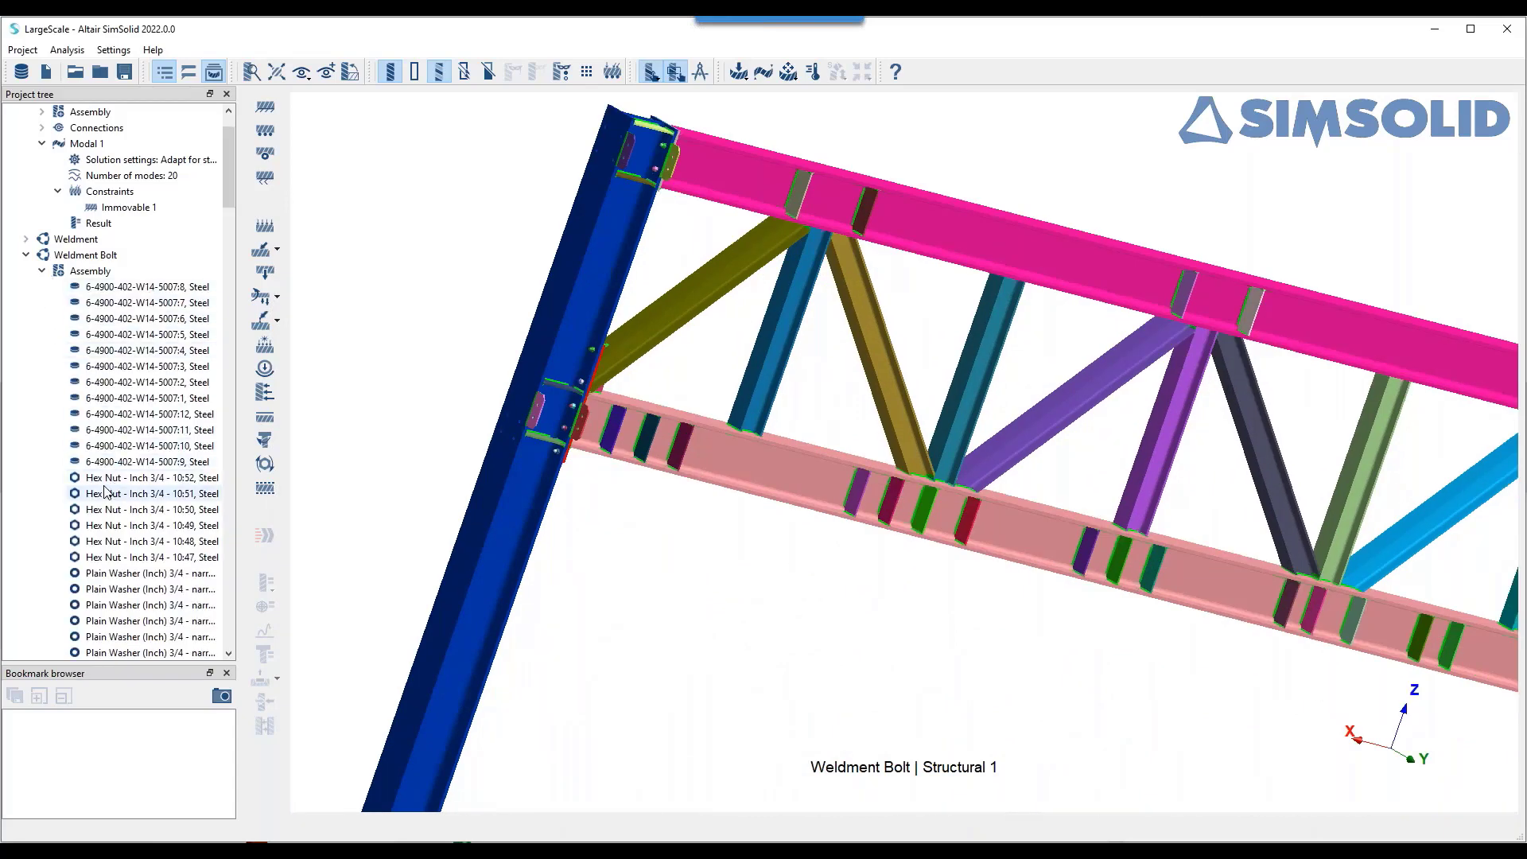
right_click(99, 273)
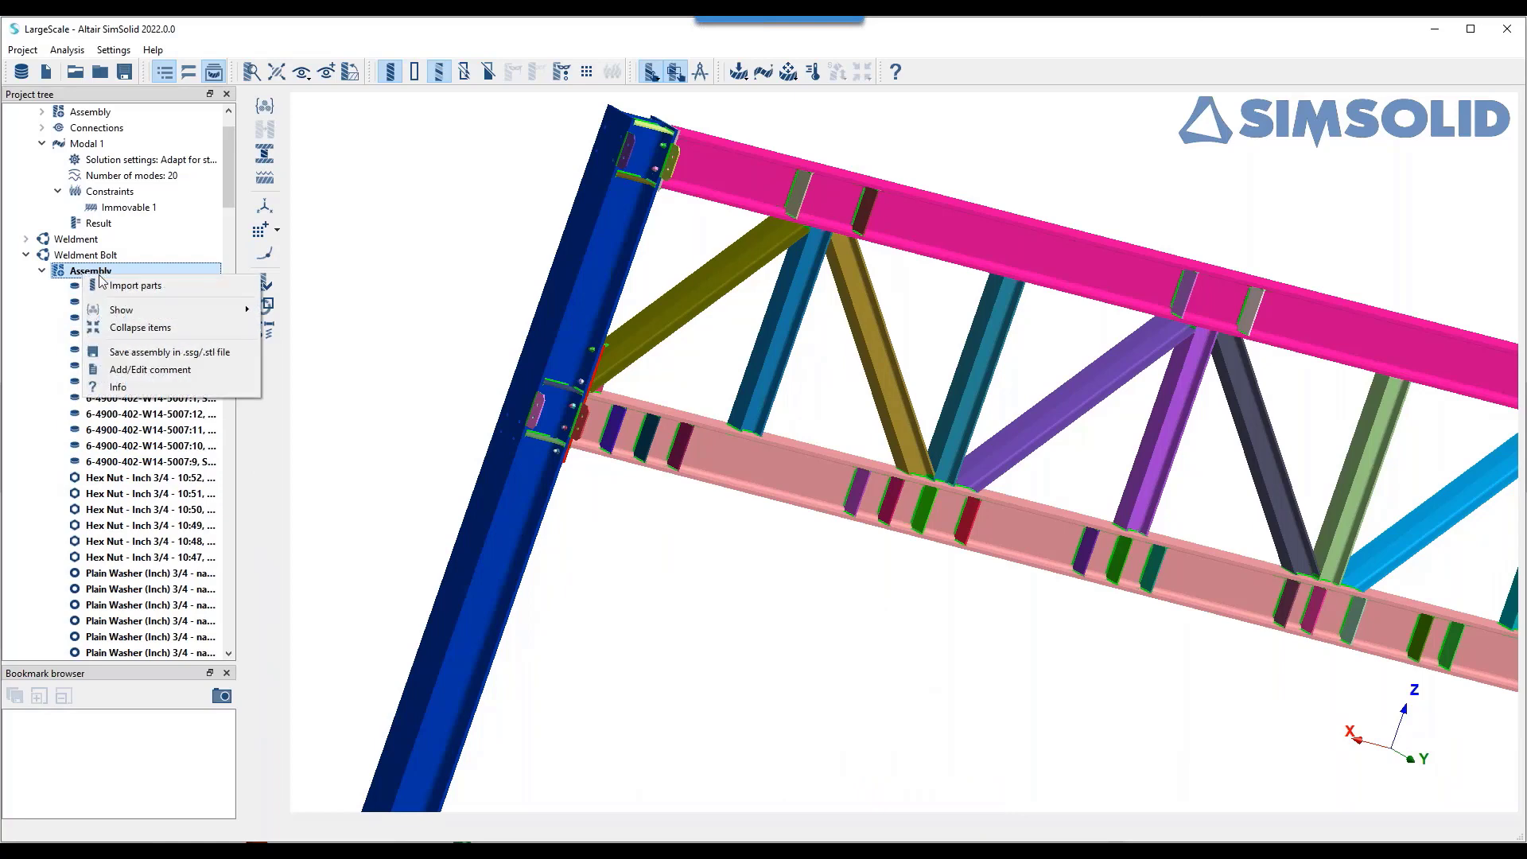
mouse_move(158, 312)
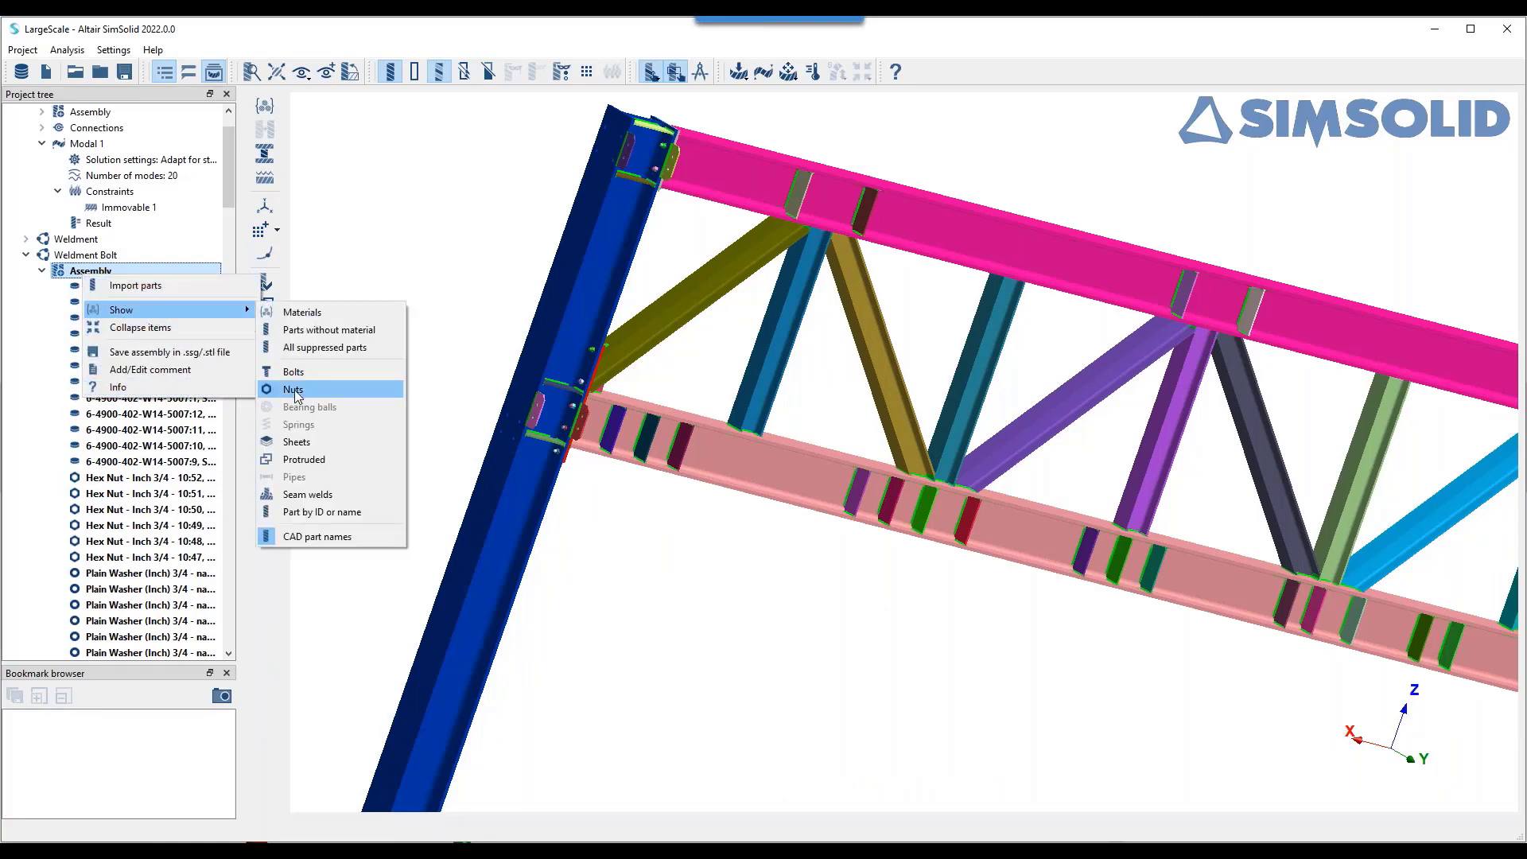
click(294, 390)
scroll(877, 549, down, 3)
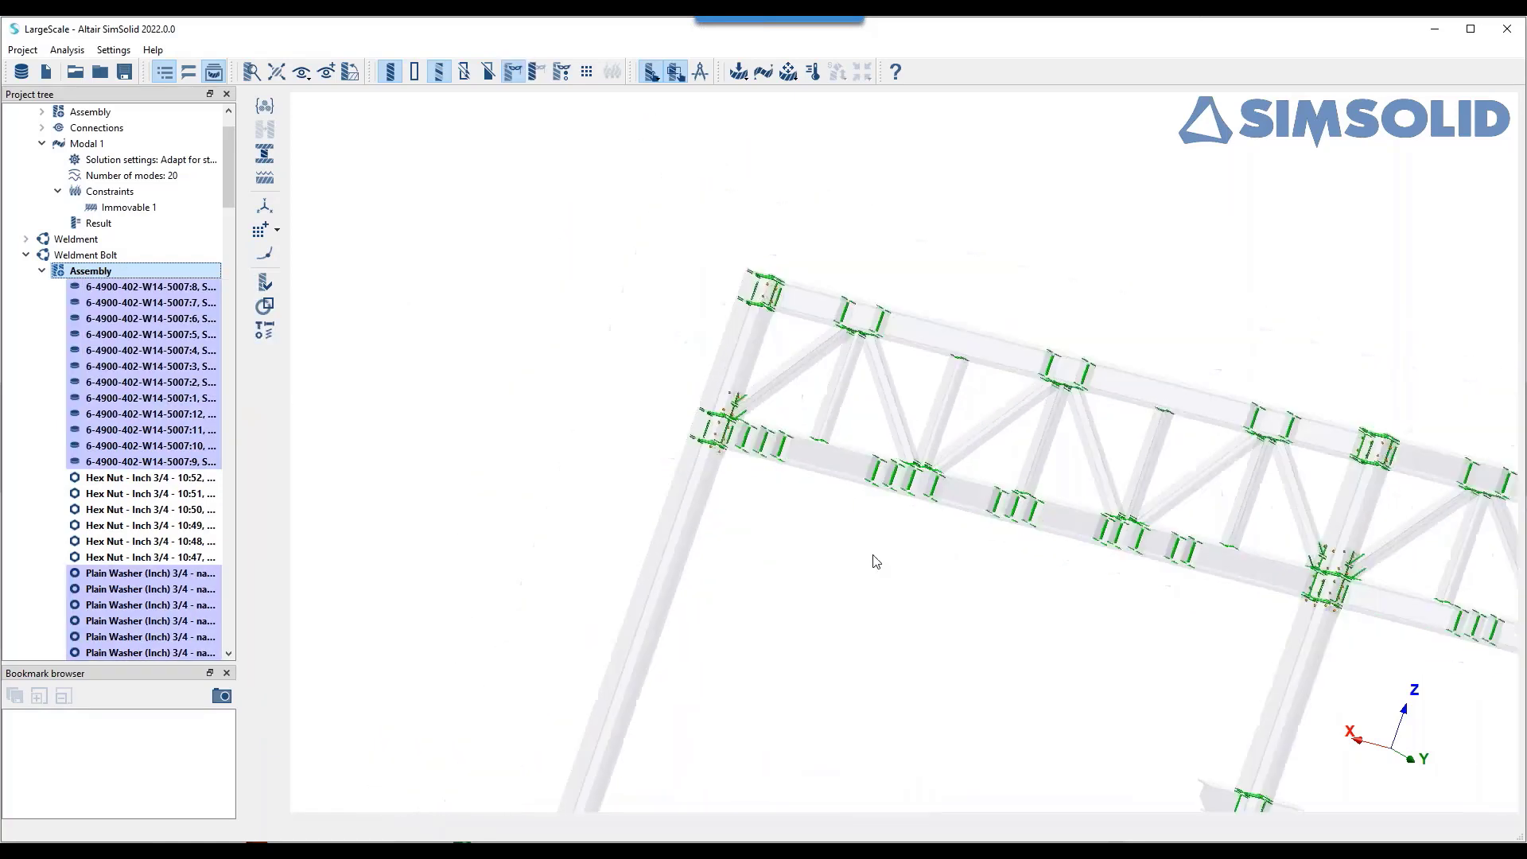
scroll(877, 553, down, 3)
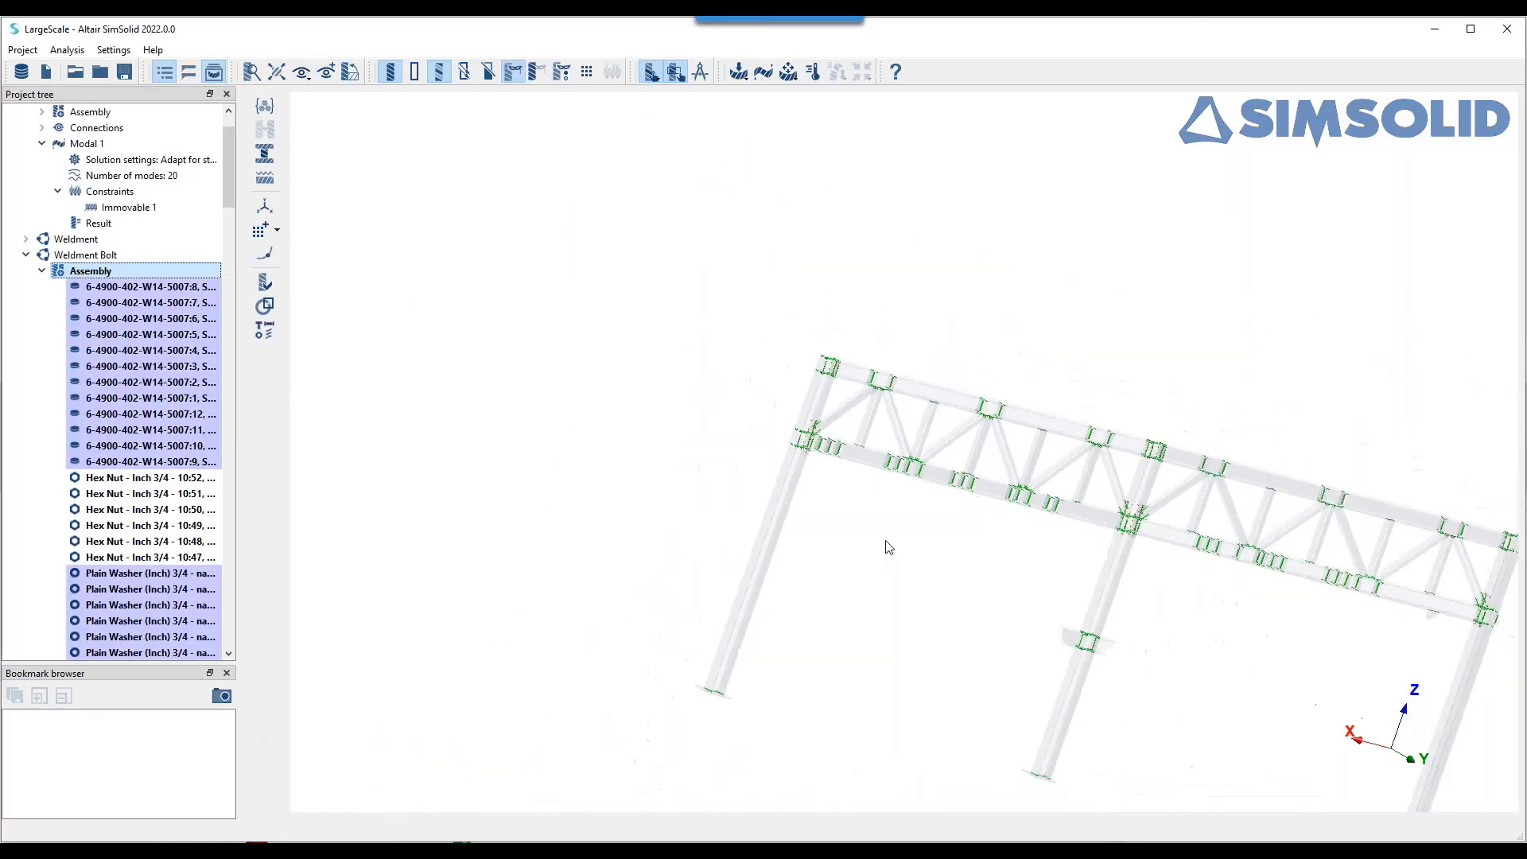
- Hide the seam welds of the Weldment Bolt frame and examine the isolated nuts at the truss-to-column joints
click(43, 271)
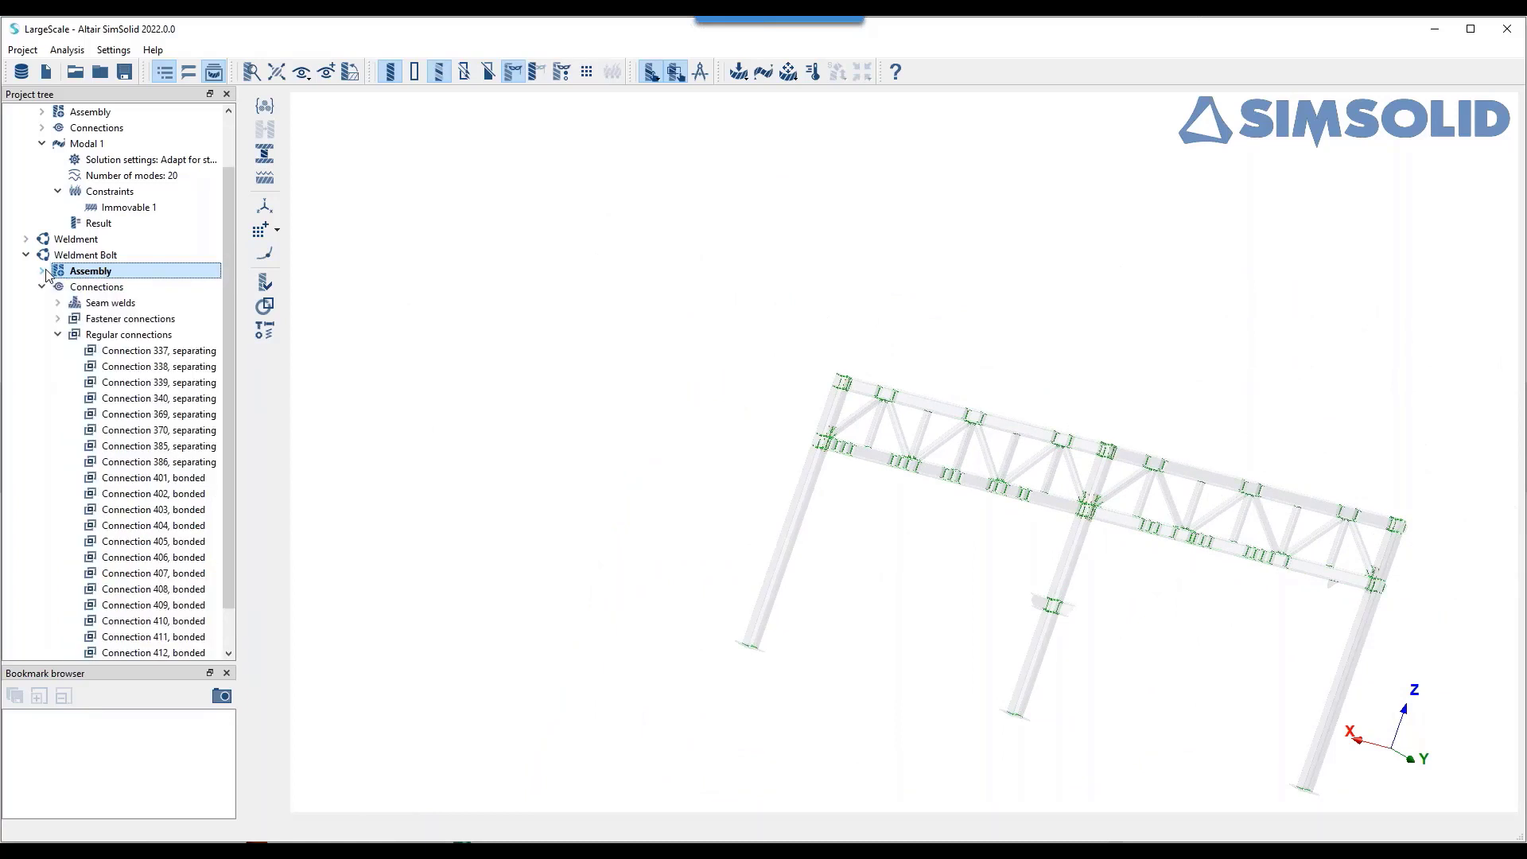
right_click(113, 304)
click(151, 332)
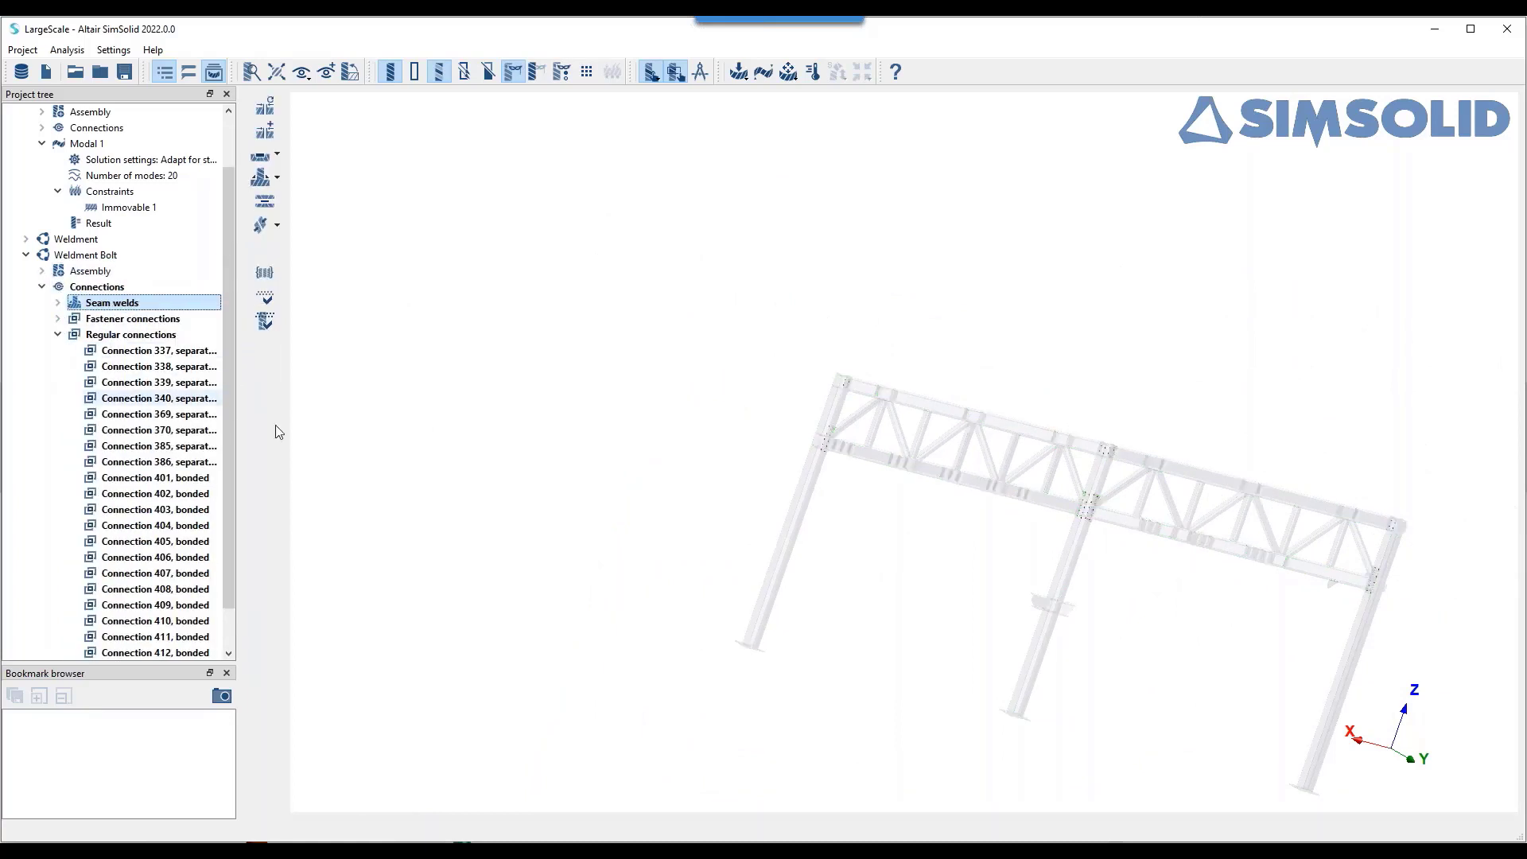
right_drag(909, 507, 829, 484)
drag(857, 477, 717, 421)
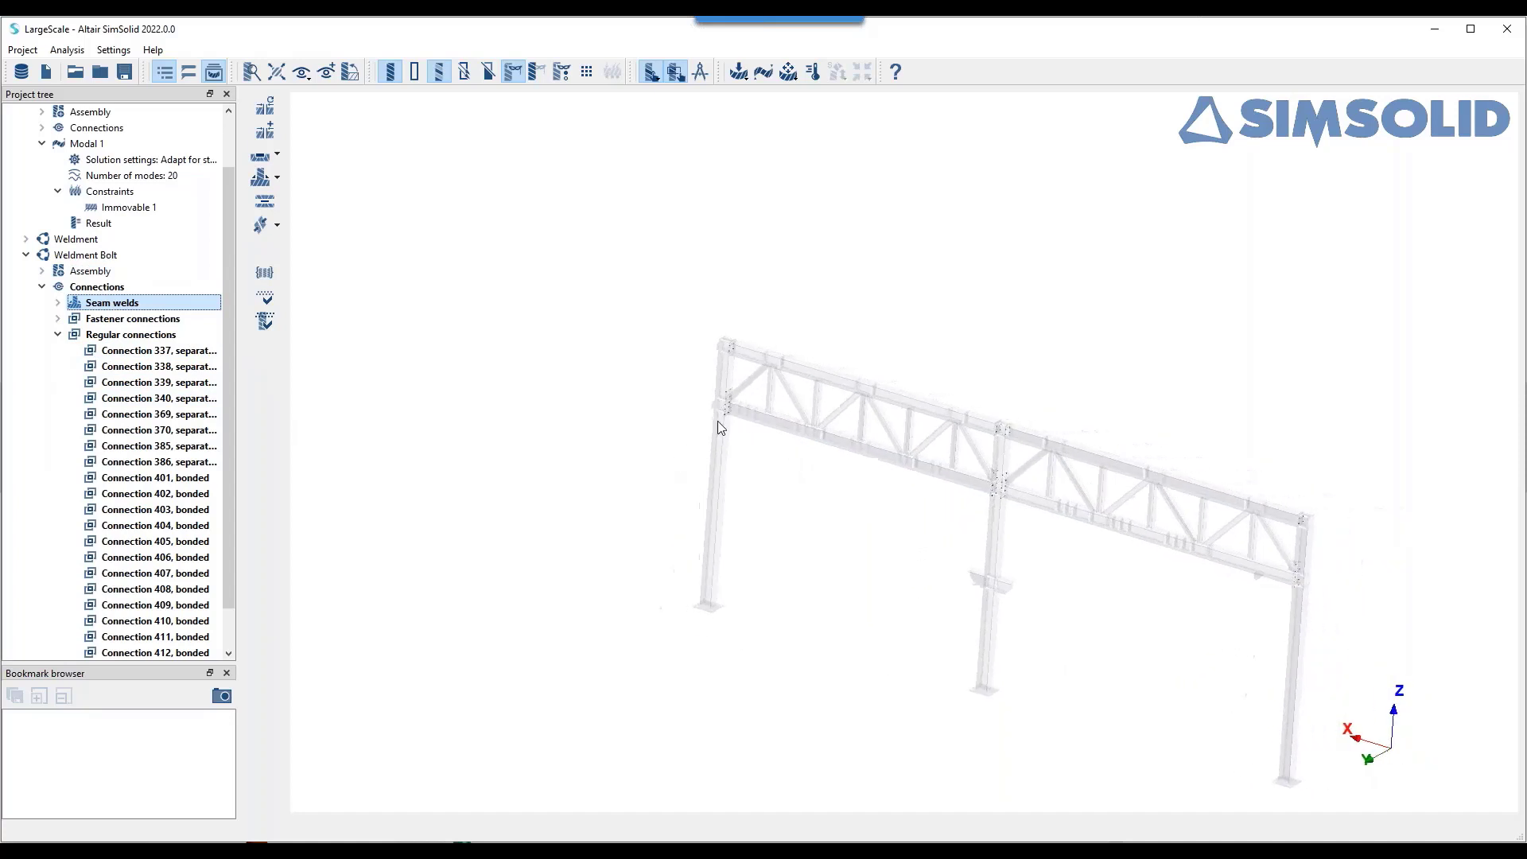
scroll(723, 363, up, 5)
scroll(797, 401, up, 8)
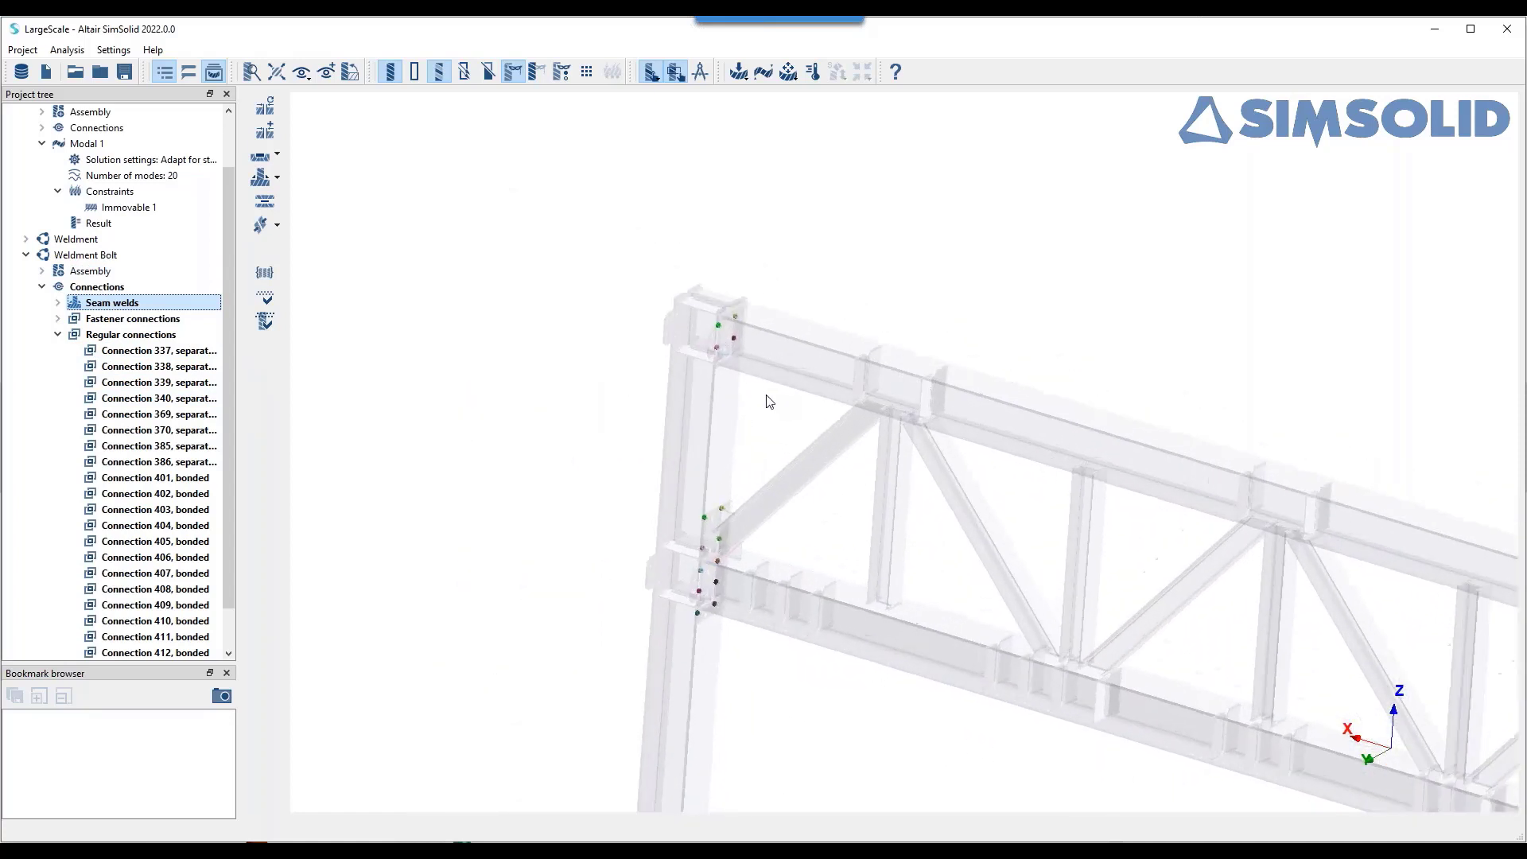
scroll(754, 473, down, 10)
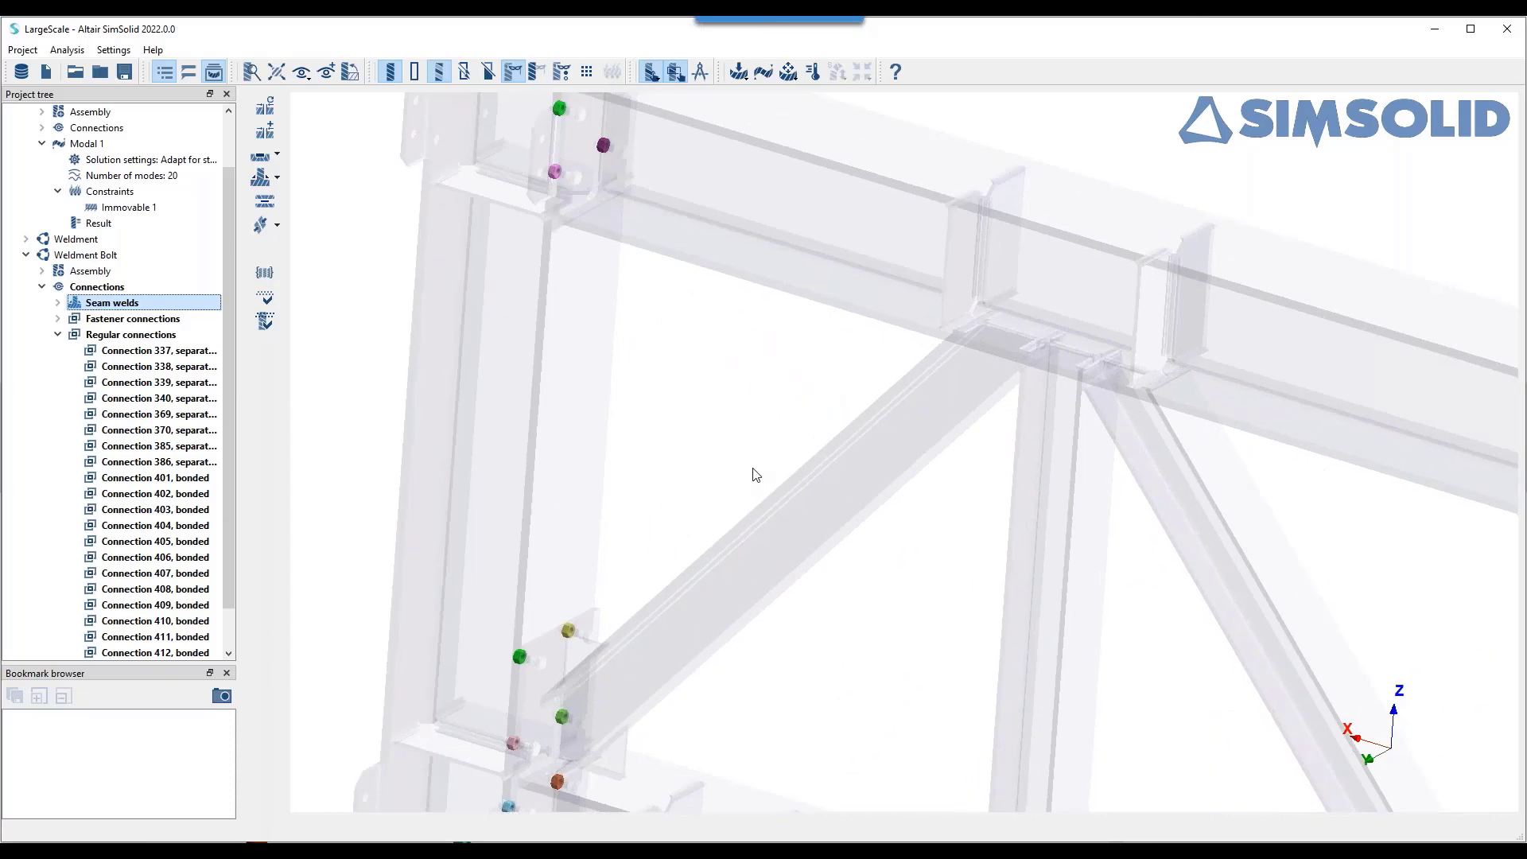
scroll(748, 465, down, 3)
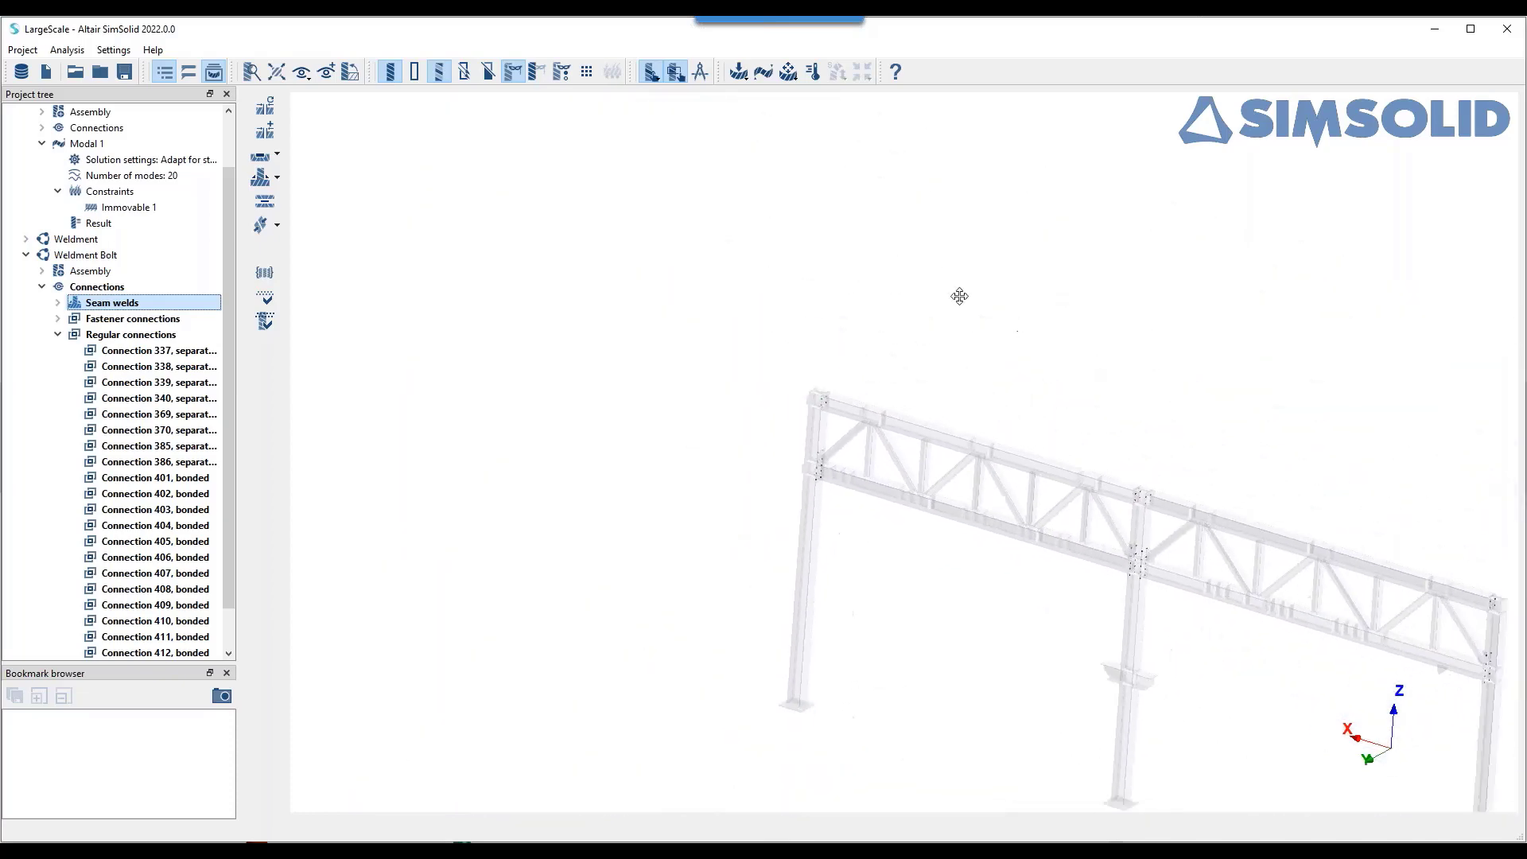
- Start a nut tightening load on Structural 1 and select all isolated nuts of the frame at once
click(62, 336)
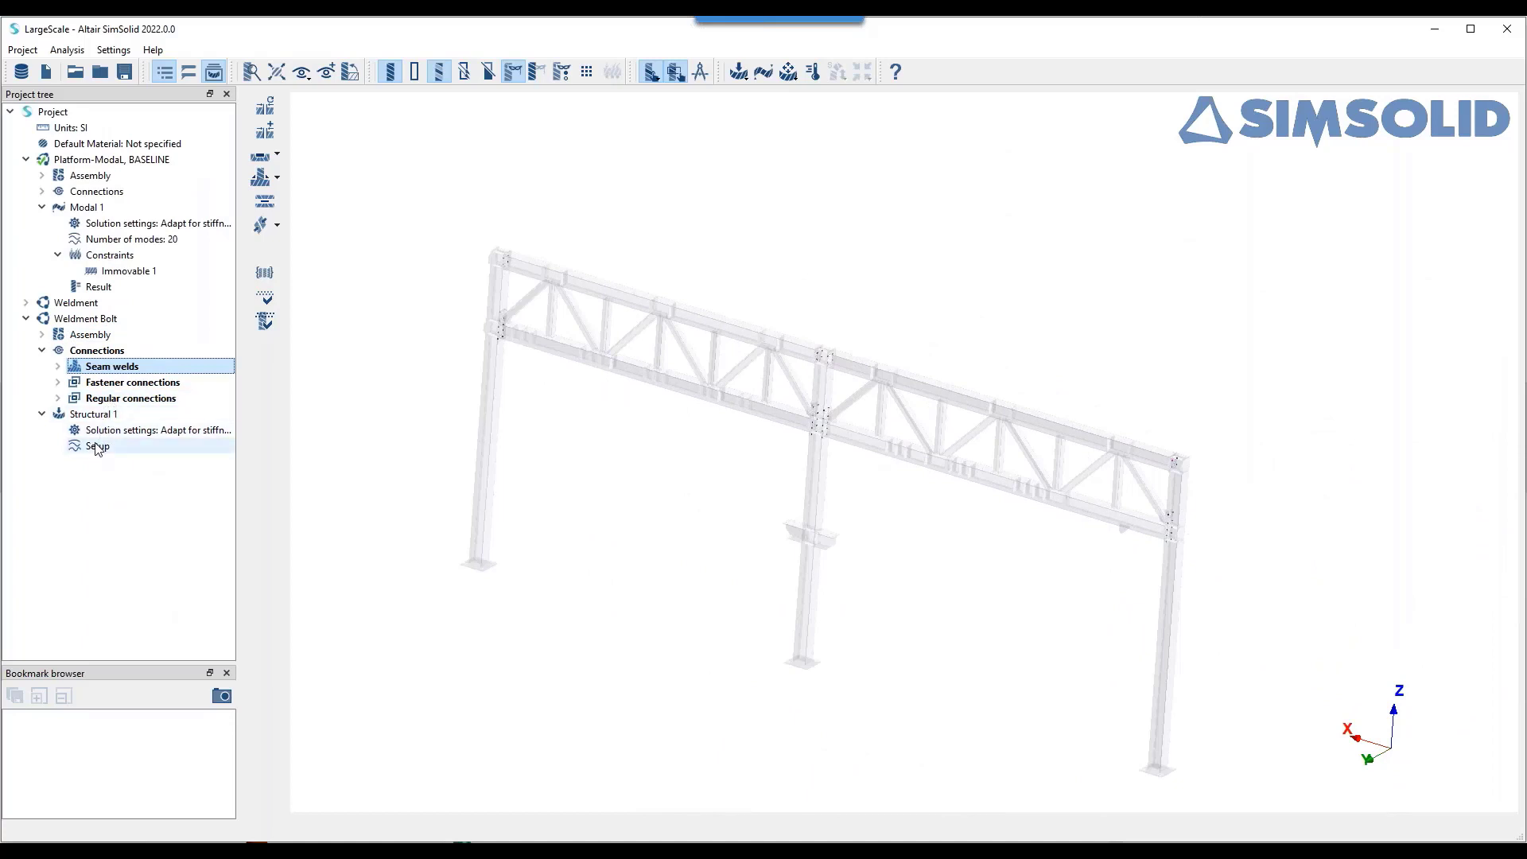
click(97, 415)
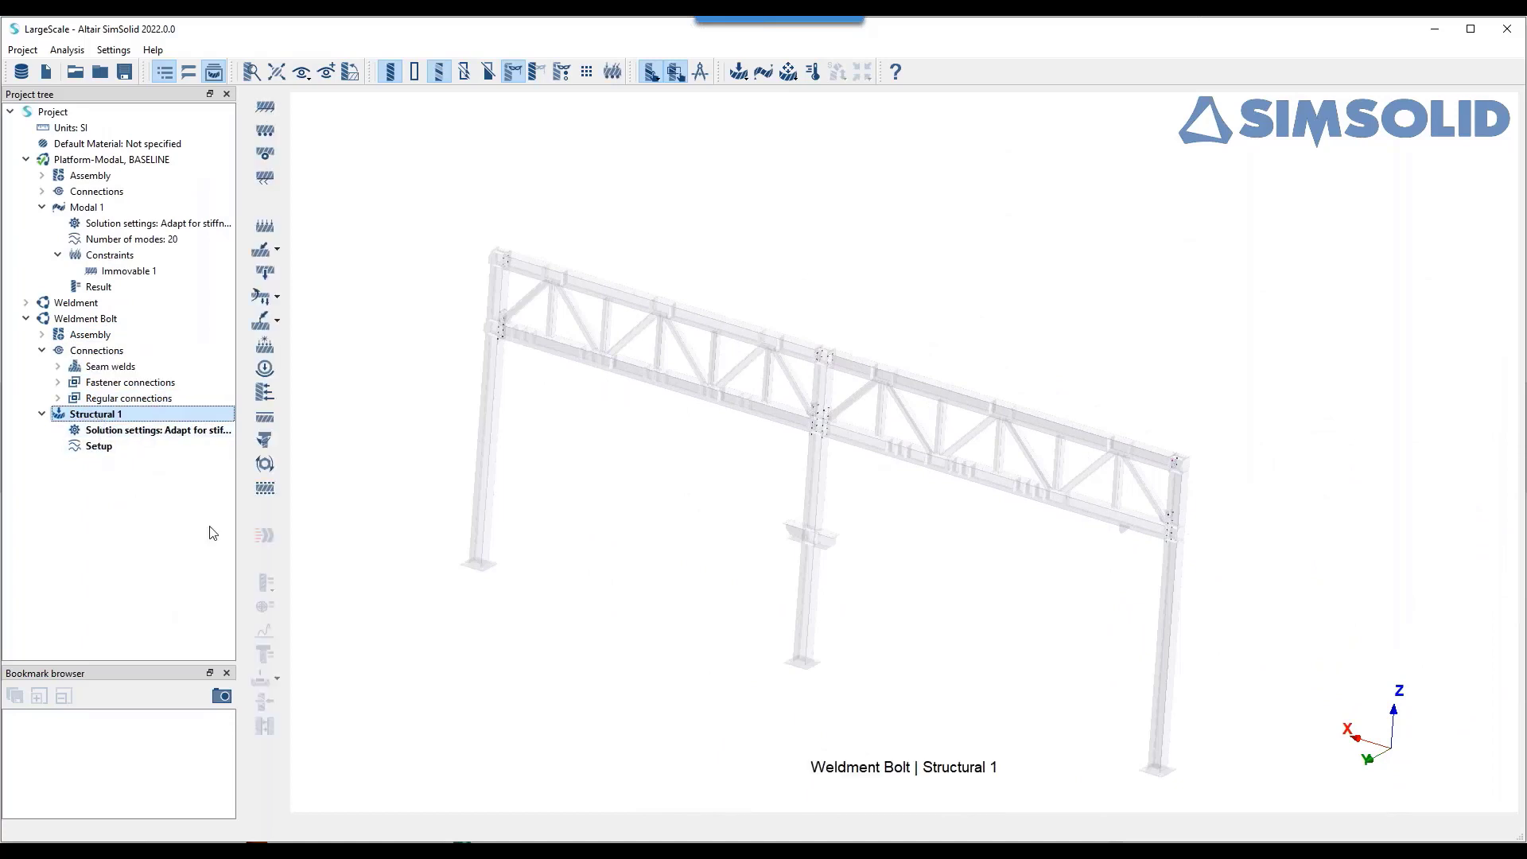
click(265, 464)
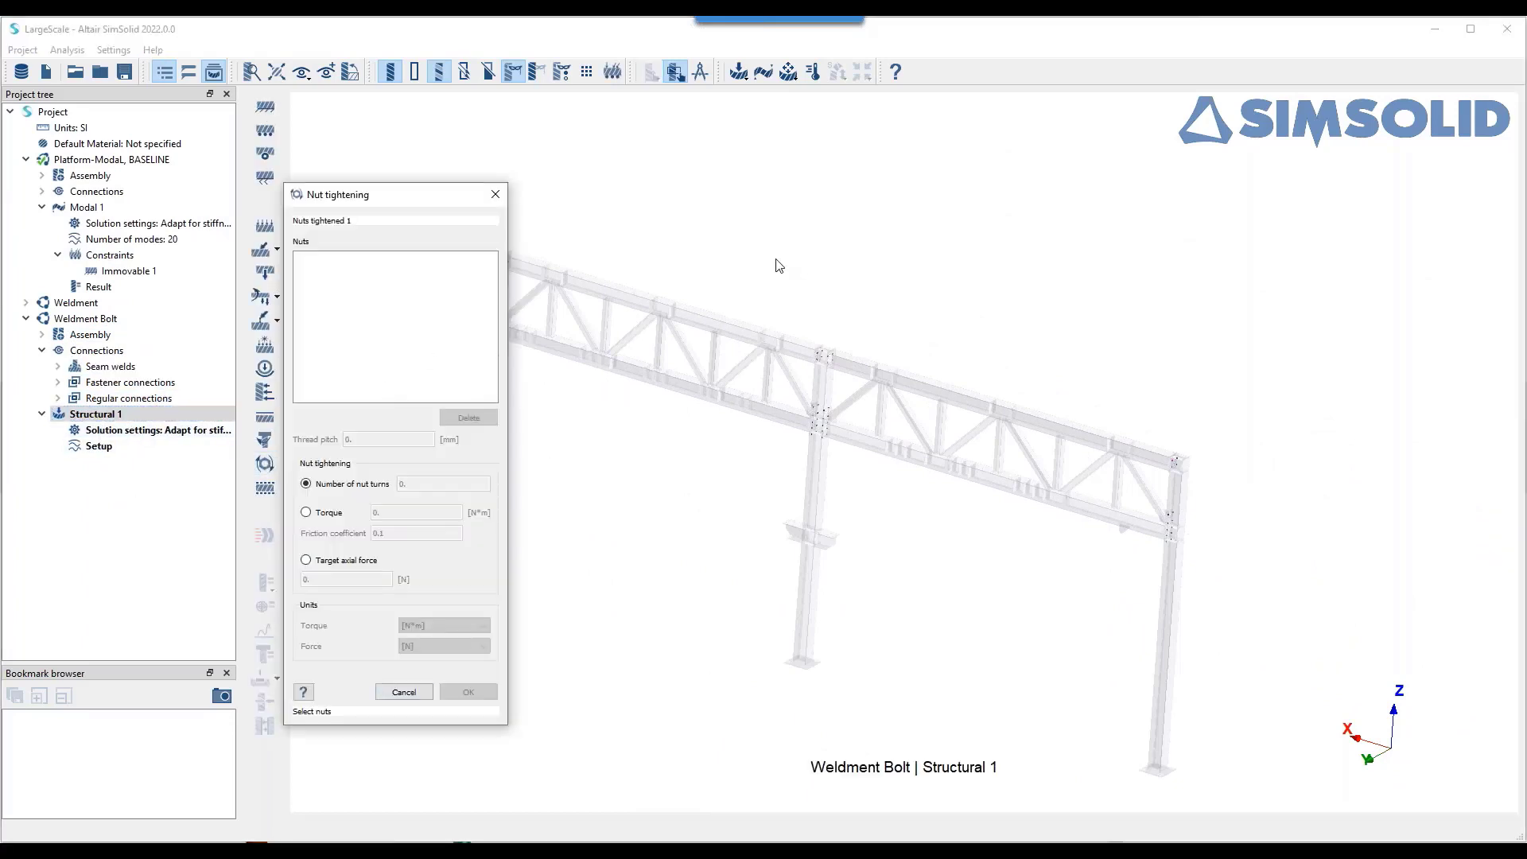
drag(544, 187, 1362, 602)
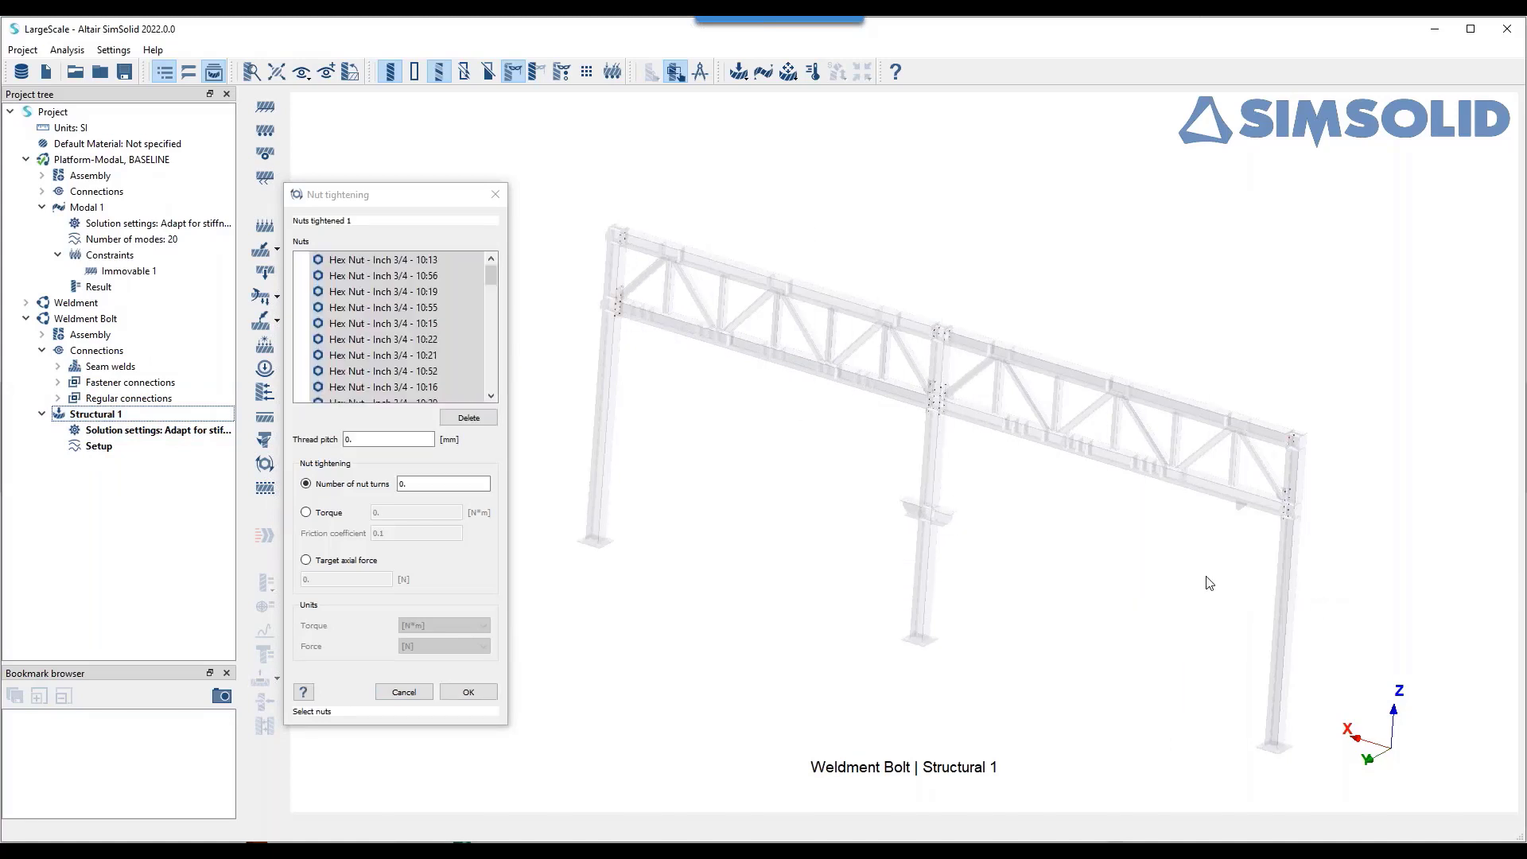
- Set the nuts' thread pitch to 0.1 mm and tighten them by a torque of 1000 N*m with friction coefficient 0.1
click(374, 440)
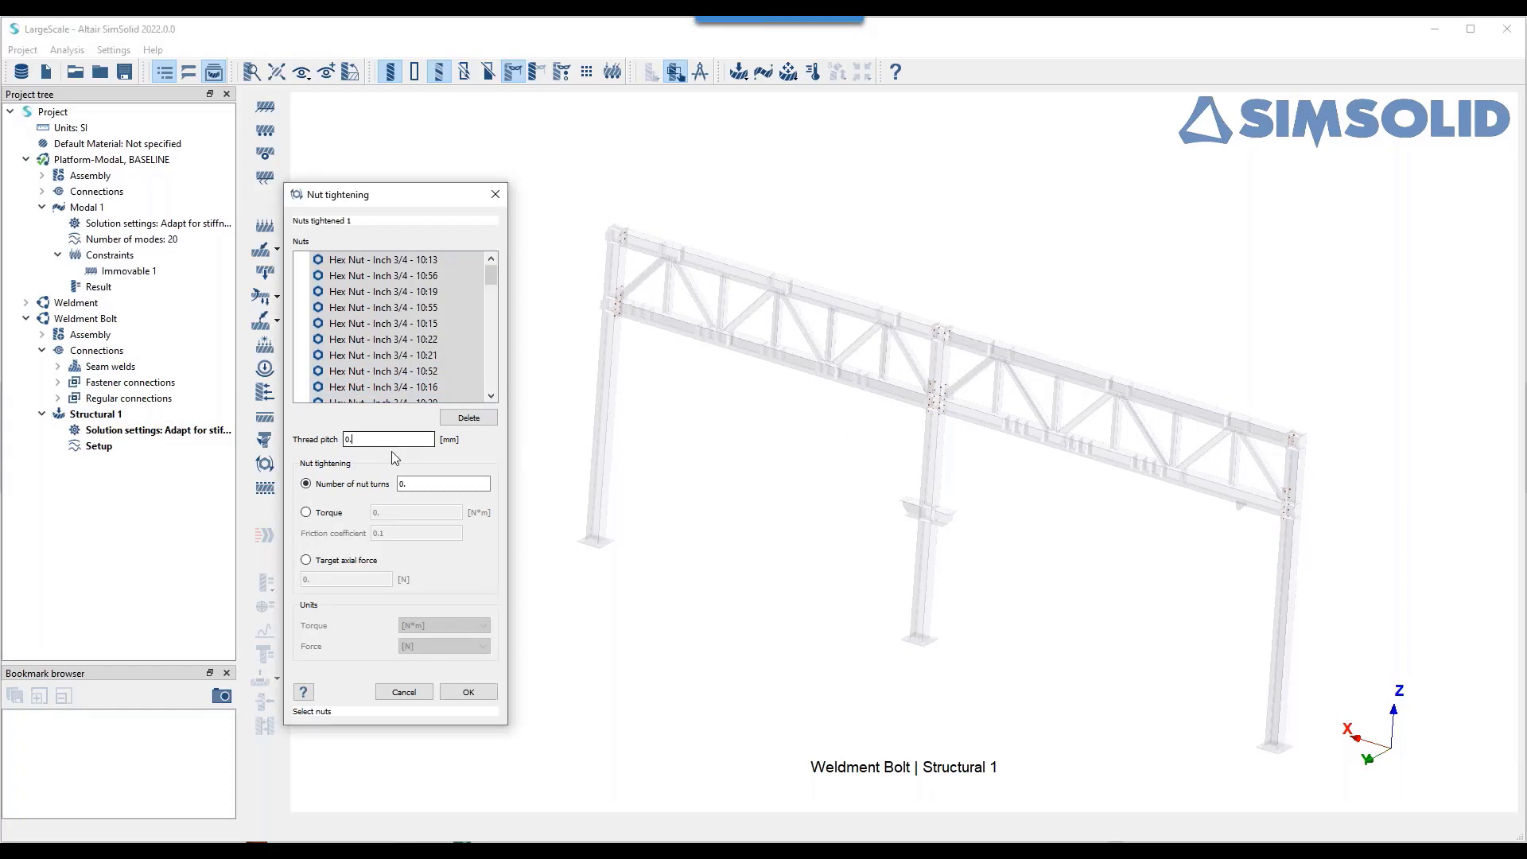
text(1)
click(315, 514)
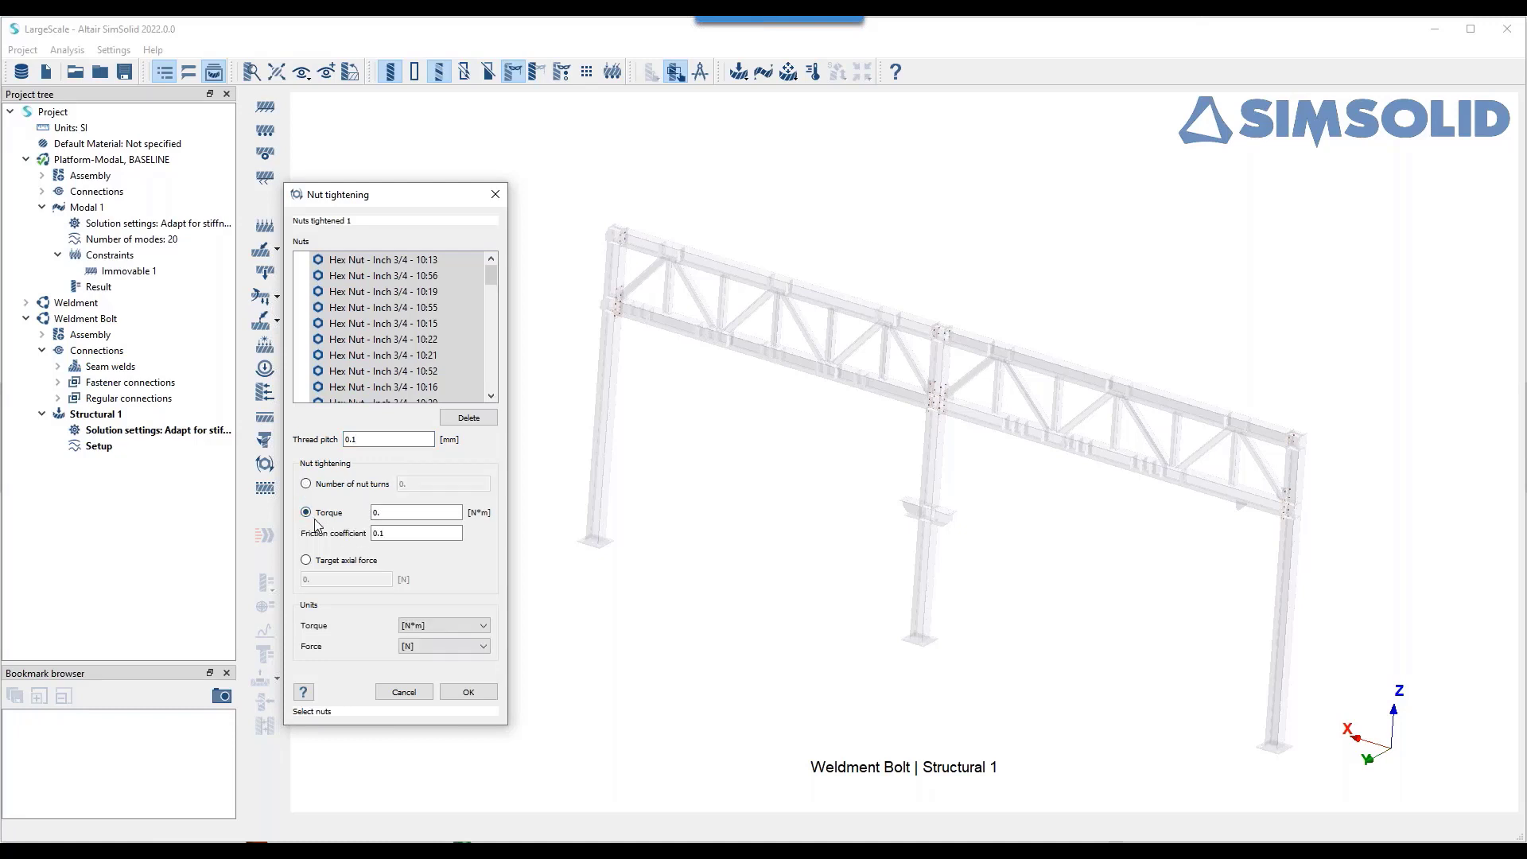
click(306, 561)
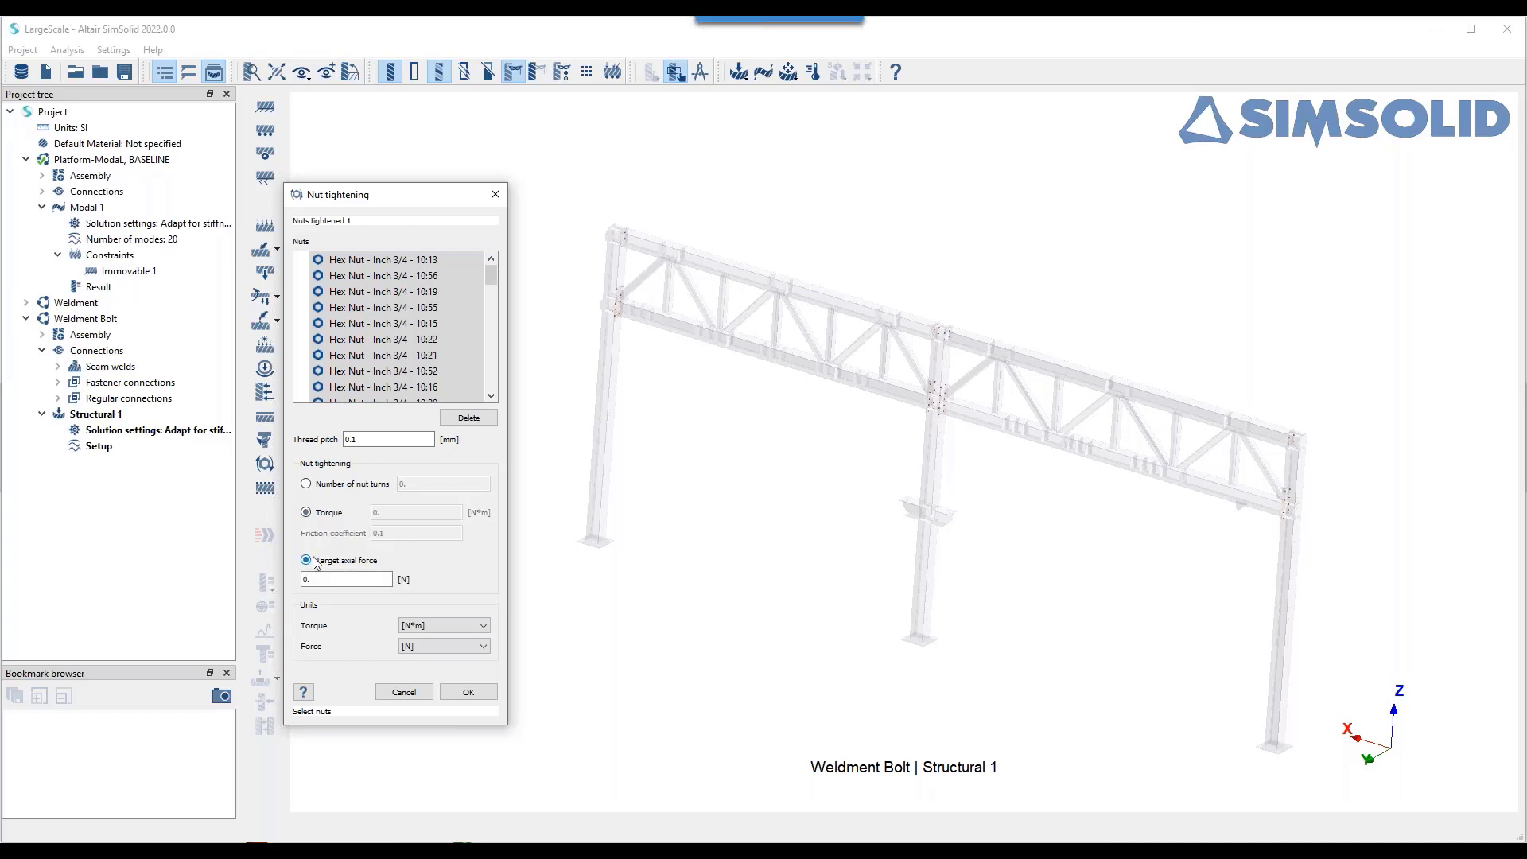
click(307, 513)
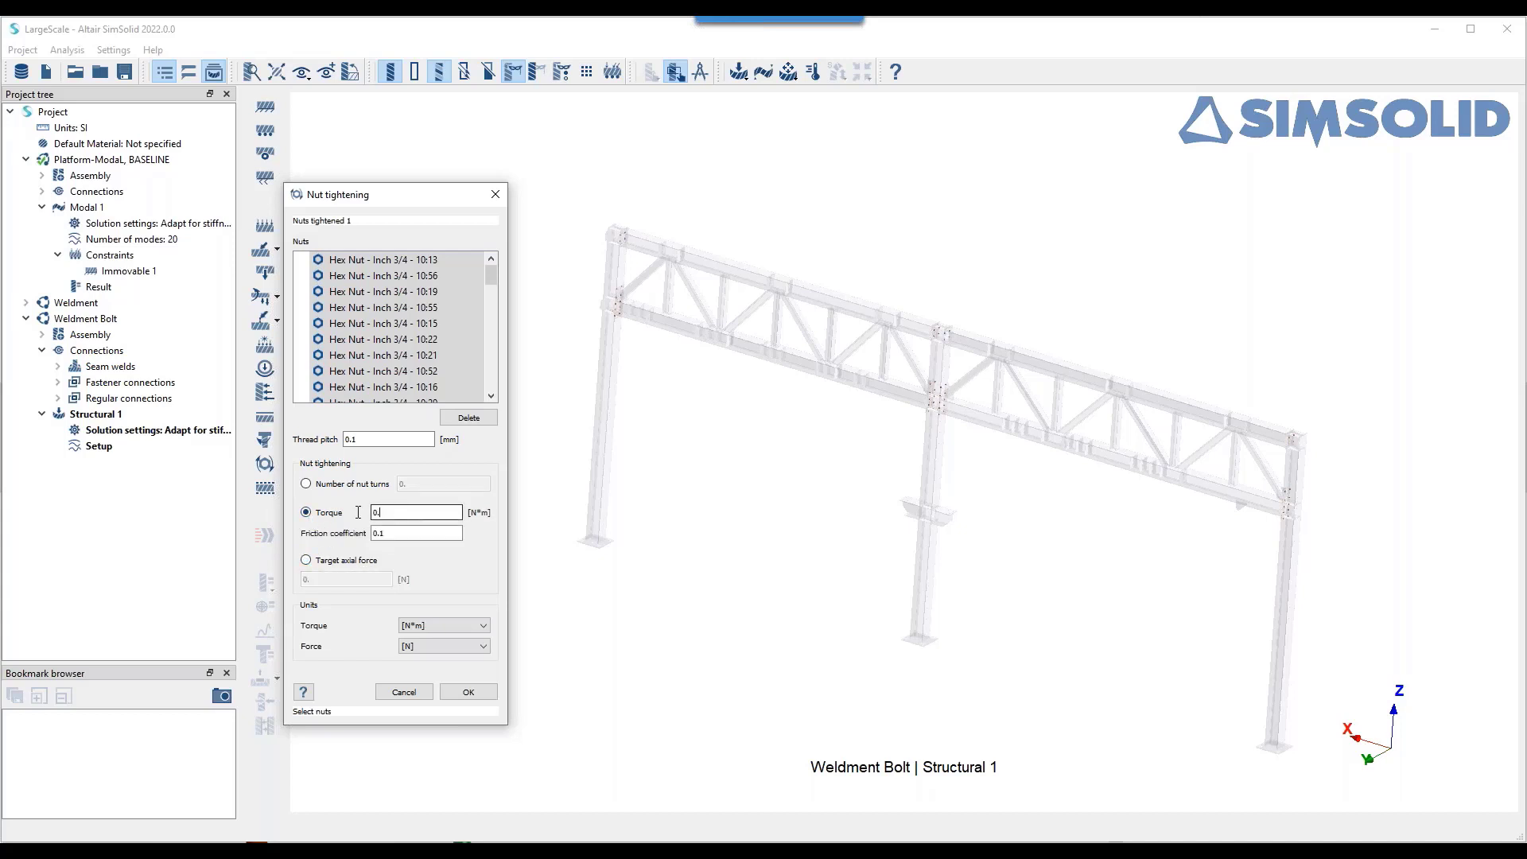
text(1000)
click(468, 692)
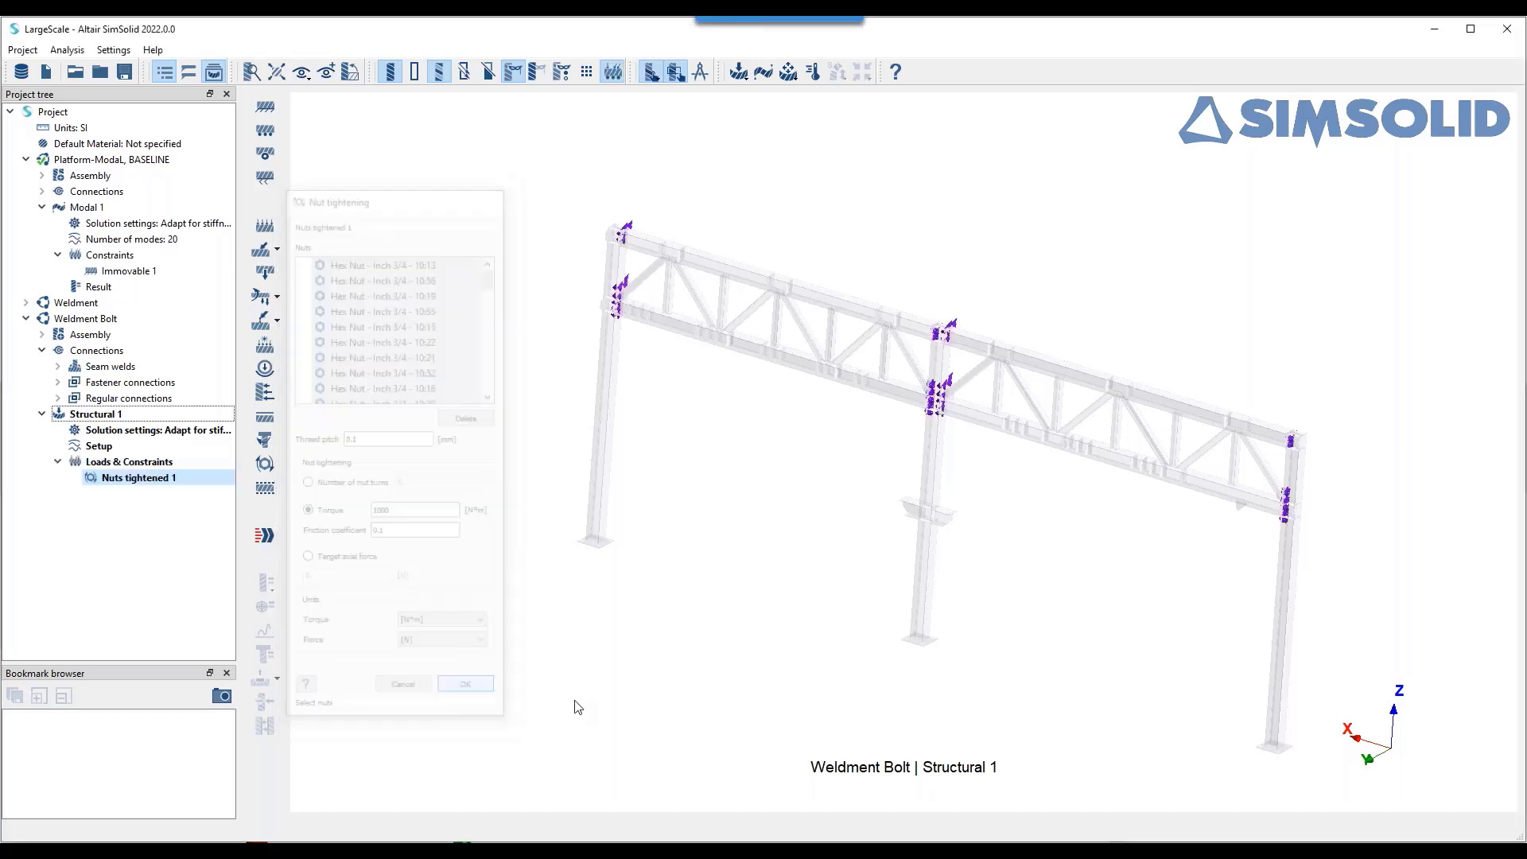
- Examine the nut tightening markers at the column joints and restore the solid display of all parts
scroll(954, 452, up, 10)
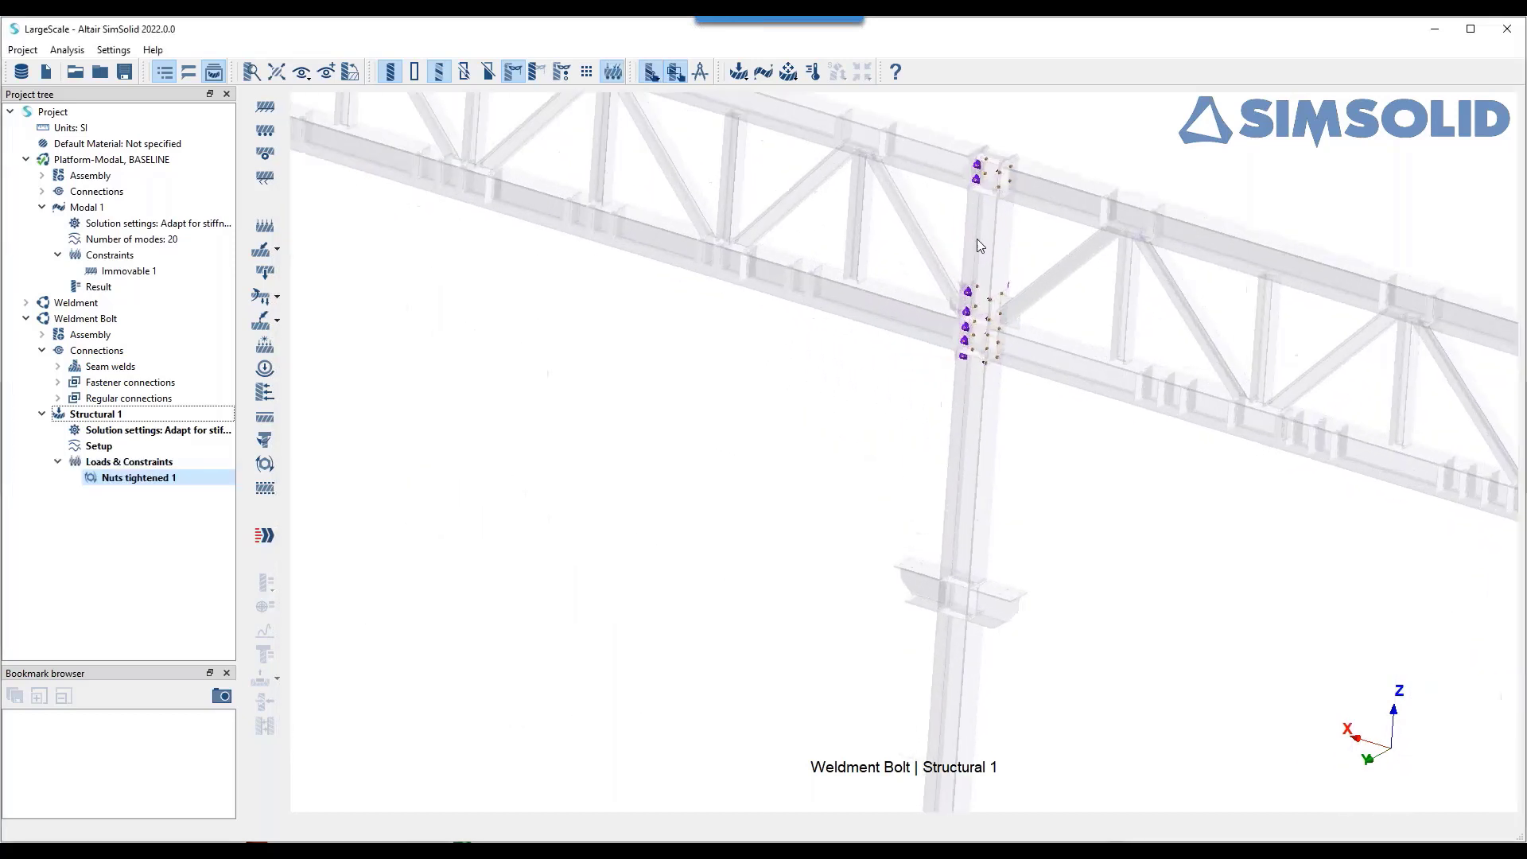
scroll(987, 447, down, 3)
drag(986, 447, 767, 511)
scroll(792, 461, up, 5)
scroll(808, 511, up, 3)
scroll(819, 517, down, 10)
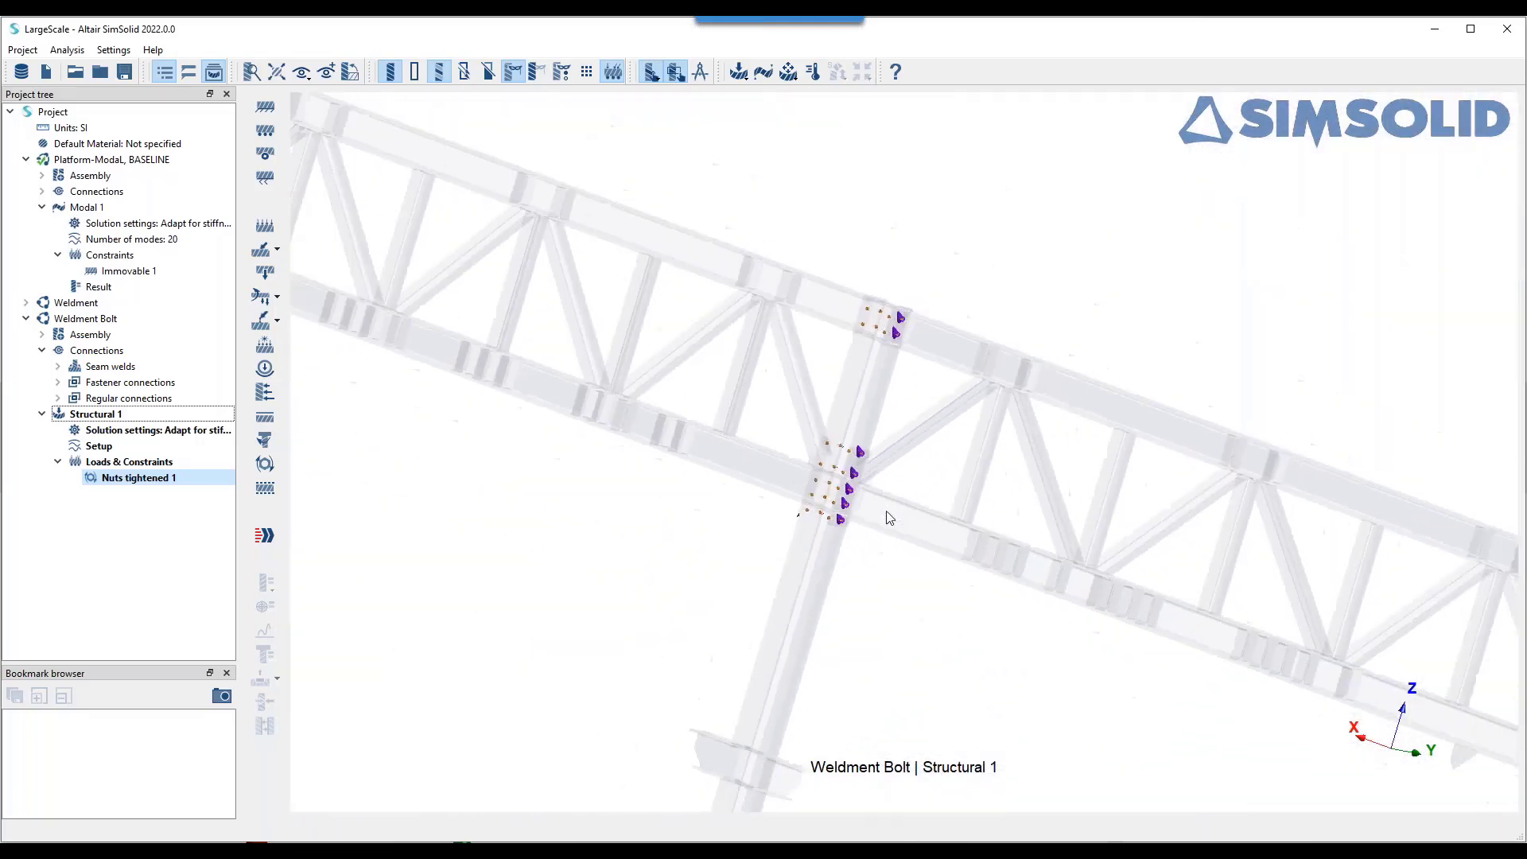
drag(917, 553, 705, 423)
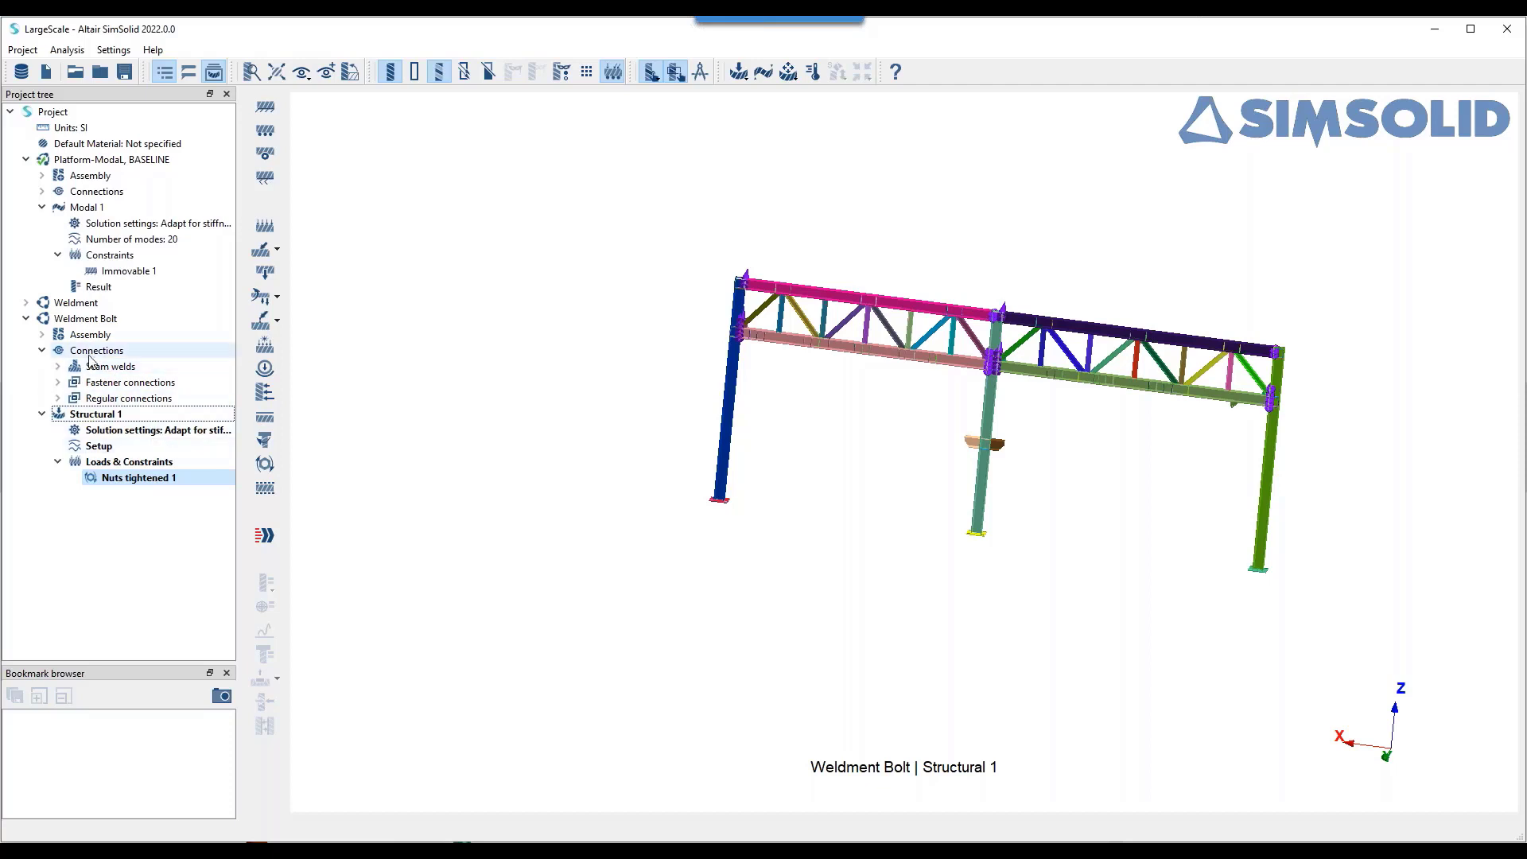
- Accept the structural analysis settings of Structural 1 and try to solve the analysis
double_click(109, 448)
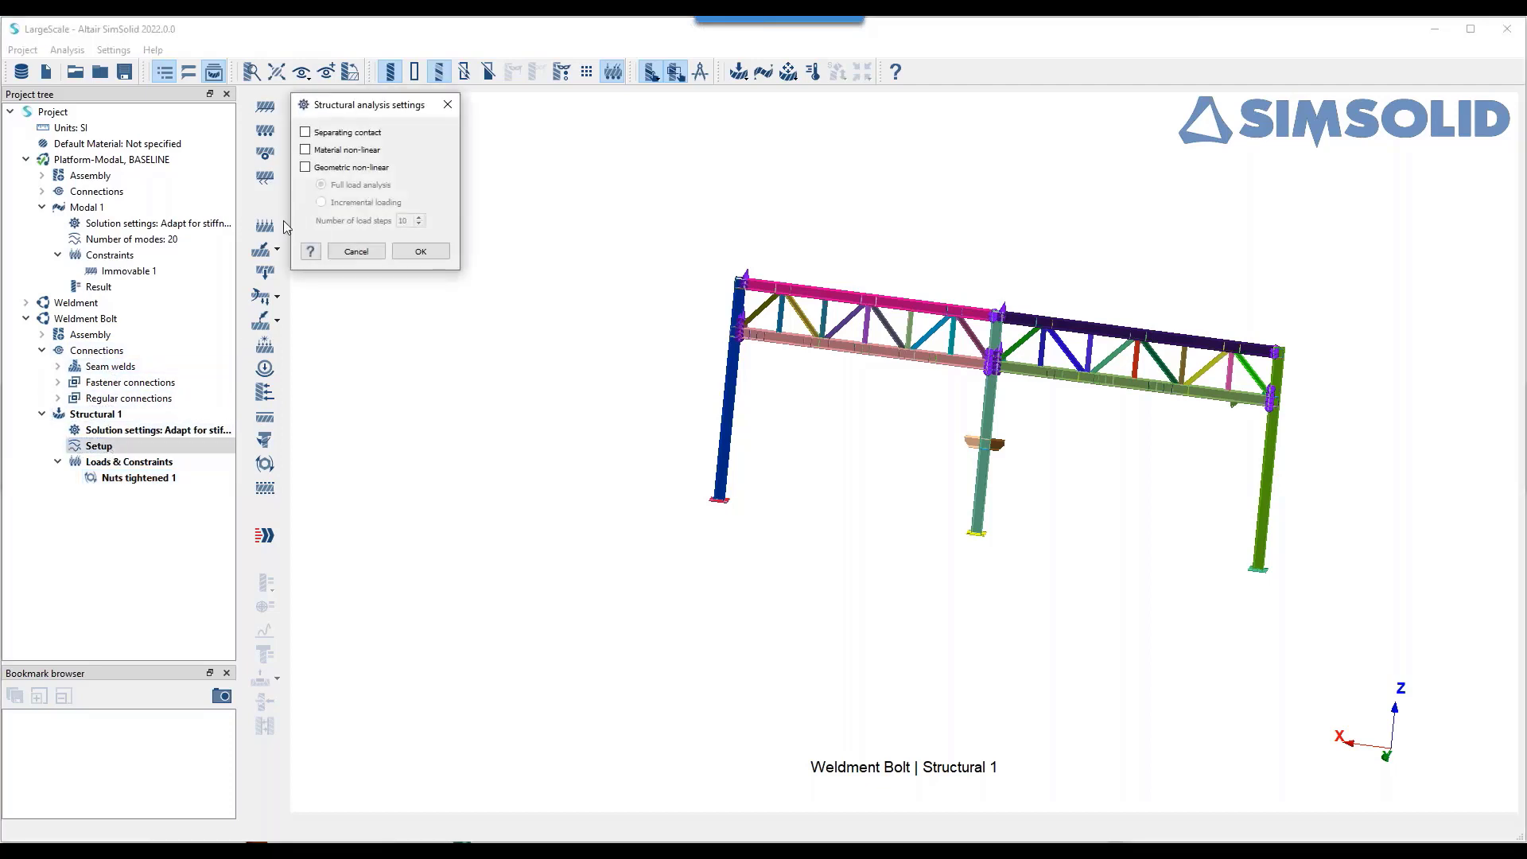
click(432, 256)
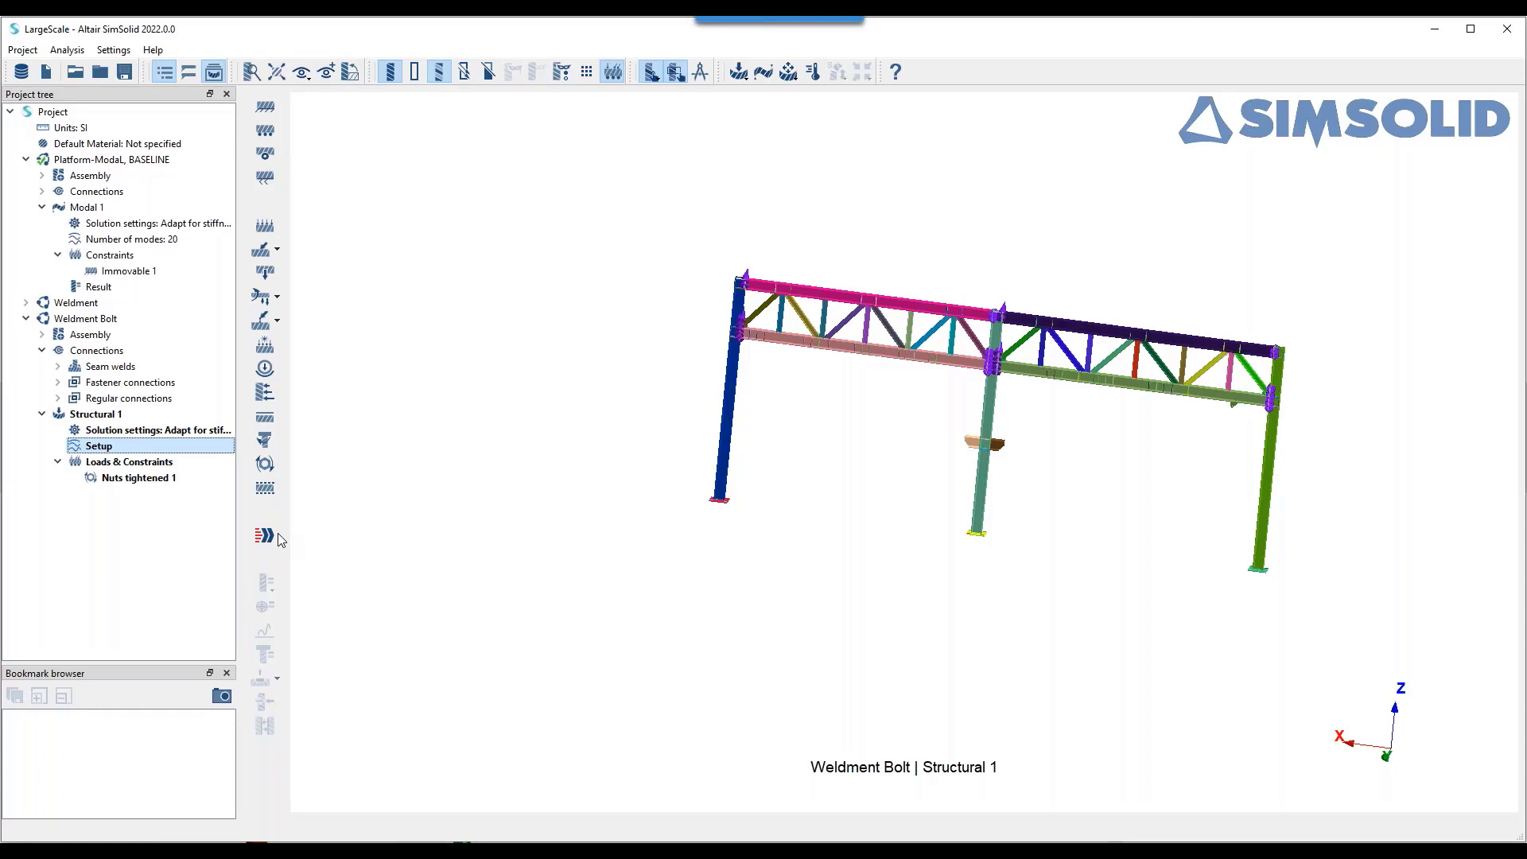
click(266, 537)
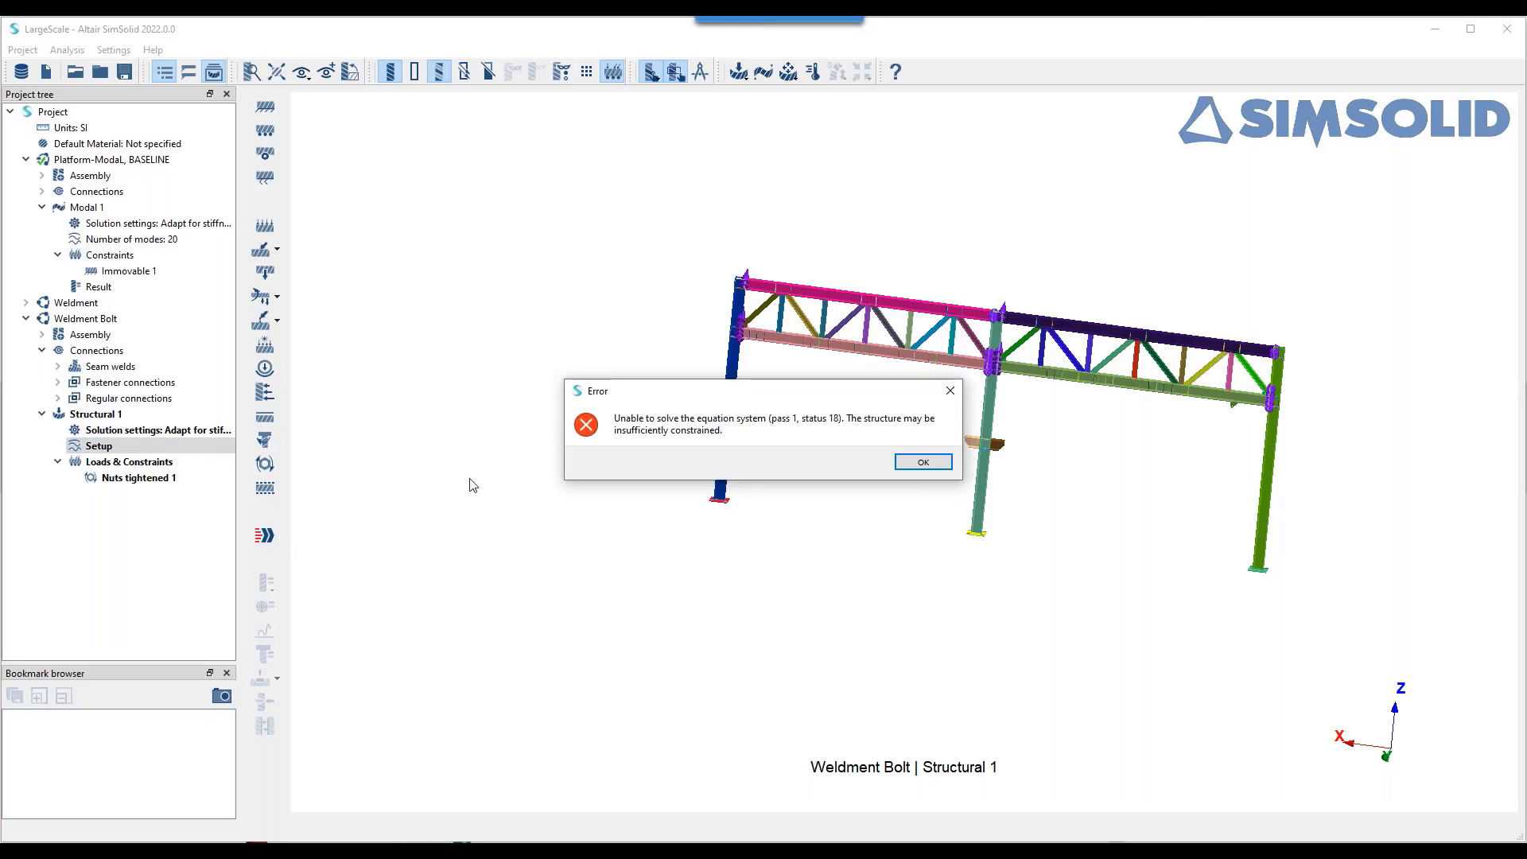
click(932, 464)
- Make the underside faces of the three column base plates immovable and solve Structural 1
drag(867, 621, 848, 372)
scroll(661, 438, up, 5)
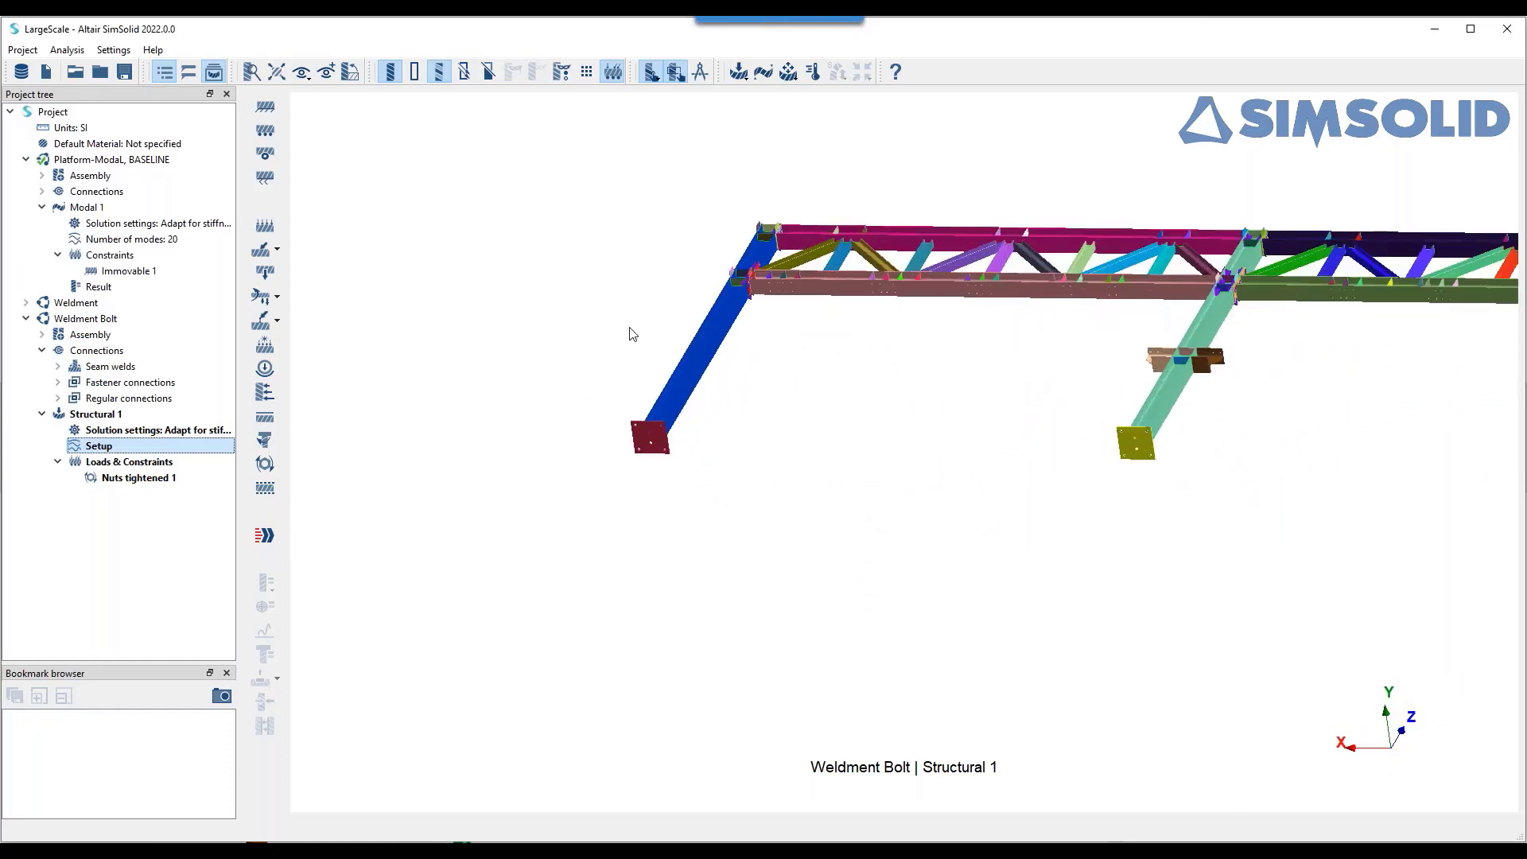
click(265, 106)
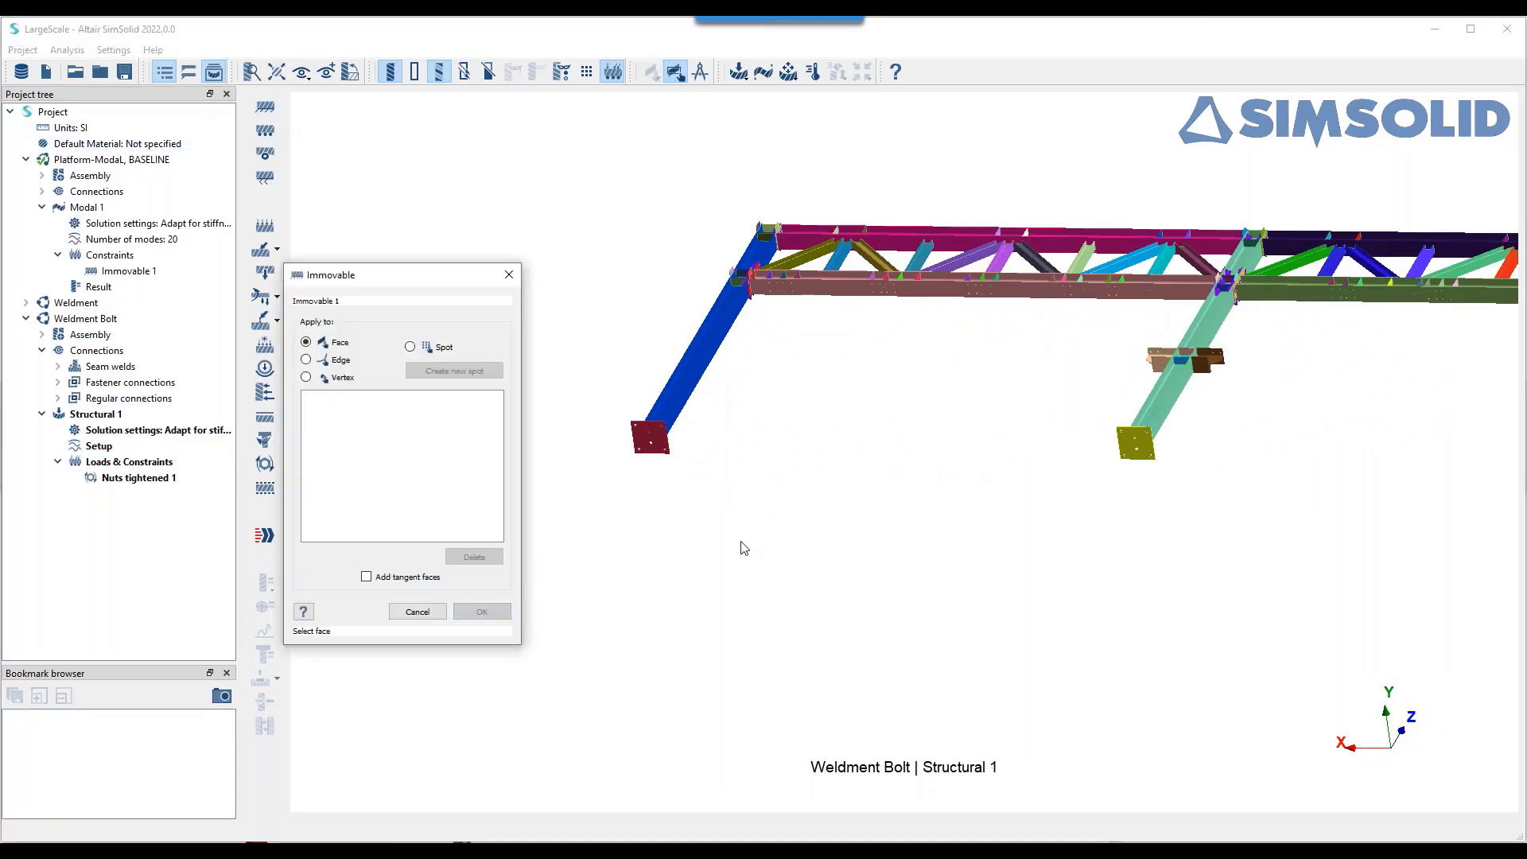
click(658, 443)
middle_drag(1112, 570, 818, 437)
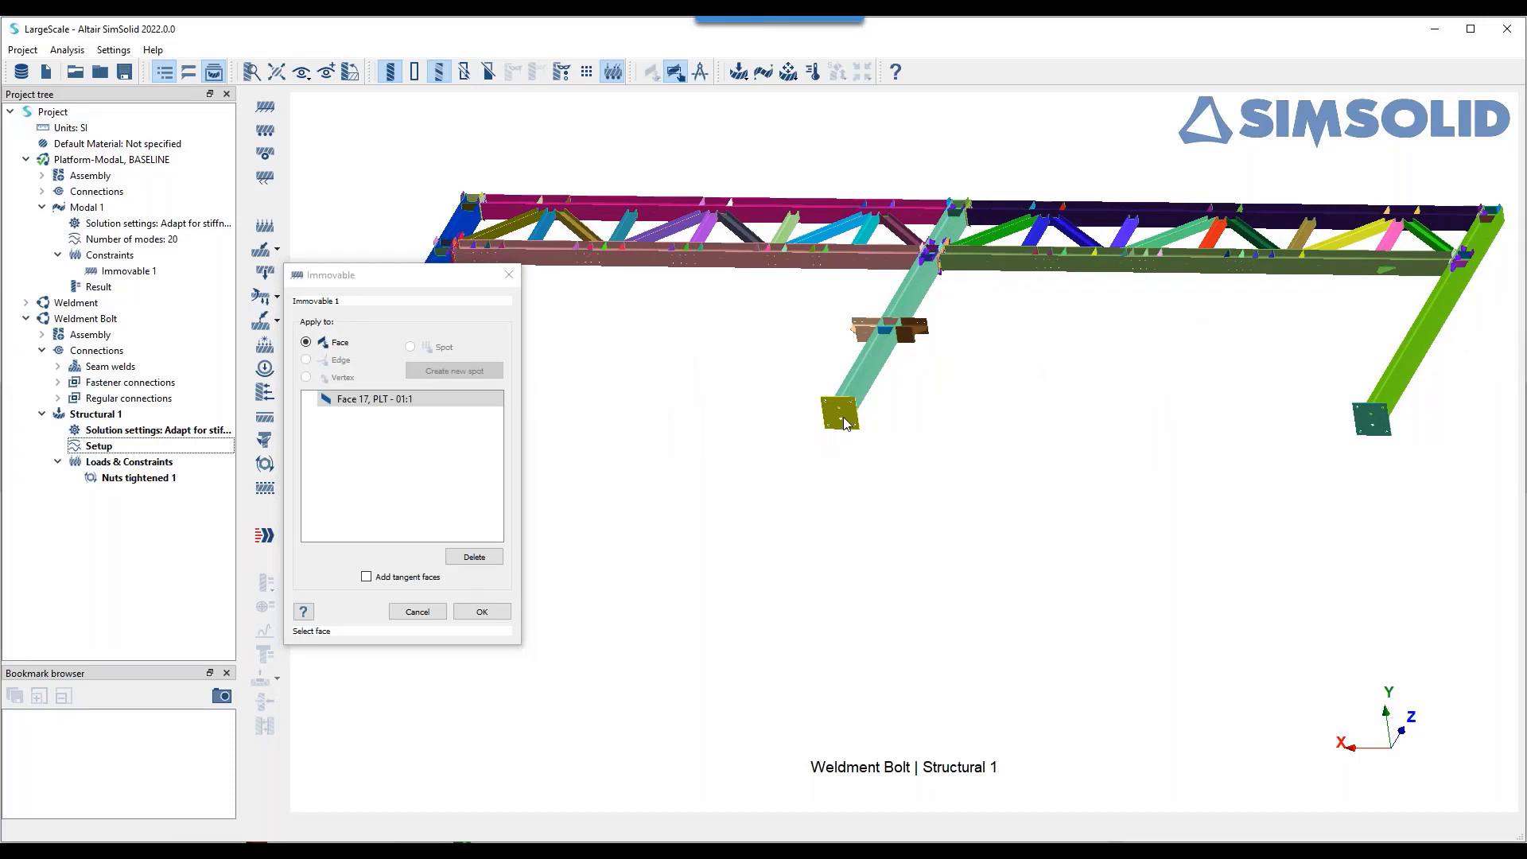
click(837, 413)
click(1376, 426)
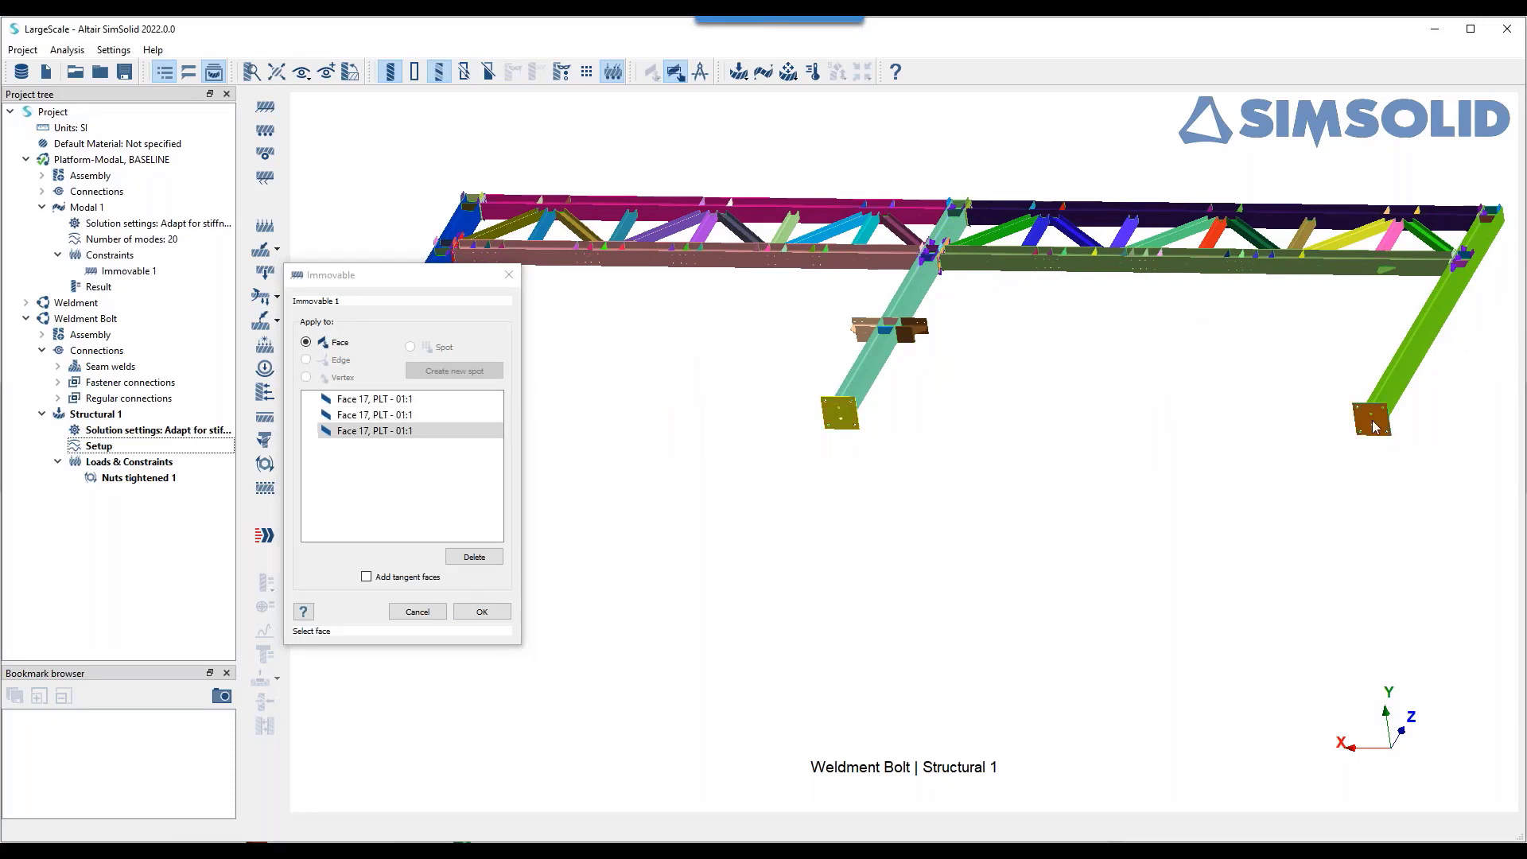
click(481, 611)
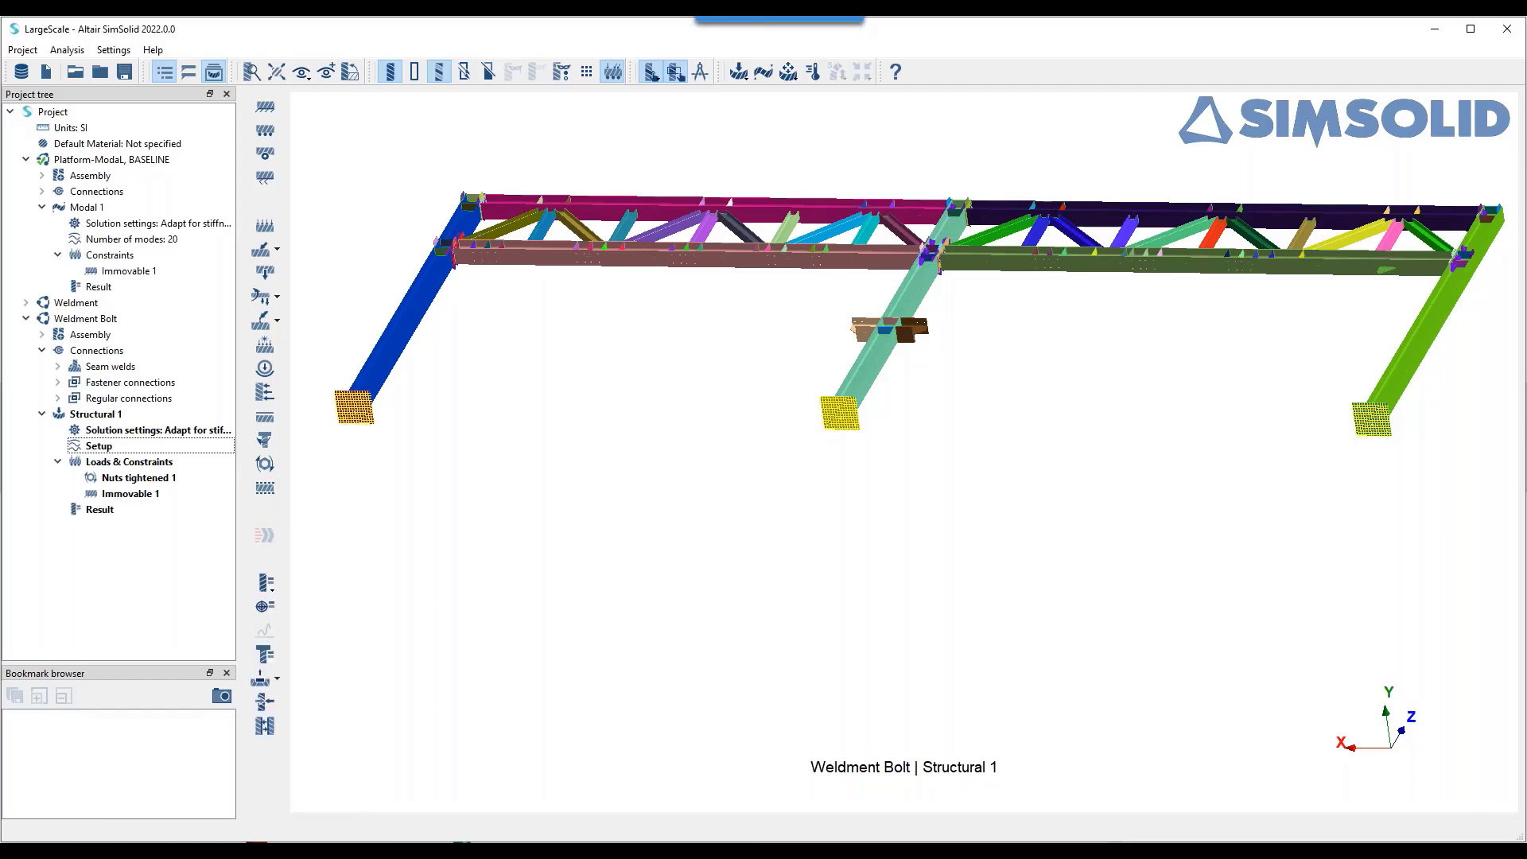
- Plot the displacement magnitude of Structural 1 and view the frame from the standard top and bottom directions
click(265, 583)
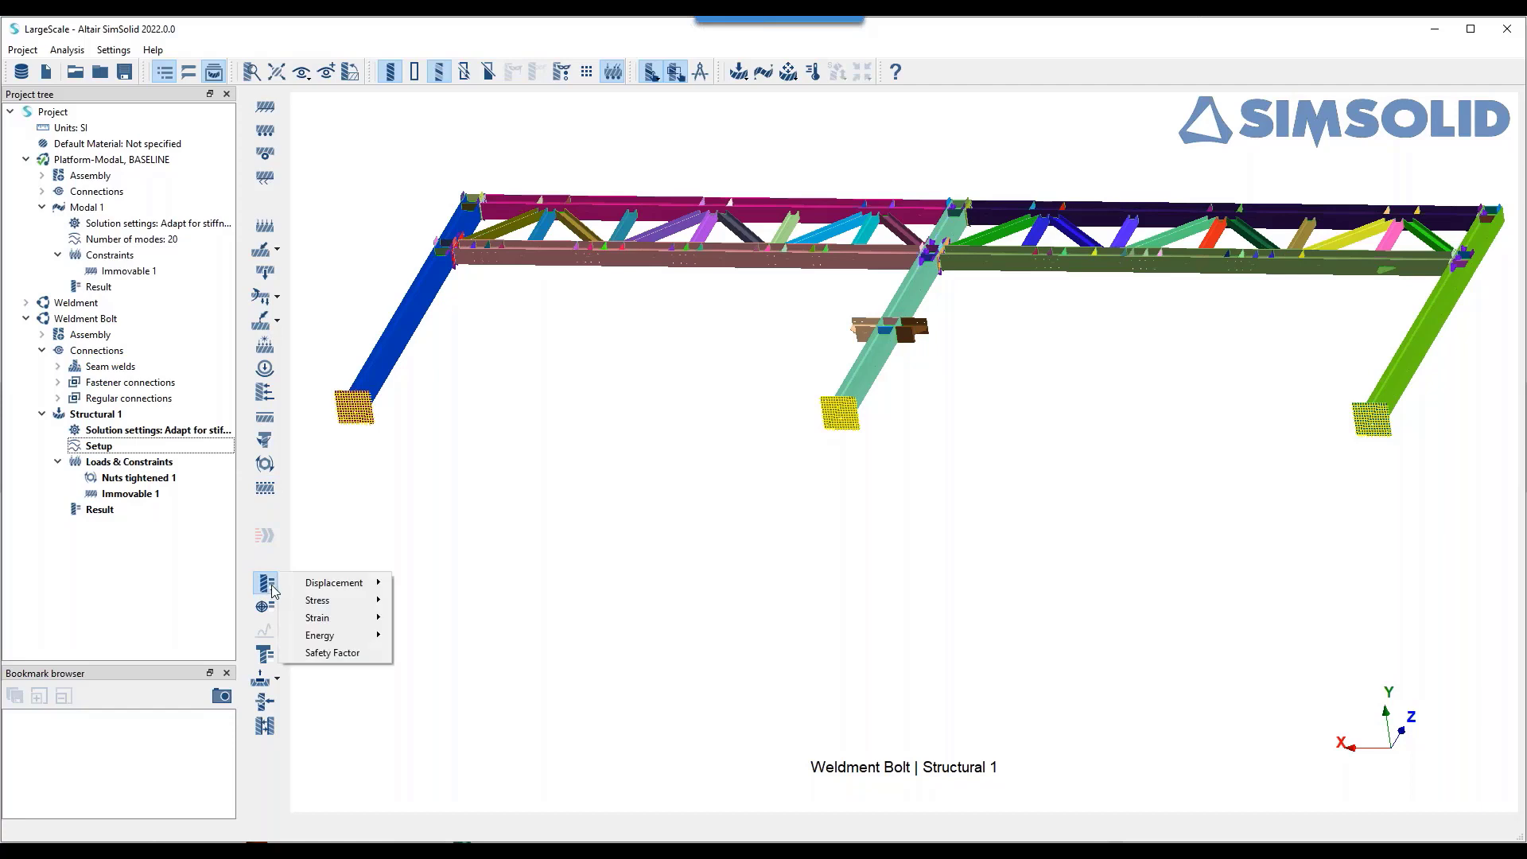
mouse_move(334, 583)
click(477, 583)
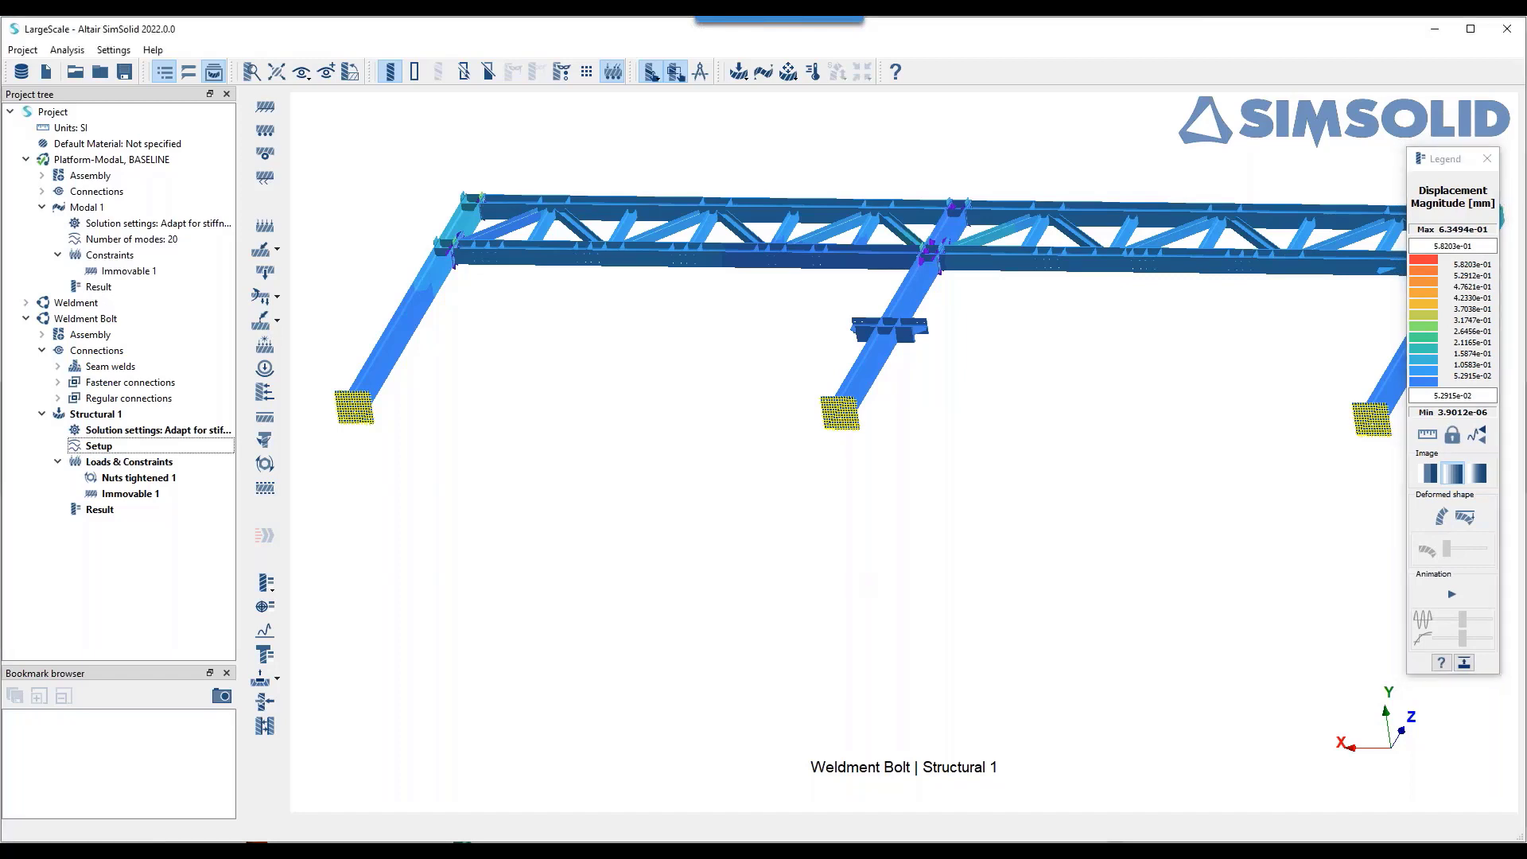
key(t)
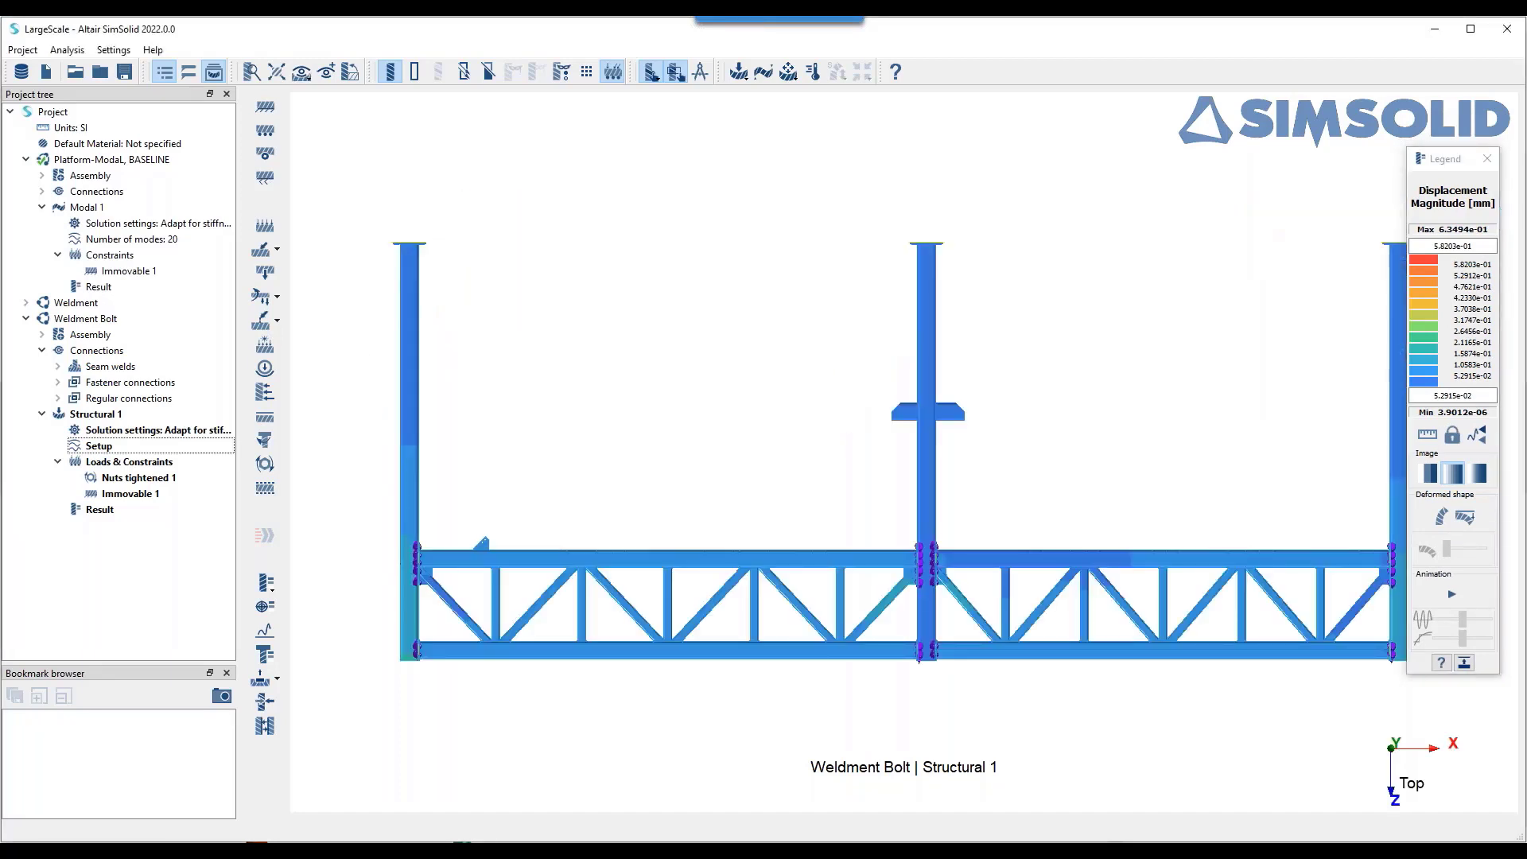
key(b)
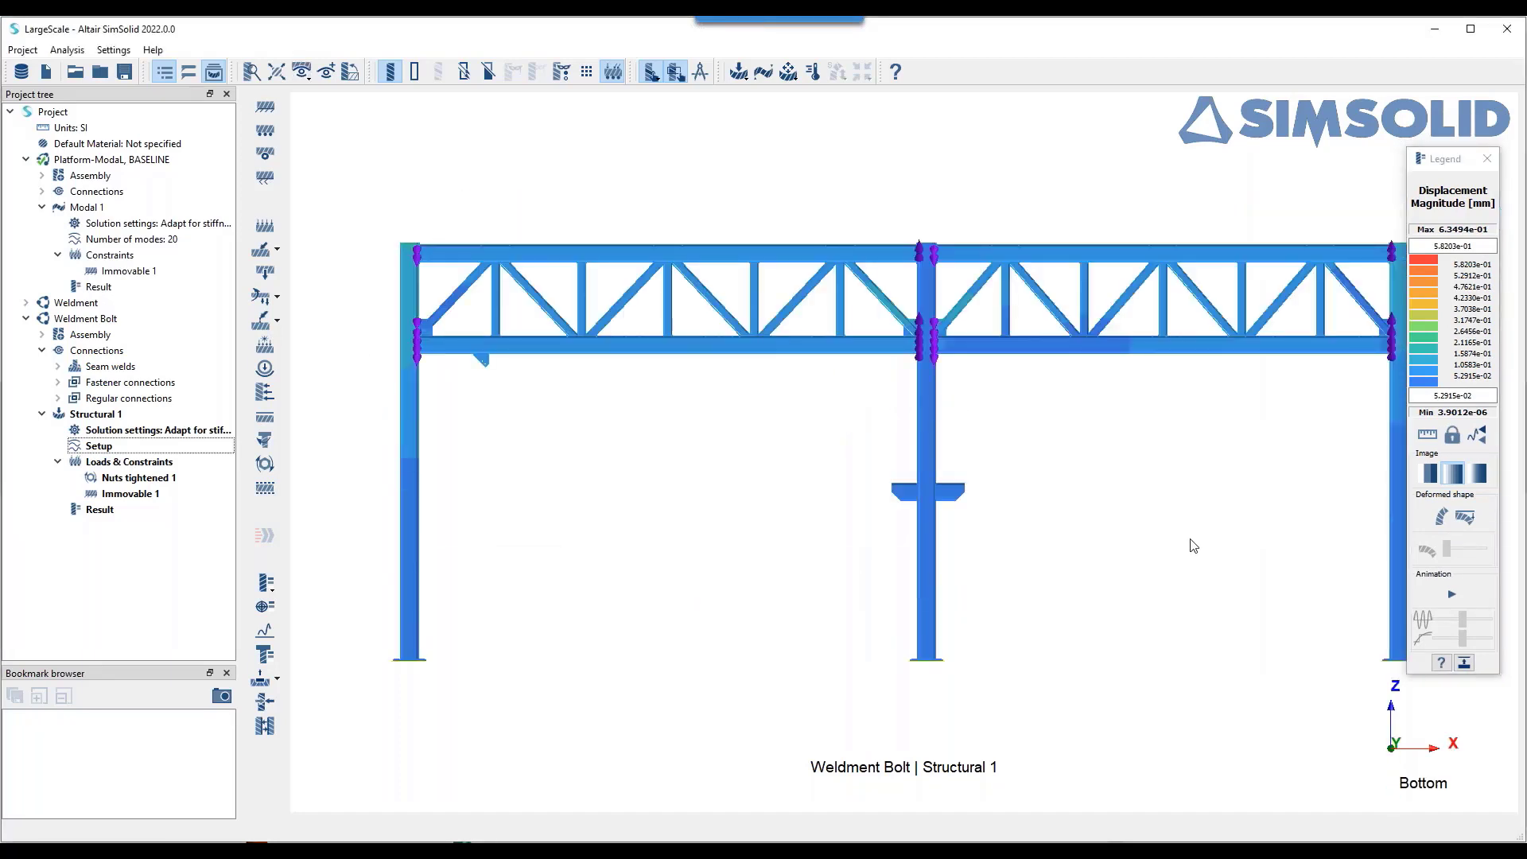
- Open the reaction/contact forces of Structural 1 and bring the column base supports into an angled underside view
right_drag(1193, 546, 1033, 552)
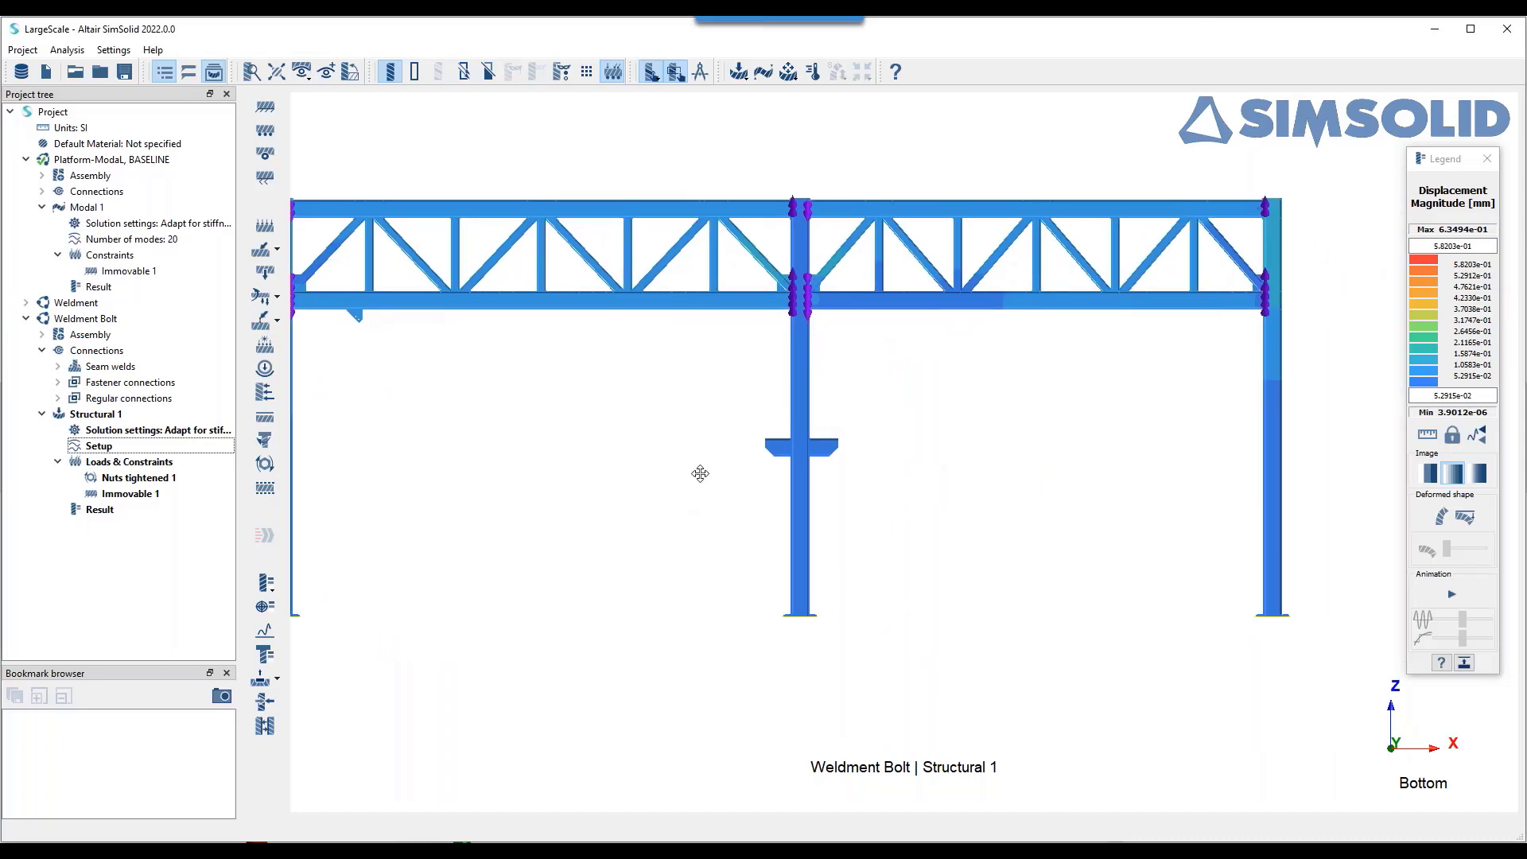
right_drag(700, 473, 769, 476)
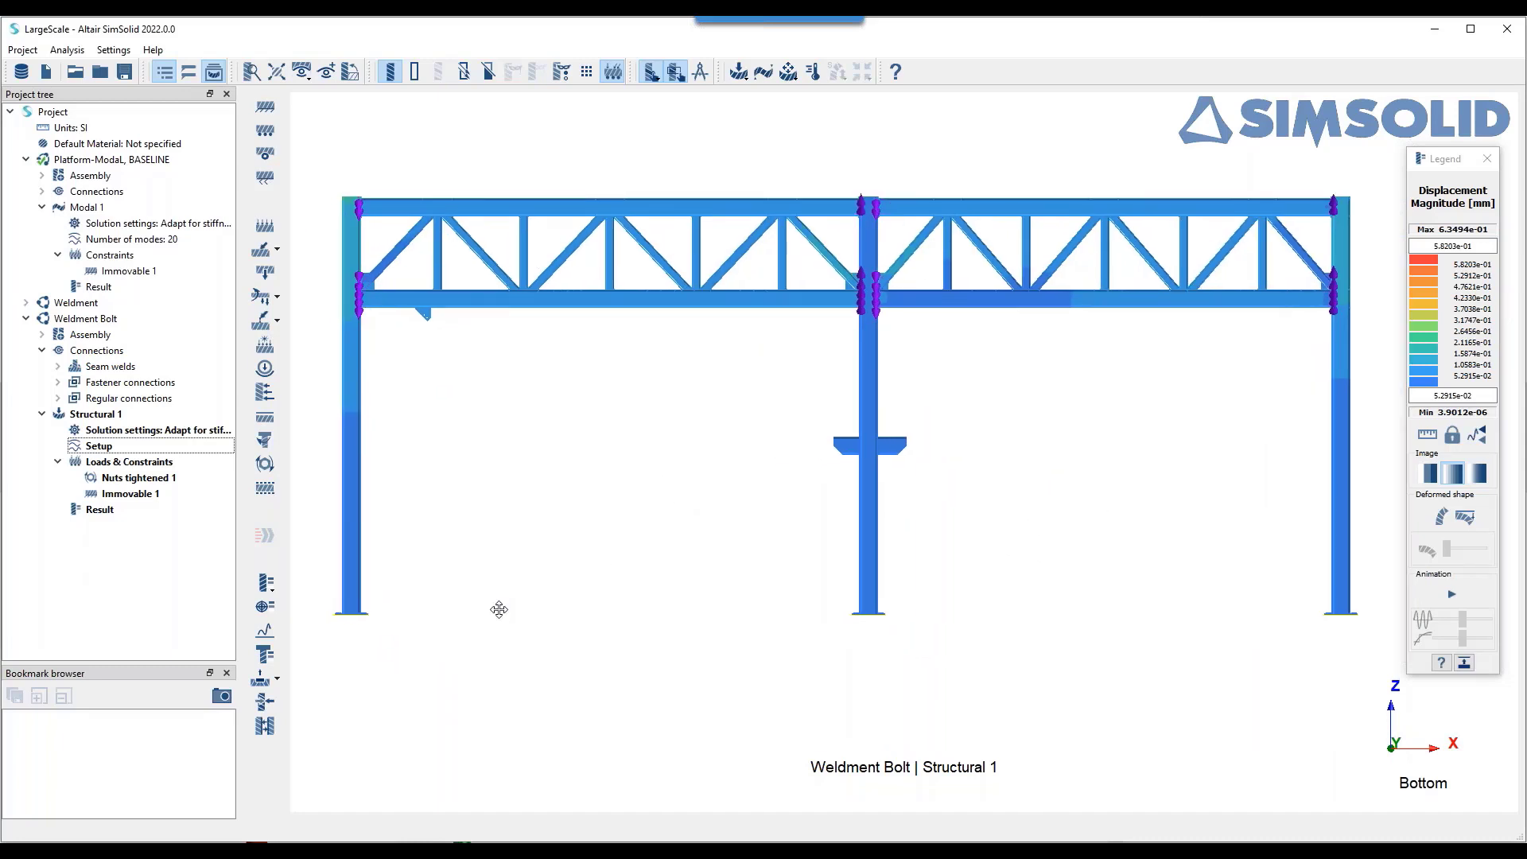
click(268, 705)
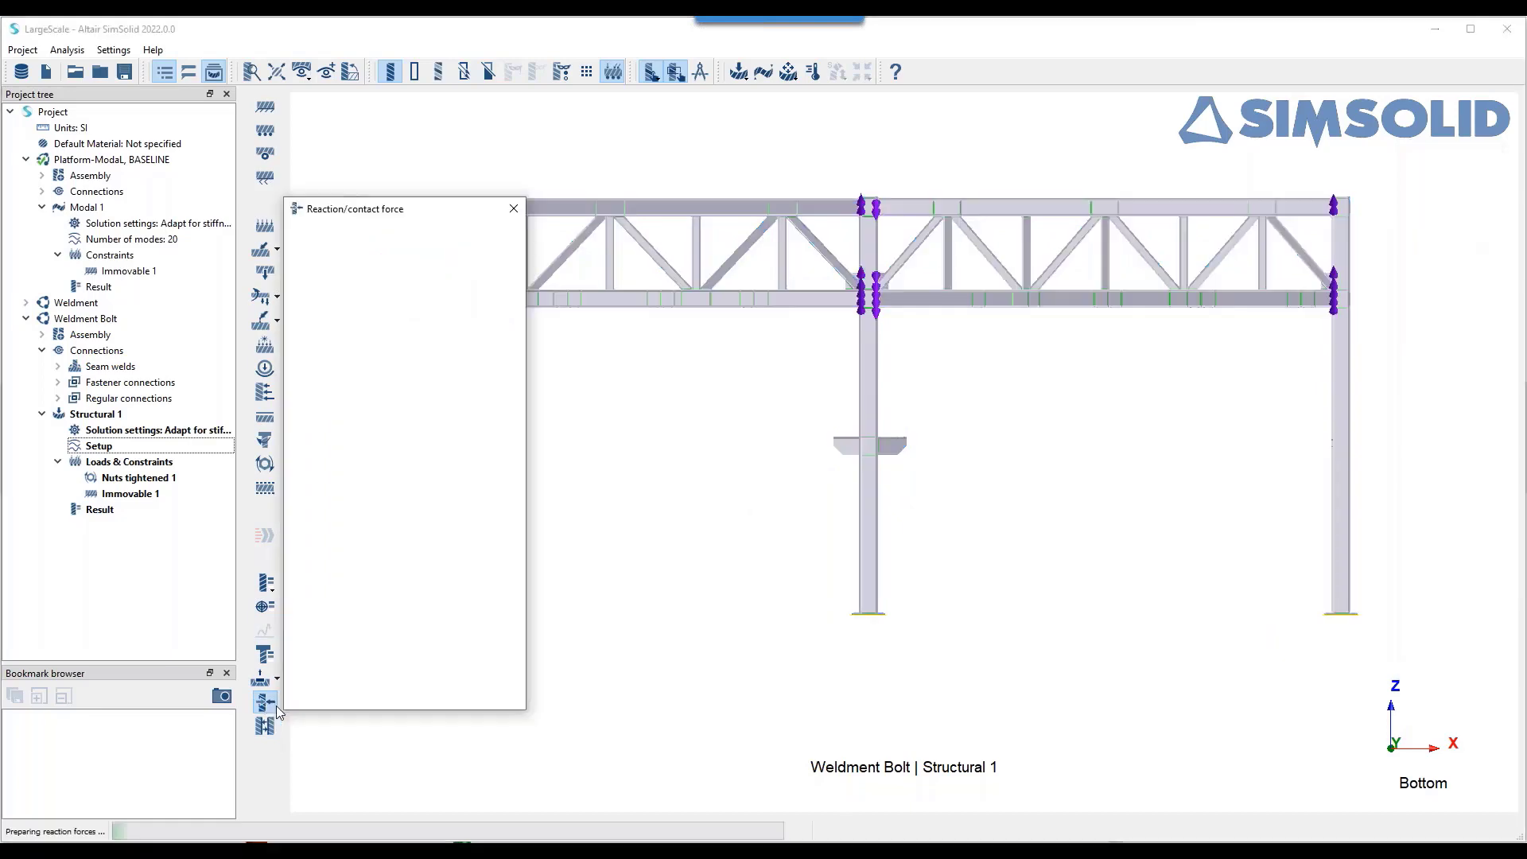
right_drag(640, 612, 809, 579)
drag(822, 586, 751, 361)
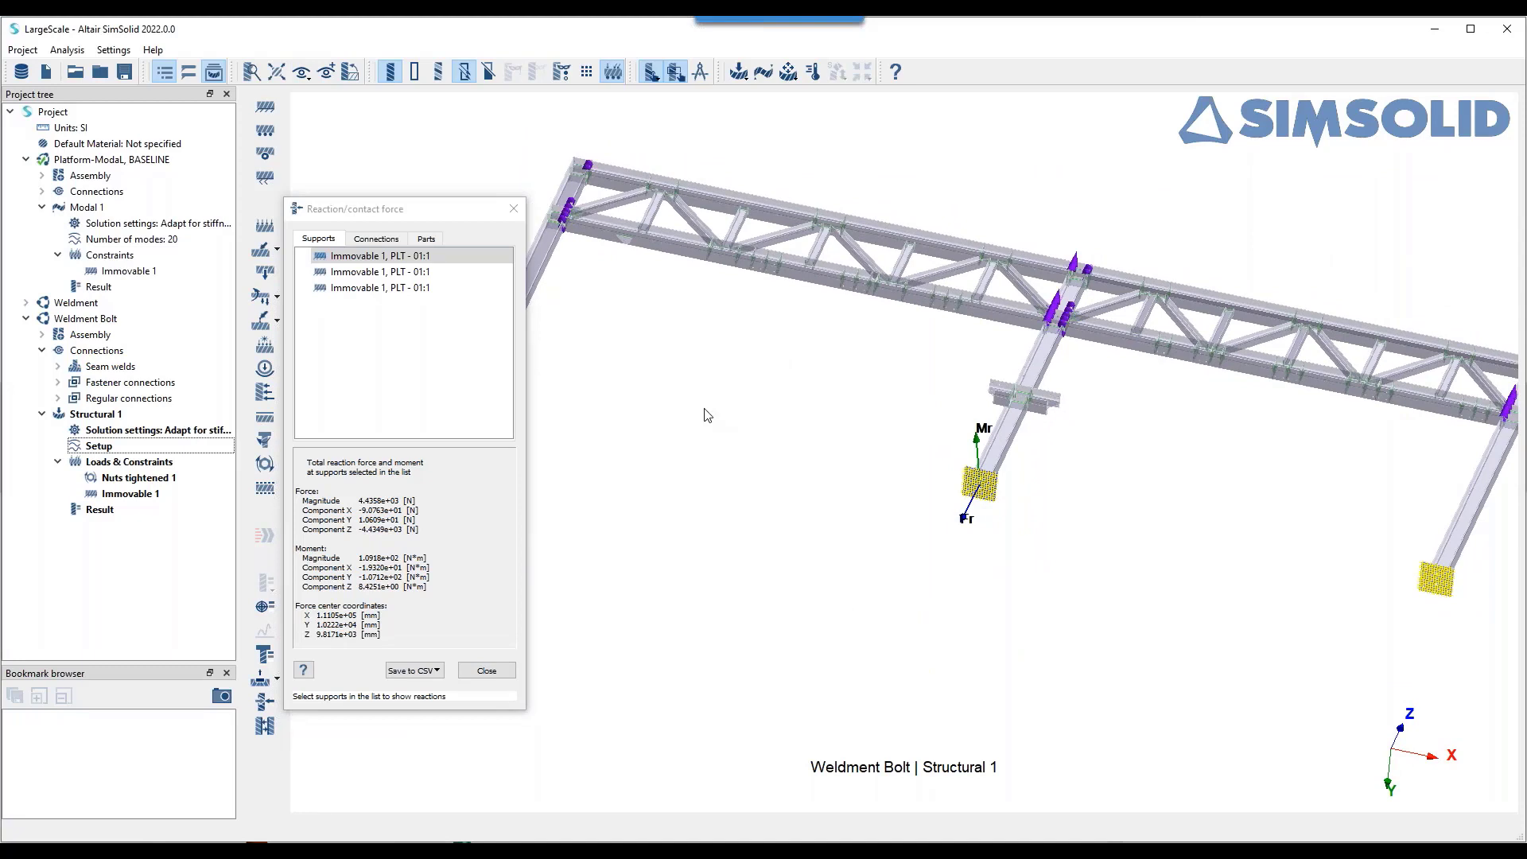
- Check the reactions at a single Immovable 1 support and the total for all three supports, and close the reaction forces
click(403, 273)
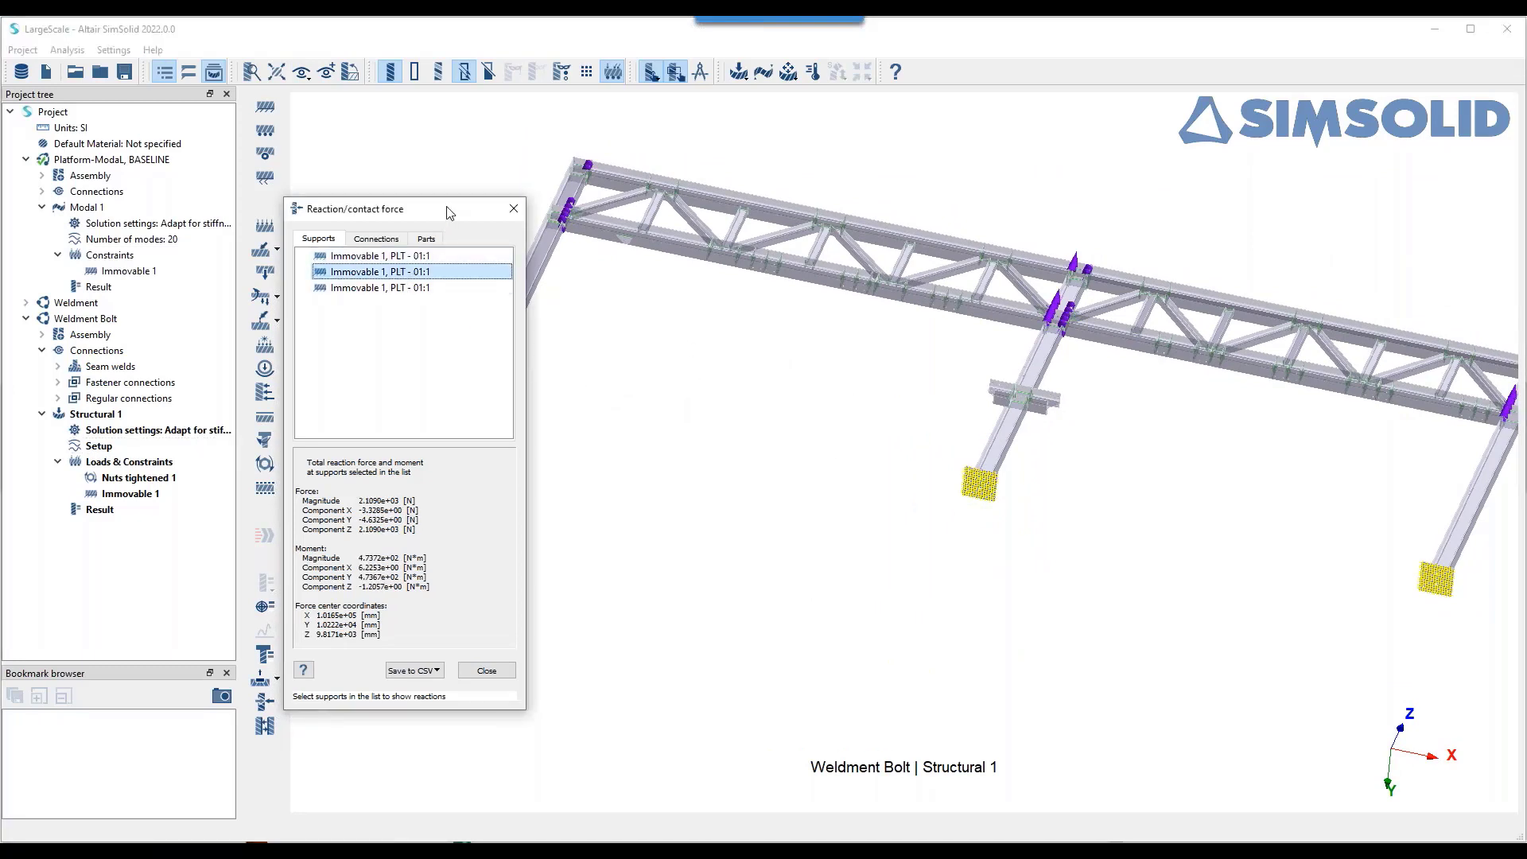
drag(449, 212, 377, 198)
click(341, 275)
drag(338, 274, 329, 243)
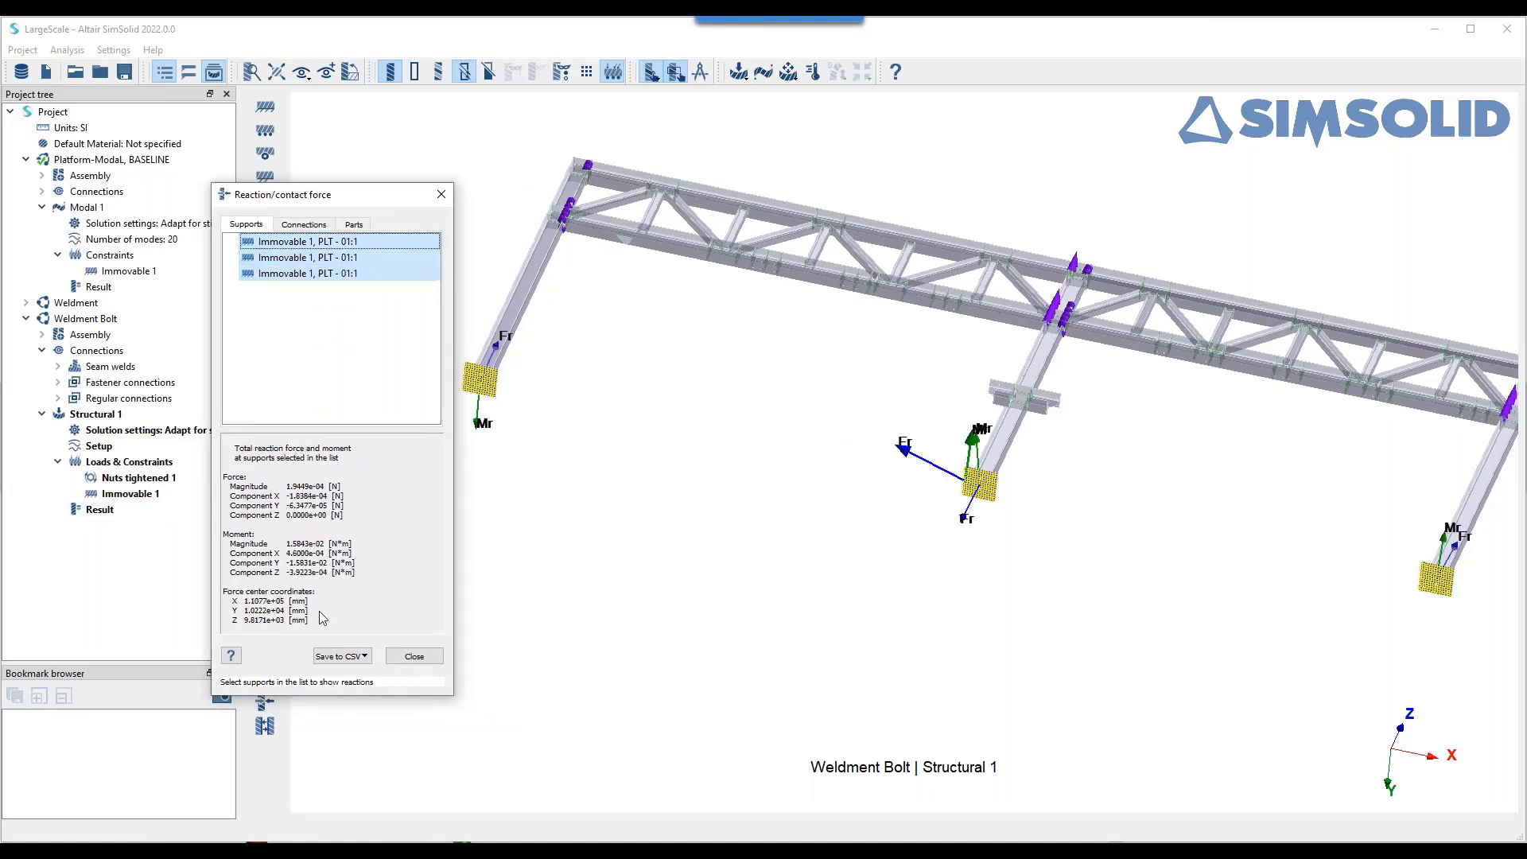
click(427, 663)
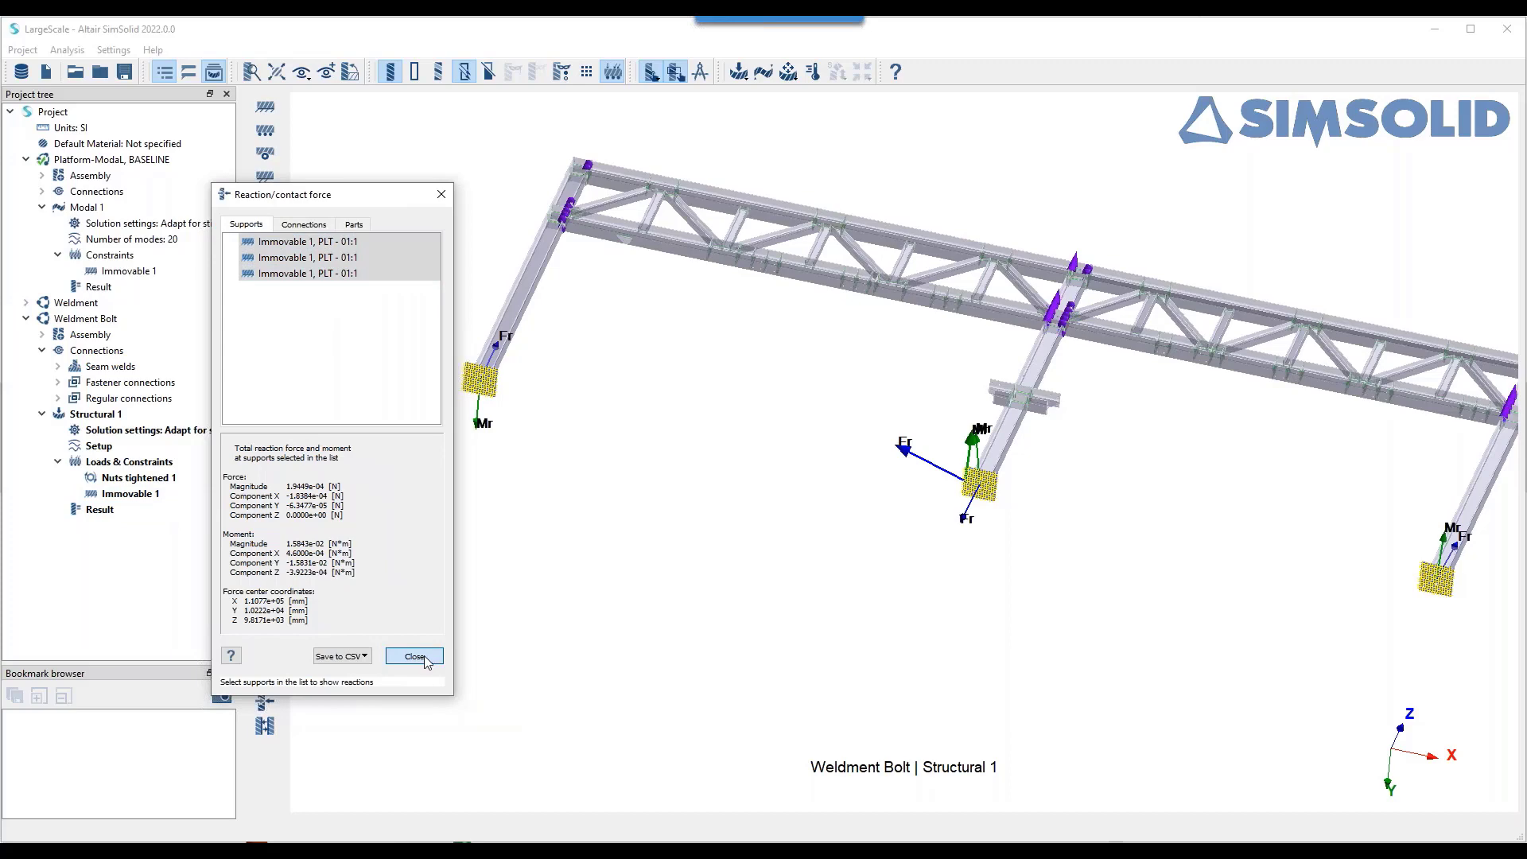
- Open the bolt/nut forces of Structural 1 and enlarge the bolt table until all force and moment columns show
click(267, 656)
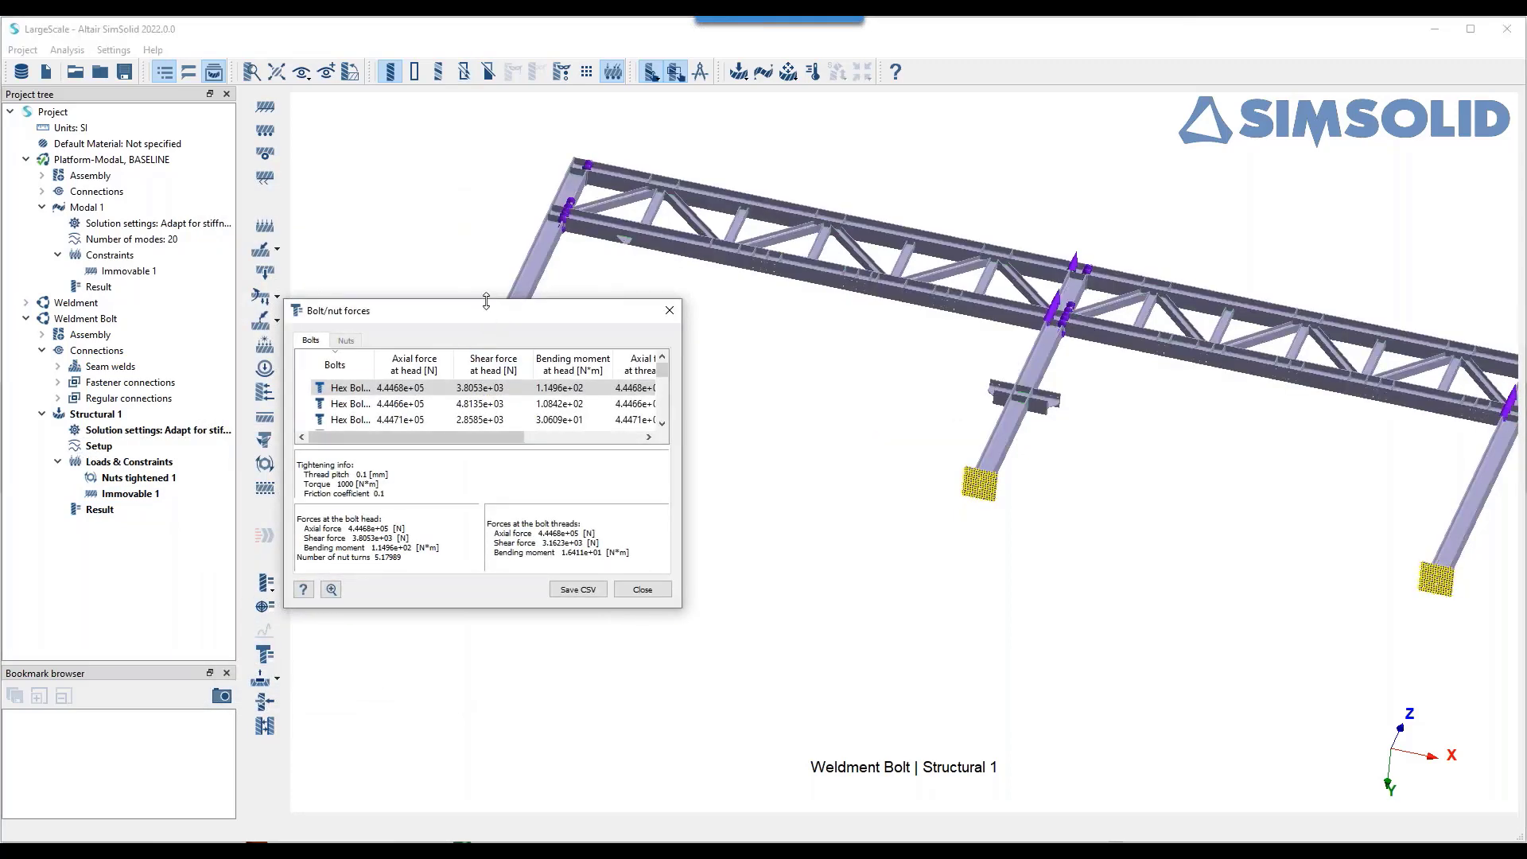
drag(498, 300, 501, 37)
drag(486, 611, 487, 812)
drag(682, 481, 883, 486)
drag(713, 55, 529, 41)
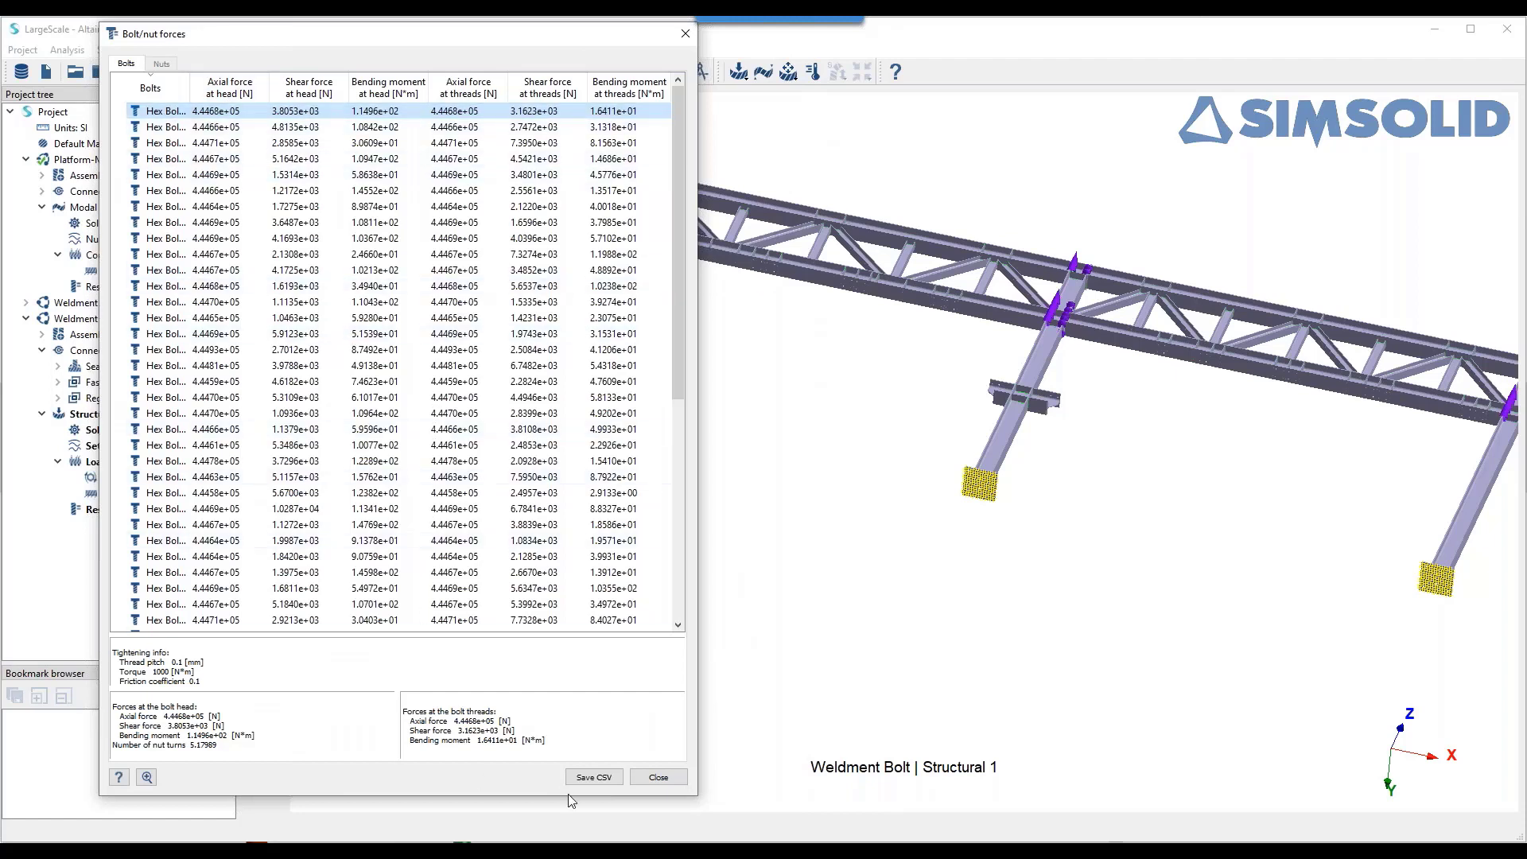
- Turn on zooming to the selected bolt and inspect the second listed bolt and the one with 4.4493e+05 N axial force
click(147, 777)
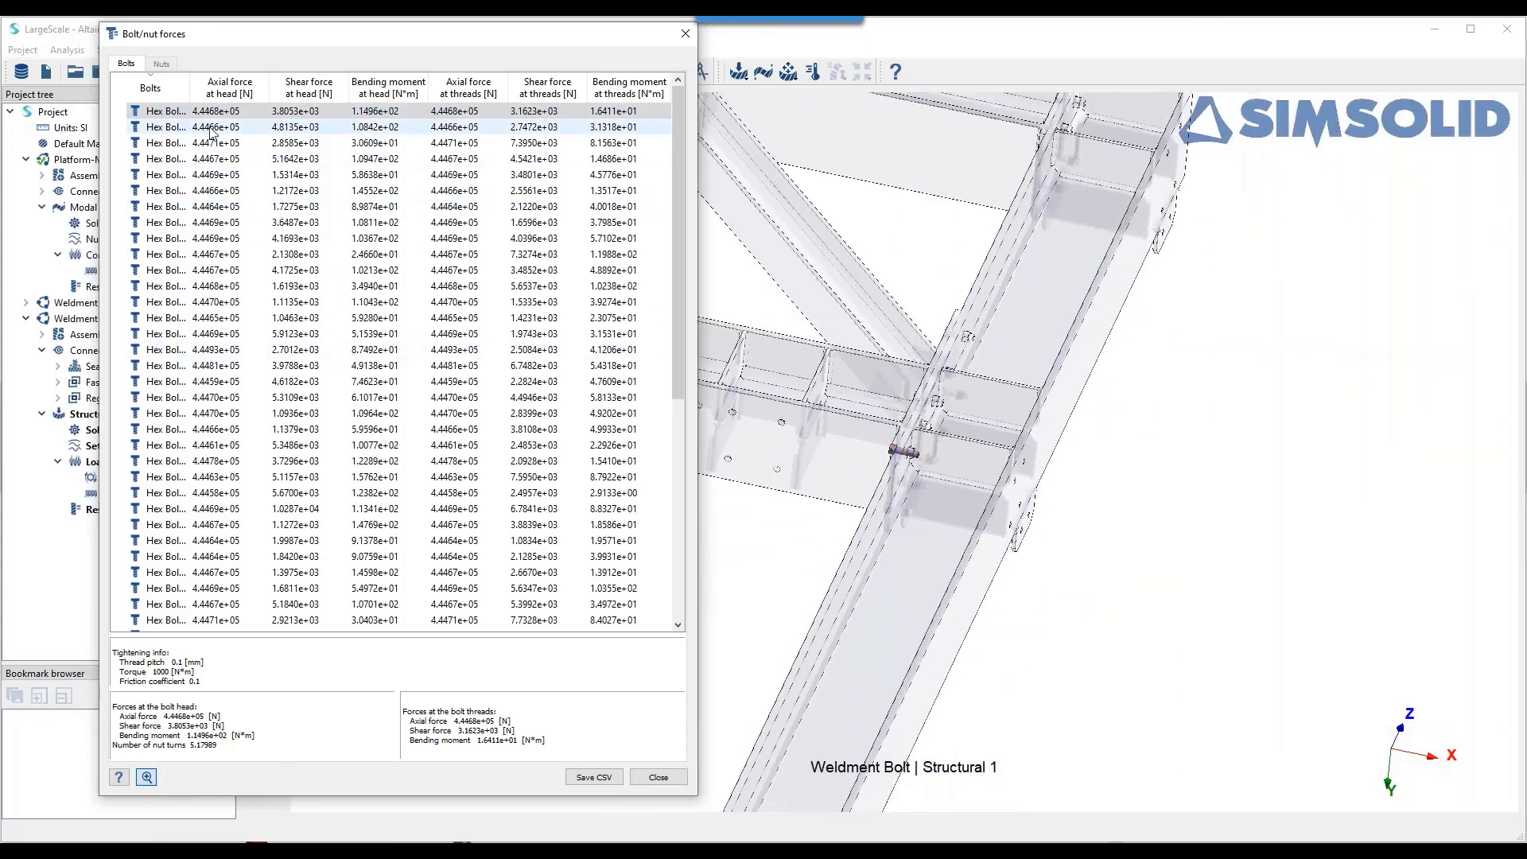
click(213, 128)
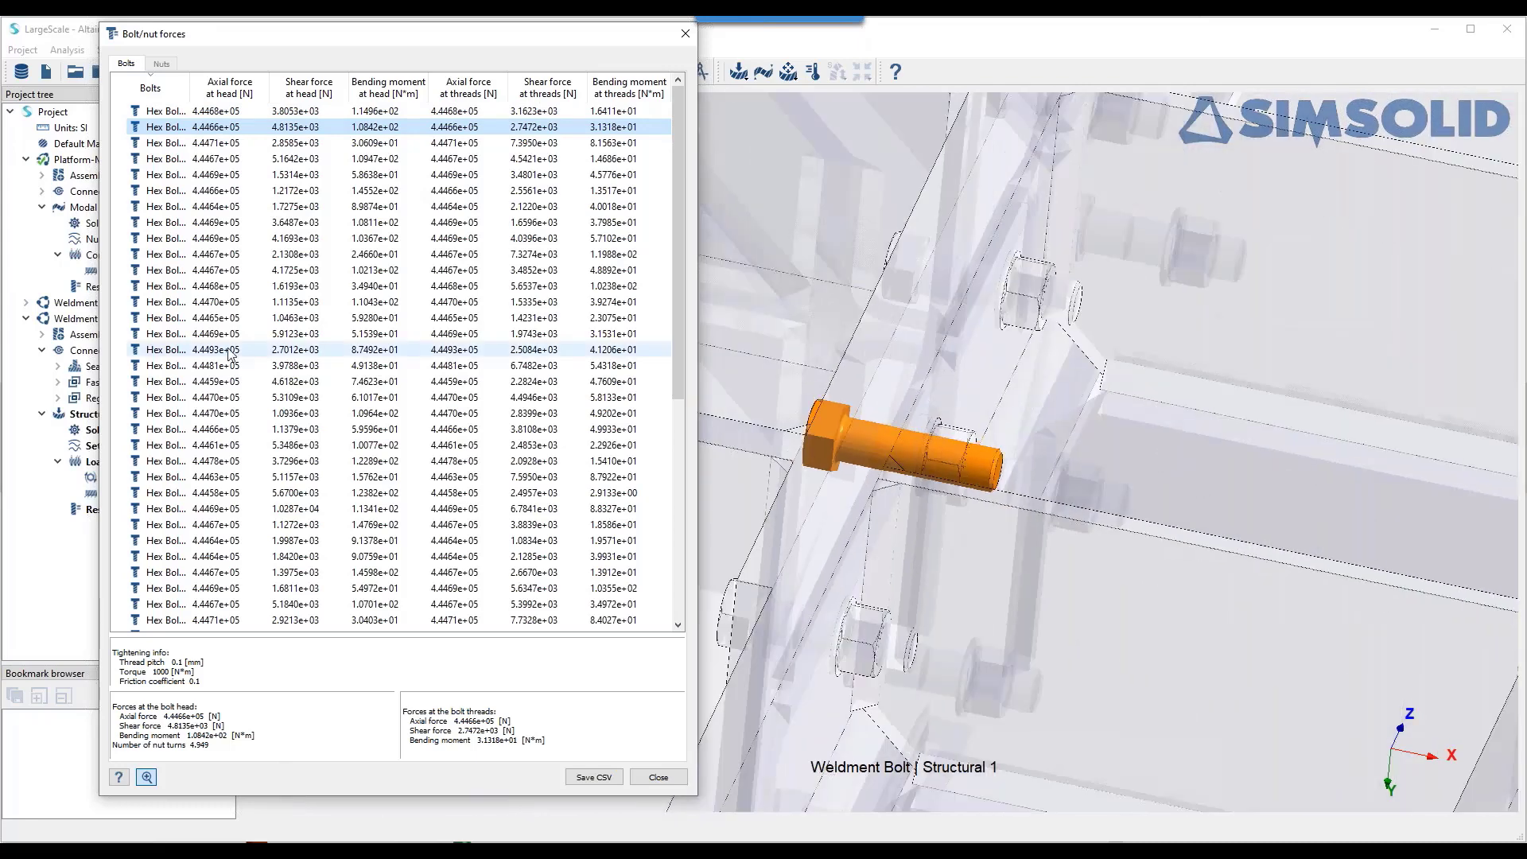
click(230, 350)
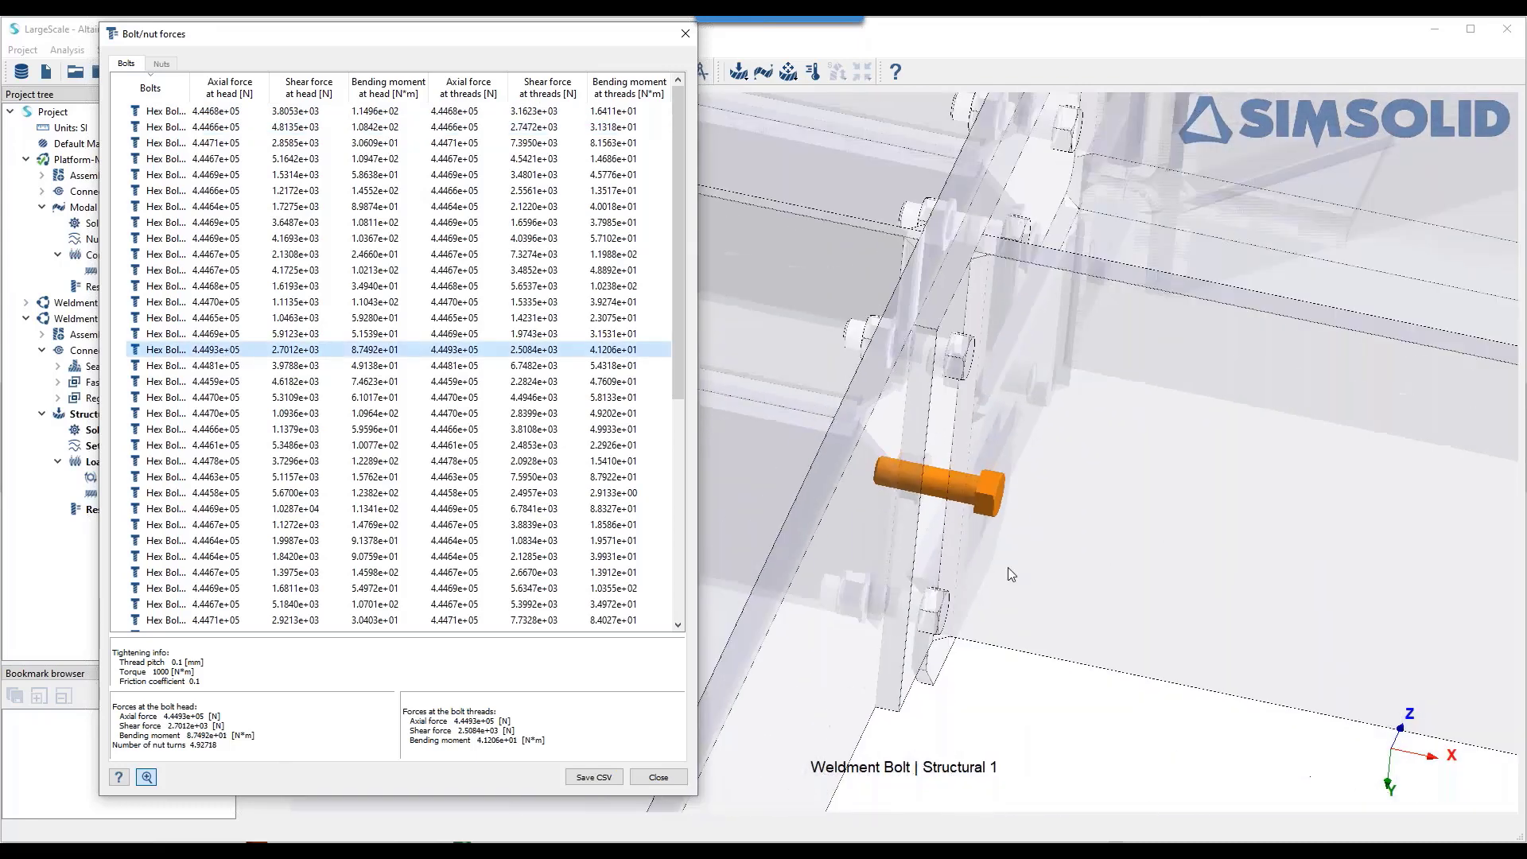
scroll(1009, 566, down, 5)
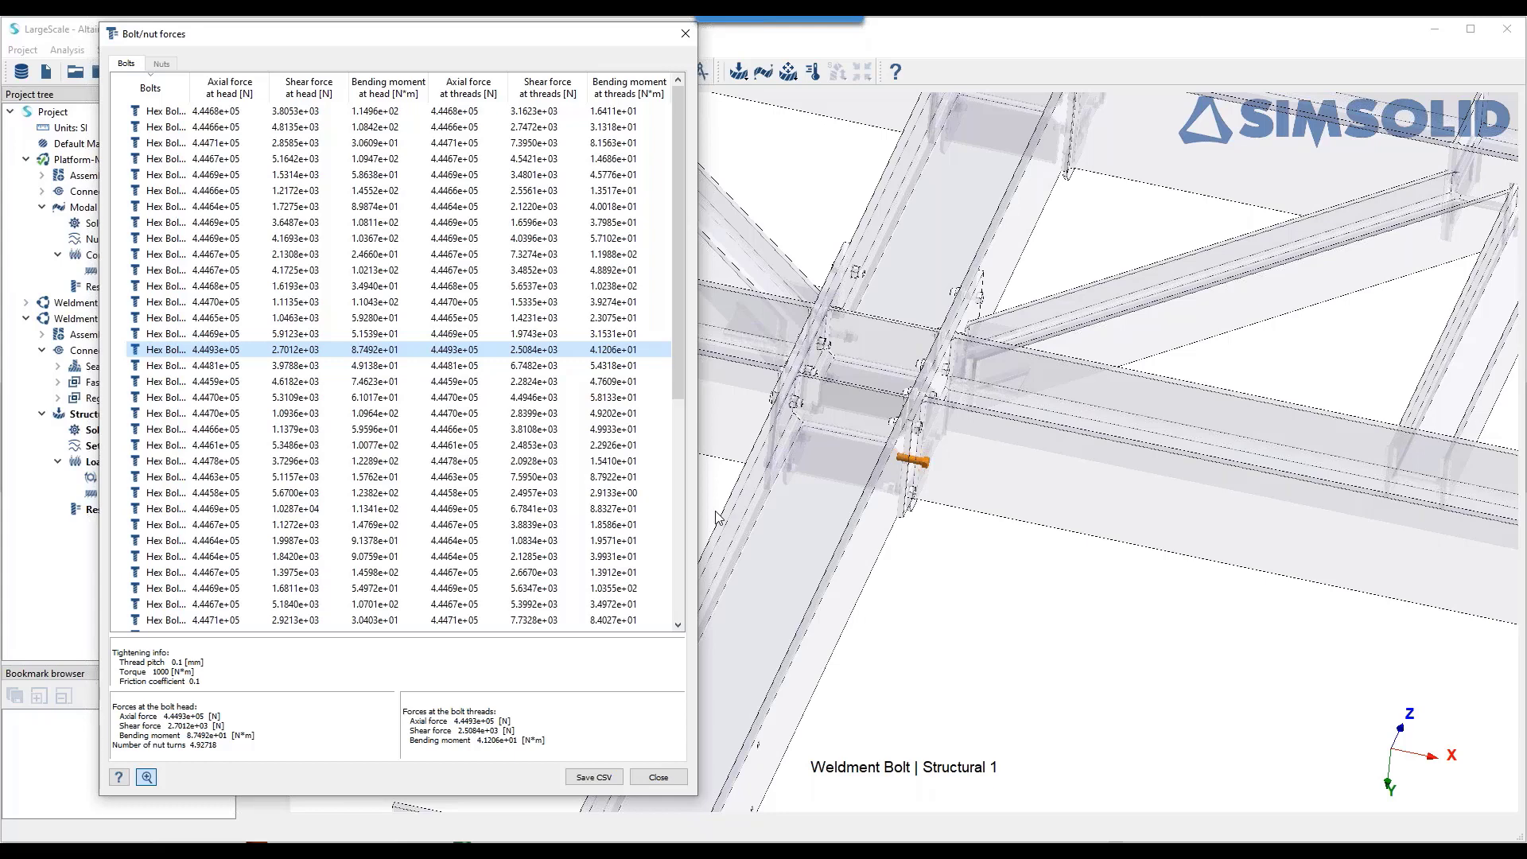
click(718, 518)
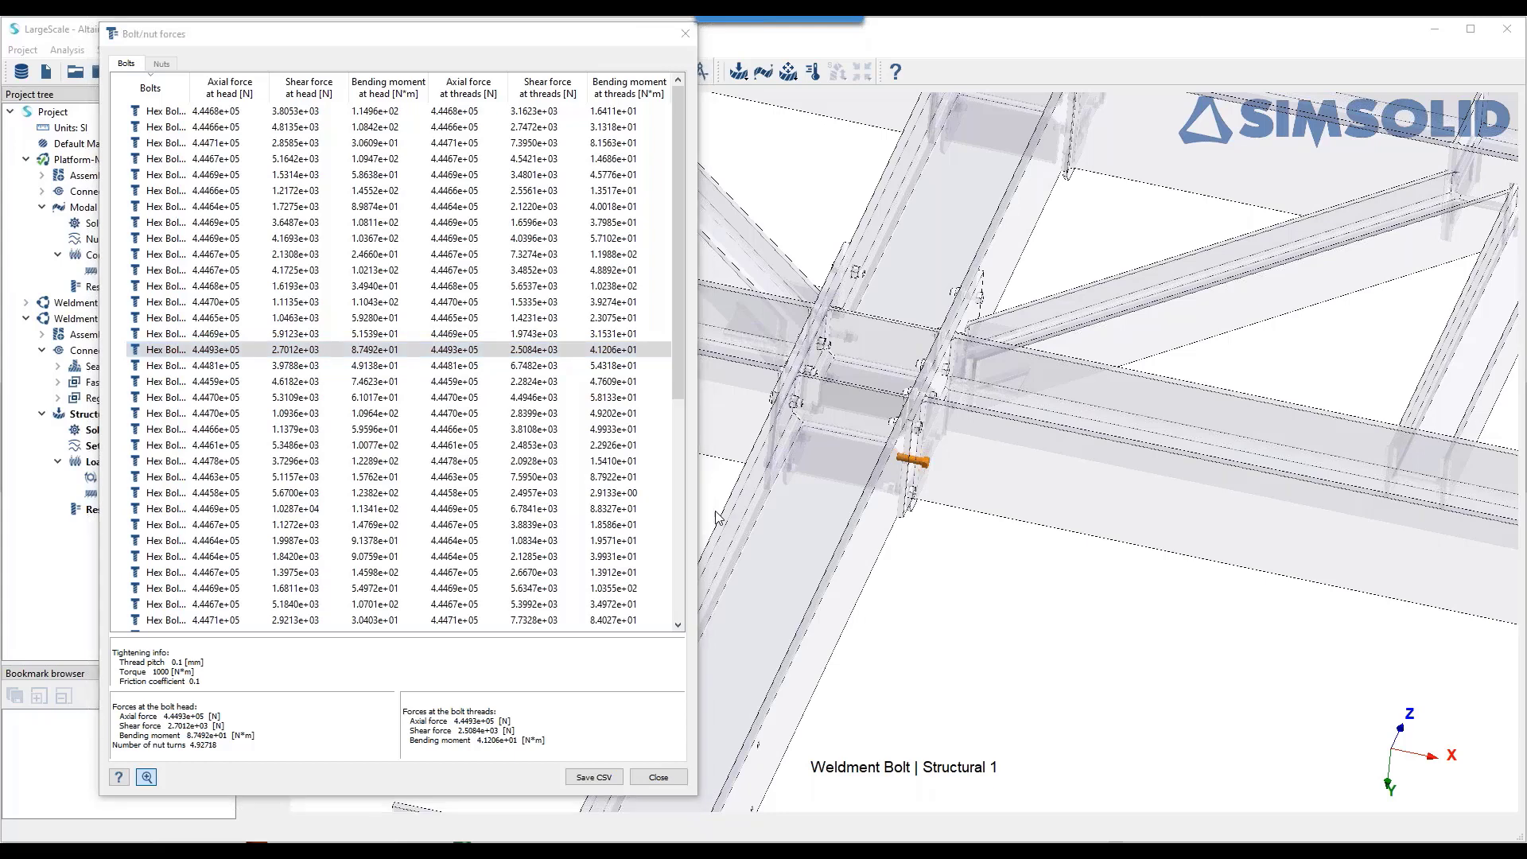